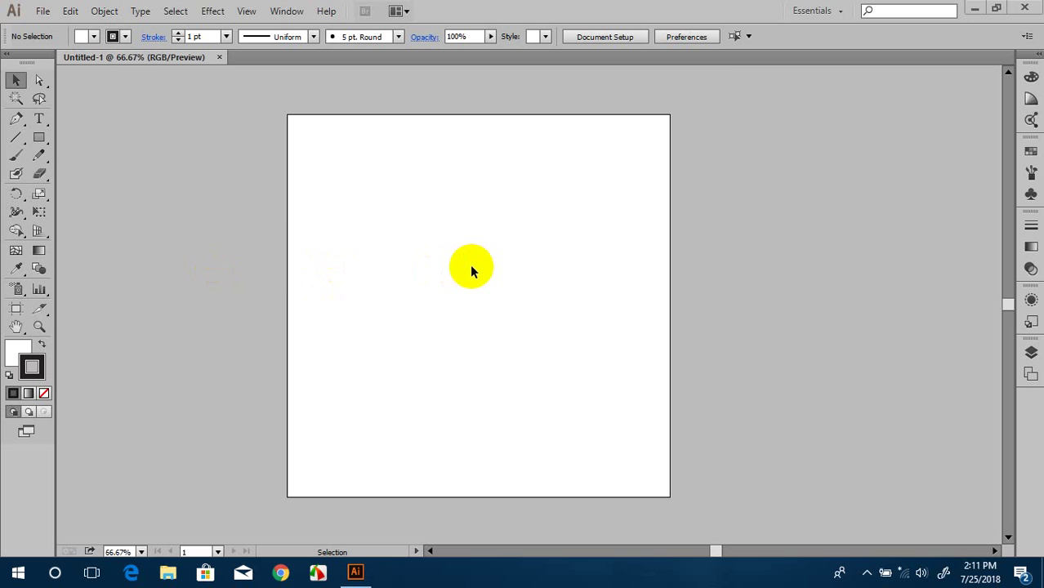
- Draw a small circle near the artboard's top-left with no stroke and a gradient fill
drag(38, 137, 93, 171)
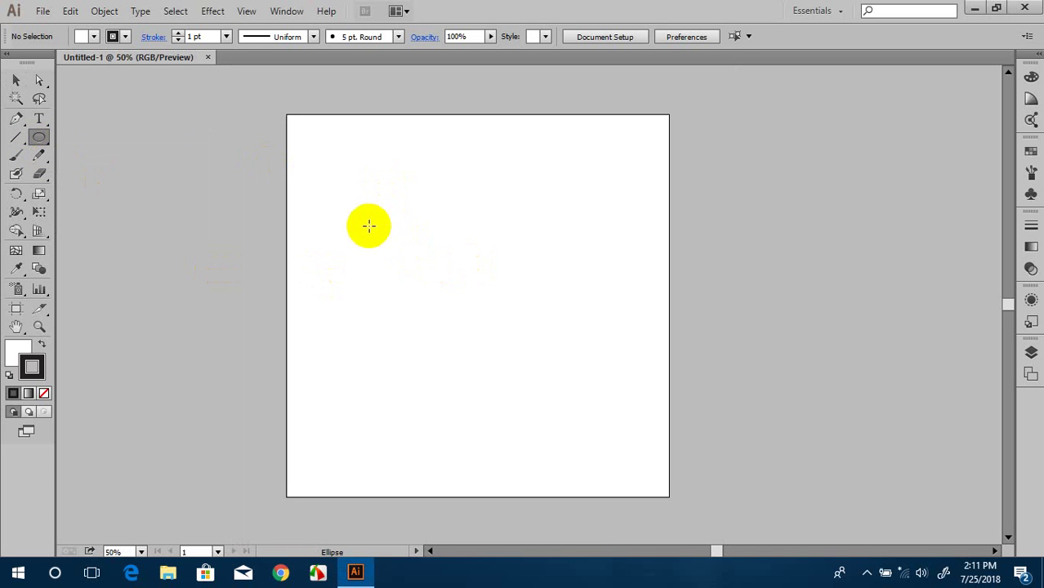
drag(350, 168, 366, 185)
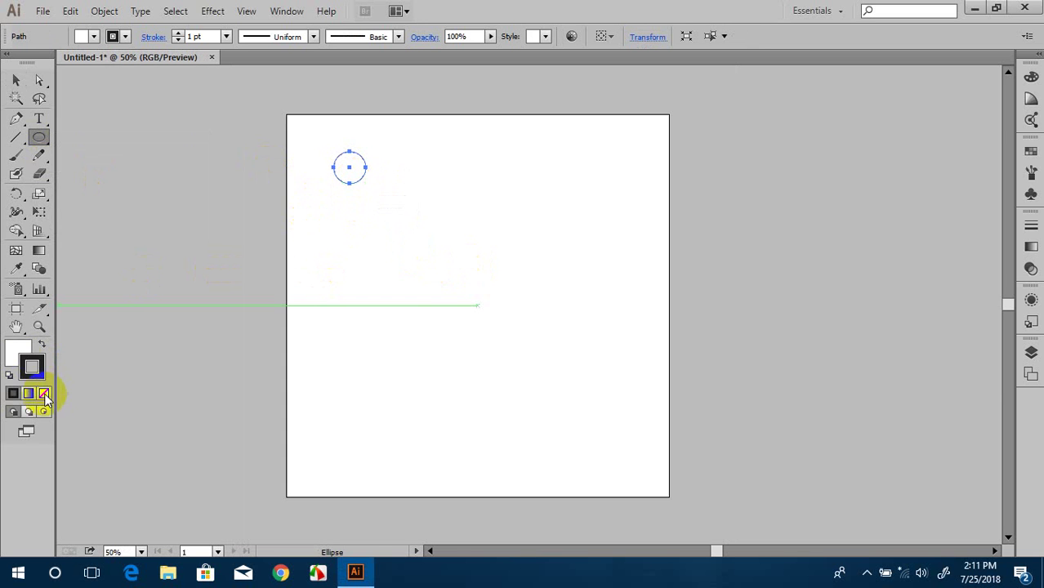
click(43, 392)
click(29, 392)
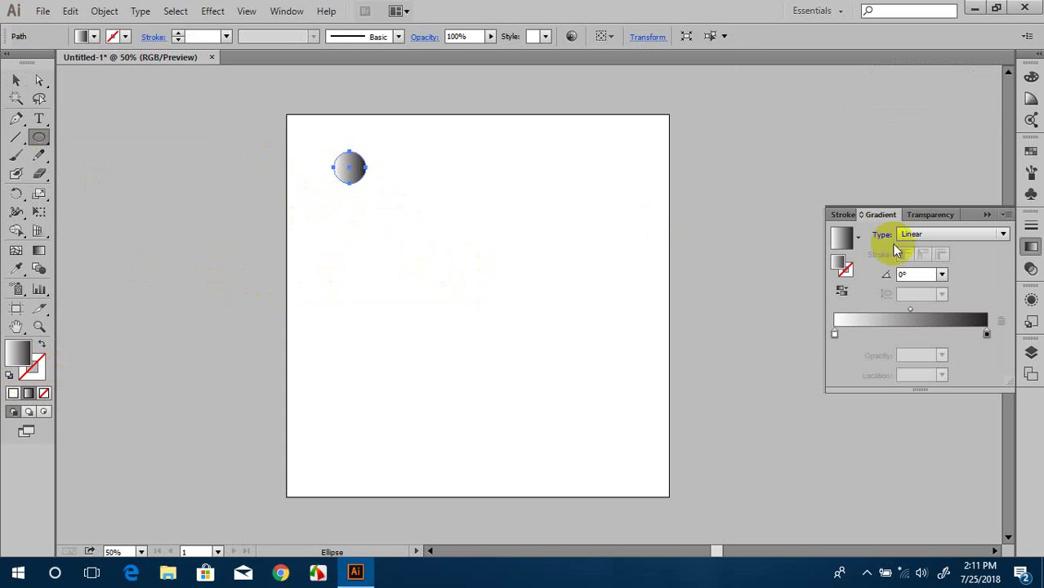
- Change the gradient's white stop to magenta, RGB FF00FF
click(834, 332)
double_click(834, 332)
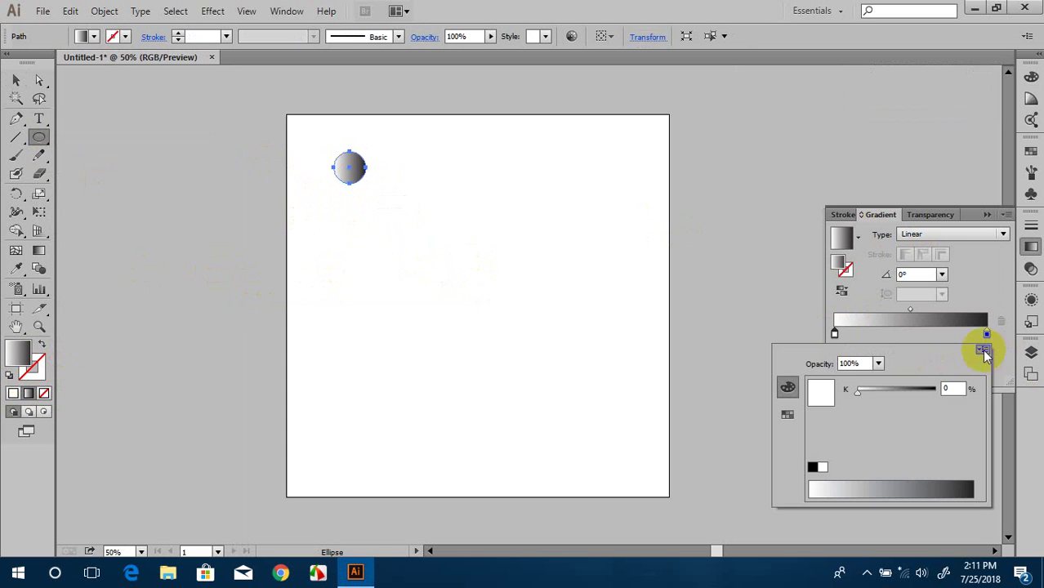
click(982, 349)
click(908, 370)
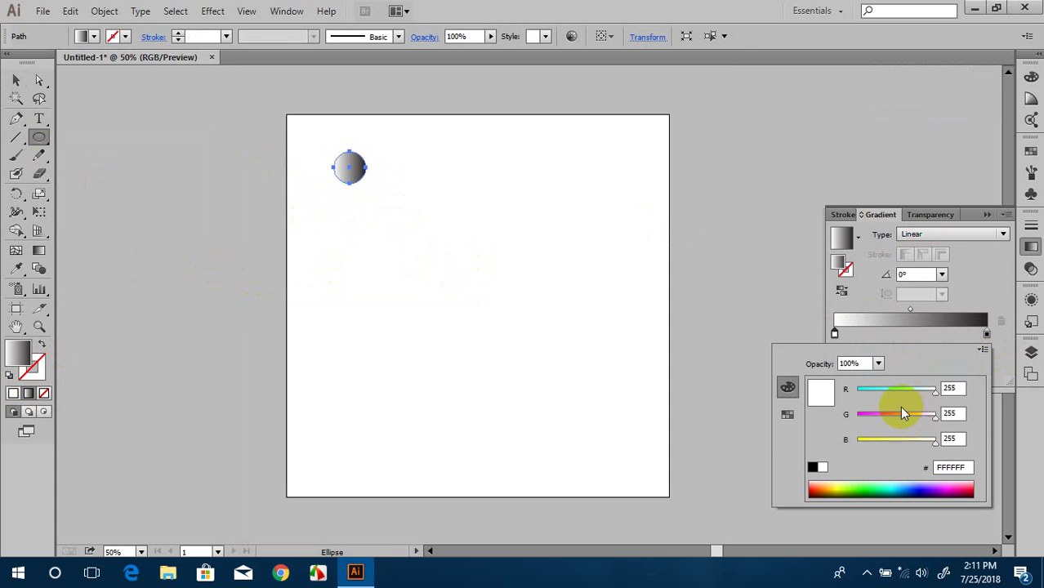
drag(902, 413, 808, 423)
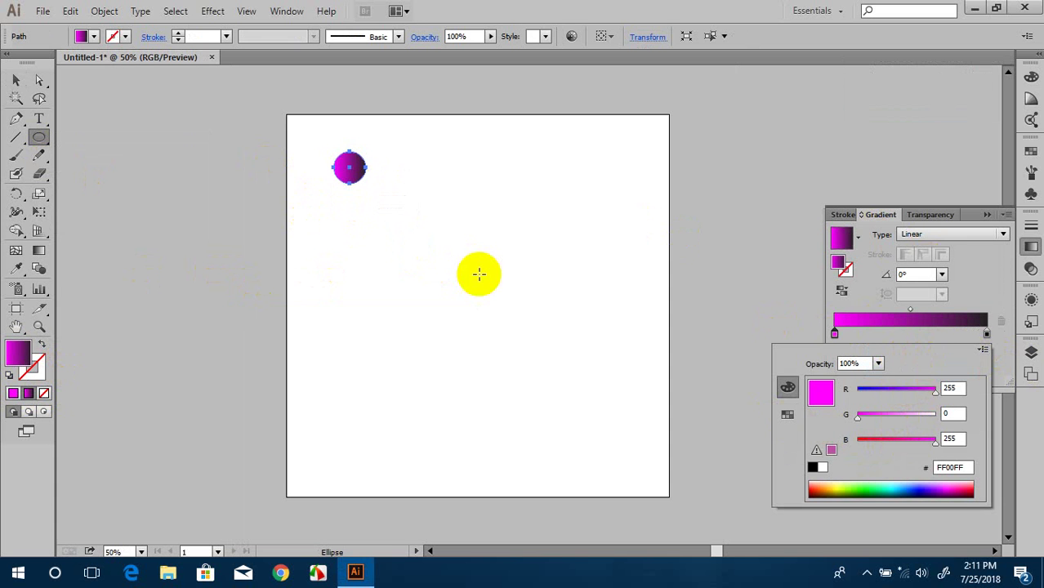
click(16, 80)
click(404, 220)
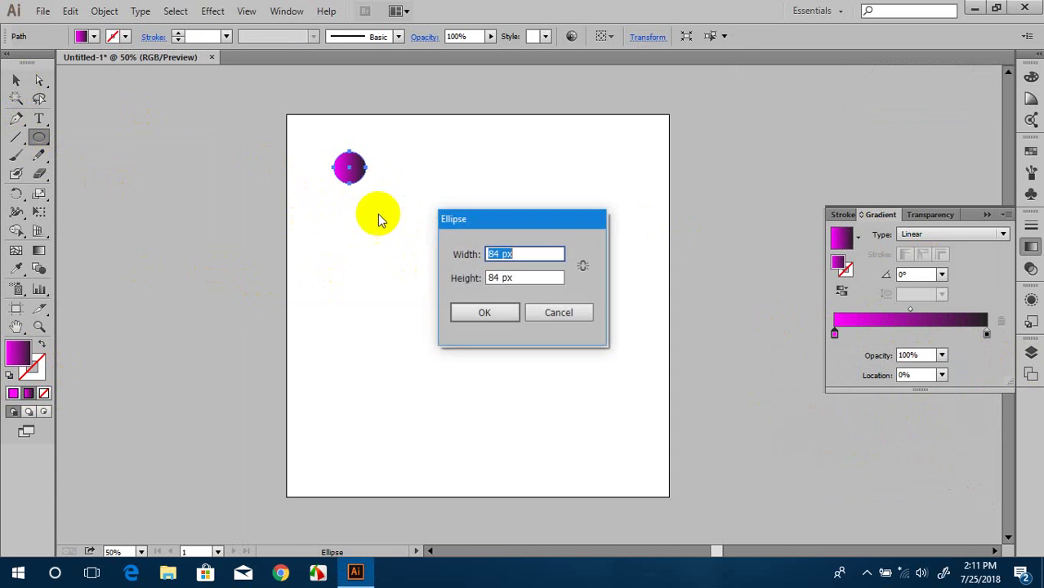
click(551, 310)
click(18, 79)
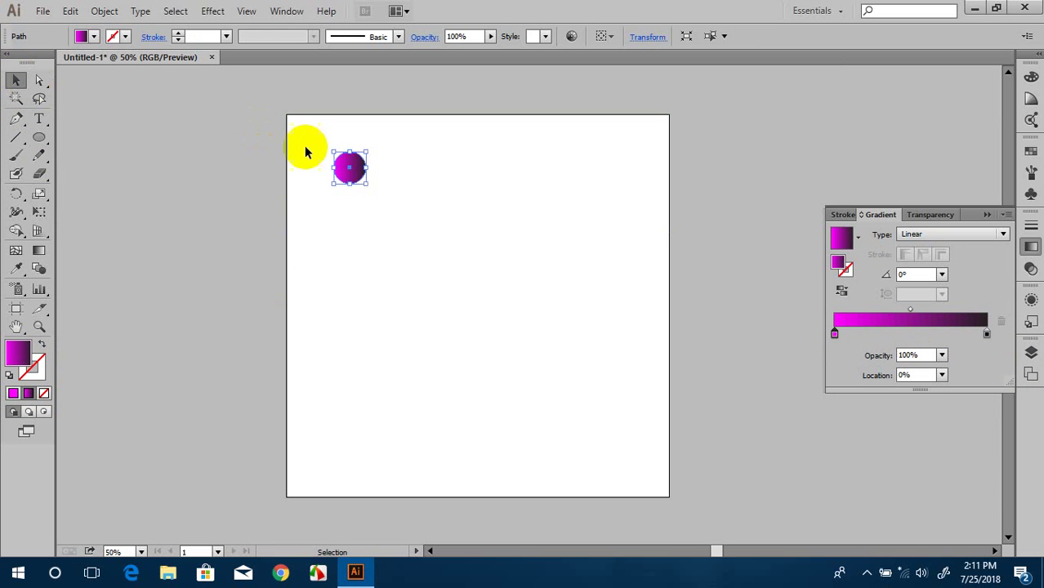
- Duplicate the circle to the right and blend both into a row of eight circles
drag(350, 172, 582, 170)
drag(301, 124, 636, 211)
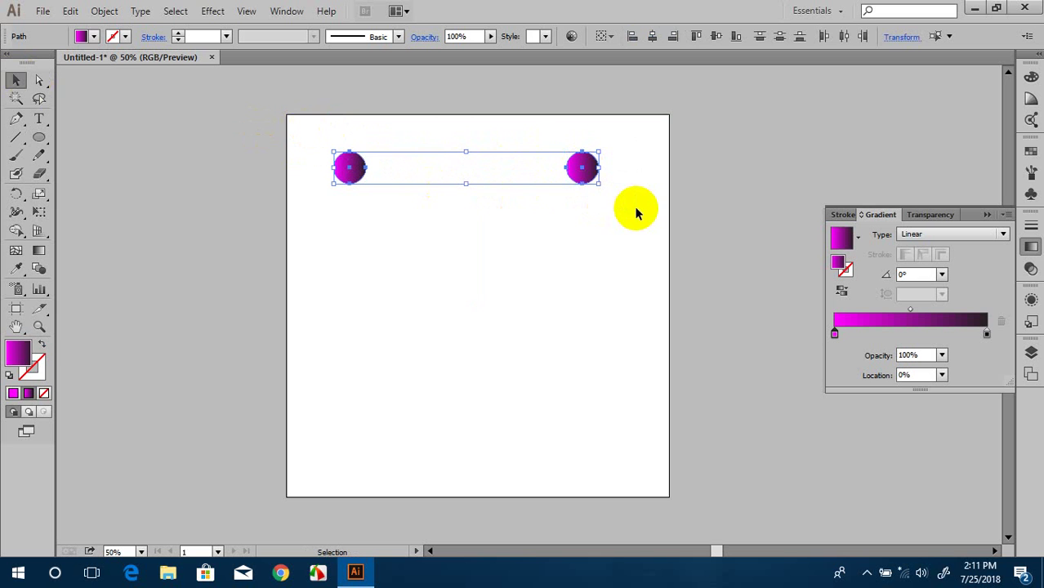
click(105, 12)
mouse_move(123, 353)
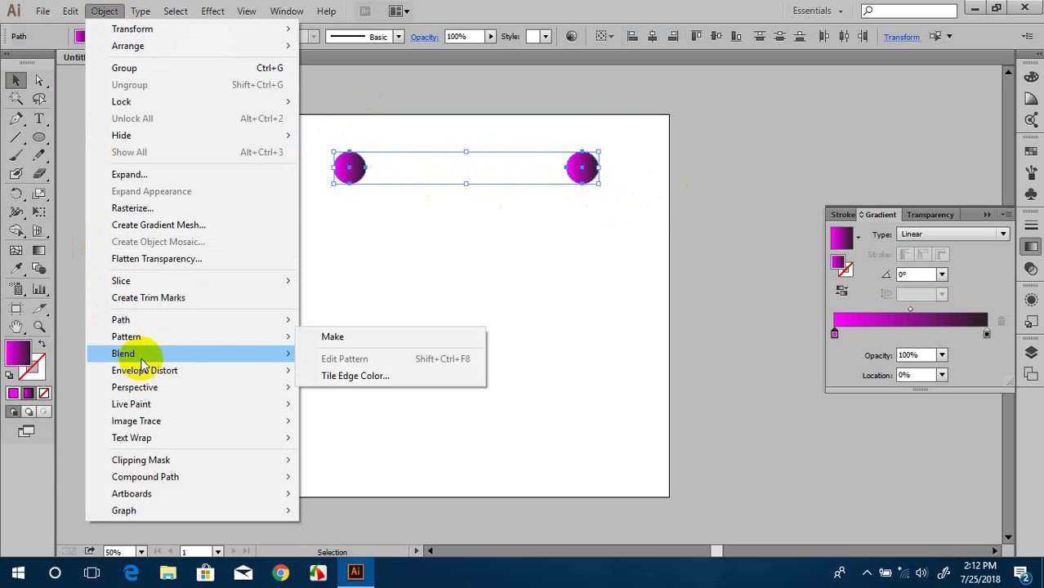
click(331, 353)
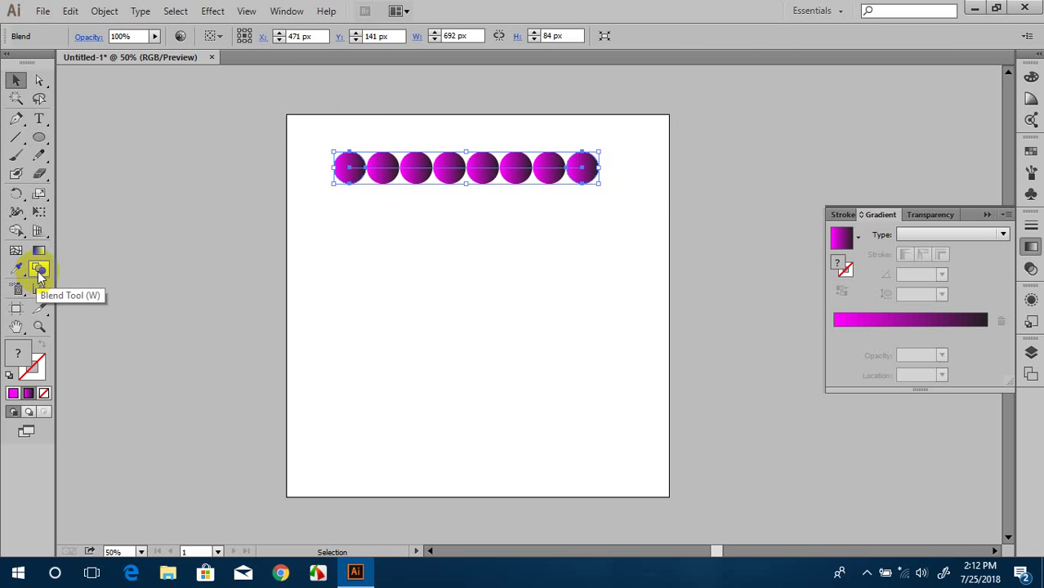
- Set the blend spacing to Specified Distance of 1 px, previewing the smooth bar
click(102, 12)
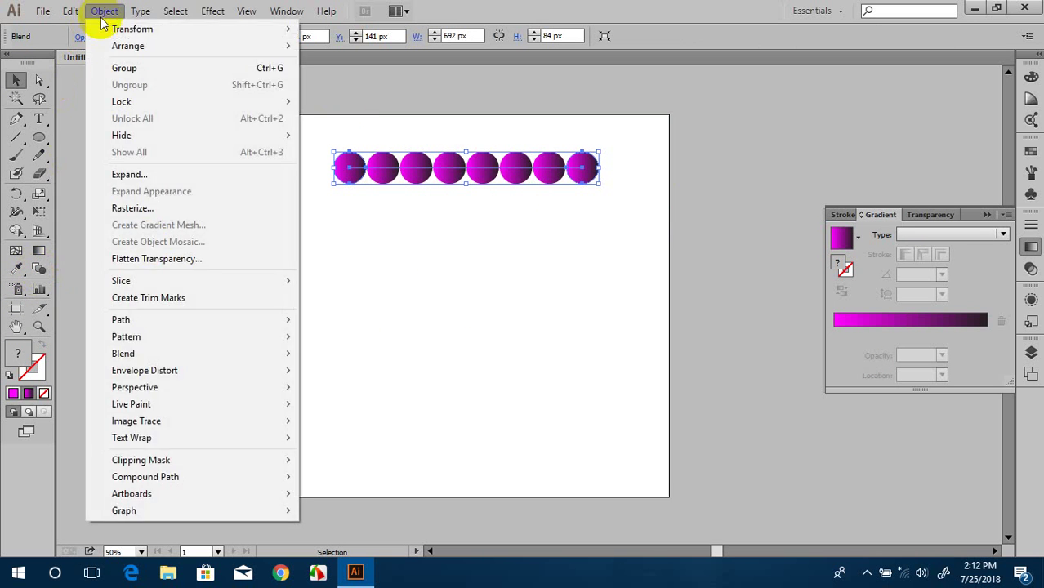
mouse_move(123, 352)
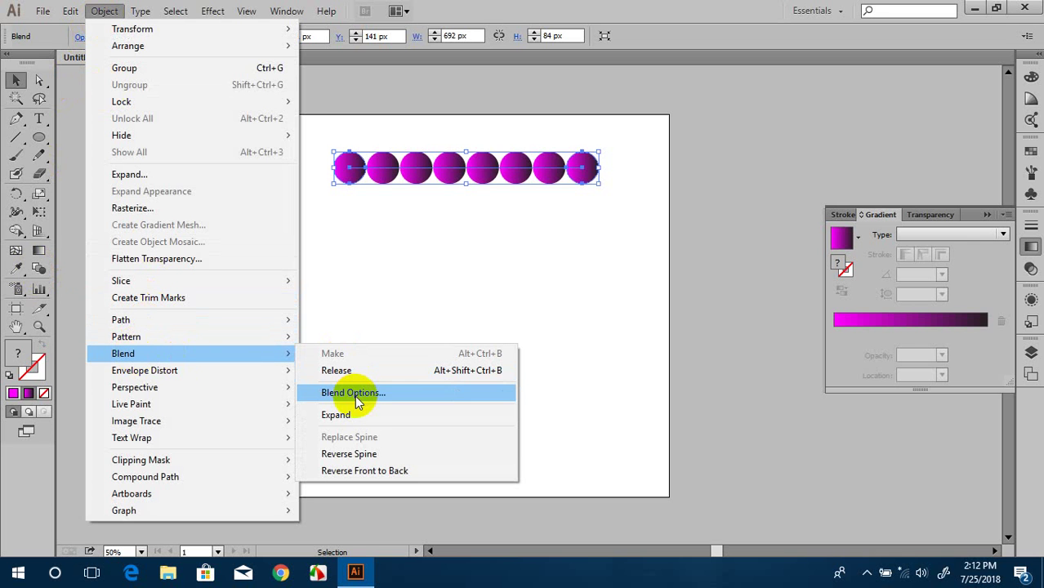
click(416, 55)
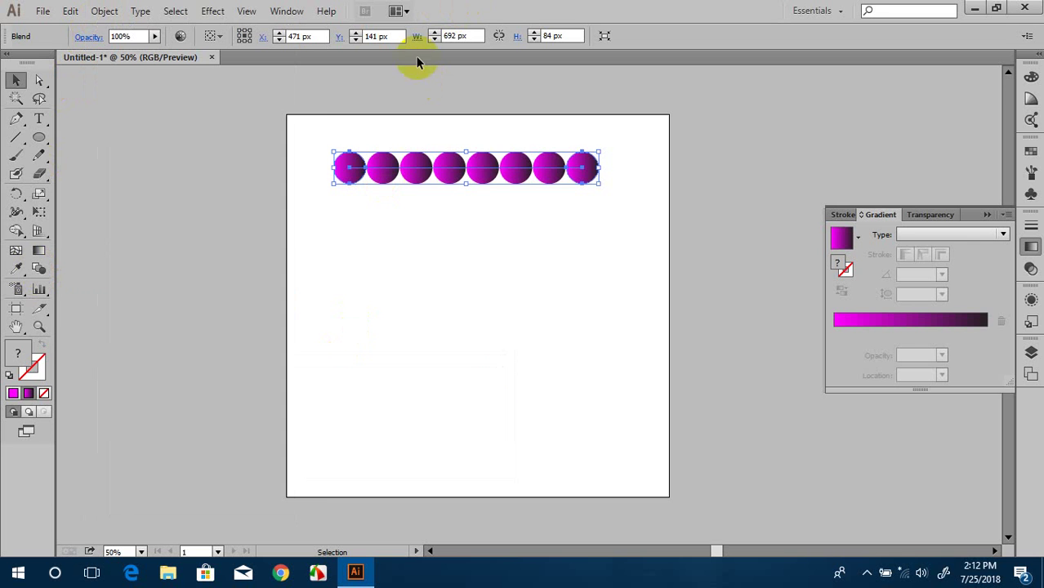
double_click(40, 272)
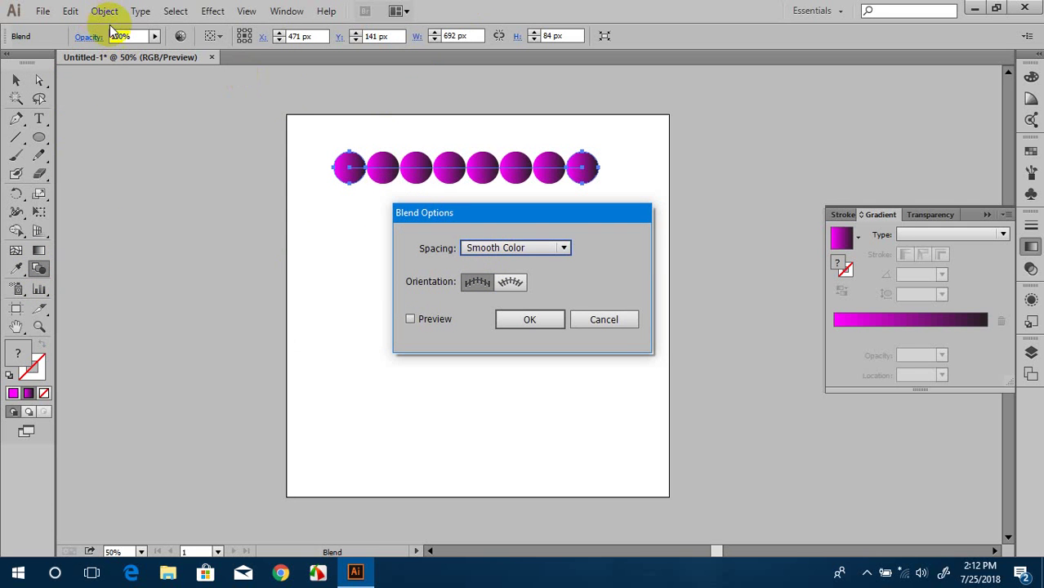
drag(464, 215, 712, 214)
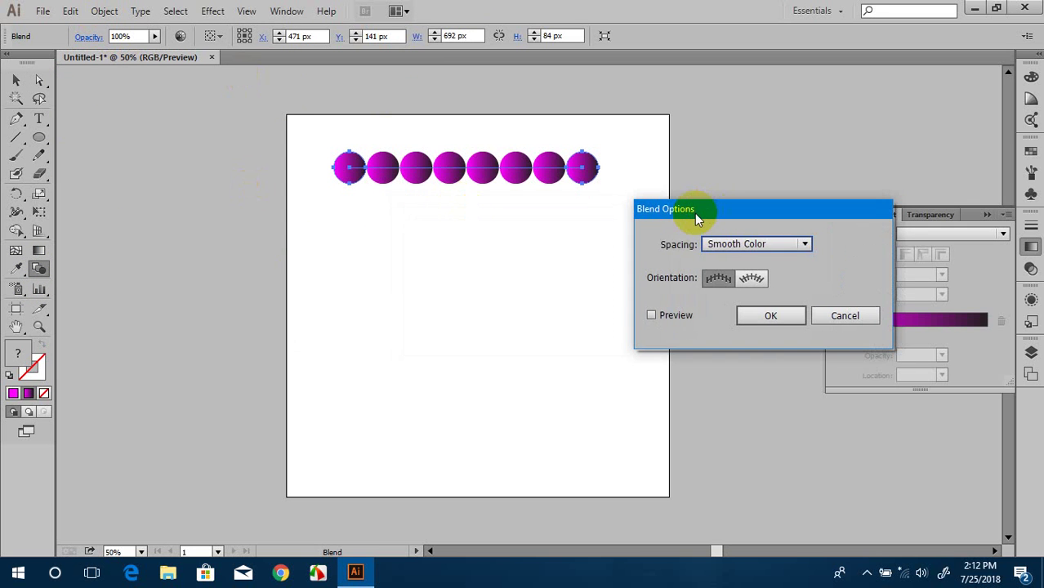
click(755, 244)
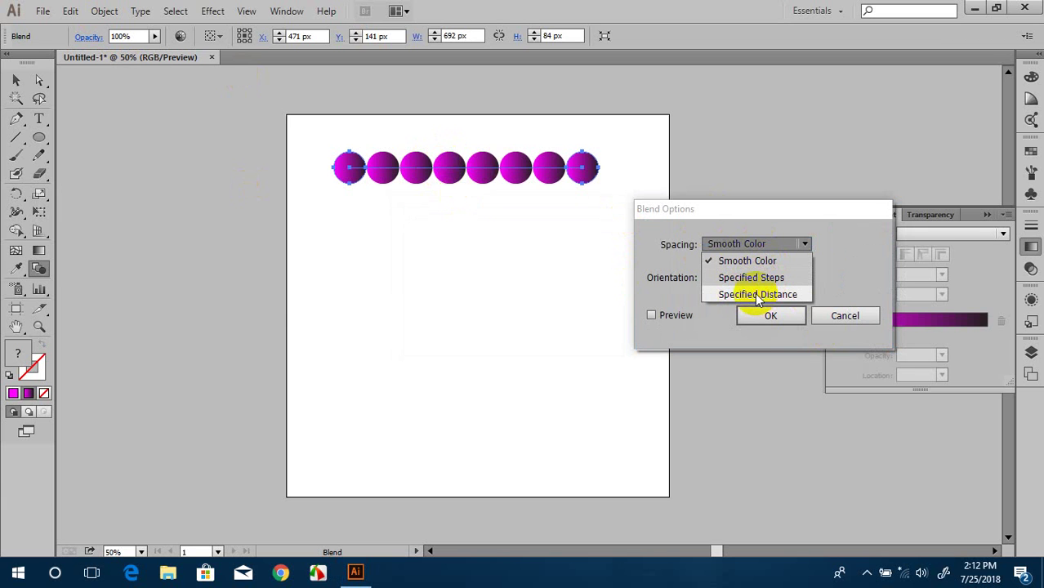
click(758, 295)
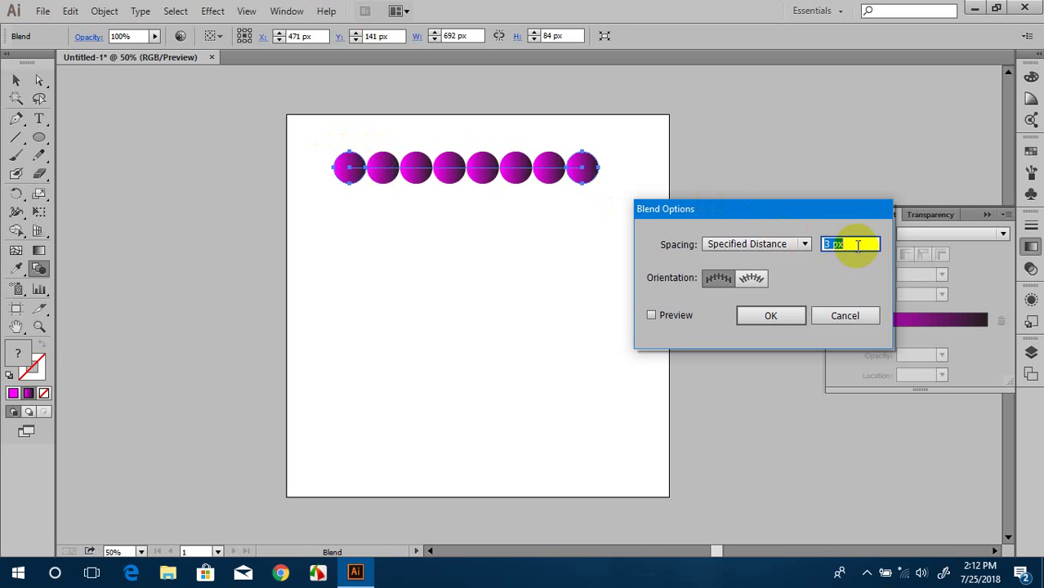
click(674, 316)
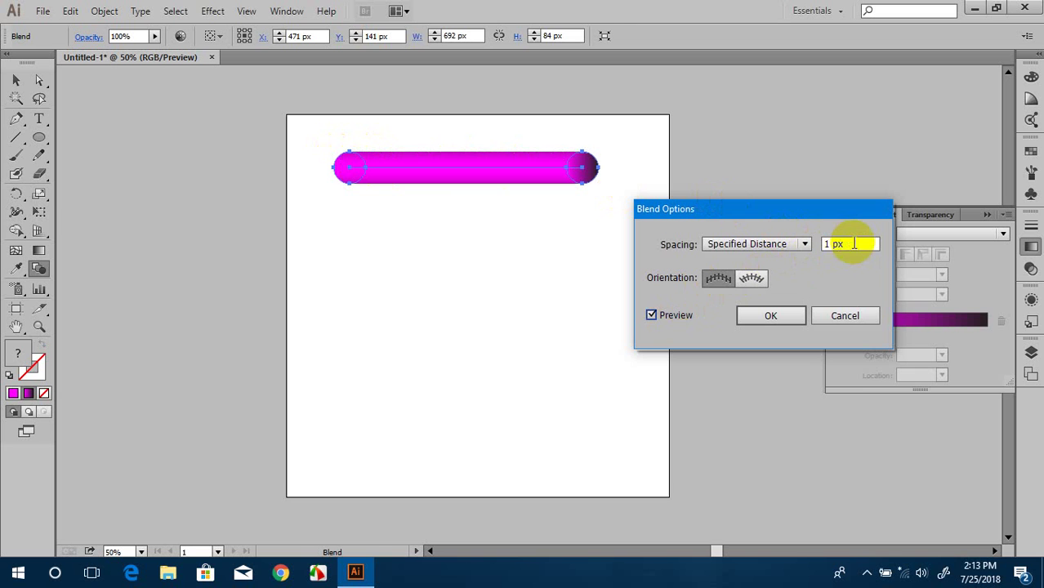
click(853, 243)
key(Up)
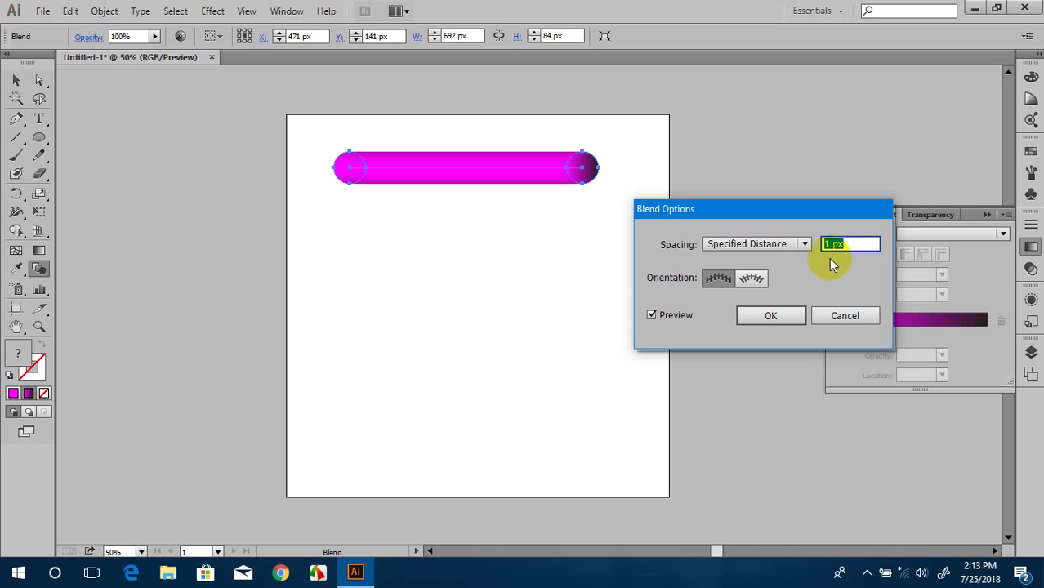
click(772, 315)
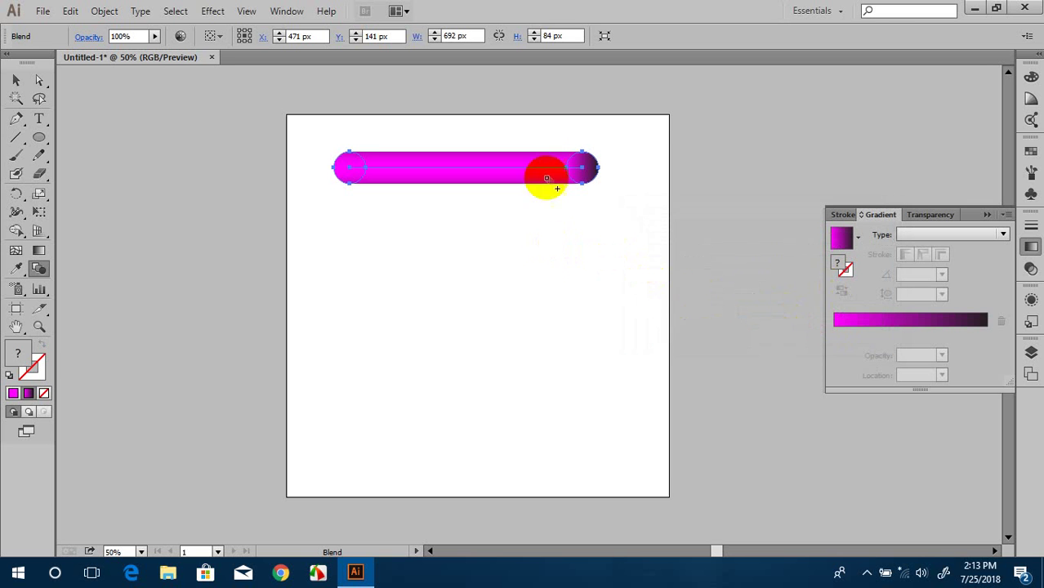
- Zoom in on the bar's dark right end, then zoom back out
scroll(494, 174, up, 1)
click(16, 80)
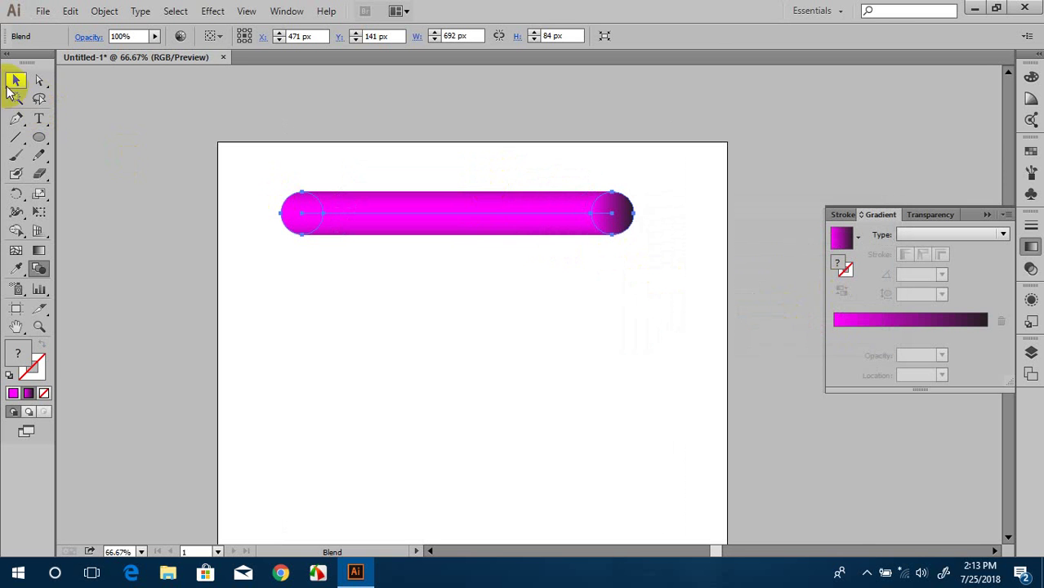
click(616, 260)
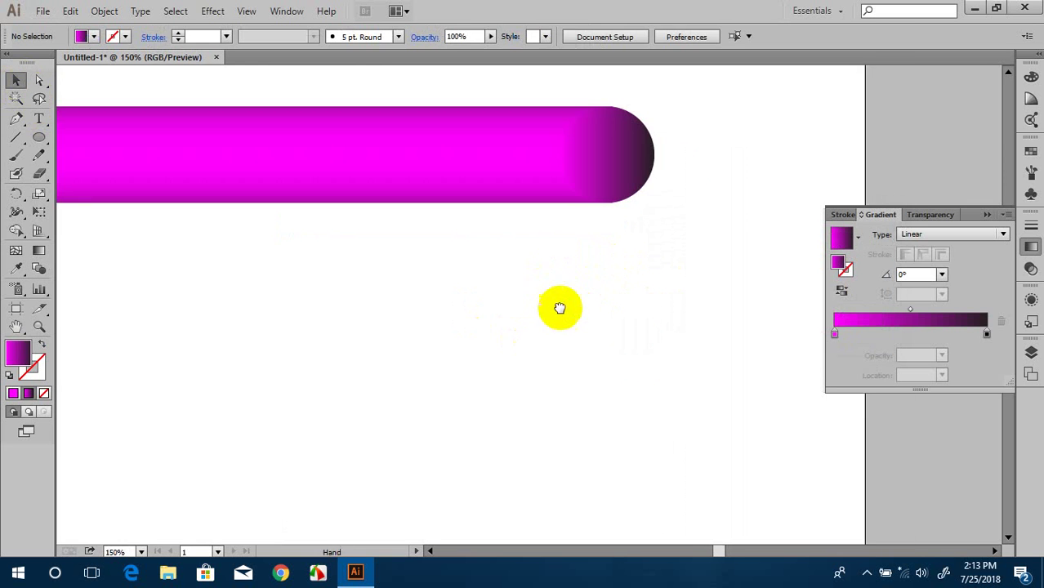
drag(559, 305, 747, 334)
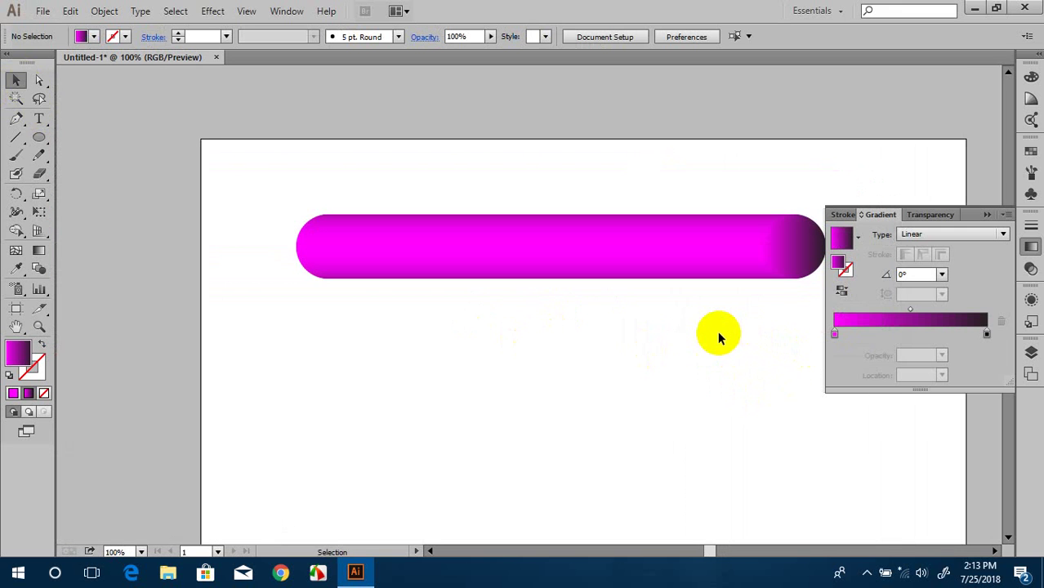
key(ctrl+minus)
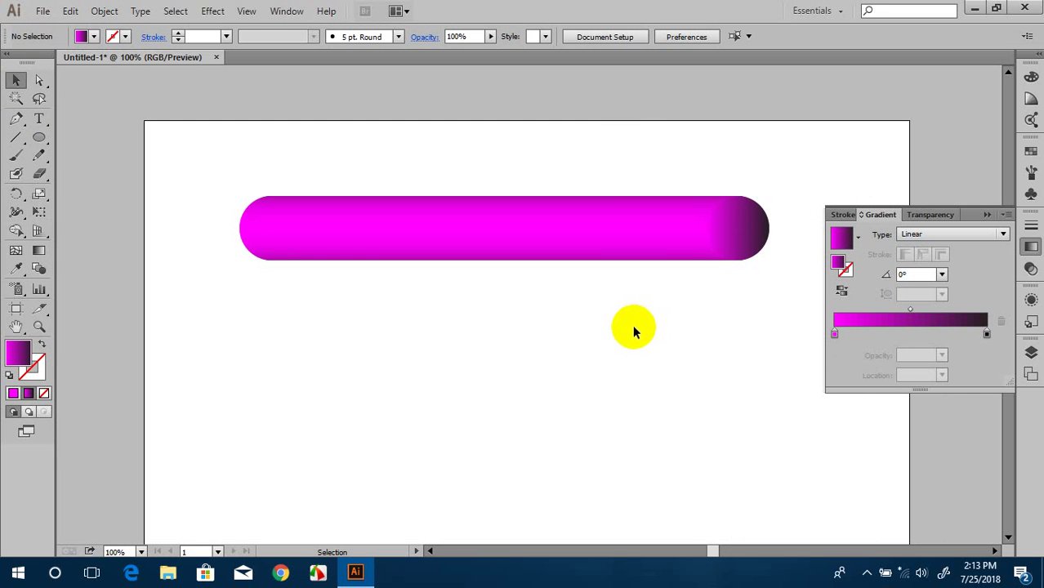
key(ctrl+minus)
drag(633, 335, 596, 278)
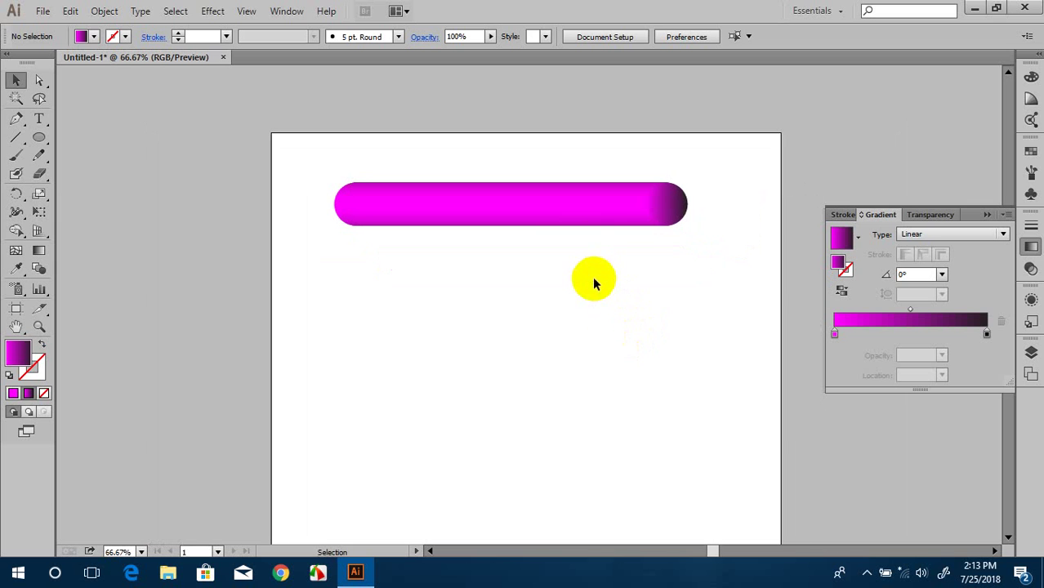
drag(495, 204, 475, 199)
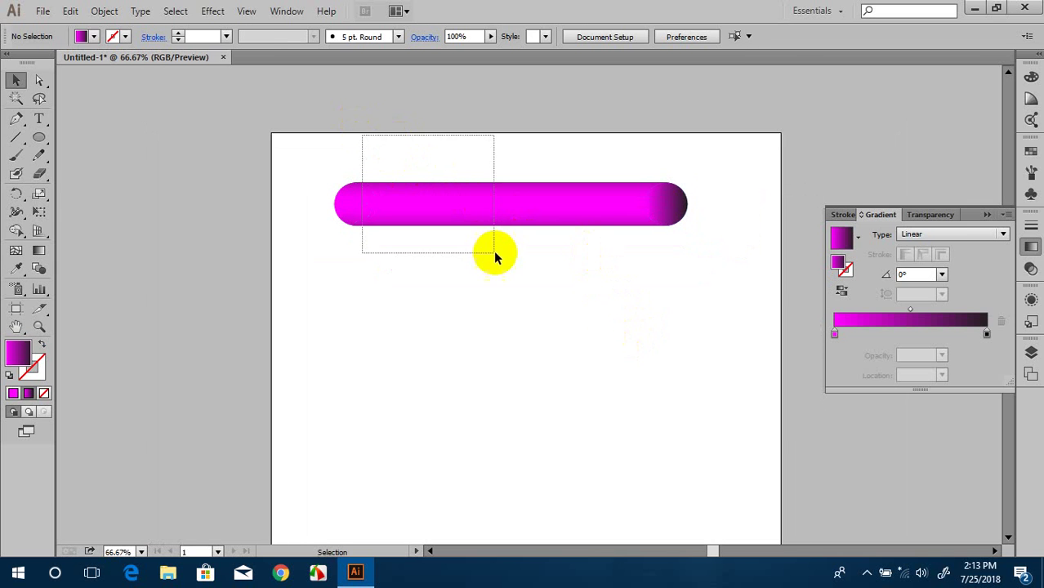
mouse_move(413, 156)
mouse_down()
mouse_move(498, 269)
mouse_move(482, 253)
mouse_up()
scroll(481, 249, down, 1)
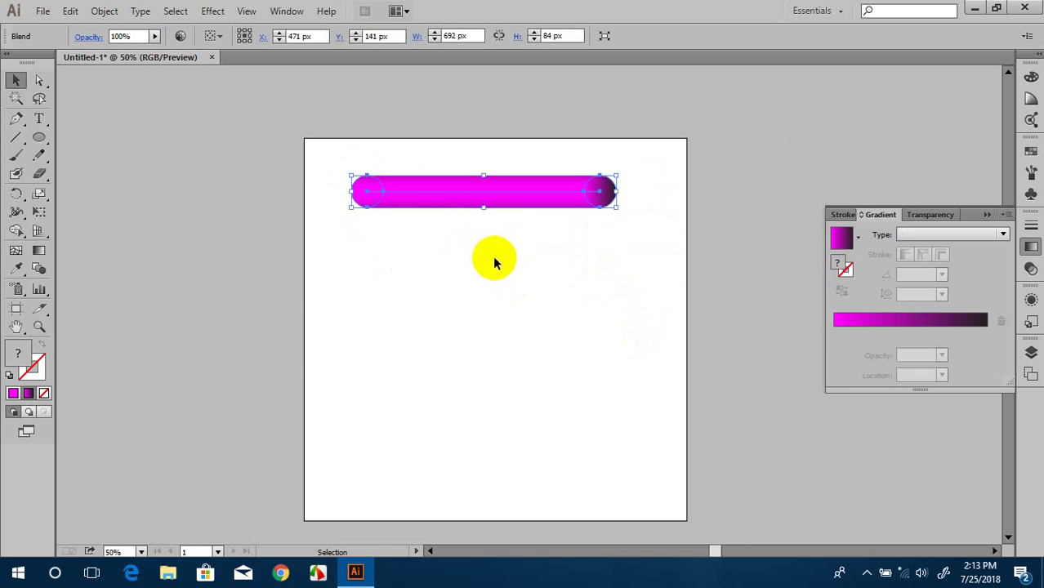
- Inspect the bar's right end at 1200%, then return to 100% and 33.33%
drag(362, 170, 561, 297)
drag(536, 211, 571, 188)
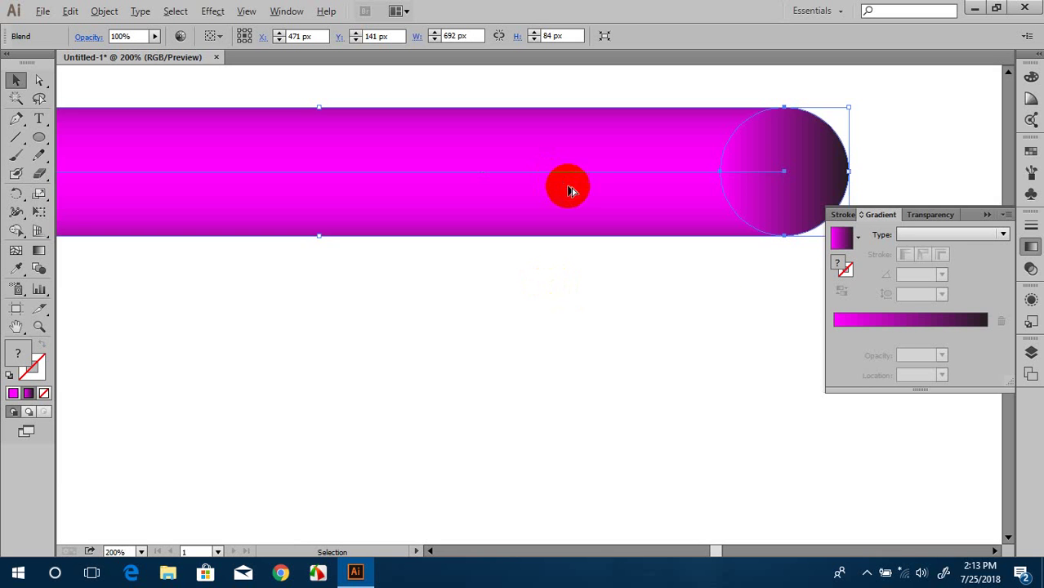
click(594, 191)
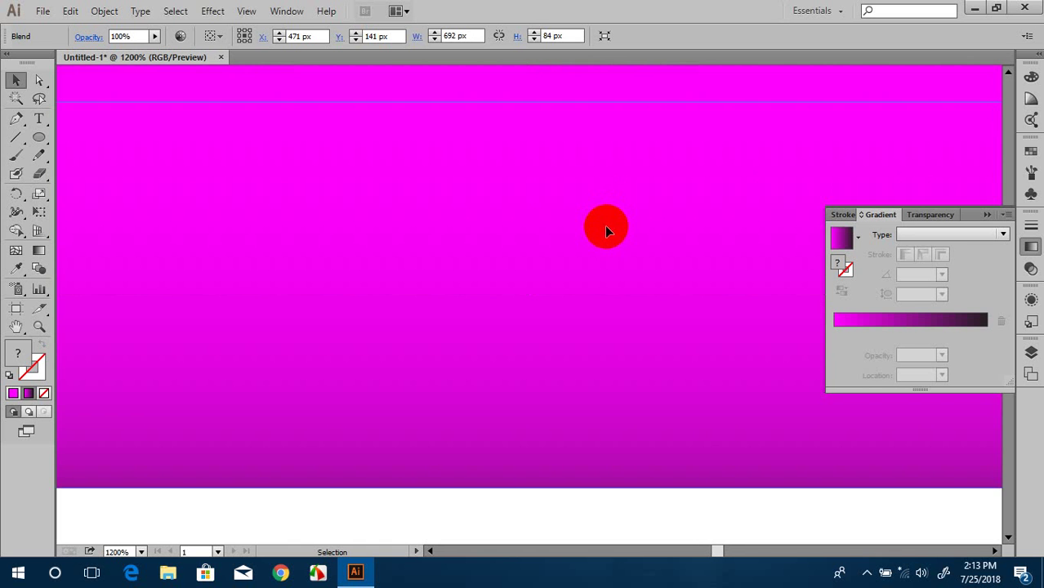
key(ctrl+1)
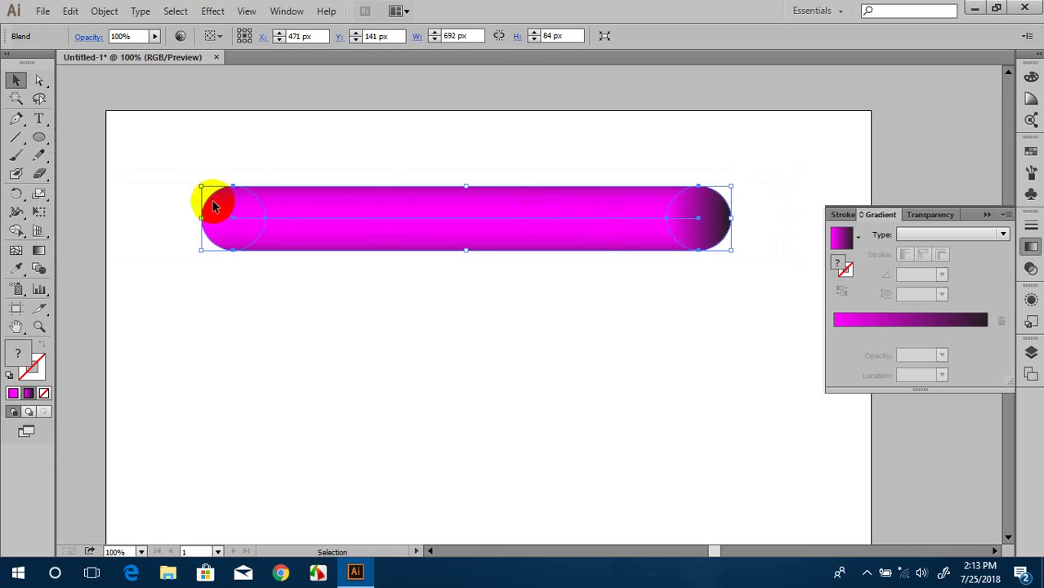
alt+scroll(351, 224, down, 1)
alt+scroll(353, 226, down, 1)
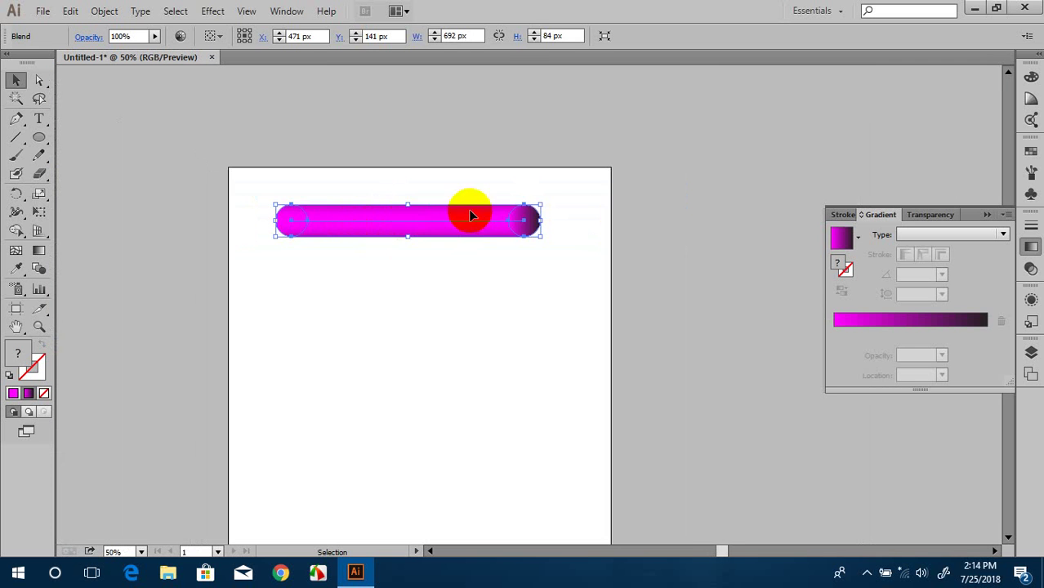
alt+scroll(505, 221, down, 1)
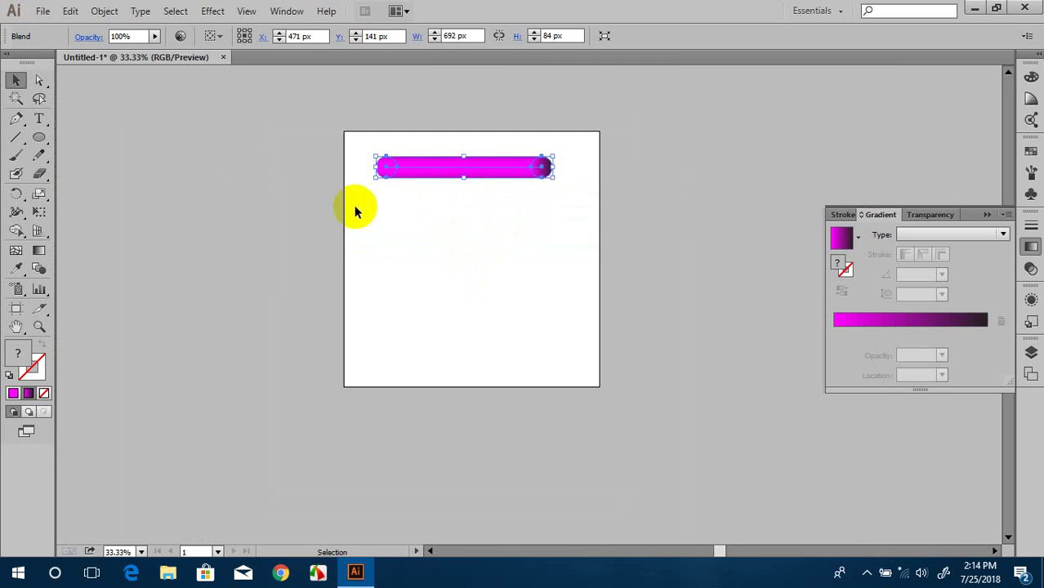
scroll(252, 211, down, 2)
scroll(163, 196, up, 1)
- Pencil a looping cursive R with a black stroke, and select it with the blend bar
click(48, 156)
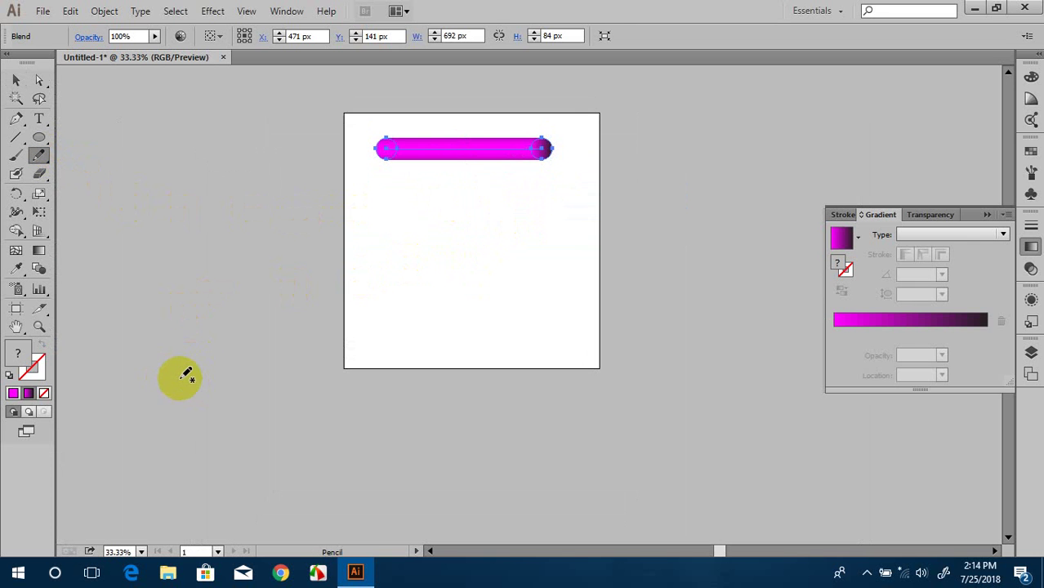
mouse_move(181, 375)
mouse_down()
mouse_move(200, 405)
mouse_move(222, 406)
mouse_move(240, 385)
mouse_move(242, 249)
mouse_move(232, 228)
mouse_move(203, 221)
mouse_move(228, 198)
mouse_move(278, 193)
mouse_move(331, 231)
mouse_move(338, 271)
mouse_move(303, 320)
mouse_move(270, 330)
mouse_move(267, 314)
mouse_move(289, 303)
mouse_move(305, 312)
mouse_move(342, 410)
mouse_move(358, 406)
mouse_up()
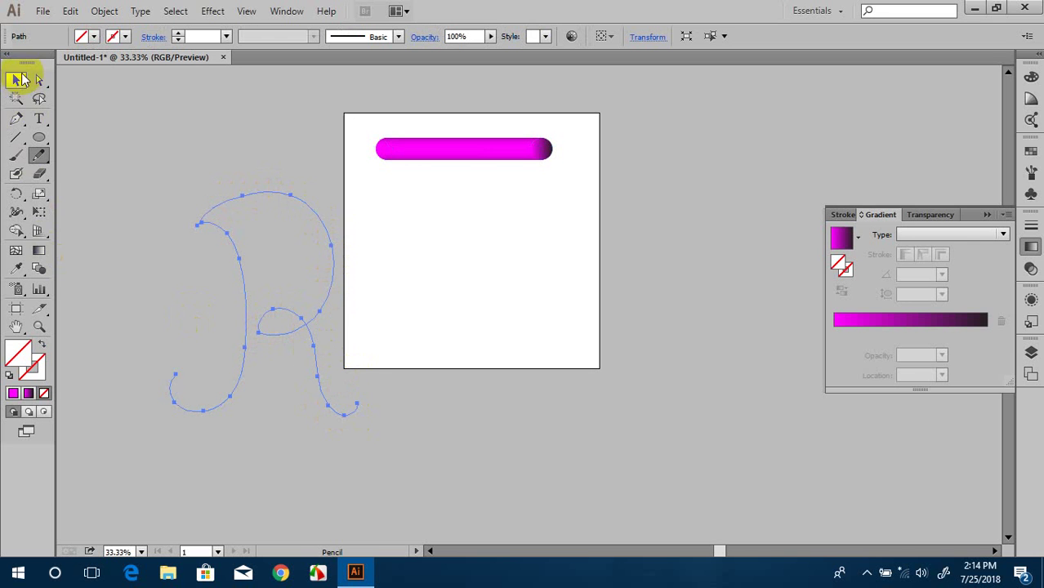
click(16, 79)
click(31, 367)
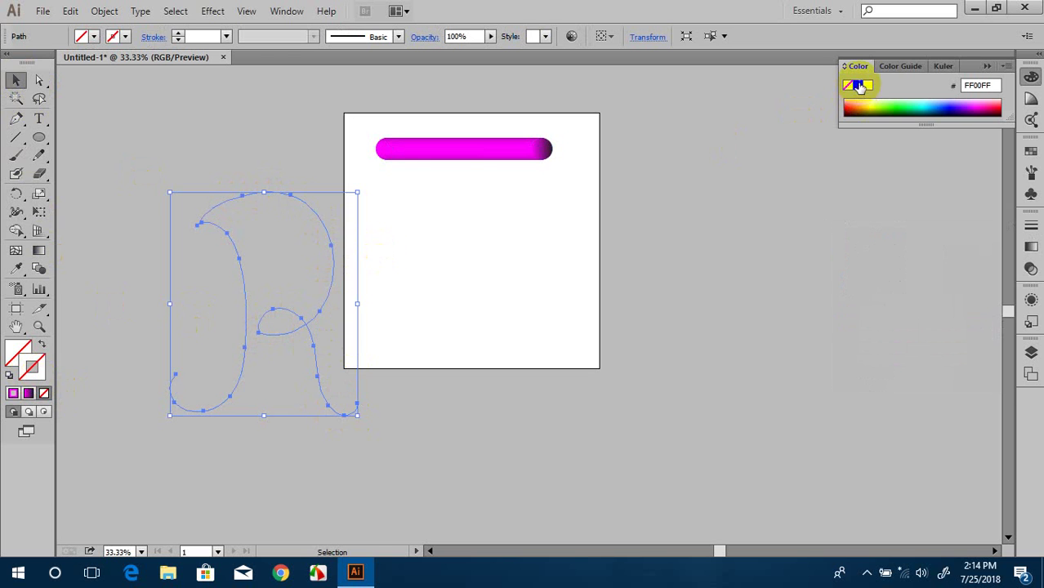
click(856, 85)
click(440, 326)
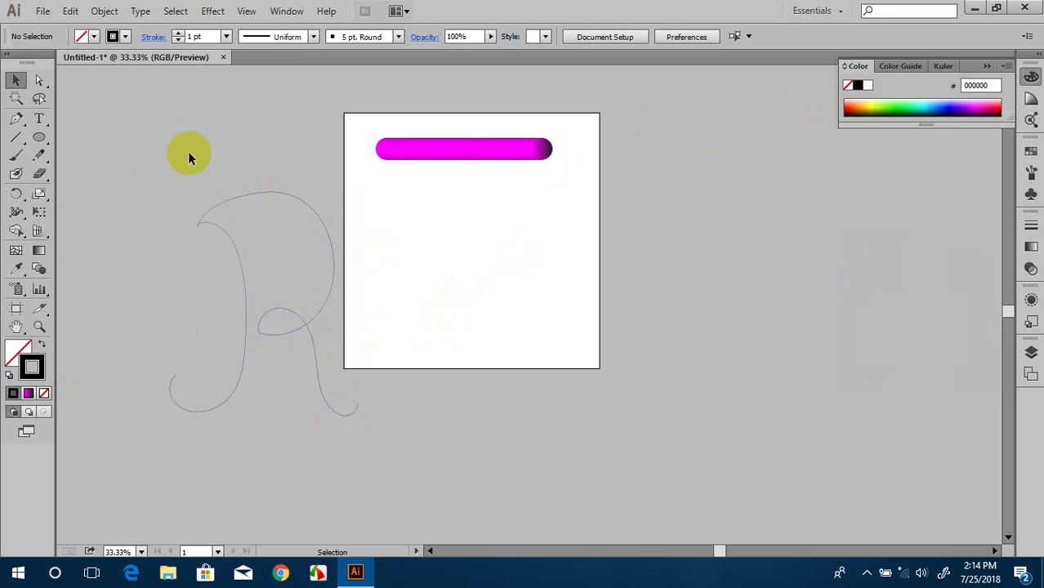
click(303, 322)
shift+click(454, 149)
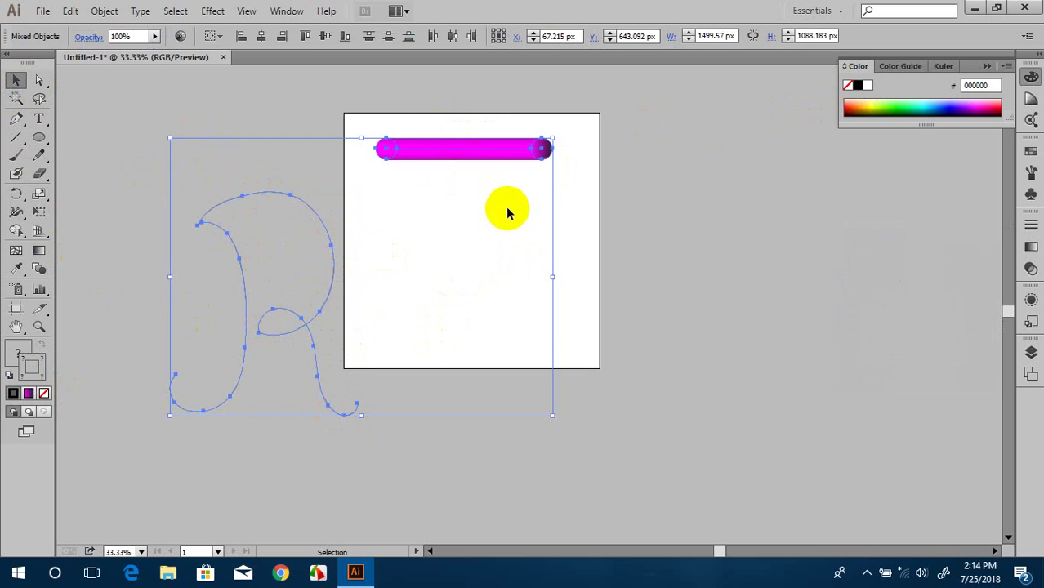
- Replace the blend's spine with the R path to form a magenta tube R
click(102, 10)
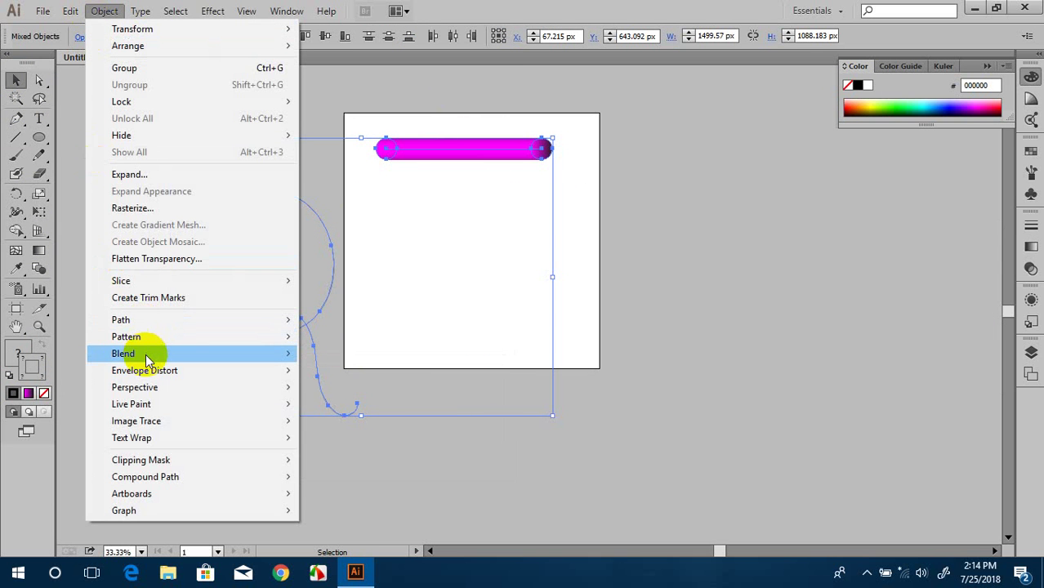
mouse_move(123, 353)
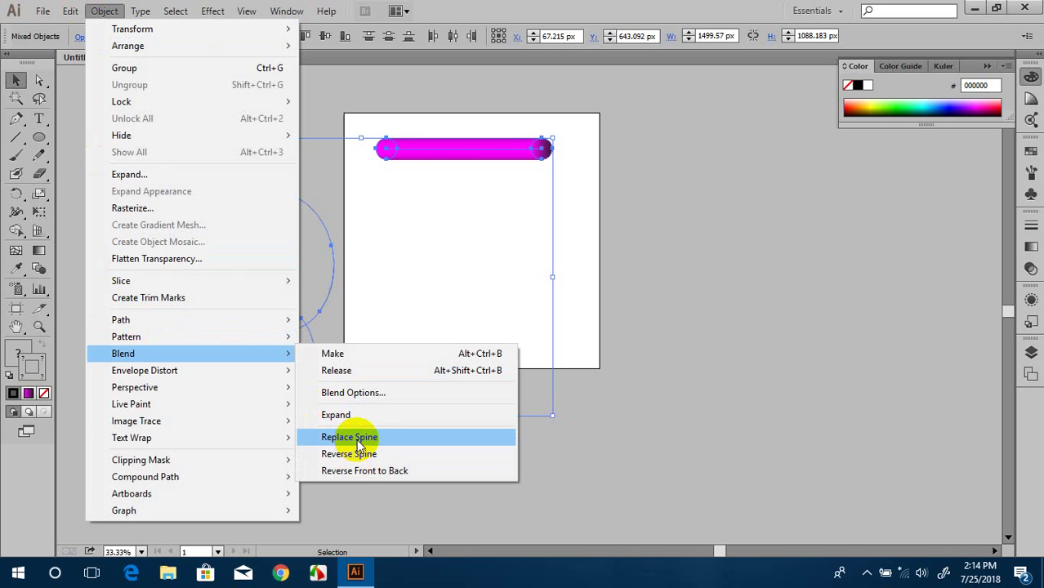
click(359, 442)
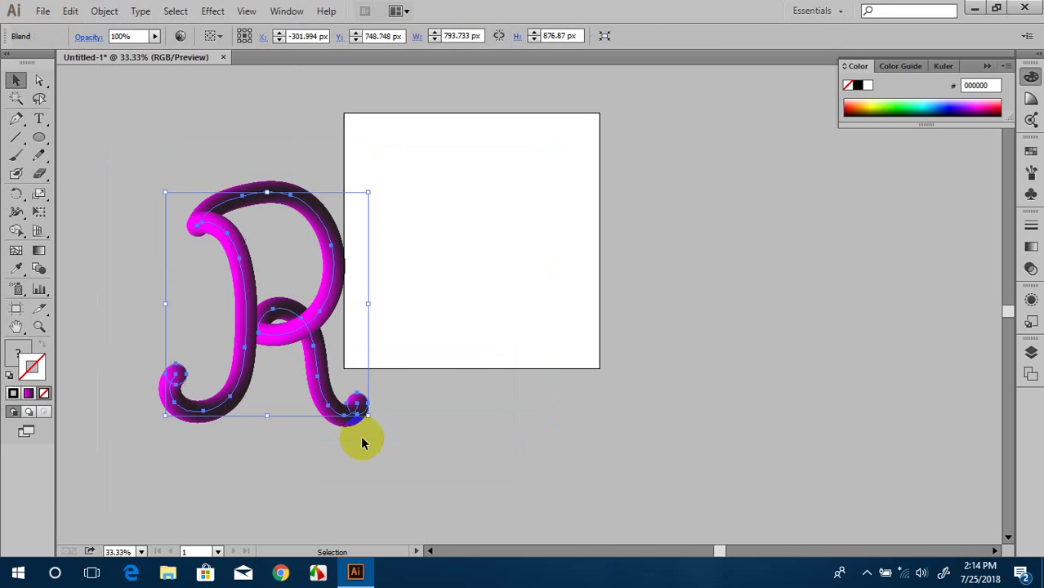
click(475, 204)
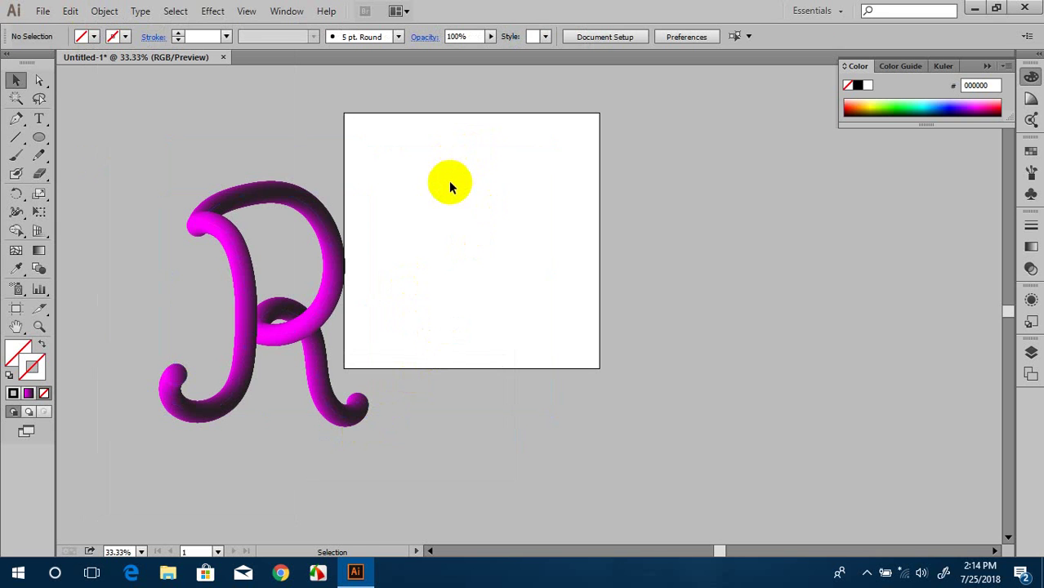
click(320, 287)
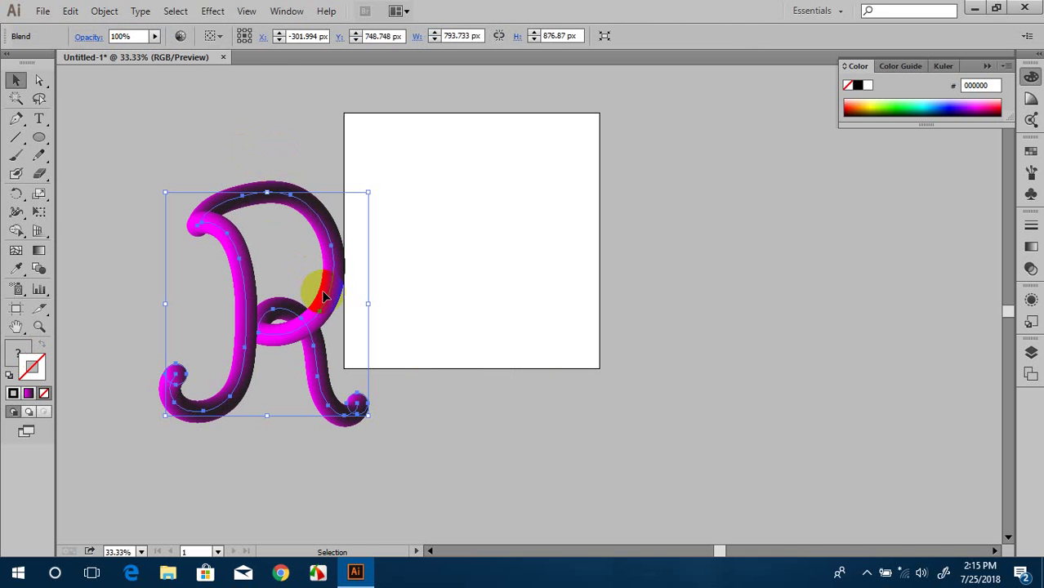
- Move the R blend to the artboard centre and zoom in to inspect it
mouse_move(322, 292)
mouse_down()
mouse_move(546, 349)
mouse_move(527, 318)
mouse_up()
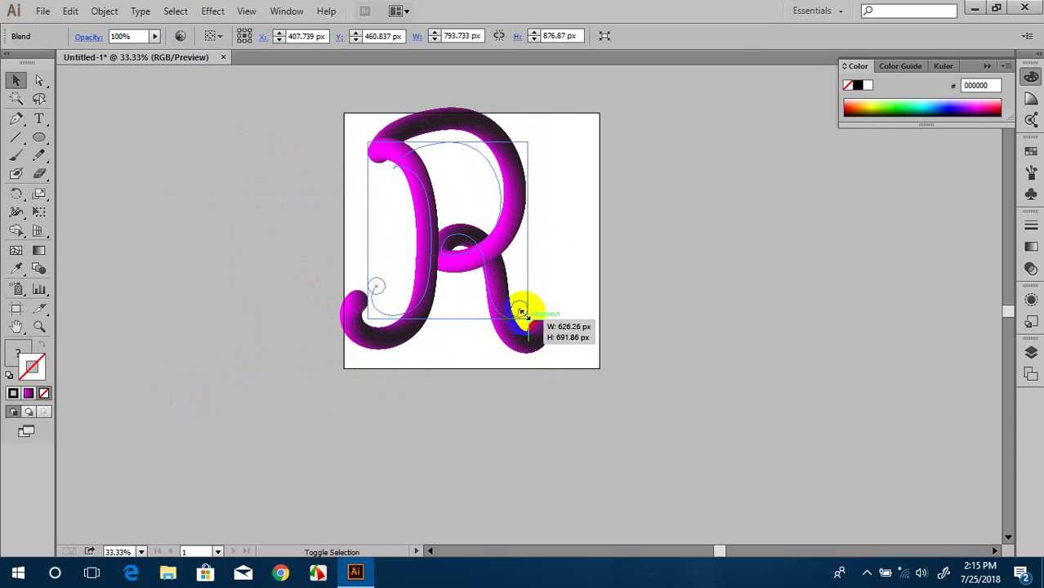
drag(486, 247, 573, 230)
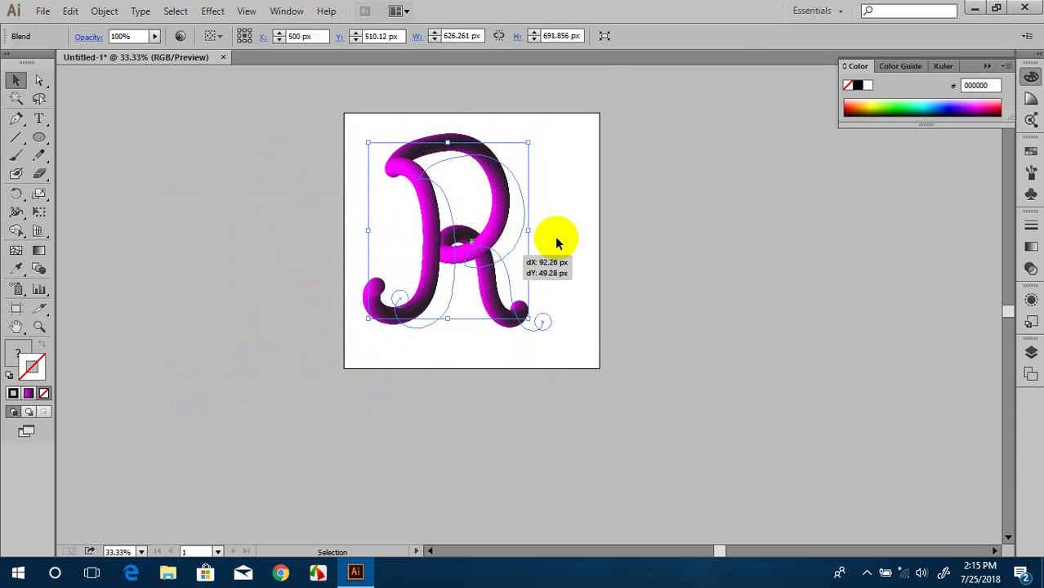
key(ctrl+plus)
key(ctrl+plus)
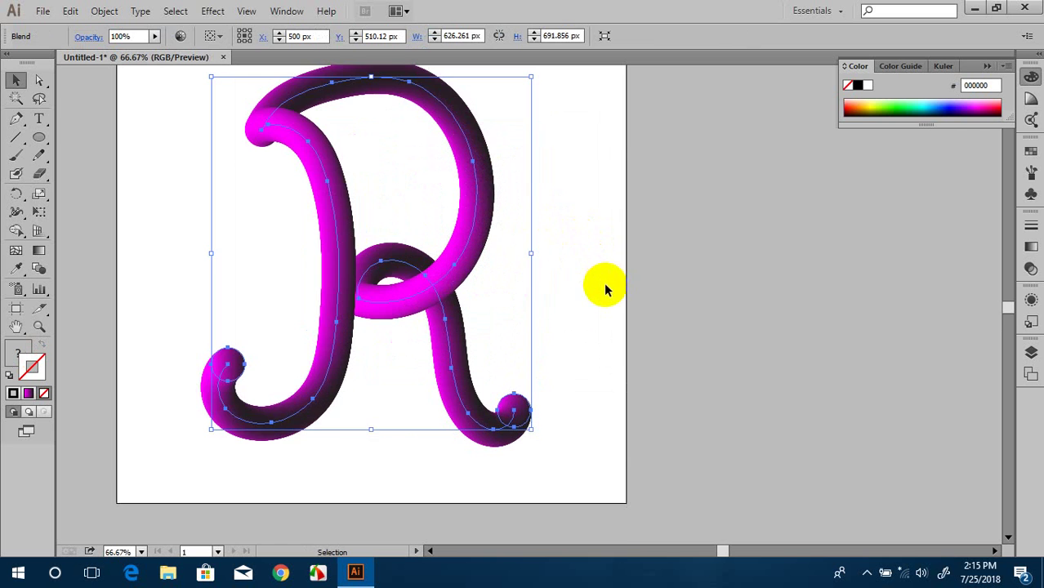
click(601, 282)
drag(584, 302, 485, 308)
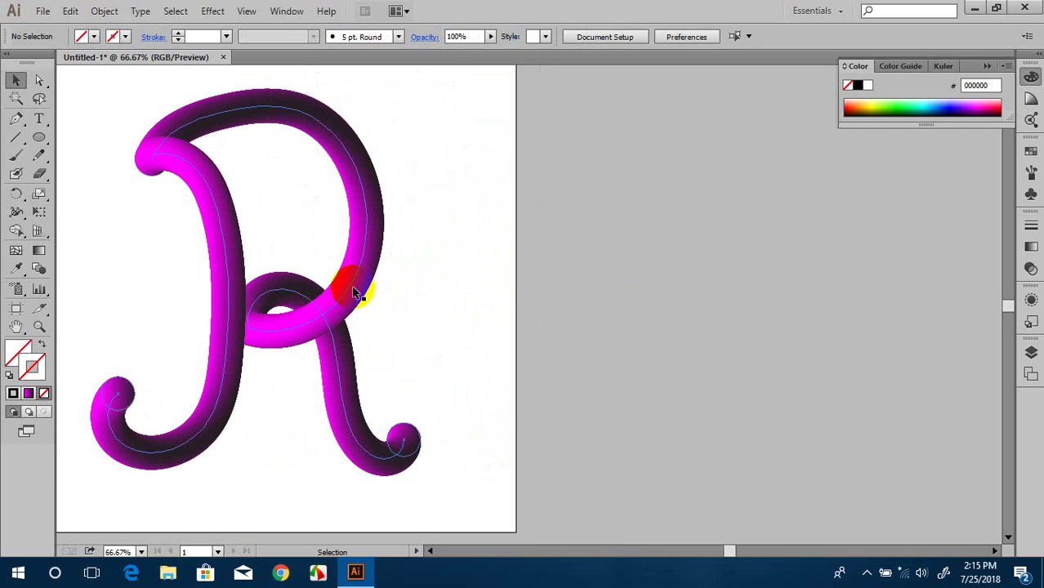
scroll(342, 283, up, 3)
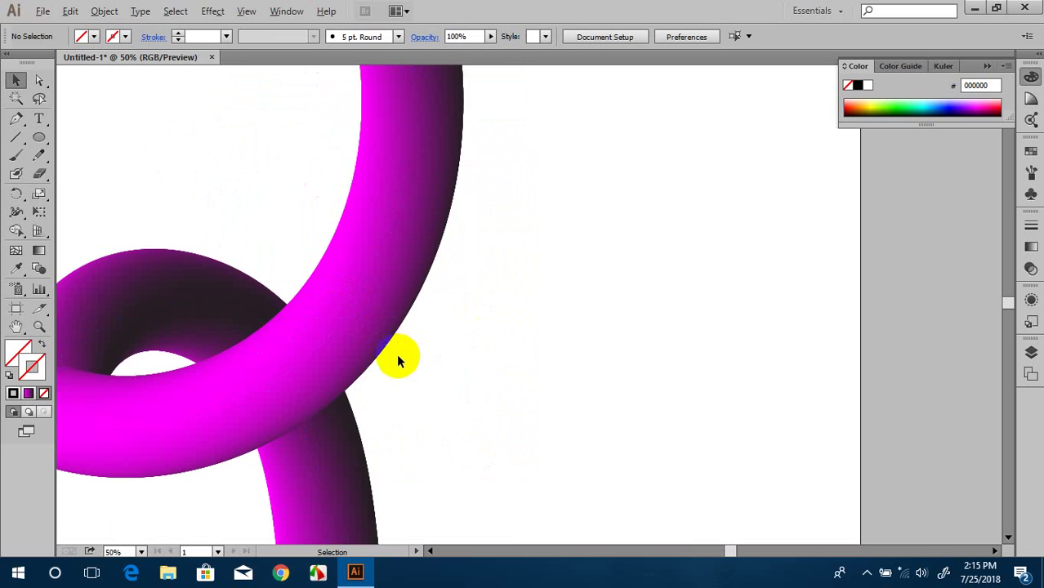
scroll(465, 345, down, 3)
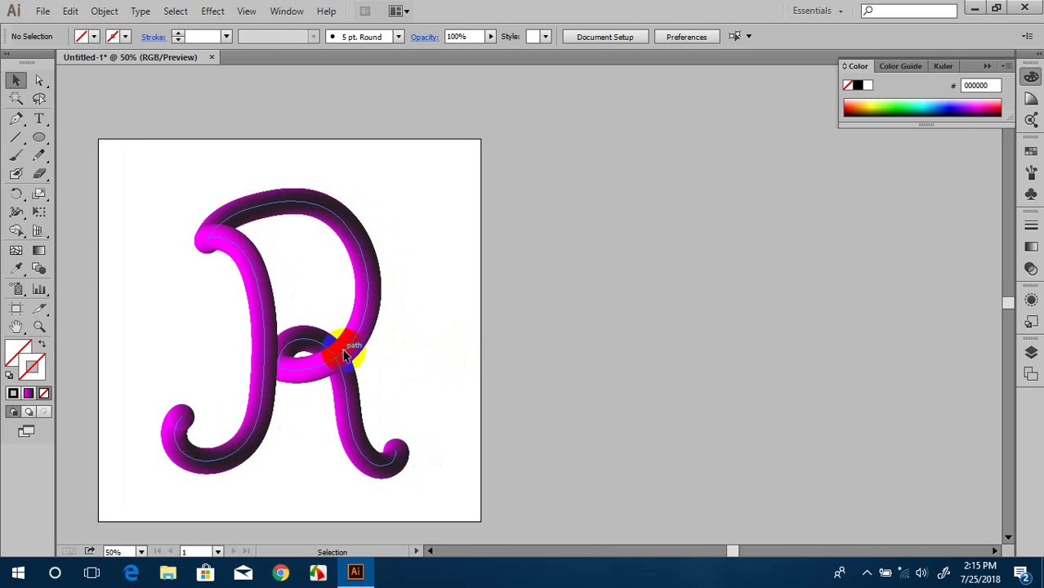
click(418, 369)
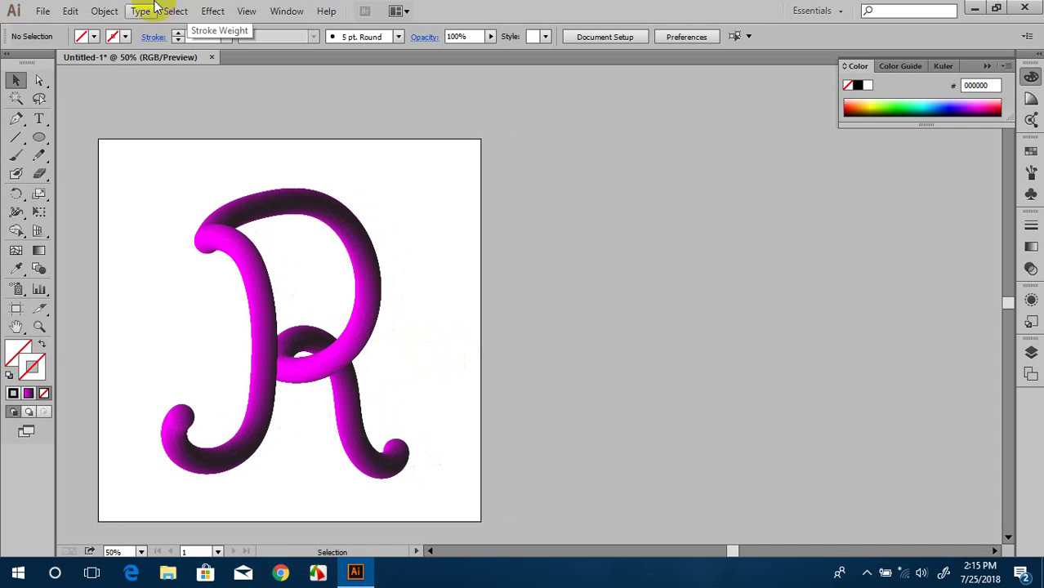
drag(211, 187, 472, 407)
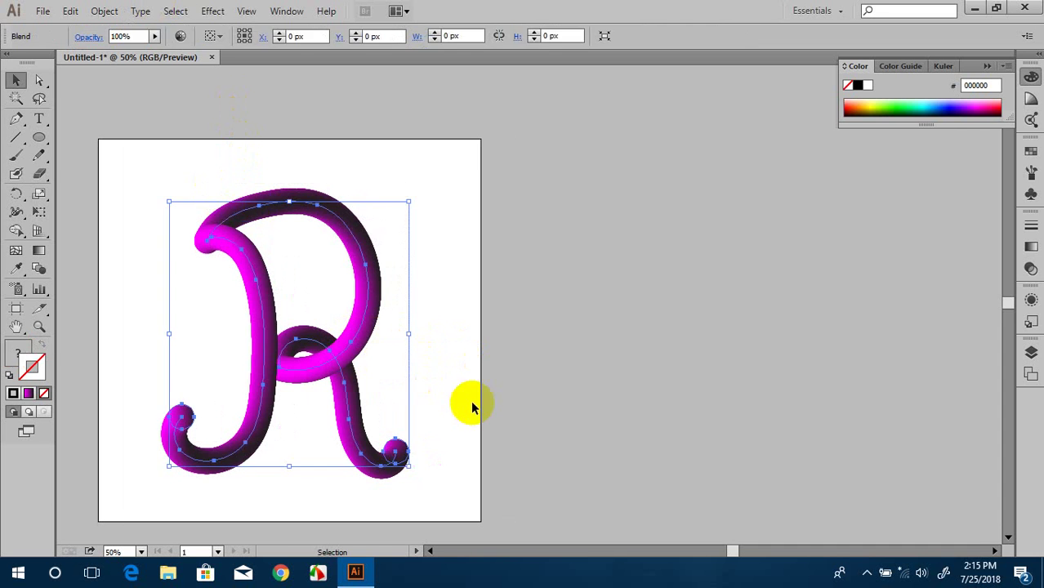
- Open the Effect menu with the whole R blend selected
click(214, 16)
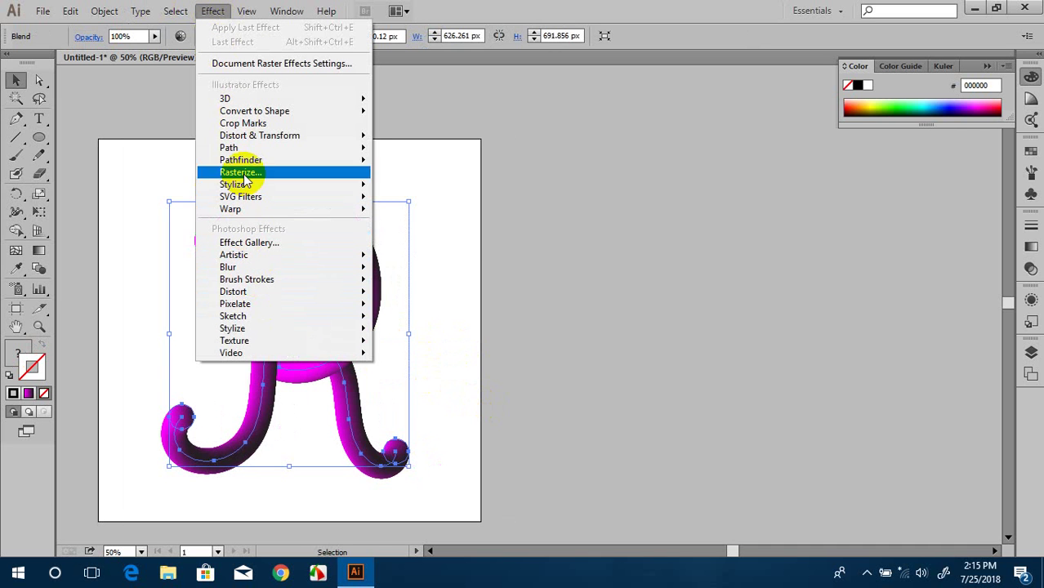
mouse_move(260, 135)
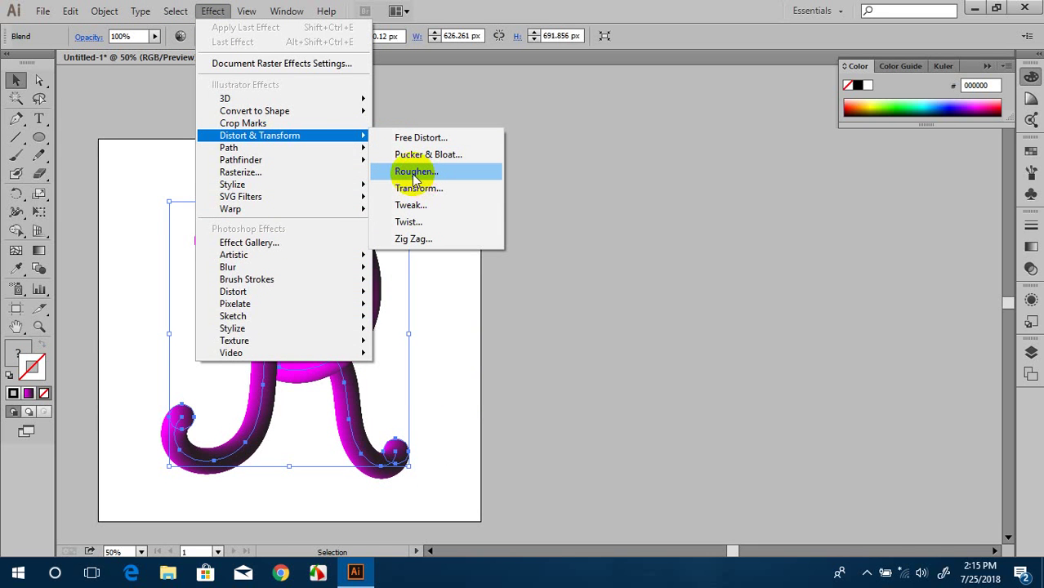
- Preview a Roughen effect on the R with Detail 20 and Size 28%
click(418, 173)
click(413, 365)
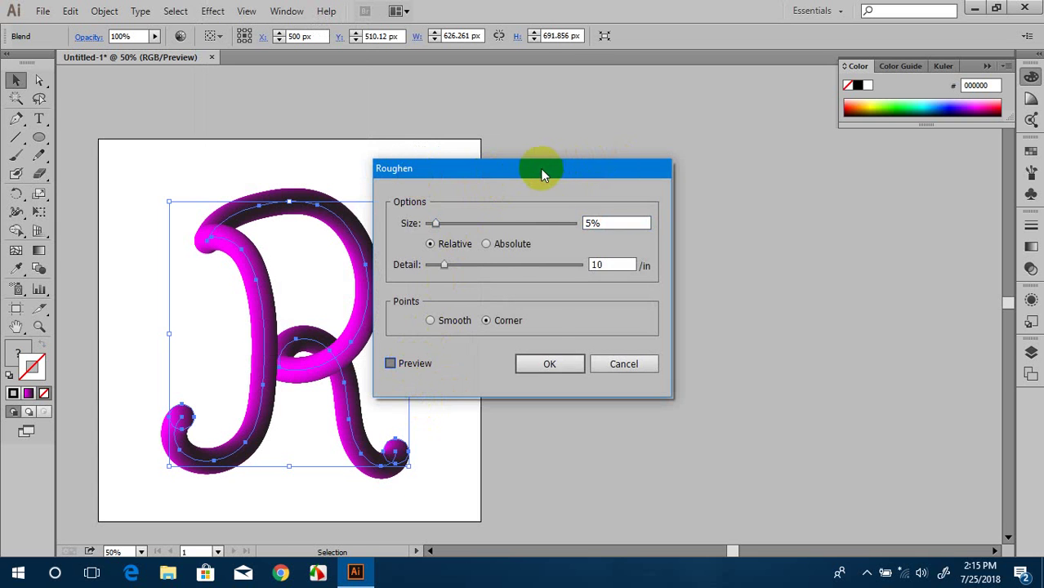
drag(543, 173, 646, 158)
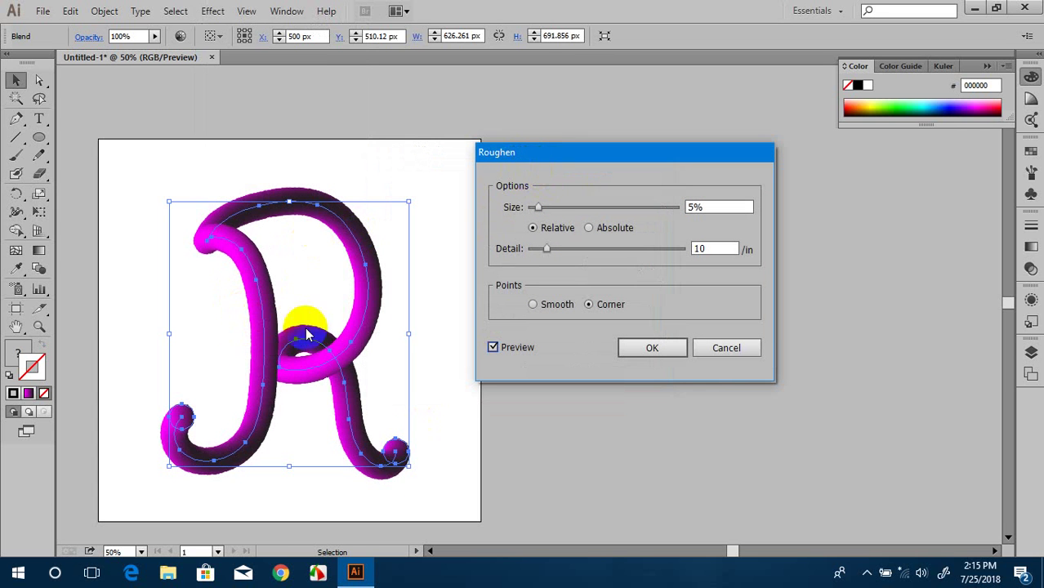
click(281, 368)
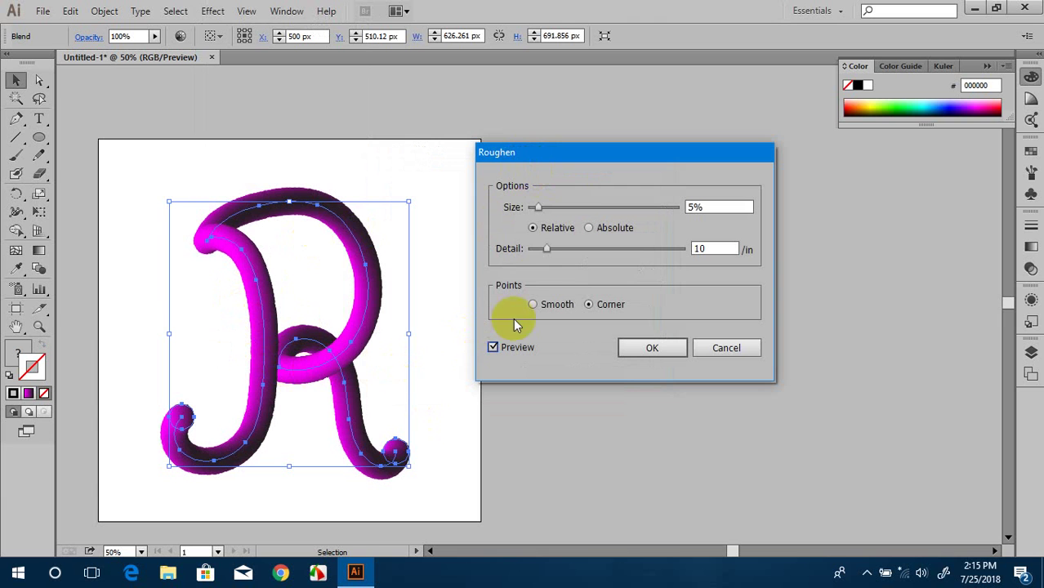
click(546, 249)
drag(546, 249, 561, 249)
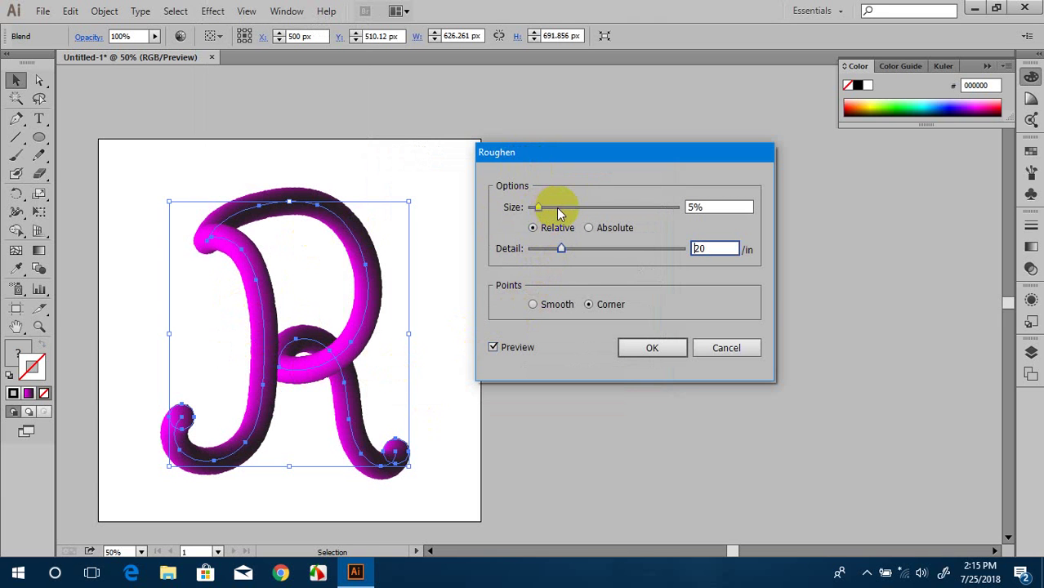
click(574, 209)
click(555, 211)
click(555, 211)
click(555, 211)
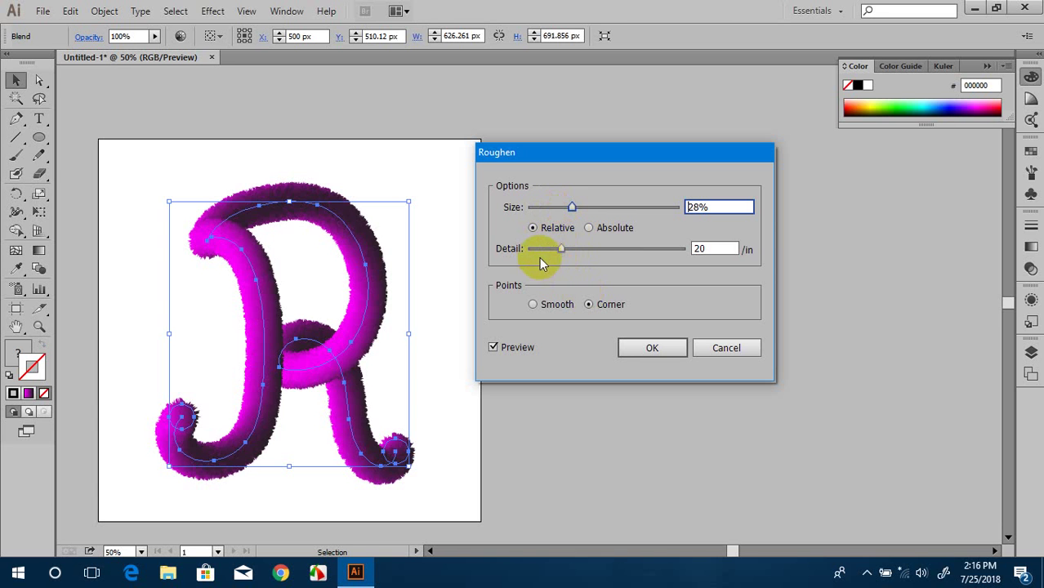
- Fine-tune Roughen to Size 39% and Detail 36/in, then apply it
drag(560, 253, 568, 252)
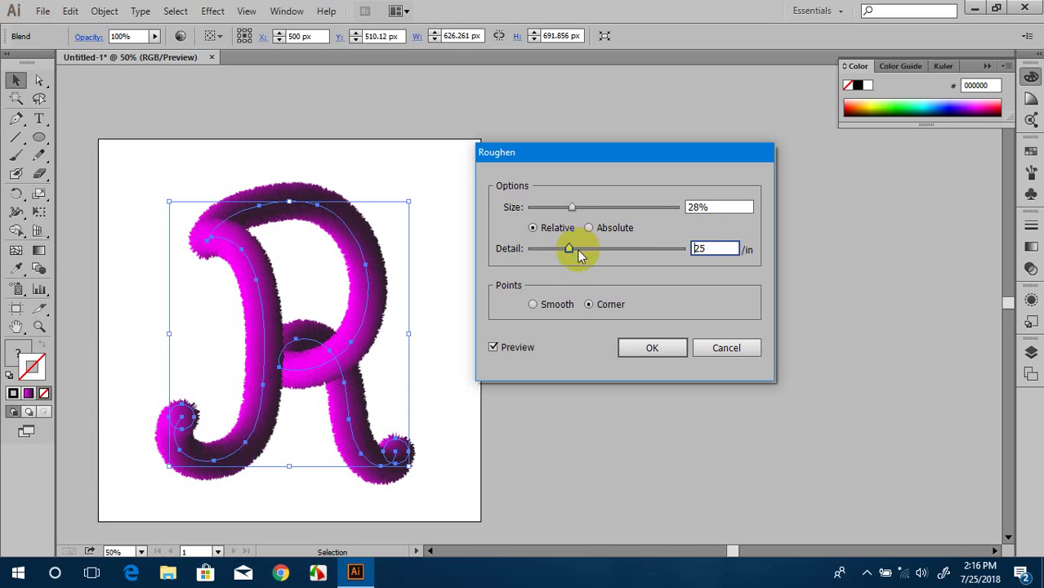
drag(570, 251, 576, 251)
click(571, 207)
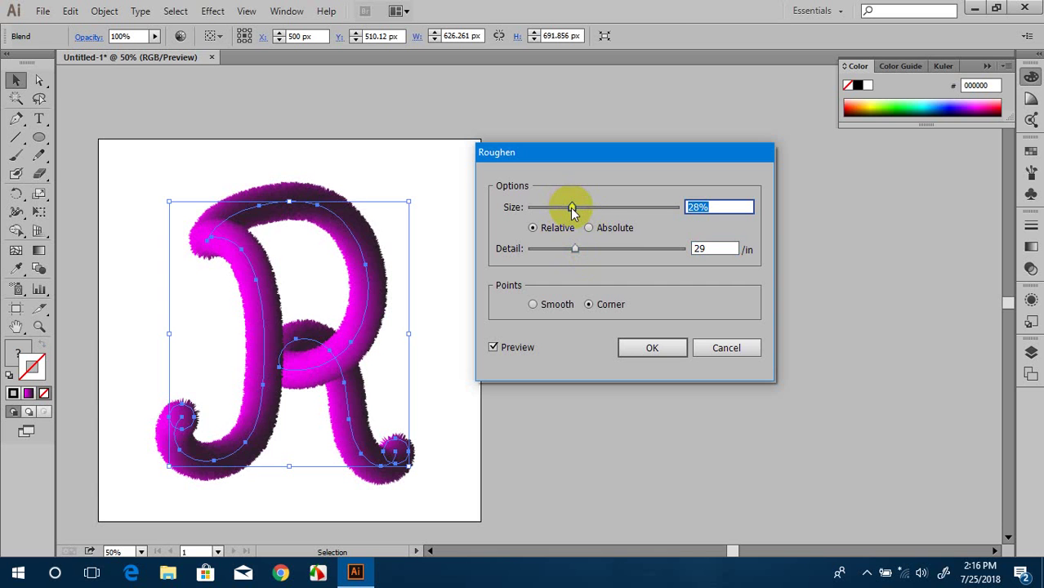
drag(570, 207, 566, 209)
drag(579, 247, 585, 247)
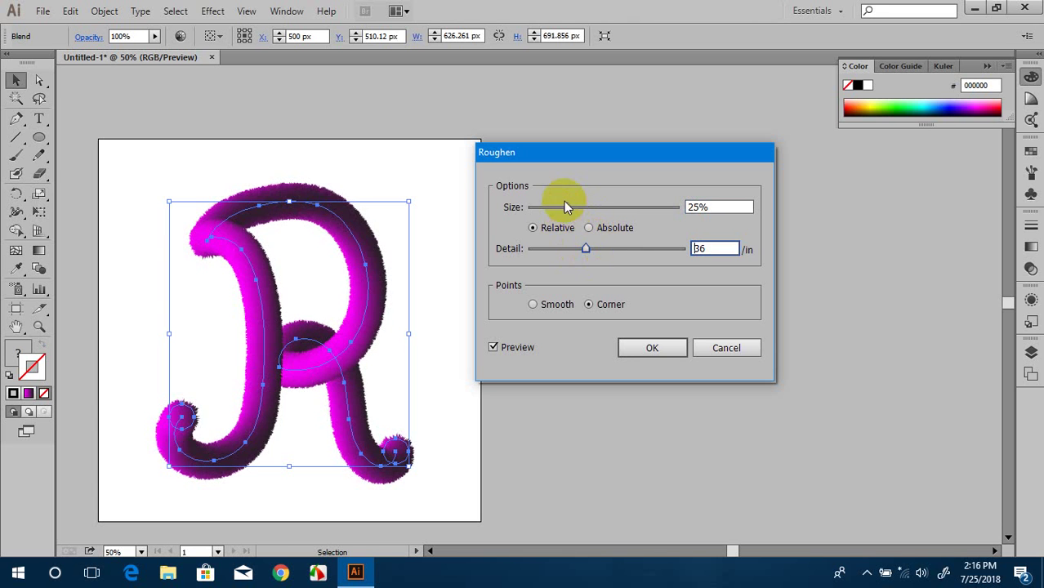
drag(568, 207, 578, 209)
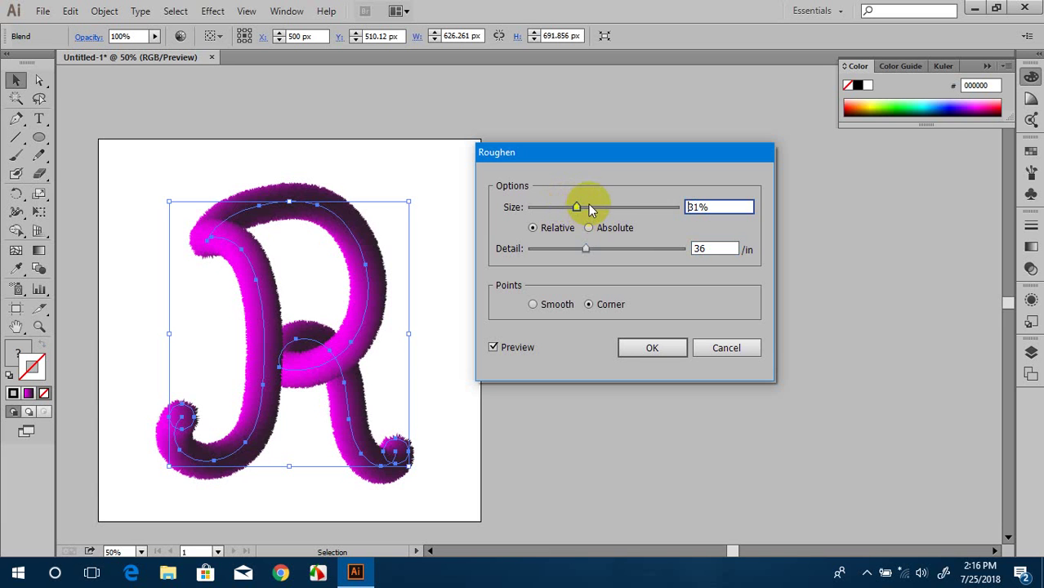
drag(577, 208, 584, 209)
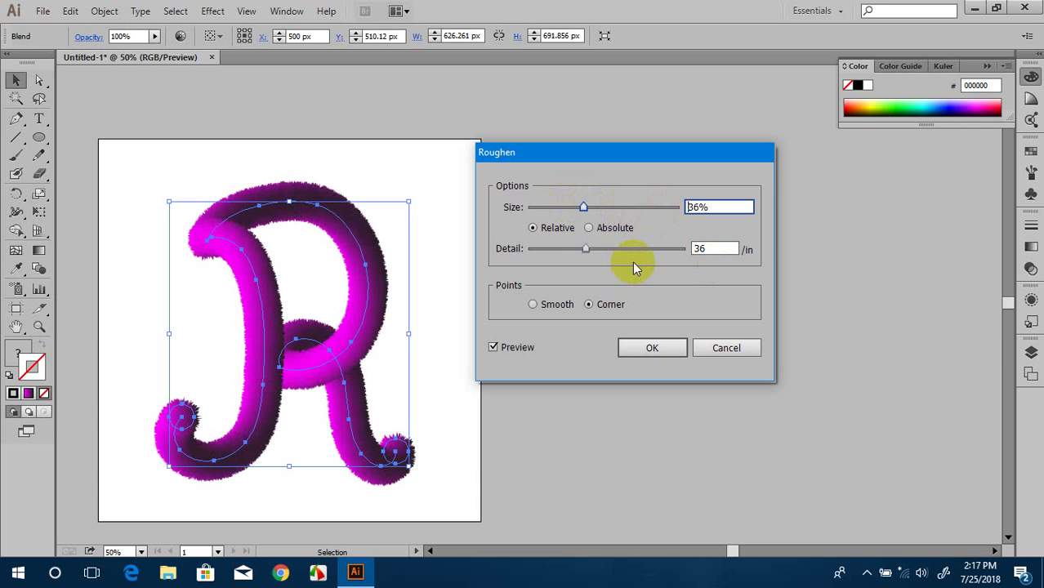
click(601, 250)
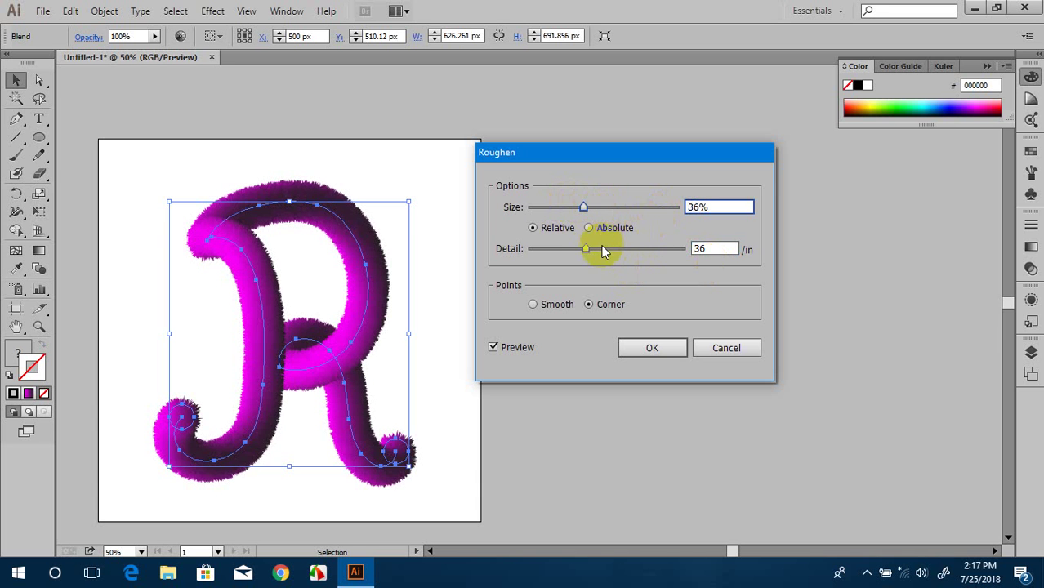
drag(584, 208, 590, 209)
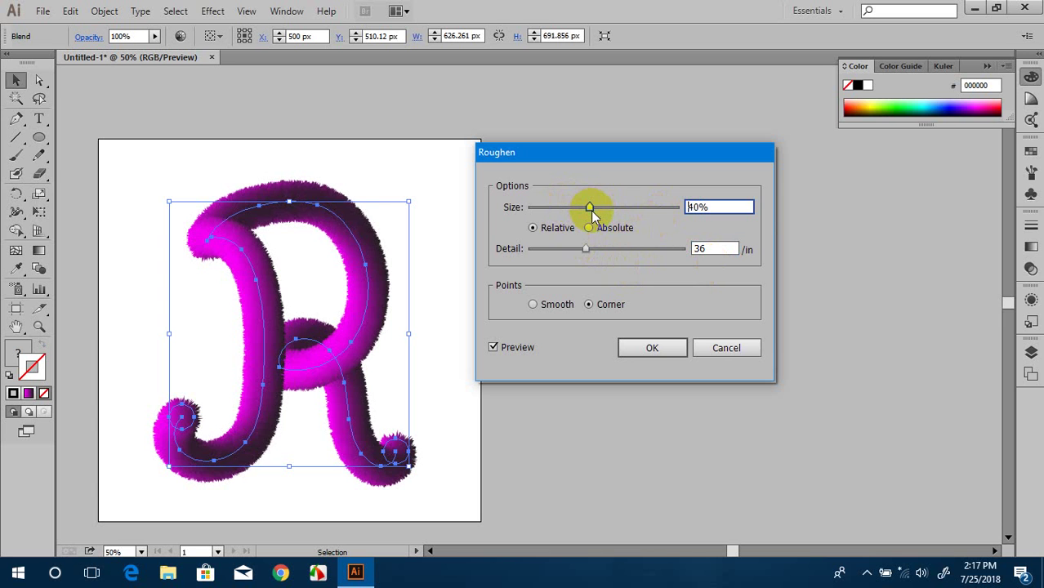
drag(593, 214, 590, 211)
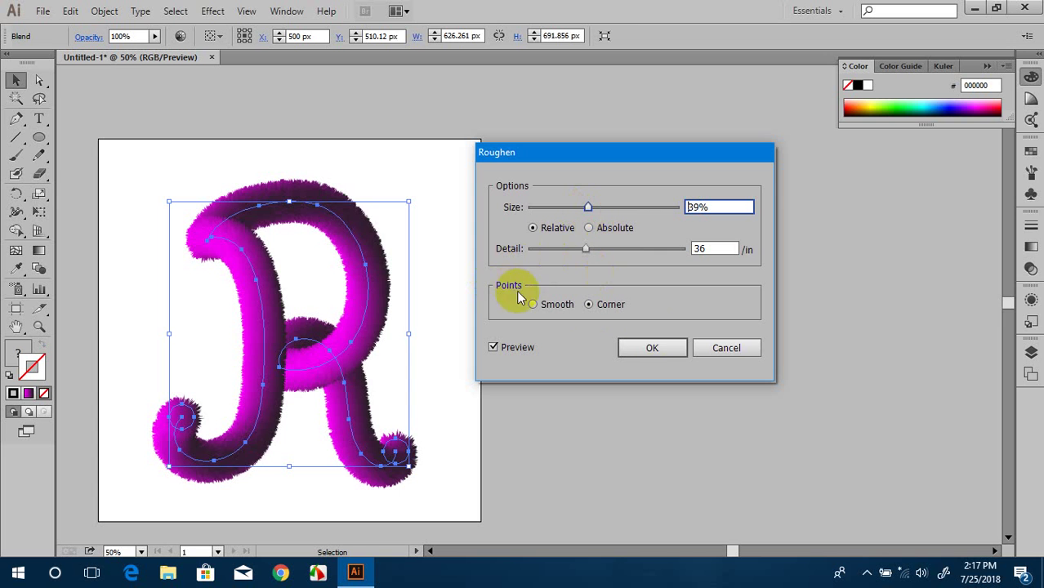
click(653, 348)
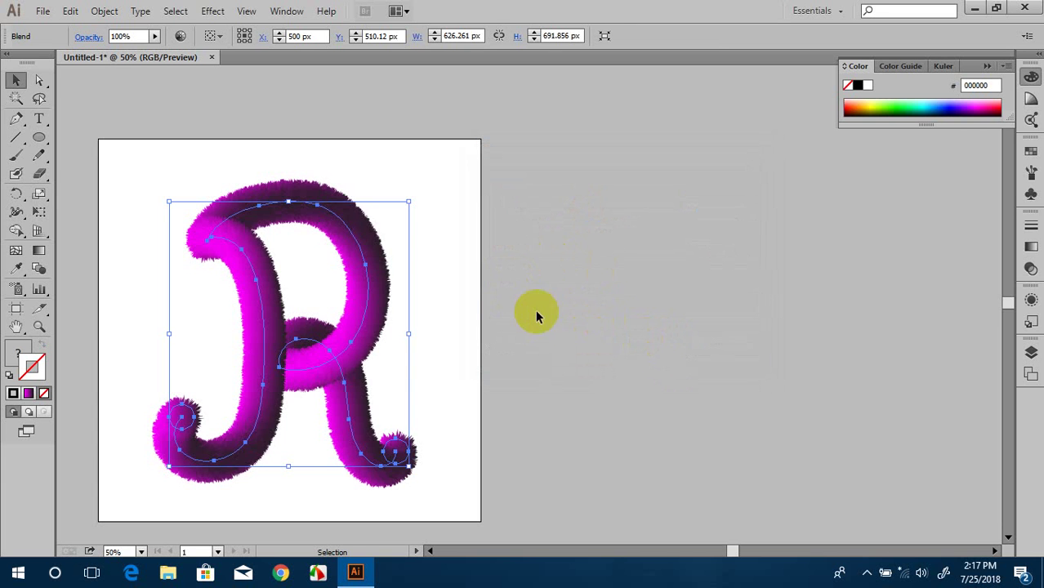
- Zoom in to inspect the R's fur up close, then zoom back out
click(515, 304)
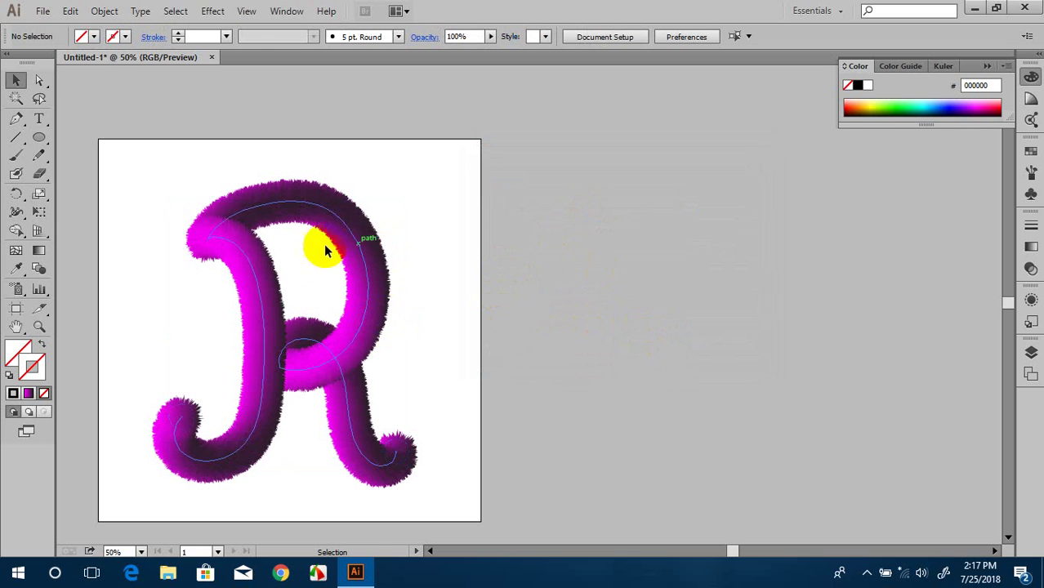
scroll(368, 335, up, 2)
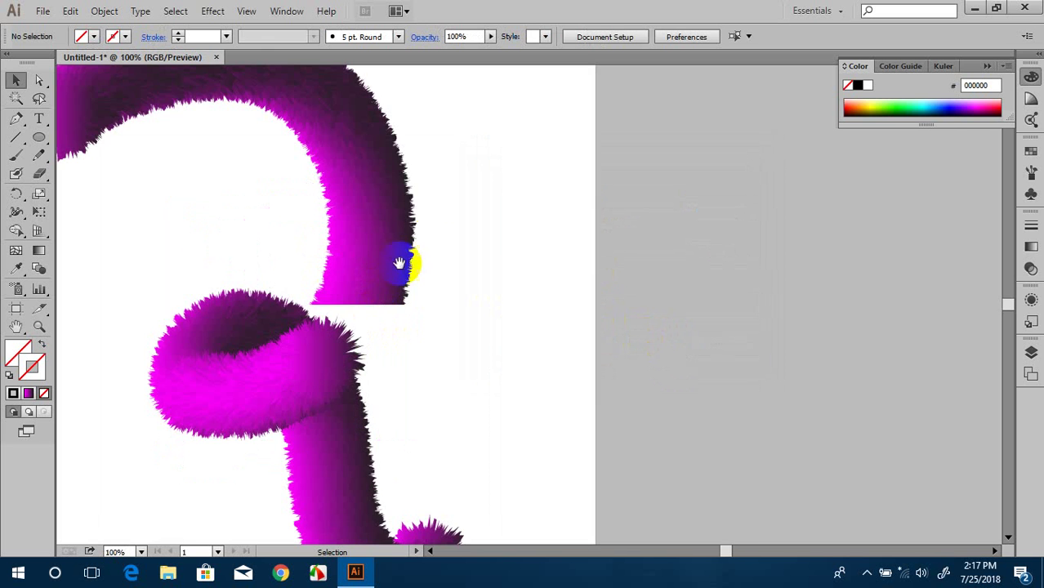
scroll(517, 337, up, 3)
scroll(582, 436, up, 1)
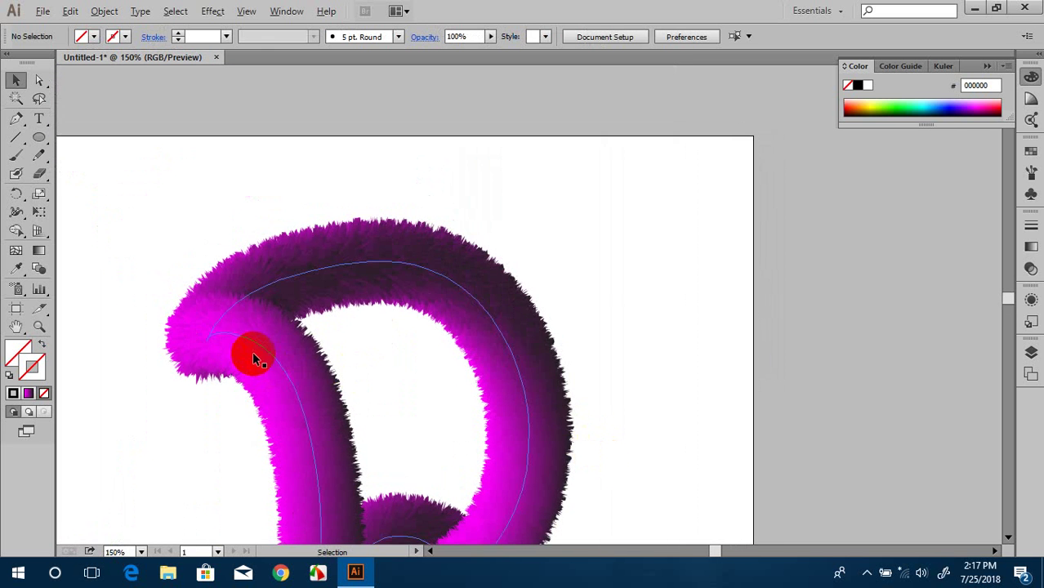
scroll(242, 328, up, 1)
drag(426, 303, 441, 333)
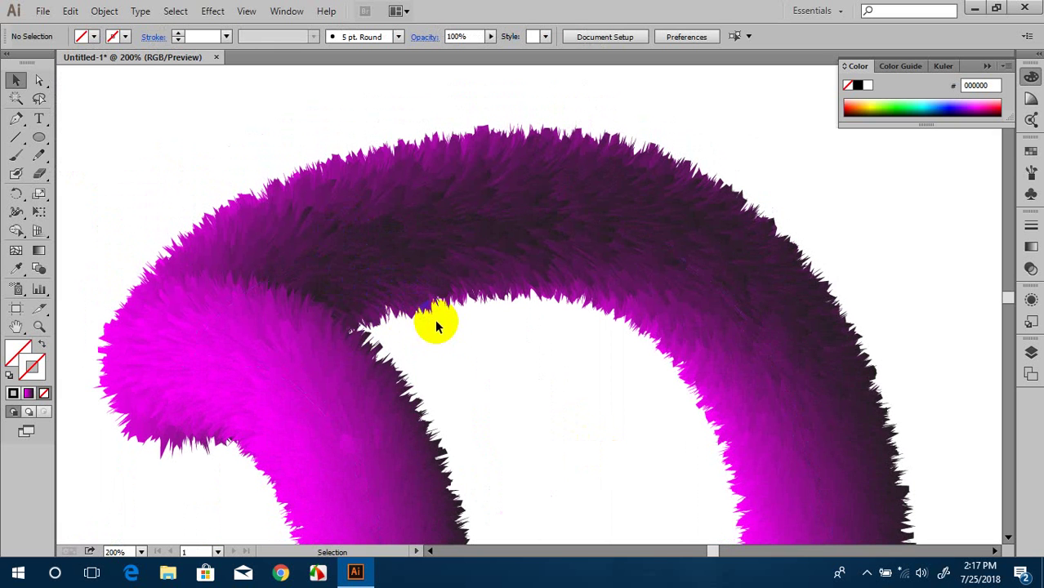
scroll(458, 326, down, 4)
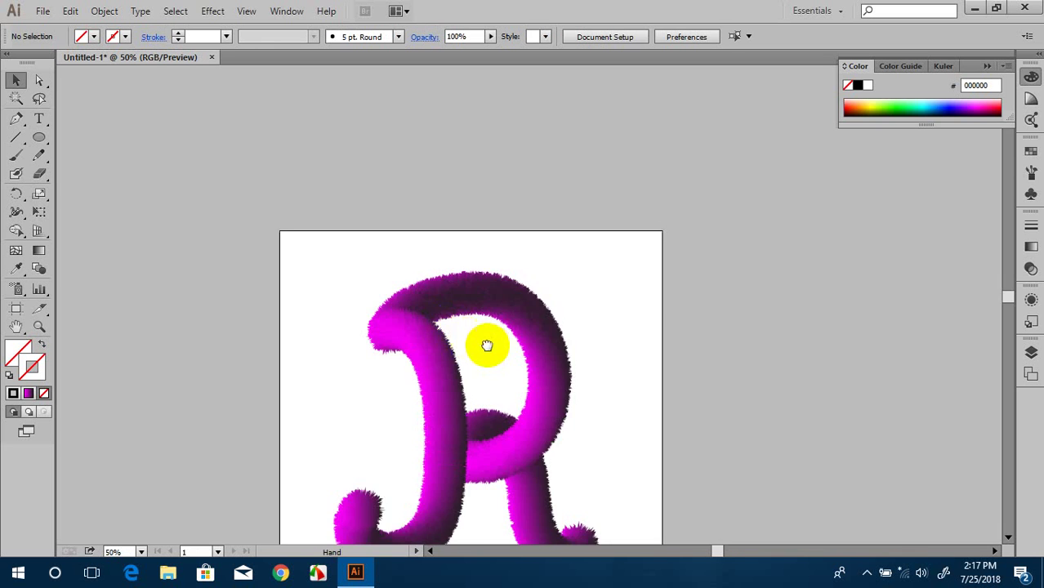
drag(485, 346, 404, 240)
scroll(506, 254, down, 1)
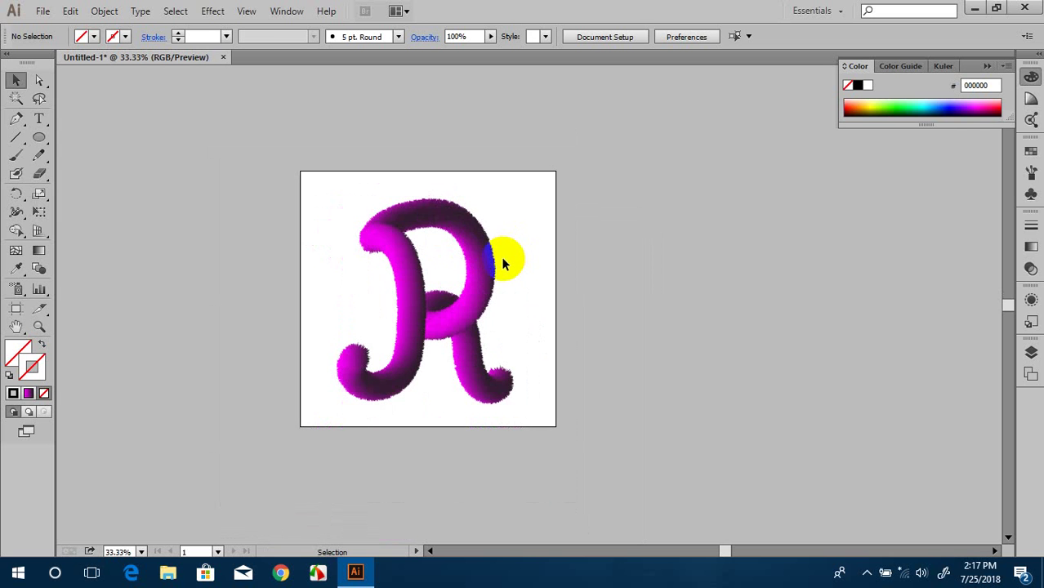
- Drag the fuzzy R off the artboard to its left and deselect it
drag(334, 193, 509, 445)
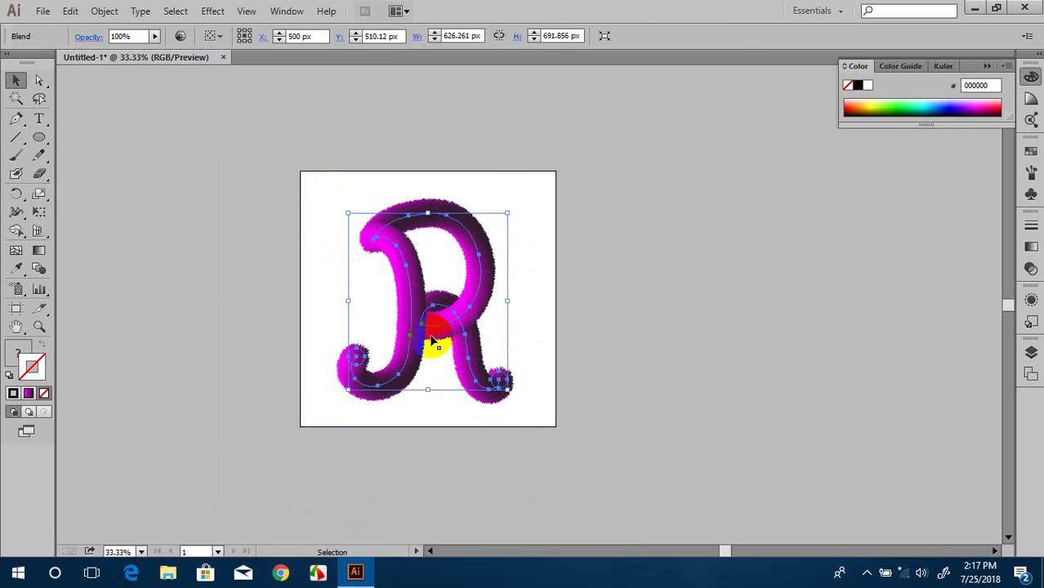
drag(436, 331, 215, 267)
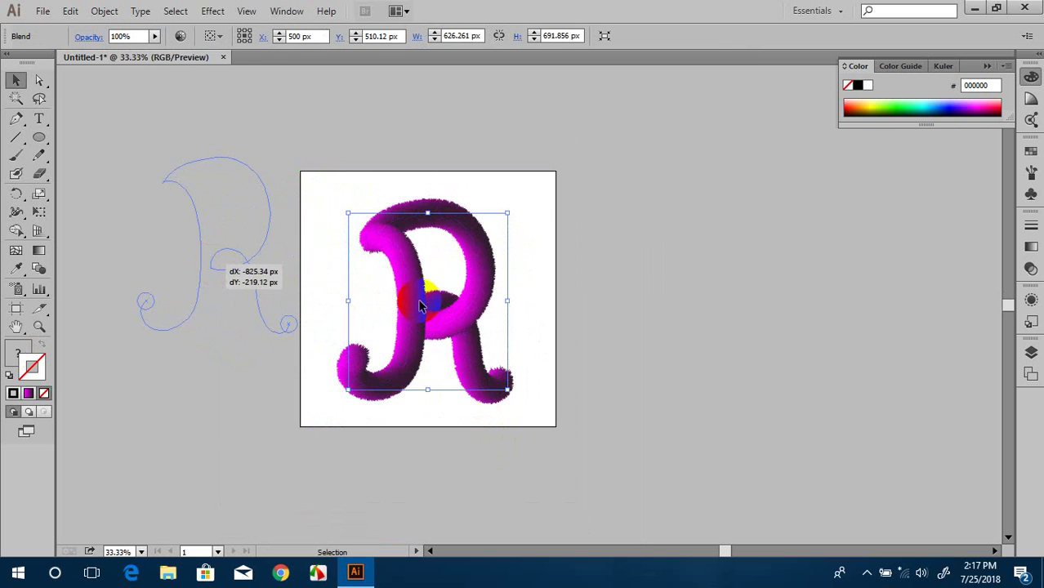
click(393, 296)
scroll(413, 314, up, 1)
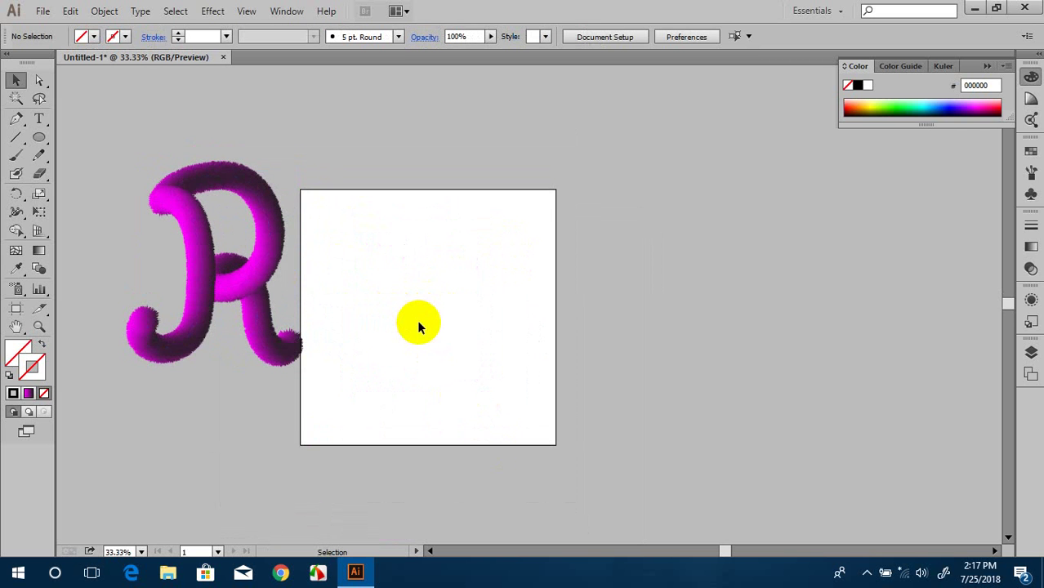
scroll(416, 321, up, 1)
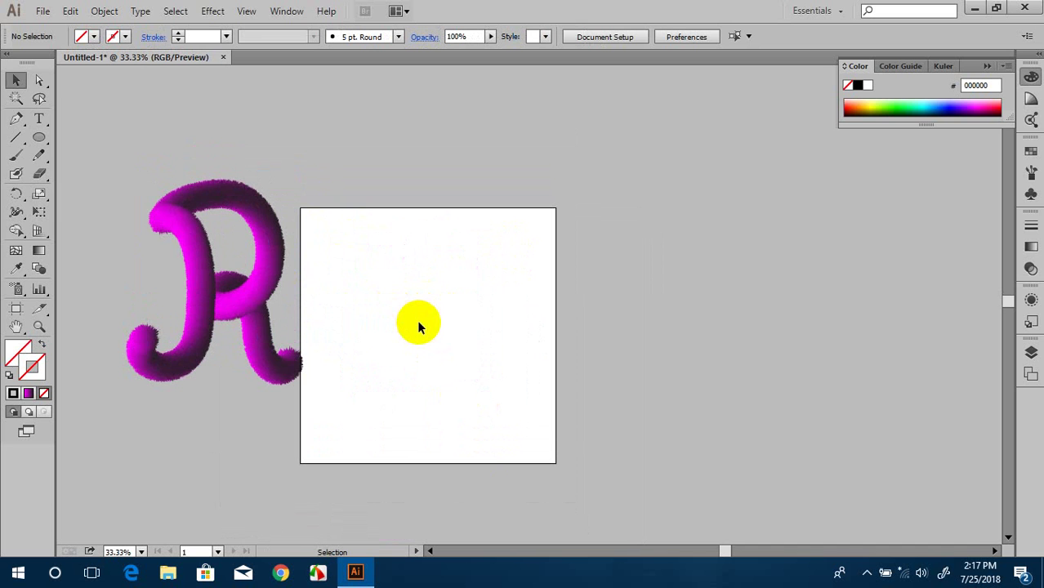
click(222, 299)
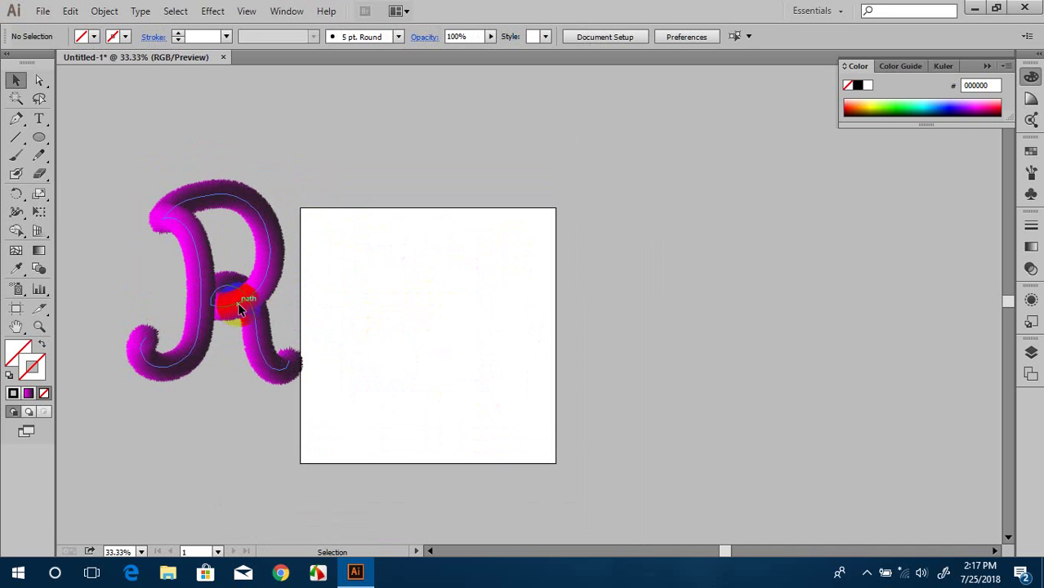
click(261, 319)
- Pencil an S-shaped curve on the artboard with a black stroke
click(40, 155)
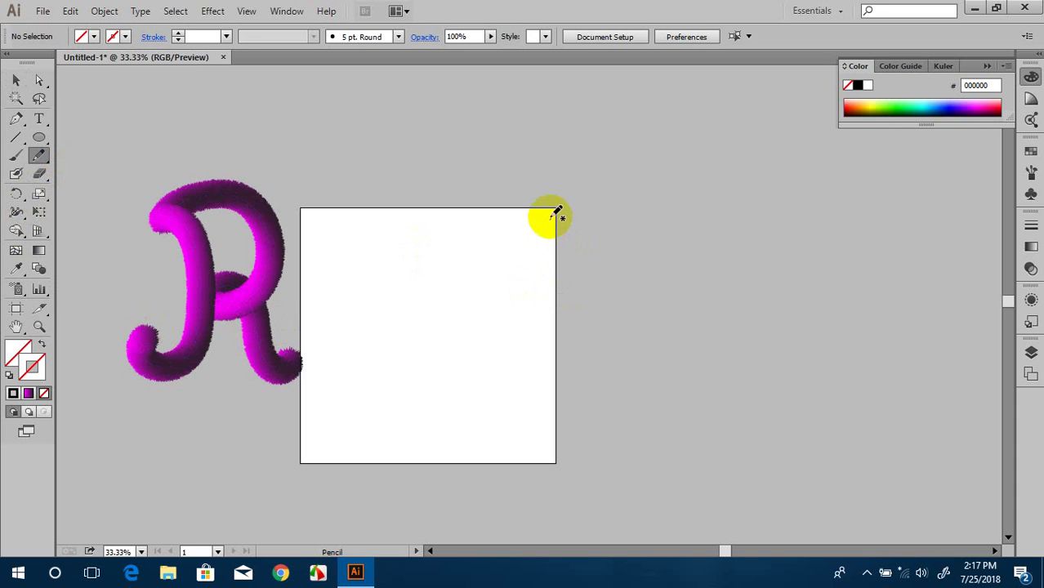
mouse_move(552, 218)
mouse_down()
mouse_move(465, 235)
mouse_move(487, 275)
mouse_move(546, 313)
mouse_move(545, 379)
mouse_move(517, 398)
mouse_move(478, 387)
mouse_move(459, 358)
mouse_up()
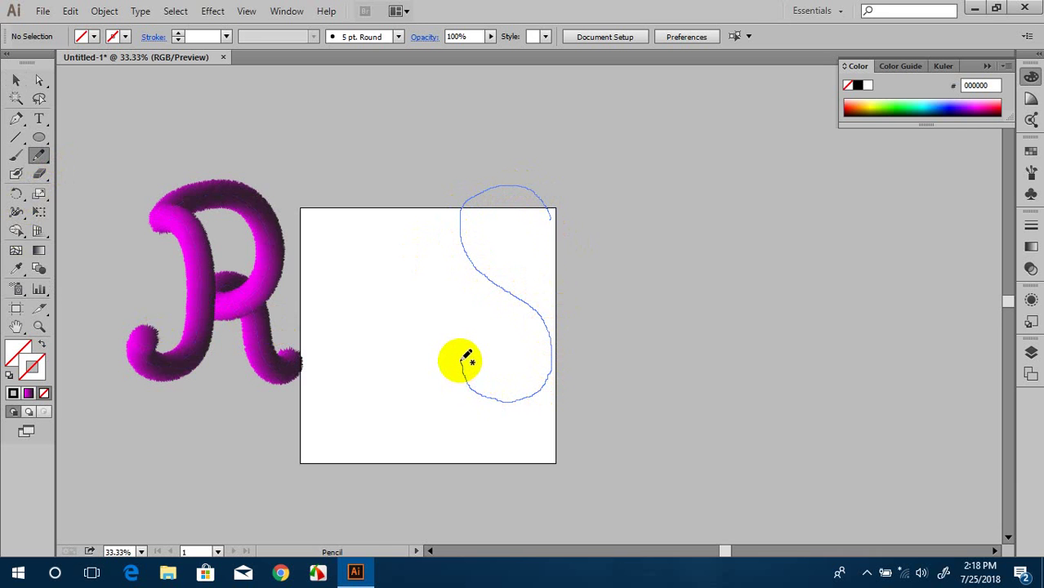
click(14, 88)
click(33, 369)
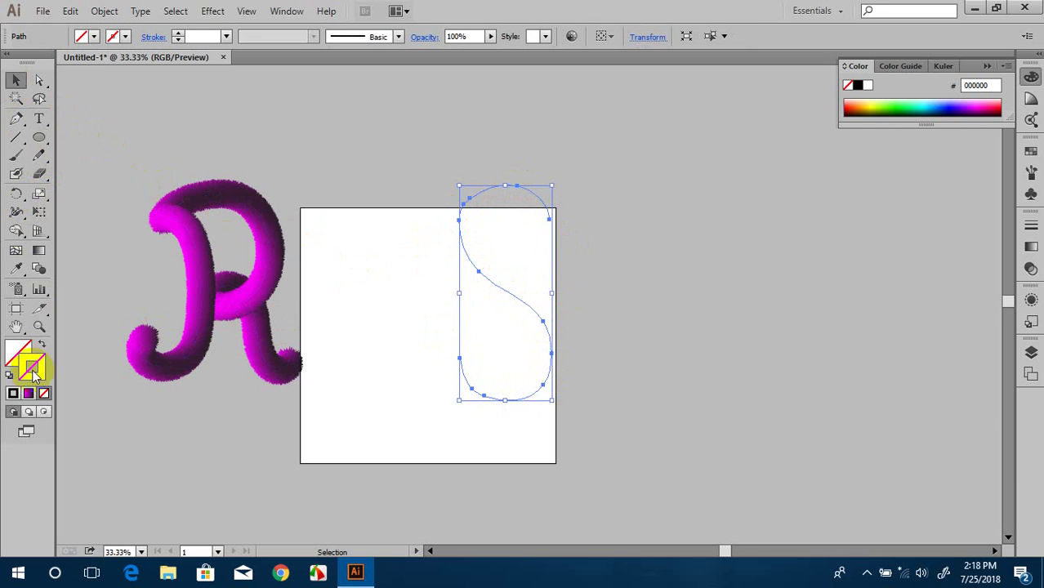
click(13, 392)
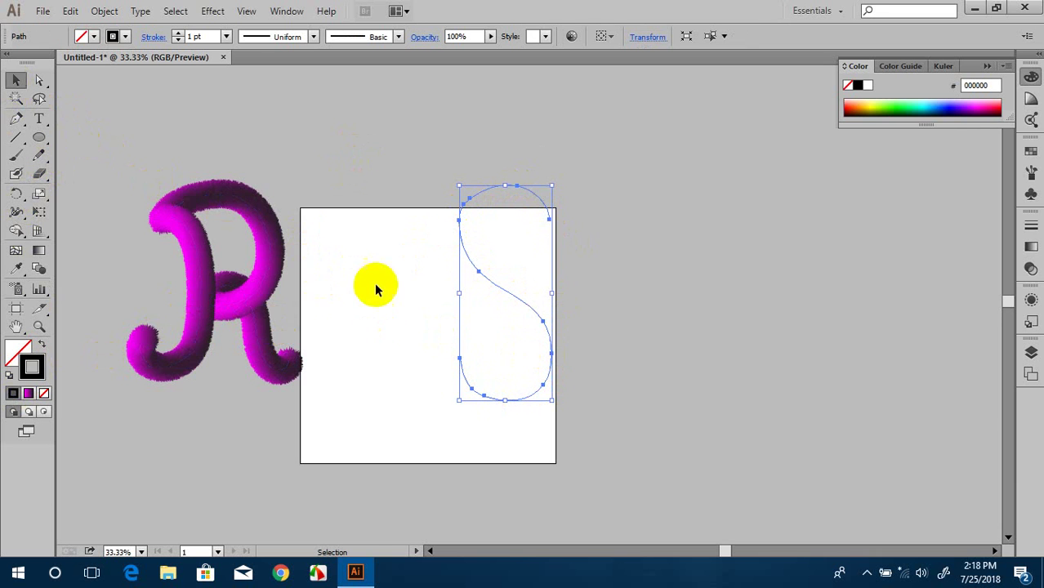
click(343, 280)
- Copy the fuzzy R and replace its spine with the S path, forming a fuzzy S
click(249, 276)
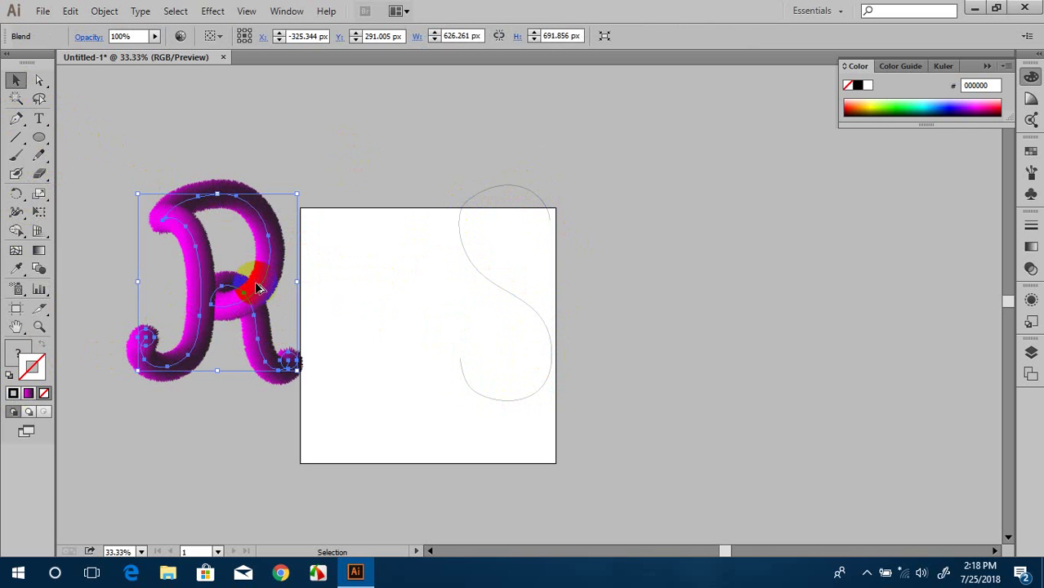
drag(254, 280, 769, 280)
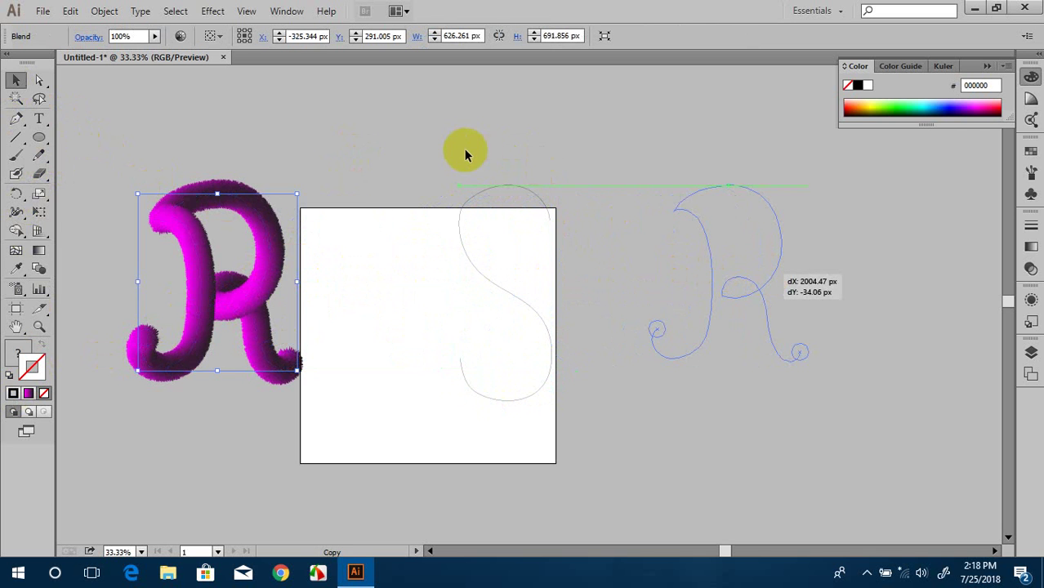
drag(449, 139, 820, 432)
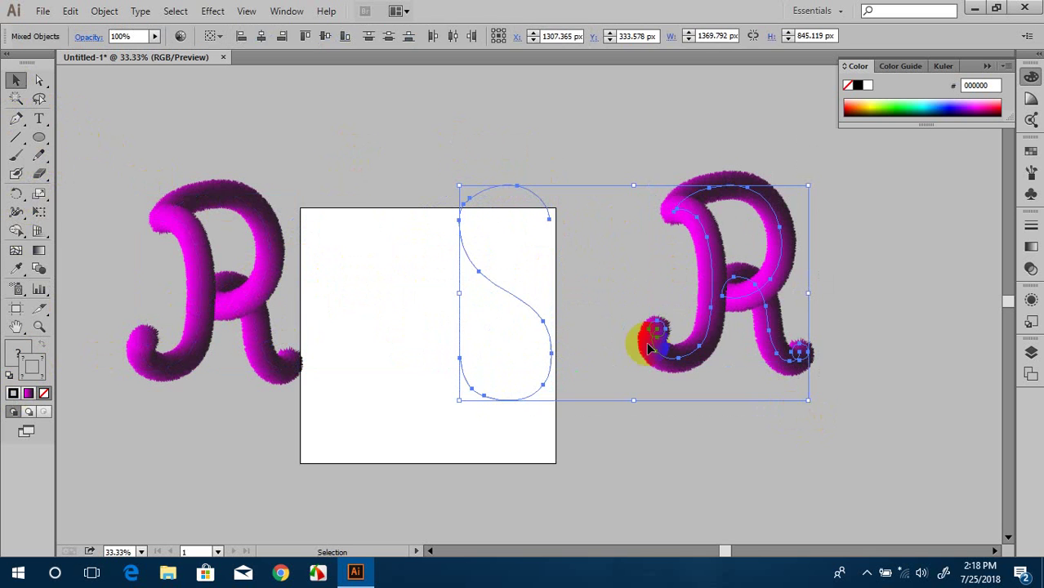
click(103, 11)
mouse_move(124, 354)
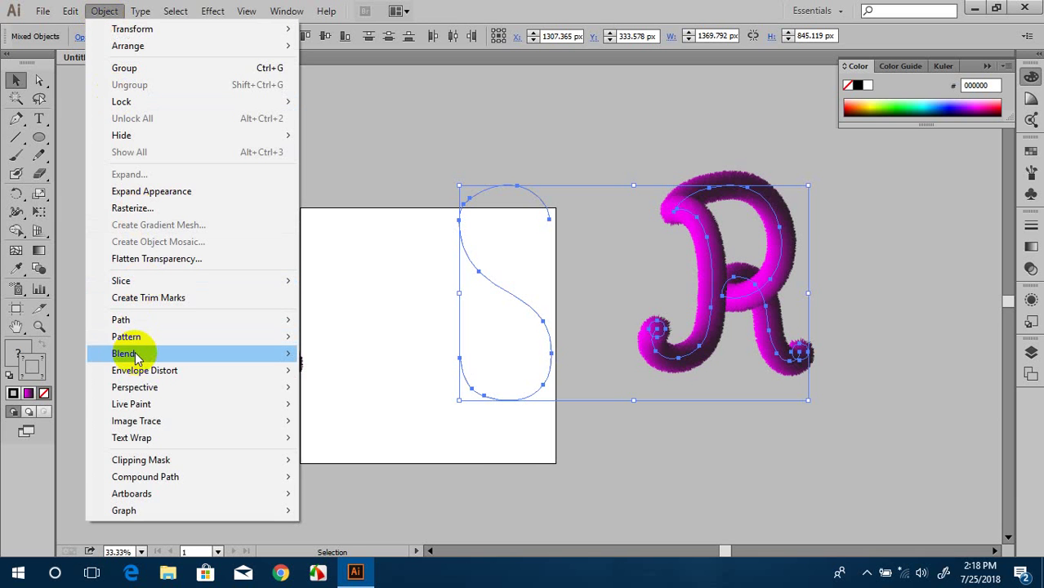
click(349, 440)
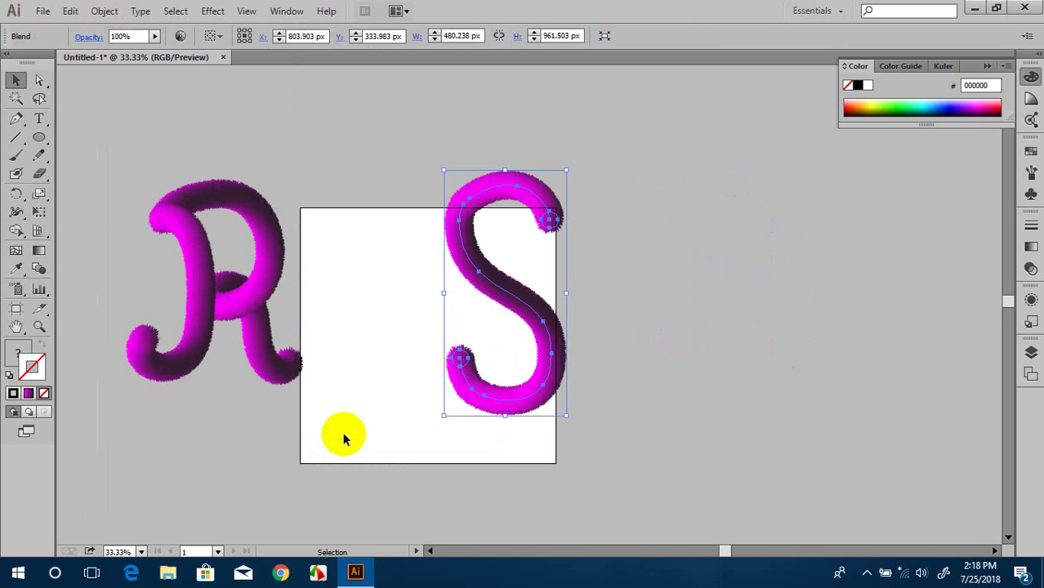
click(656, 349)
scroll(478, 233, up, 1)
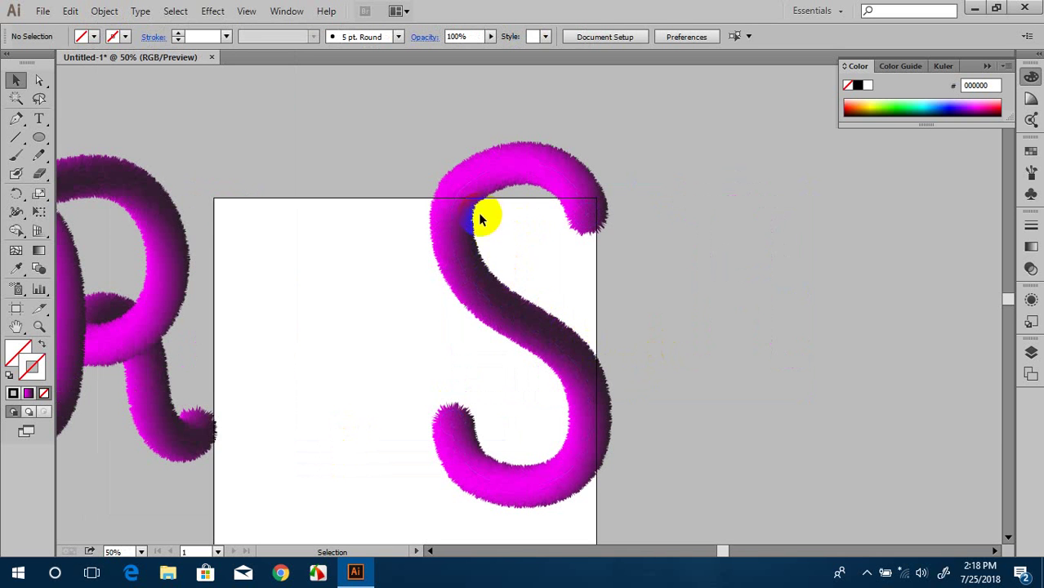
click(163, 251)
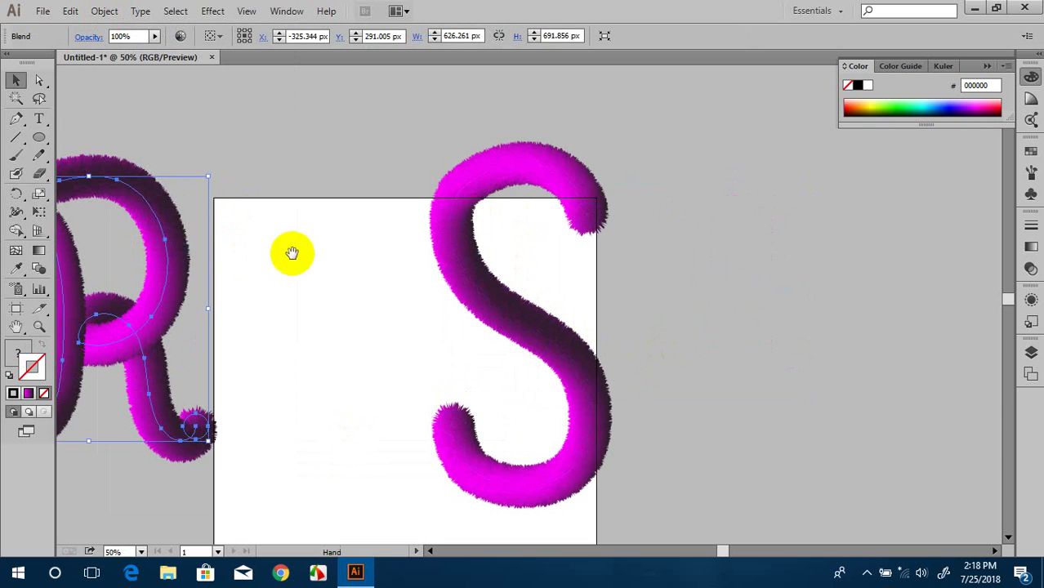
- Move the fuzzy magenta S right up beside the R
drag(292, 251, 419, 253)
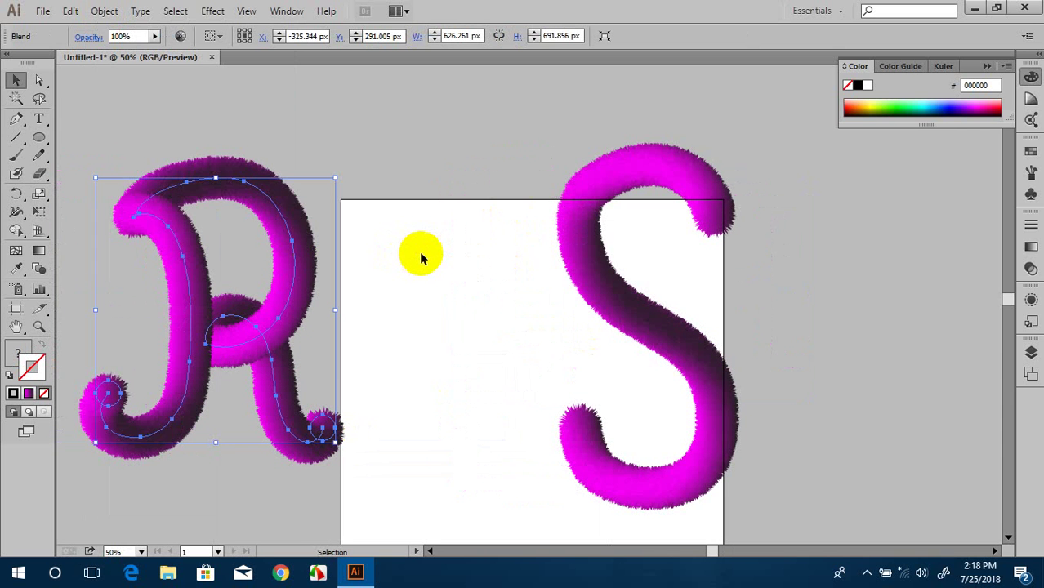
scroll(490, 245, down, 2)
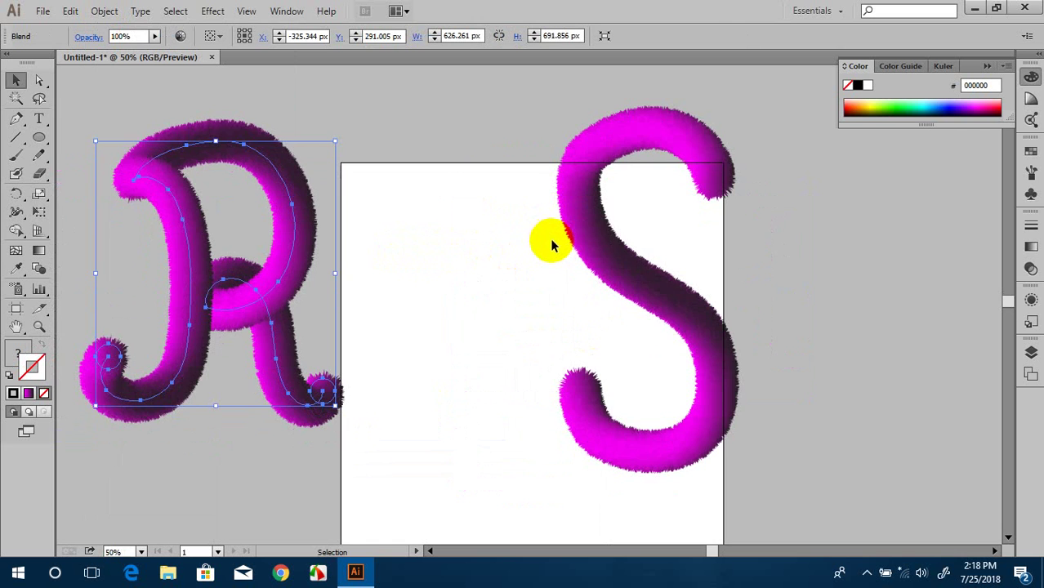
key(ctrl+minus)
key(ctrl+minus)
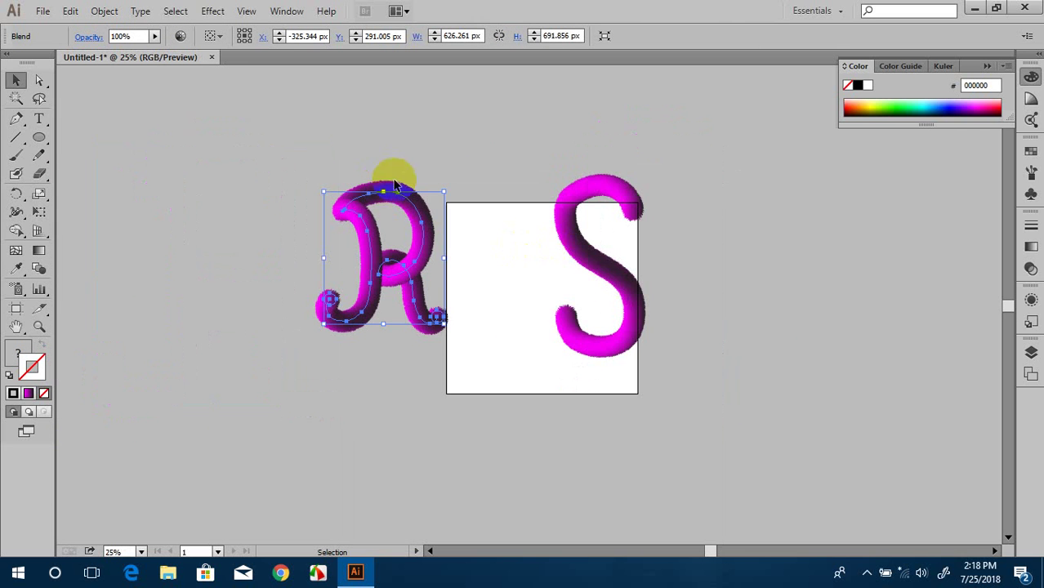
click(629, 285)
drag(604, 270, 500, 257)
- Marquee-select the R and S and drag the pair left off the artboard
drag(318, 160, 612, 410)
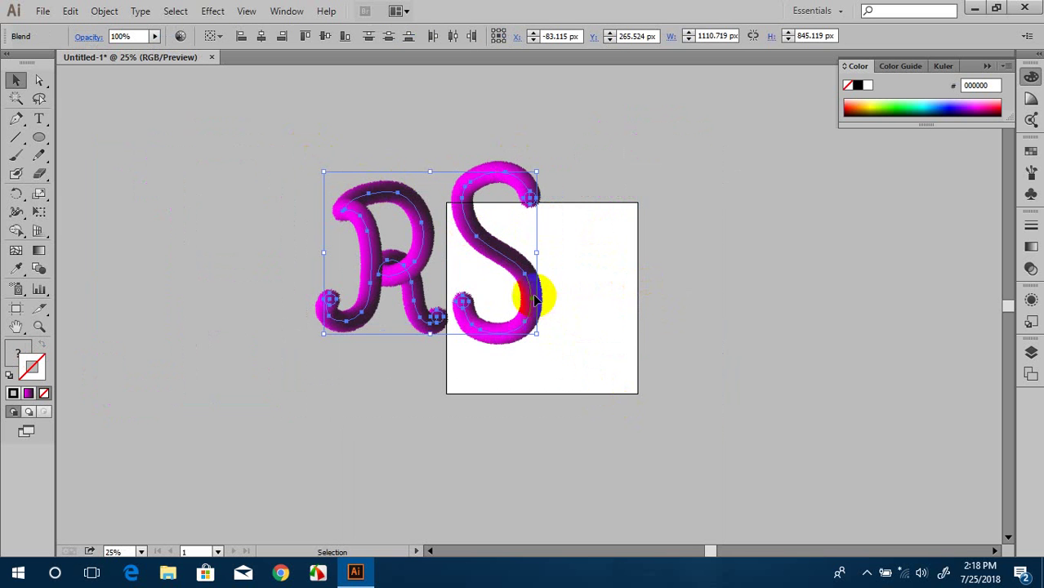
mouse_move(377, 280)
mouse_down()
mouse_move(353, 350)
mouse_move(360, 317)
mouse_up()
key(ctrl+equal)
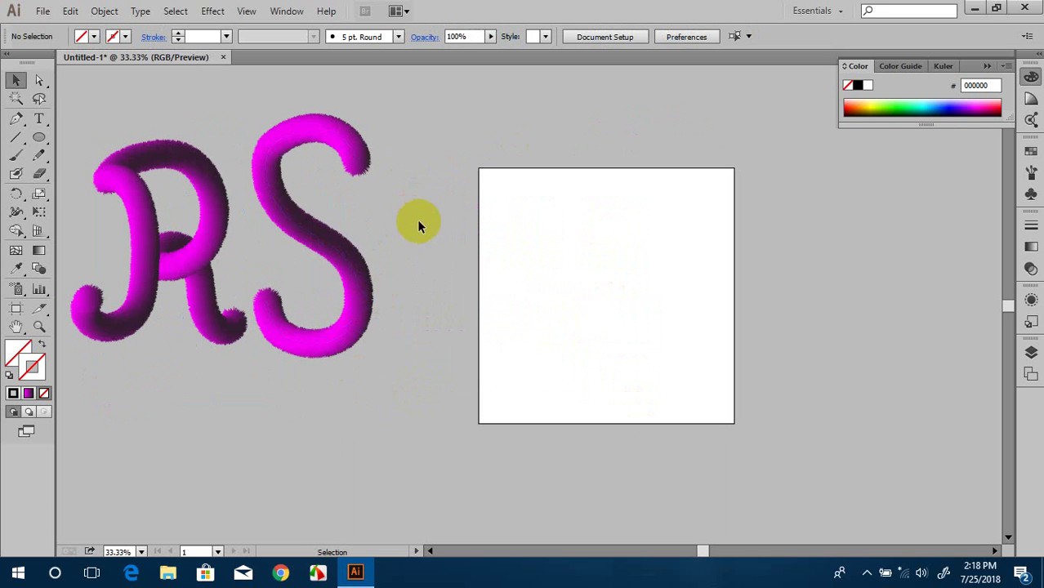
scroll(416, 219, up, 2)
click(298, 167)
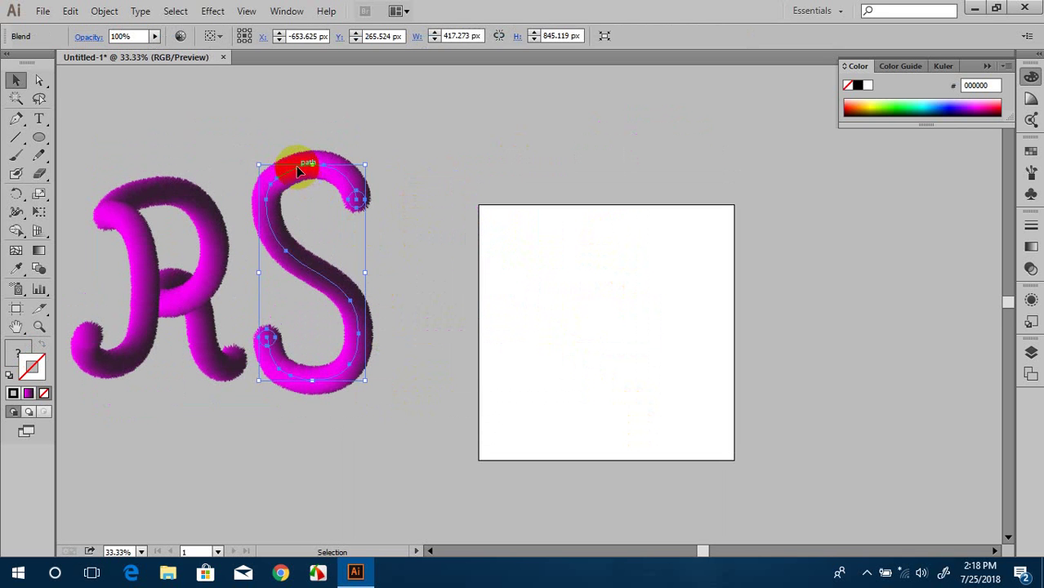
click(459, 212)
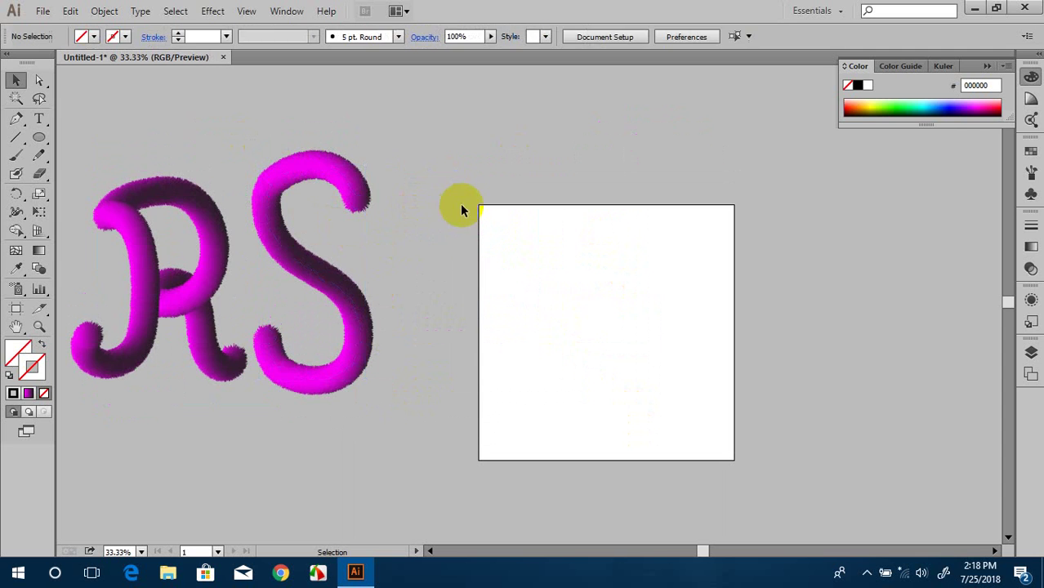
- Pan and zoom to 66.67% on the empty artboard, leaving the RS lettering out of view
click(359, 187)
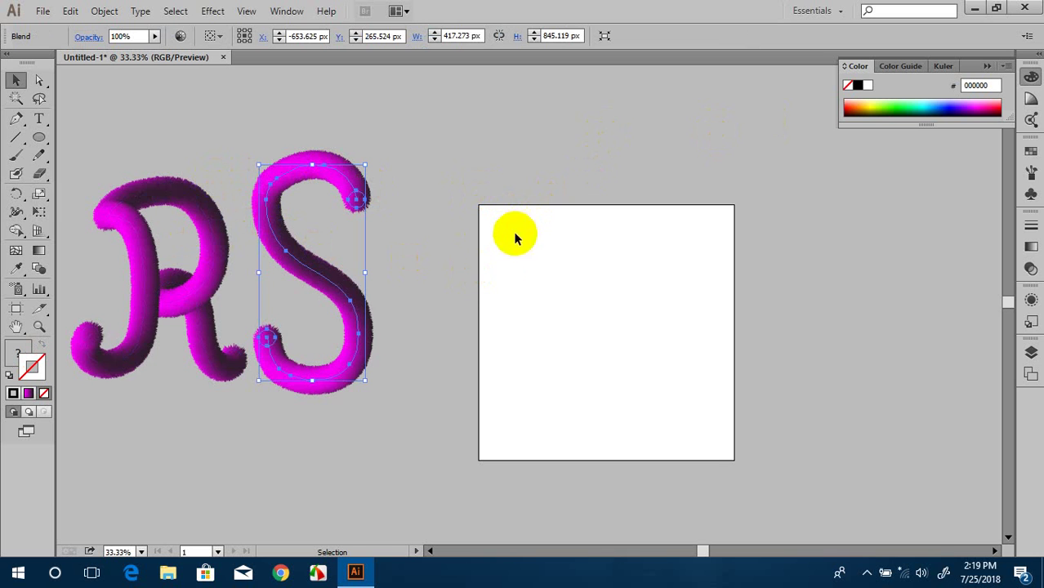
click(408, 248)
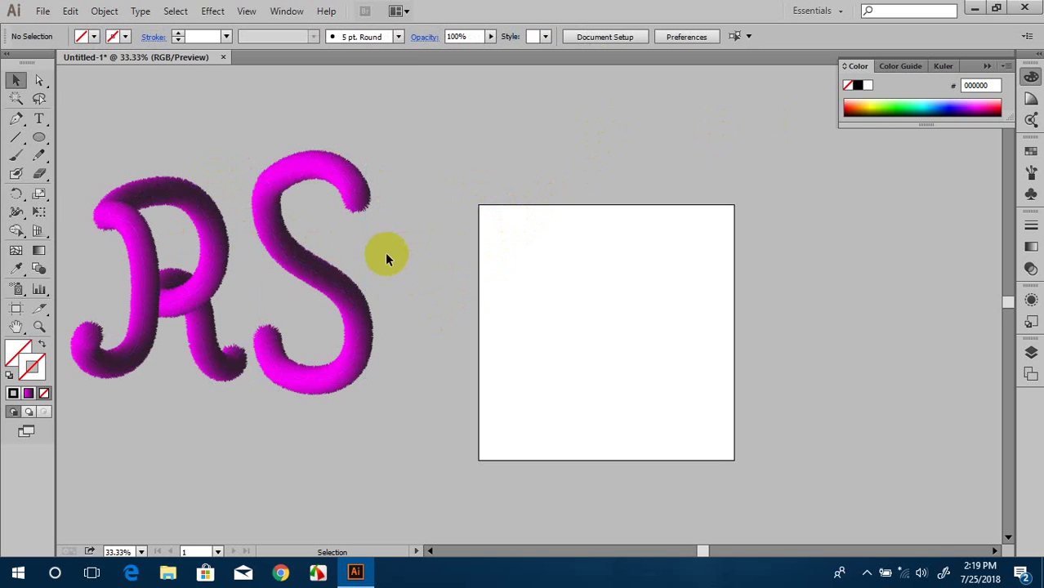
key(ctrl+minus)
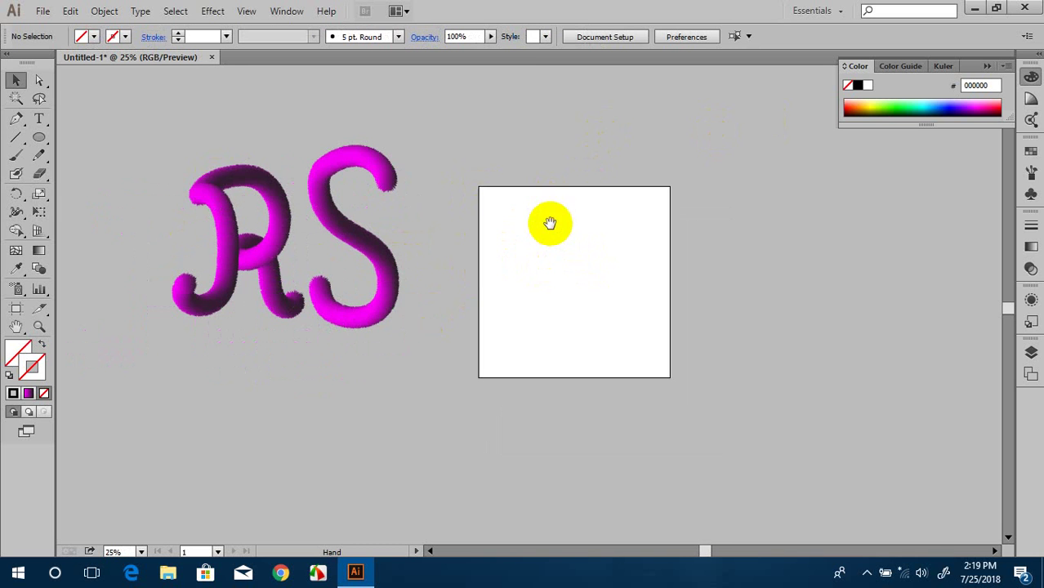
drag(516, 237, 454, 226)
ctrl+click(520, 230)
ctrl+click(454, 226)
scroll(454, 226, down, 1)
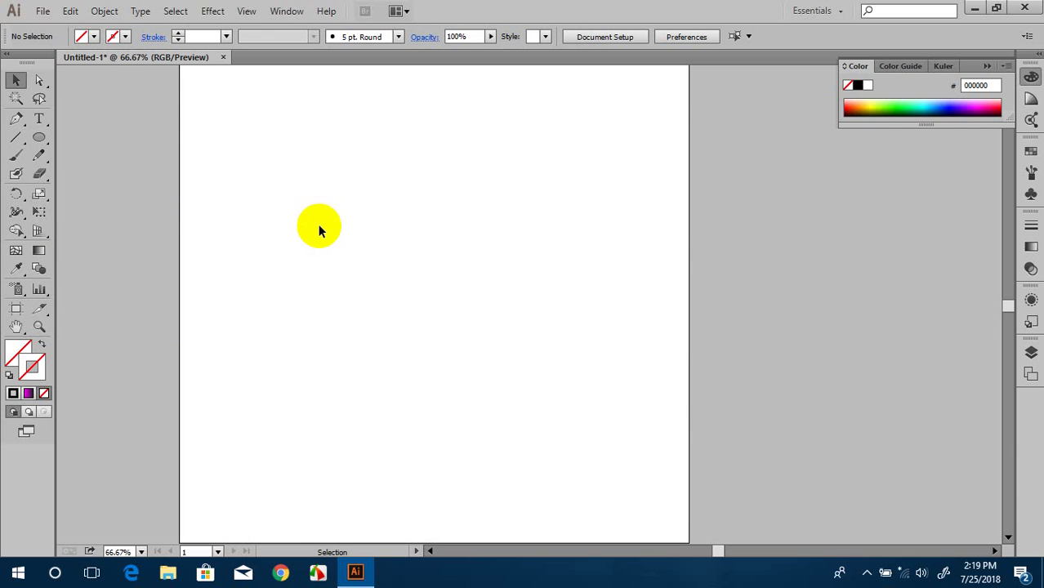
scroll(370, 243, up, 1)
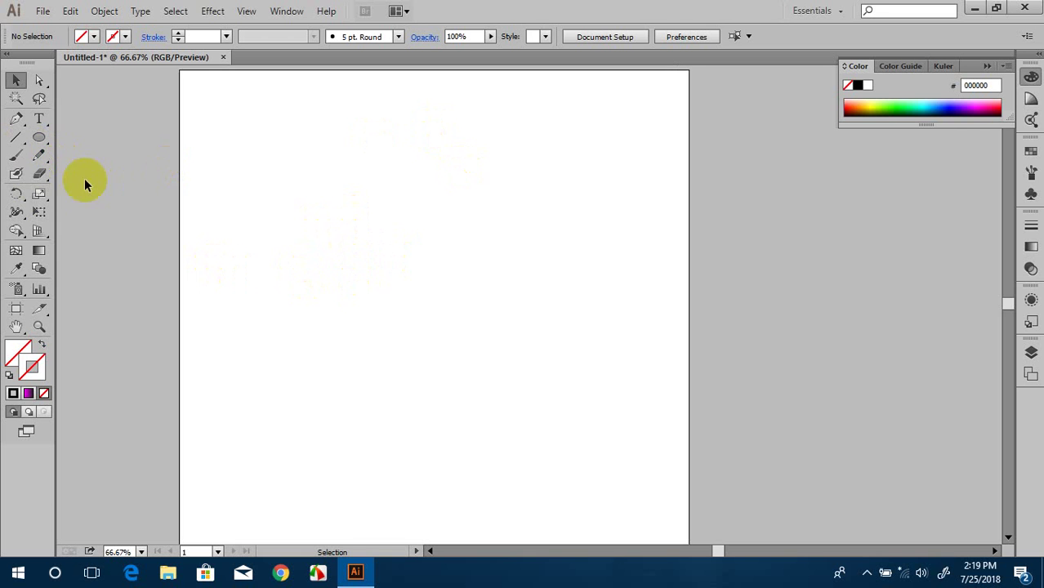
- Paint a freehand Paintbrush test stroke on the artboard, then select and delete it
click(15, 155)
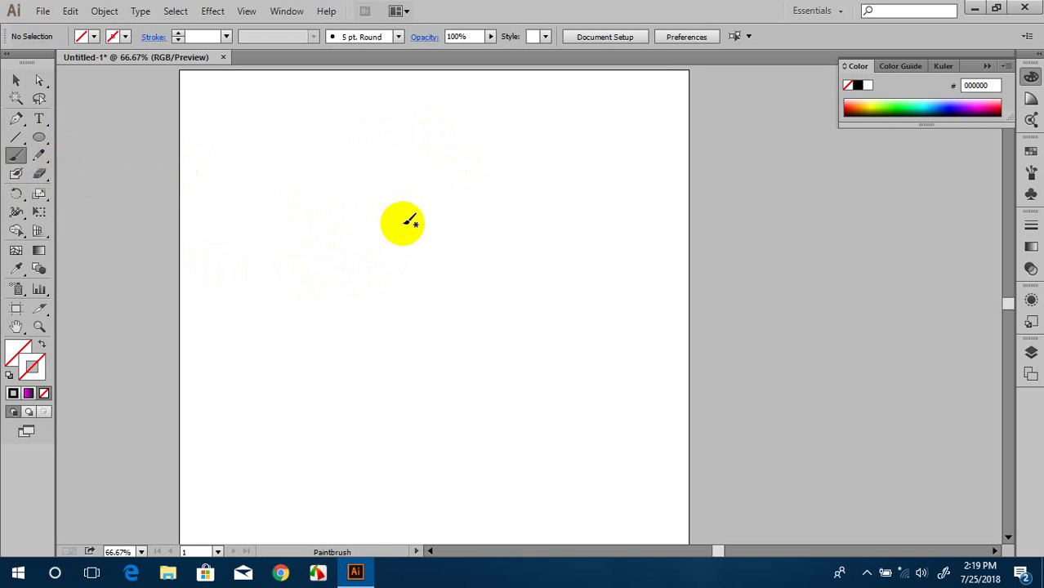
mouse_move(396, 226)
mouse_down()
mouse_move(400, 248)
mouse_move(345, 214)
mouse_move(435, 198)
mouse_move(445, 173)
mouse_up()
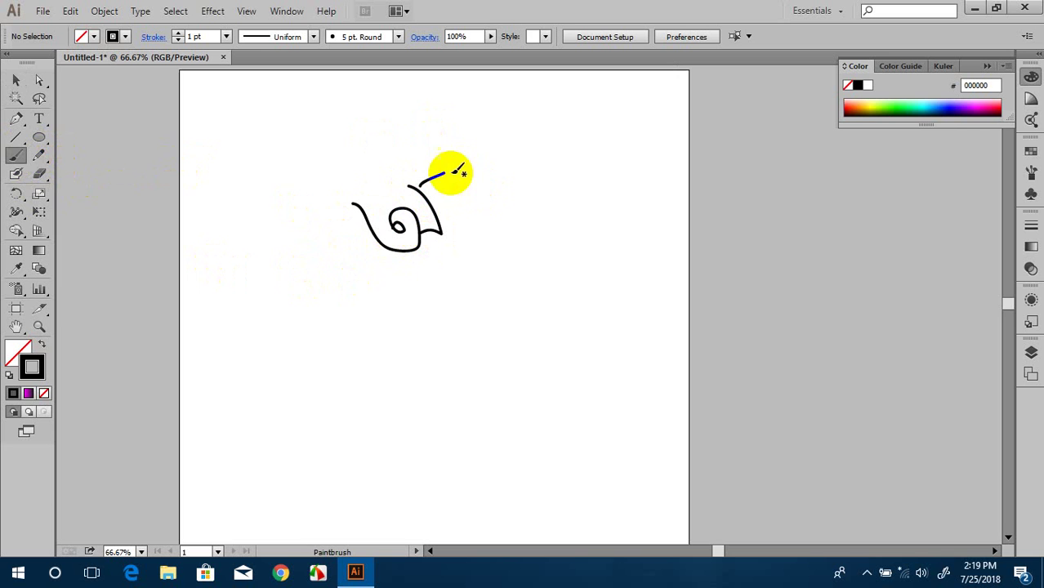
click(16, 80)
drag(348, 149, 512, 316)
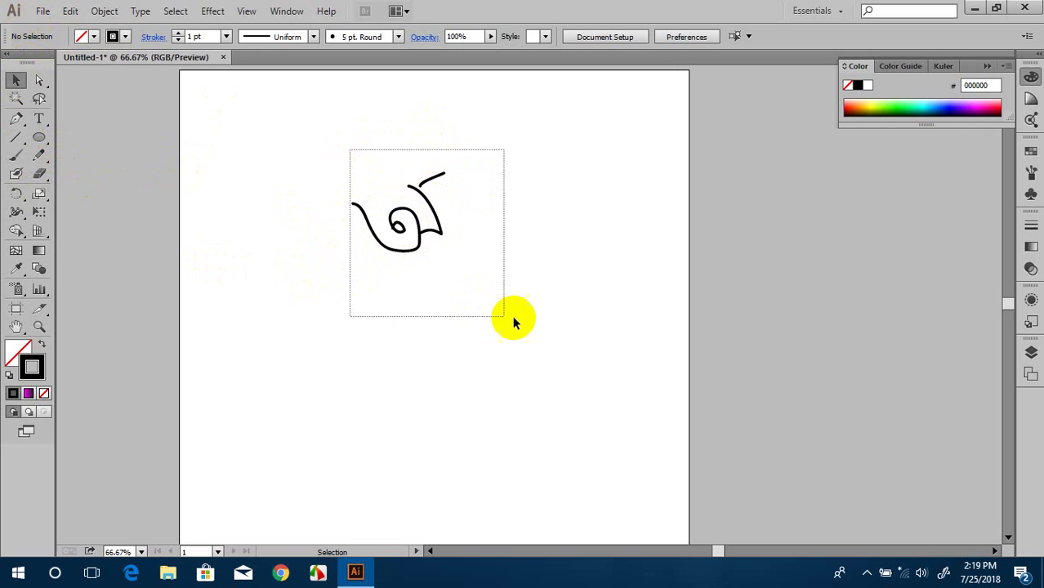
key(Delete)
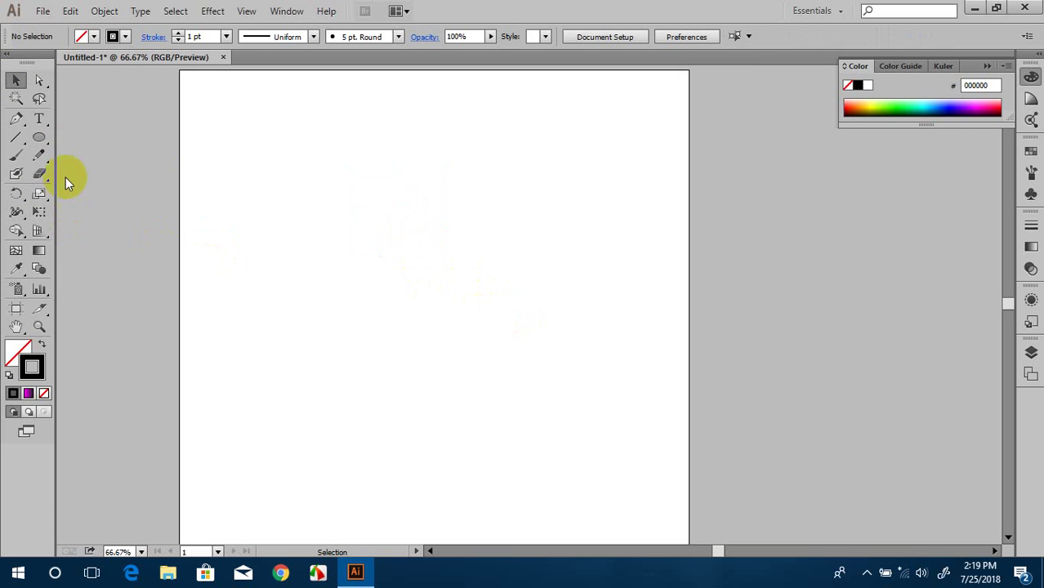
drag(40, 142, 103, 181)
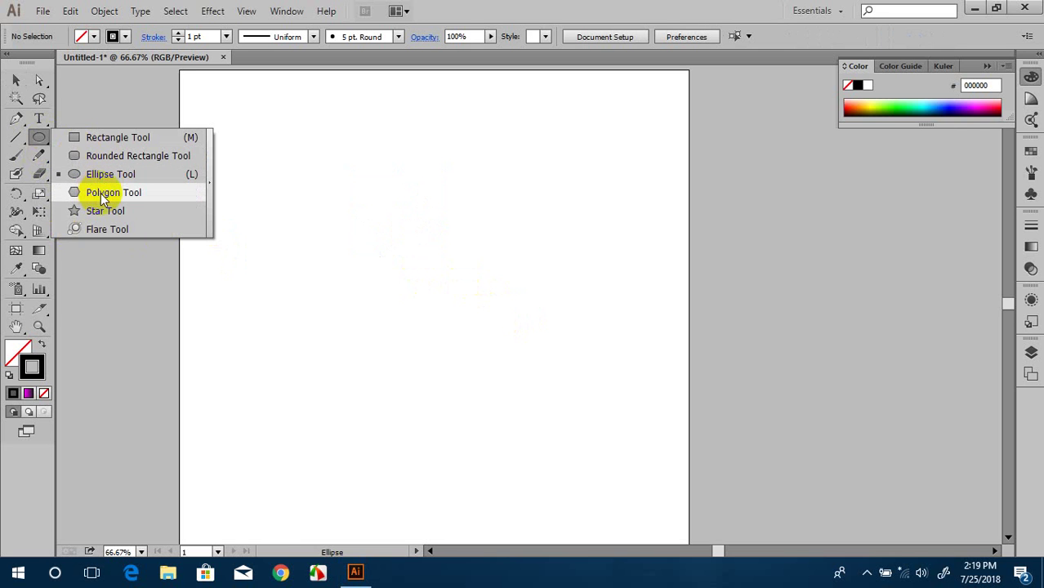
- Draw a small black-outlined hexagon on the artboard with the Polygon tool
drag(101, 193, 102, 193)
scroll(371, 203, up, 1)
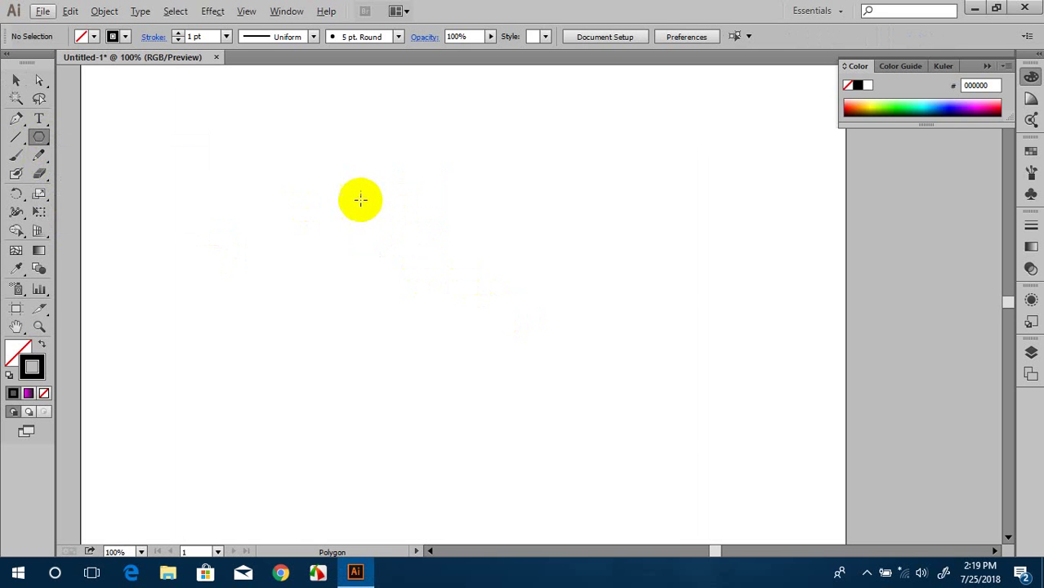
click(345, 183)
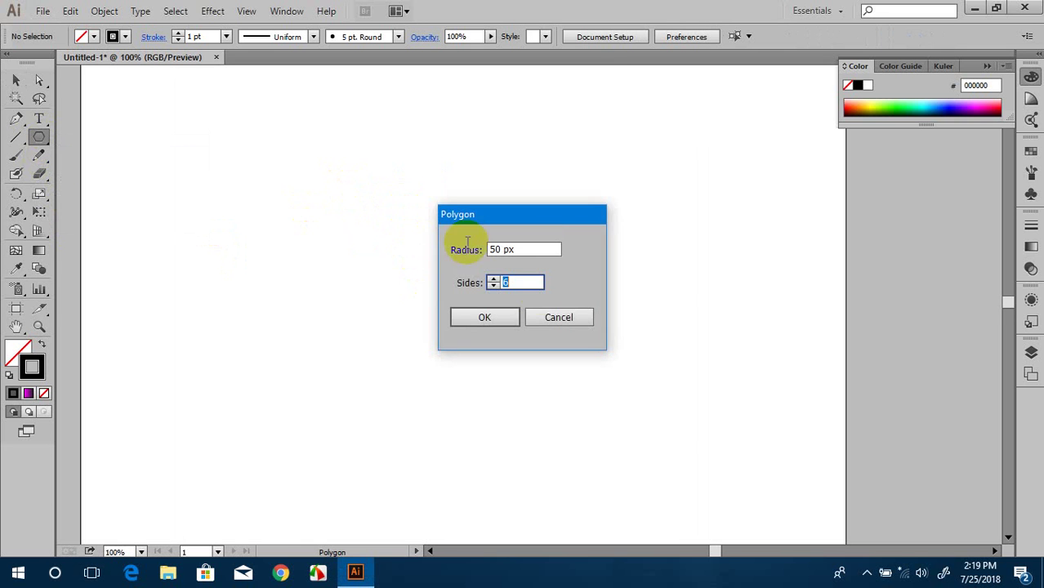
click(560, 317)
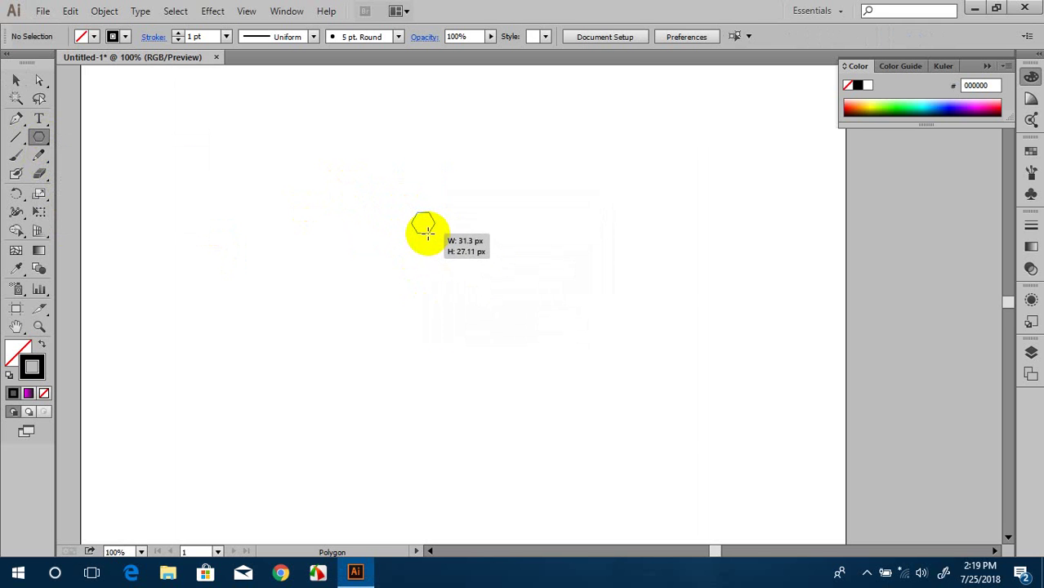
drag(422, 222, 431, 237)
scroll(431, 237, down, 1)
scroll(431, 245, down, 1)
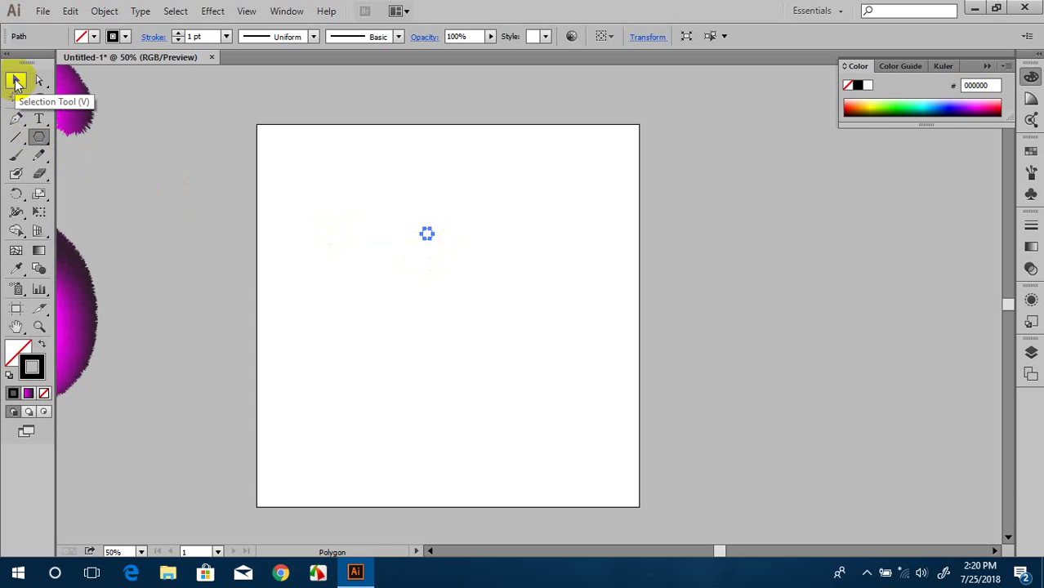
- Scale the hexagon down from a corner handle with the Selection tool
click(17, 82)
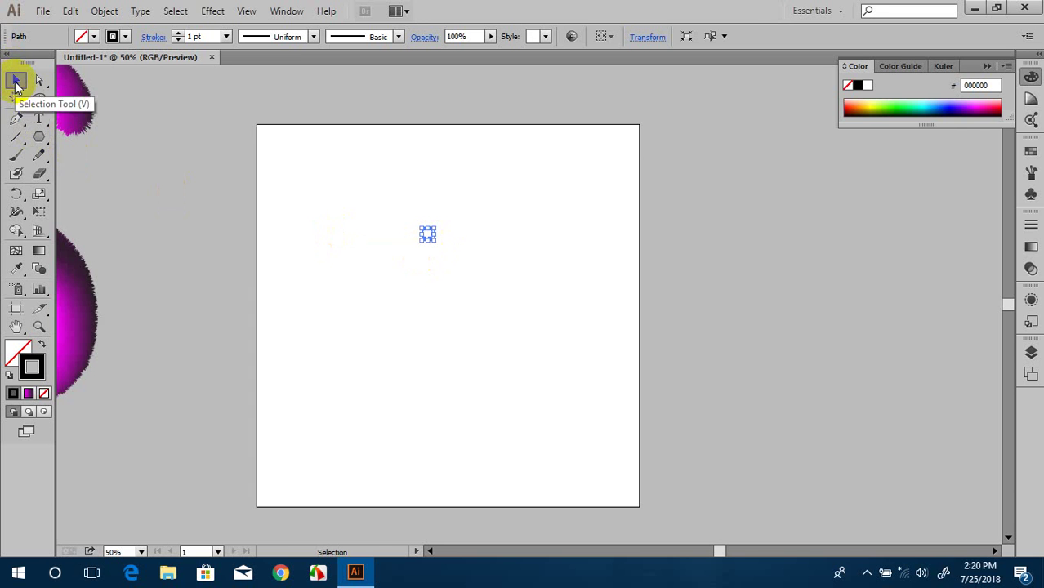
scroll(454, 231, up, 3)
scroll(448, 236, up, 2)
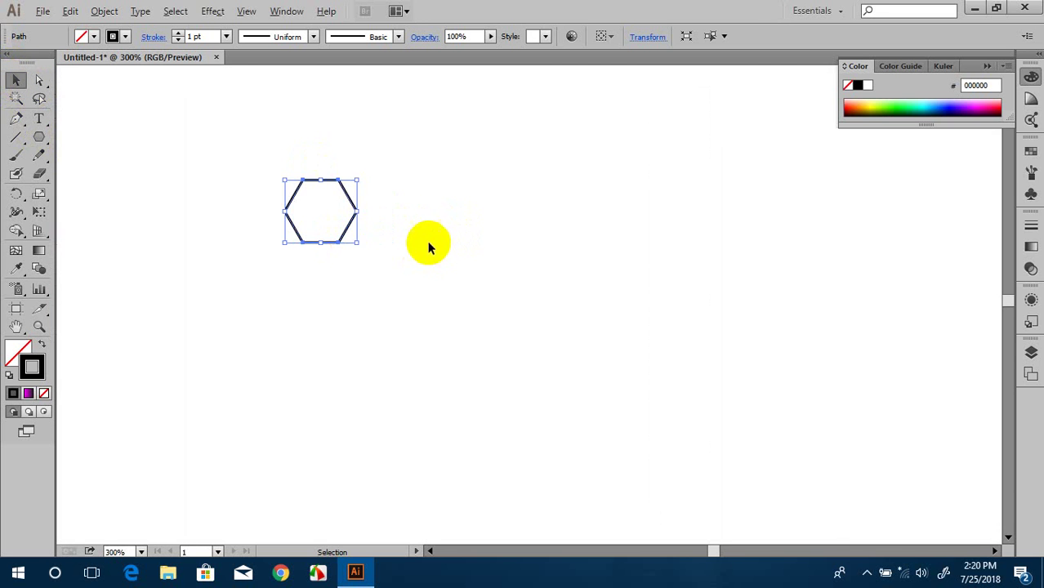
drag(360, 246, 344, 232)
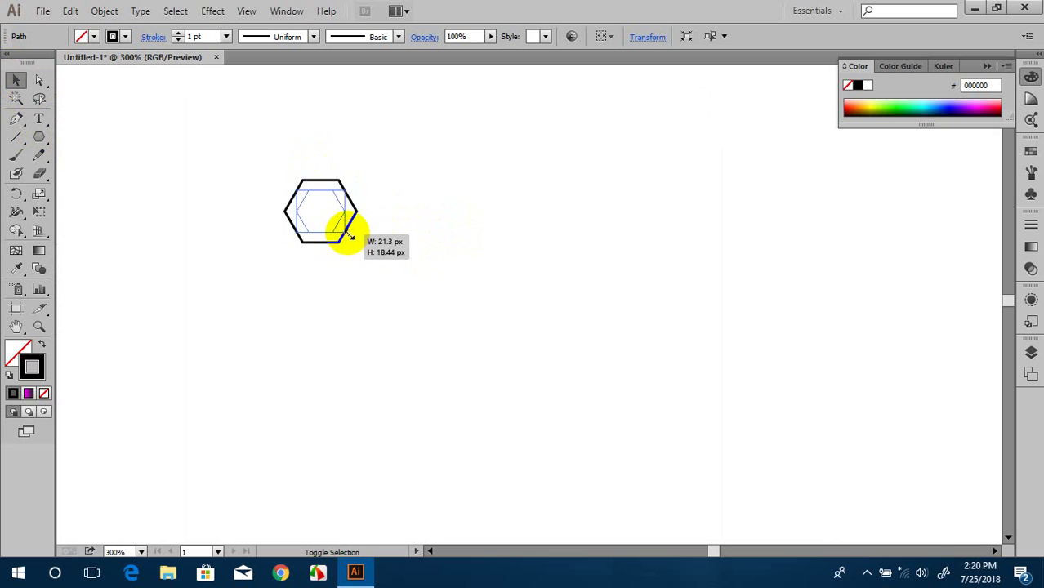
drag(410, 246, 446, 317)
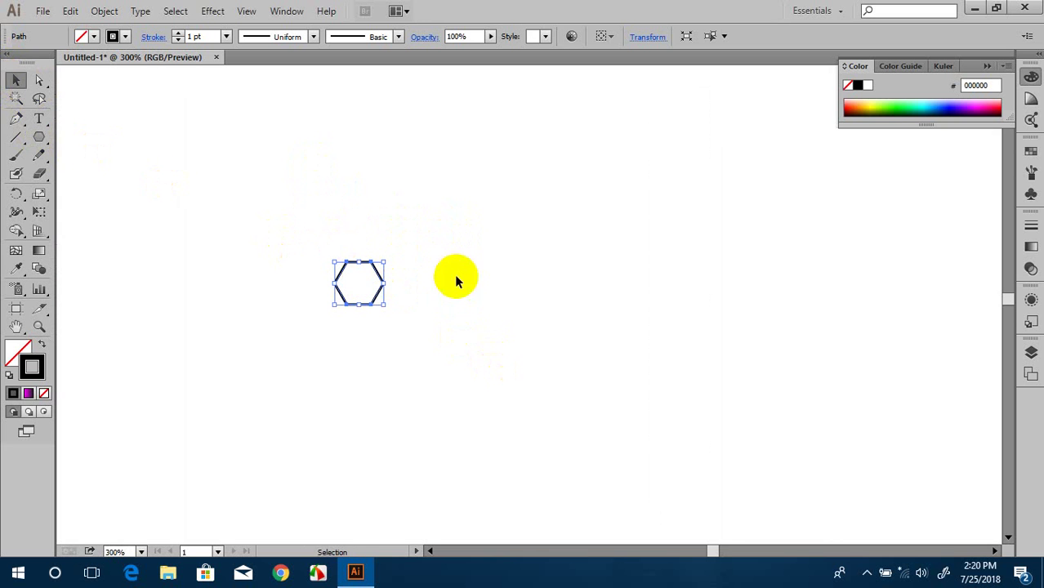
- Swap the hexagon's fill and stroke to make it solid black, and shrink it slightly
click(41, 343)
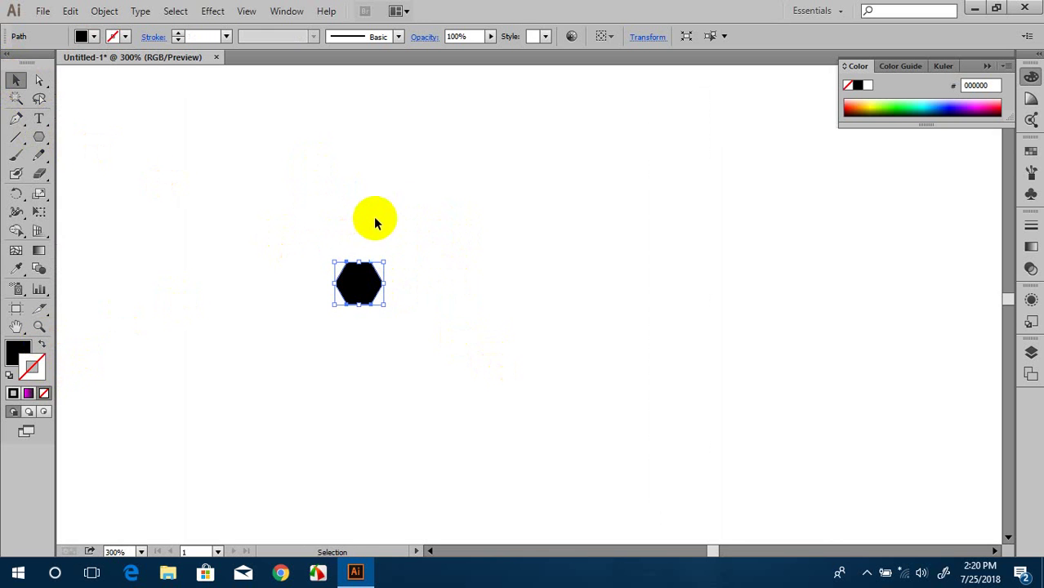
click(336, 209)
click(360, 281)
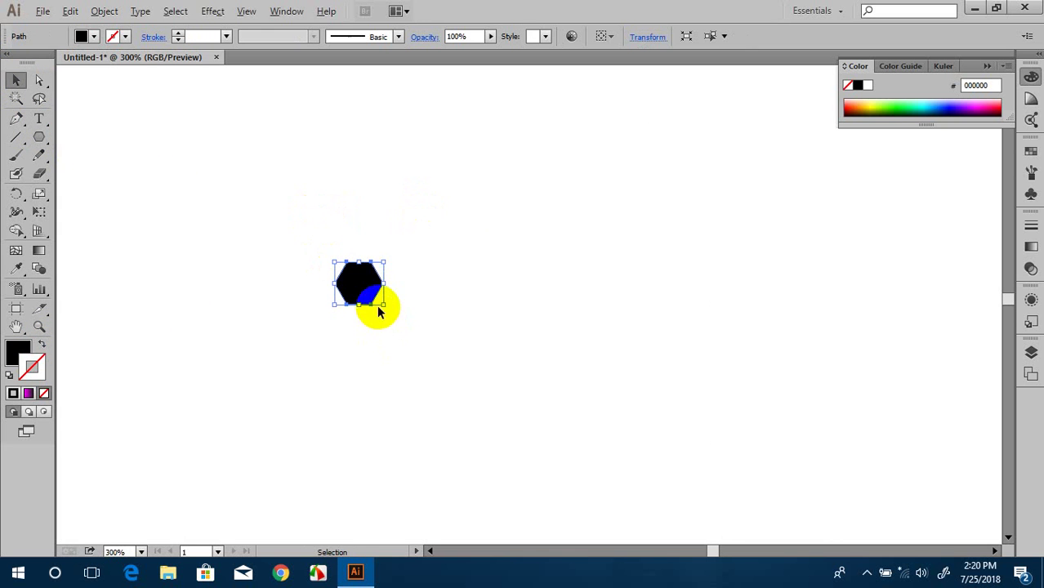
scroll(381, 304, up, 1)
mouse_move(386, 306)
mouse_down()
mouse_move(364, 284)
mouse_move(367, 295)
mouse_up()
- Enlarge the black hexagon from a corner handle
scroll(380, 308, up, 3)
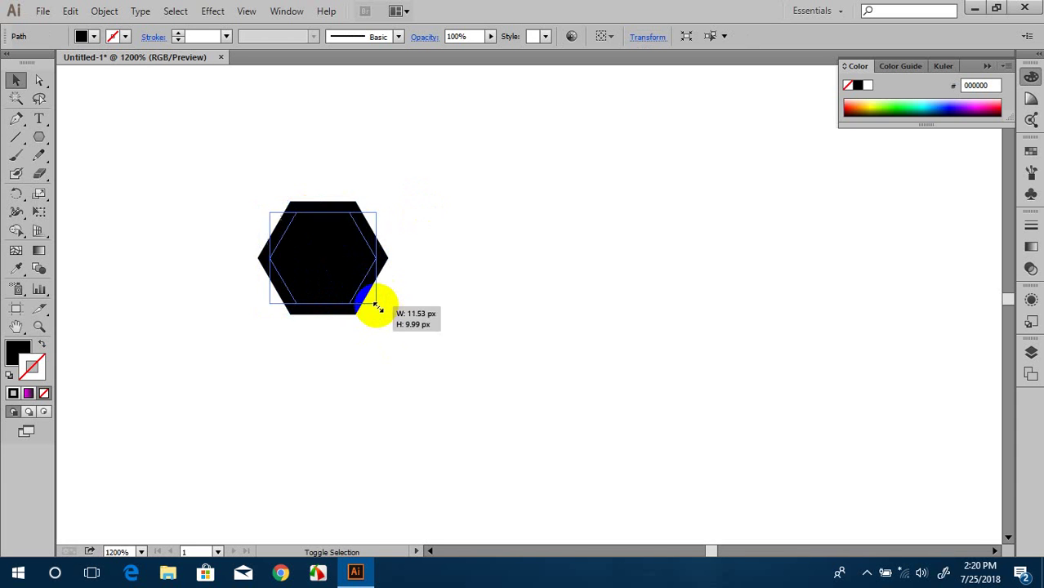
scroll(365, 298, down, 2)
scroll(365, 298, down, 5)
scroll(392, 315, down, 2)
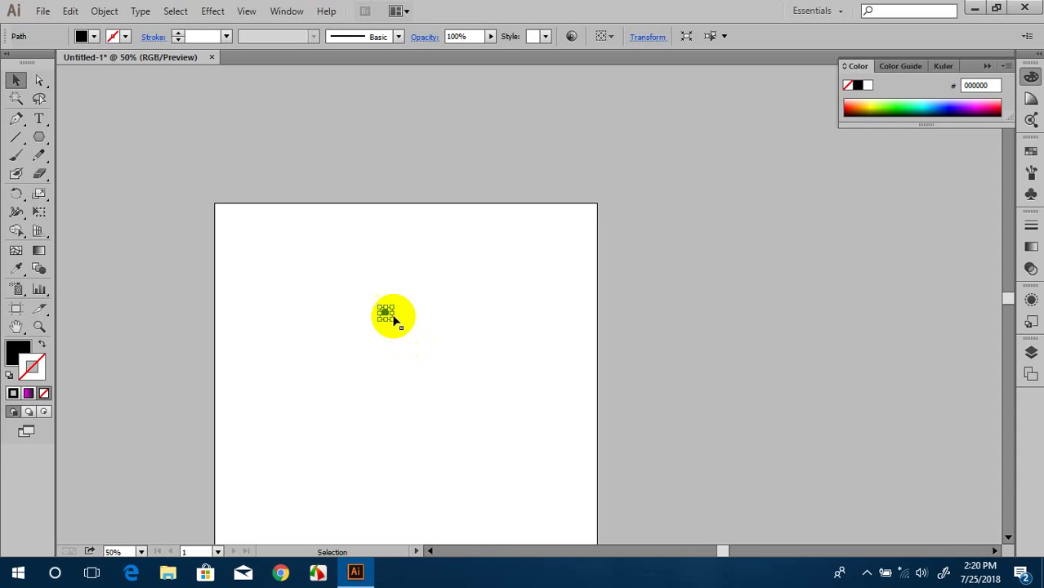
click(416, 343)
scroll(409, 336, up, 2)
scroll(371, 289, up, 3)
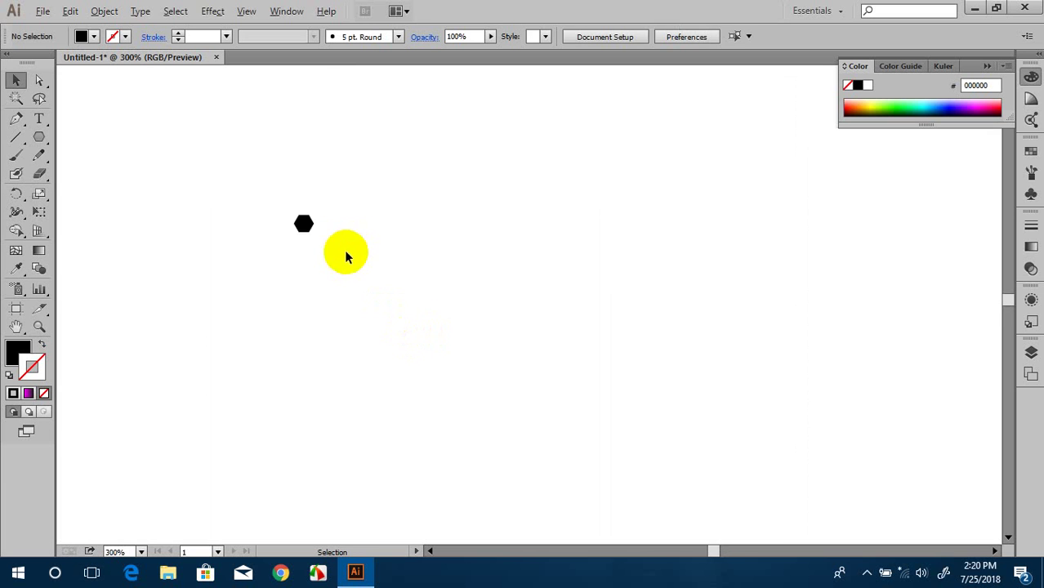
scroll(302, 221, up, 2)
scroll(314, 210, up, 3)
drag(363, 227, 400, 254)
click(270, 183)
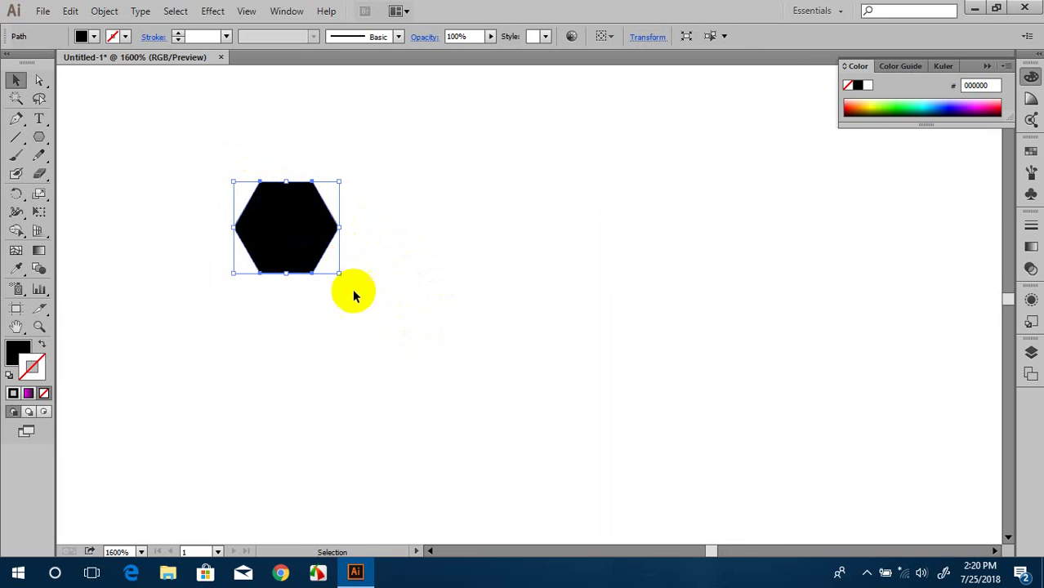
drag(340, 278, 351, 288)
- Alt+Shift-drag a copy of the hexagon directly below the original
scroll(489, 298, down, 1)
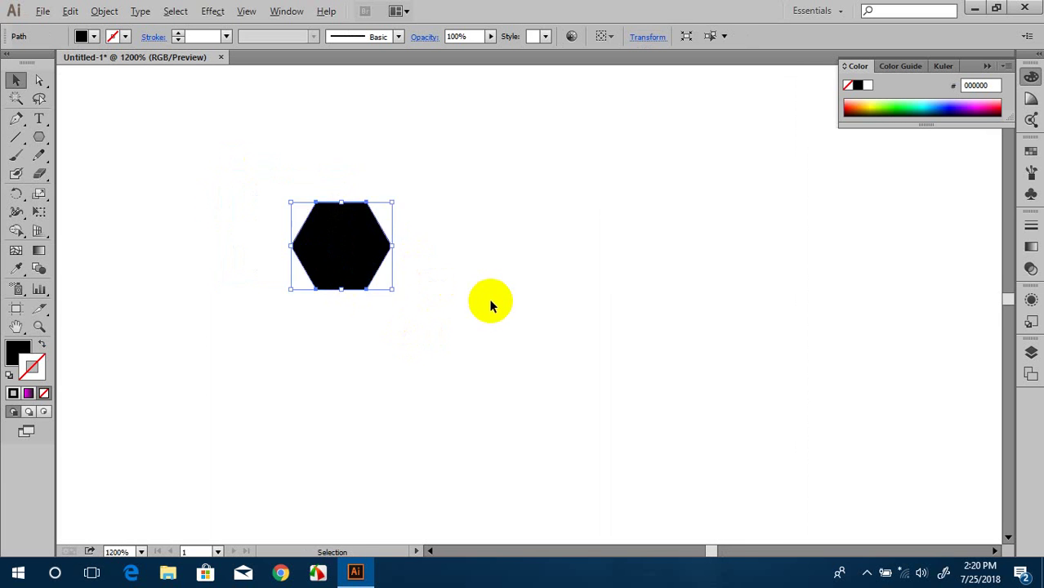
scroll(475, 301, down, 1)
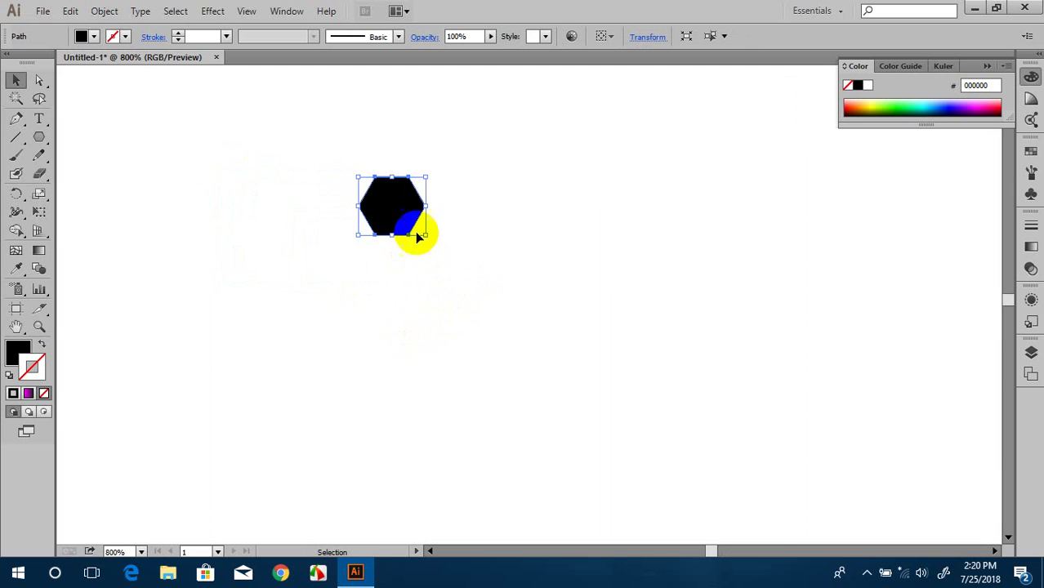
click(402, 215)
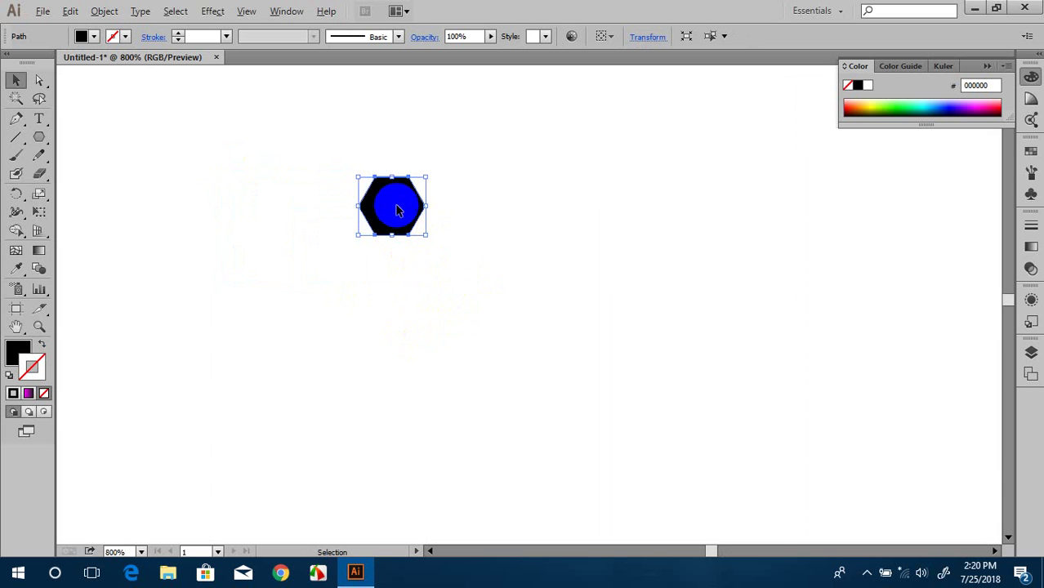
mouse_move(396, 211)
mouse_down()
mouse_move(462, 252)
mouse_move(418, 276)
mouse_up()
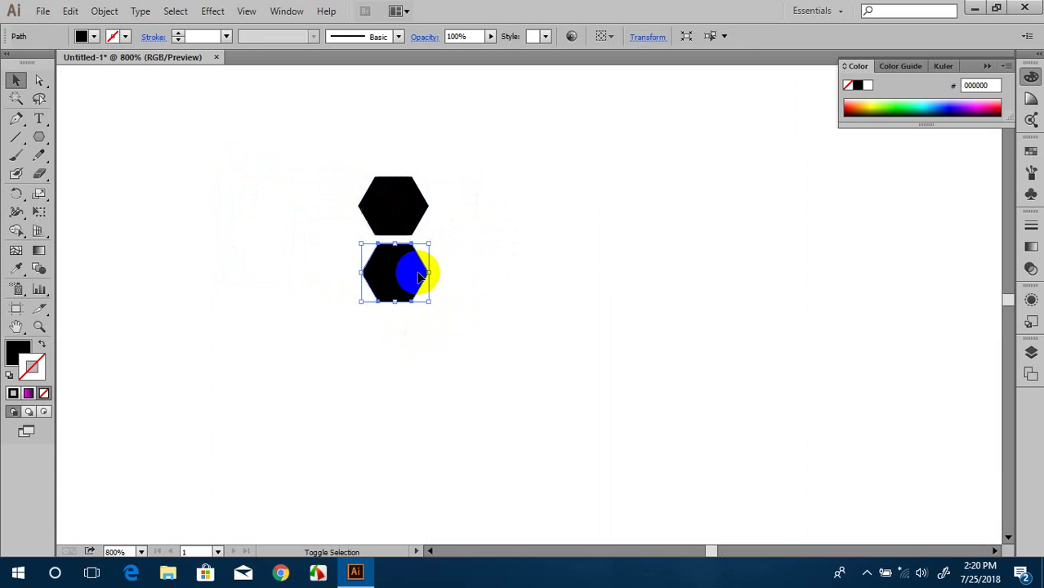
- Undo the misplaced copy and place a fresh hexagon copy straight below the original
click(516, 262)
key(ctrl+z)
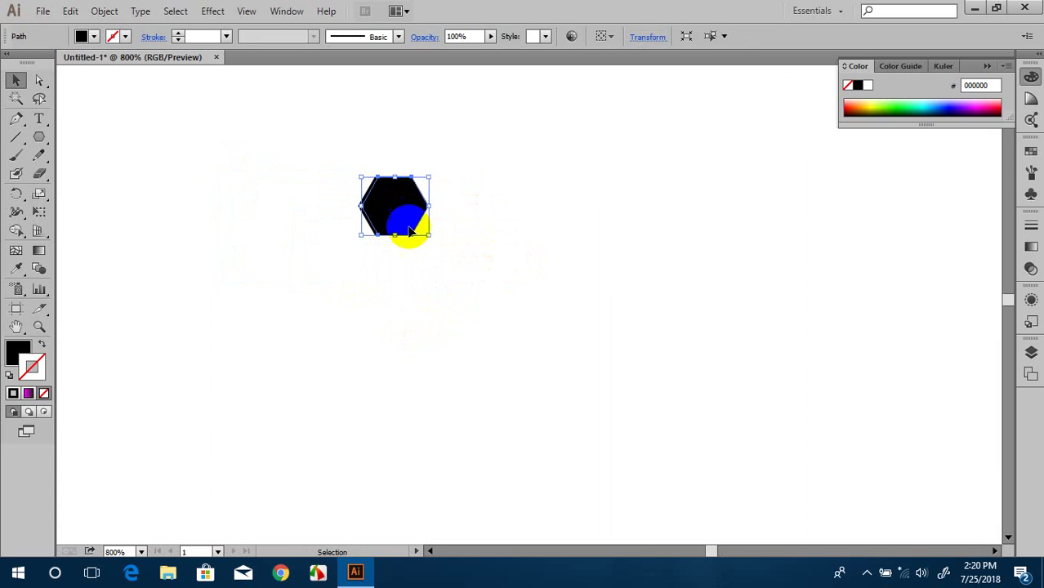
click(455, 231)
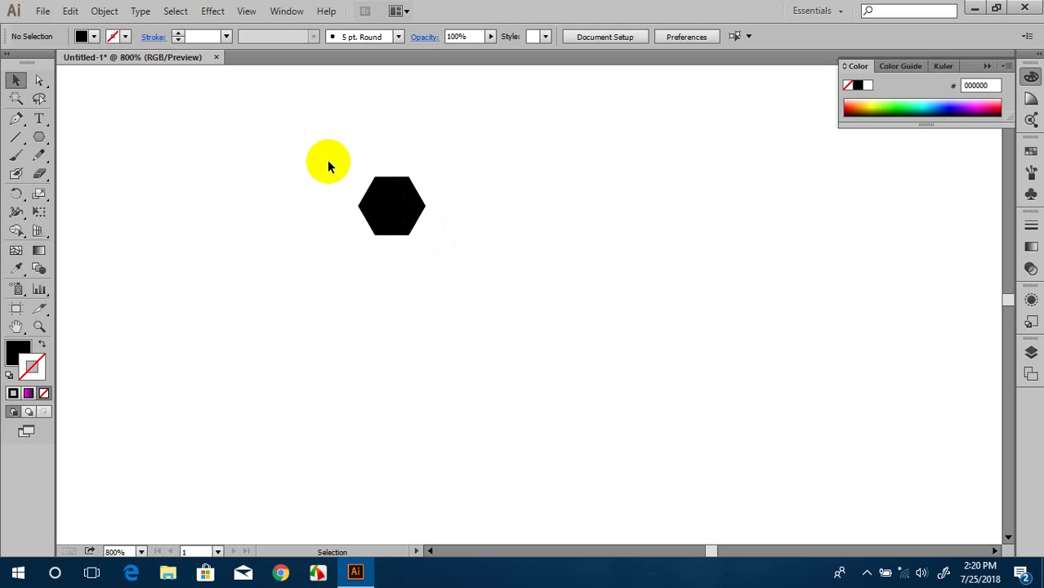
drag(404, 217, 403, 281)
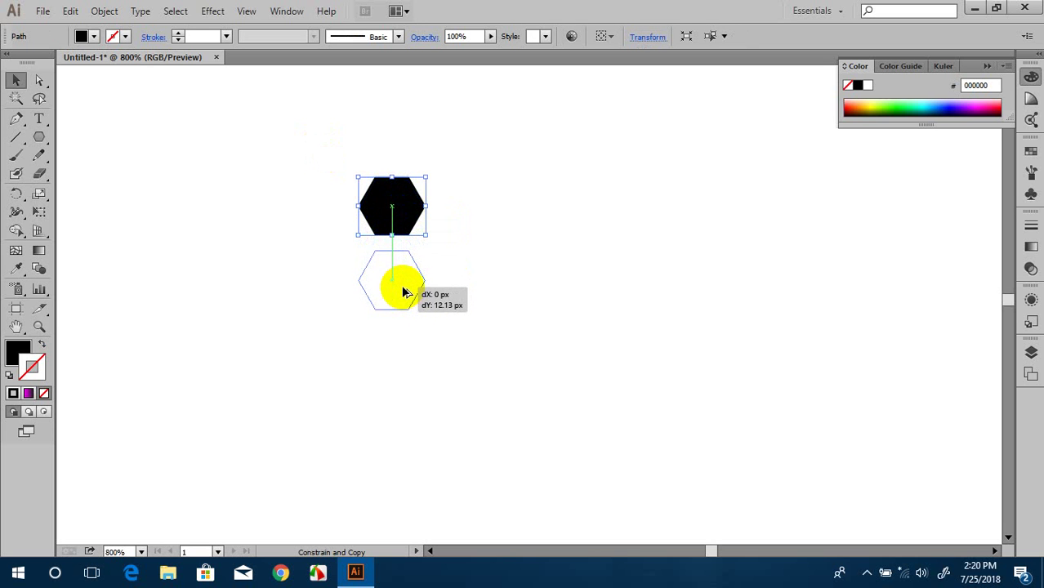
drag(403, 280, 421, 293)
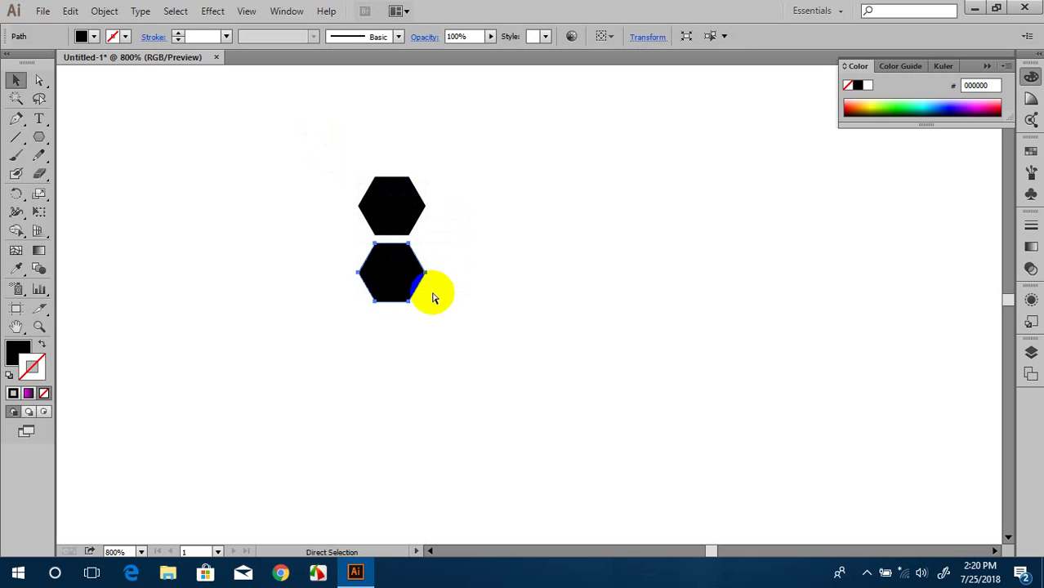
- Repeat the copy with Ctrl+D into a column of about fifteen hexagons and select it
key(ctrl+d)
key(ctrl+d)
key(ctrl+d)
key(ctrl+d)
key(ctrl+minus)
key(ctrl+minus)
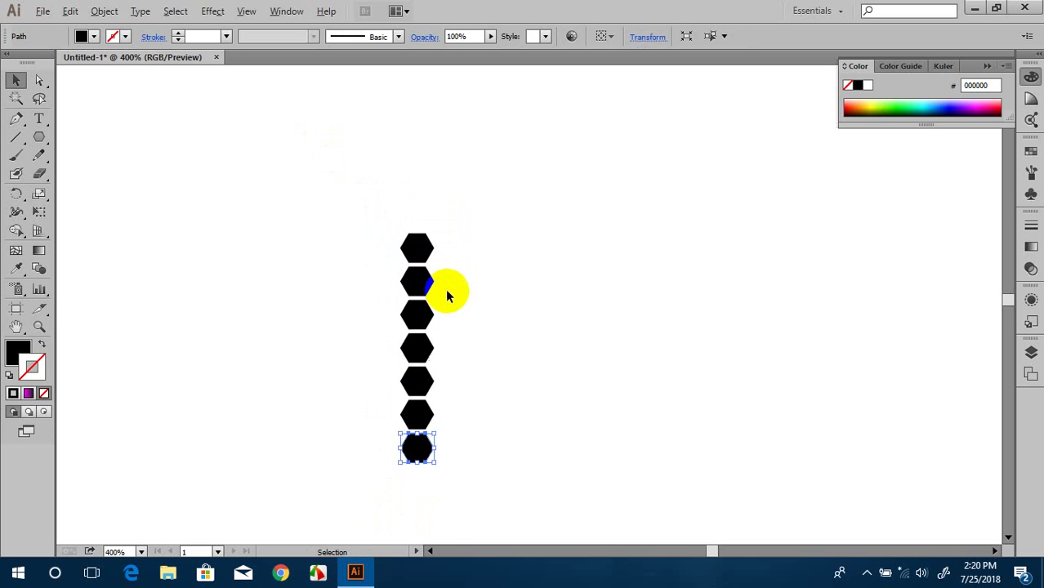
key(ctrl+minus)
key(ctrl+minus)
key(ctrl+d)
key(ctrl+d)
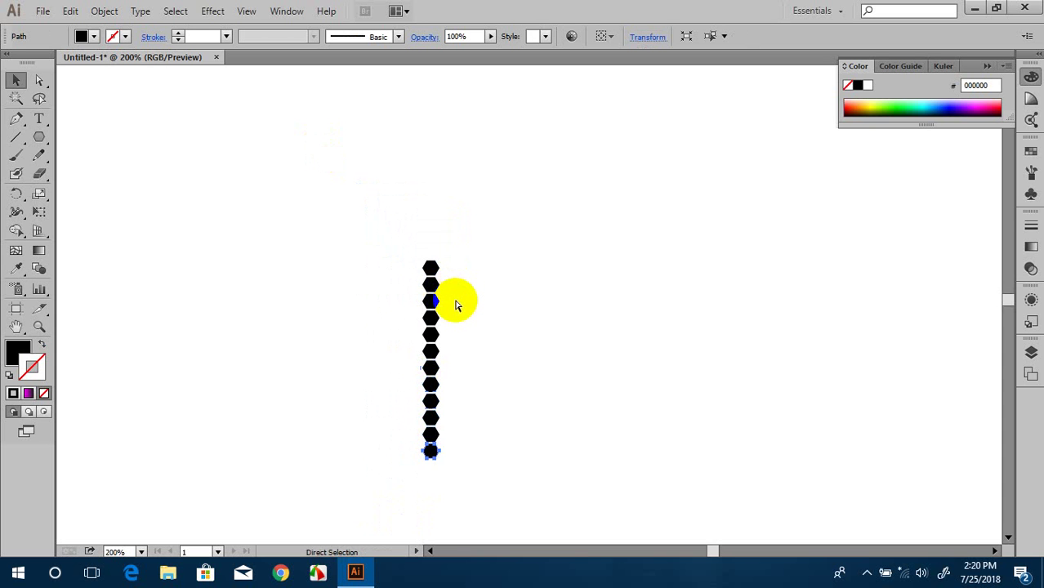
key(ctrl+d)
key(ctrl+d)
key(ctrl+d)
scroll(457, 300, down, 2)
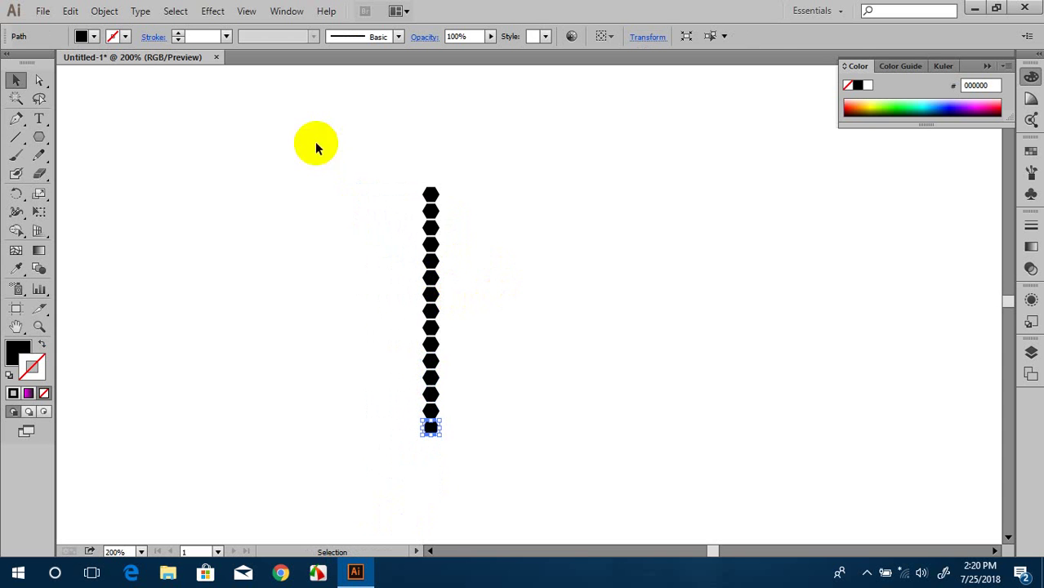
drag(314, 141, 543, 524)
- Alt-drag a copy of the hexagon column rightward and nudge it up so both columns interlock
key(ctrl+plus)
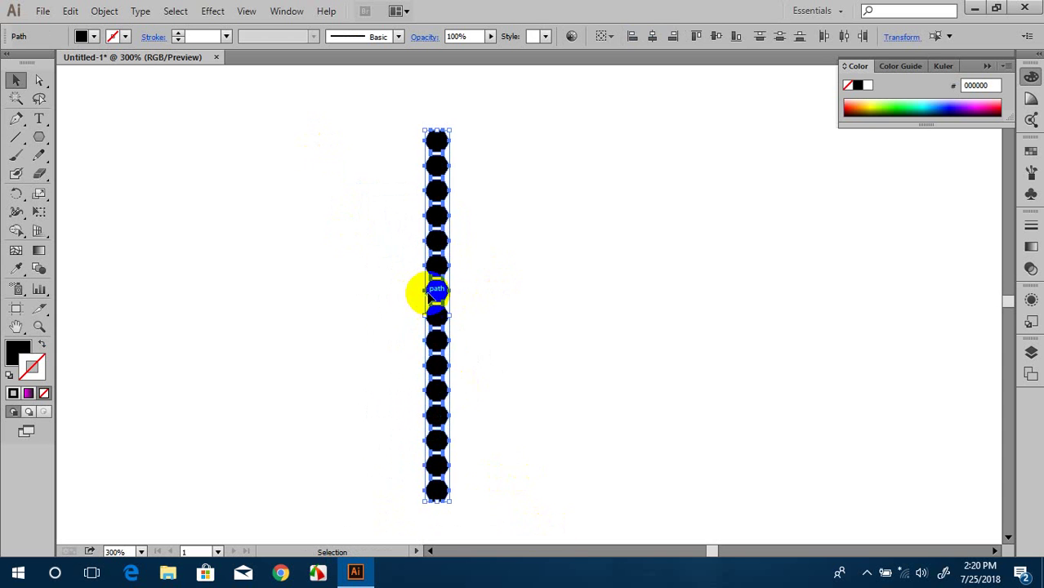
mouse_move(434, 298)
mouse_down()
mouse_move(459, 298)
mouse_move(460, 286)
mouse_up()
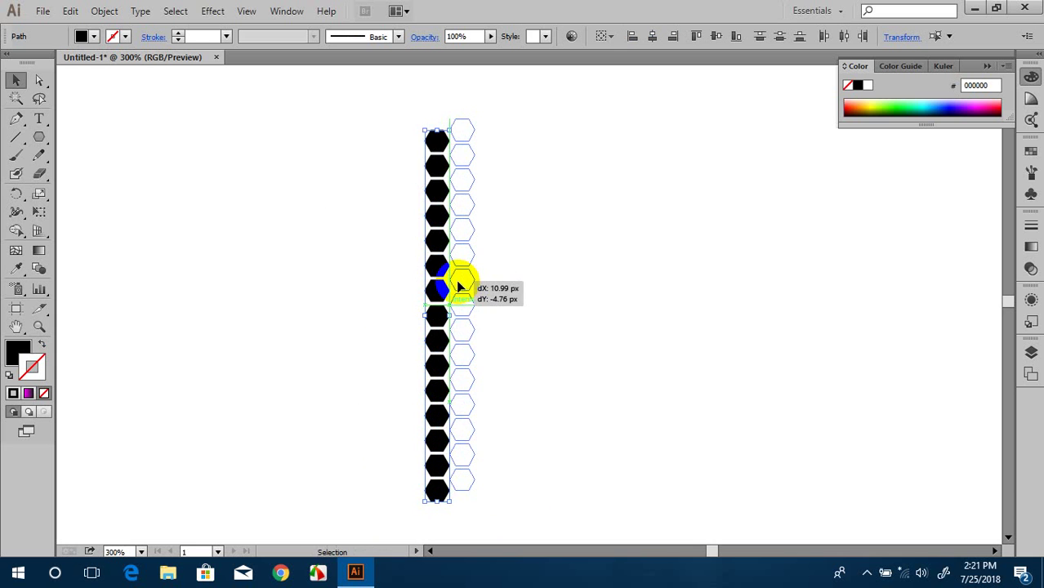
drag(459, 286, 460, 285)
scroll(477, 250, up, 2)
scroll(478, 249, up, 2)
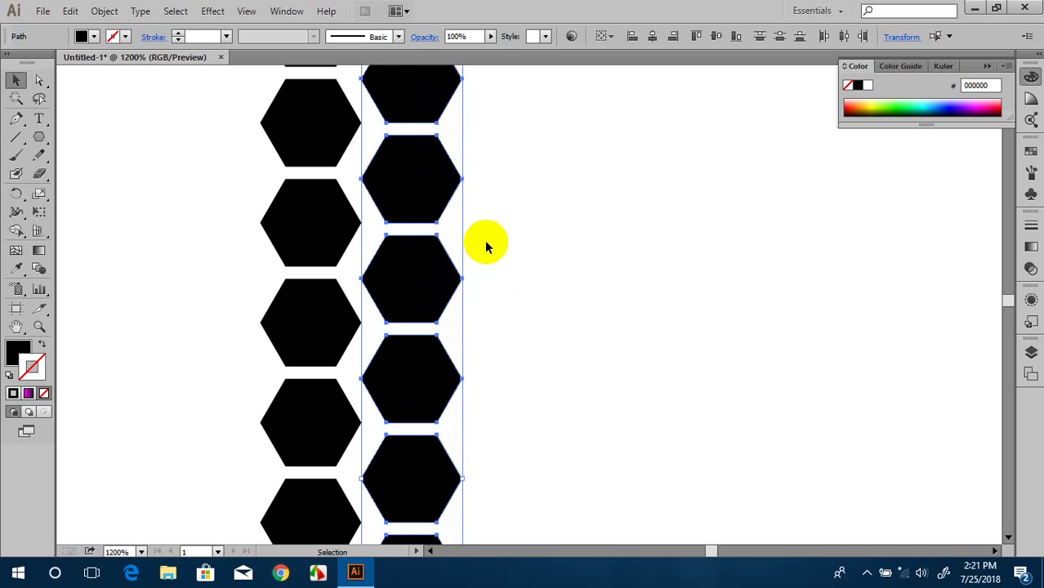
drag(453, 283, 444, 284)
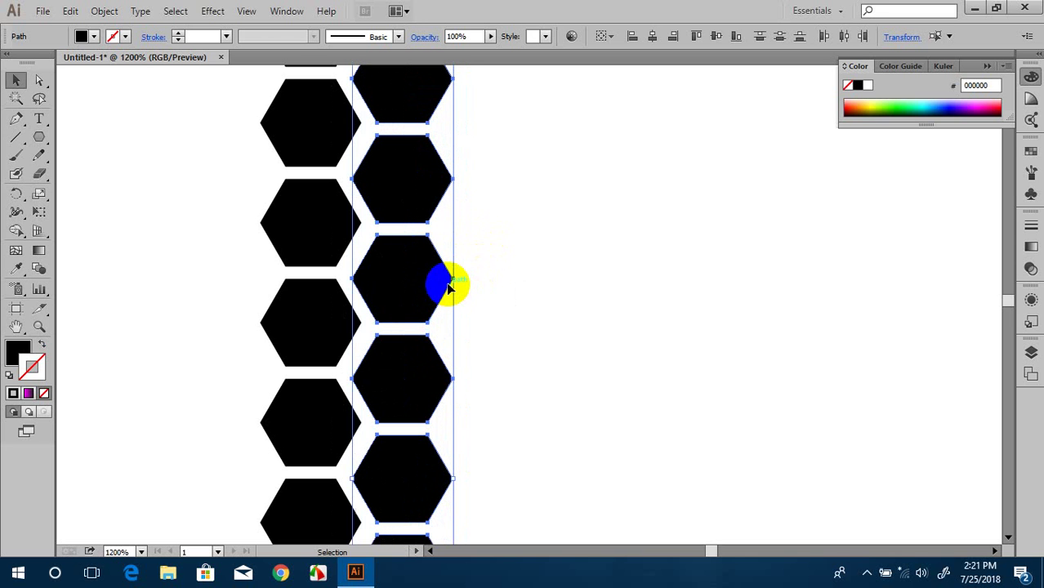
key(Up)
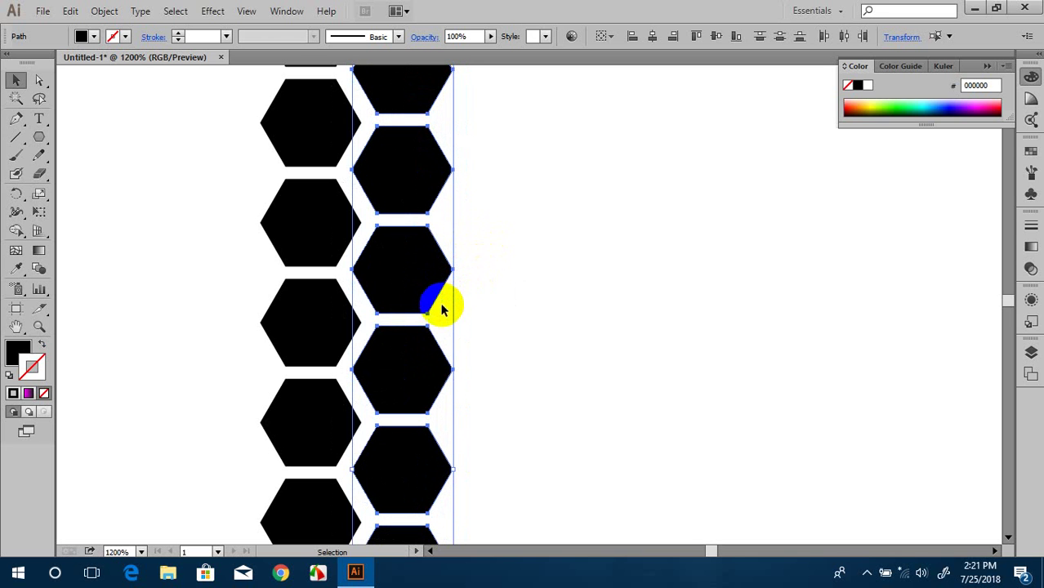
alt+scroll(434, 325, down, 5)
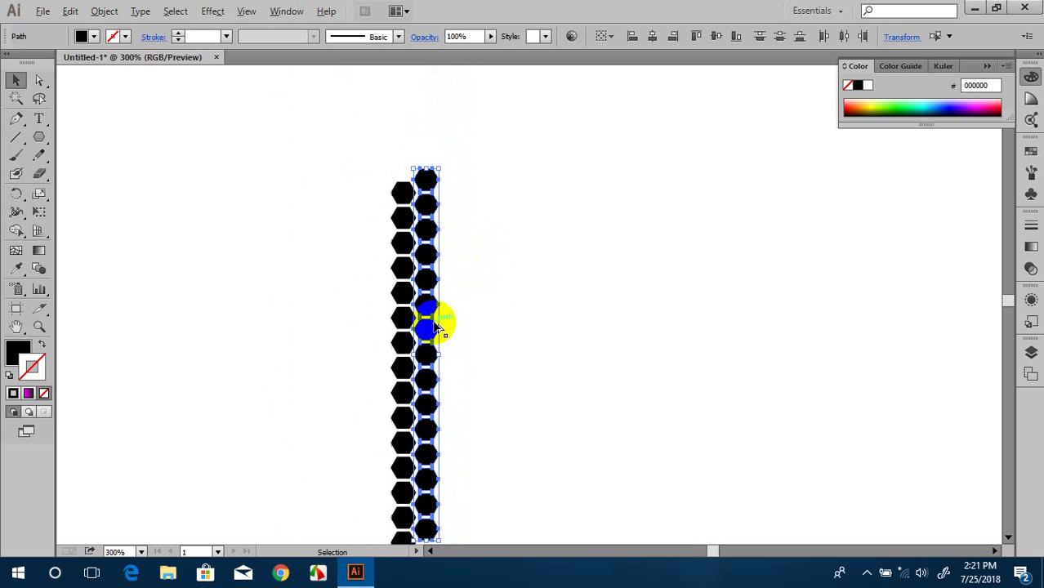
click(523, 306)
- Copy the column pair right, repeat with Ctrl+D, and delete the extra column for an eight-column block
drag(368, 215, 559, 560)
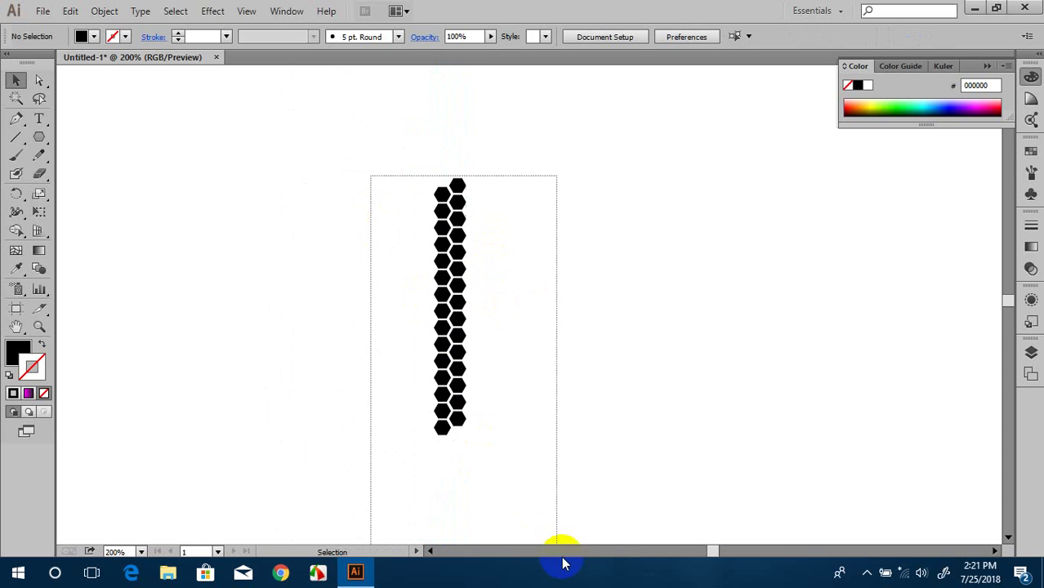
drag(454, 281, 490, 283)
alt+scroll(535, 281, up, 1)
scroll(540, 294, up, 2)
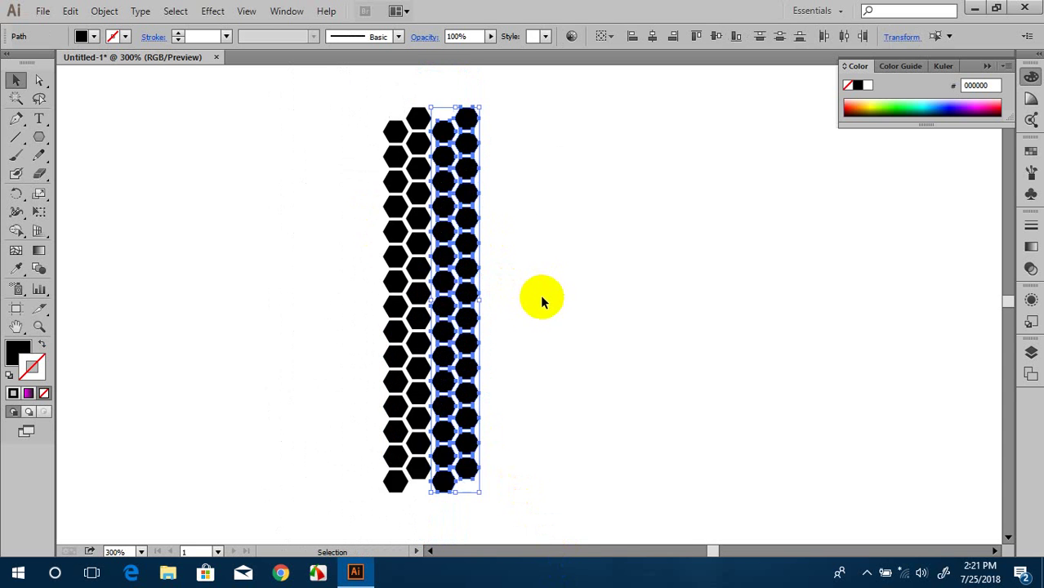
key(ctrl+d)
key(ctrl+d)
key(ctrl+d)
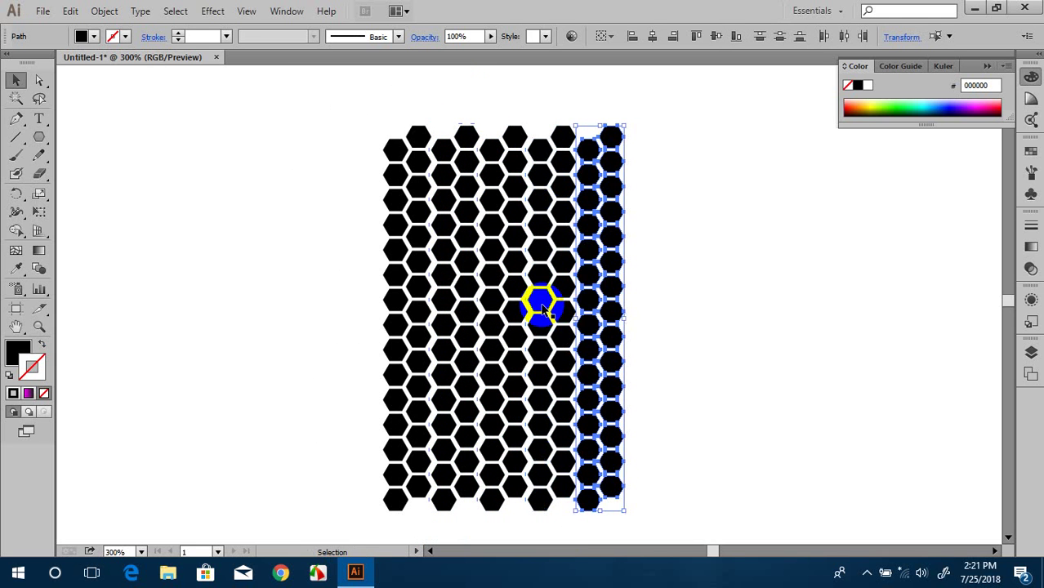
key(Delete)
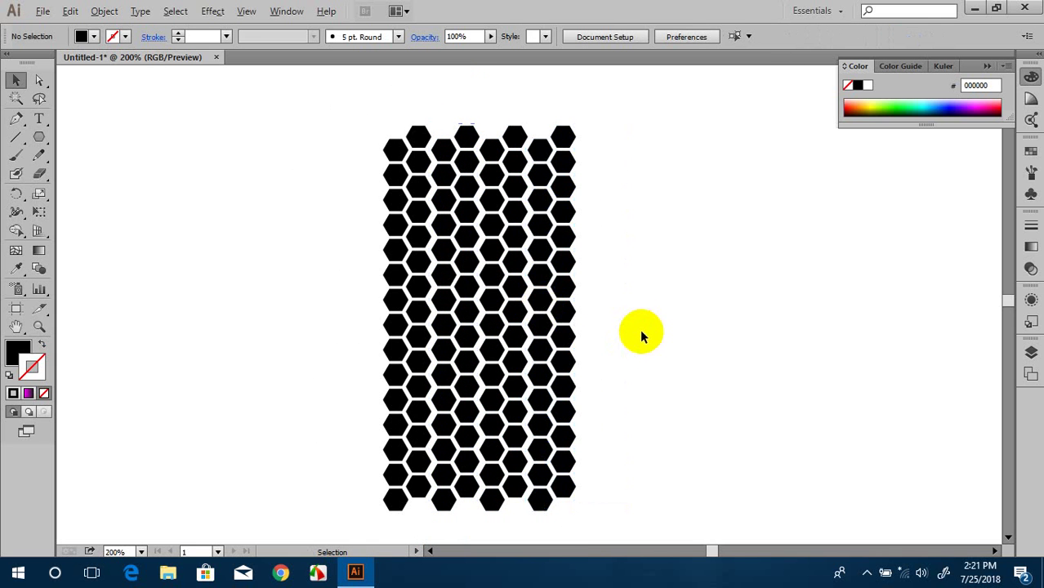
alt+scroll(640, 335, down, 2)
alt+scroll(638, 342, up, 1)
scroll(640, 344, up, 1)
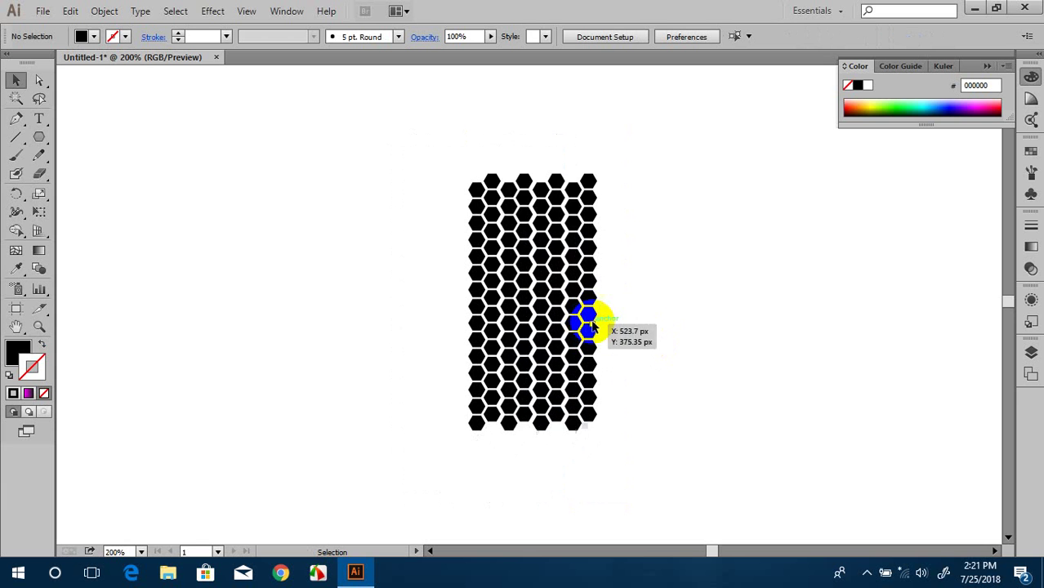
alt+scroll(600, 334, down, 3)
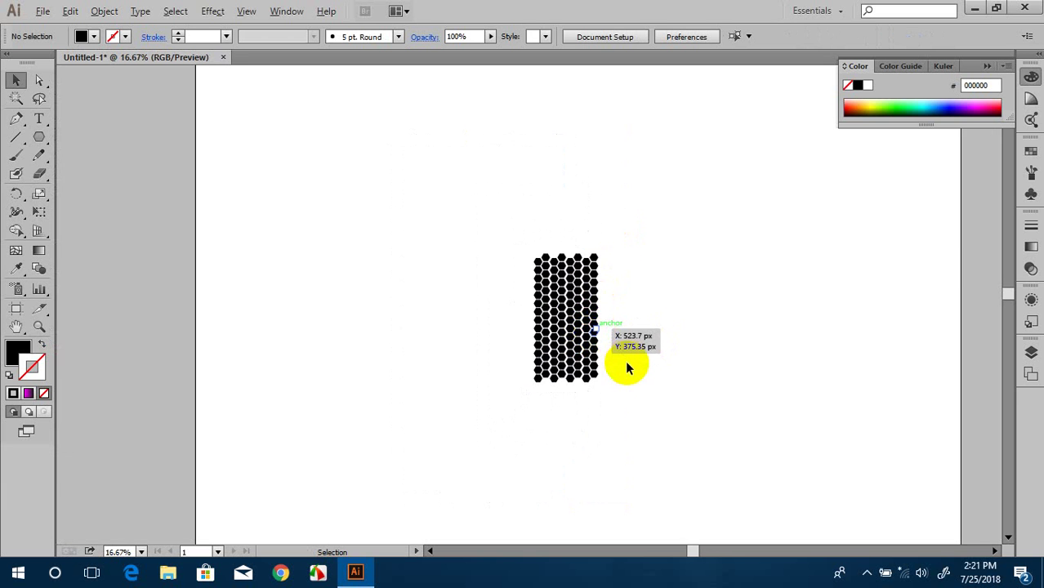
alt+scroll(625, 360, down, 2)
click(520, 276)
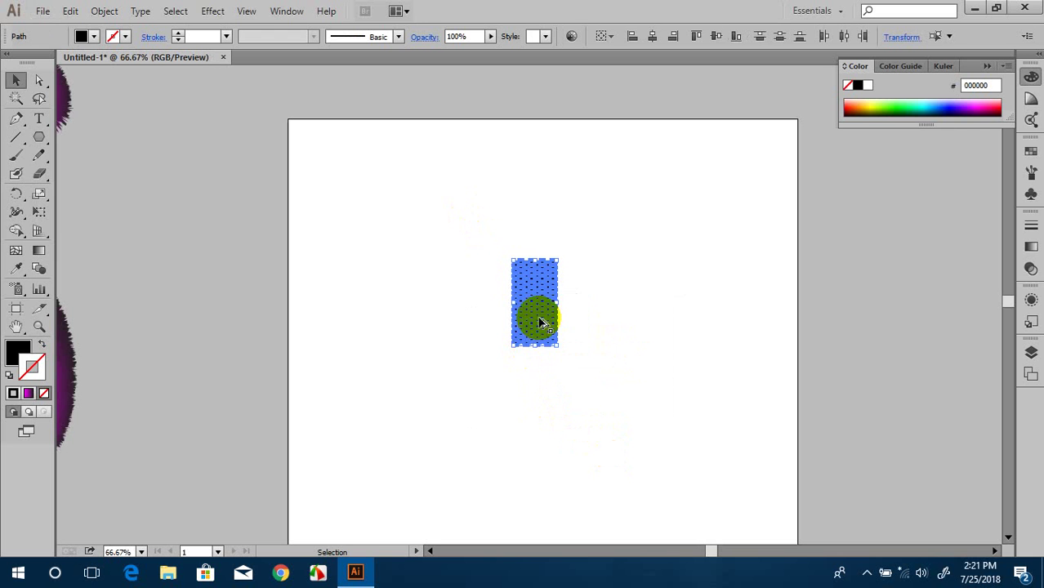
drag(538, 317, 540, 344)
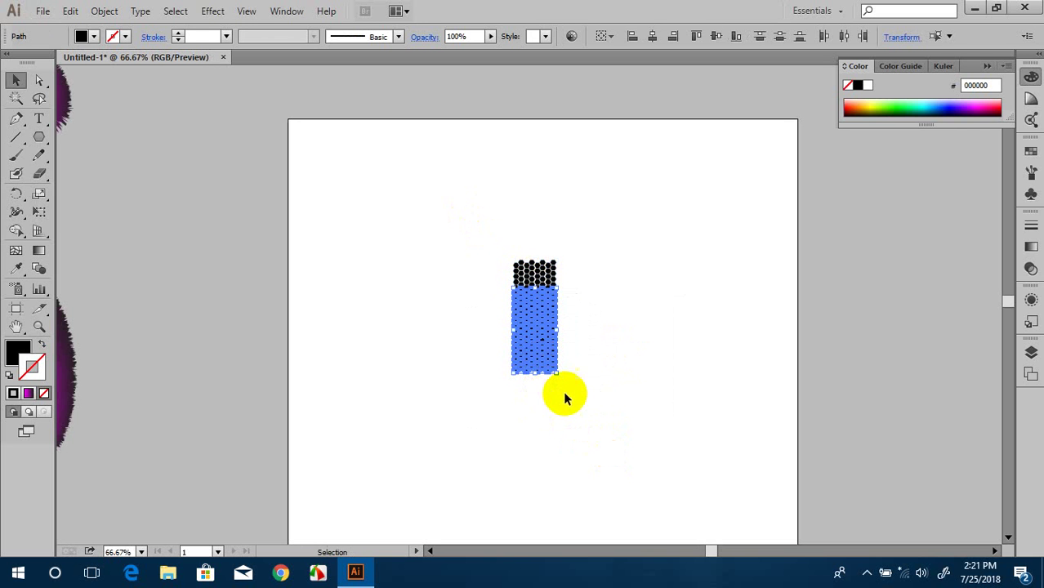
key(ctrl+z)
key(ctrl+equal)
key(ctrl+equal)
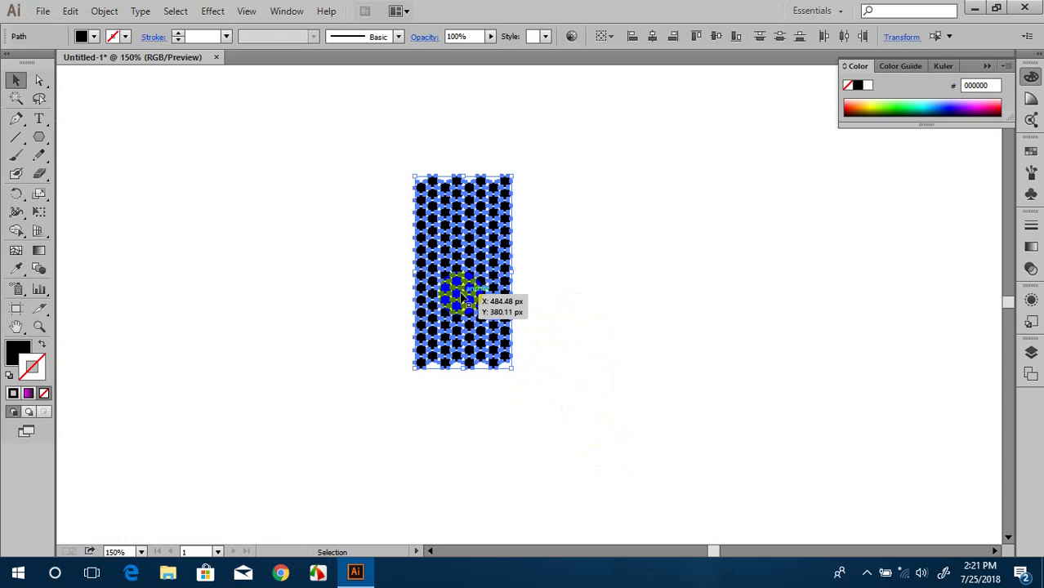
scroll(467, 292, down, 1)
mouse_move(469, 162)
mouse_down()
mouse_move(471, 365)
mouse_move(478, 331)
mouse_up()
scroll(477, 336, up, 1)
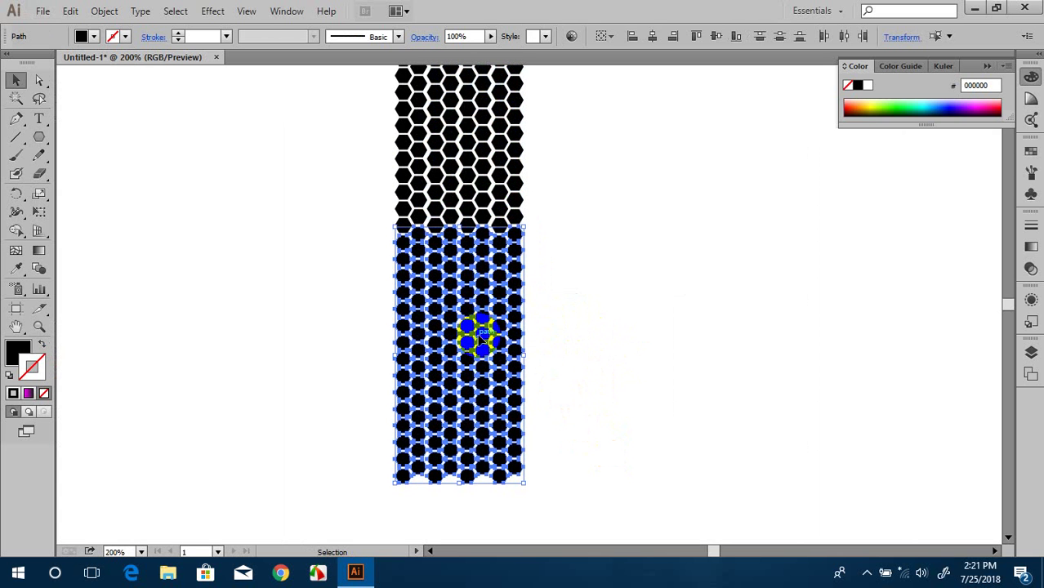
click(581, 343)
scroll(635, 286, down, 1)
scroll(636, 286, down, 2)
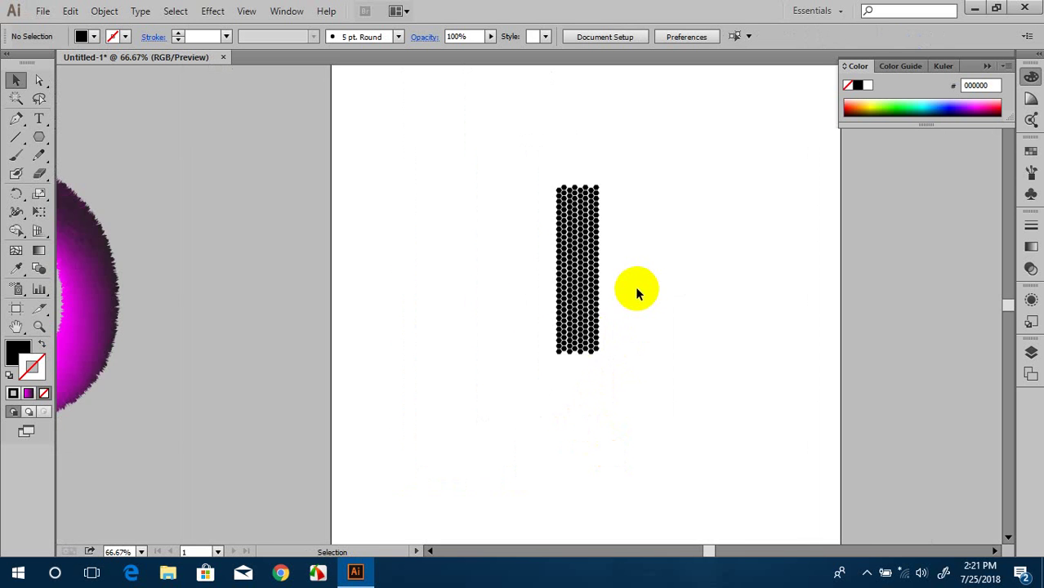
scroll(531, 237, up, 2)
scroll(522, 228, up, 1)
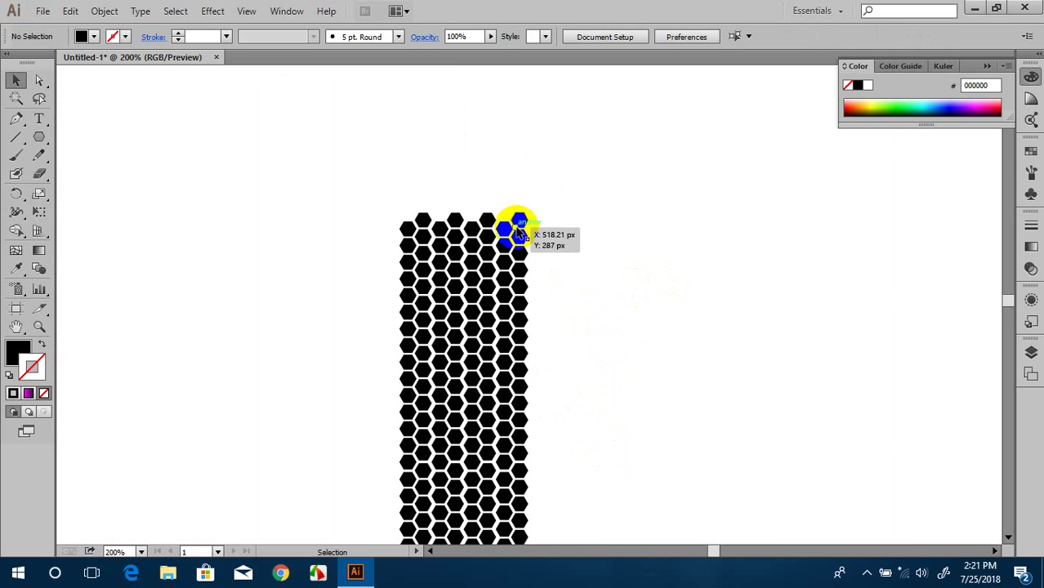
scroll(514, 227, down, 1)
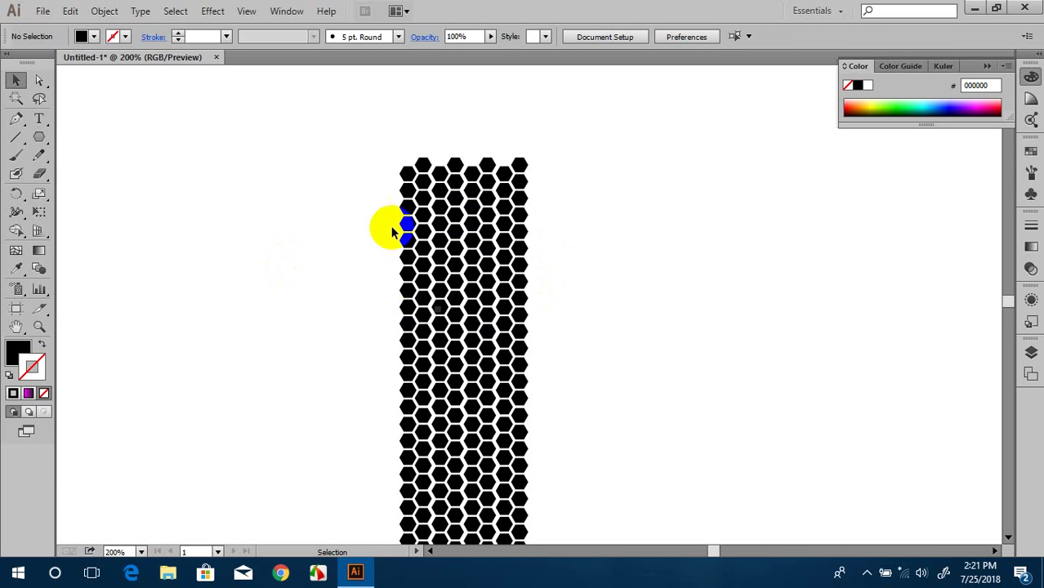
scroll(385, 210, up, 1)
key(super)
key(Escape)
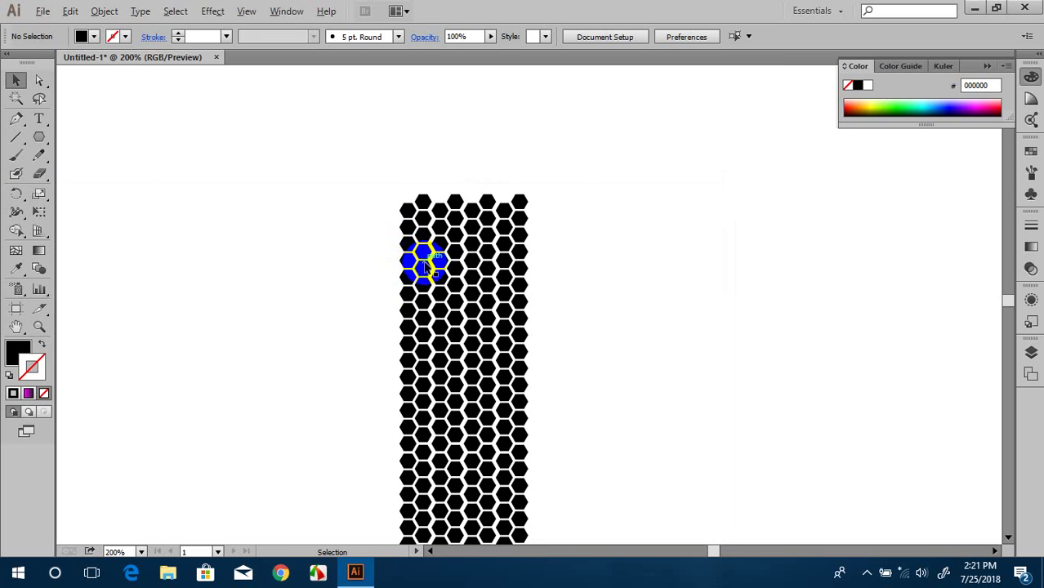
scroll(384, 254, up, 2)
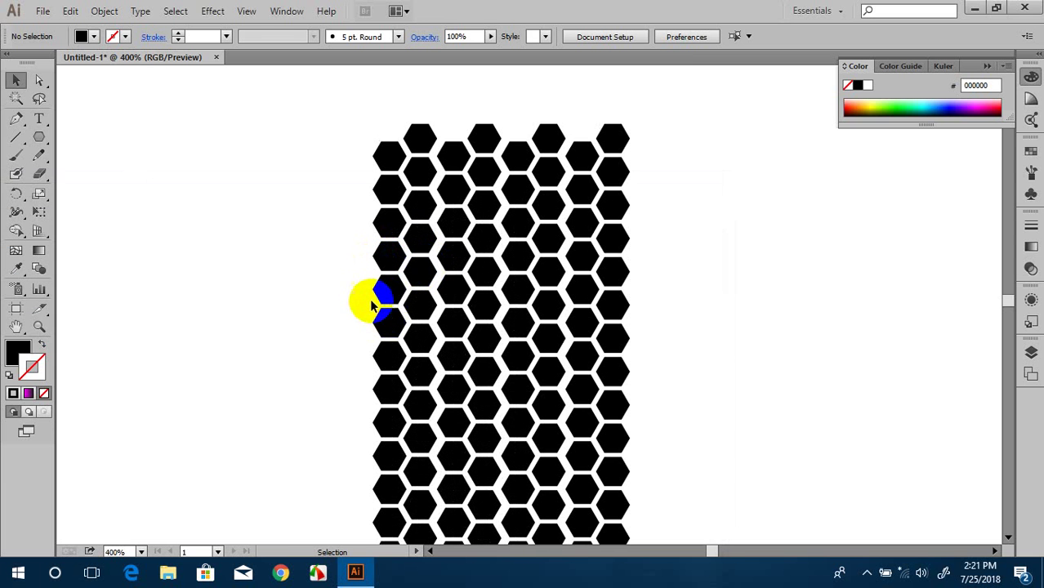
- Fill two mid-grid hexagon rows blue (2D00D4) with no outline
mouse_move(379, 299)
mouse_down()
mouse_move(623, 329)
mouse_move(639, 321)
mouse_up()
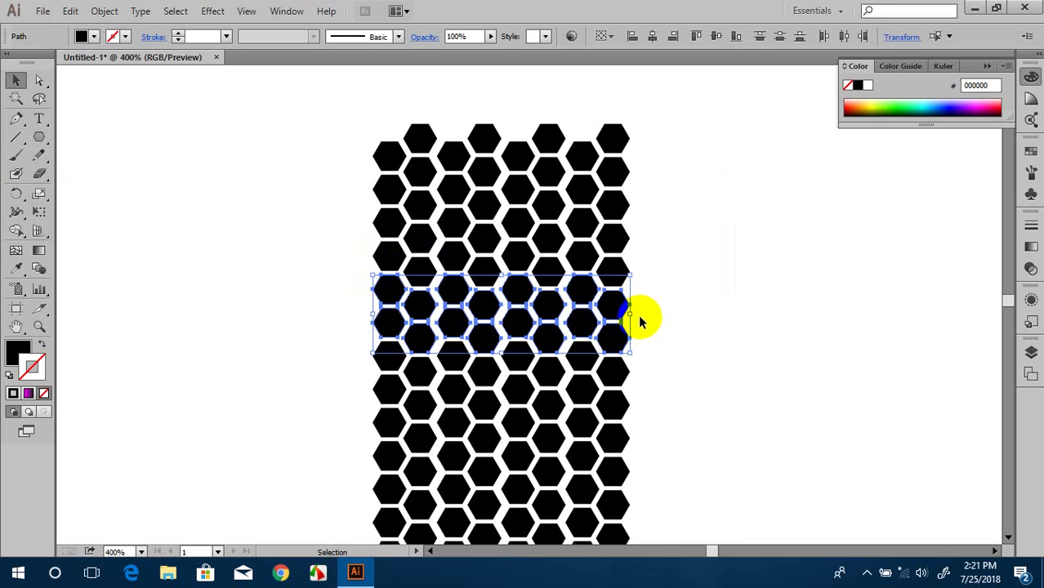
drag(572, 306, 467, 330)
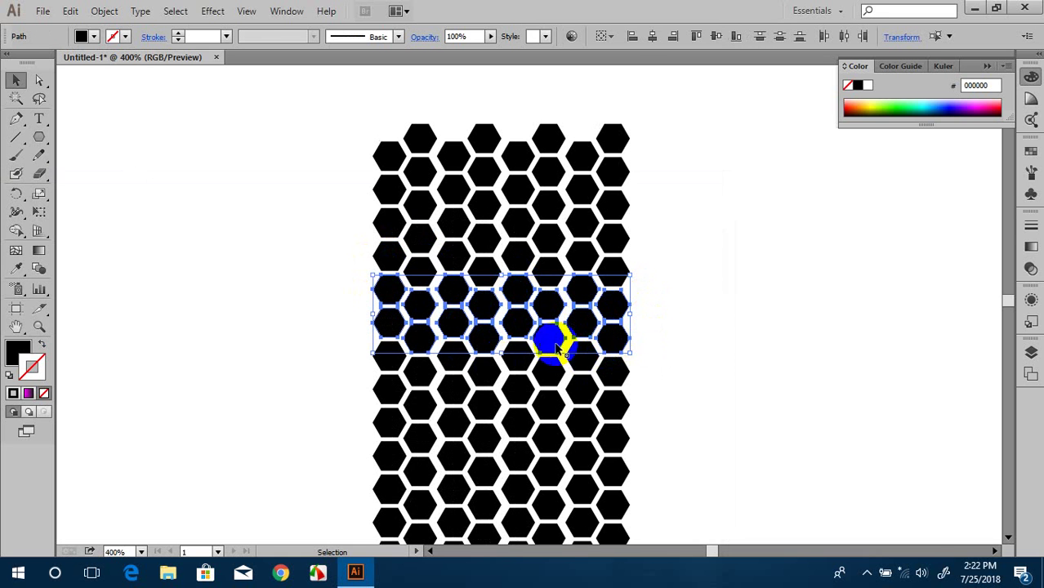
drag(598, 342, 424, 338)
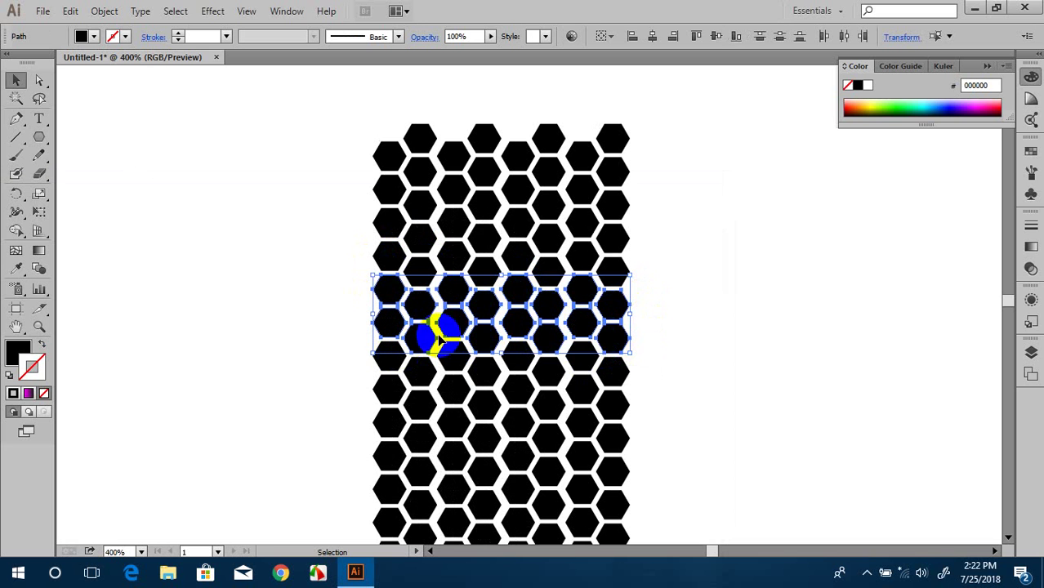
click(953, 104)
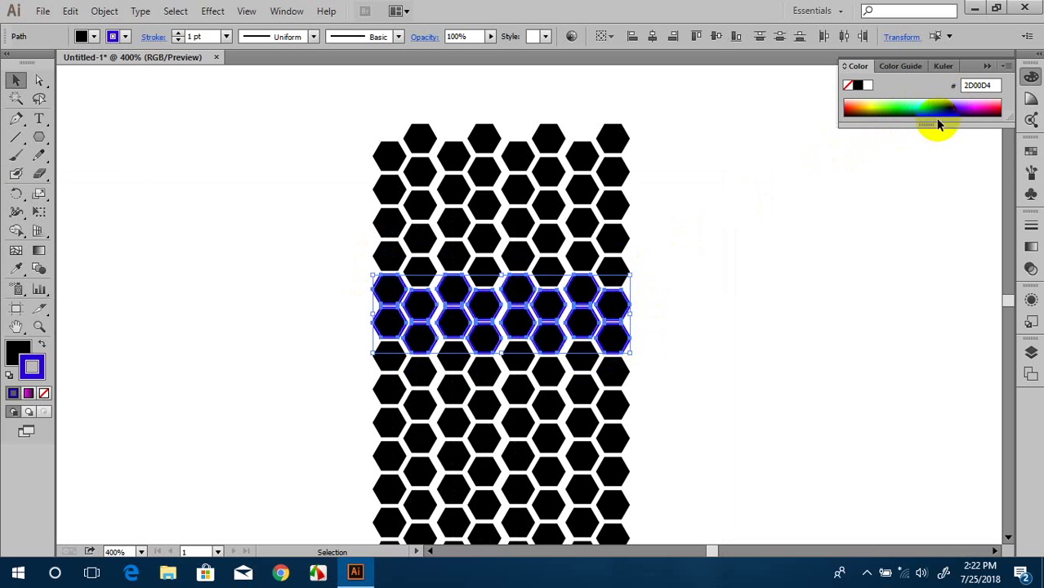
click(42, 343)
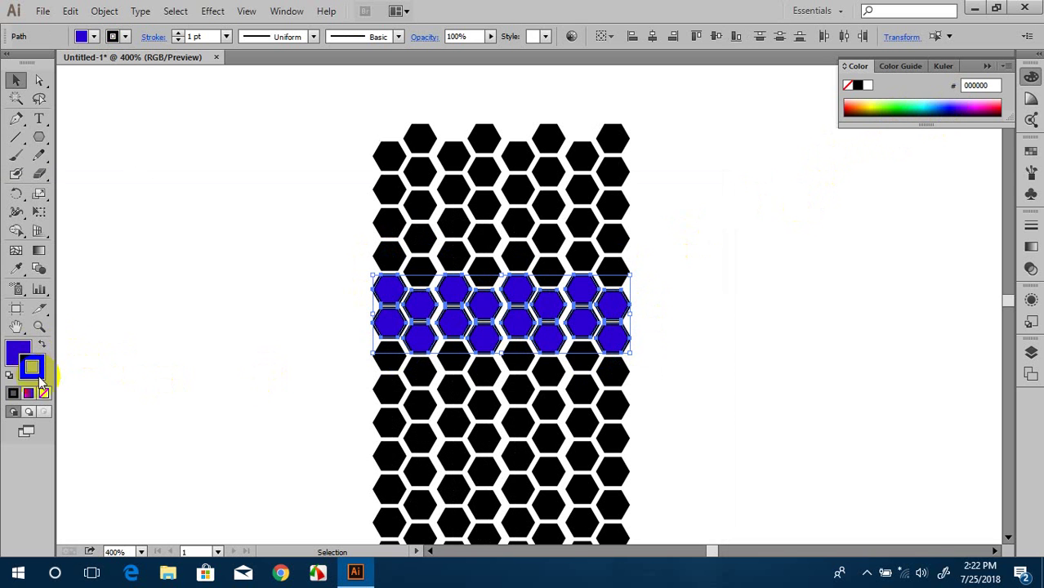
click(44, 392)
click(142, 281)
scroll(142, 280, down, 2)
scroll(147, 286, down, 3)
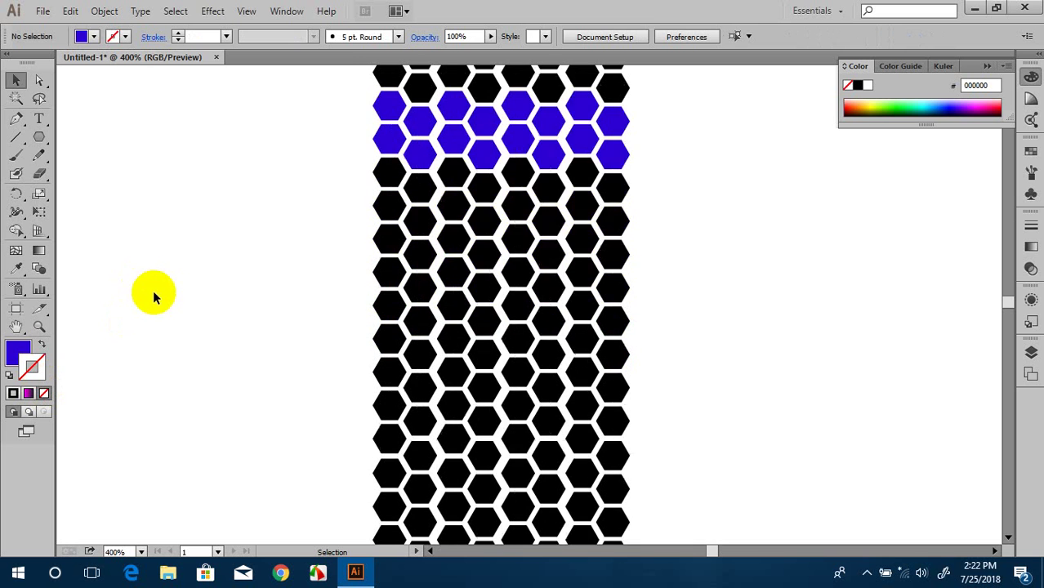
alt+scroll(152, 290, down, 1)
- Fill two lower hexagon rows orange-red (BF3200) with no outline
click(317, 266)
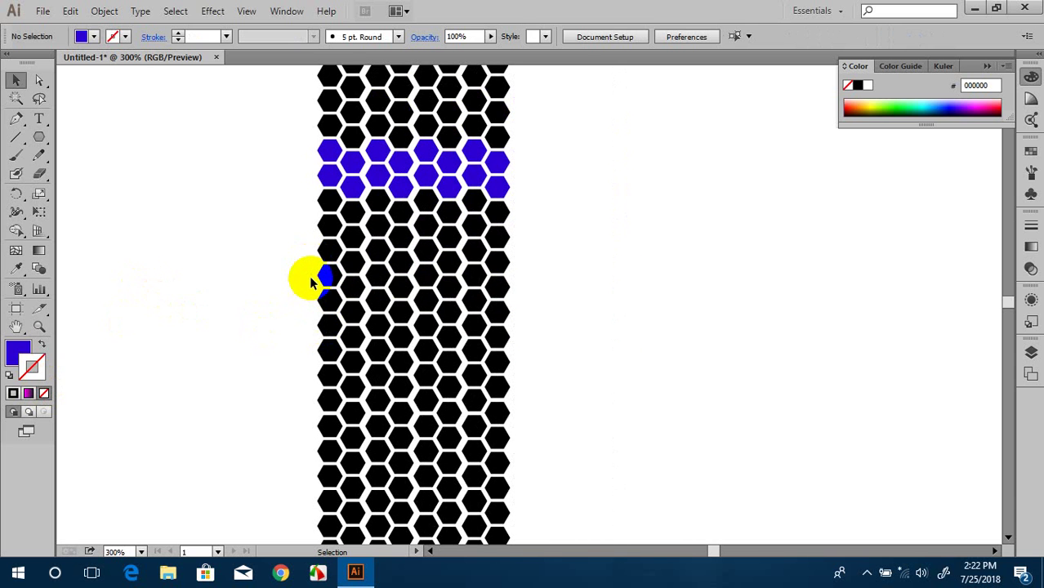
drag(308, 276, 513, 308)
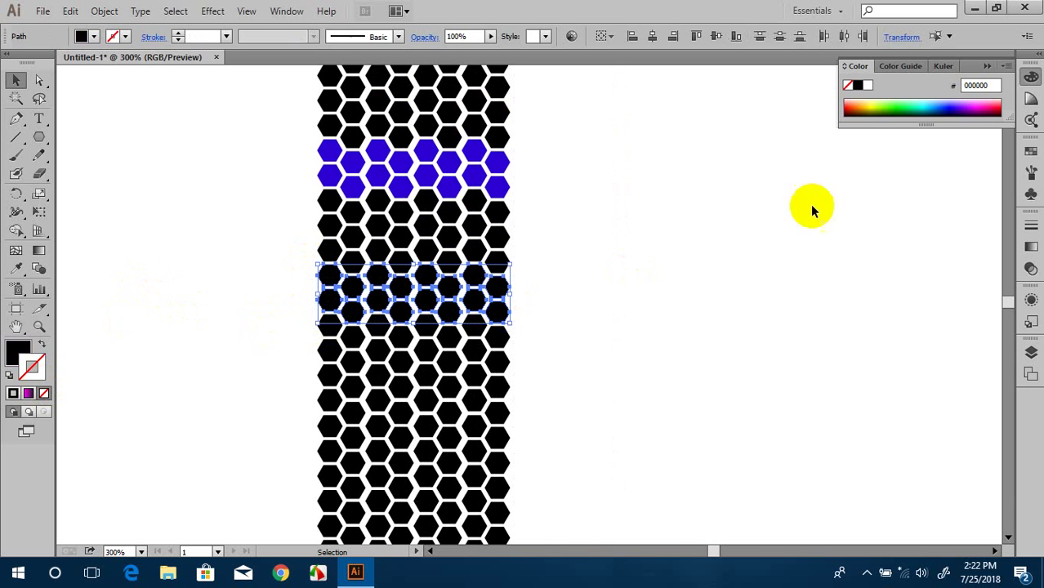
click(41, 344)
click(44, 394)
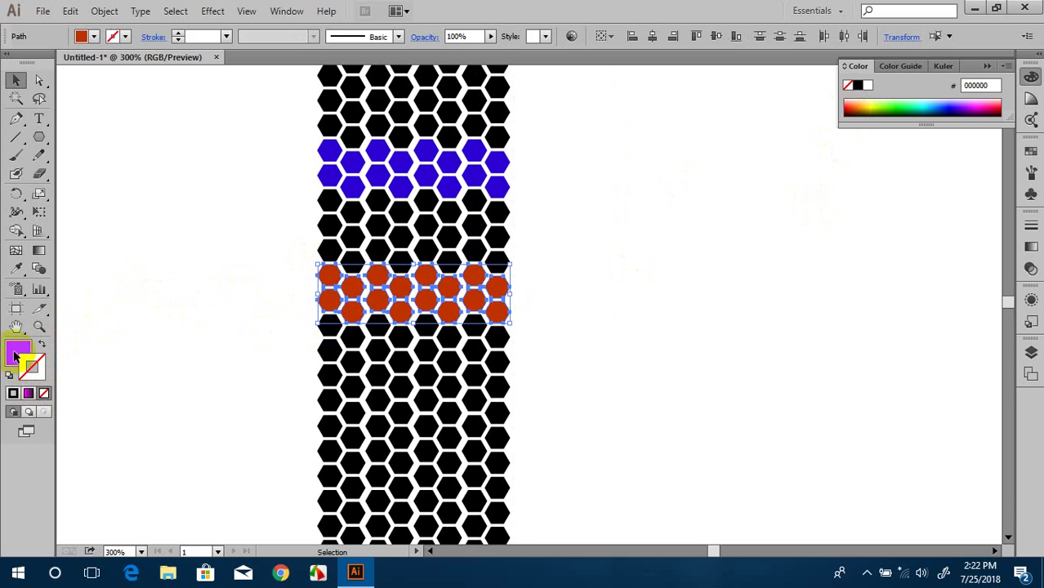
click(146, 292)
scroll(178, 292, down, 2)
scroll(183, 302, down, 1)
- Fill a narrow vertical strip of lower hexagons dark green (025900) via the Color Picker
scroll(245, 343, up, 1)
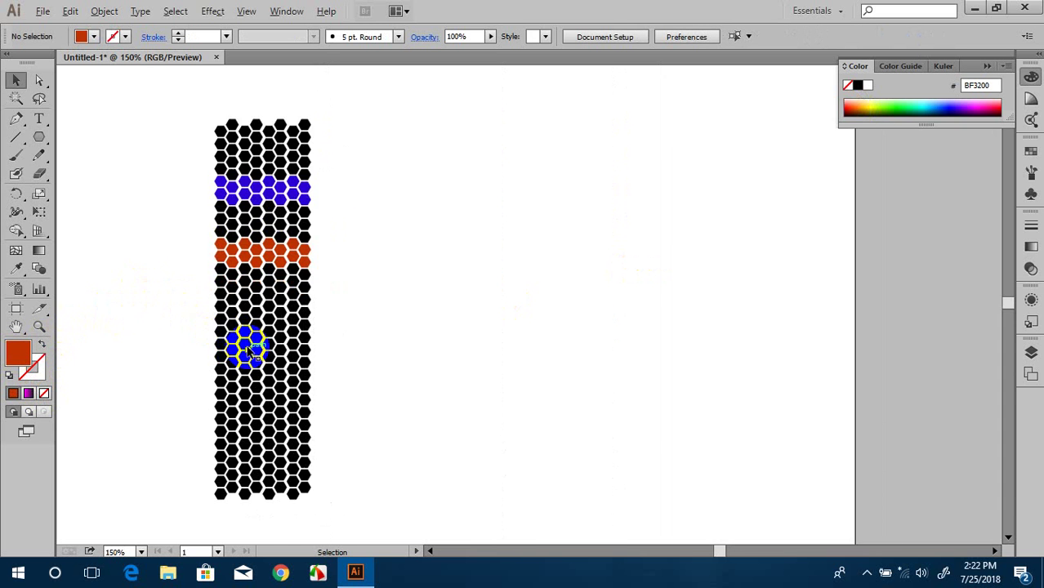
scroll(245, 343, up, 1)
drag(418, 305, 538, 261)
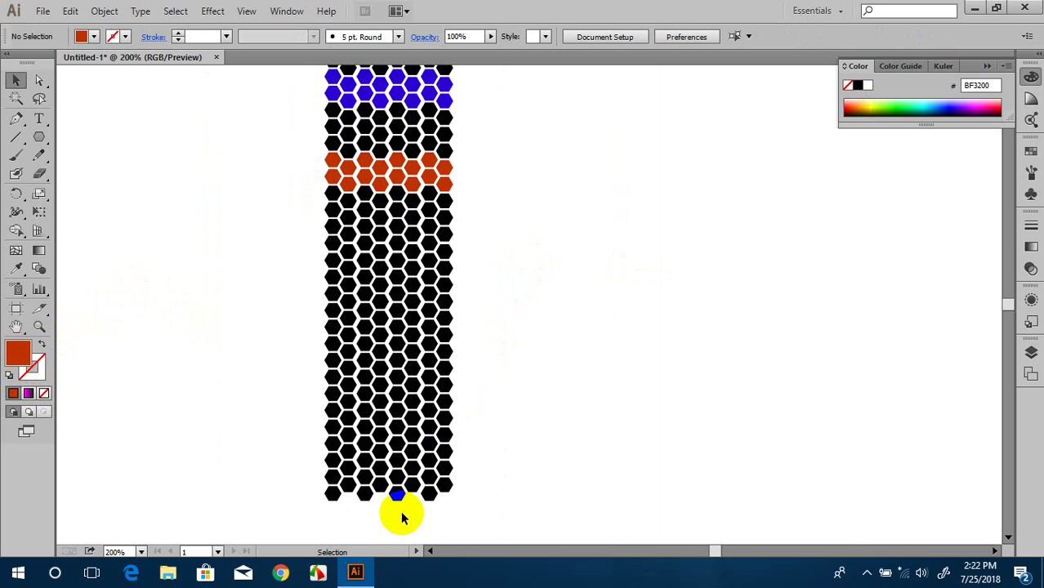
drag(395, 510, 385, 245)
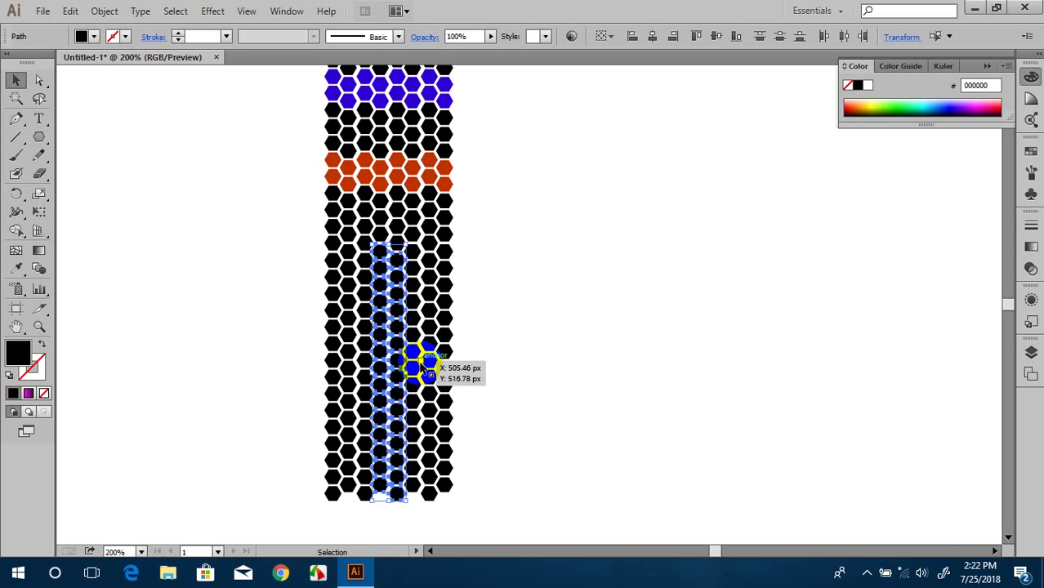
double_click(20, 356)
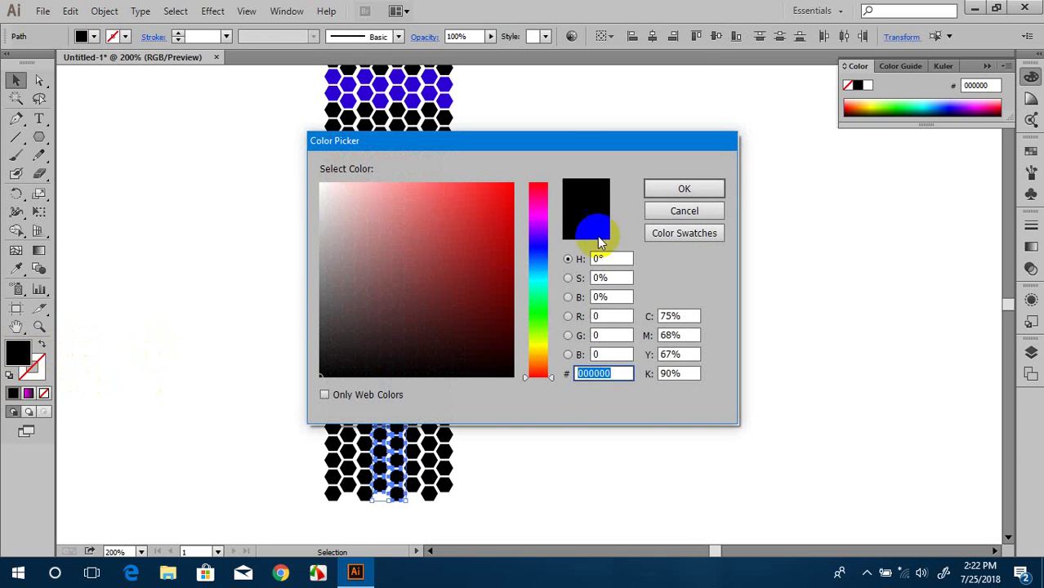
mouse_move(545, 337)
mouse_down()
mouse_move(541, 306)
mouse_move(512, 309)
mouse_up()
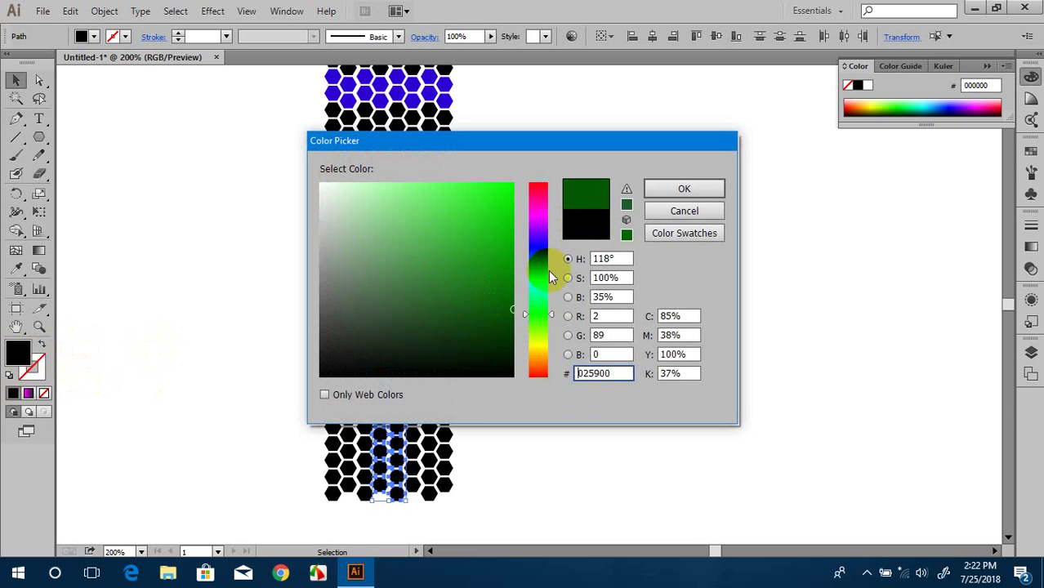
click(683, 187)
click(588, 260)
scroll(588, 259, down, 1)
scroll(588, 259, down, 2)
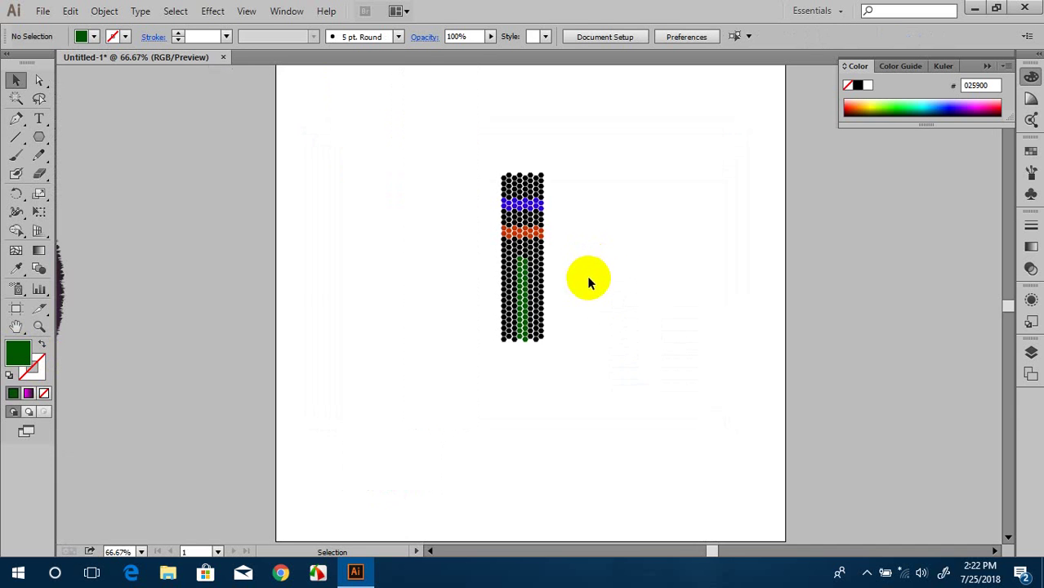
scroll(520, 351, up, 1)
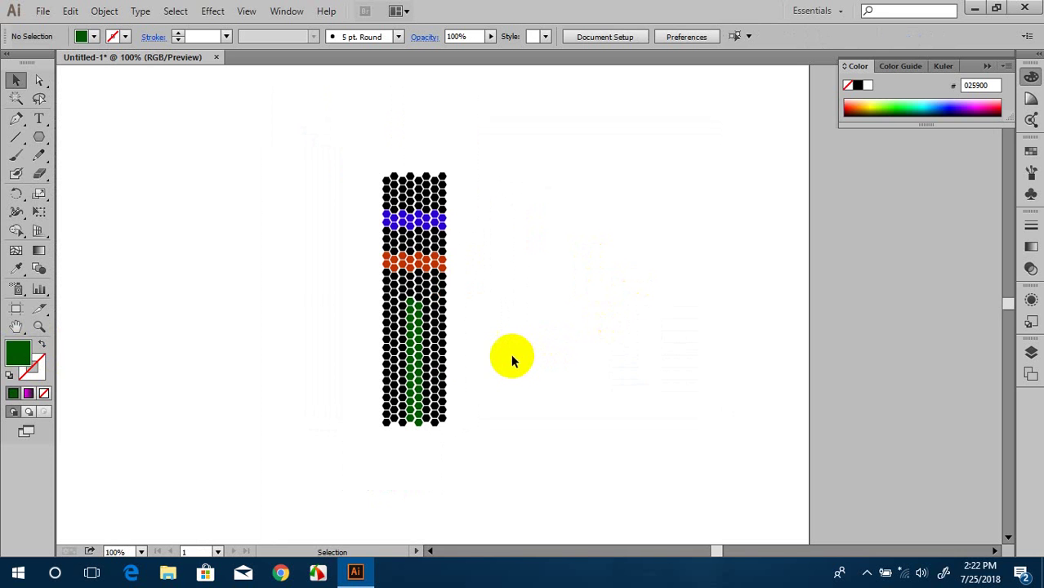
- Select and deselect the hexagon grid, glancing at the Polygon tool flyout
drag(278, 152, 620, 515)
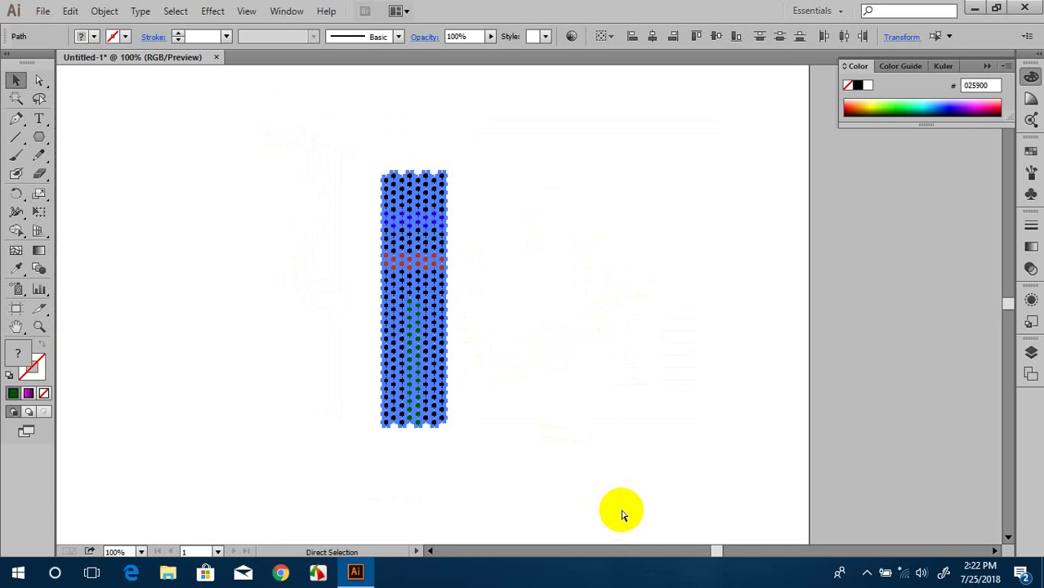
key(v)
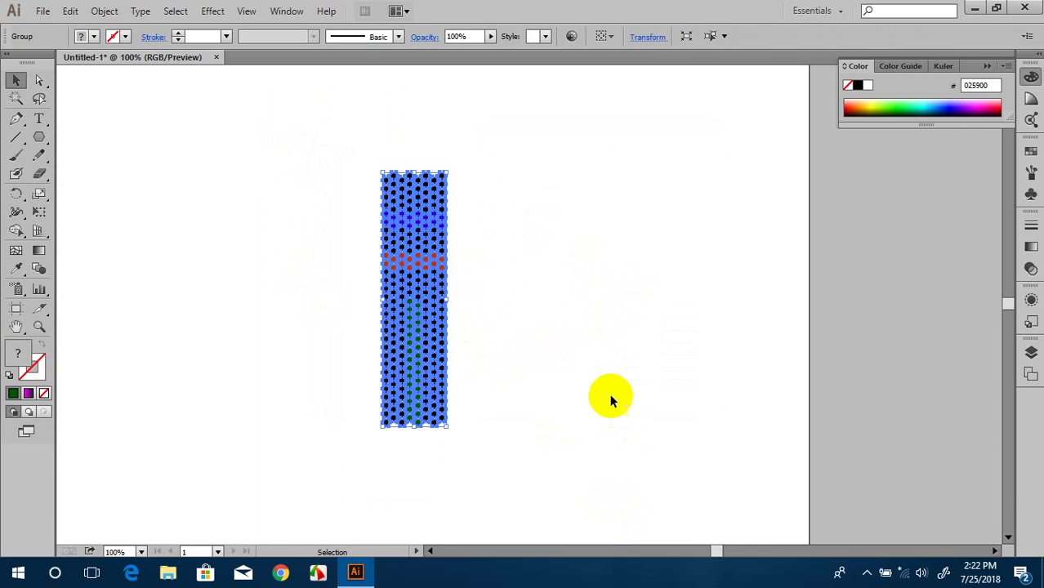
click(602, 391)
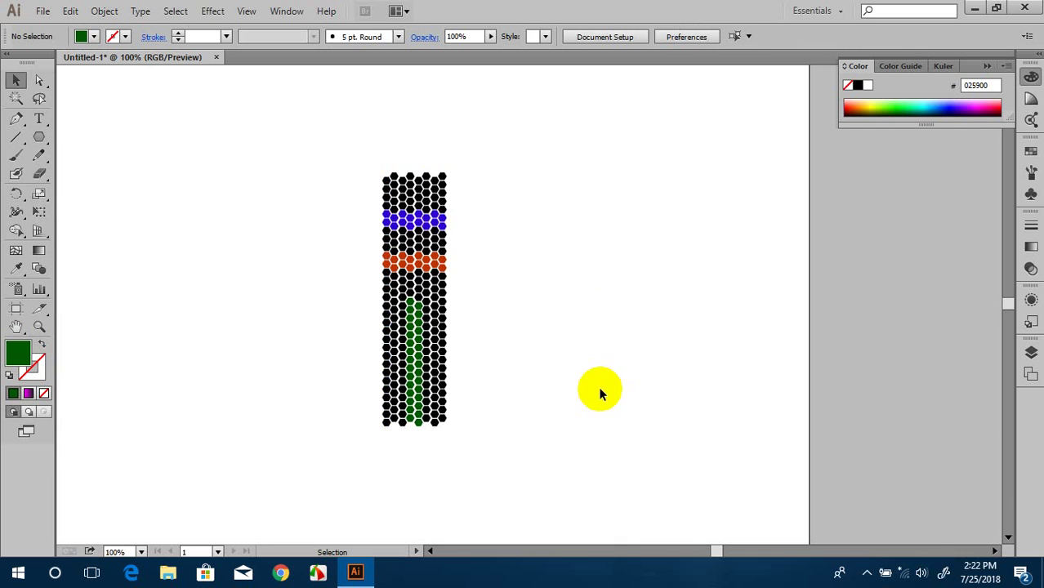
click(37, 145)
click(16, 79)
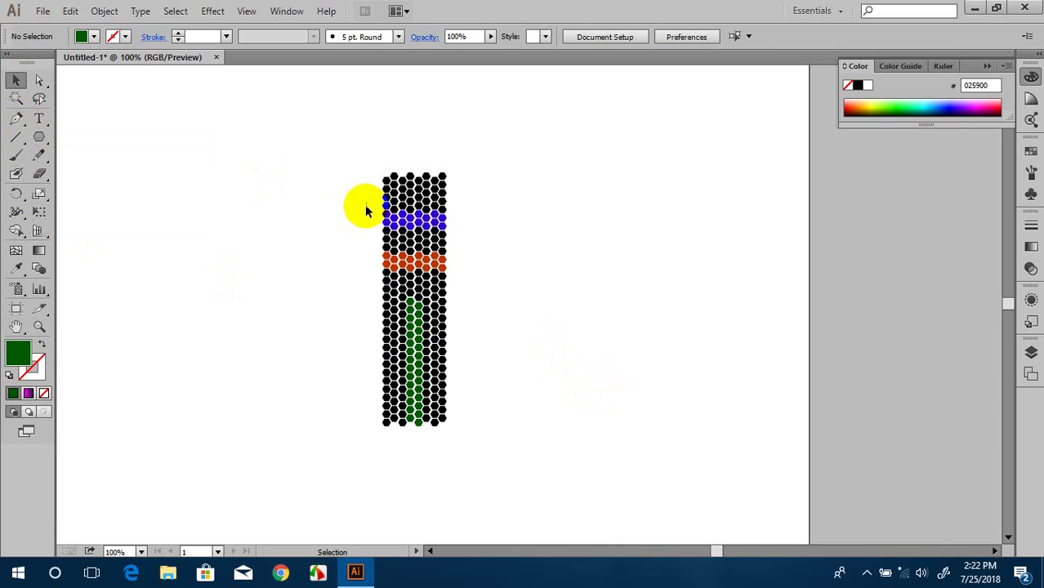
- Drag a small cluster of hexagons slightly, then bring up the Window menu
drag(366, 210, 429, 294)
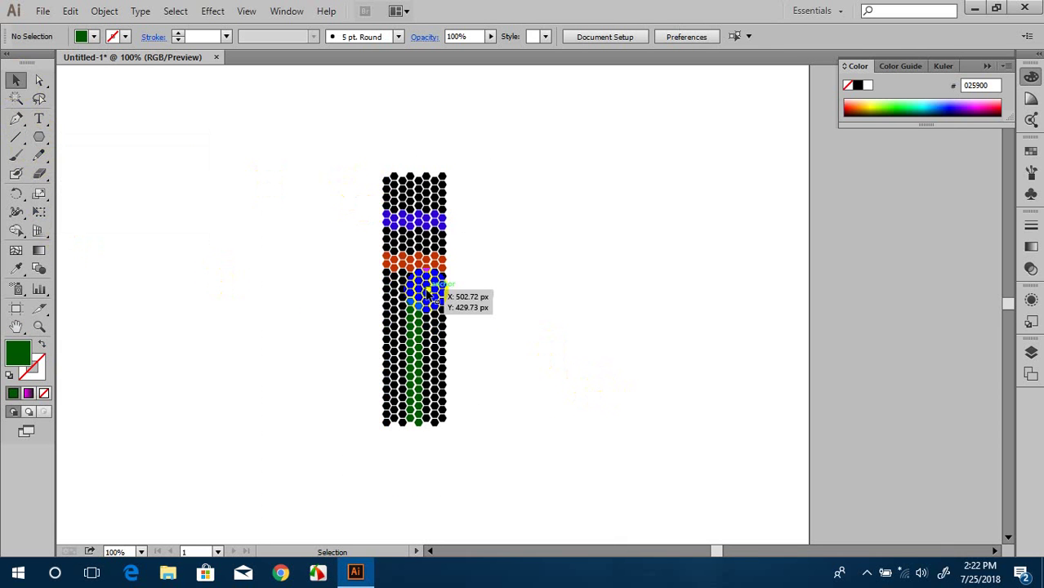
drag(426, 293, 381, 282)
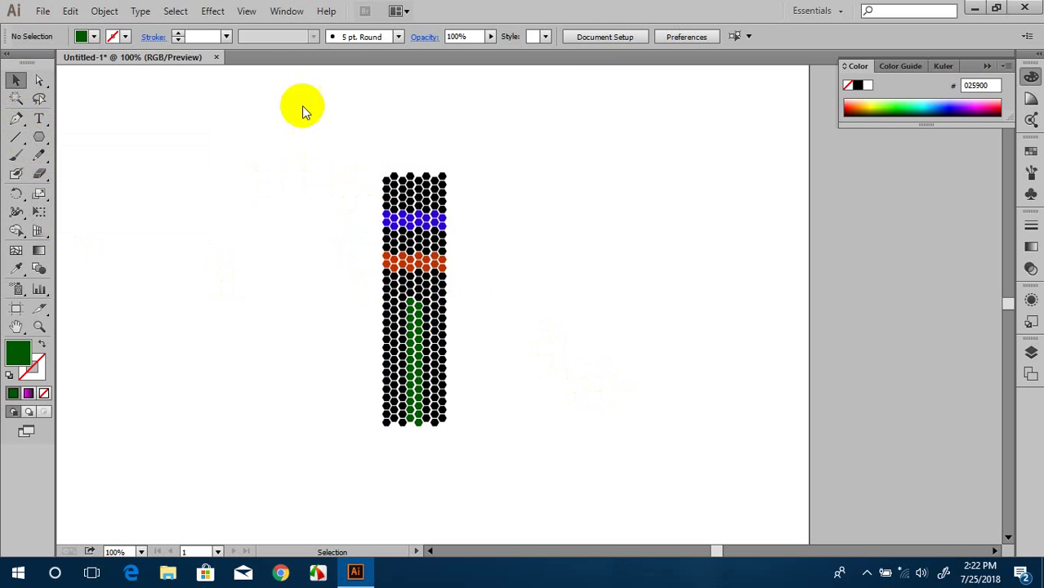
click(285, 12)
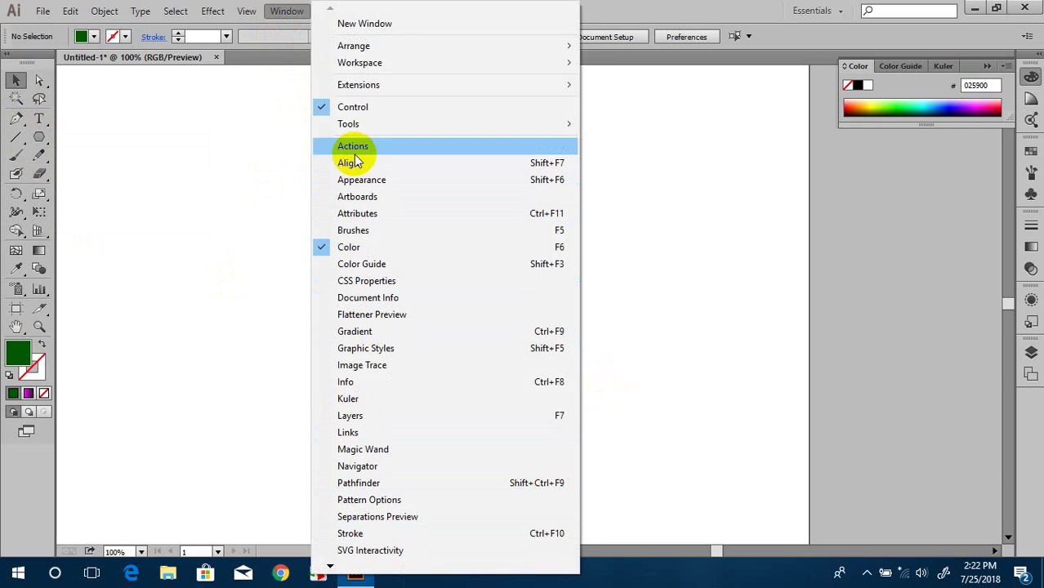
- Drag the hexagon column into Brushes as an Art Brush with Tints colorization
click(356, 229)
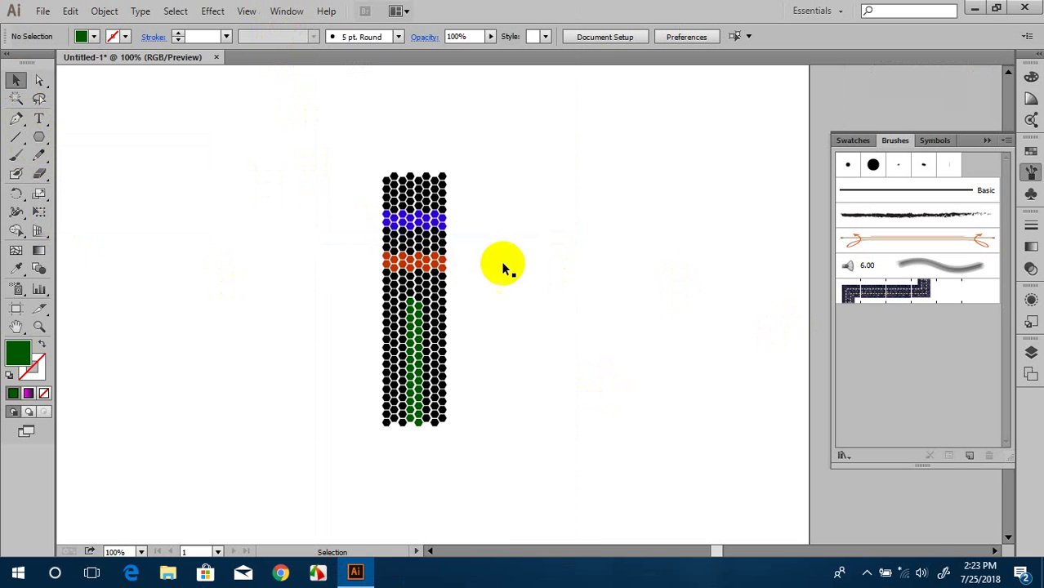
mouse_move(415, 234)
mouse_down()
mouse_move(560, 266)
mouse_move(907, 276)
mouse_up()
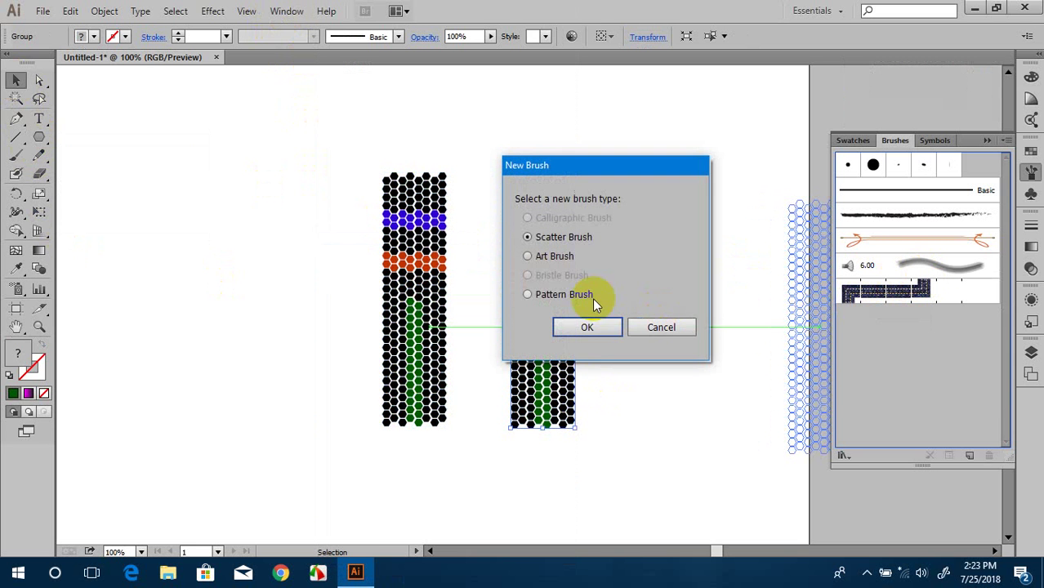
click(587, 327)
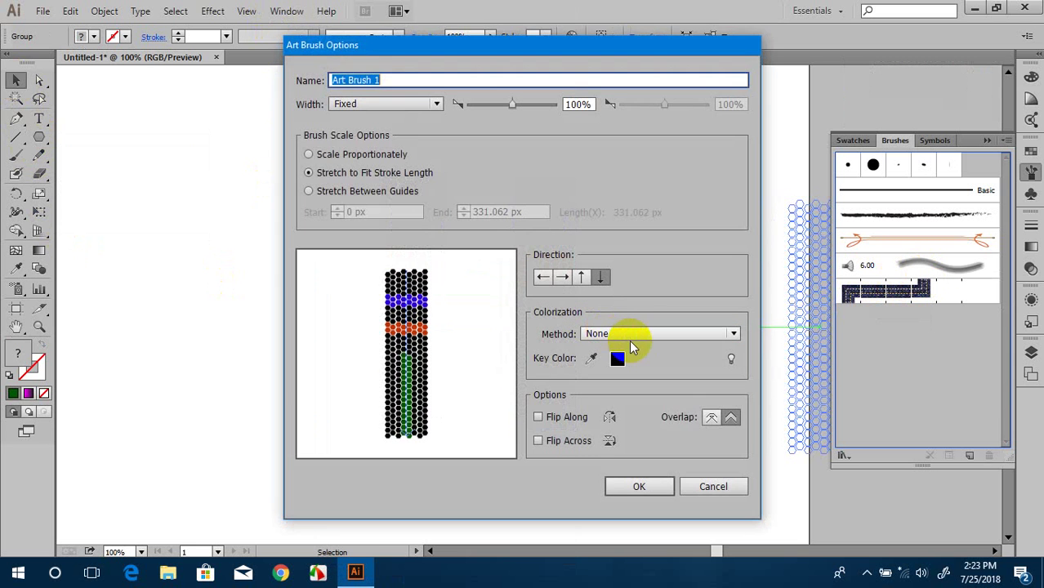
click(629, 335)
click(615, 372)
click(638, 486)
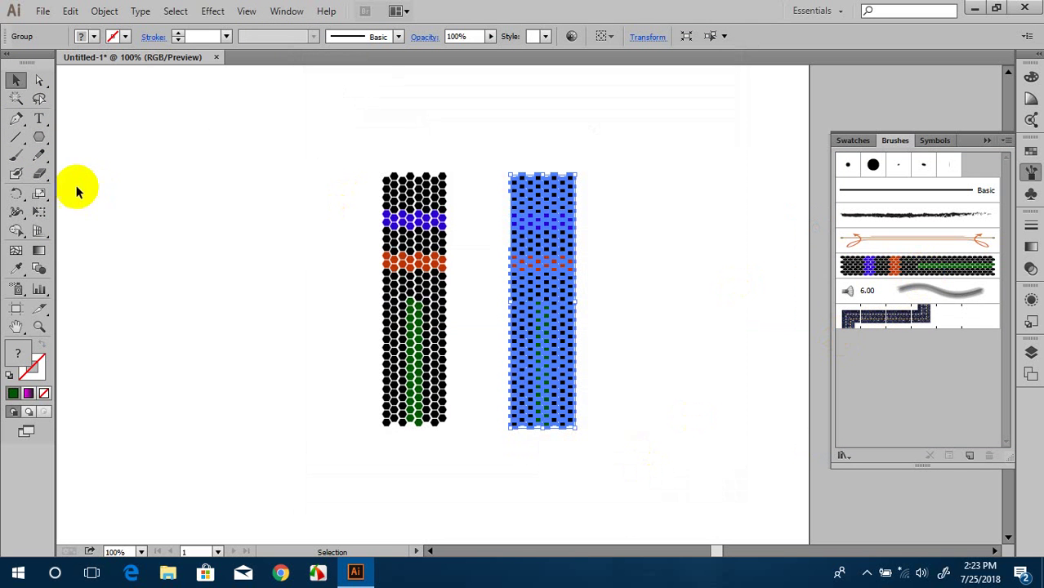
click(17, 155)
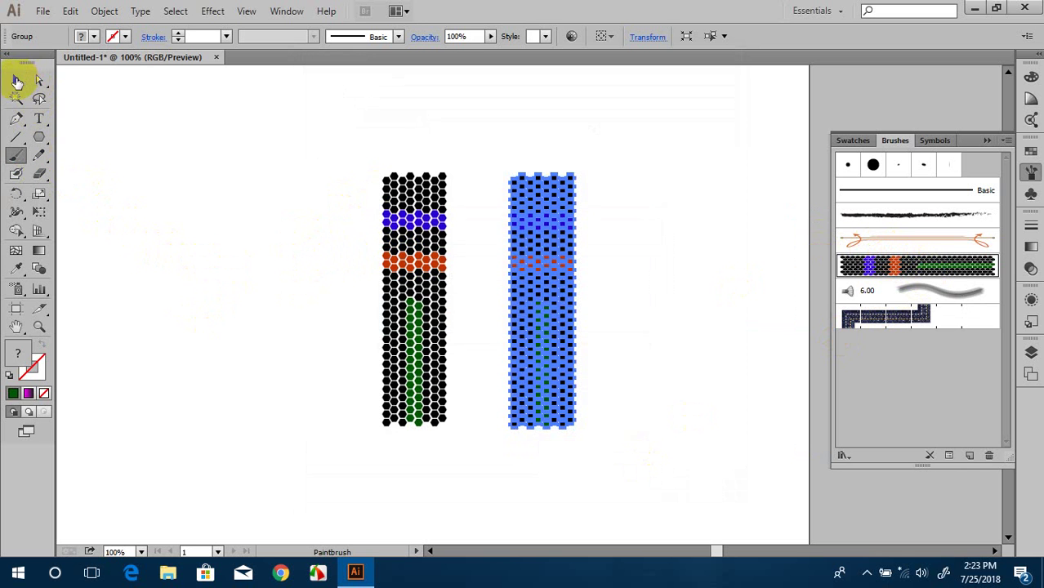
- Try the hexagon brush on the right-hand column, then undo it
click(181, 145)
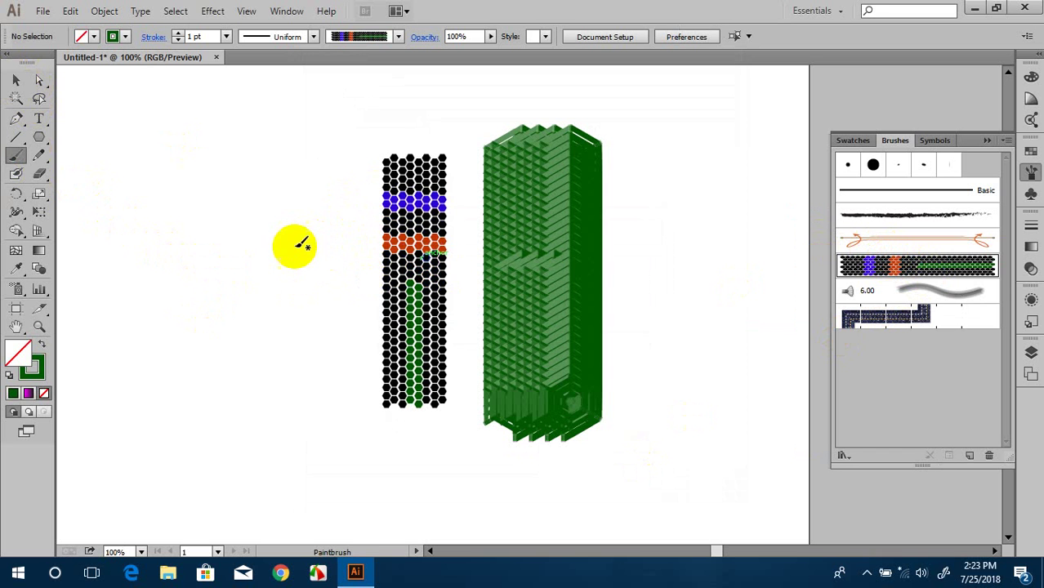
click(16, 80)
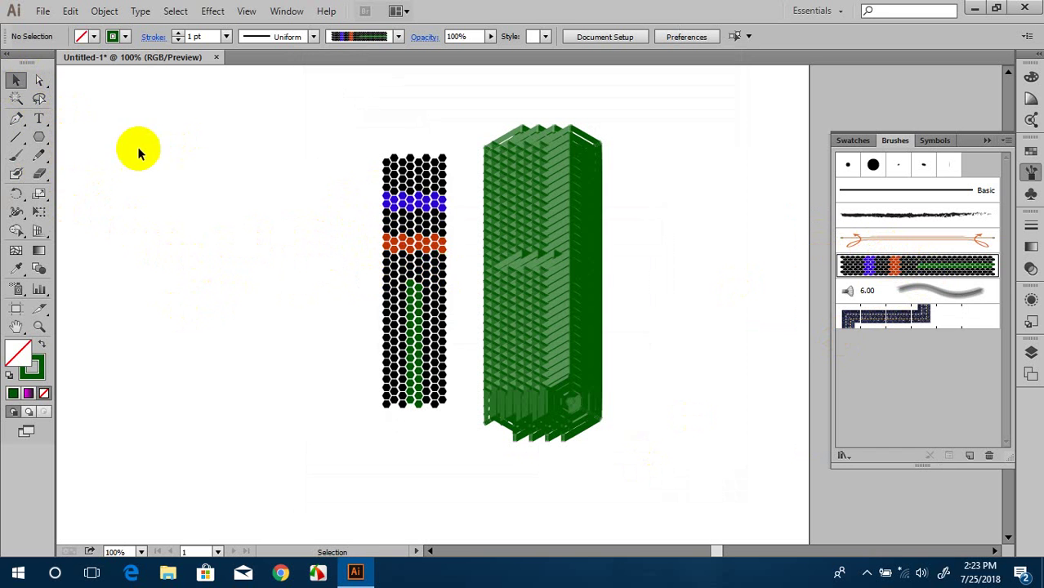
key(ctrl+z)
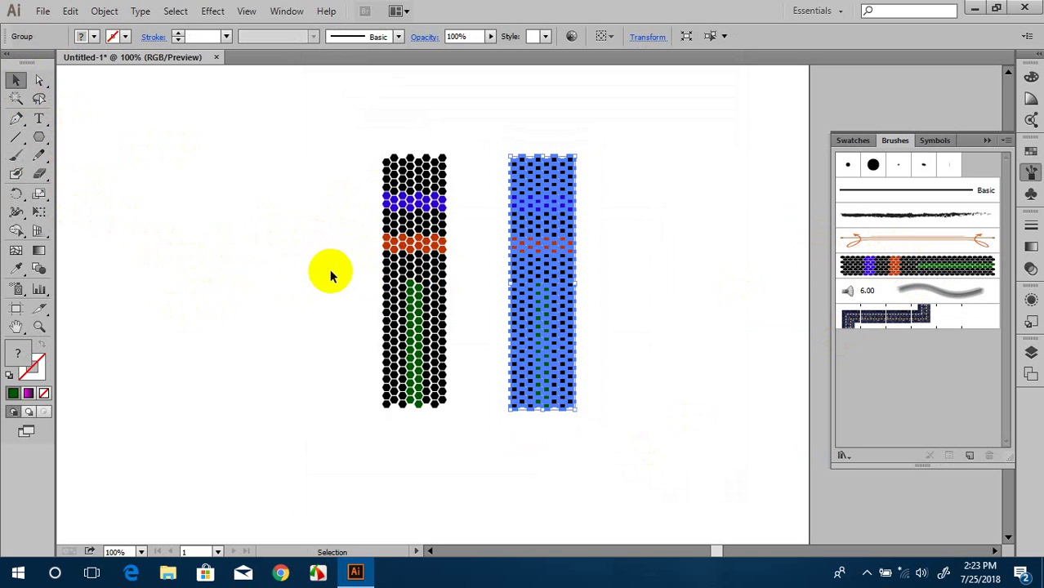
click(15, 155)
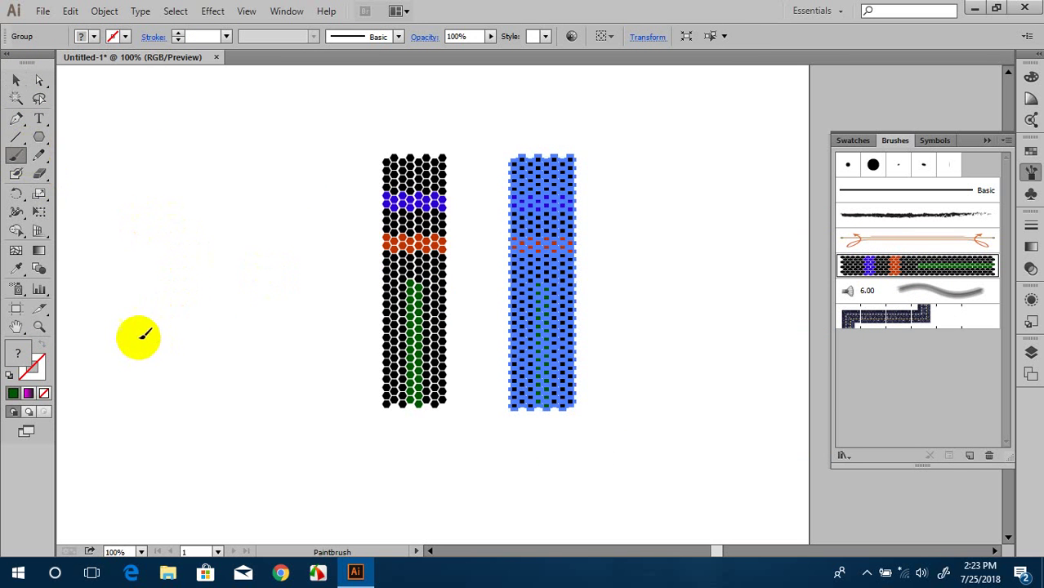
- Paint an S stroke and a long curve above it with the hexagon brush
drag(135, 334, 305, 163)
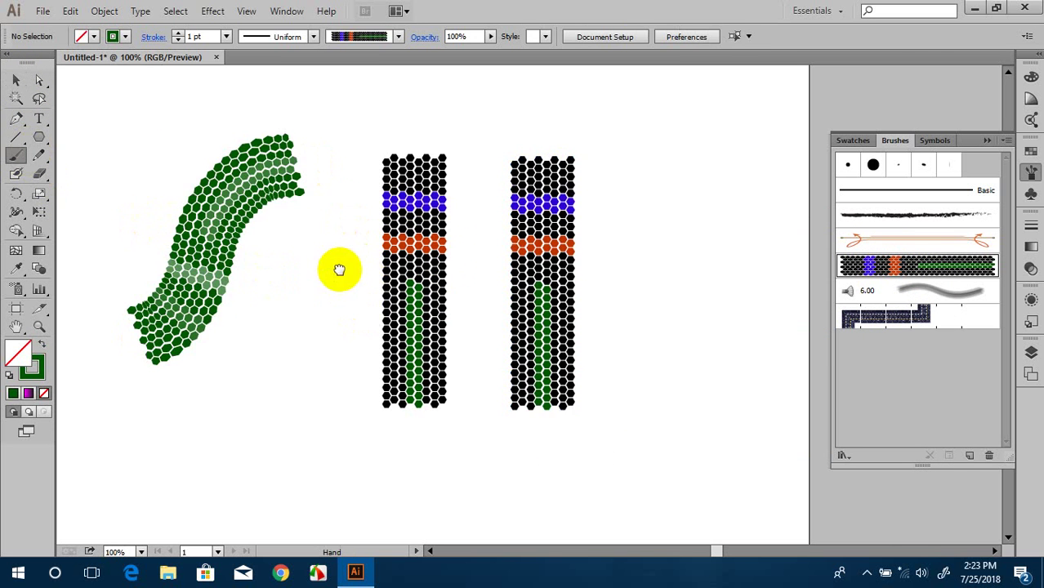
scroll(392, 294, left, 3)
scroll(198, 286, up, 2)
scroll(304, 377, up, 1)
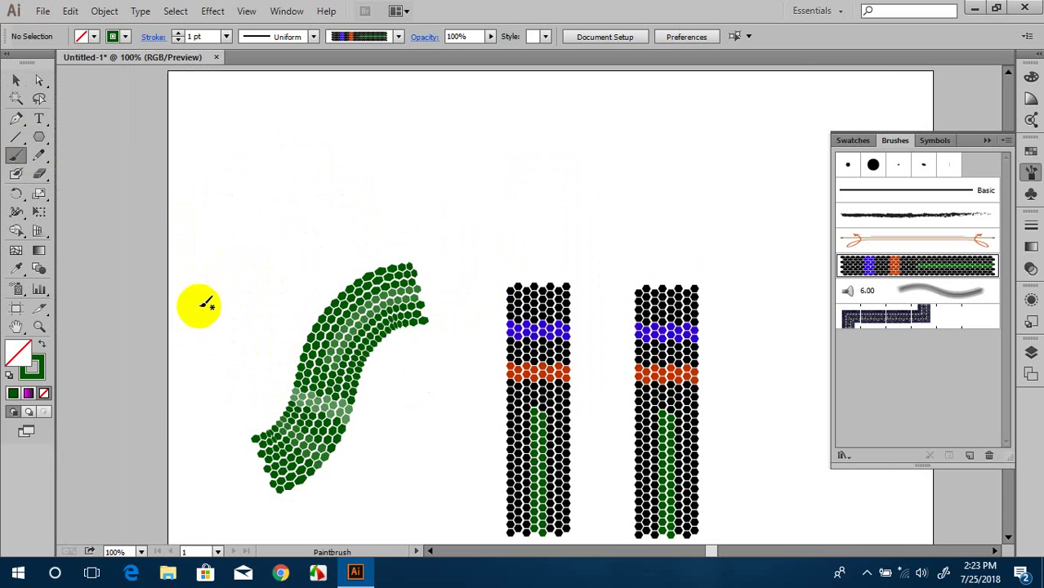
drag(198, 307, 622, 189)
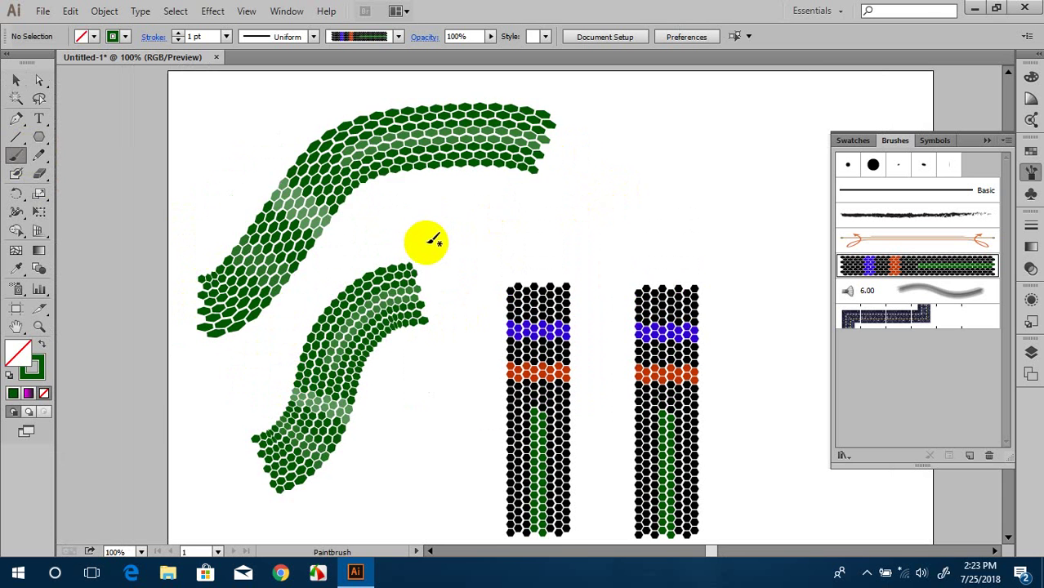
scroll(428, 243, up, 2)
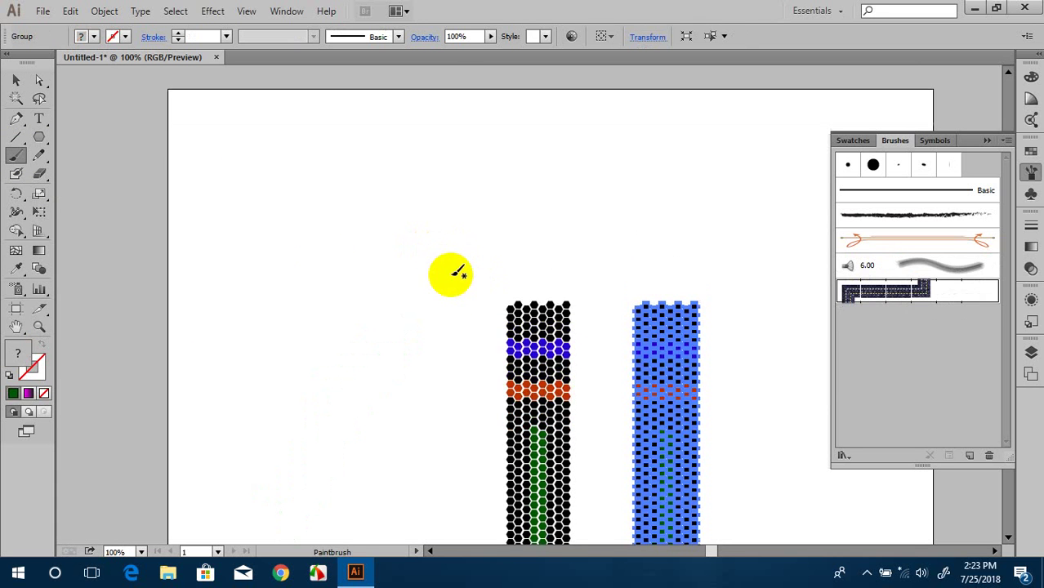
scroll(458, 272, down, 2)
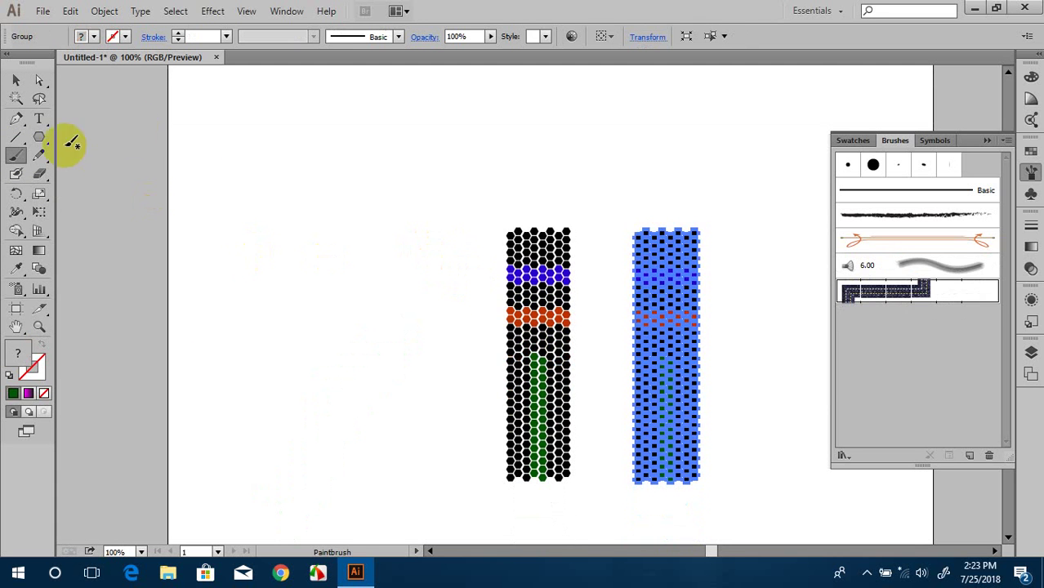
- Delete the duplicate column and draw a tall narrow ellipse left of the hexagons
key(Delete)
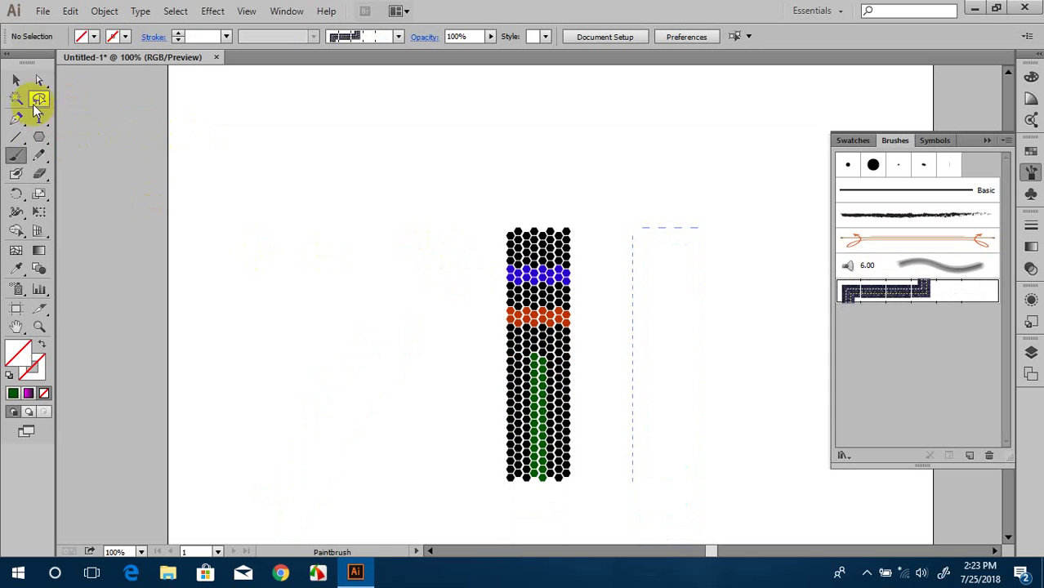
click(17, 81)
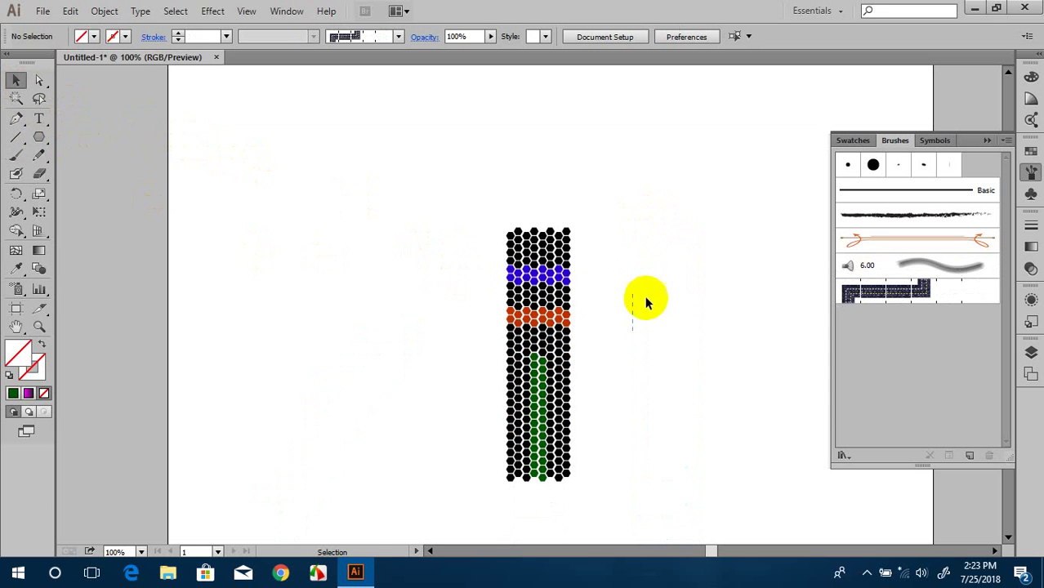
click(37, 138)
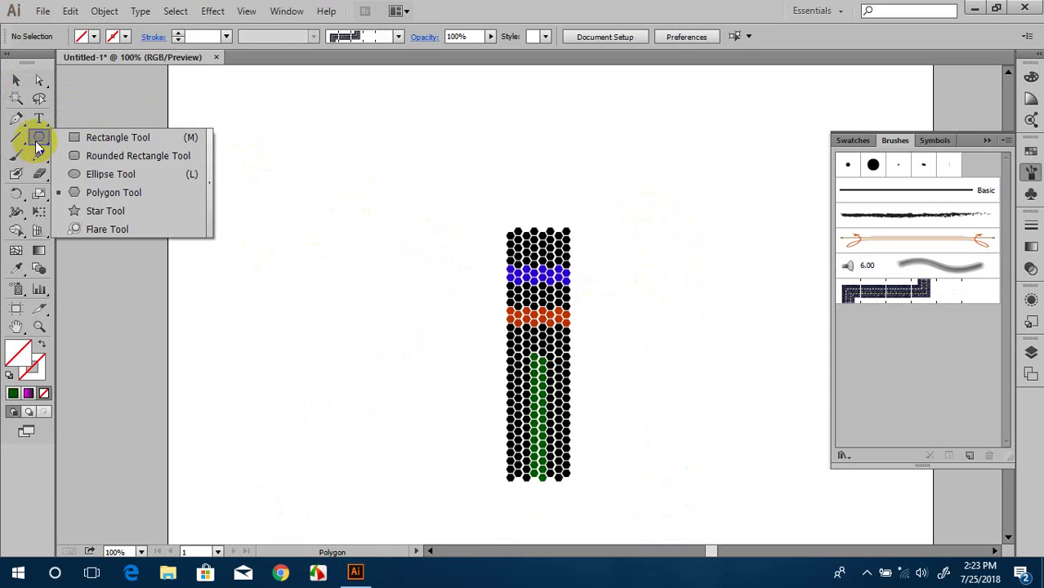
click(111, 174)
scroll(368, 237, down, 2)
drag(420, 180, 454, 439)
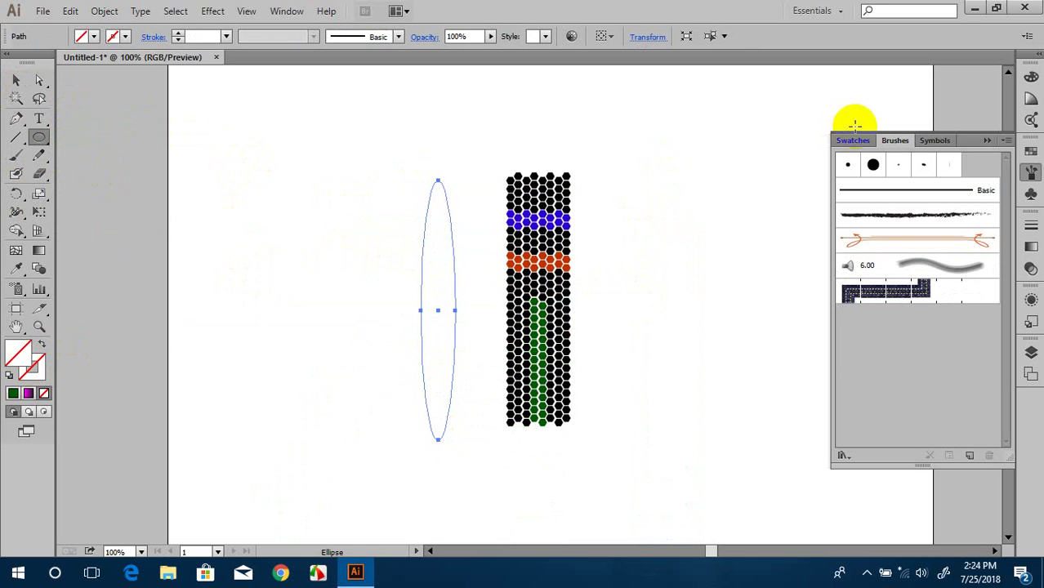
- Fill the ellipse black and convert its top and bottom anchors to sharp points
click(1030, 77)
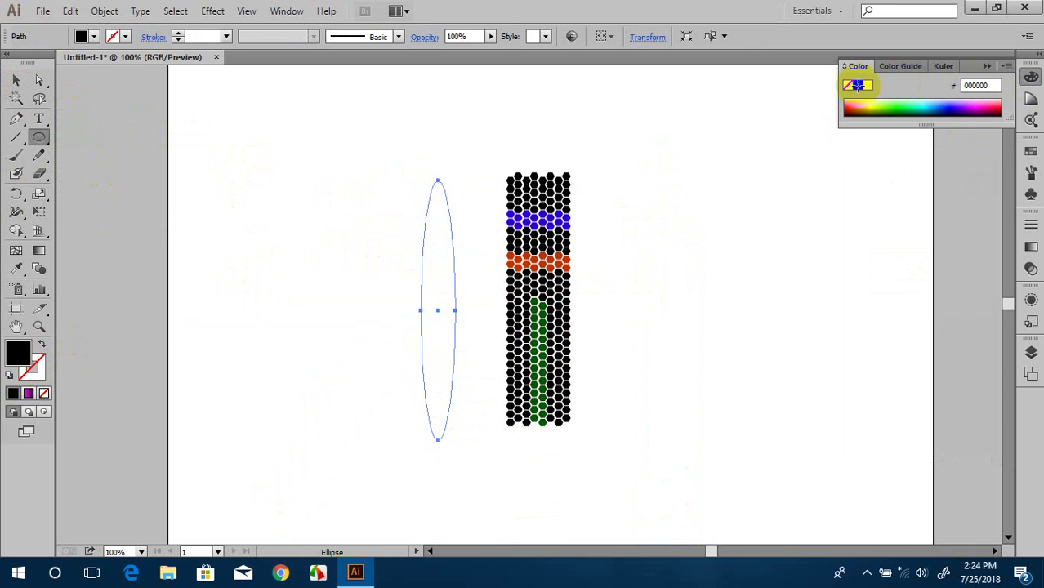
click(856, 85)
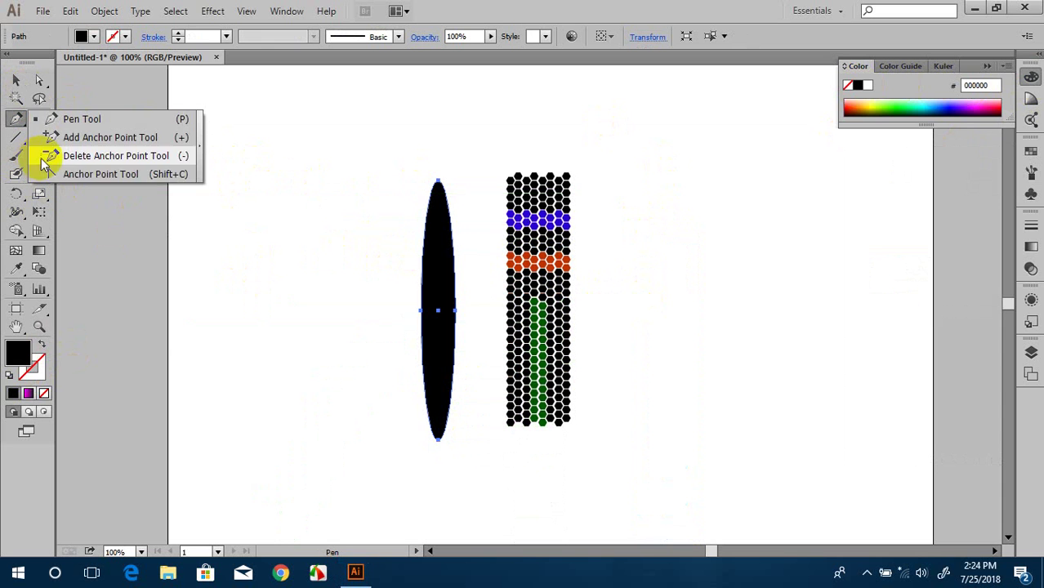
drag(12, 129, 52, 174)
drag(427, 218, 440, 187)
click(438, 183)
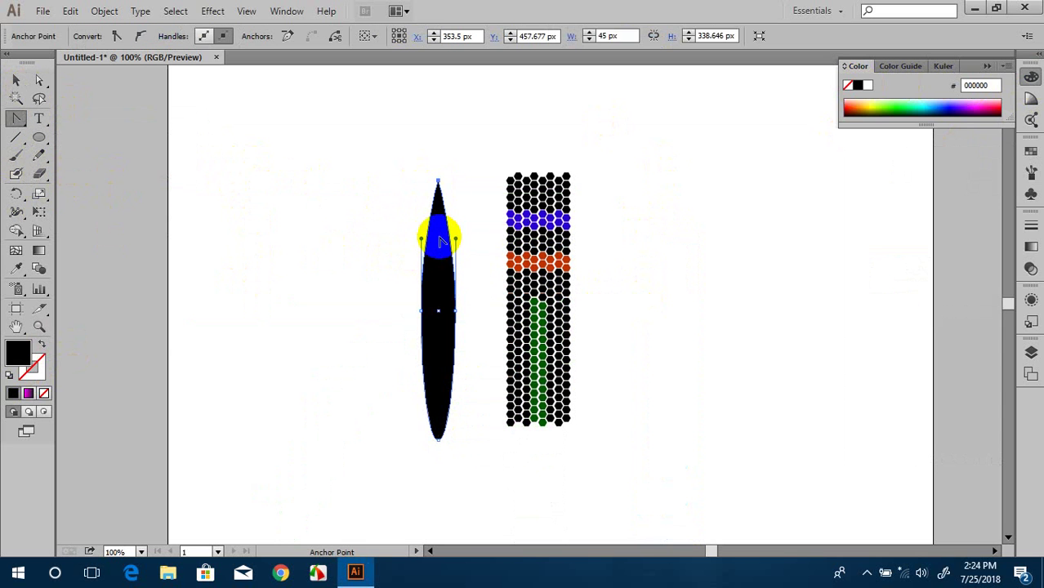
click(438, 441)
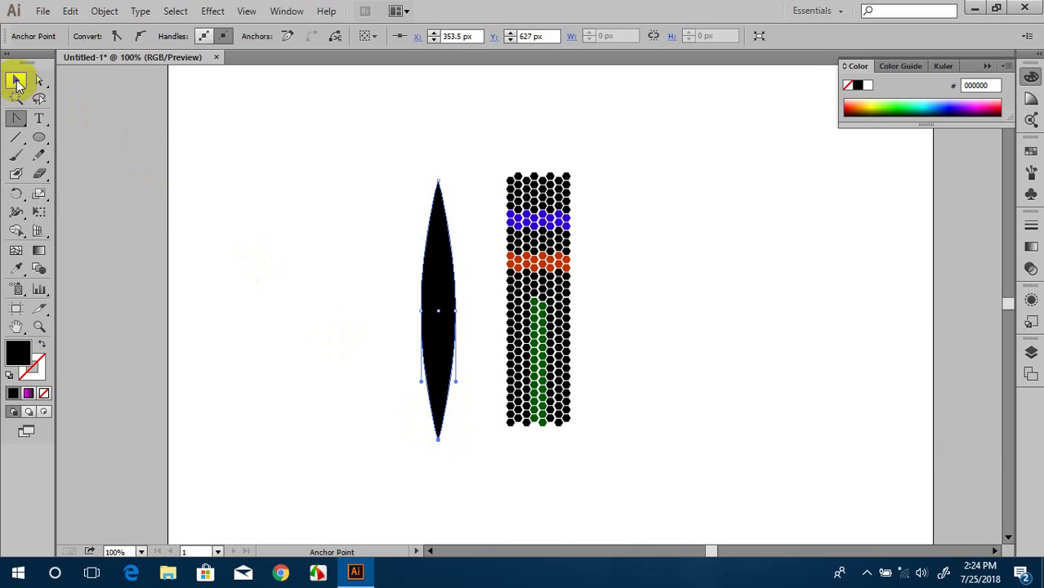
- Deselect the leaf, zoom in, and select the hexagon column
click(17, 82)
click(479, 174)
key(ctrl+plus)
mouse_move(442, 133)
mouse_down()
mouse_move(559, 329)
mouse_move(539, 351)
mouse_up()
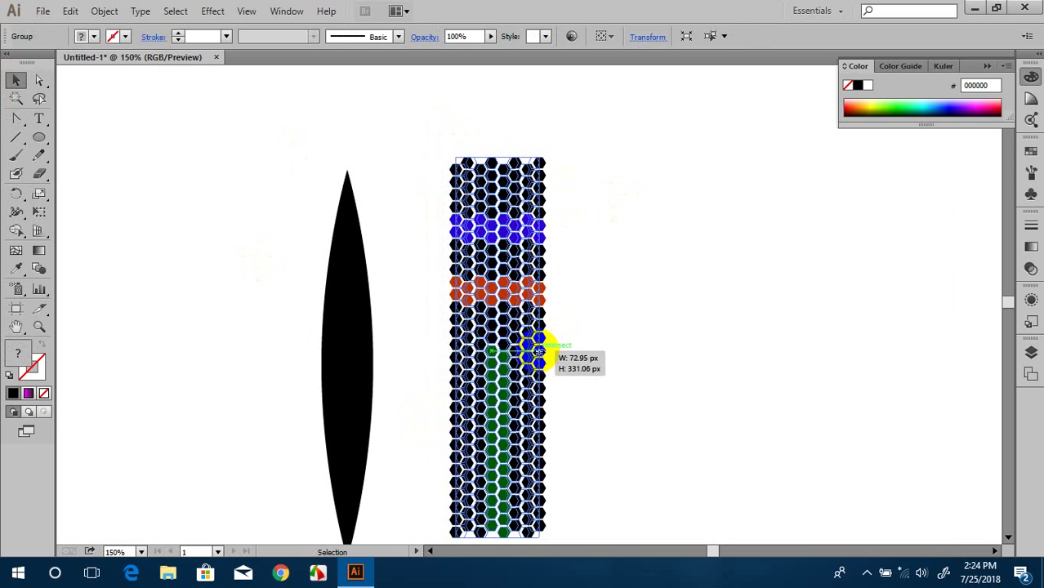
- Move the leaf shape over the hexagon column, shrinking and centring it
click(605, 327)
scroll(606, 327, down, 2)
mouse_move(350, 261)
mouse_down()
mouse_move(390, 269)
mouse_move(498, 260)
mouse_up()
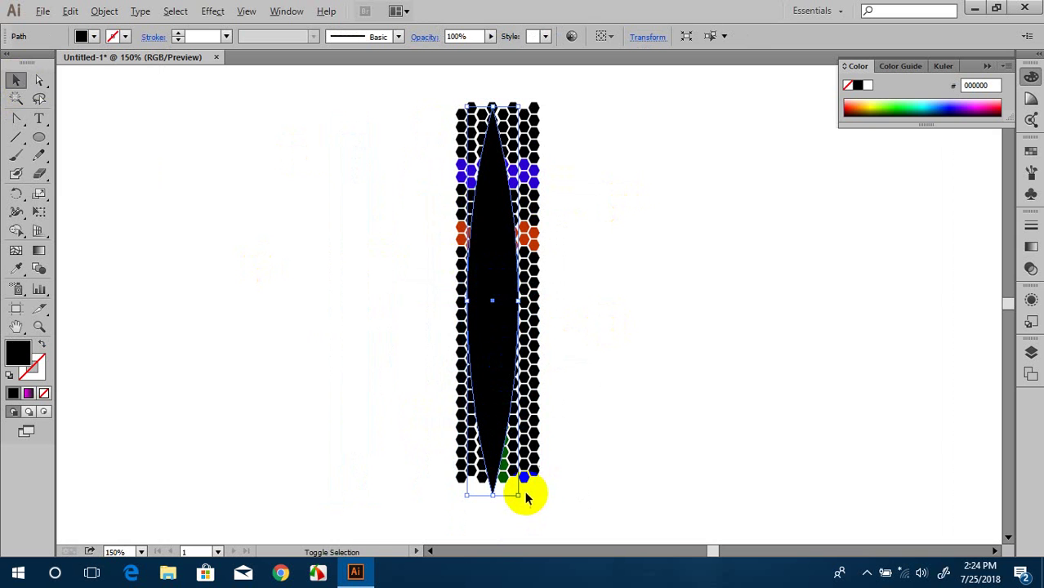
drag(519, 496, 503, 476)
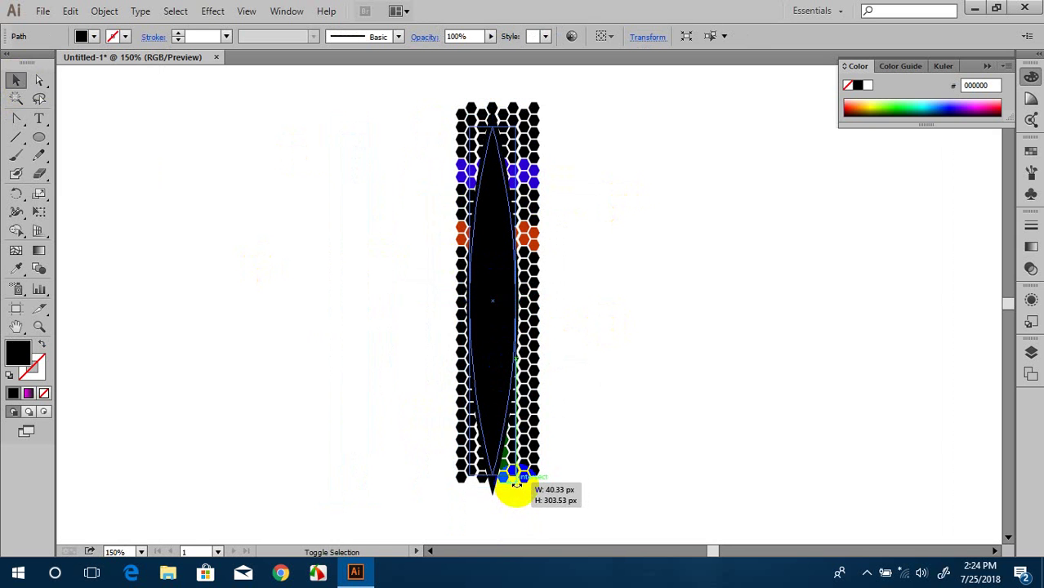
drag(497, 404, 500, 393)
scroll(500, 393, up, 1)
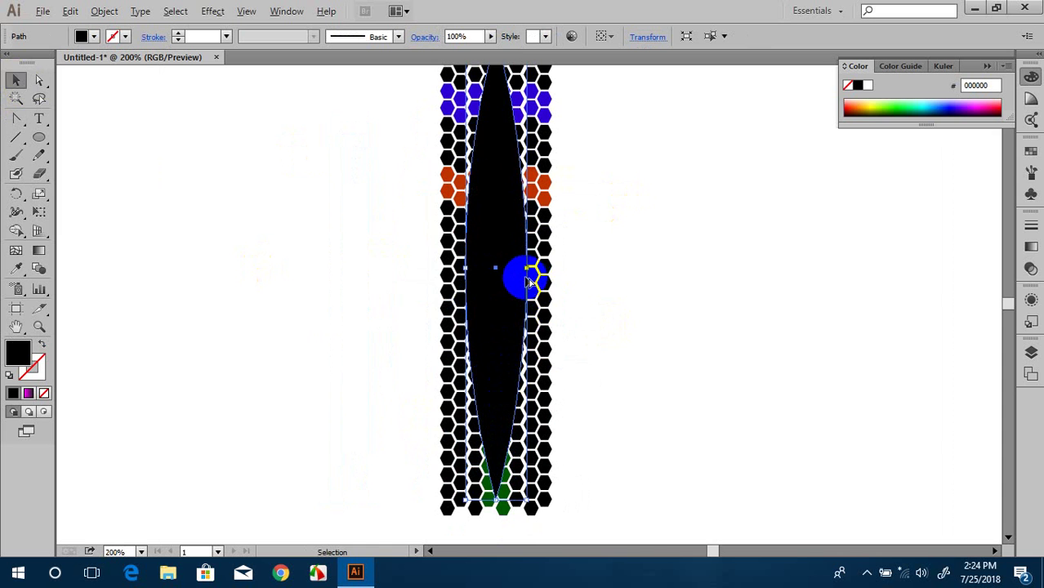
drag(529, 276, 537, 274)
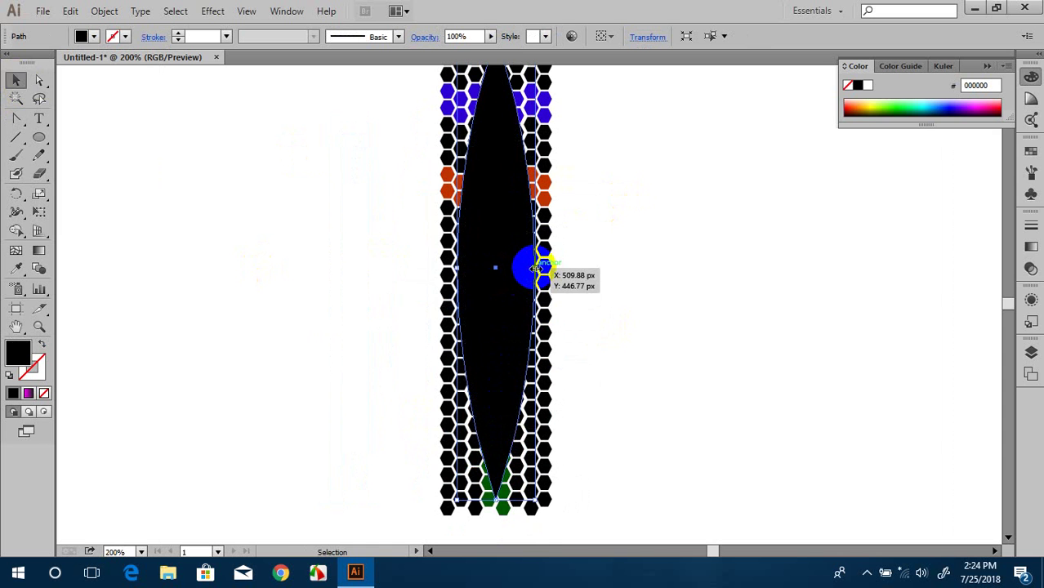
scroll(543, 300, up, 1)
- Clip the hexagon column to the leaf shape with a clipping mask
drag(379, 147, 637, 418)
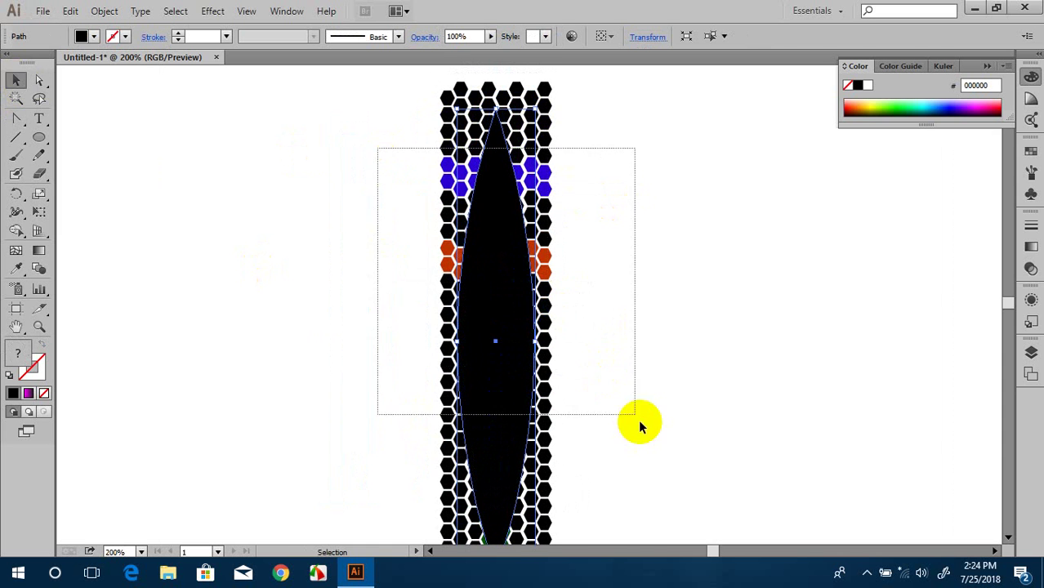
right_click(491, 295)
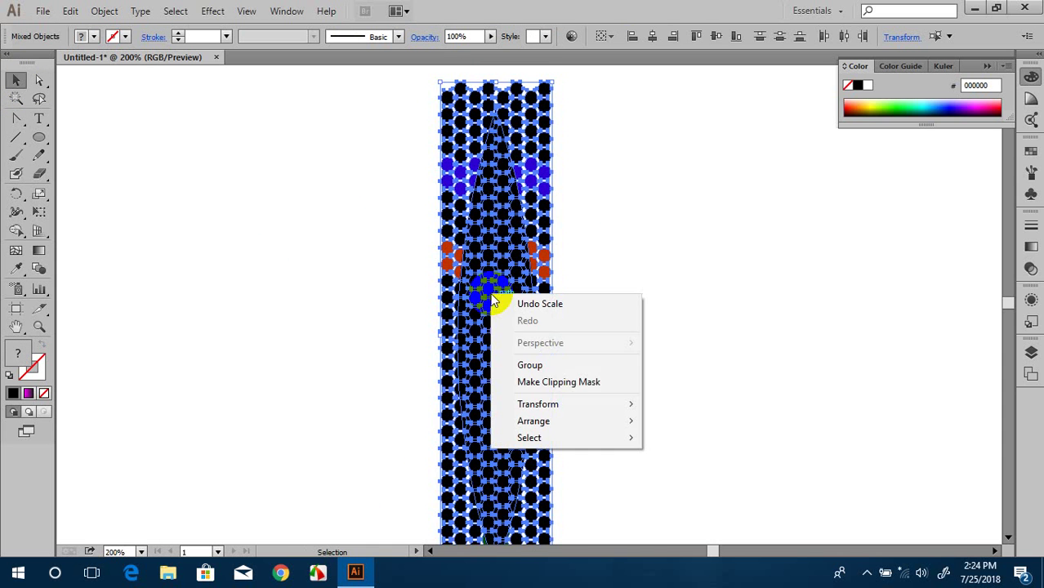
click(540, 384)
click(624, 340)
scroll(627, 348, down, 1)
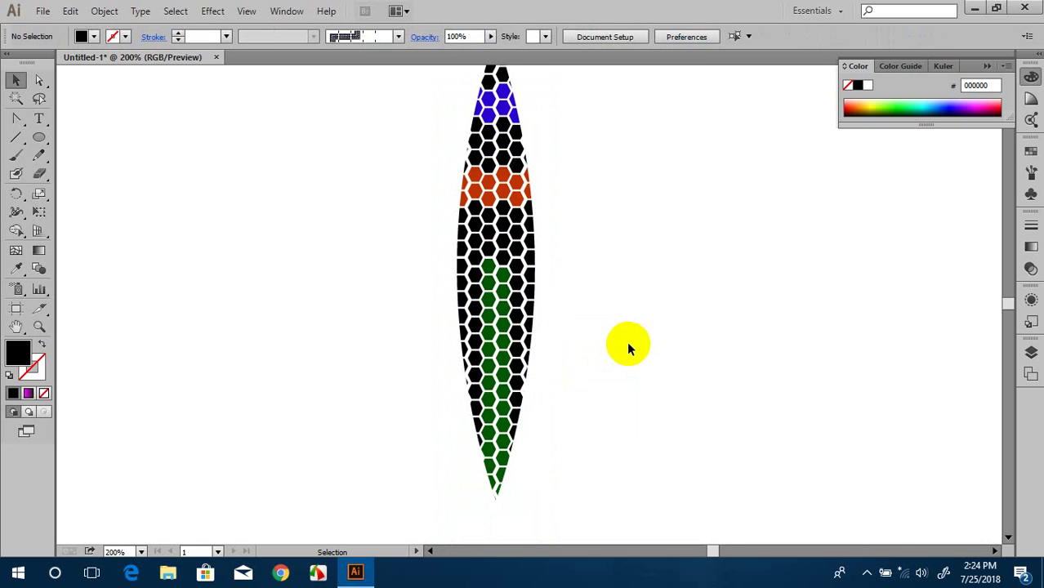
scroll(627, 341, down, 2)
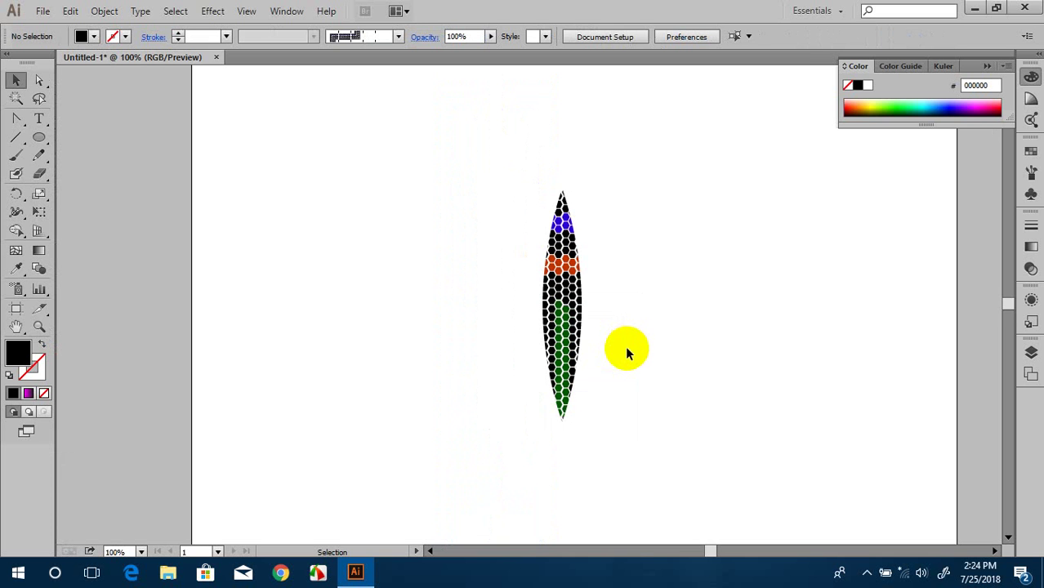
- Make the honeycomb leaf a new Art Brush with Tints colorization
click(287, 11)
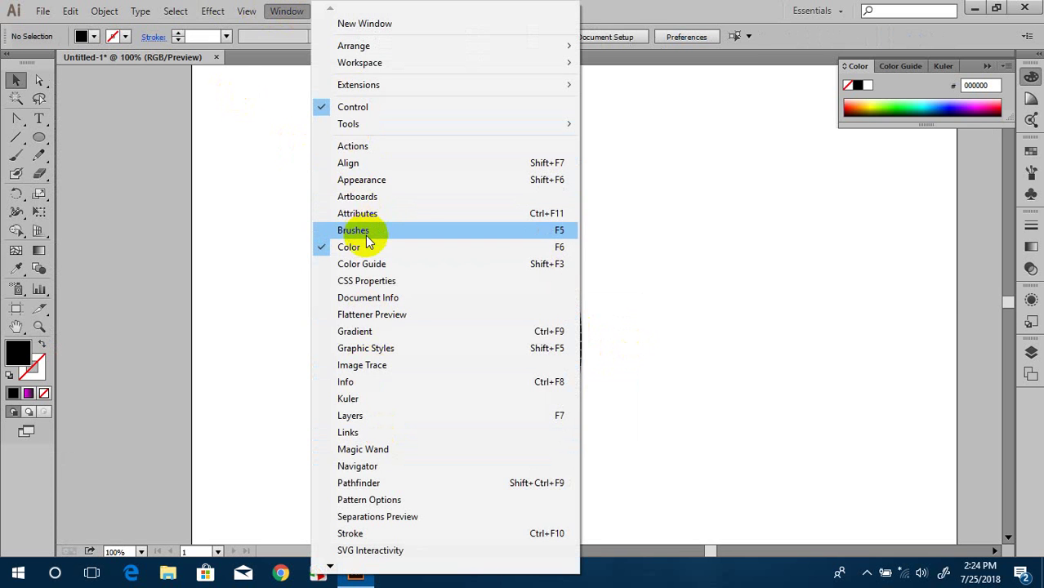
click(365, 232)
drag(559, 308, 898, 272)
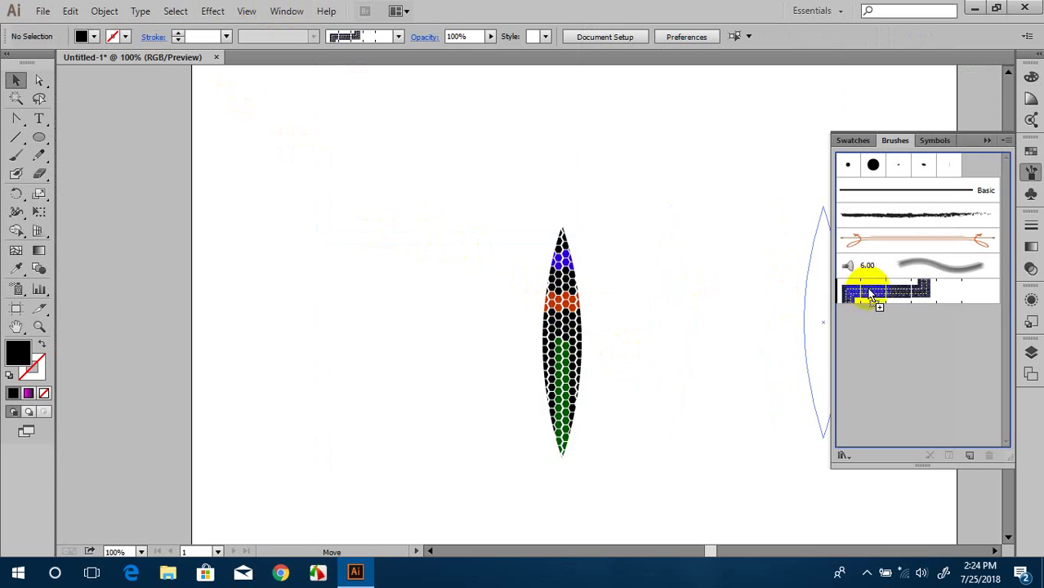
click(556, 275)
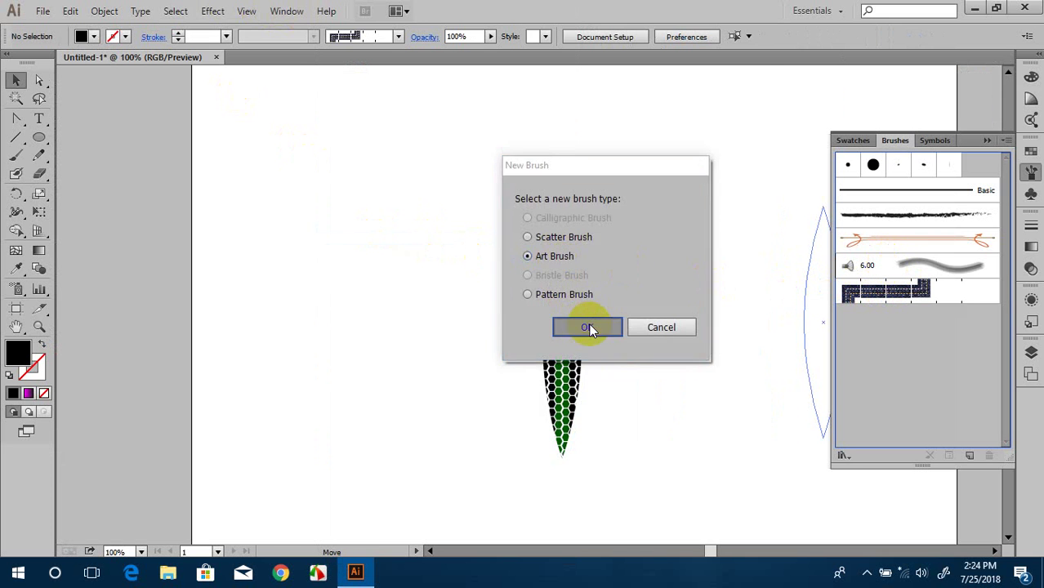
click(587, 324)
click(610, 335)
click(608, 368)
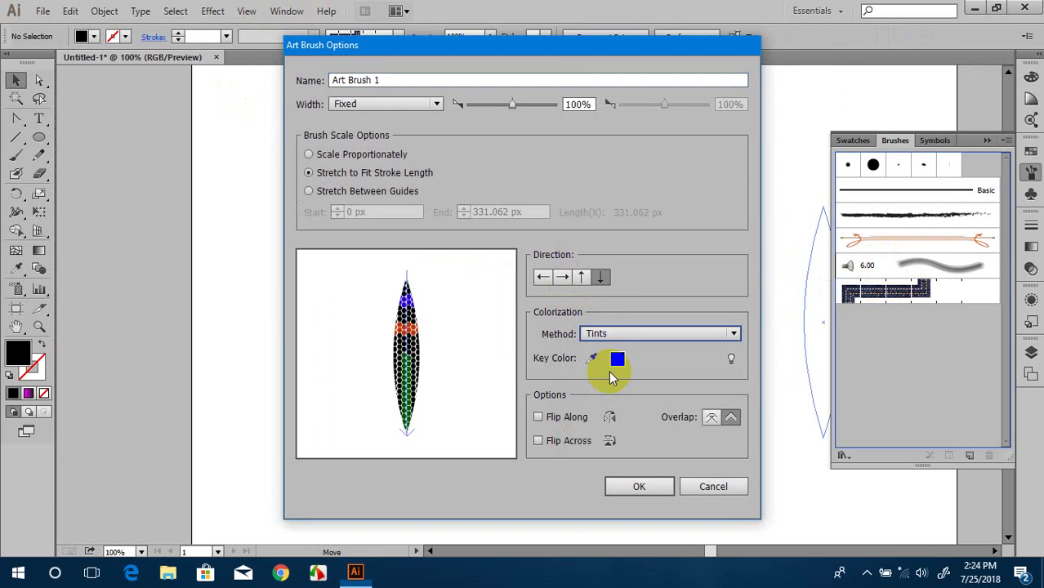
click(635, 483)
- Delete the original honeycomb leaf artwork from the artboard
alt+scroll(634, 439, down, 1)
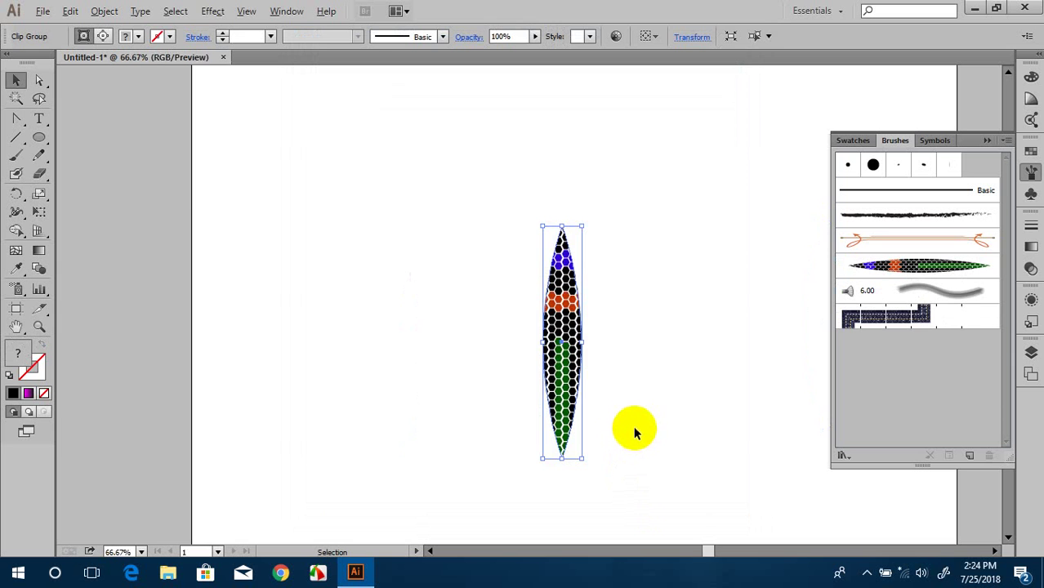
alt+scroll(628, 421, down, 1)
key(Delete)
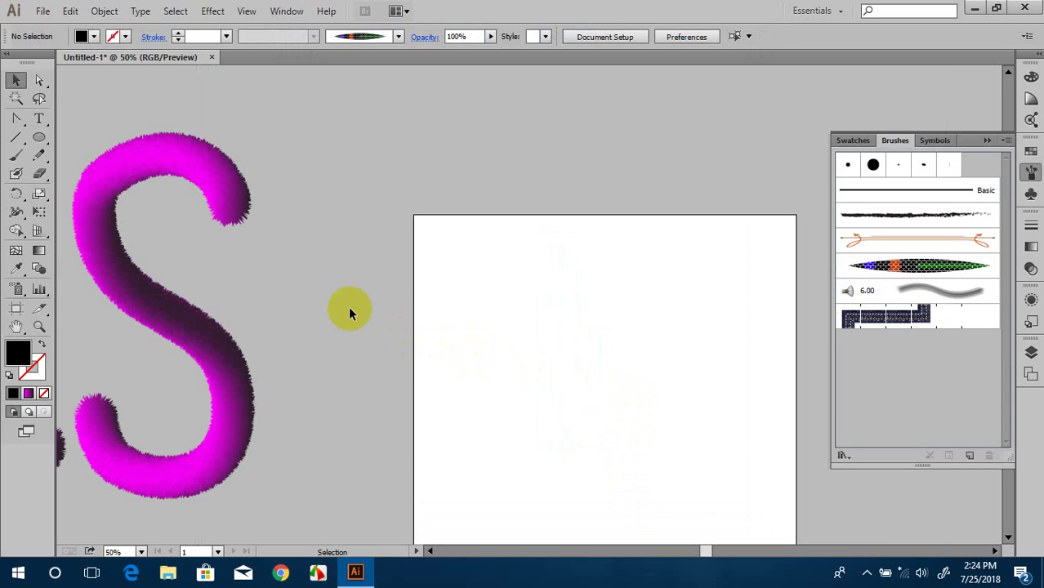
- Draw an S path with the Pencil and apply the Art Brush 1 leaf brush to it
click(38, 155)
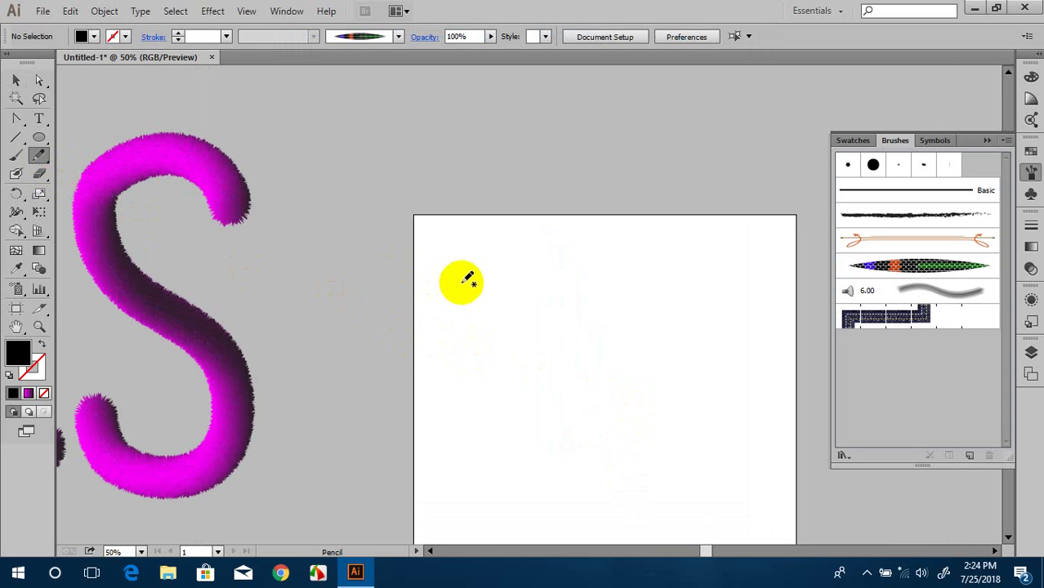
scroll(462, 280, down, 2)
scroll(462, 281, right, 2)
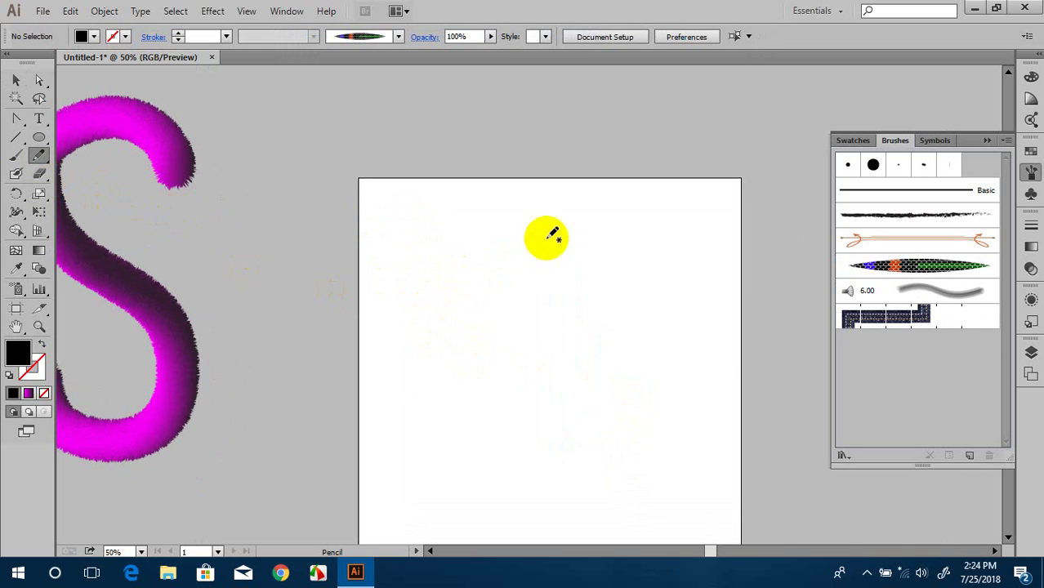
drag(570, 245, 498, 405)
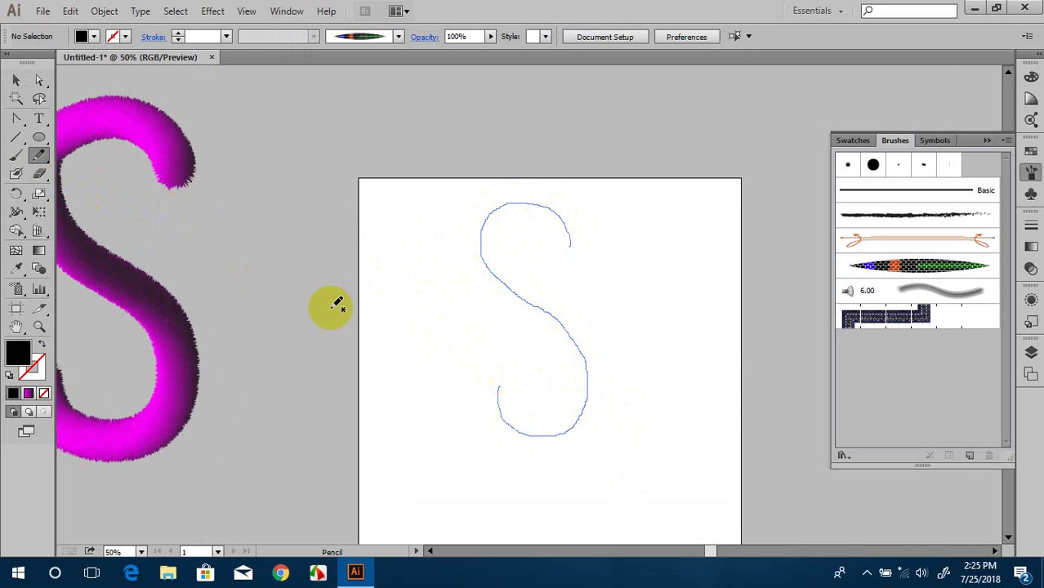
click(16, 79)
drag(531, 233, 640, 350)
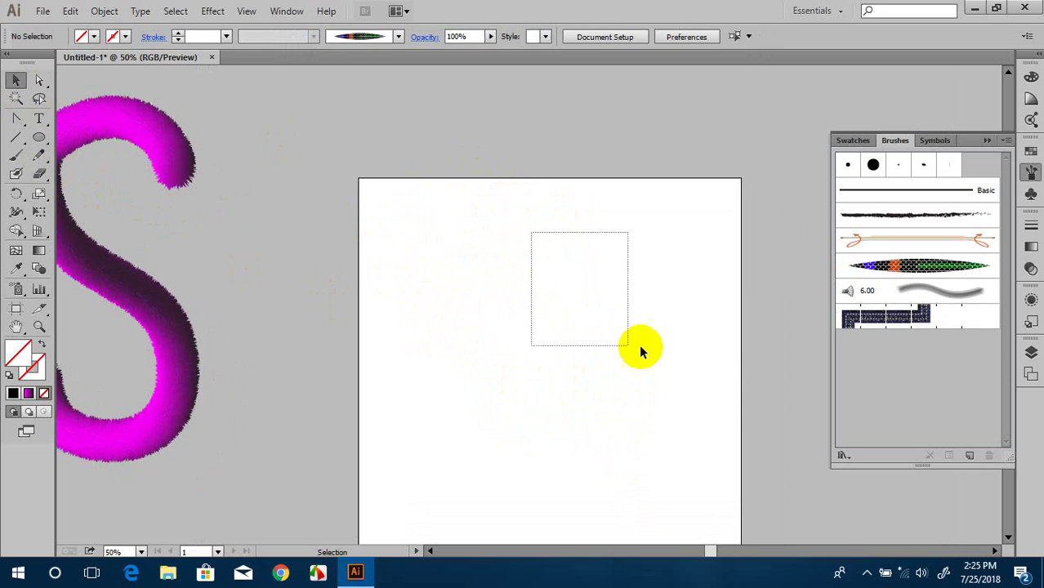
click(901, 269)
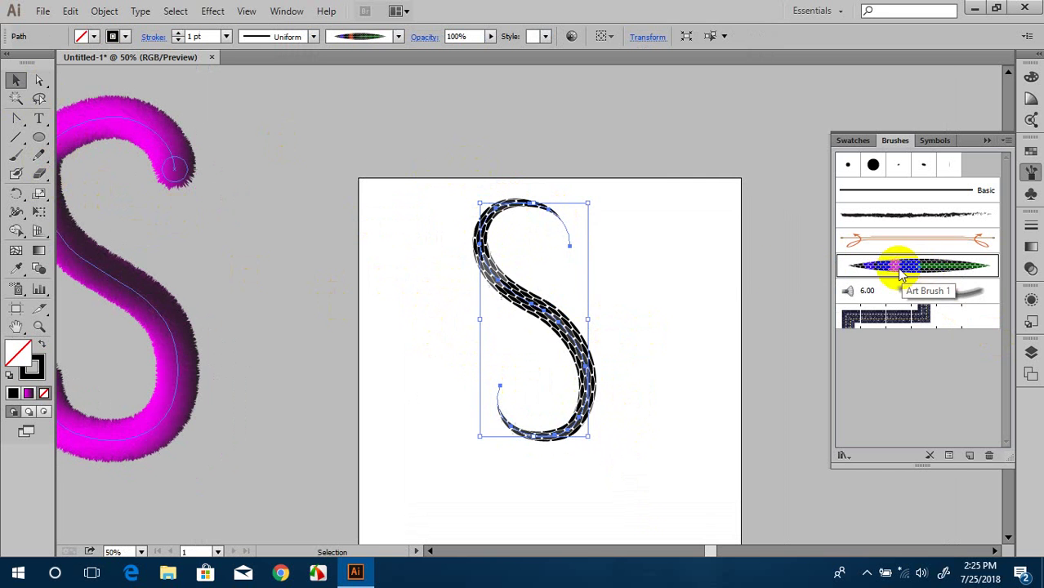
click(678, 263)
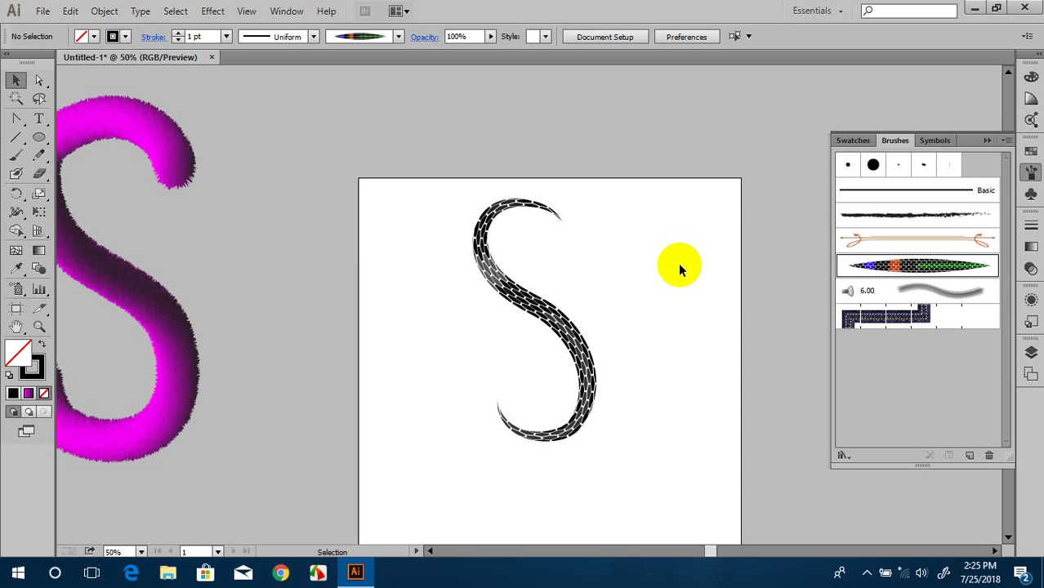
click(15, 155)
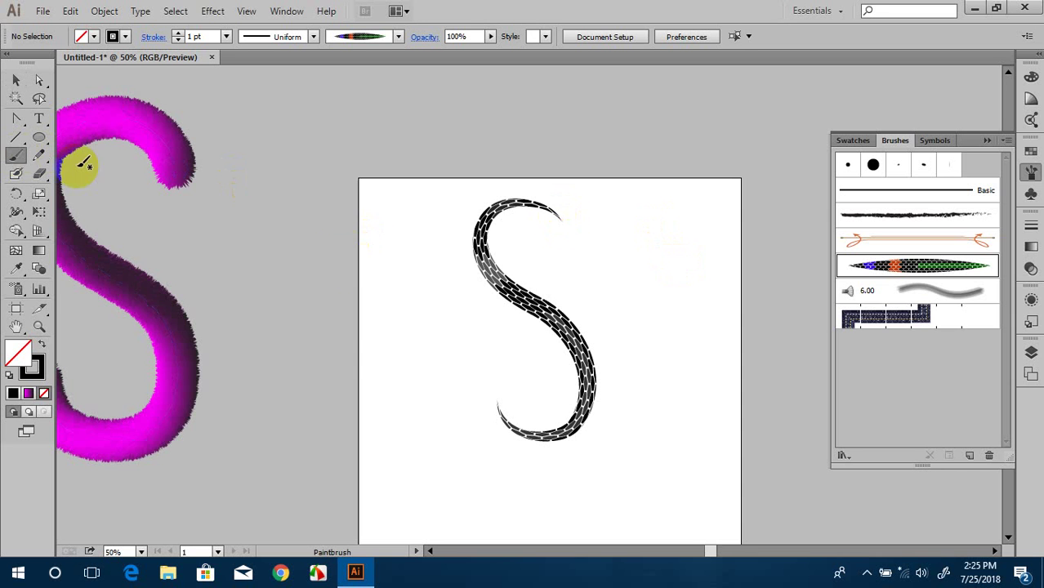
mouse_move(435, 236)
mouse_down()
mouse_move(416, 196)
mouse_move(439, 411)
mouse_up()
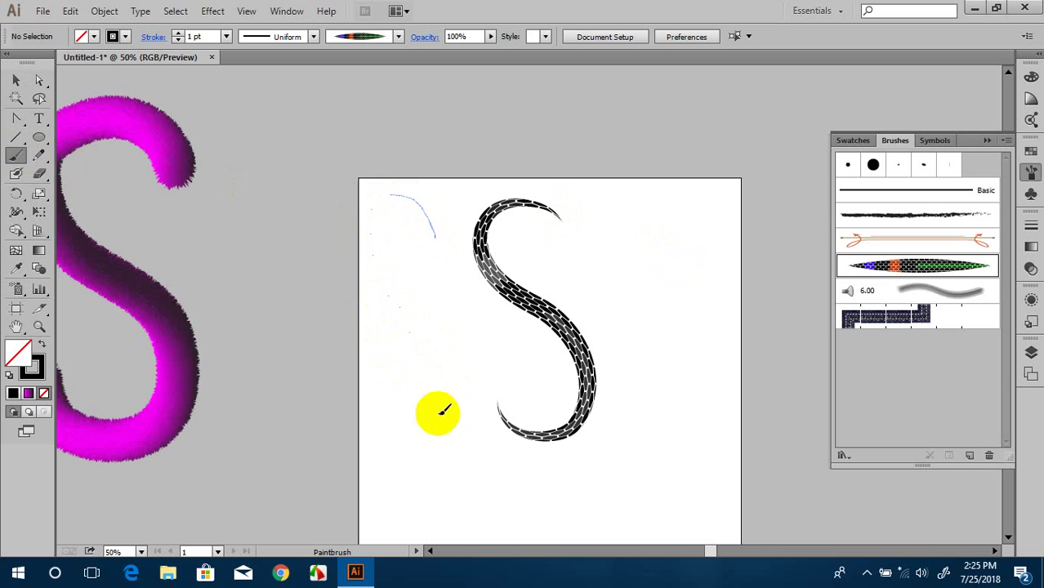
drag(441, 410, 392, 342)
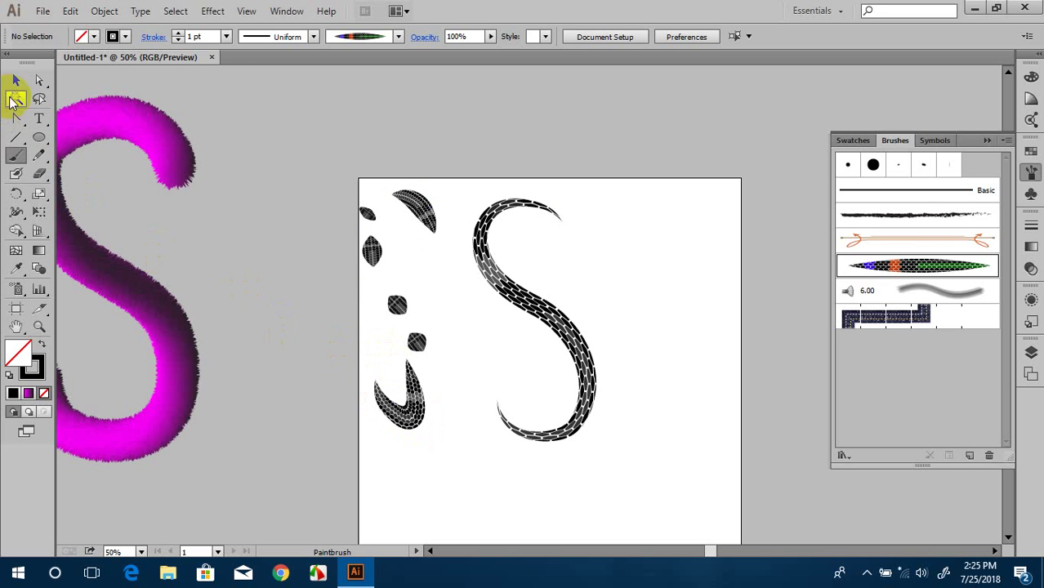
click(15, 80)
drag(319, 203, 450, 473)
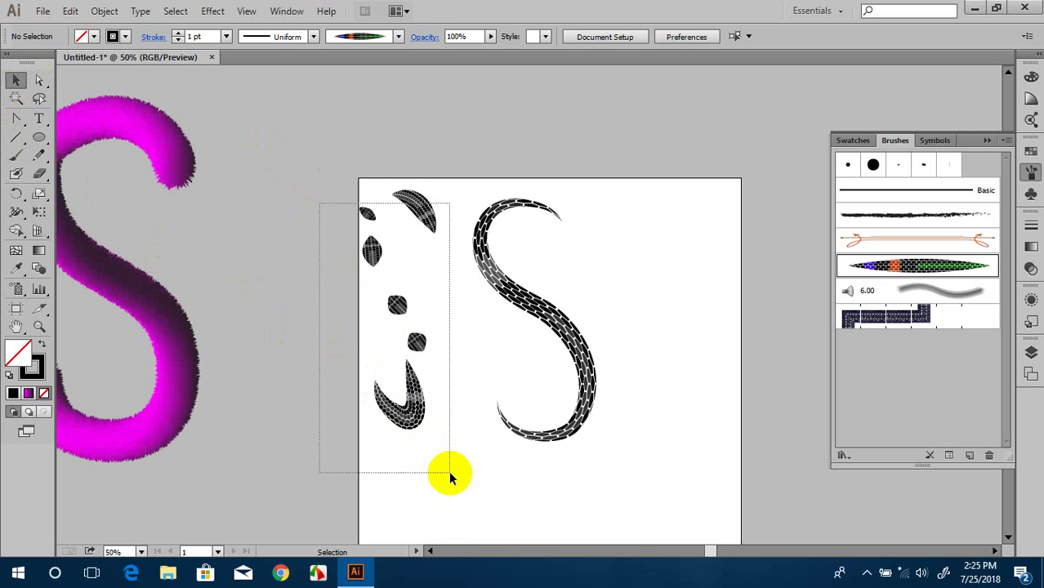
key(Delete)
click(16, 155)
scroll(409, 350, down, 3)
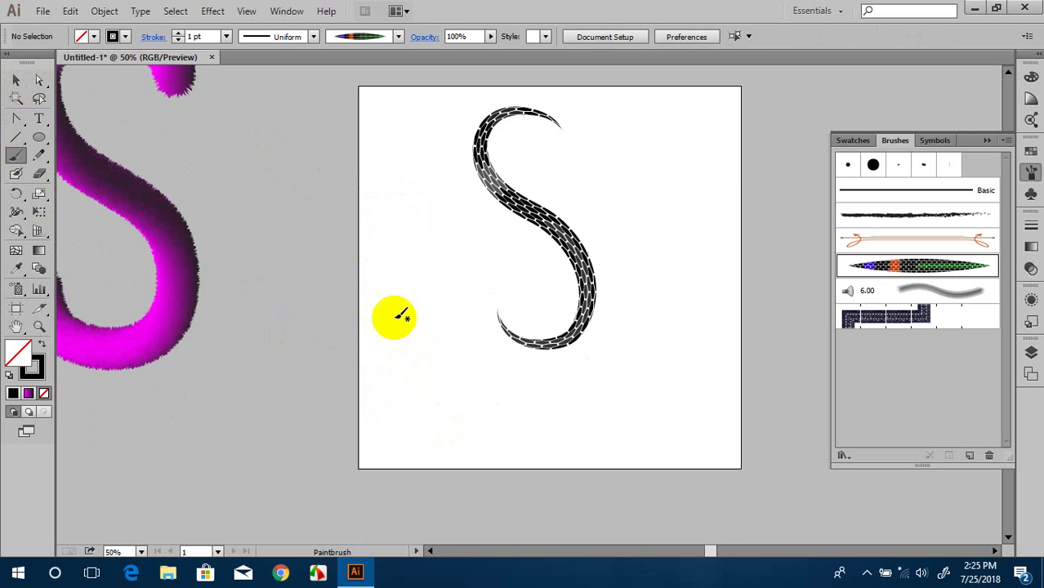
scroll(385, 303, up, 2)
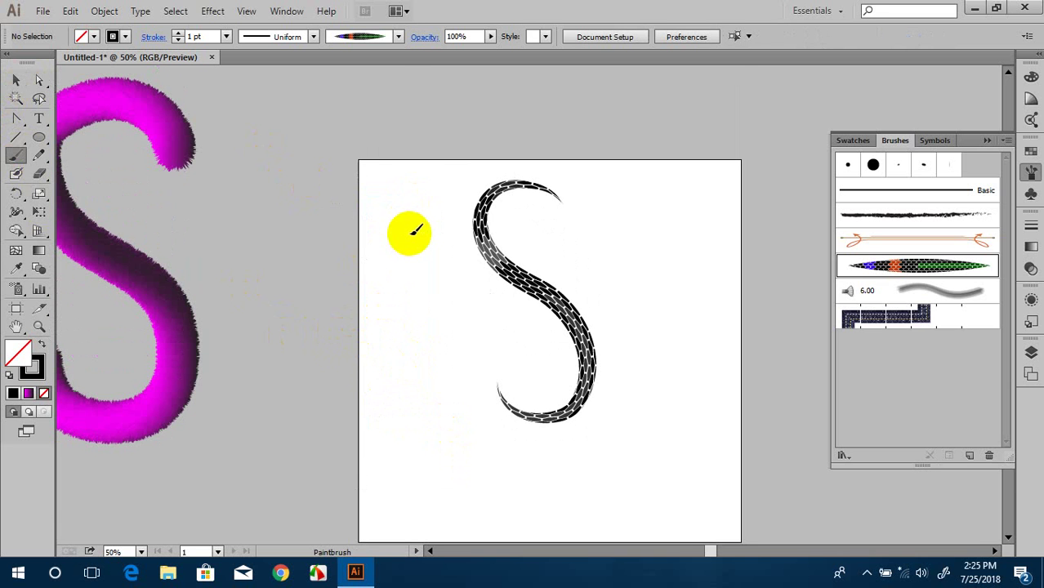
drag(409, 216, 423, 223)
key(v)
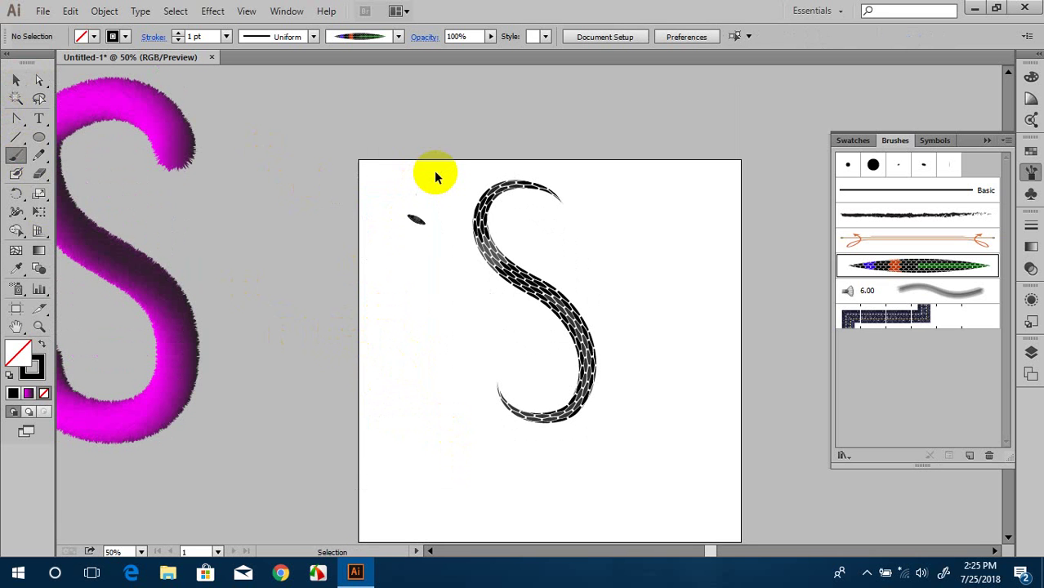
key(ctrl+z)
key(b)
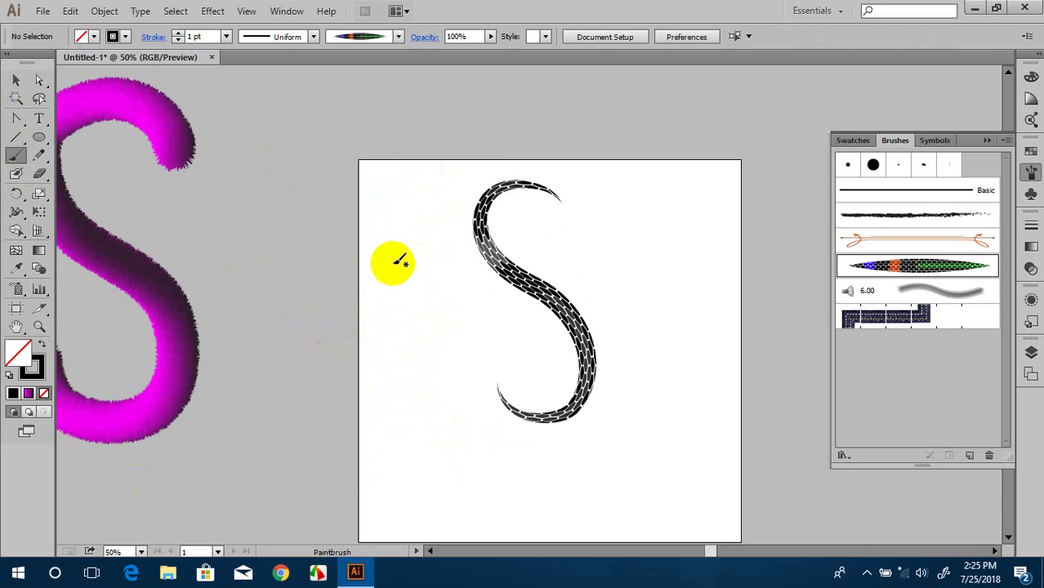
drag(399, 259, 437, 205)
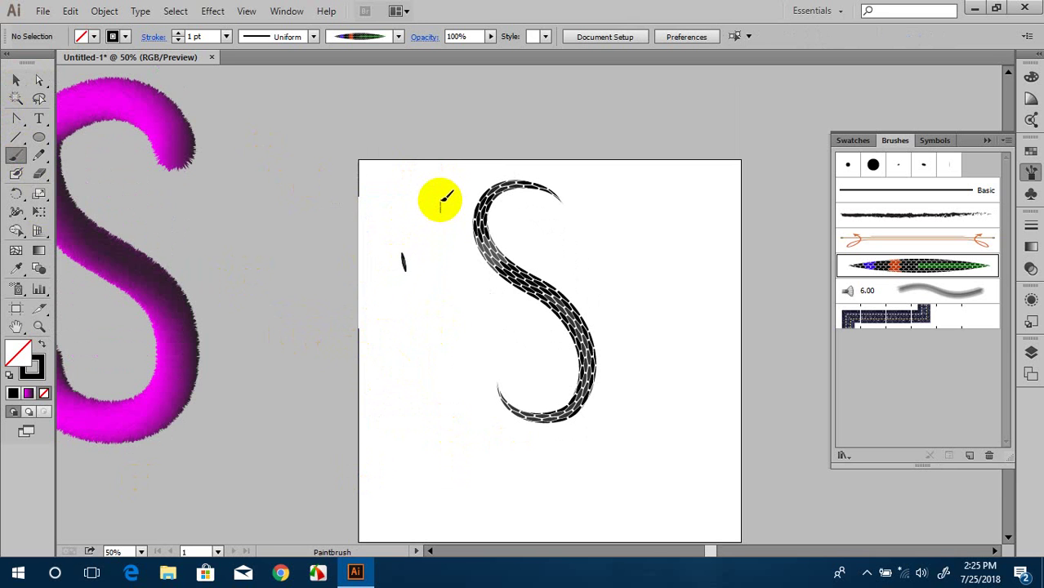
key(ctrl+z)
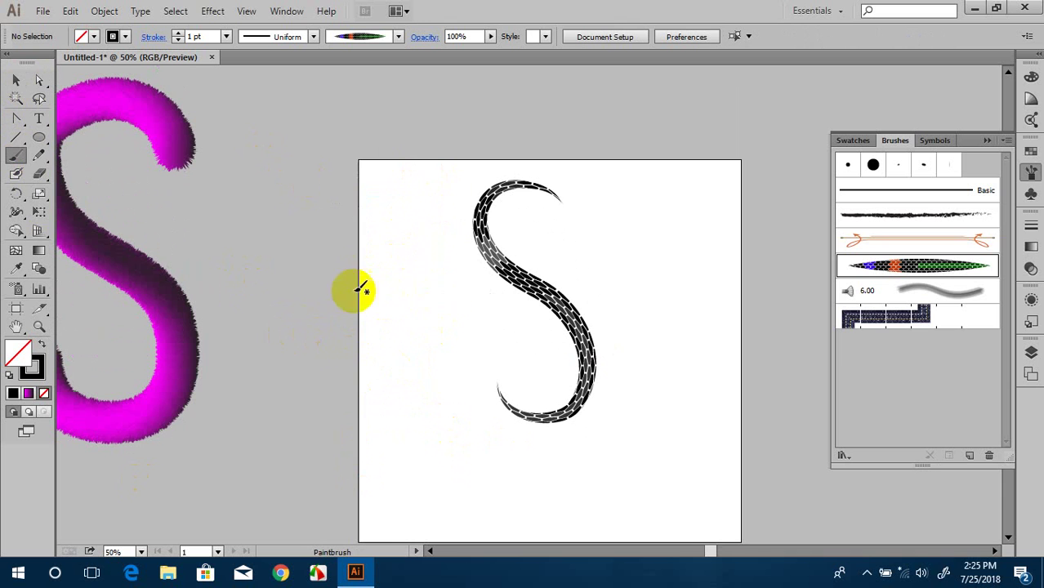
drag(281, 234, 454, 128)
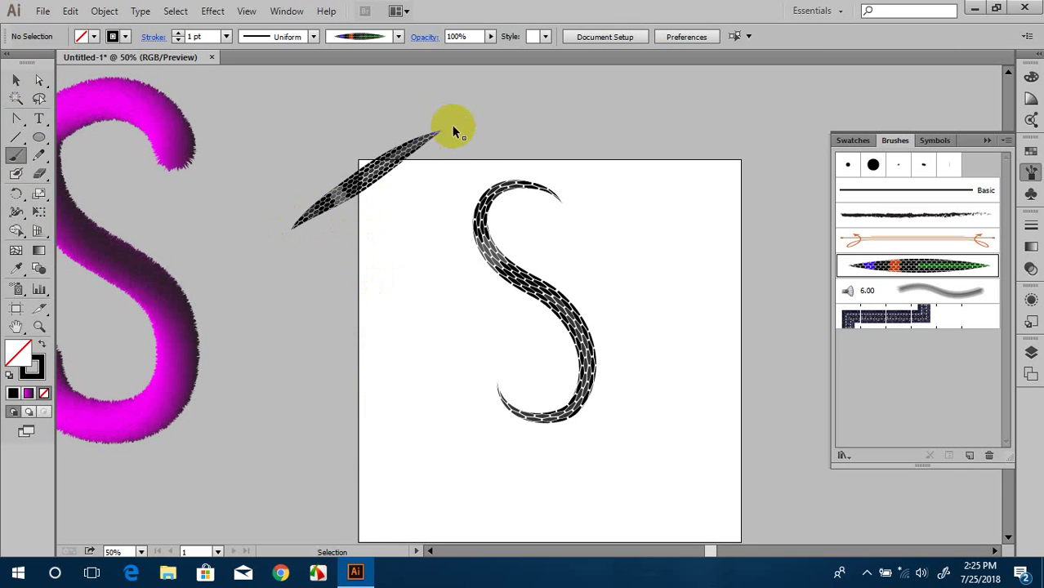
key(ctrl+z)
mouse_move(300, 241)
mouse_down()
mouse_move(324, 254)
mouse_move(351, 155)
mouse_up()
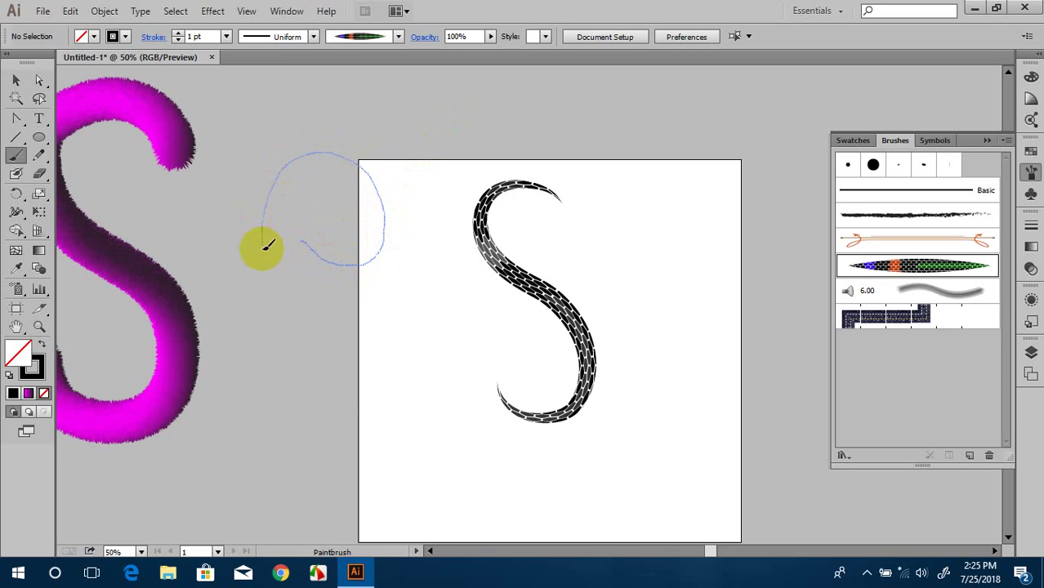
drag(351, 155, 425, 352)
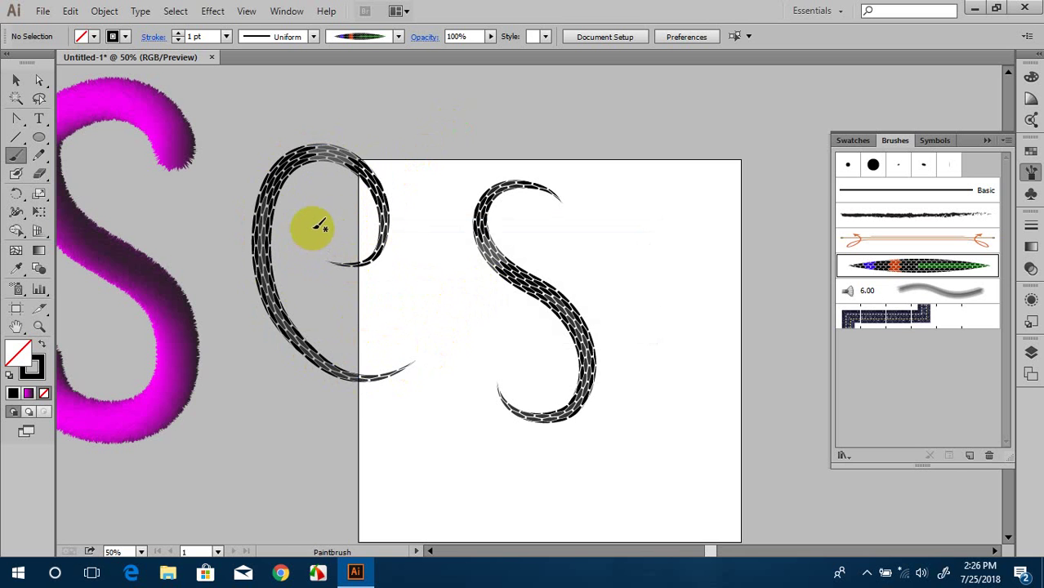
scroll(317, 226, up, 2)
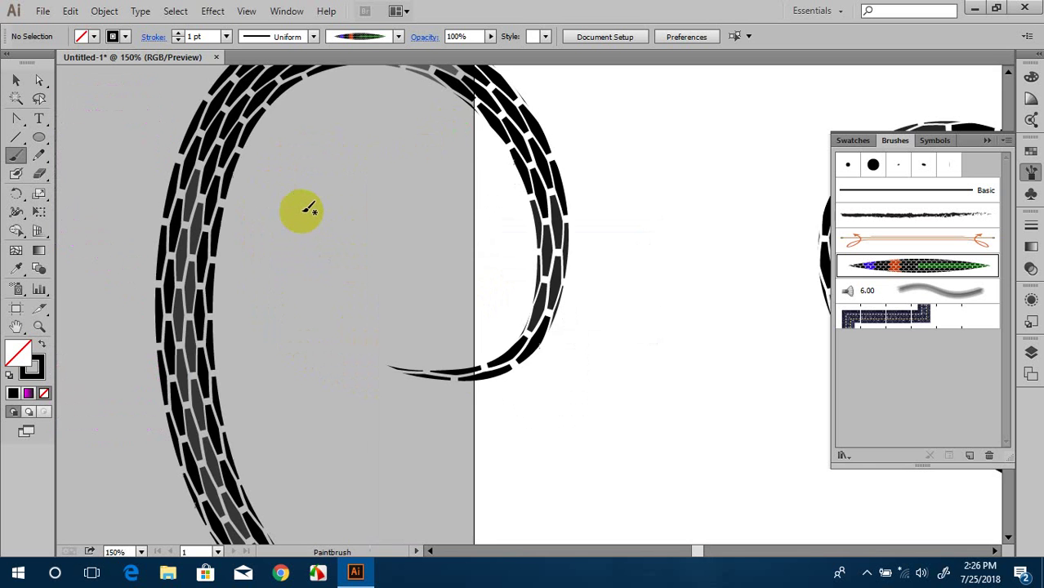
scroll(302, 214, down, 1)
scroll(245, 226, down, 1)
scroll(245, 237, up, 1)
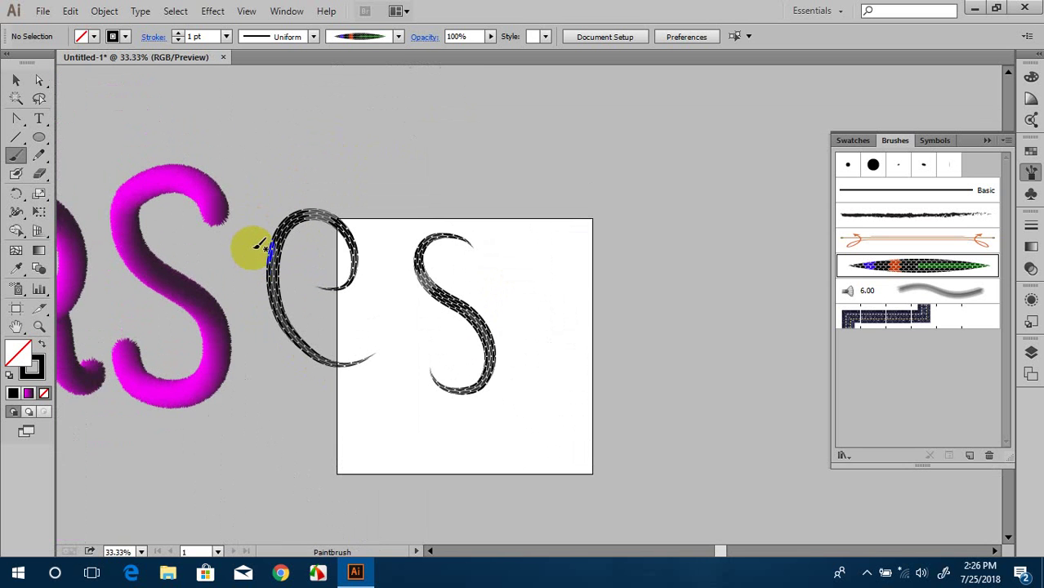
scroll(269, 258, up, 1)
click(16, 80)
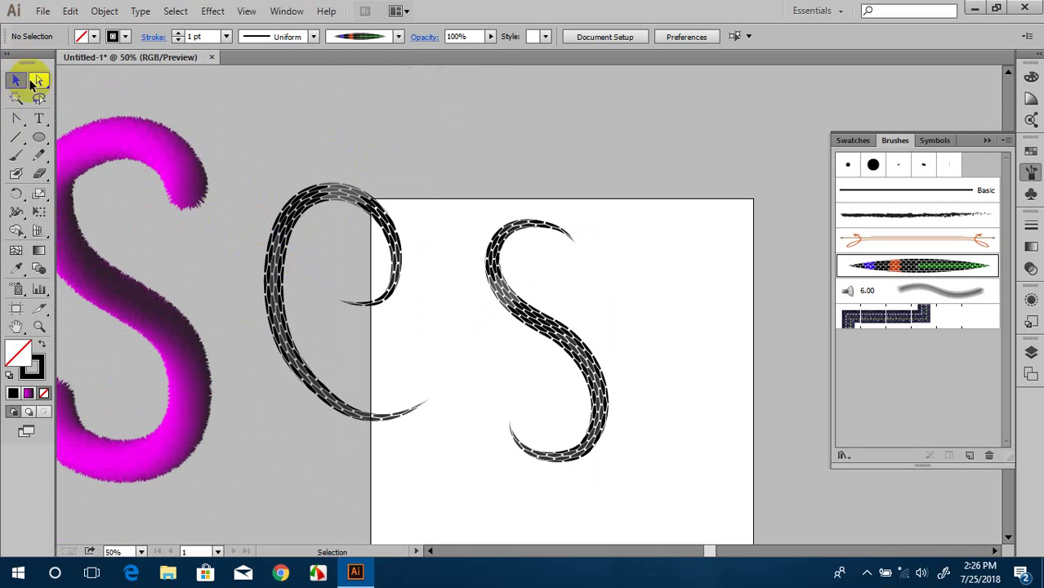
scroll(451, 205, down, 2)
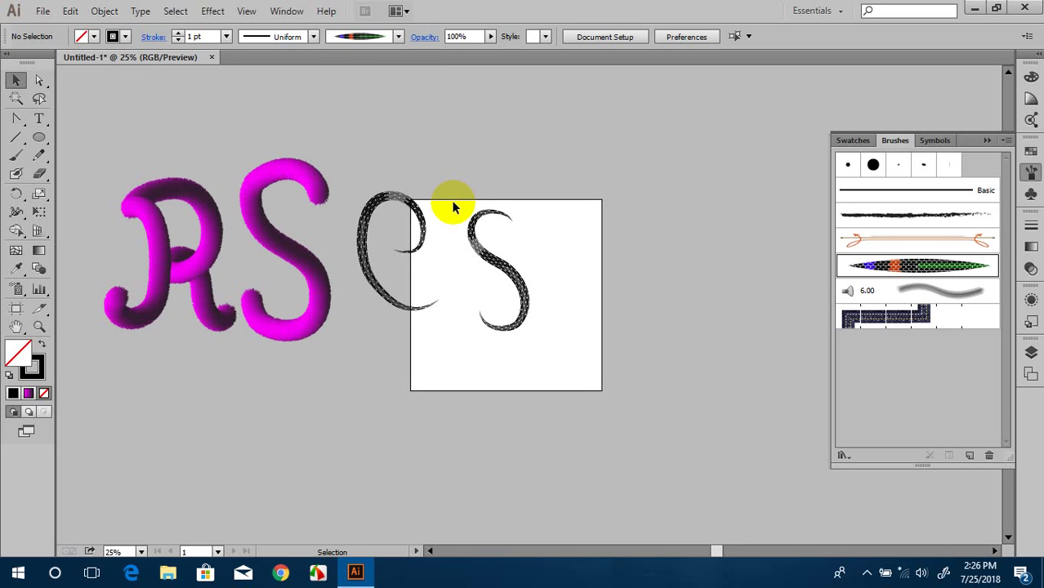
scroll(455, 207, up, 2)
scroll(467, 206, up, 1)
click(355, 200)
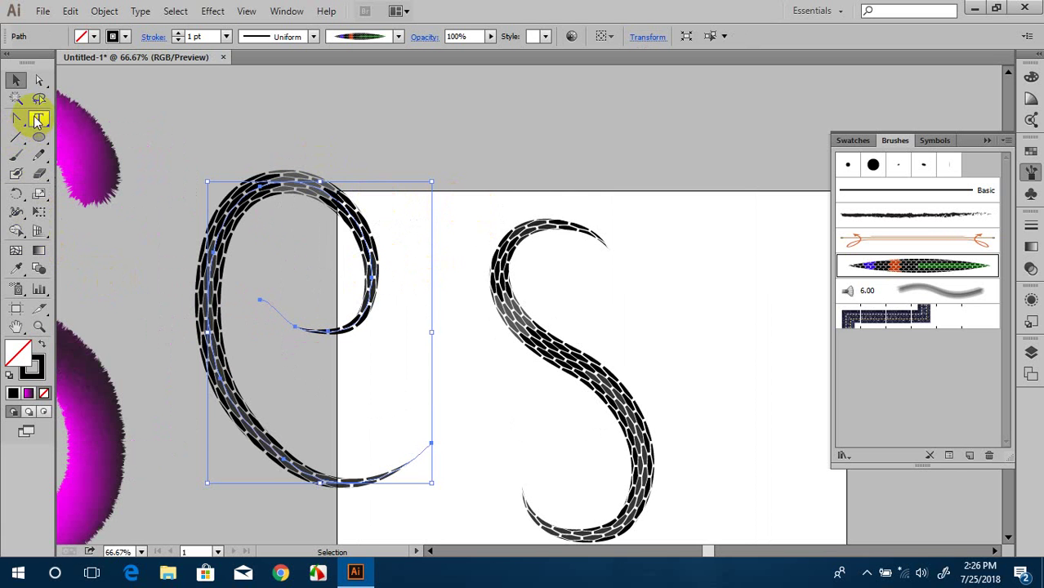
click(38, 119)
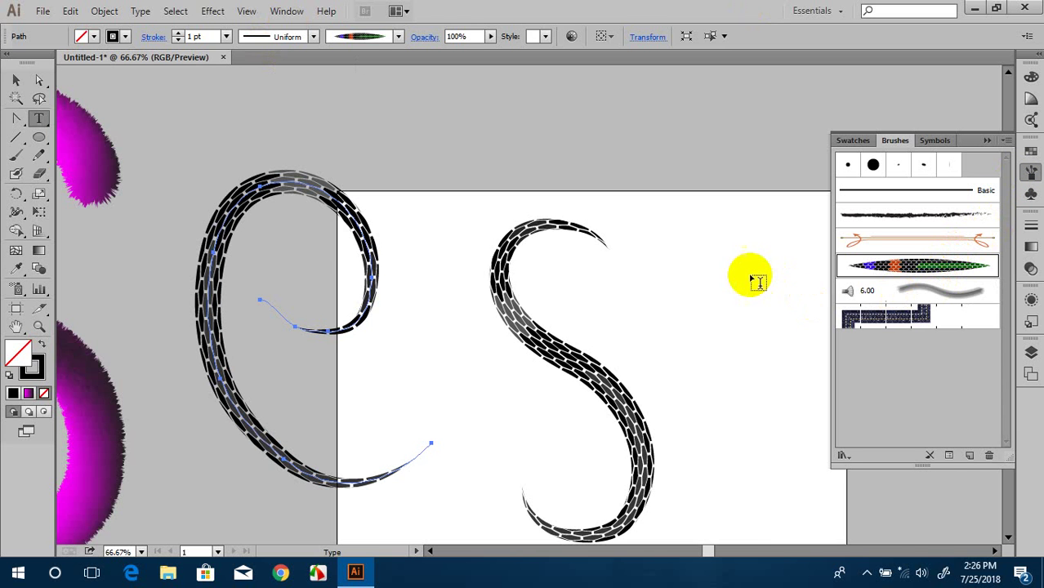
scroll(745, 278, down, 2)
- Paint a long curving stem right of the artboard plus a leaf at its base
drag(725, 251, 353, 244)
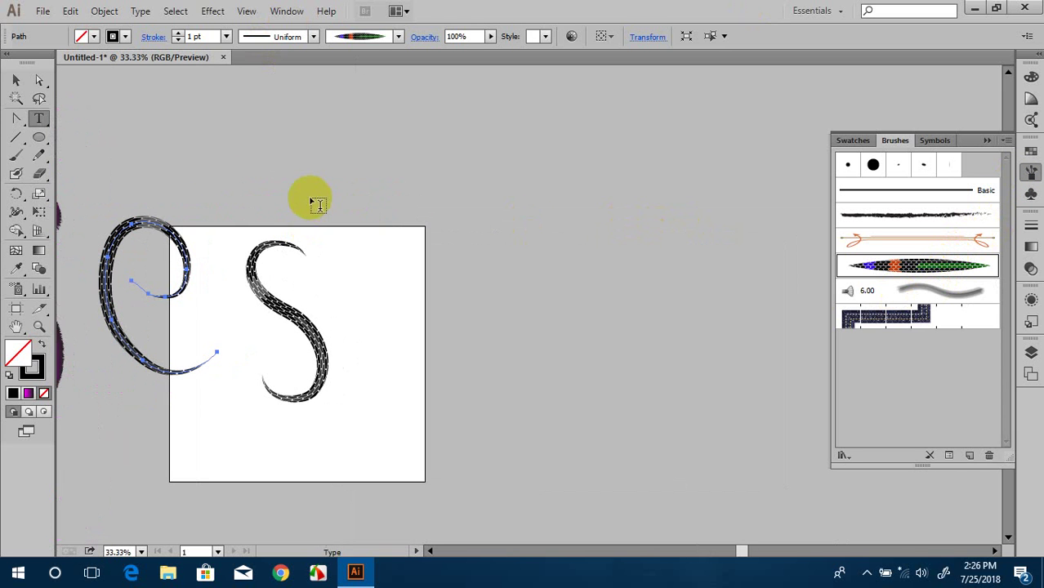
click(17, 155)
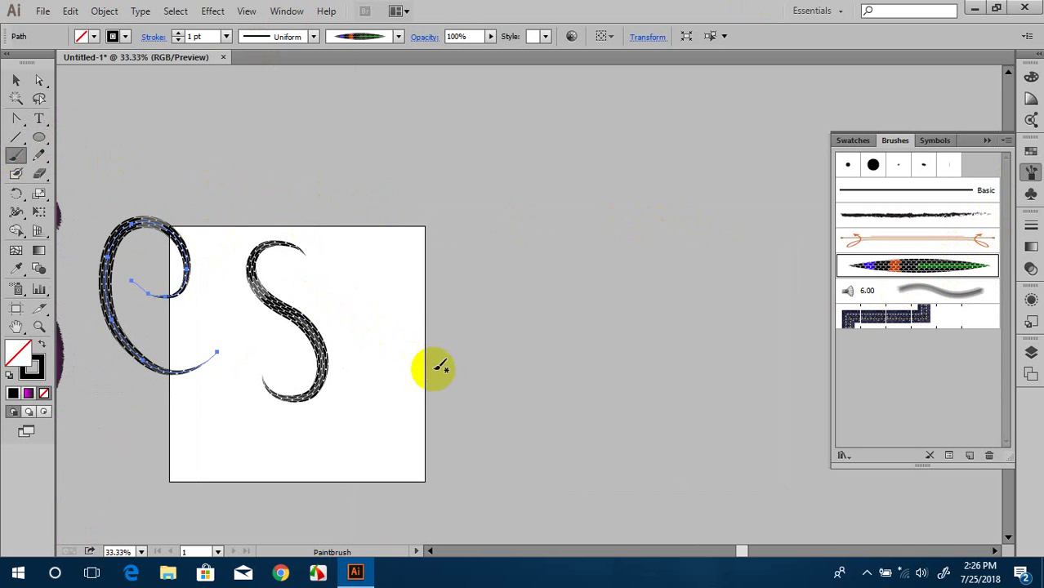
mouse_move(457, 381)
mouse_down()
mouse_move(488, 400)
mouse_move(782, 111)
mouse_up()
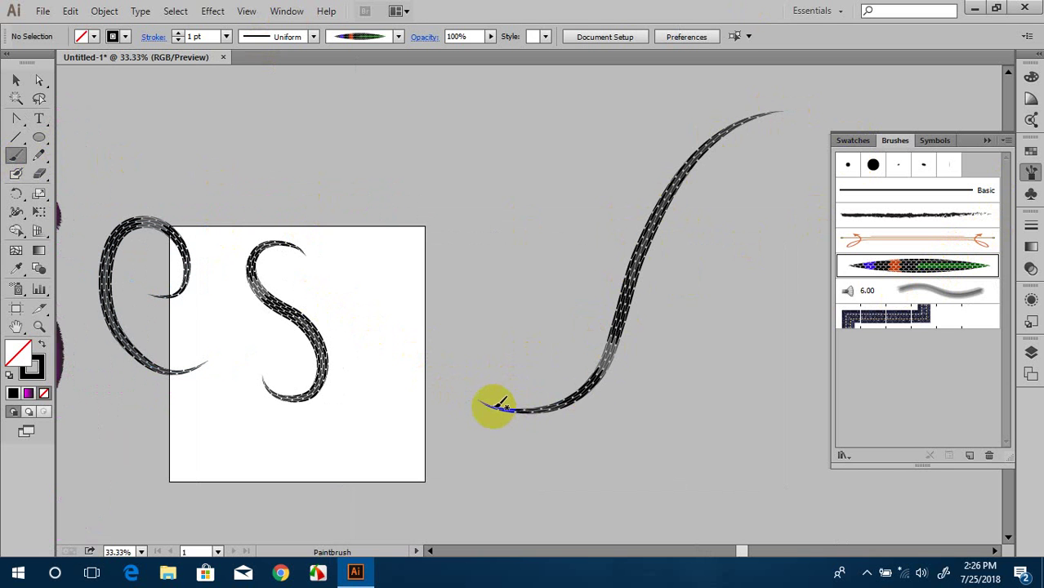
mouse_move(490, 406)
mouse_down()
mouse_move(569, 376)
mouse_move(552, 271)
mouse_up()
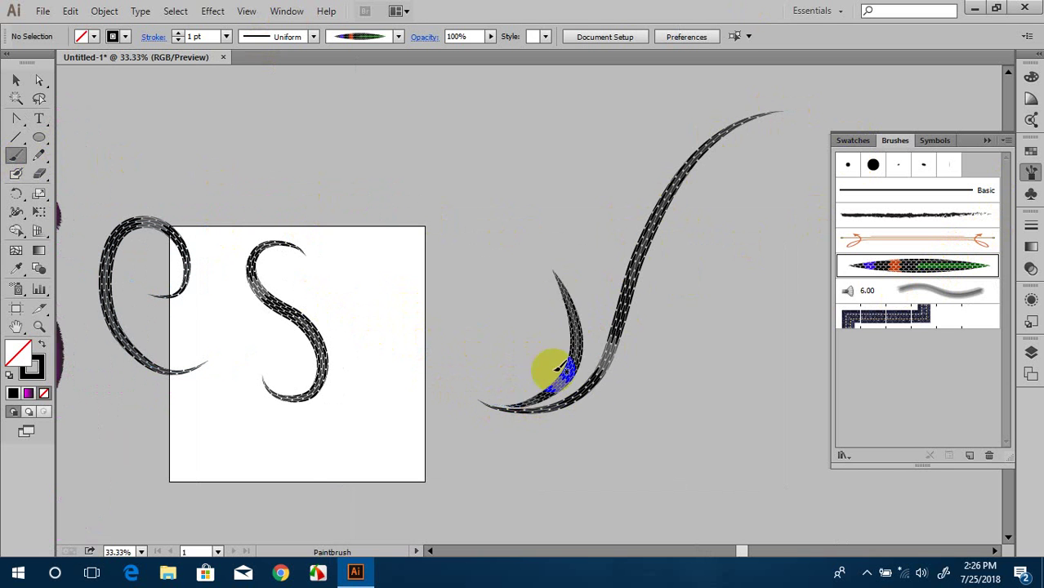
scroll(641, 354, up, 3)
- Add more leaf strokes branching upward and rightward from the stem
mouse_move(641, 352)
mouse_down()
mouse_move(688, 152)
mouse_move(665, 111)
mouse_up()
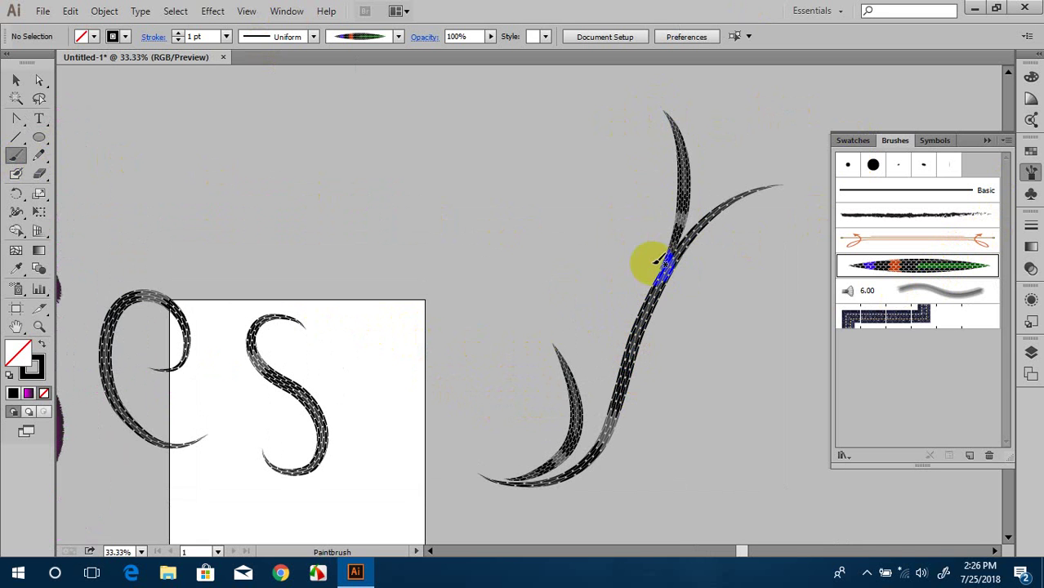
mouse_move(645, 347)
mouse_down()
mouse_move(675, 296)
mouse_move(804, 267)
mouse_up()
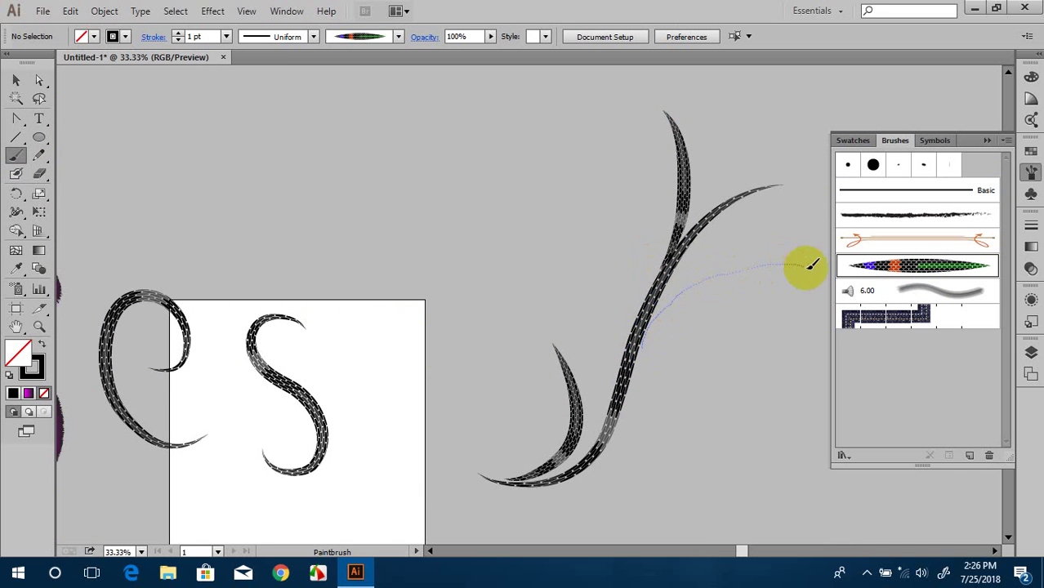
key(ctrl+minus)
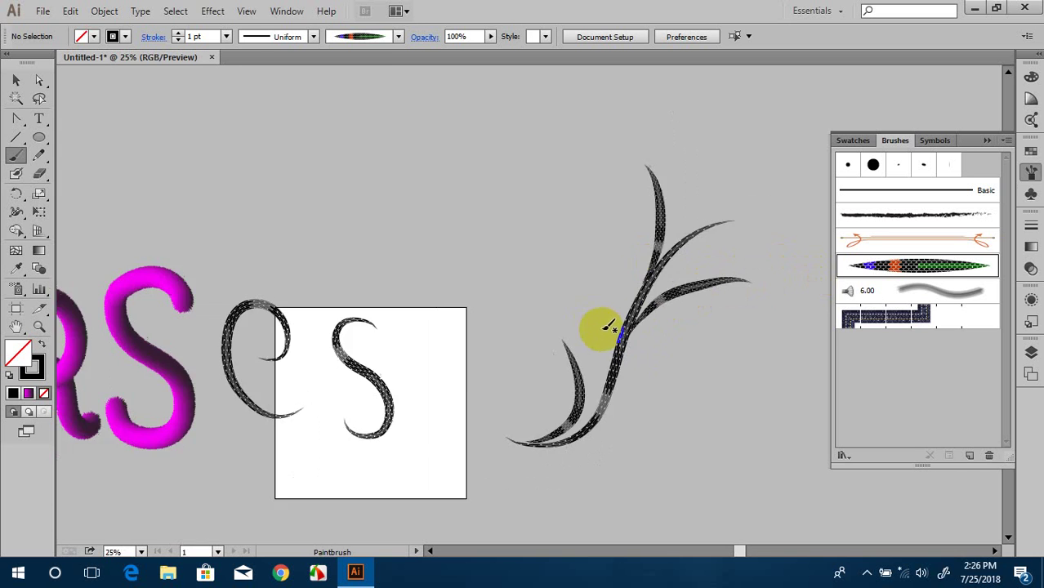
scroll(558, 249, up, 1)
drag(572, 274, 563, 260)
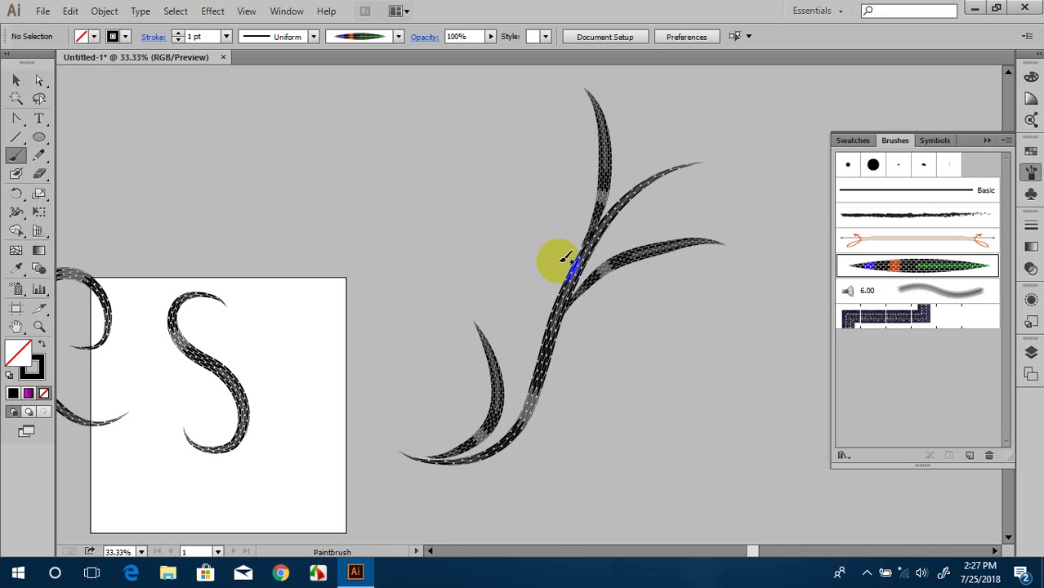
scroll(562, 258, down, 1)
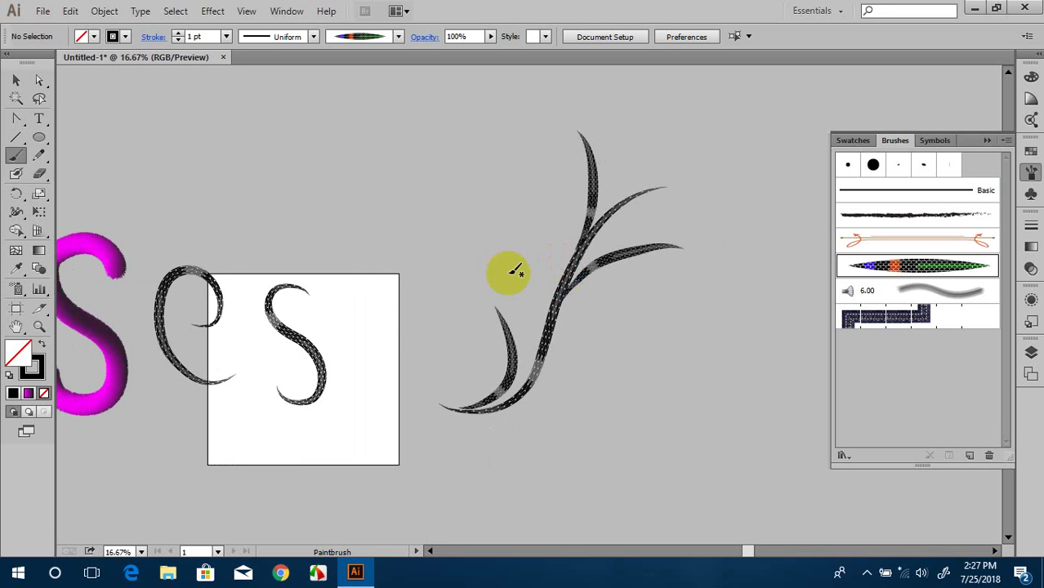
scroll(512, 272, down, 1)
scroll(458, 295, left, 2)
scroll(494, 321, up, 3)
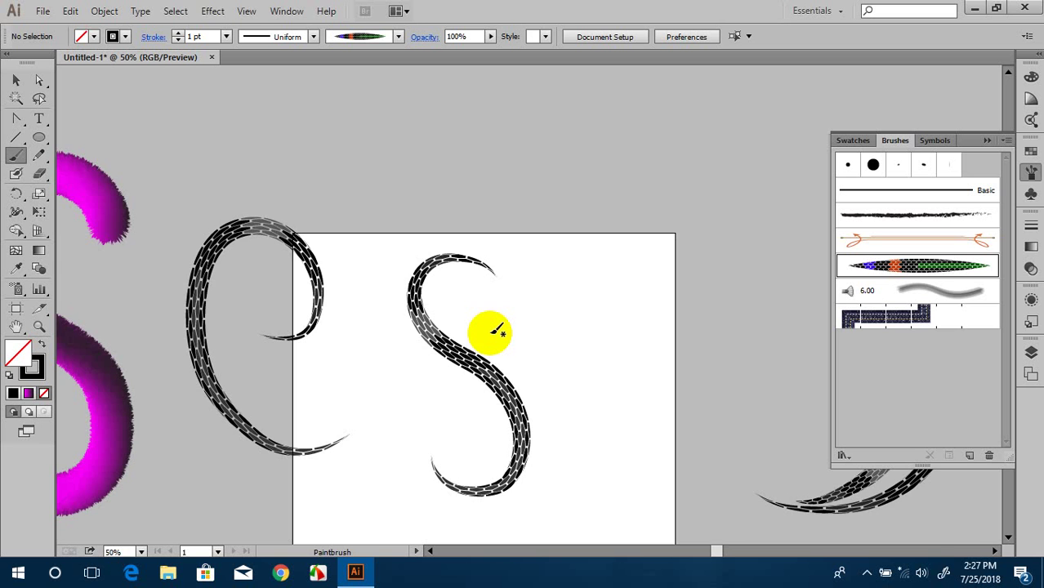
scroll(497, 333, down, 1)
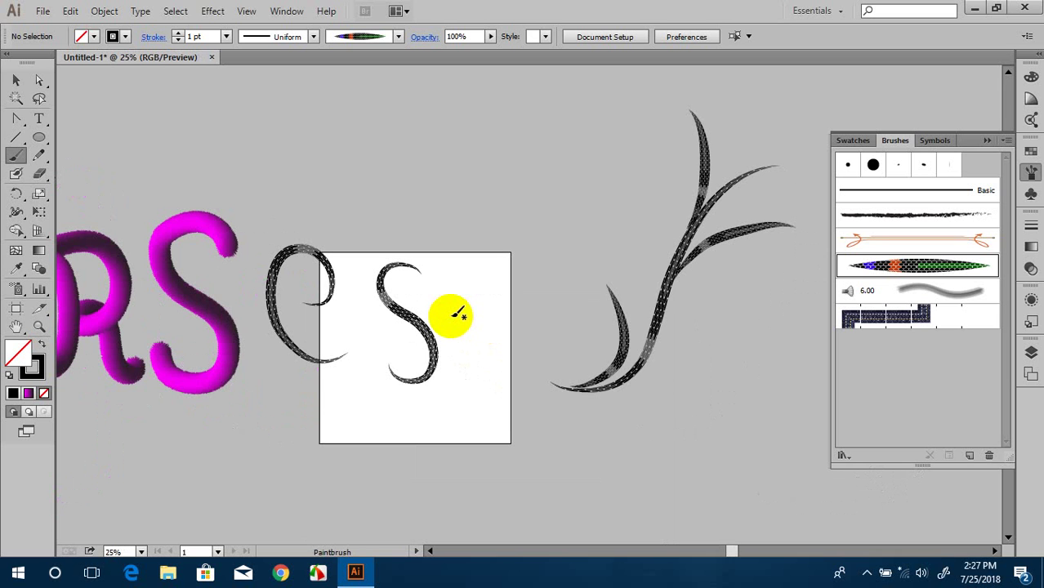
click(15, 80)
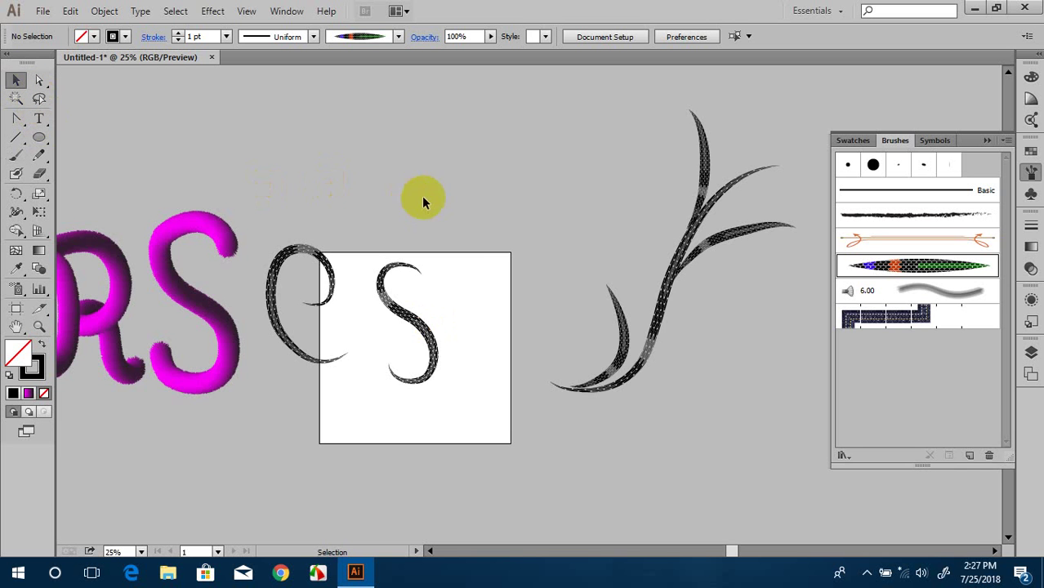
alt+scroll(500, 220, down, 1)
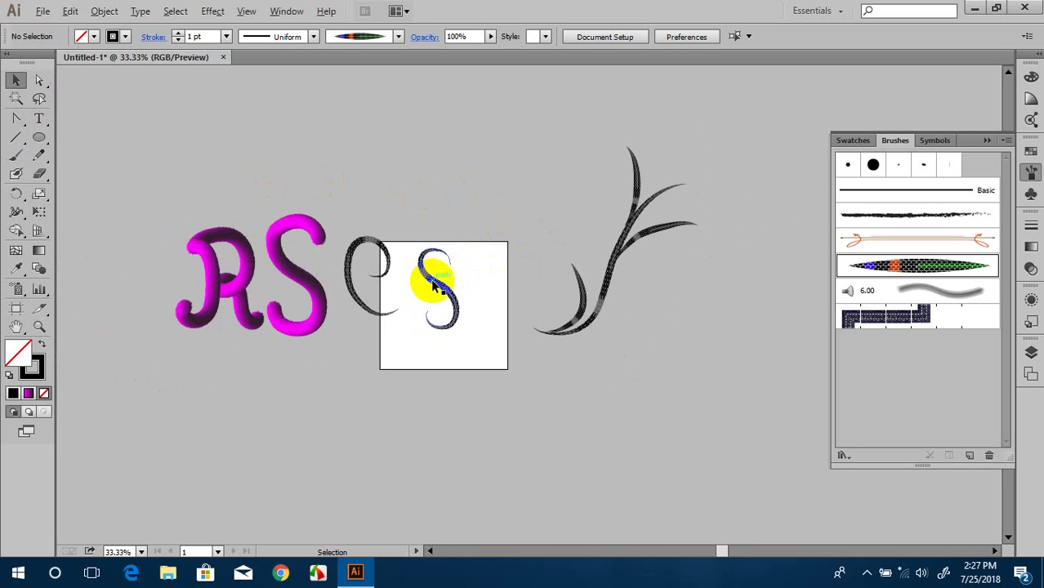
alt+scroll(559, 240, down, 1)
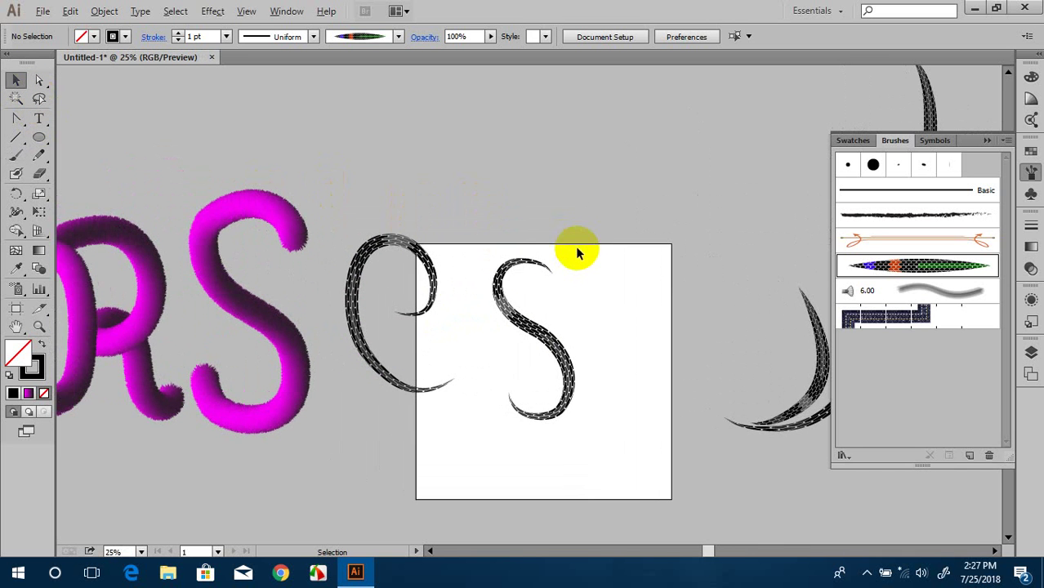
alt+scroll(573, 249, down, 1)
drag(600, 226, 550, 241)
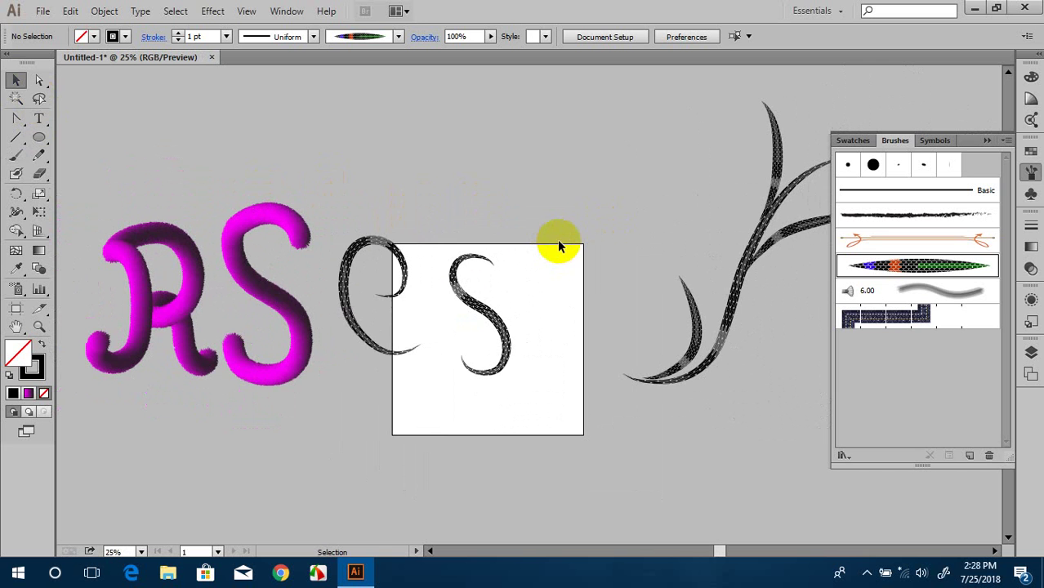
- Start a new document in inches sized 3.5 in wide by 2 in high
key(ctrl+n)
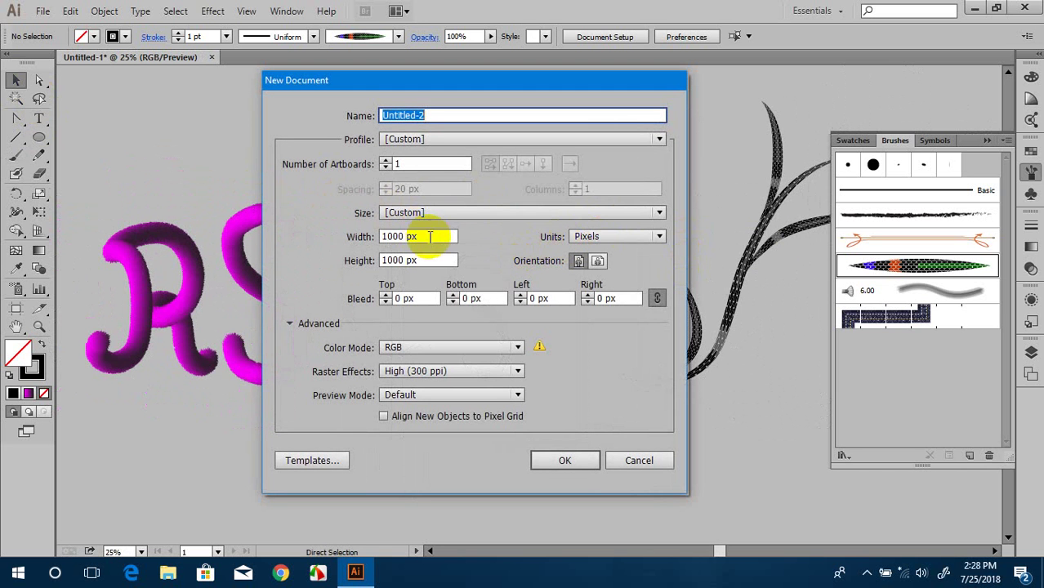
click(593, 238)
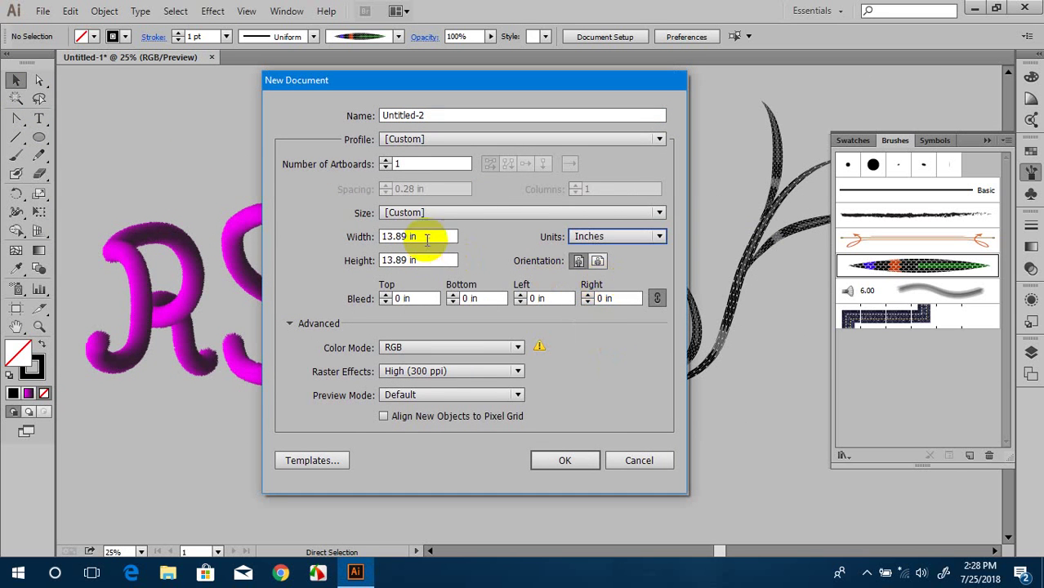
drag(430, 236, 332, 245)
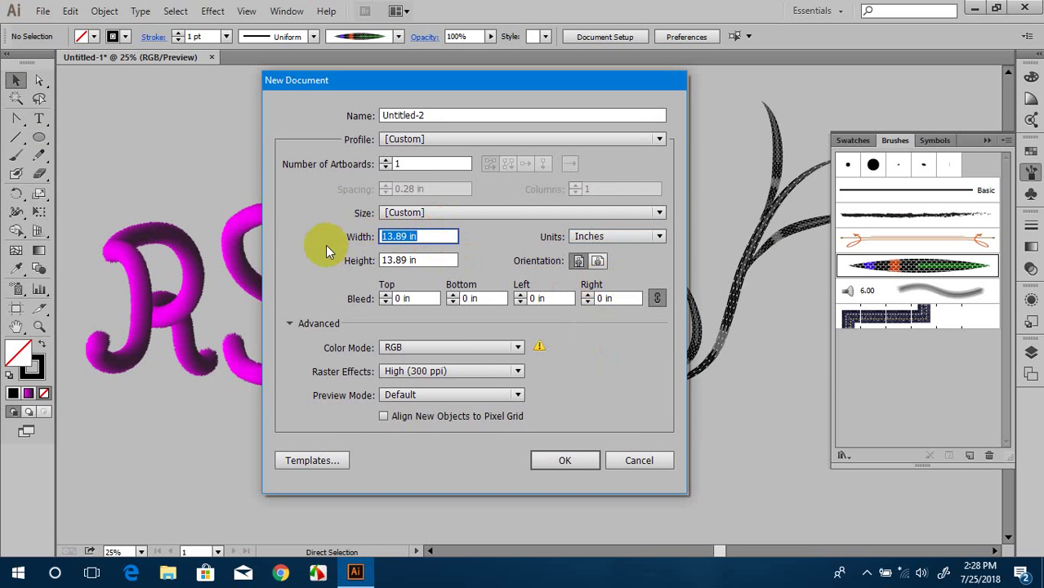
text(3.5)
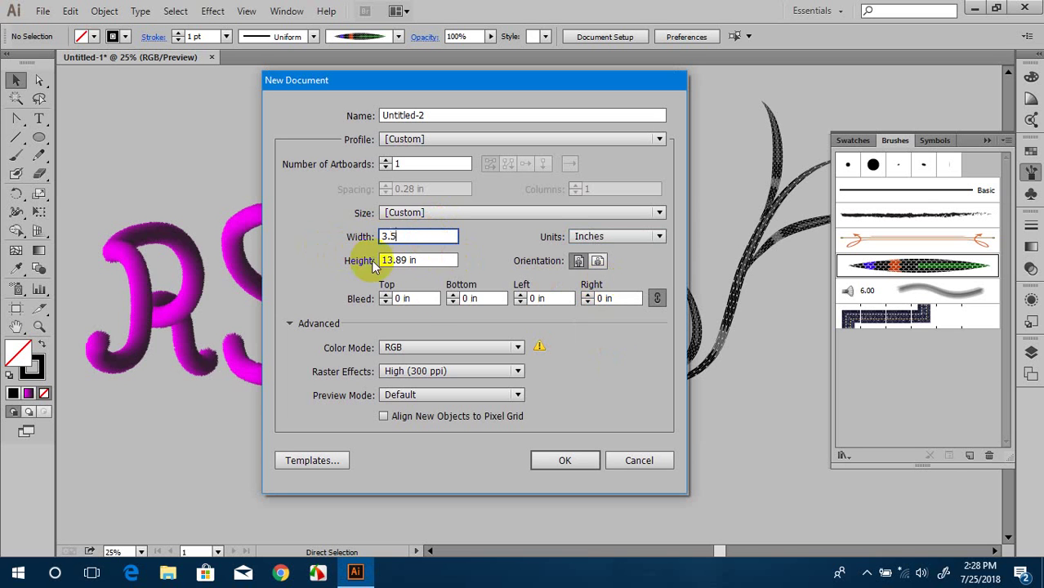
drag(438, 261, 302, 266)
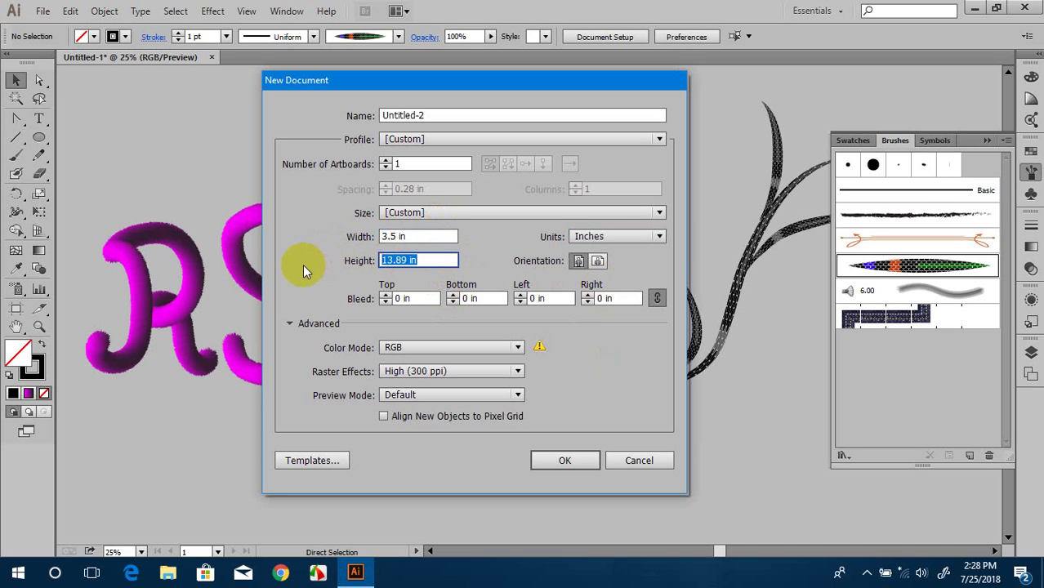
text(2)
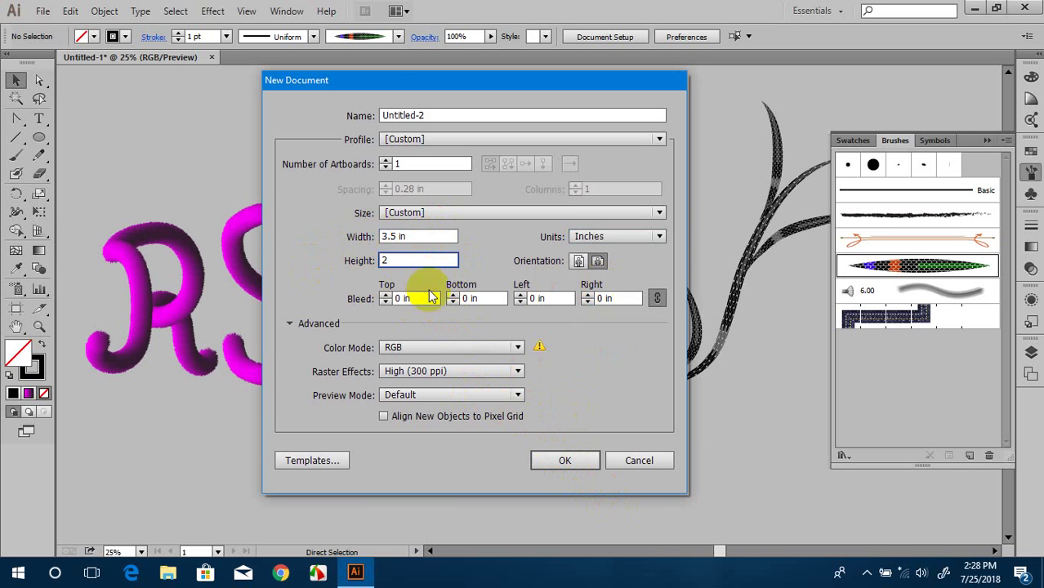
drag(388, 80, 420, 83)
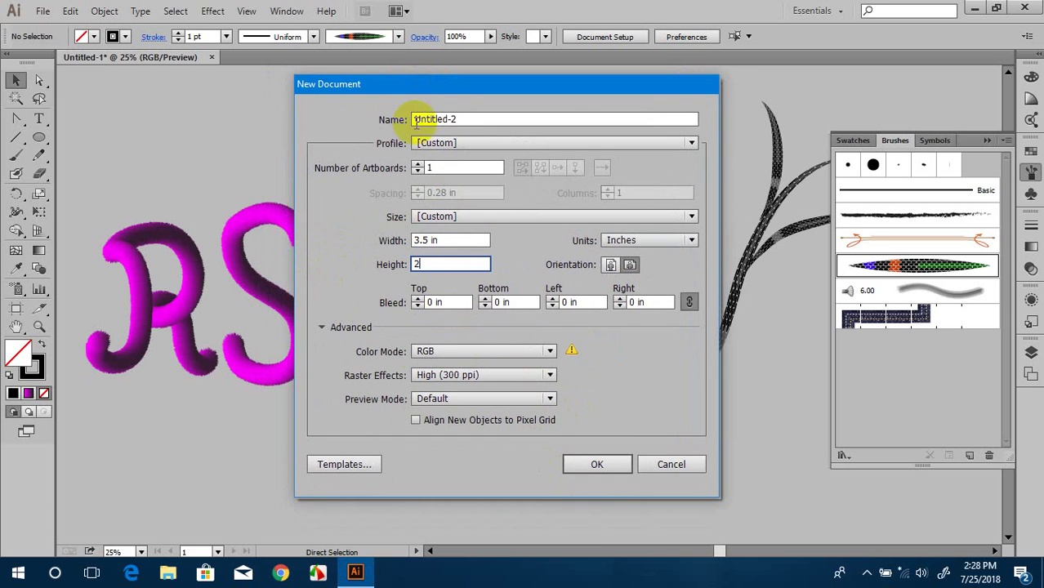
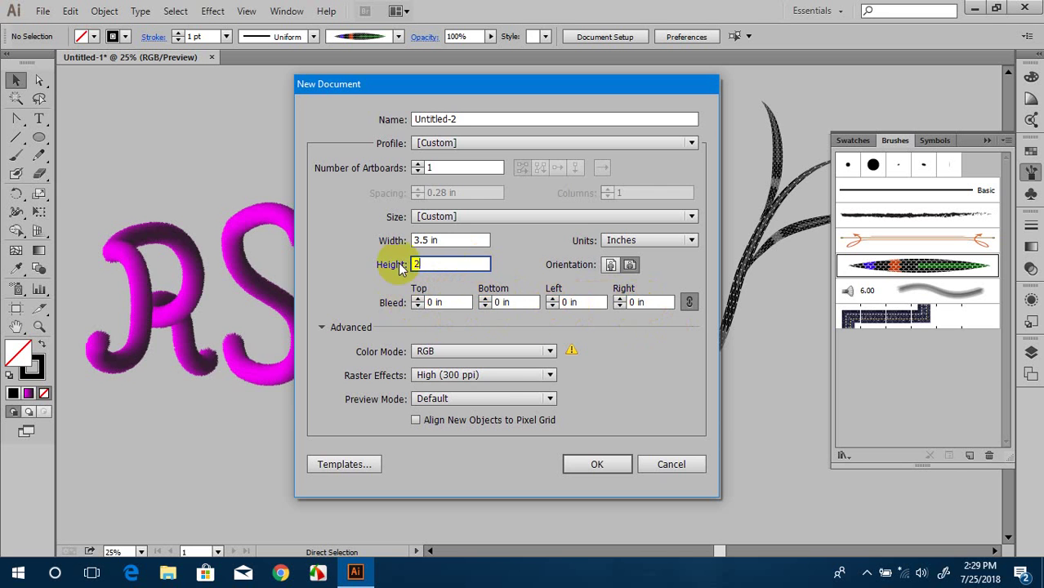
- Create a new 3.5 × 2 inch document
click(596, 462)
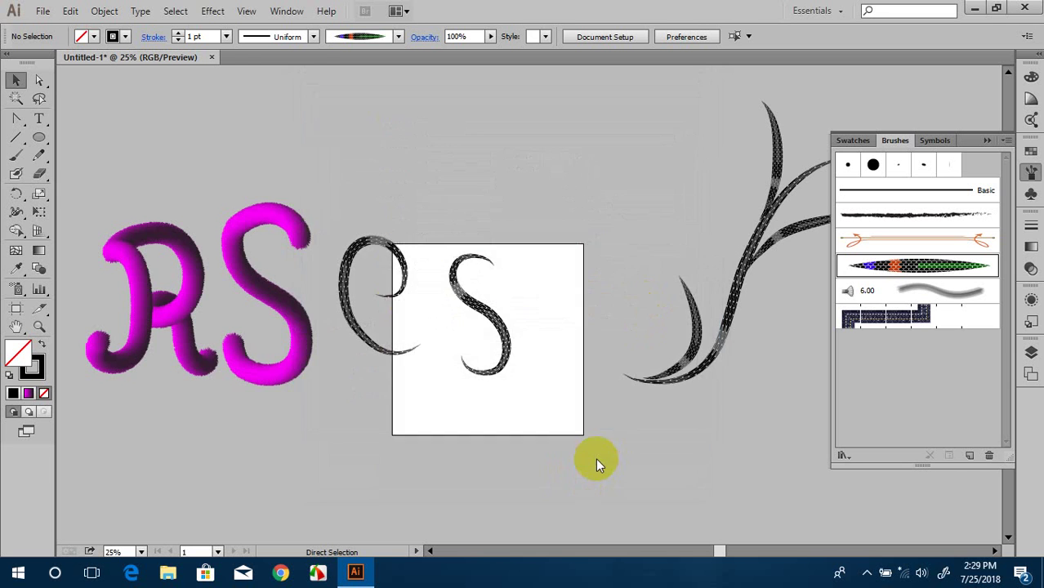
scroll(503, 394, down, 3)
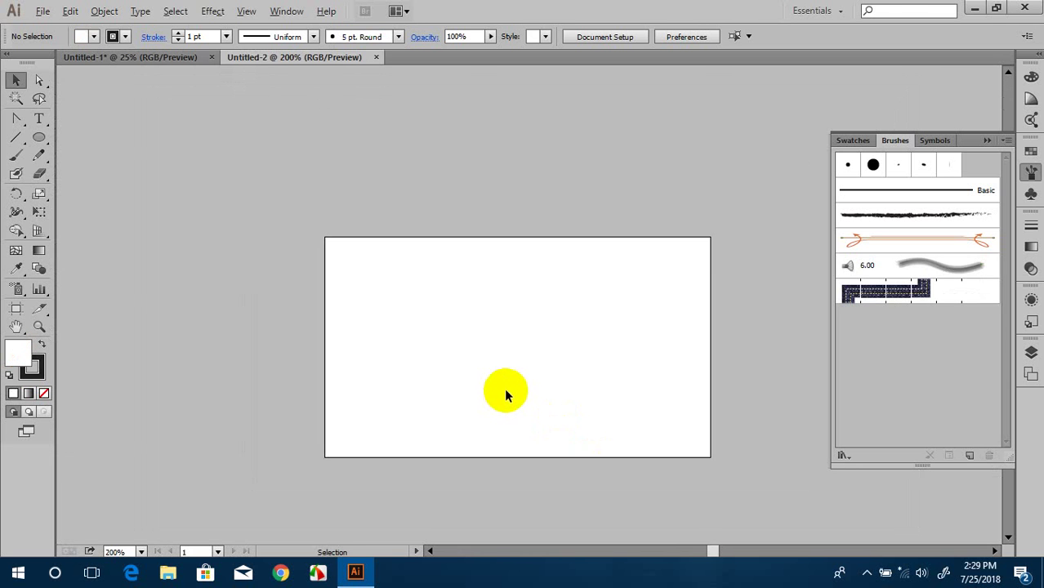
scroll(461, 326, down, 1)
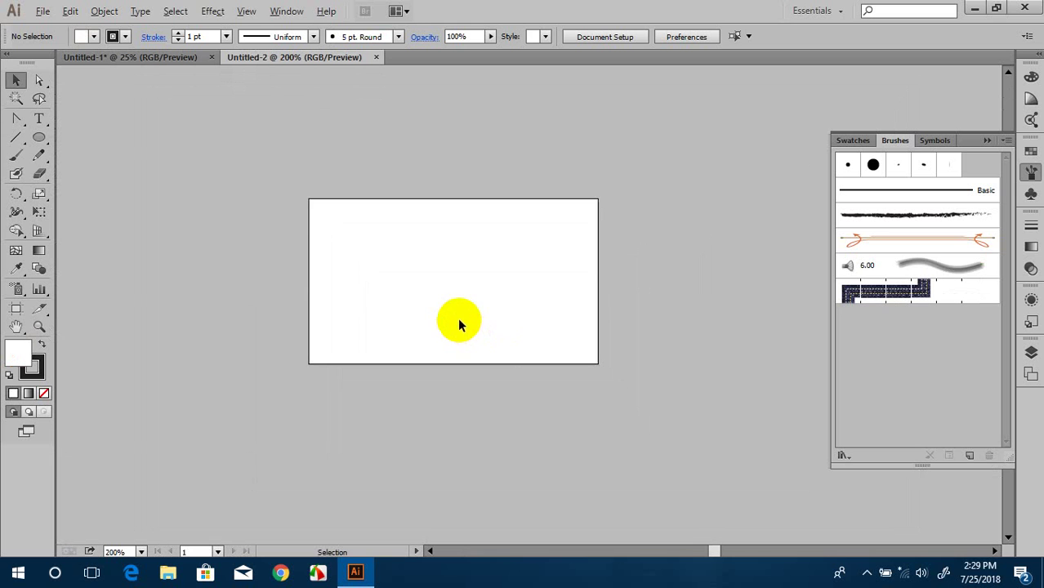
scroll(459, 325, up, 1)
scroll(459, 325, up, 1)
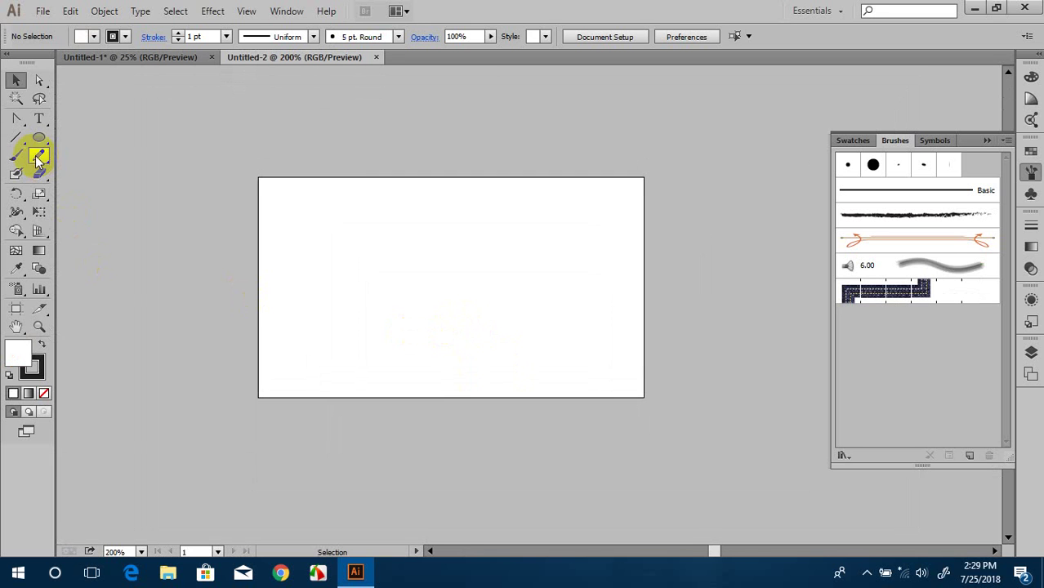
- Draw a rectangle slightly overlapping the whole artboard, about 3.6 × 2.1 in
drag(38, 139, 80, 136)
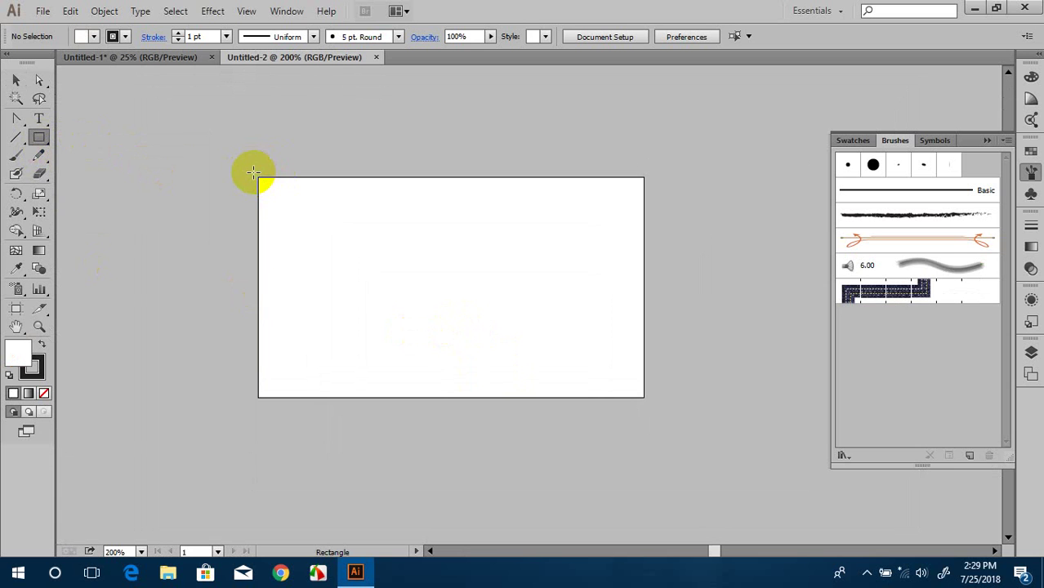
drag(254, 174, 650, 403)
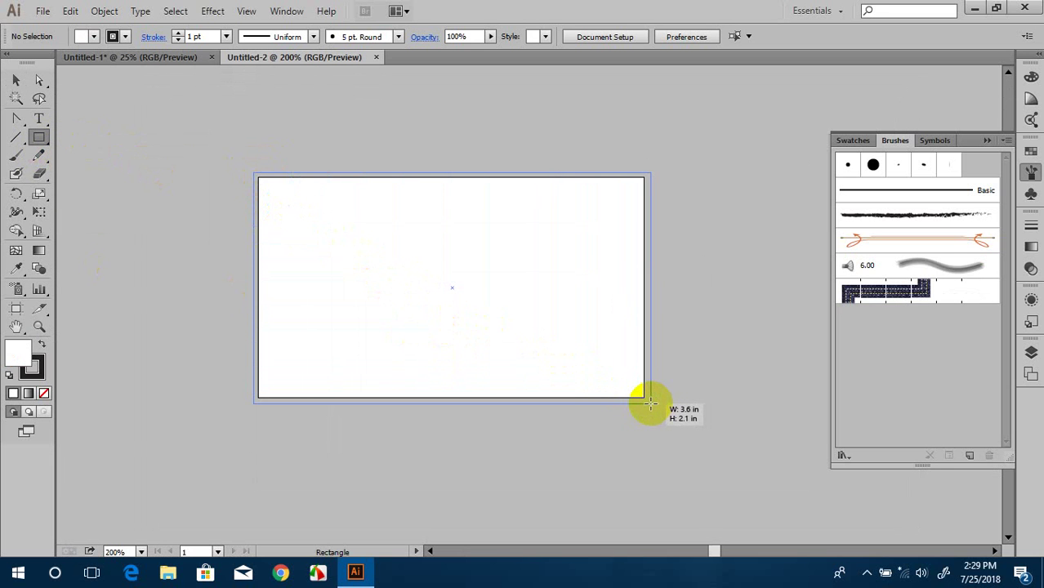
drag(650, 404, 650, 403)
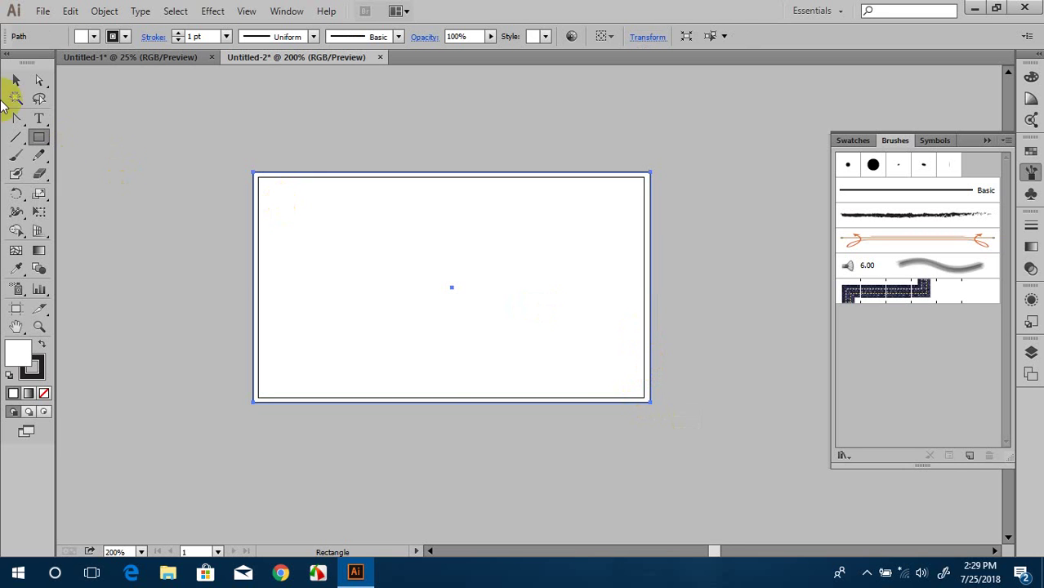
- Set the card rectangle's stroke to None
click(16, 80)
click(33, 367)
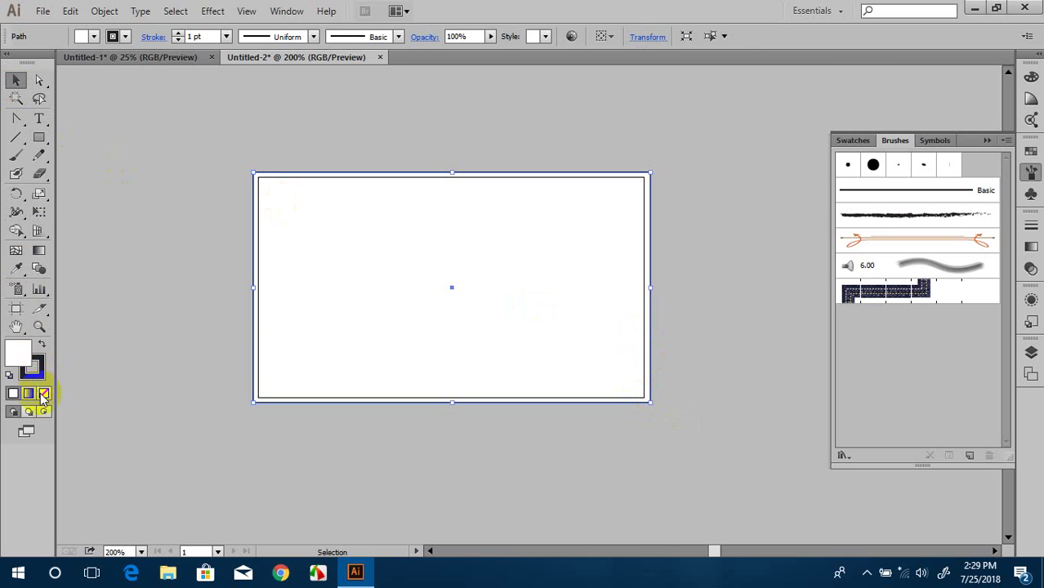
click(27, 393)
click(45, 393)
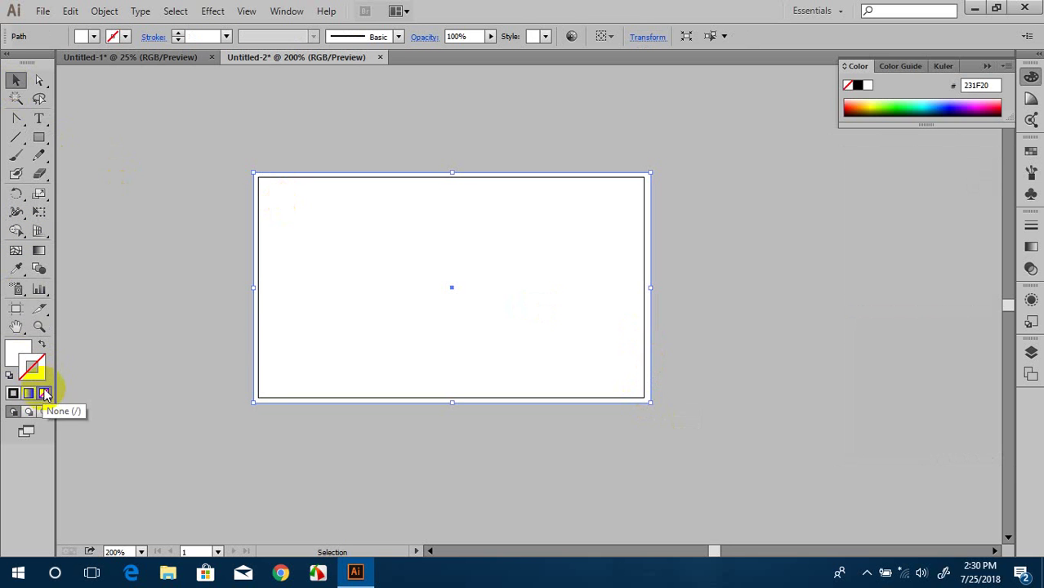
- Fill the card rectangle with dark purple 44173F
click(22, 353)
double_click(63, 351)
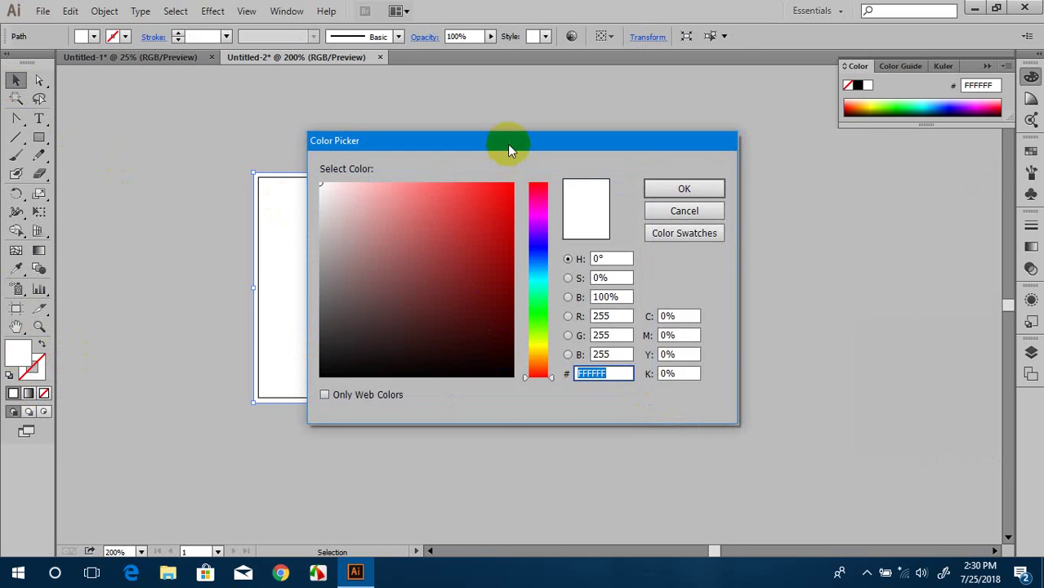
drag(508, 143, 703, 142)
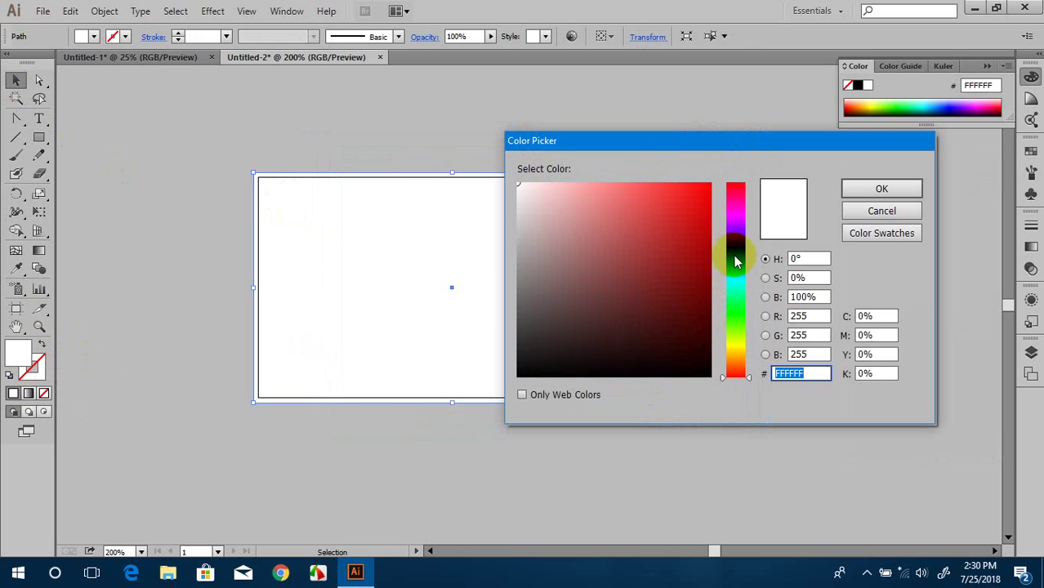
drag(739, 232, 738, 214)
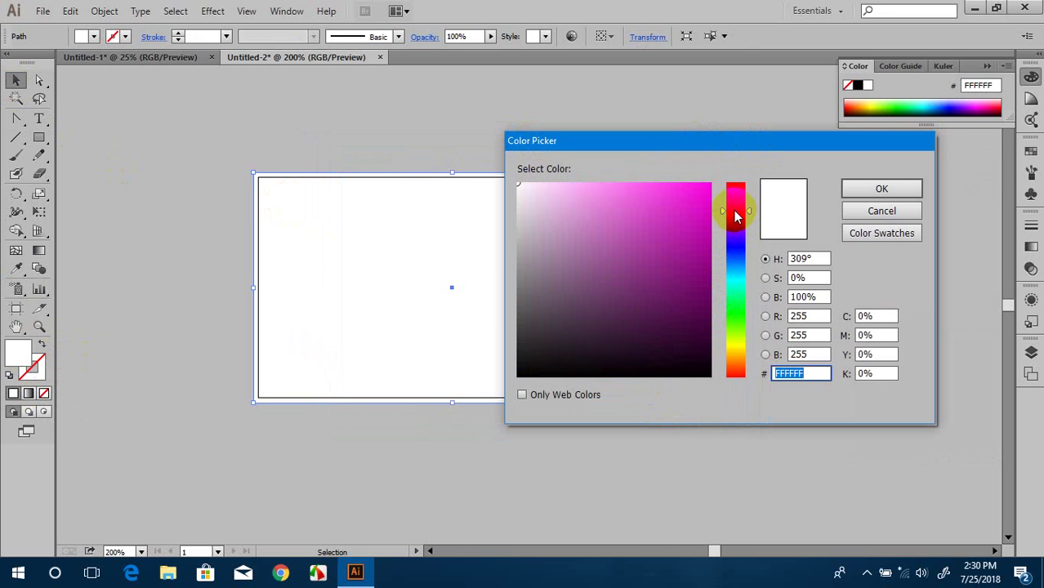
click(646, 313)
drag(647, 313, 646, 325)
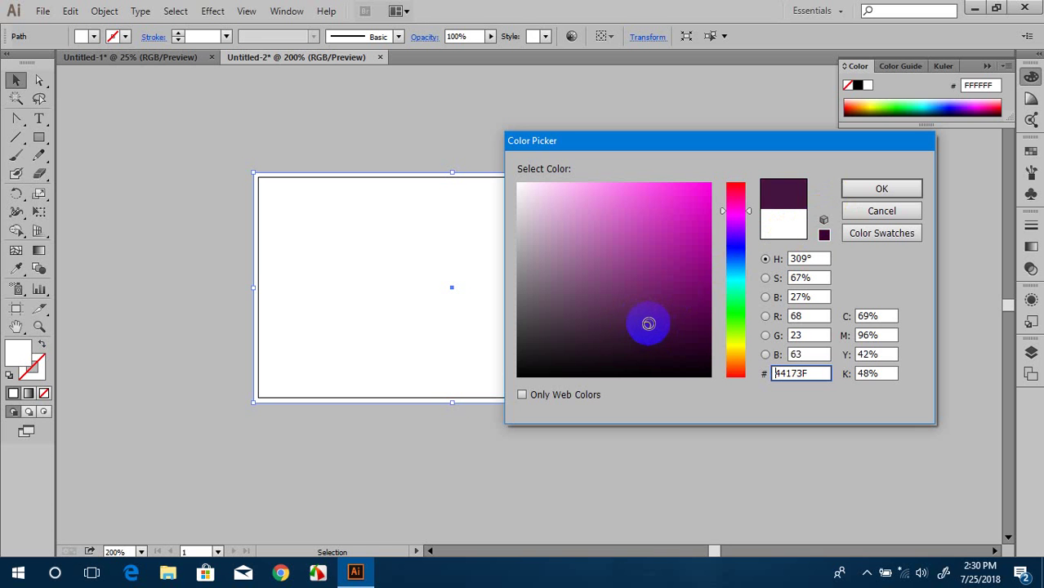
click(872, 190)
click(726, 280)
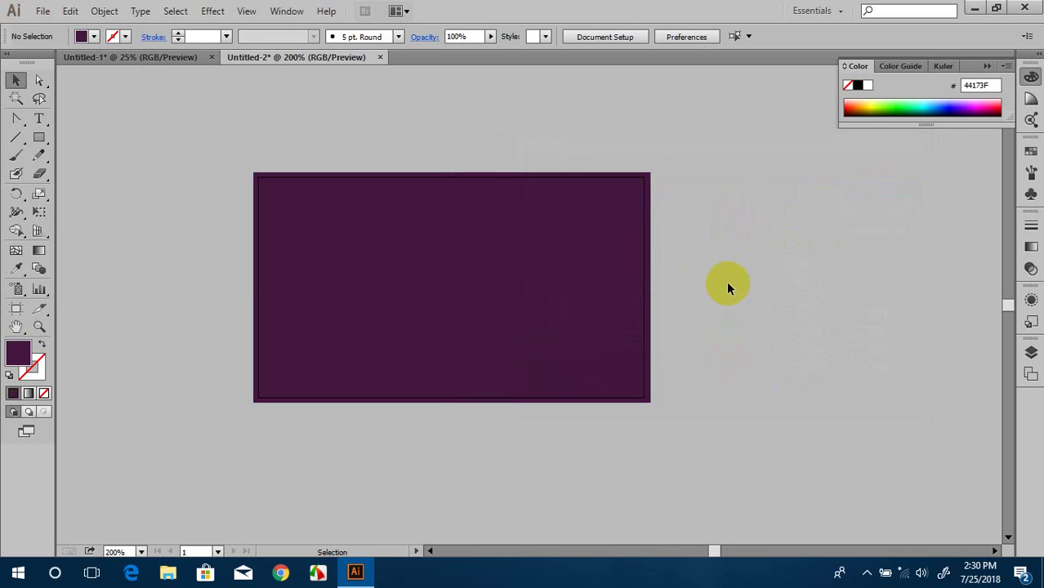
scroll(689, 364, up, 2)
scroll(689, 364, down, 1)
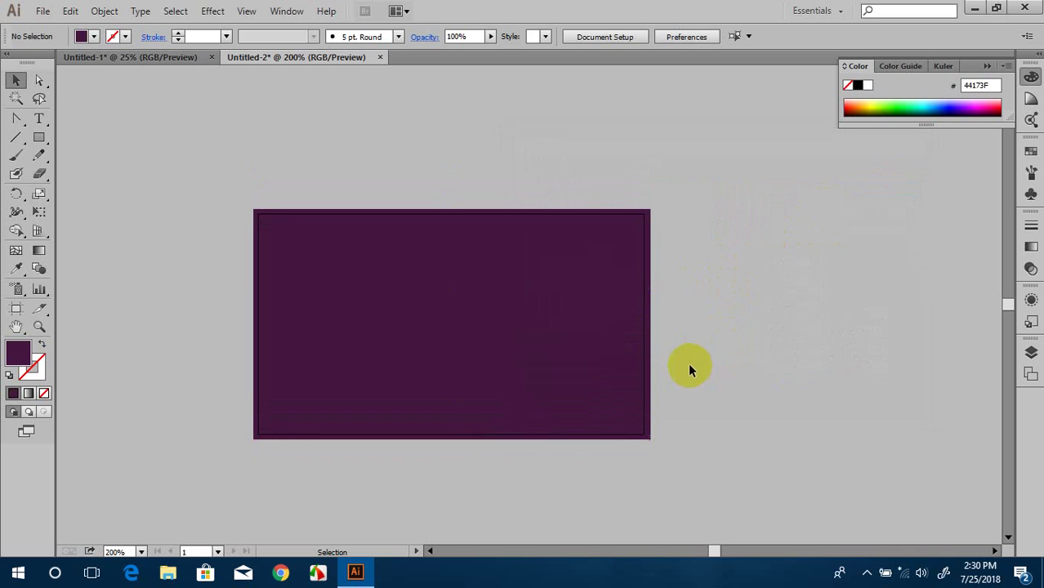
click(445, 397)
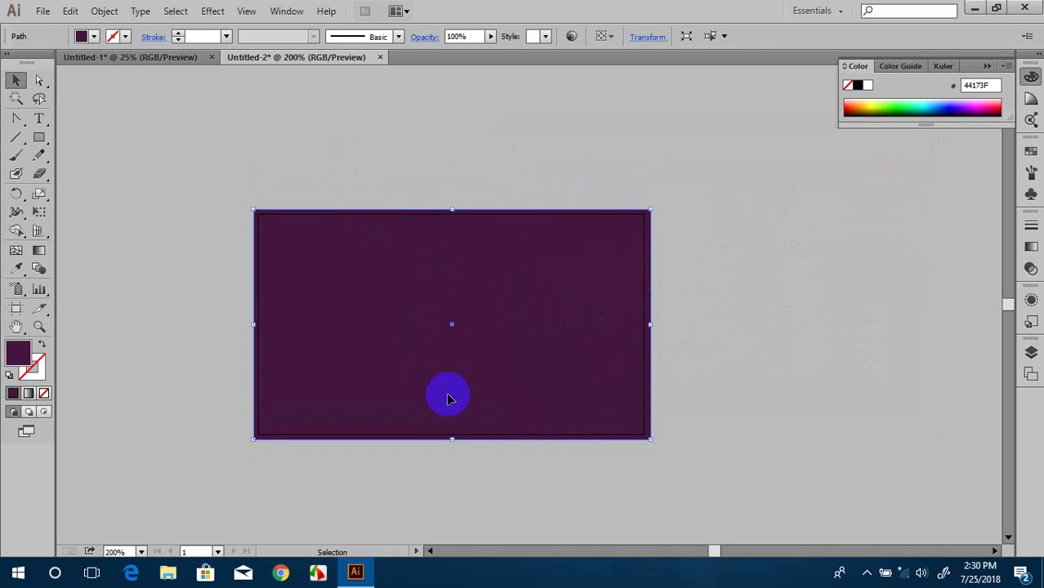
click(170, 161)
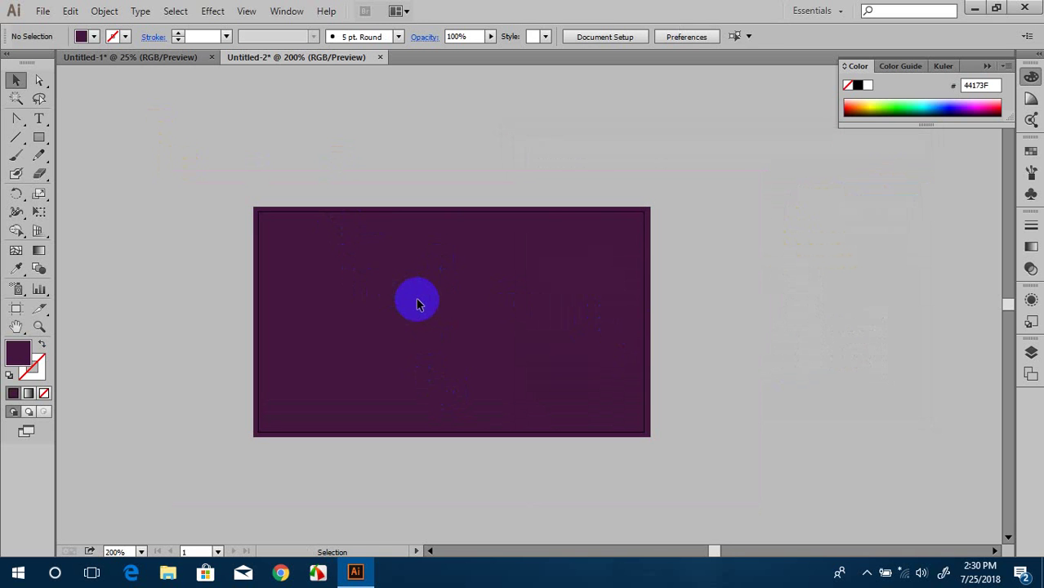
scroll(401, 314, up, 1)
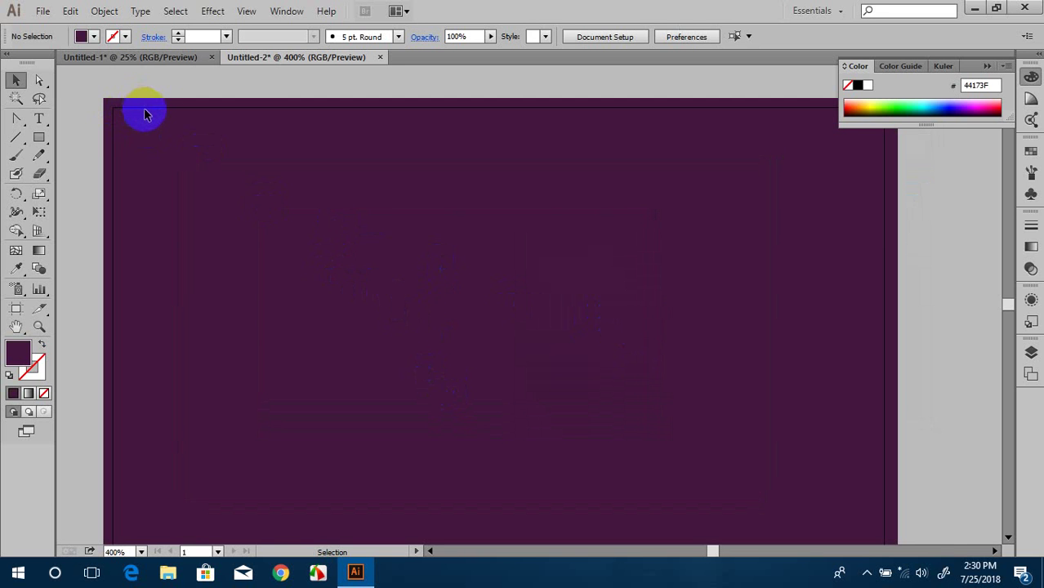
scroll(196, 135, down, 1)
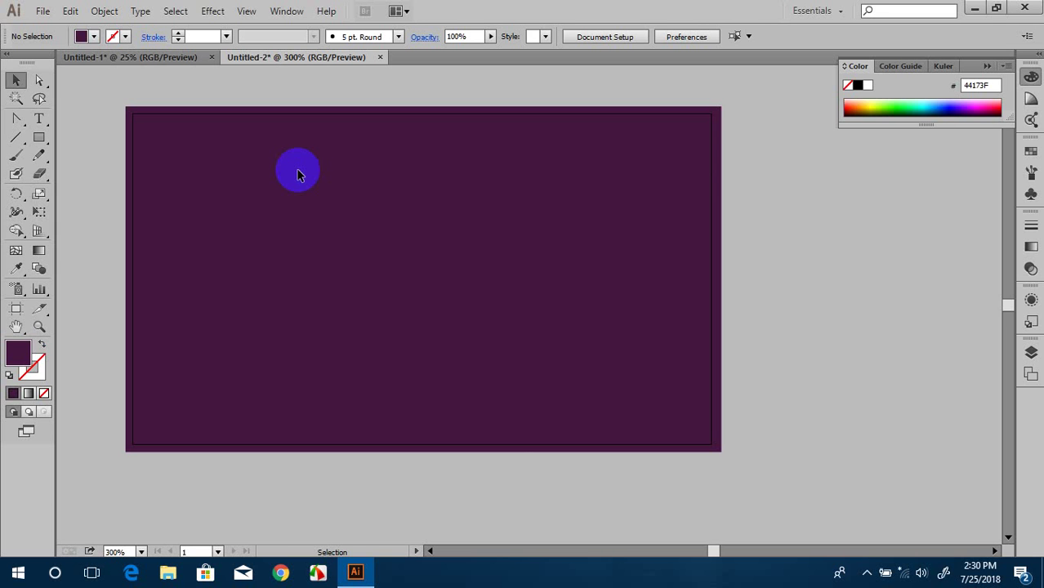
scroll(298, 168, up, 1)
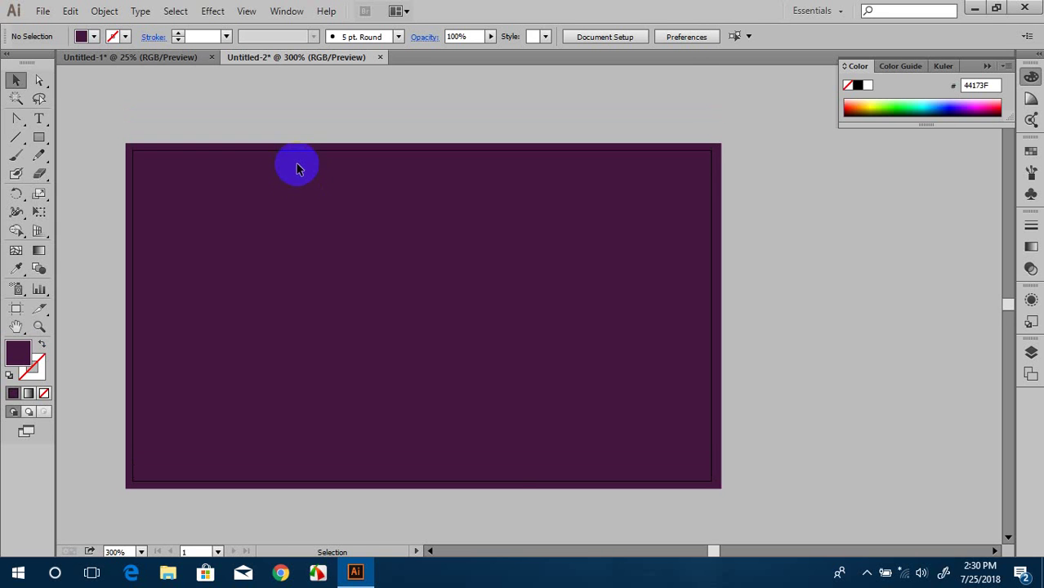
scroll(175, 182, down, 1)
scroll(409, 186, down, 1)
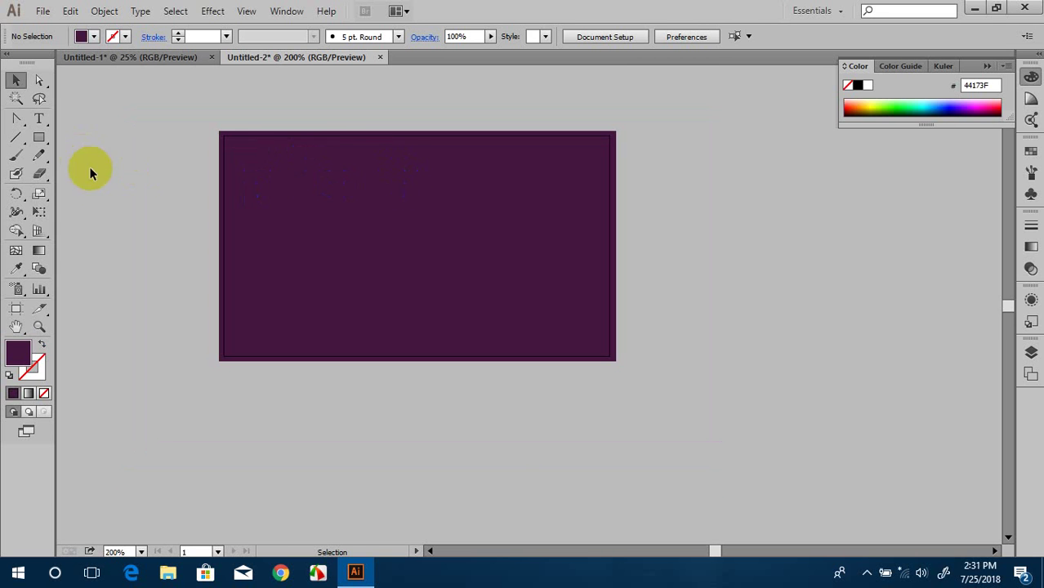
scroll(81, 146, up, 1)
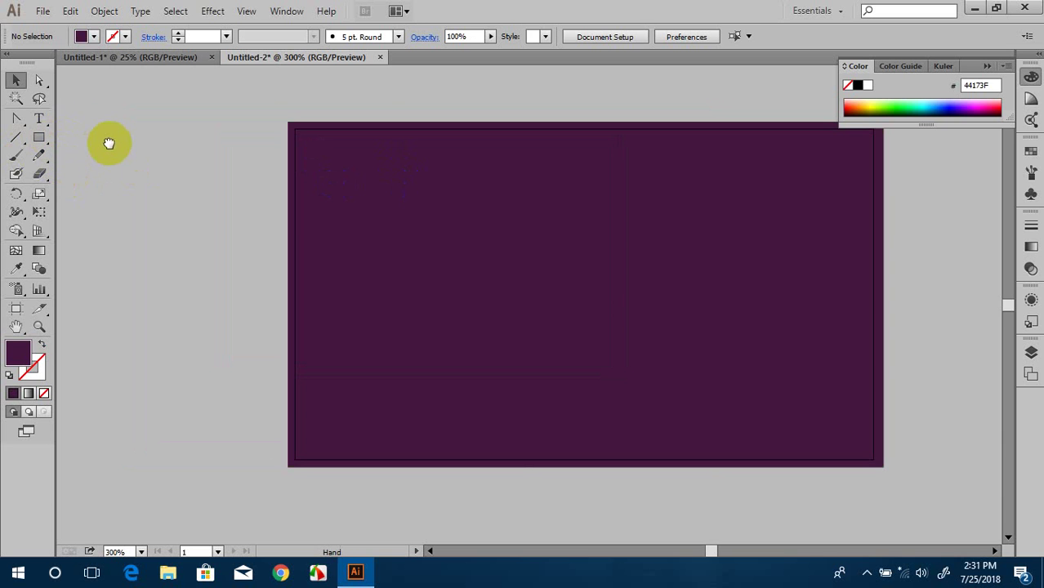
drag(106, 142, 54, 126)
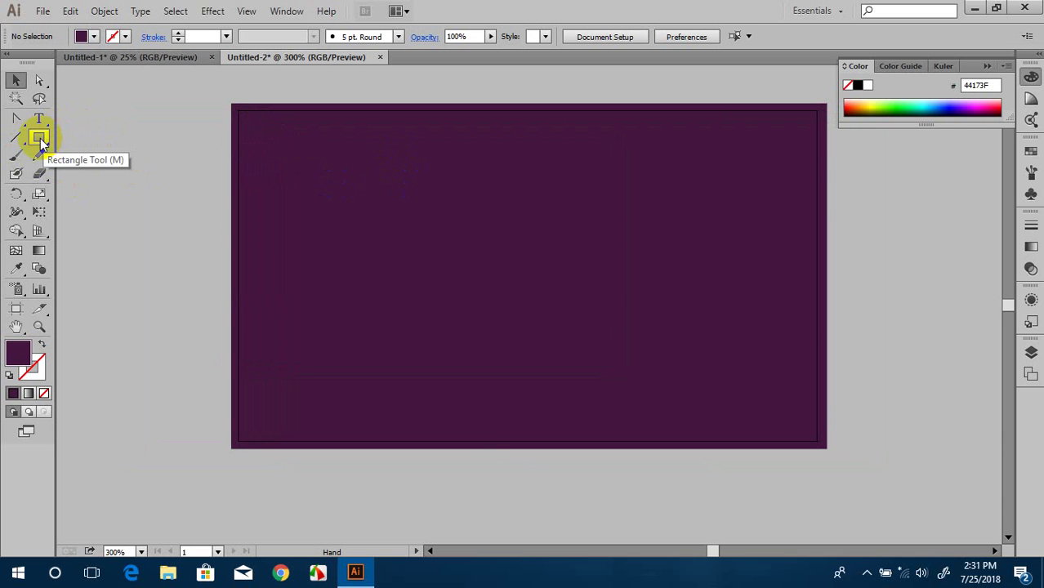
drag(263, 259, 213, 273)
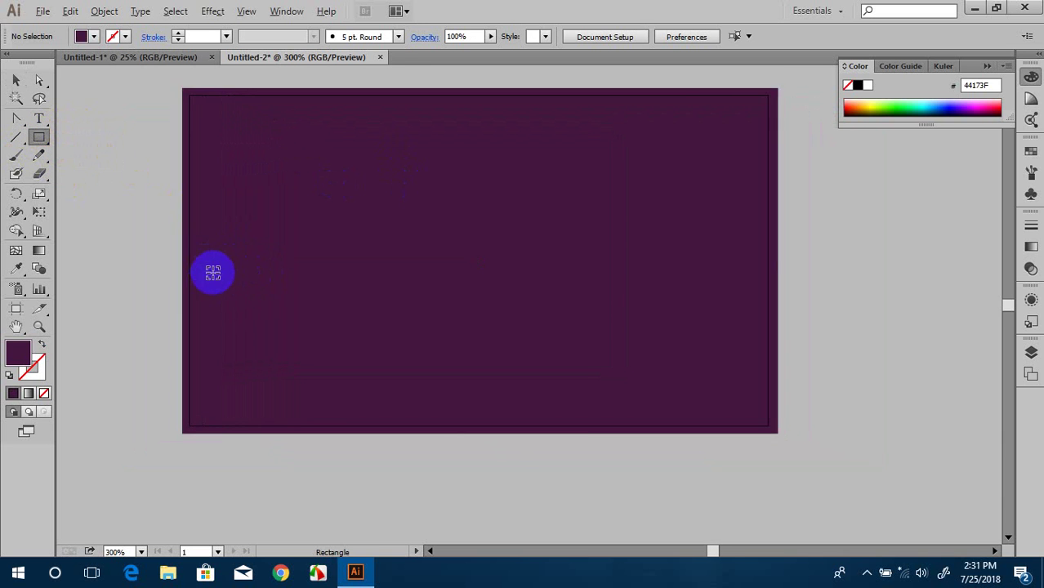
- Draw a wide rectangle strip across the lower part of the card
scroll(215, 282, down, 1)
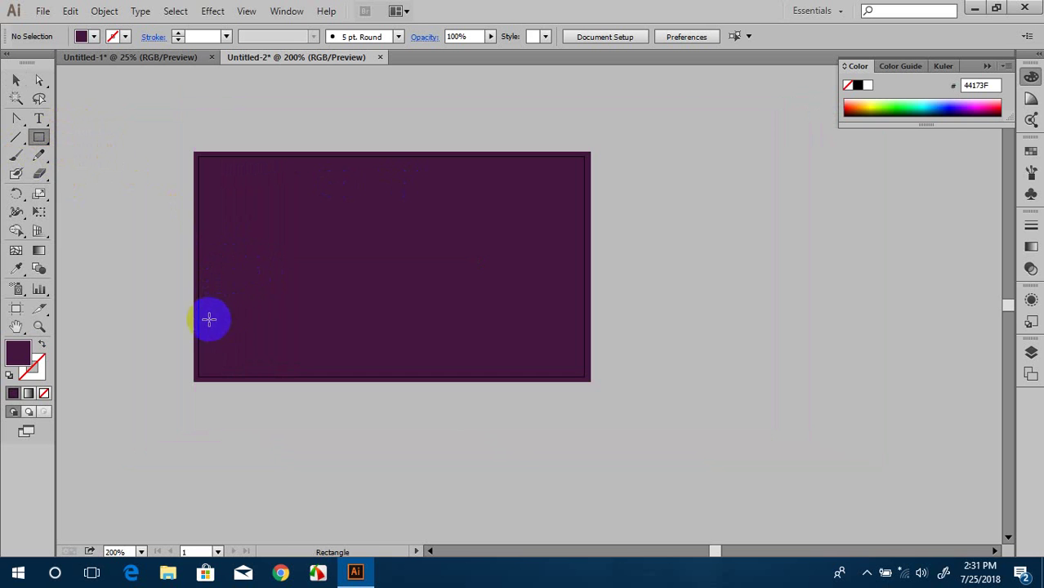
drag(195, 294, 588, 349)
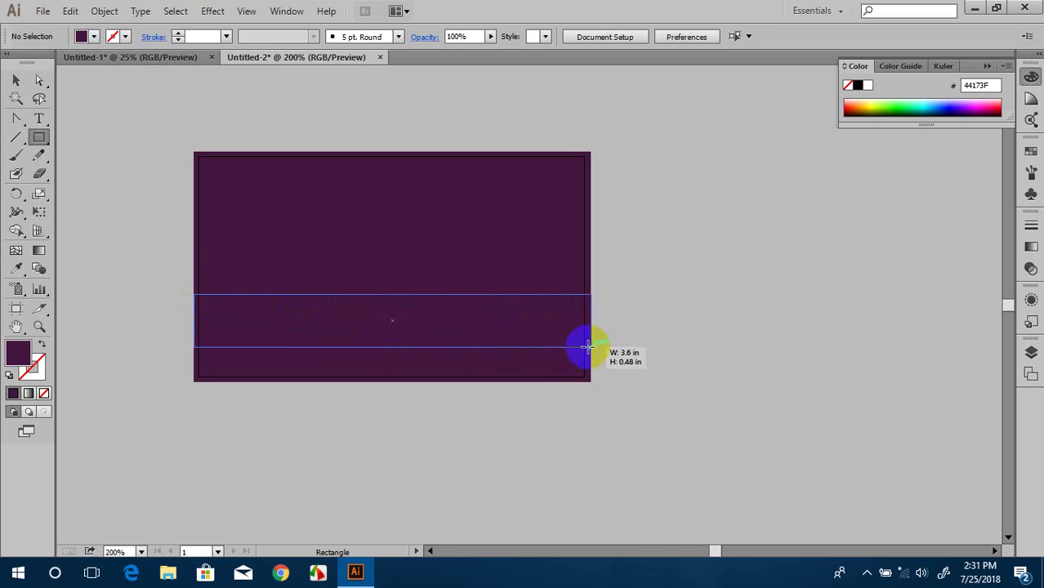
scroll(368, 321, up, 1)
- Fill the strip with pink C1004F and deselect it
double_click(22, 354)
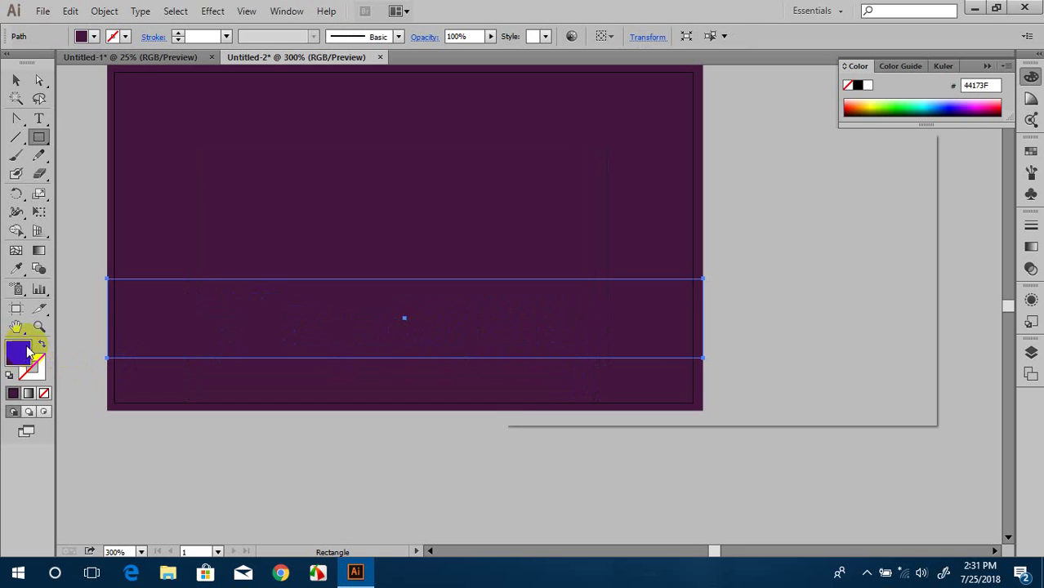
click(736, 338)
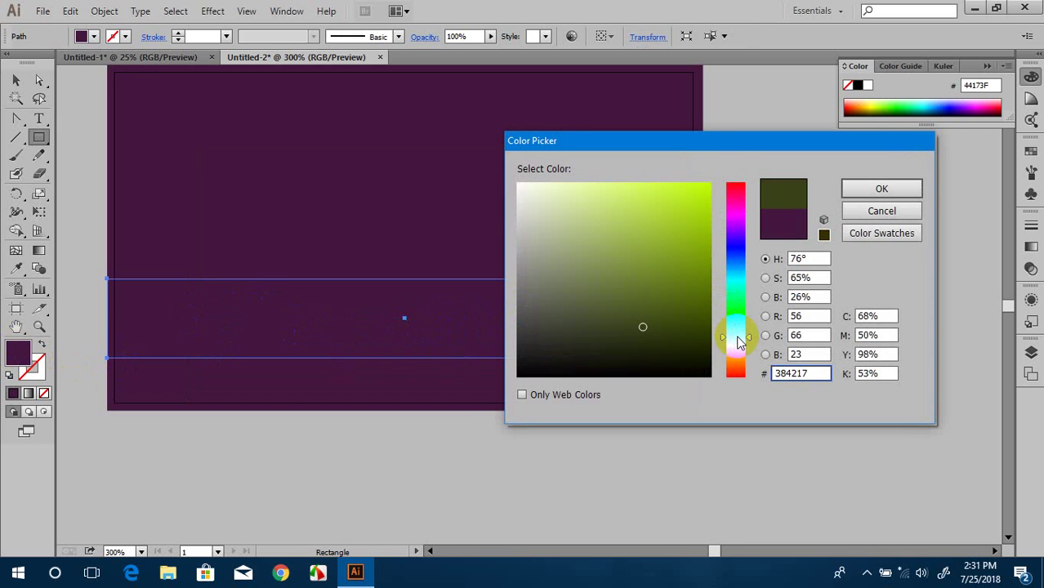
mouse_move(737, 341)
mouse_down()
mouse_move(728, 172)
mouse_move(735, 195)
mouse_up()
click(715, 267)
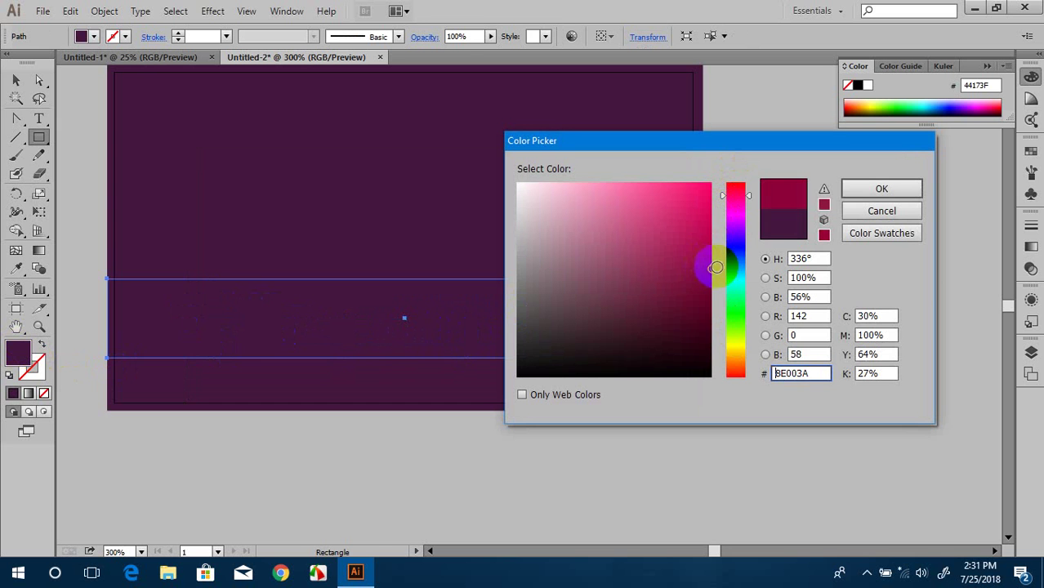
drag(715, 267, 711, 230)
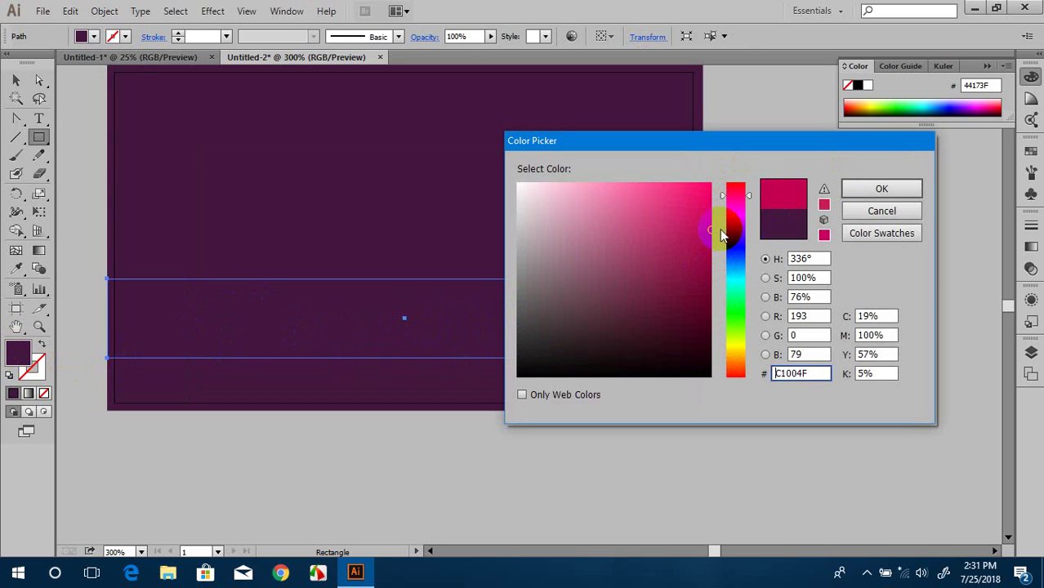
click(881, 189)
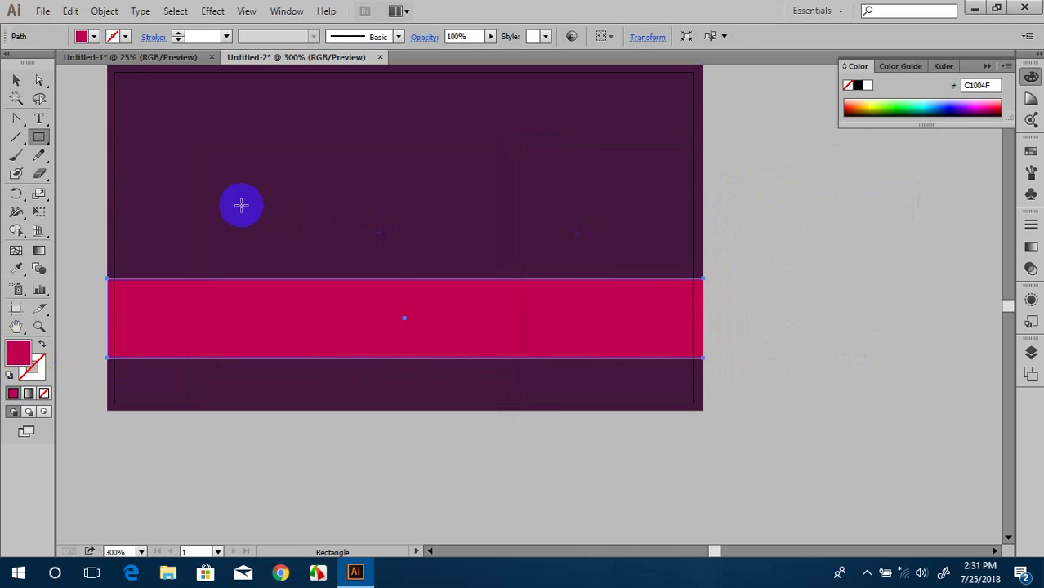
click(16, 79)
click(279, 154)
- Shorten the pink band to a short left piece and duplicate it to the right
drag(280, 153, 505, 184)
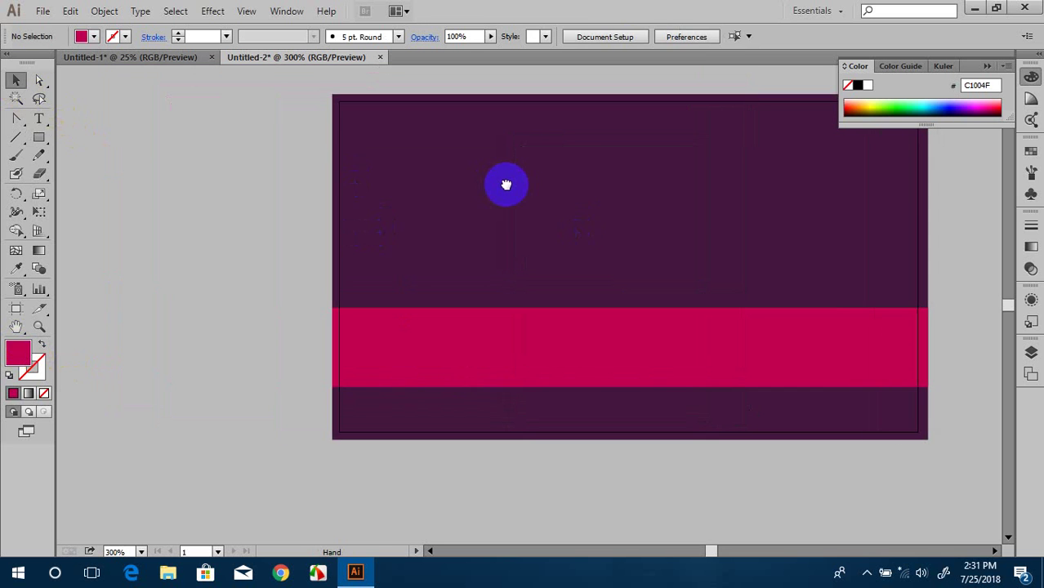
ctrl+click(539, 319)
drag(568, 240, 522, 194)
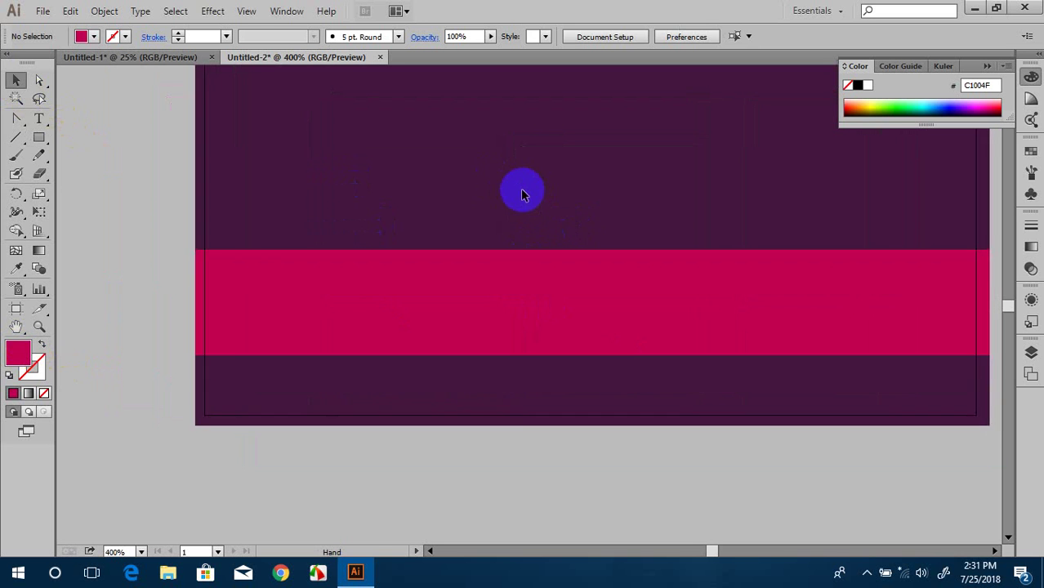
ctrl+alt+click(523, 194)
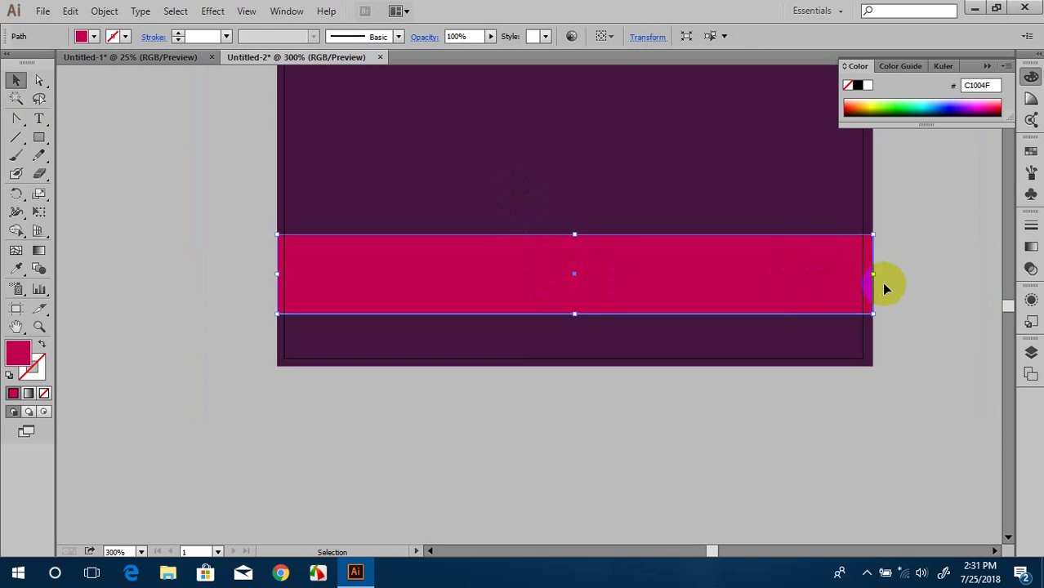
drag(873, 275, 385, 290)
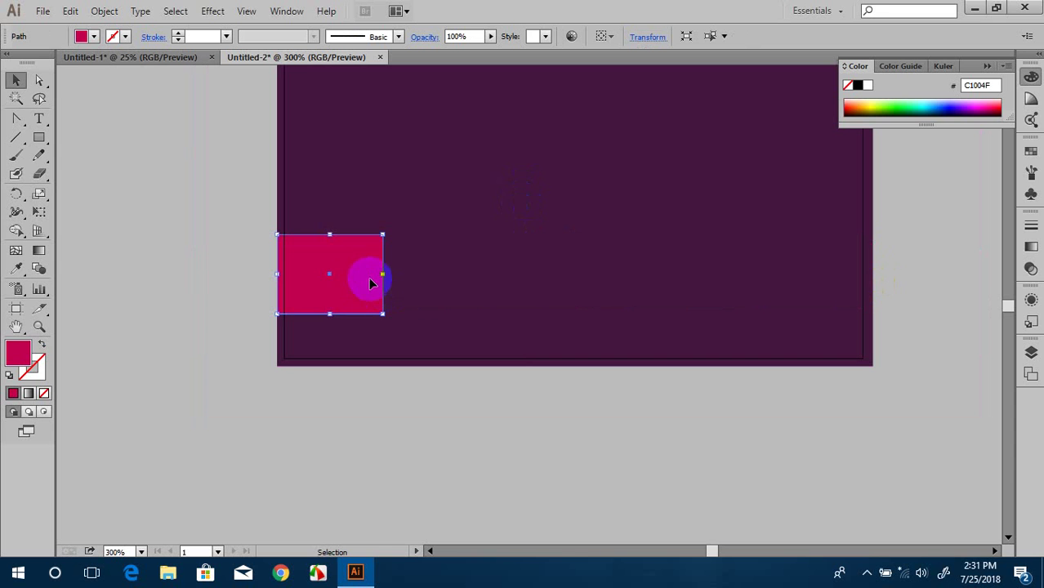
mouse_move(327, 272)
mouse_down()
mouse_move(439, 276)
mouse_move(417, 269)
mouse_up()
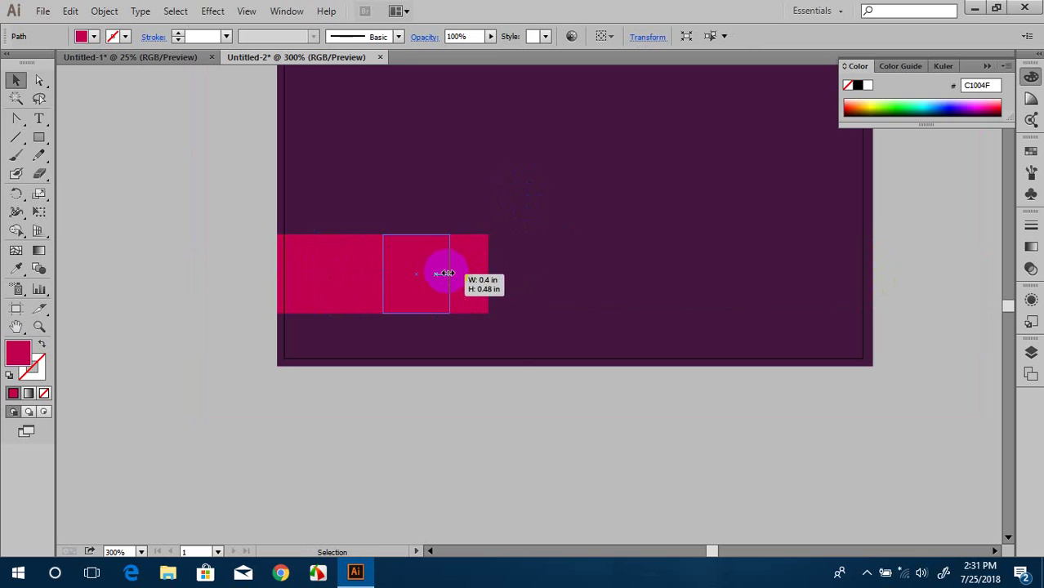
click(400, 276)
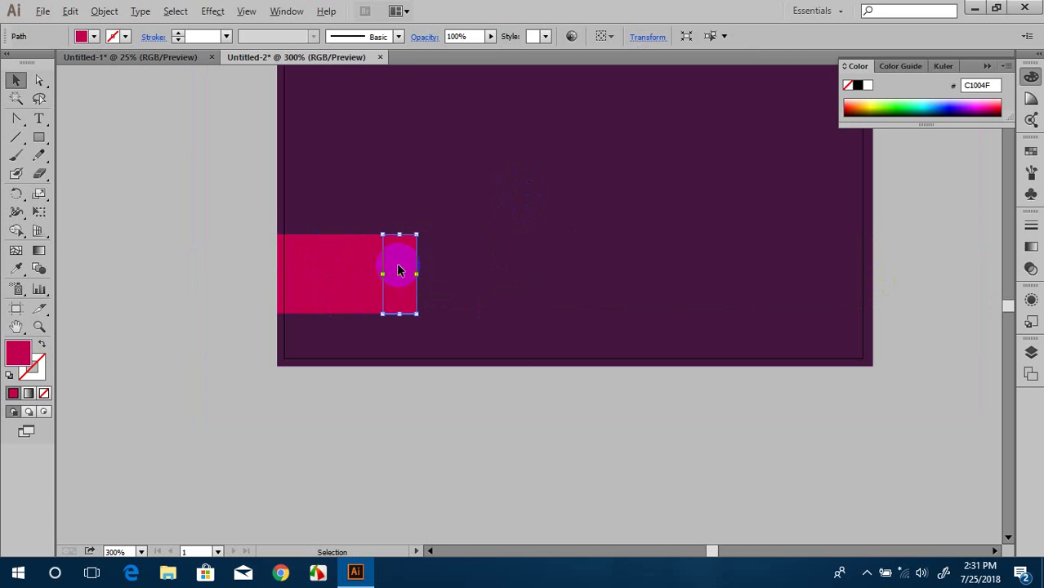
- Copy a narrow strip and a wider piece rightward, fitting five abutting band pieces
drag(399, 271, 492, 273)
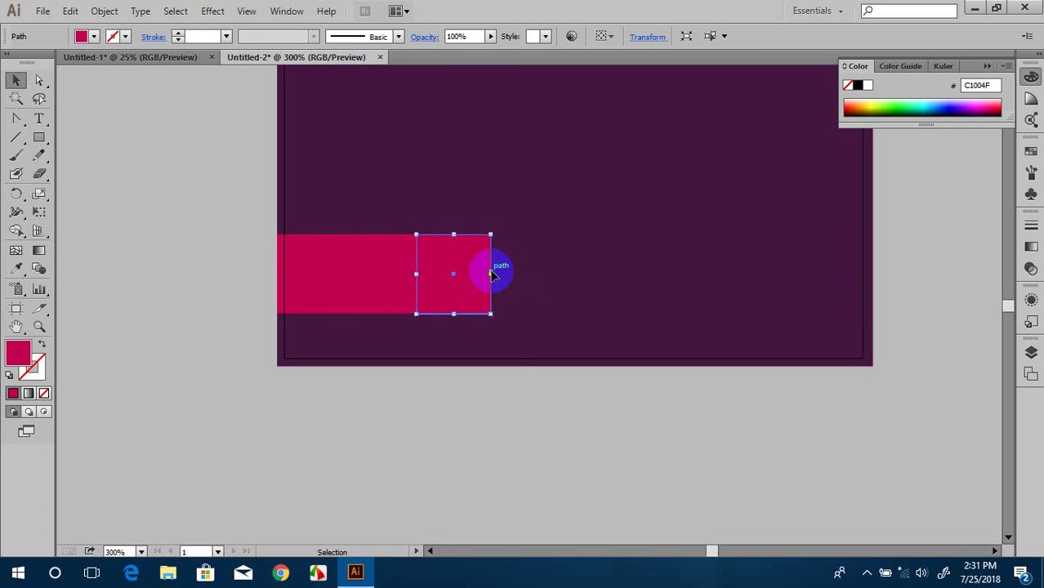
click(399, 264)
drag(401, 267, 874, 287)
click(567, 245)
click(512, 269)
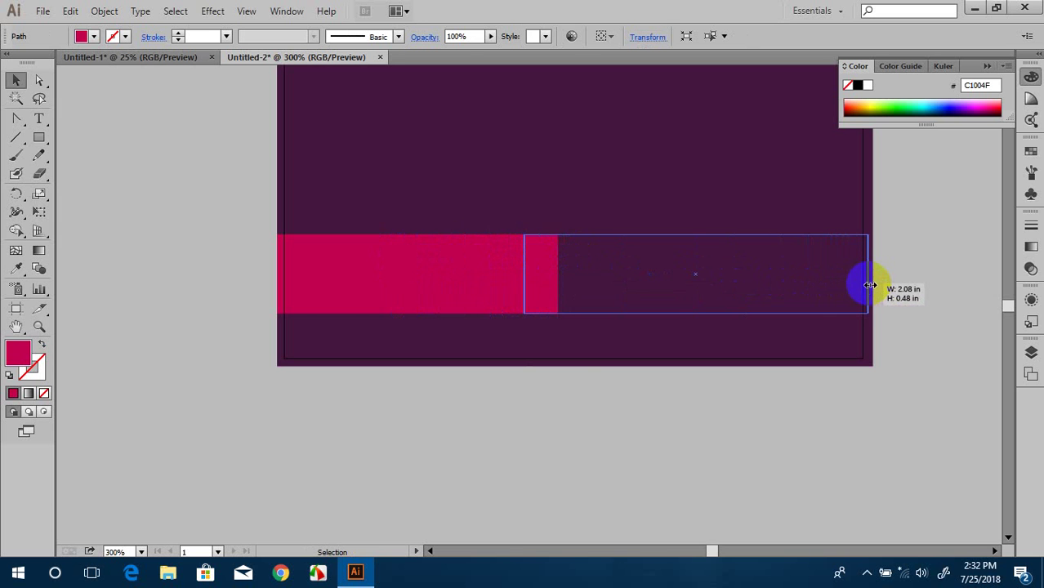
click(238, 186)
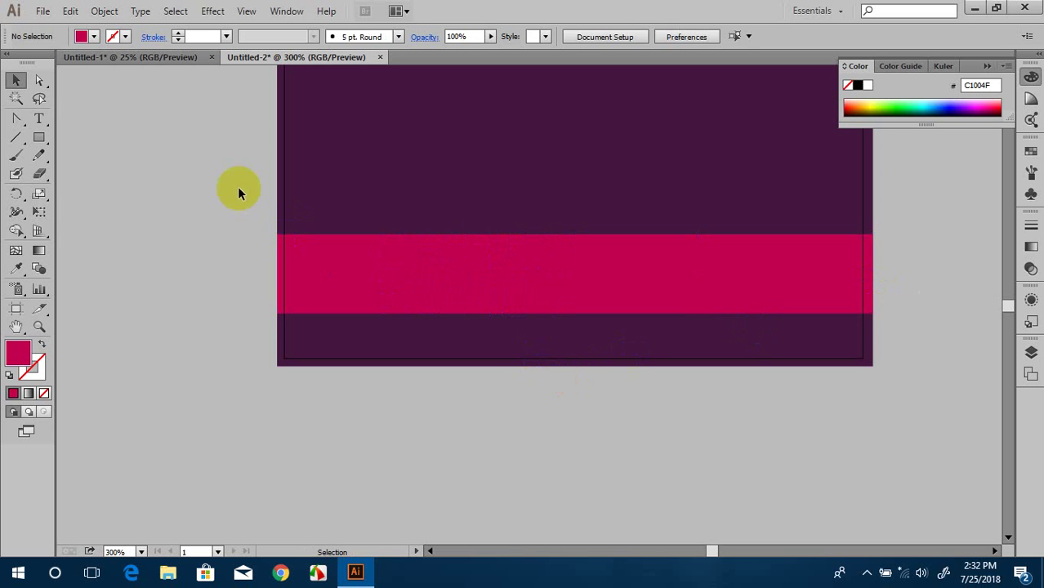
mouse_move(461, 288)
mouse_down()
mouse_move(471, 299)
mouse_move(398, 255)
mouse_up()
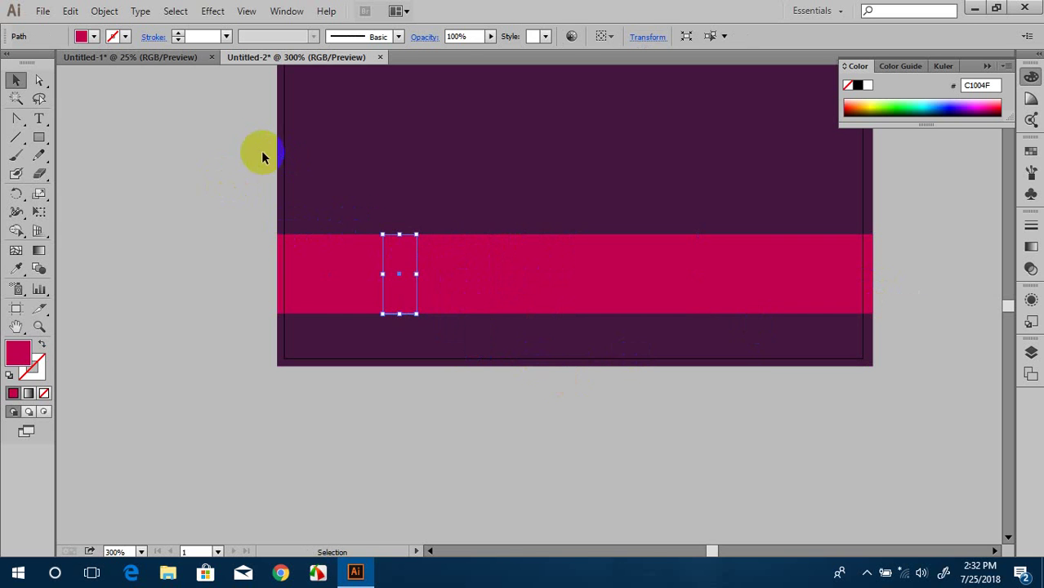
drag(262, 155, 1024, 466)
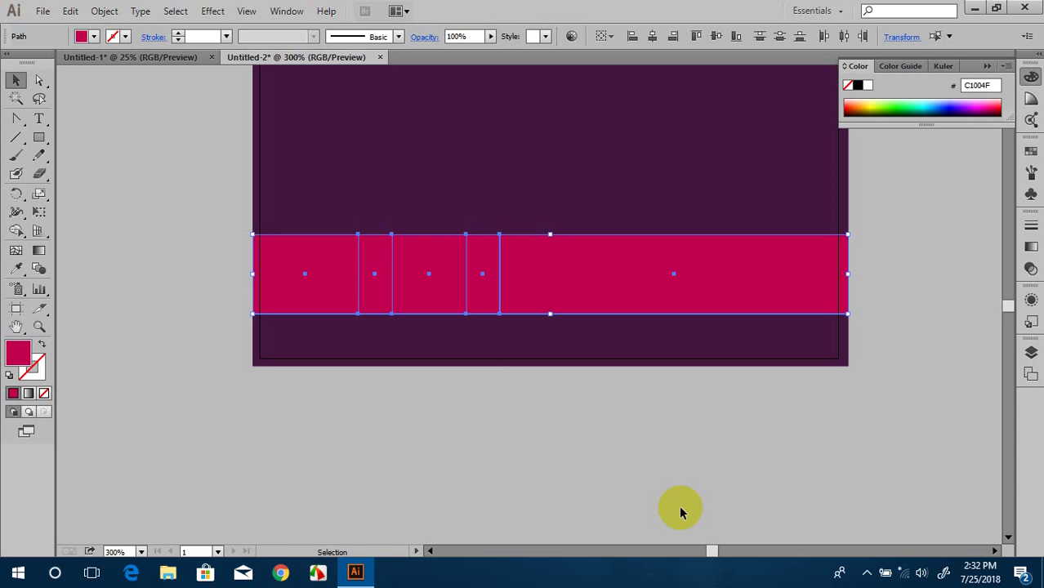
- Recolour both narrow band strips to darker magenta 990046
click(490, 449)
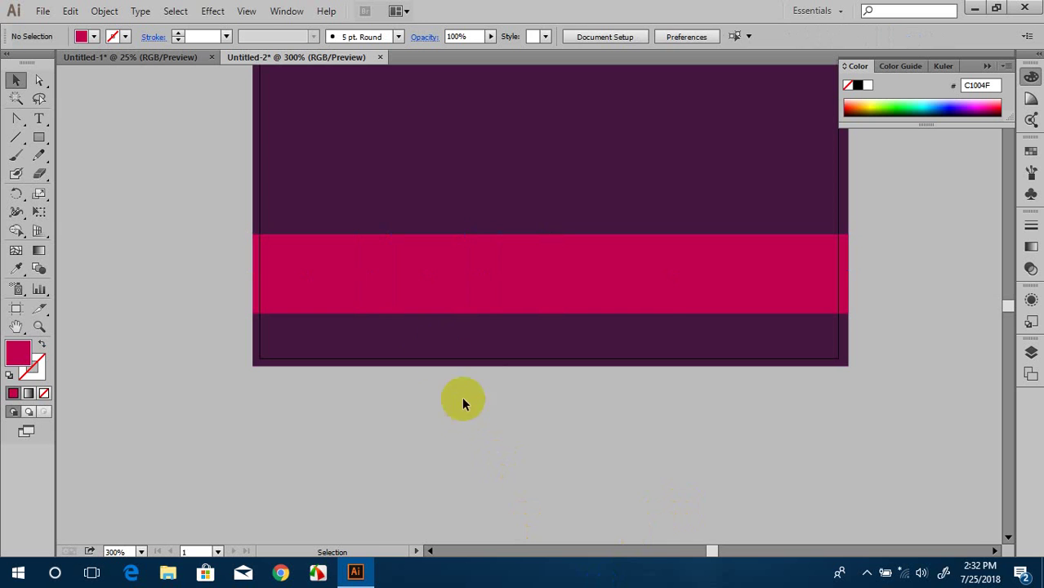
click(367, 272)
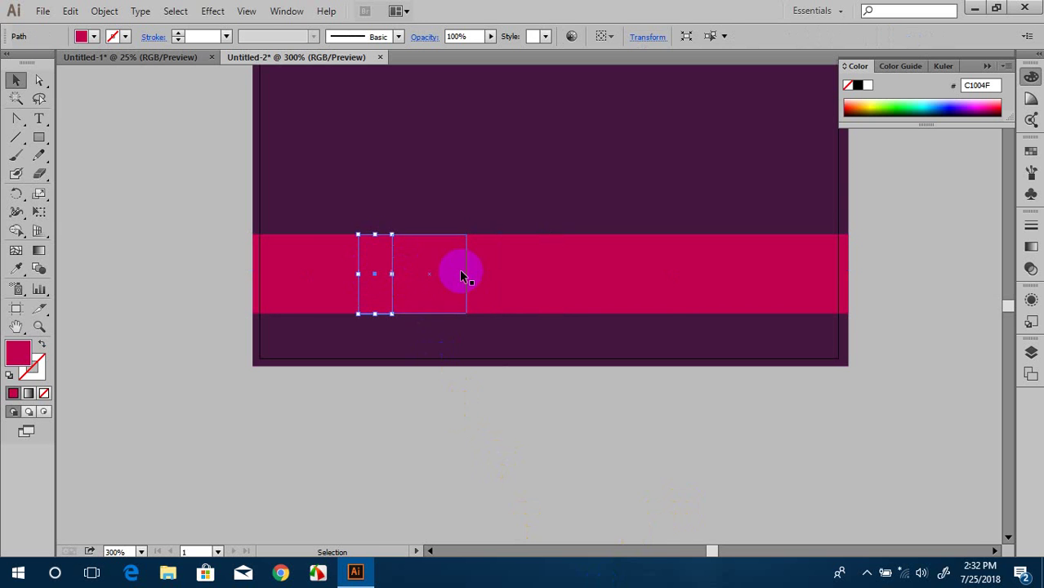
shift+click(486, 273)
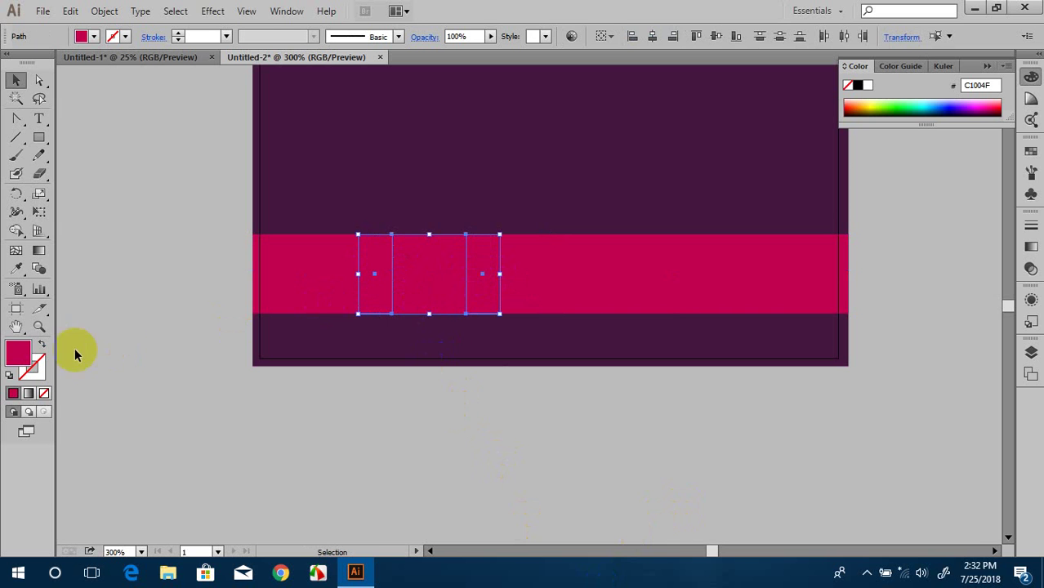
double_click(19, 353)
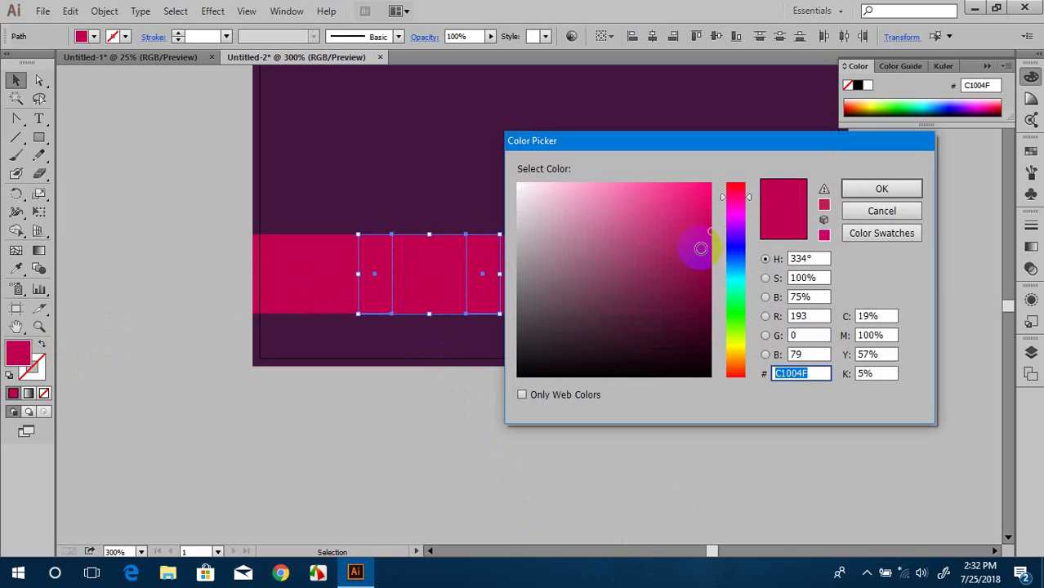
click(710, 256)
click(705, 261)
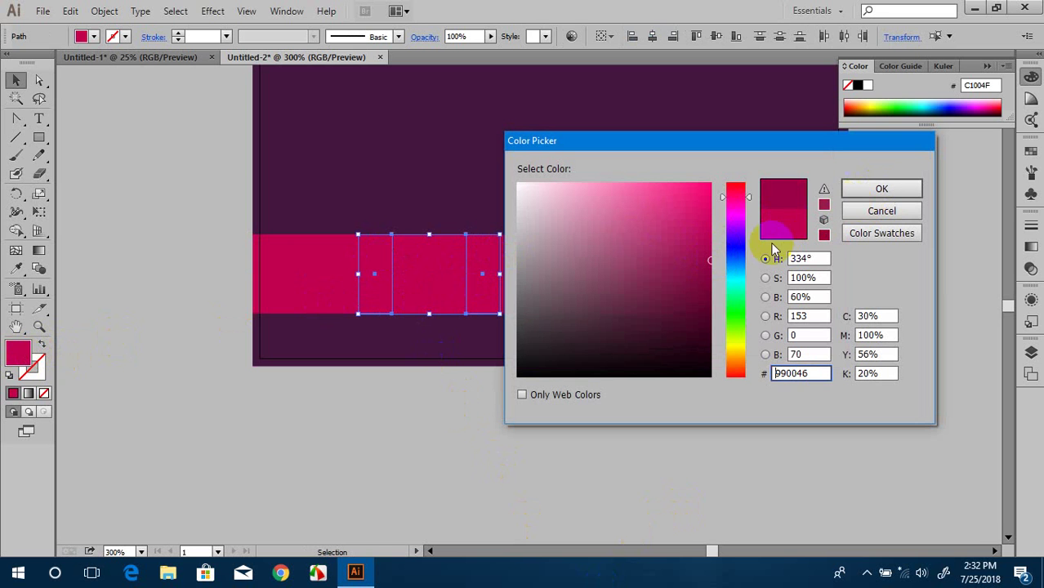
drag(705, 261, 710, 264)
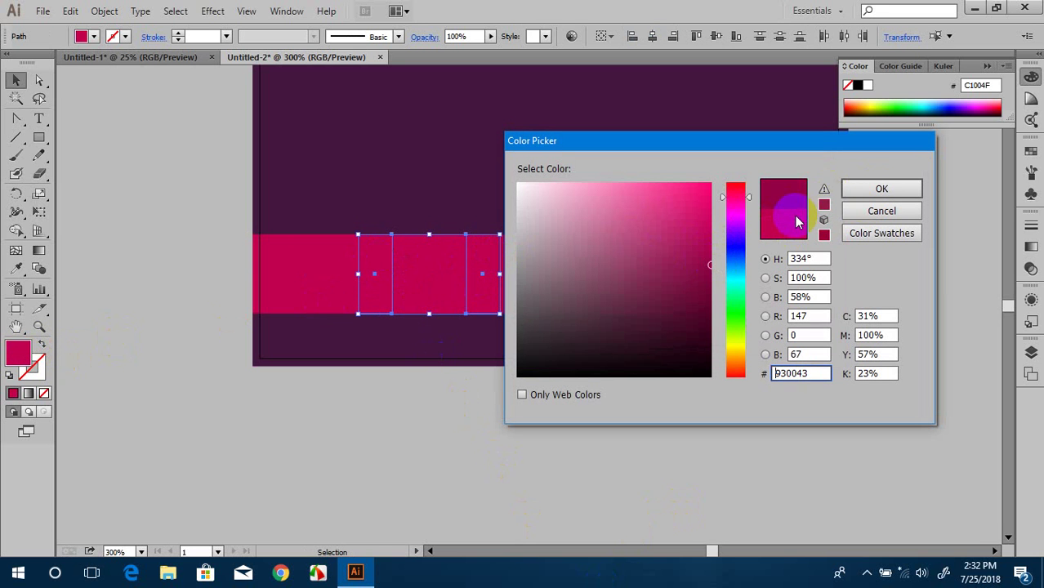
click(704, 259)
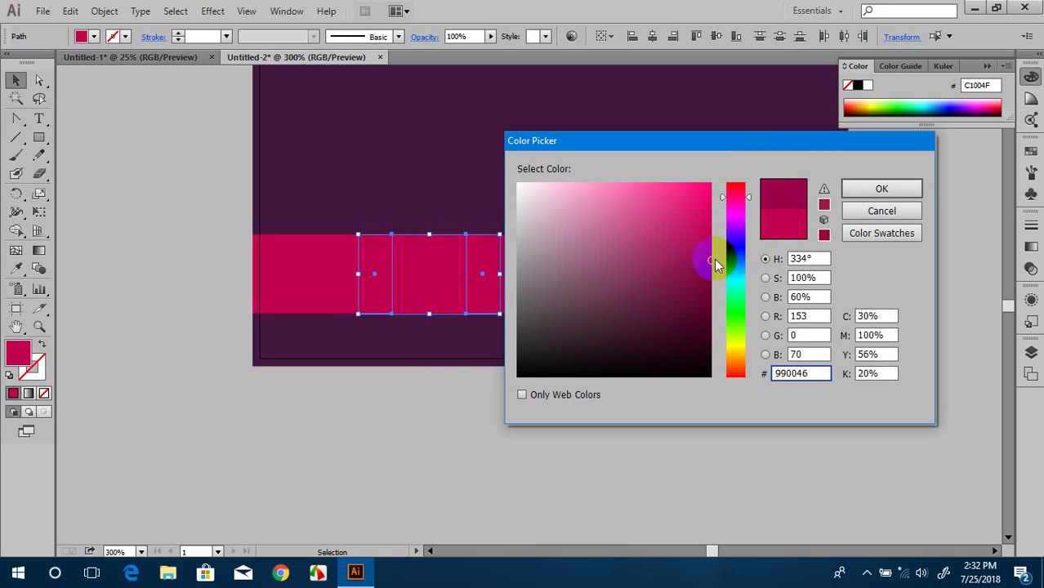
click(881, 189)
click(537, 422)
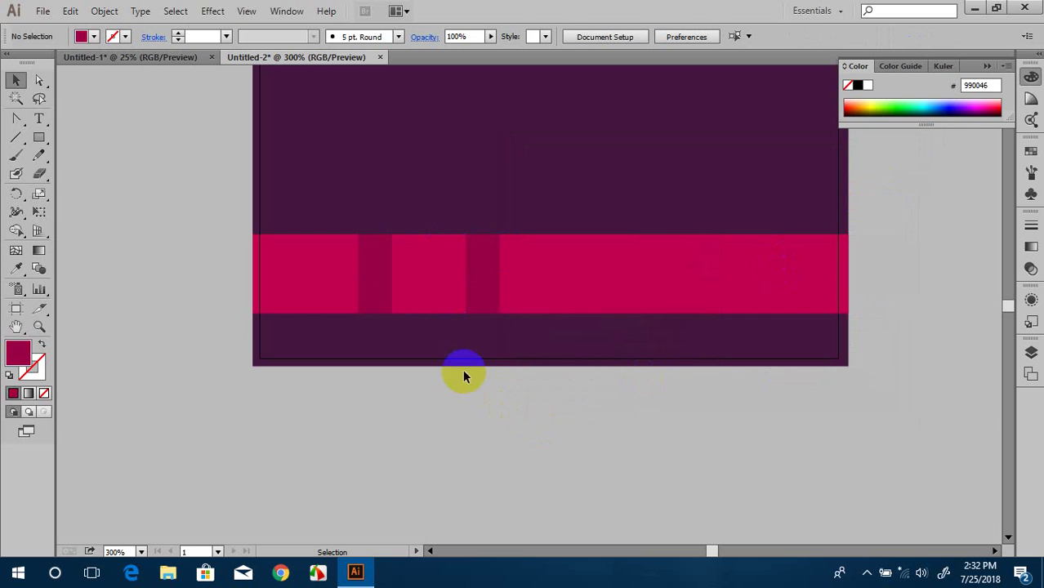
- Skew the left dark strip by raising its right-side corner points two nudges
scroll(436, 325, up, 1)
scroll(436, 327, up, 1)
scroll(433, 364, up, 2)
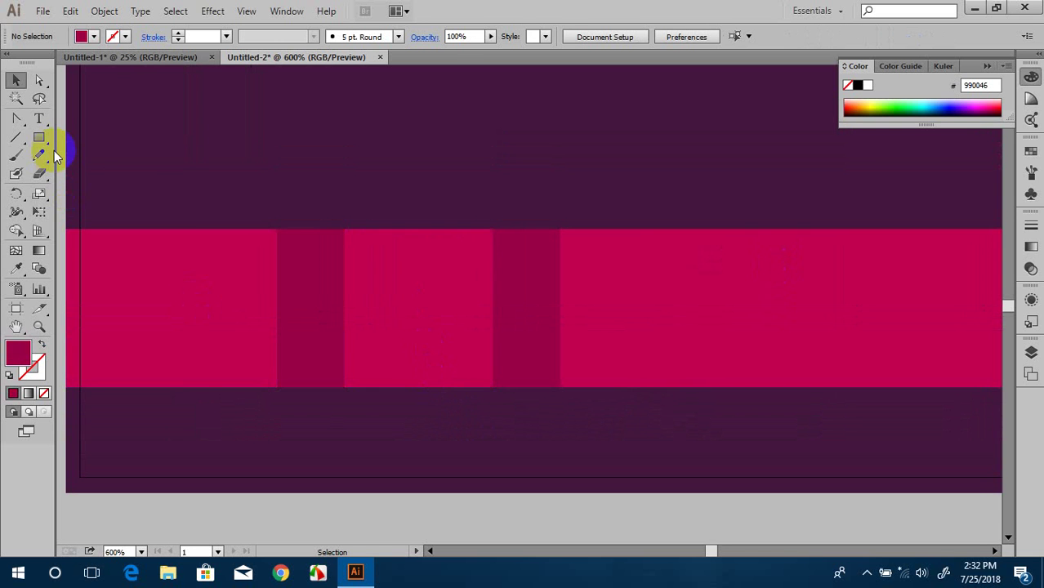
scroll(186, 249, up, 1)
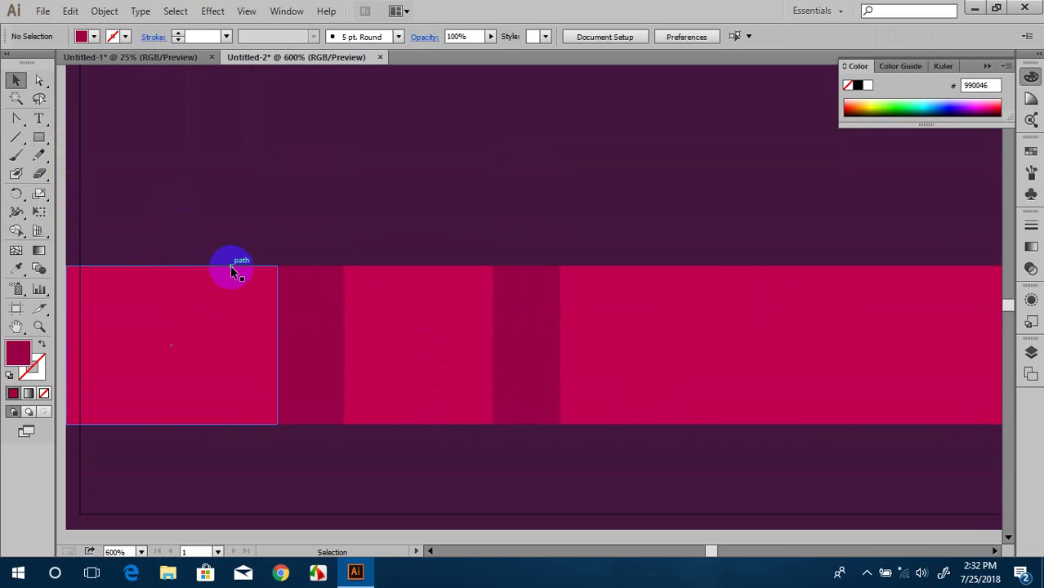
click(39, 80)
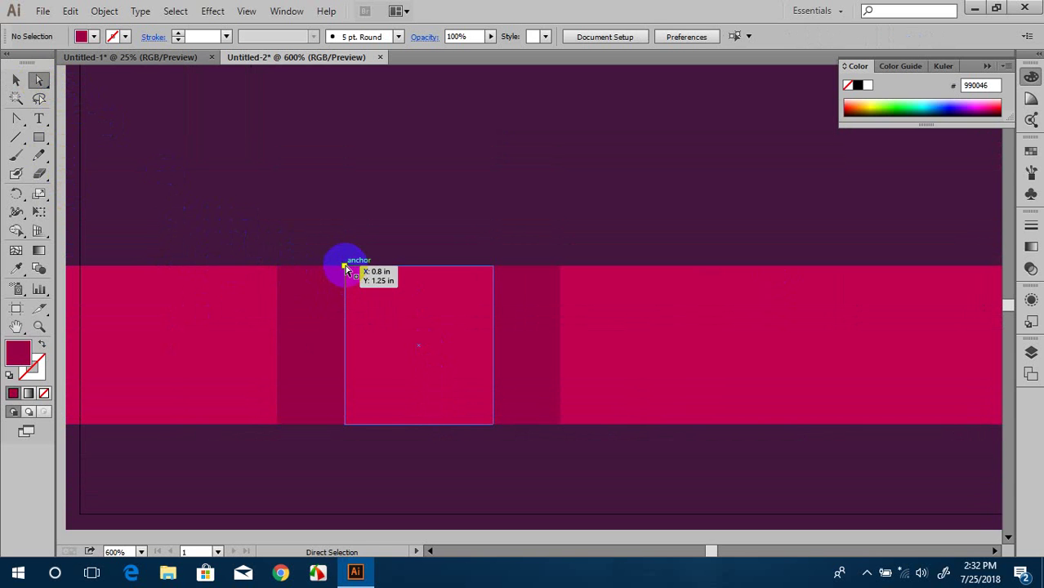
click(343, 266)
click(16, 79)
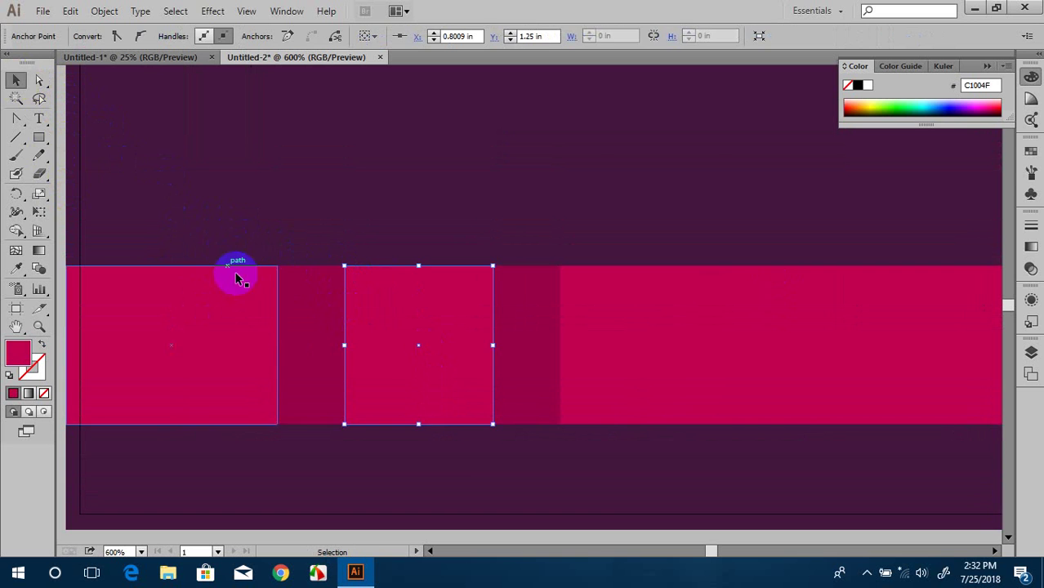
click(318, 323)
click(46, 82)
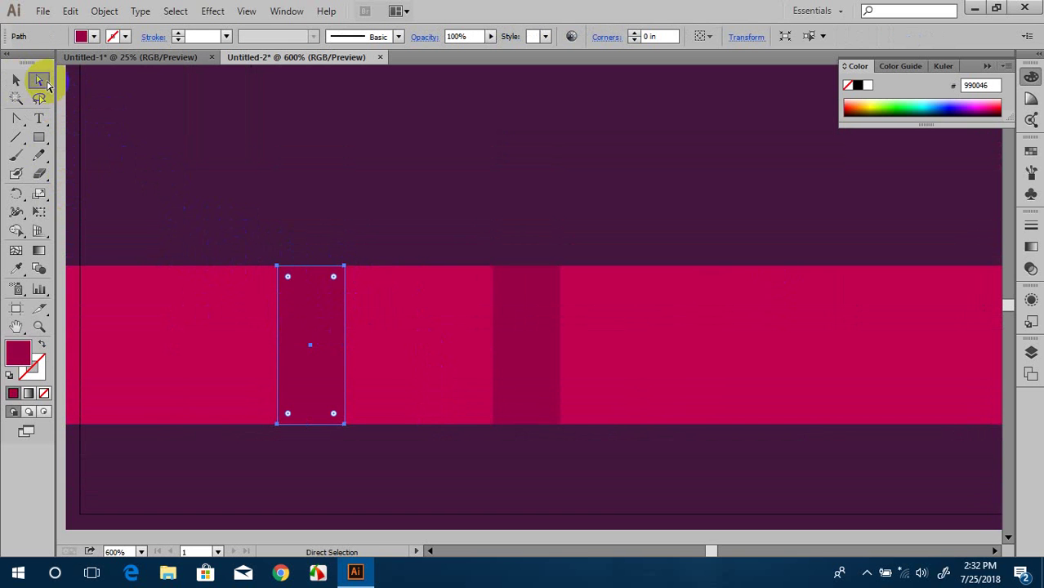
click(344, 268)
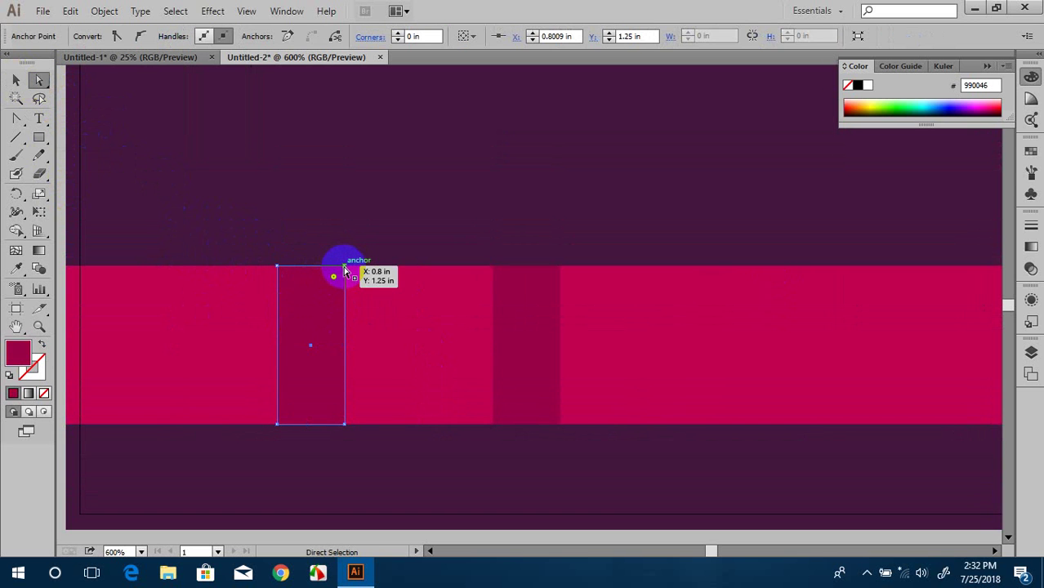
shift+click(344, 425)
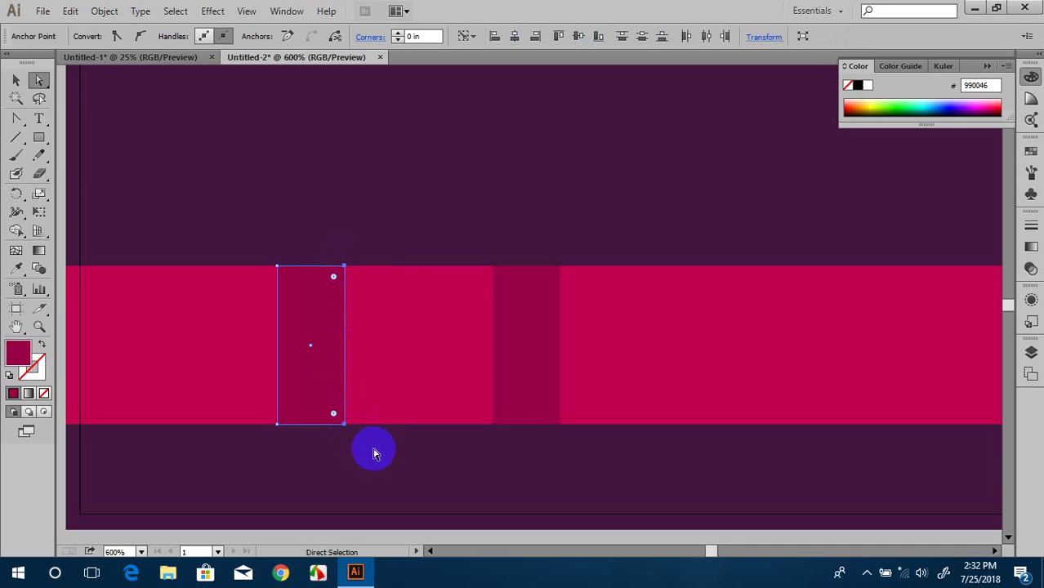
key(Up)
key(Up)
key(Up)
key(Up)
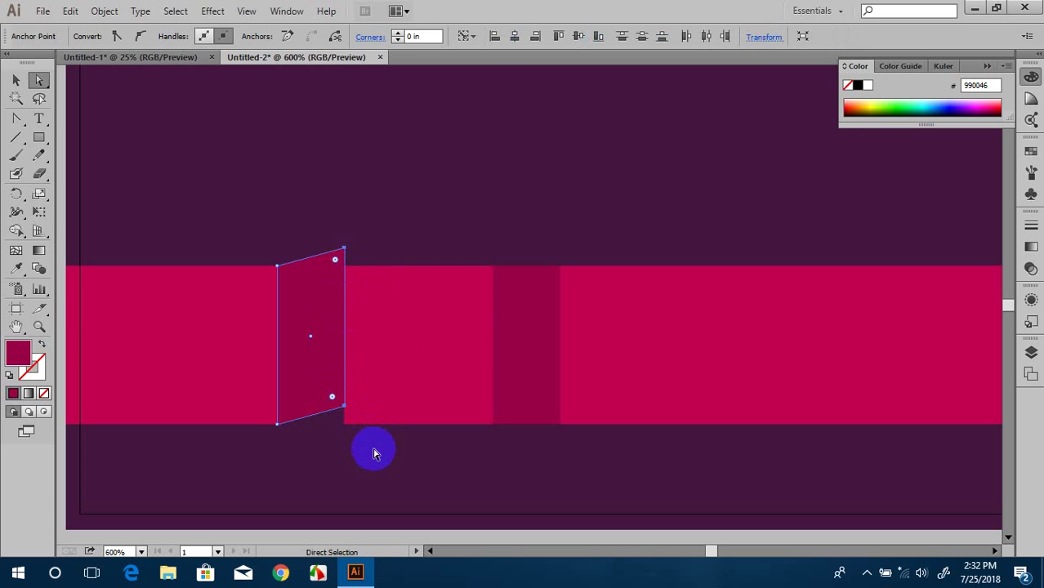
key(Up)
key(Up)
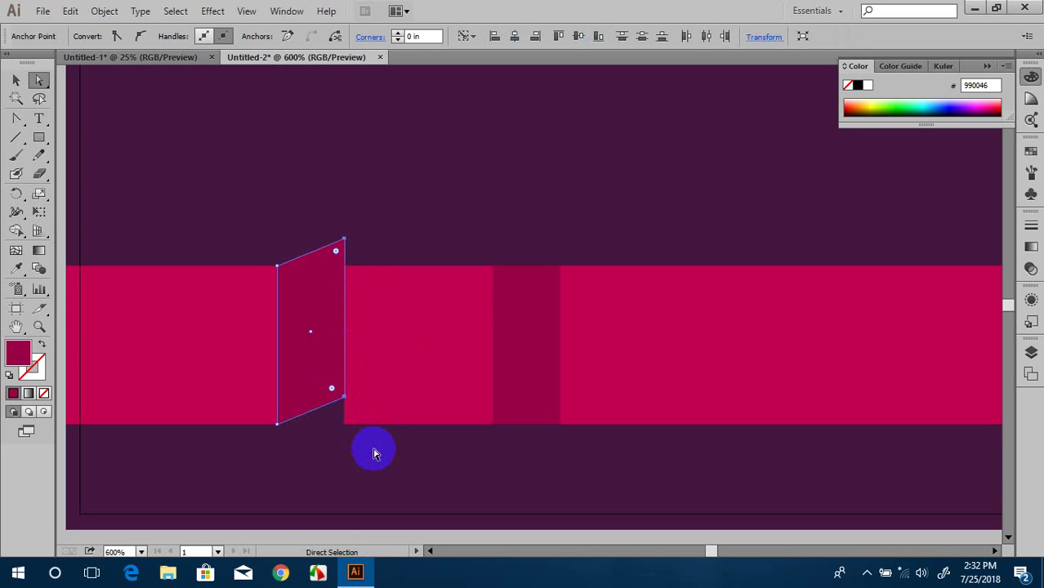
key(Down)
key(Down)
key(Down)
key(Down)
key(Down)
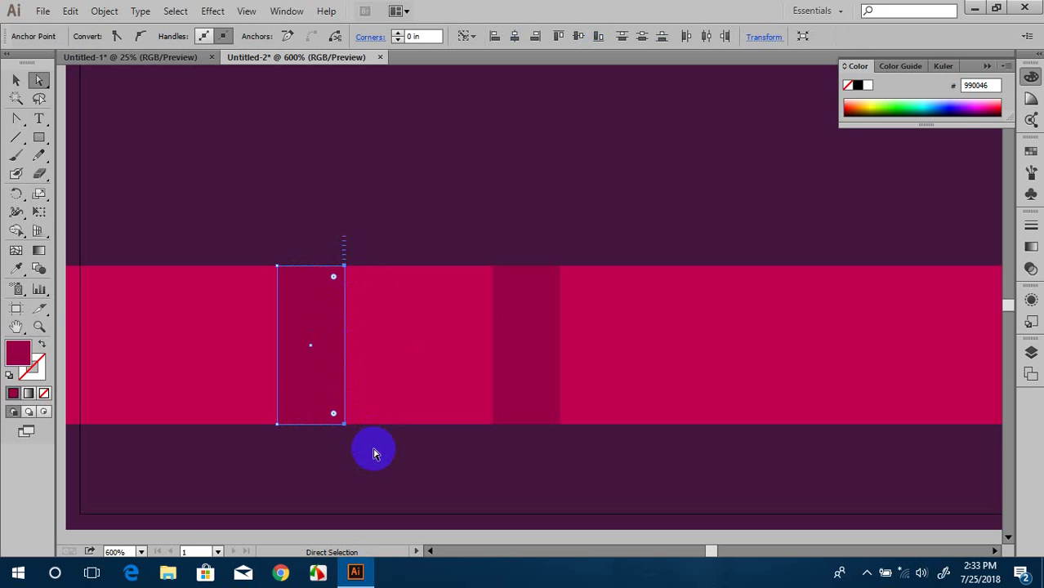
key(Up)
key(Up)
key(Up)
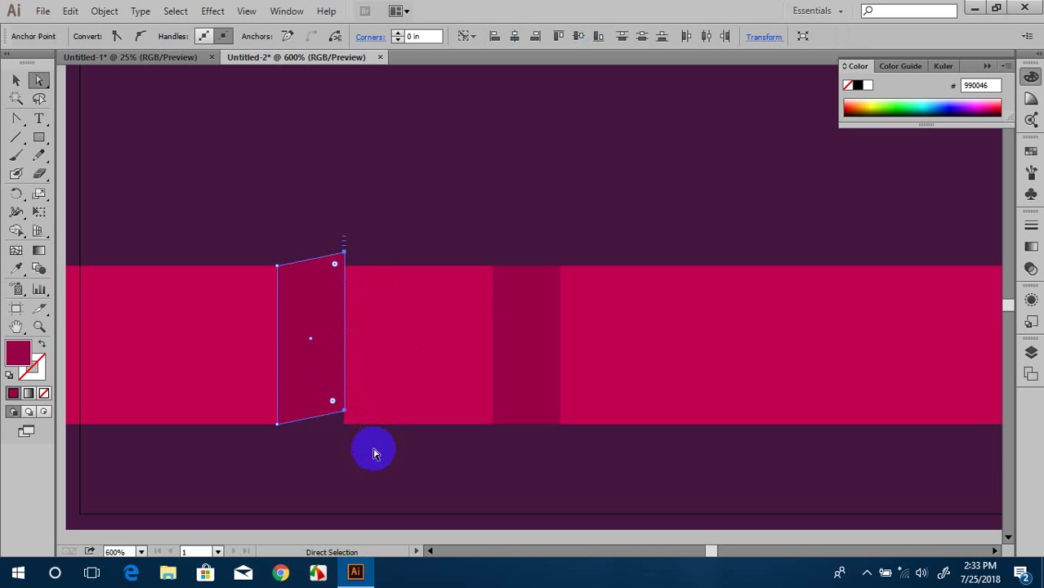
key(Up)
key(Up)
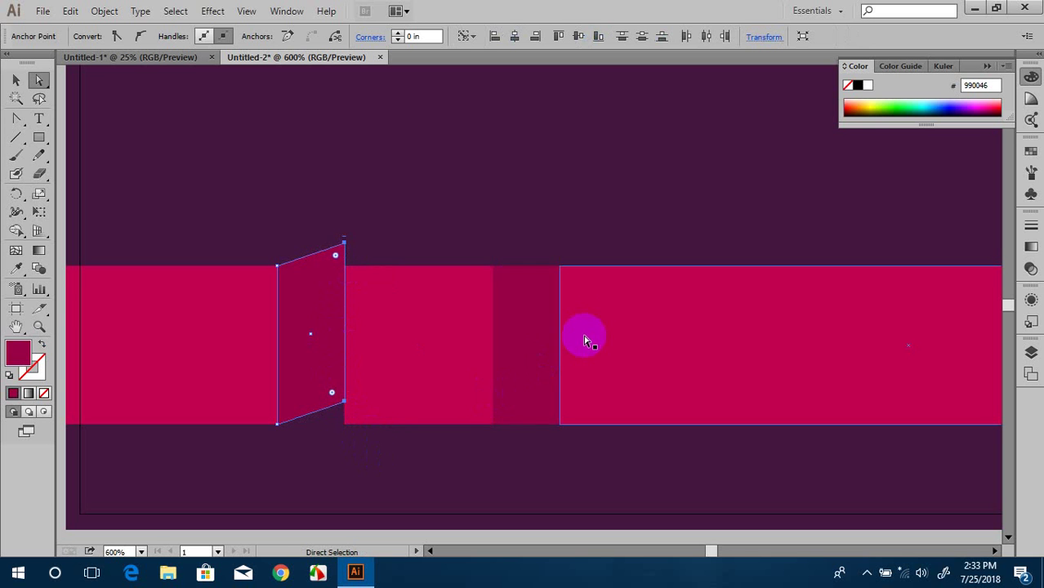
- Raise the right fold piece's left-edge corner points two nudges to mirror it
click(534, 309)
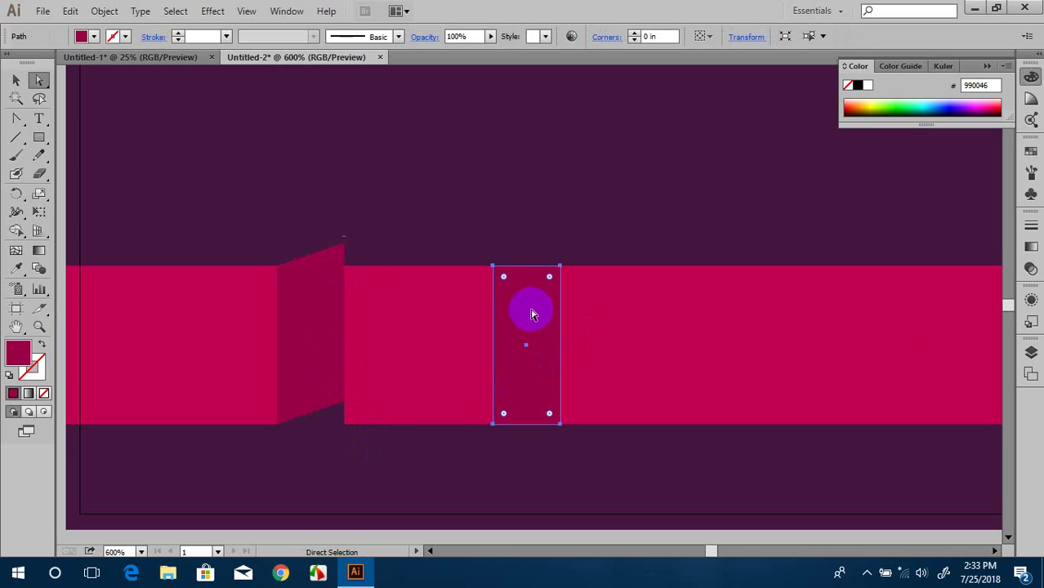
click(494, 267)
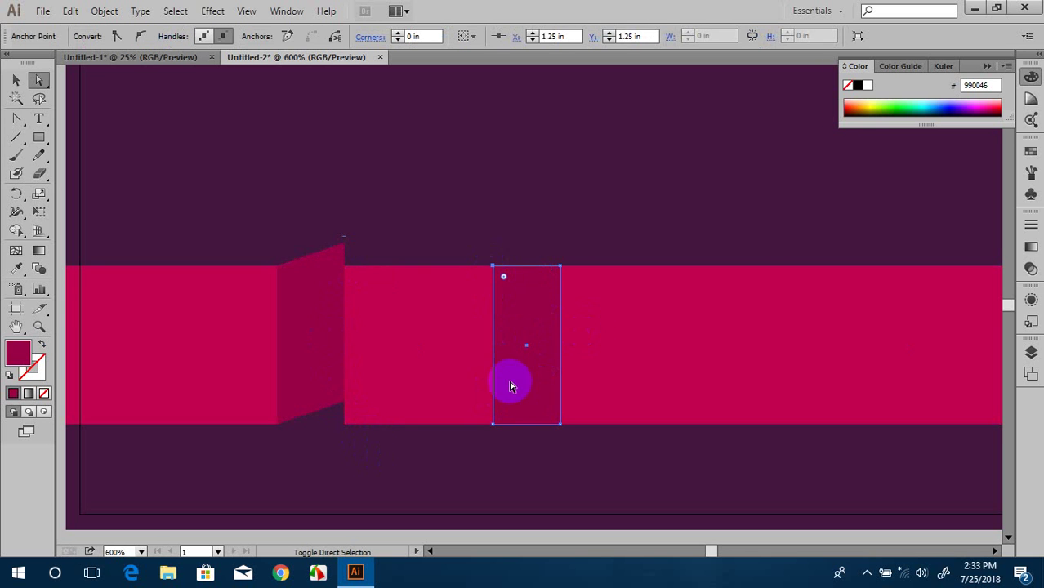
shift+click(494, 424)
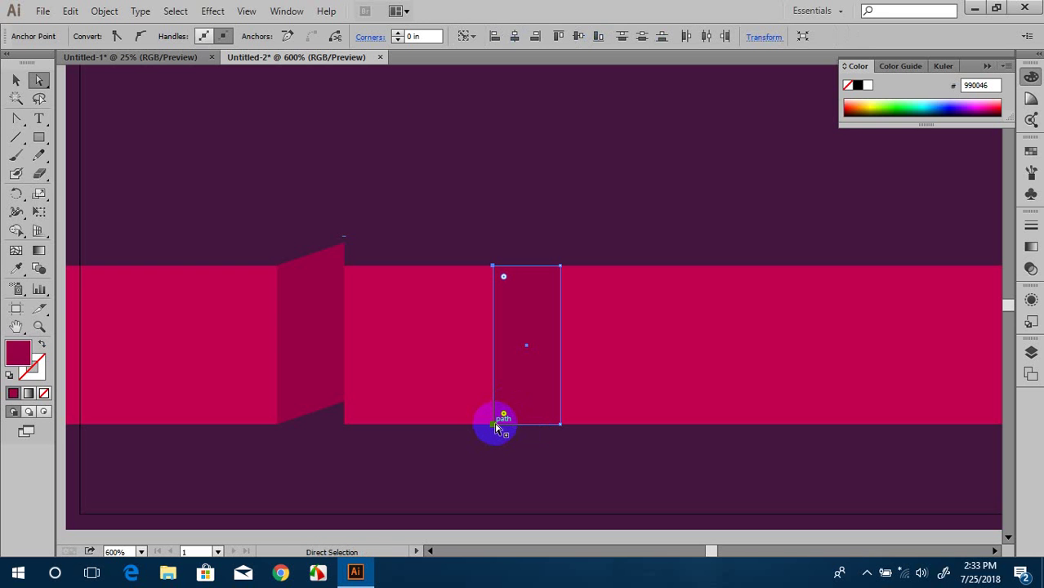
key(Up)
key(Up)
key(Up)
key(Up)
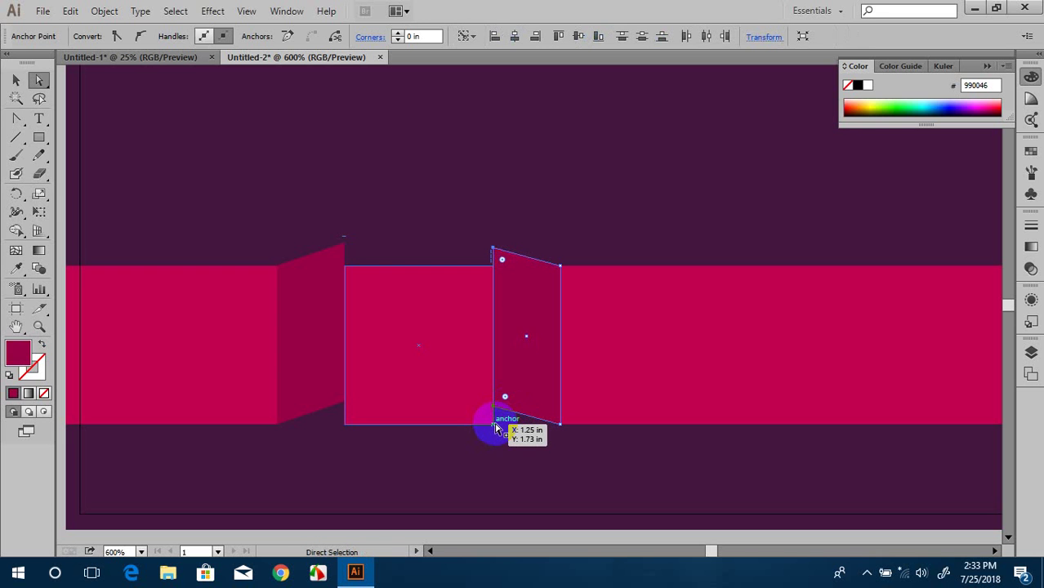
key(Up)
click(16, 79)
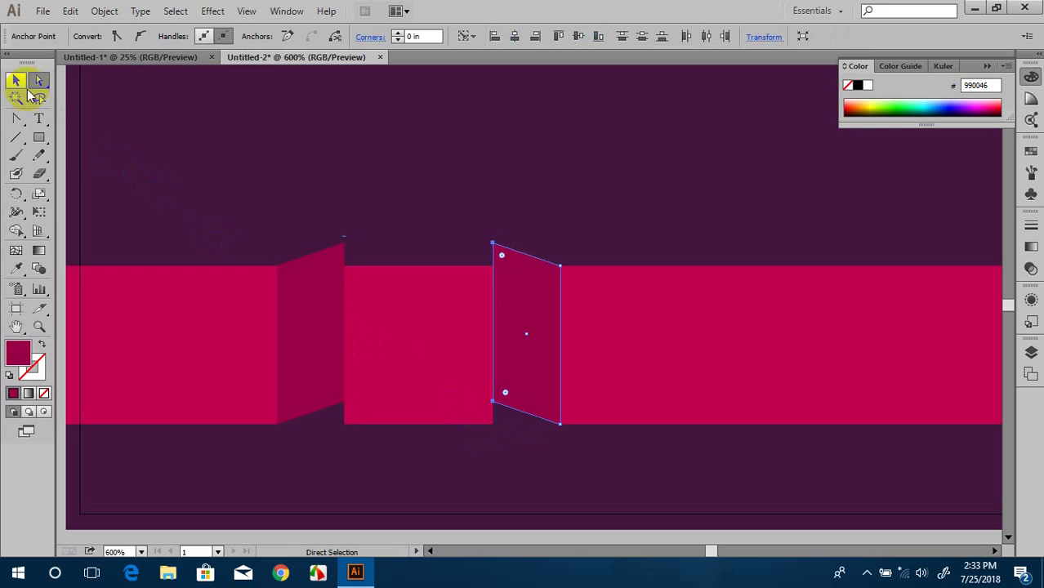
scroll(442, 484, down, 2)
- Nudge the ribbon's middle square up to meet the fold tops
click(425, 293)
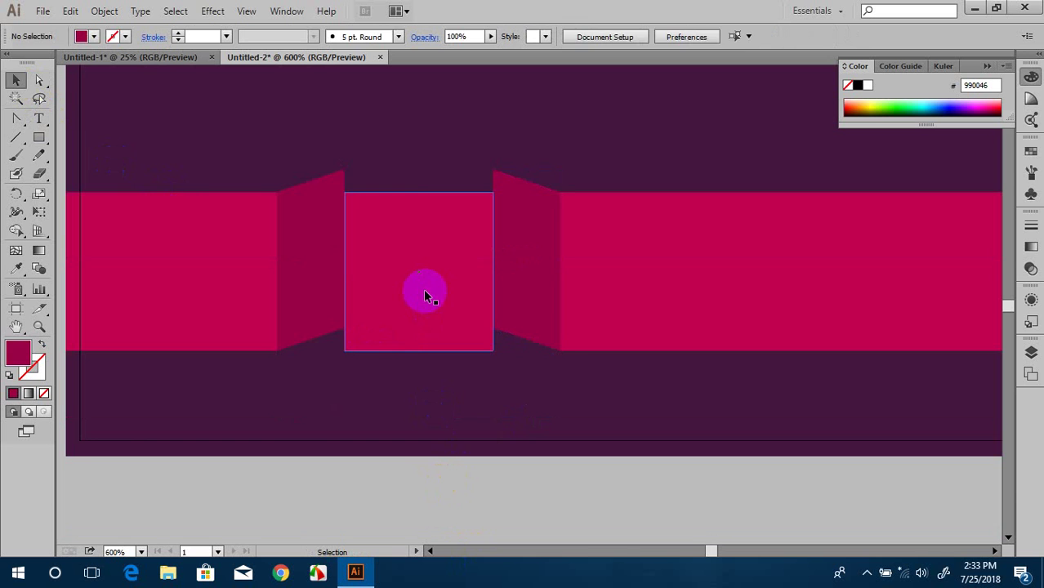
key(Up)
key(Up)
key(Up)
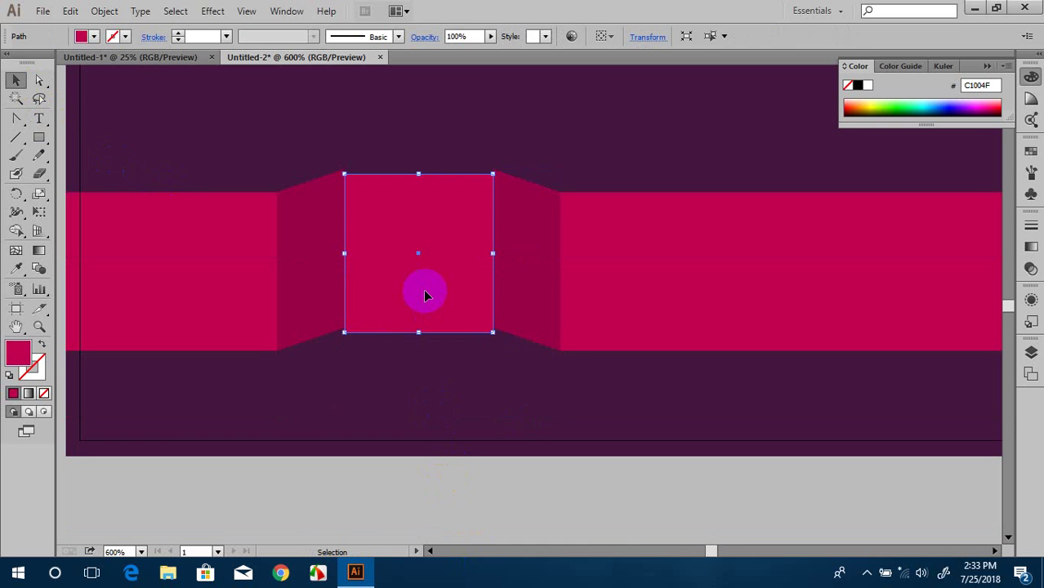
key(Up)
key(Up)
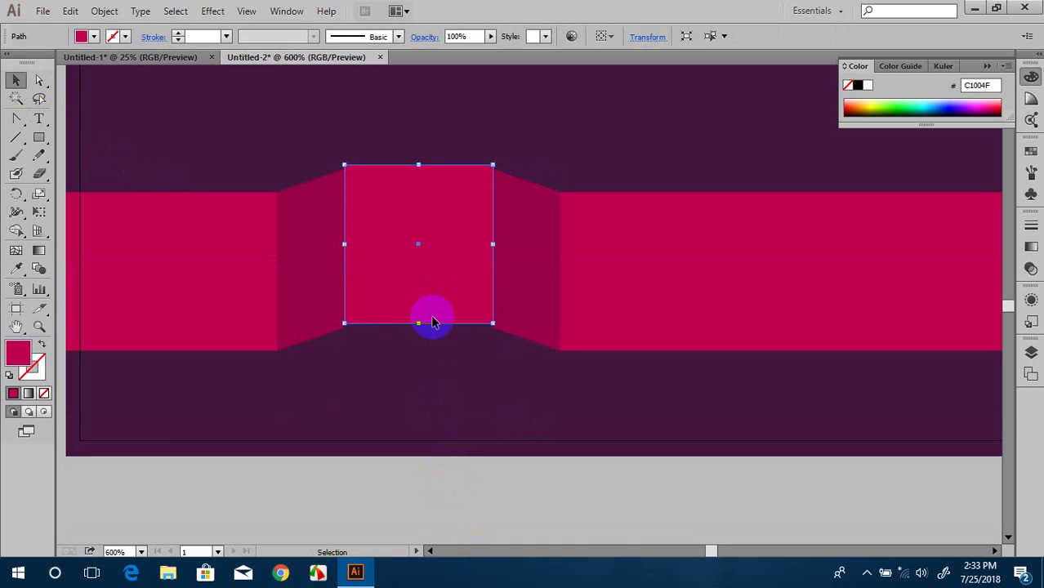
scroll(430, 322, down, 1)
click(424, 433)
click(410, 259)
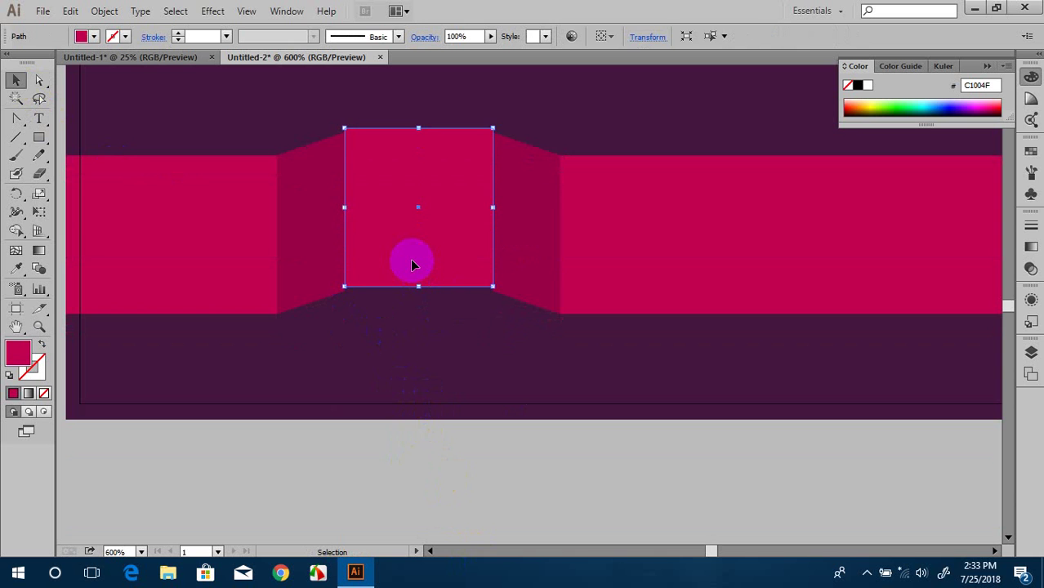
key(Down)
click(398, 468)
- Marquee-select all five ribbon pieces and group them with Ctrl+G
scroll(403, 444, down, 1)
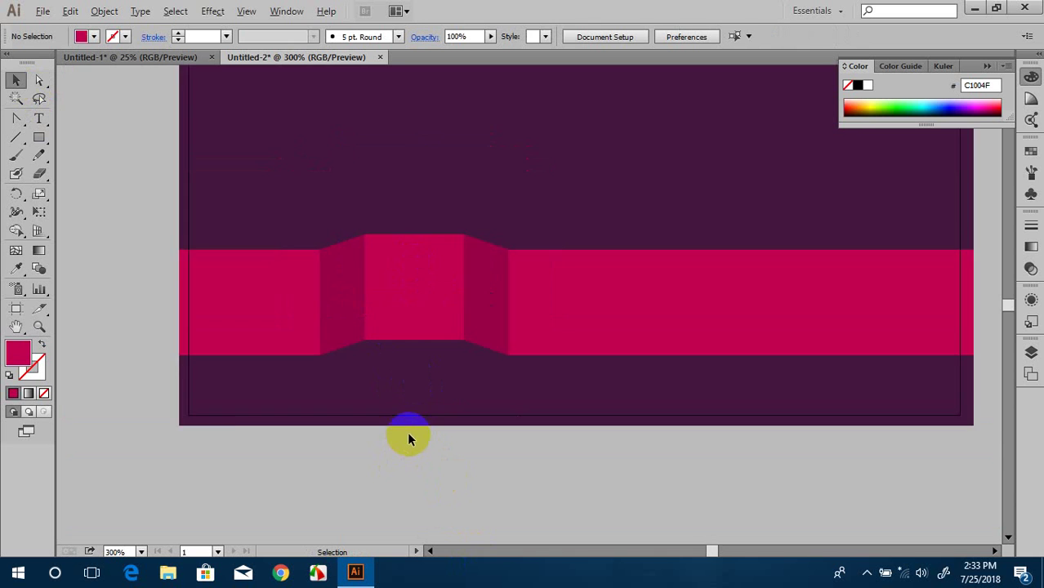
scroll(407, 431, down, 2)
drag(449, 487, 402, 464)
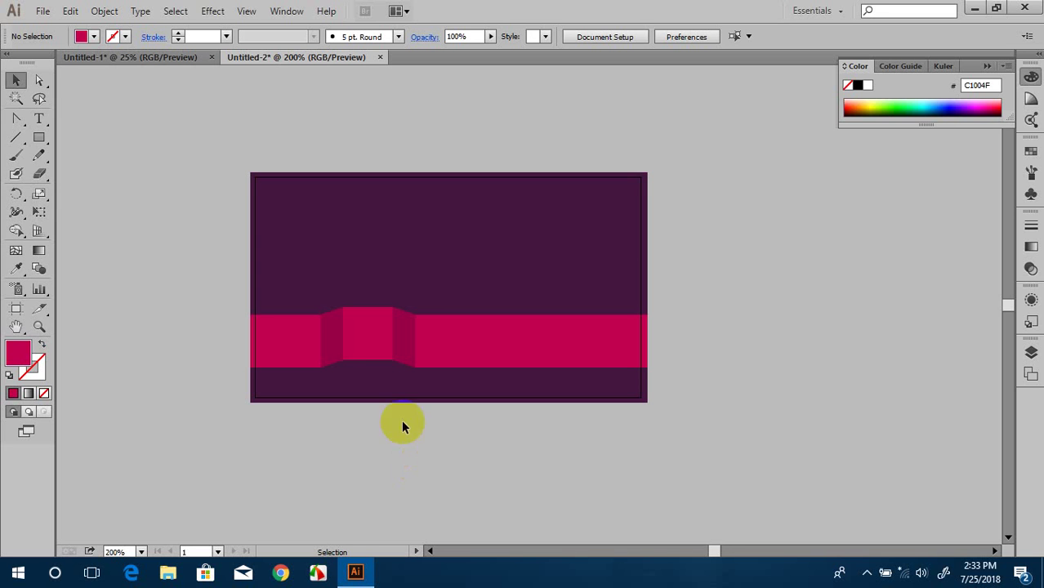
scroll(389, 394, up, 2)
scroll(392, 390, down, 1)
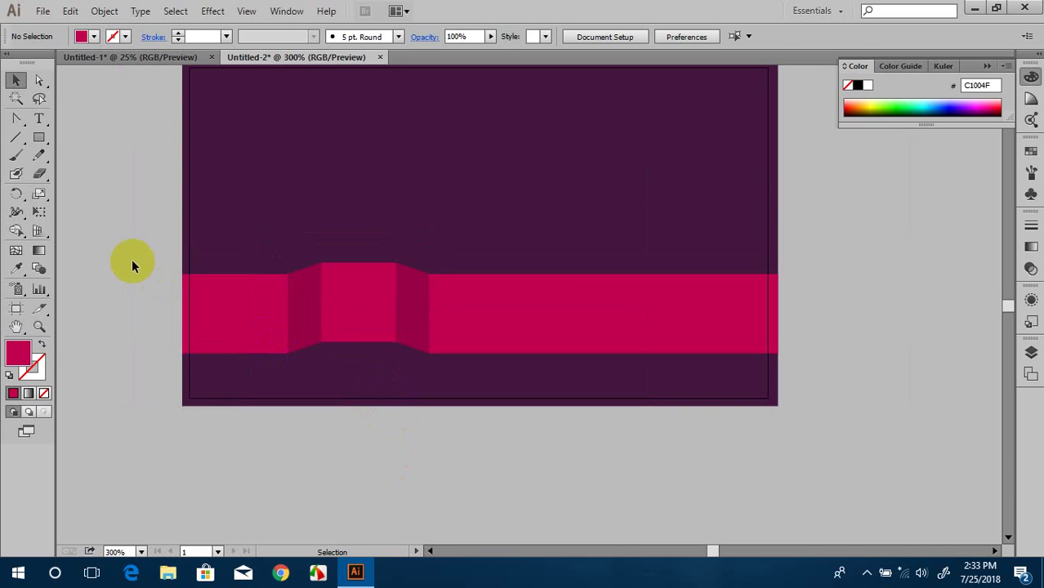
drag(137, 277, 716, 350)
key(ctrl)
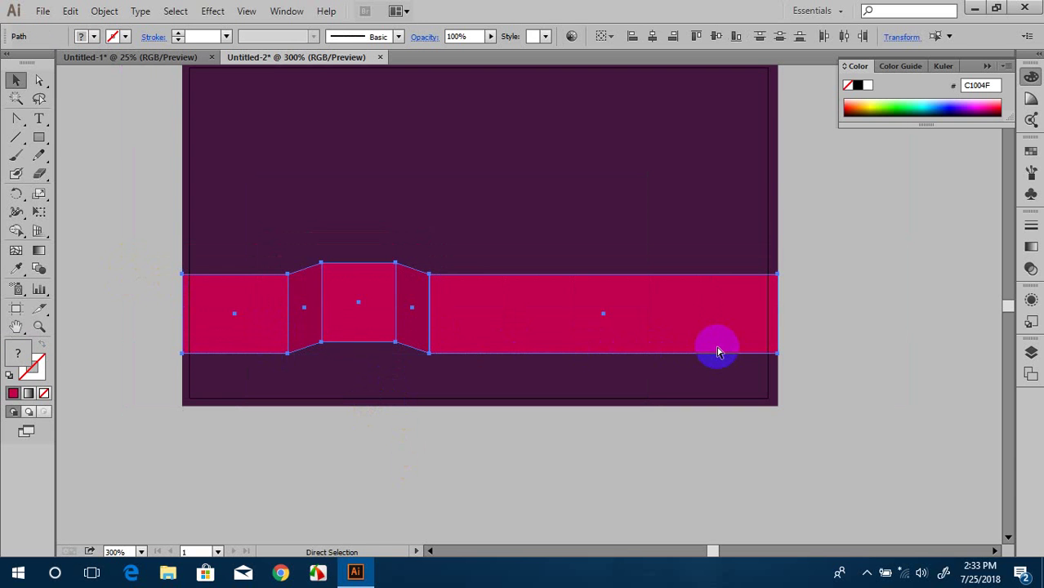
key(ctrl+g)
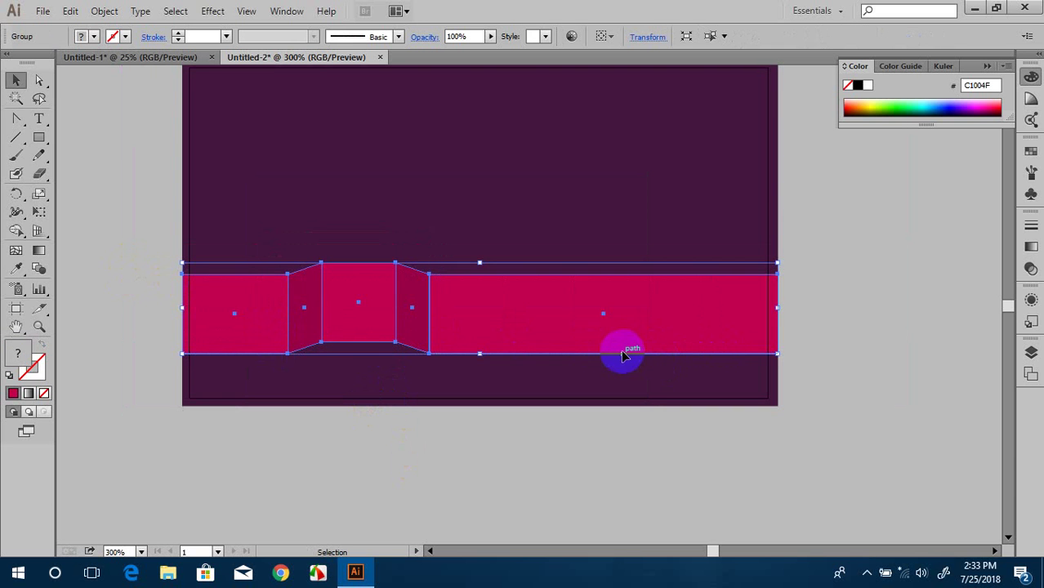
- Draw a black-filled rectangle across the ribbon's middle
click(70, 167)
drag(39, 137, 81, 138)
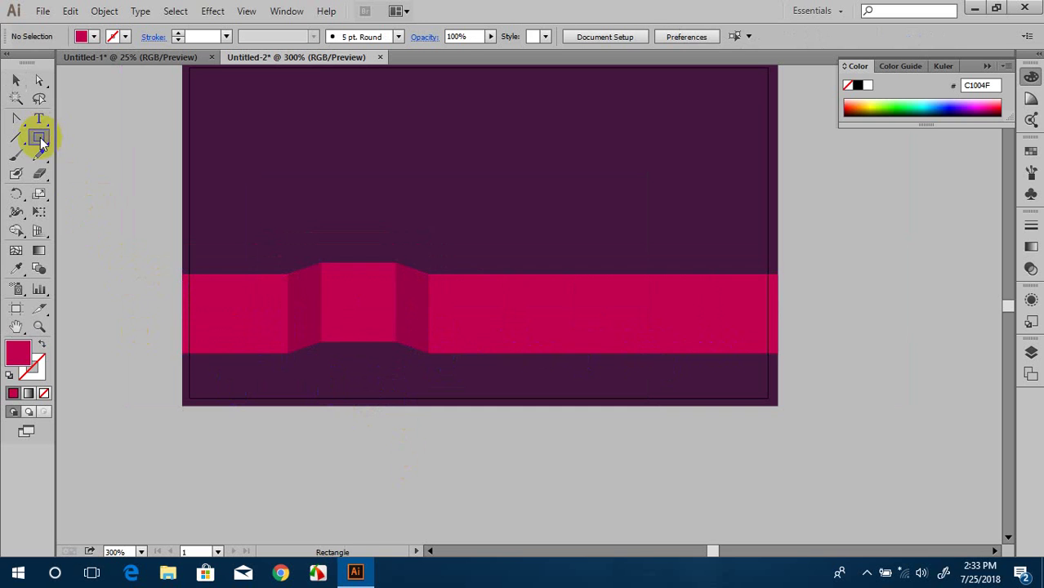
scroll(253, 292, up, 1)
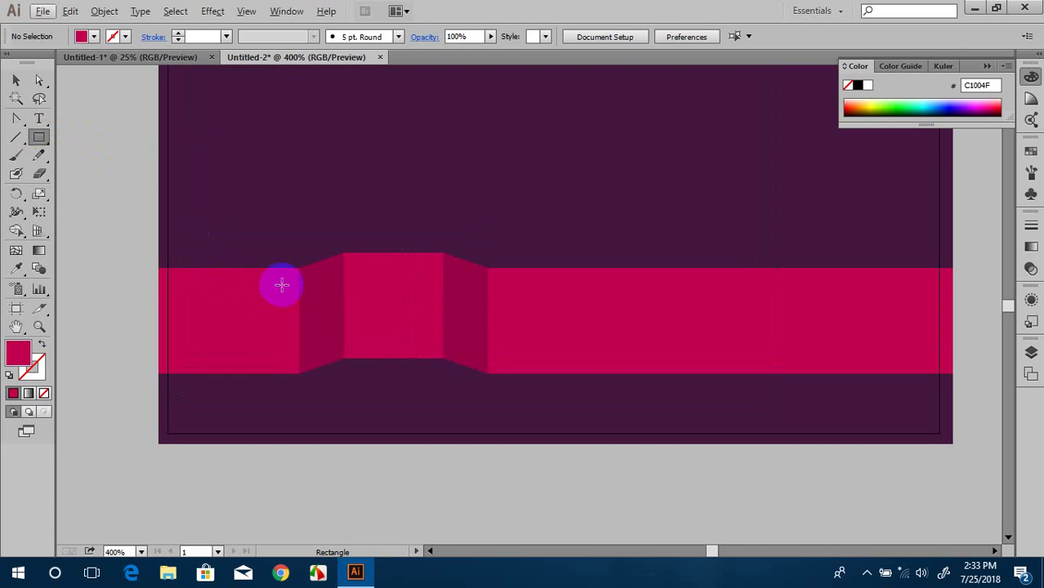
drag(241, 268, 549, 370)
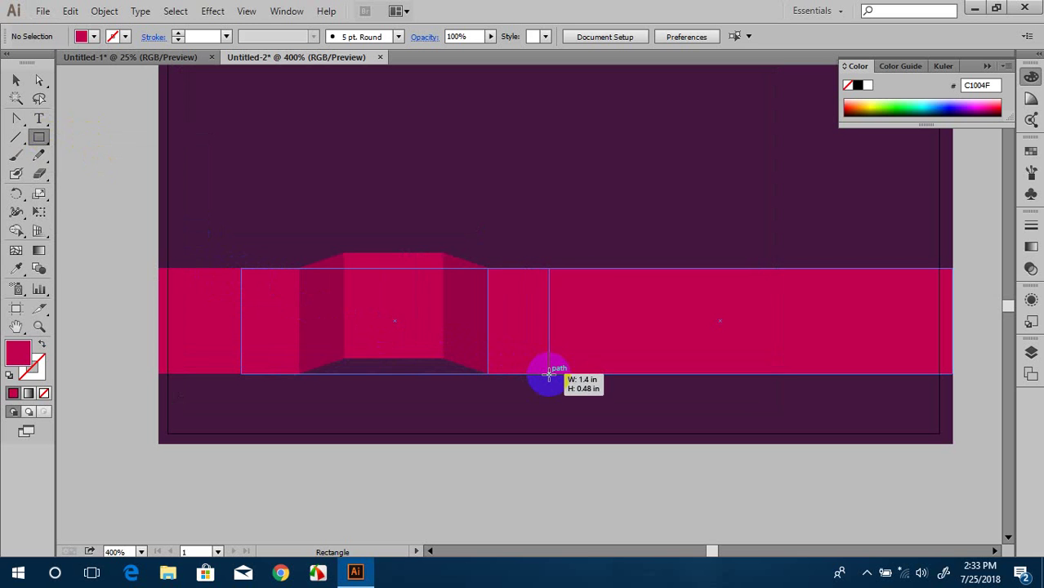
drag(549, 370, 549, 370)
click(856, 85)
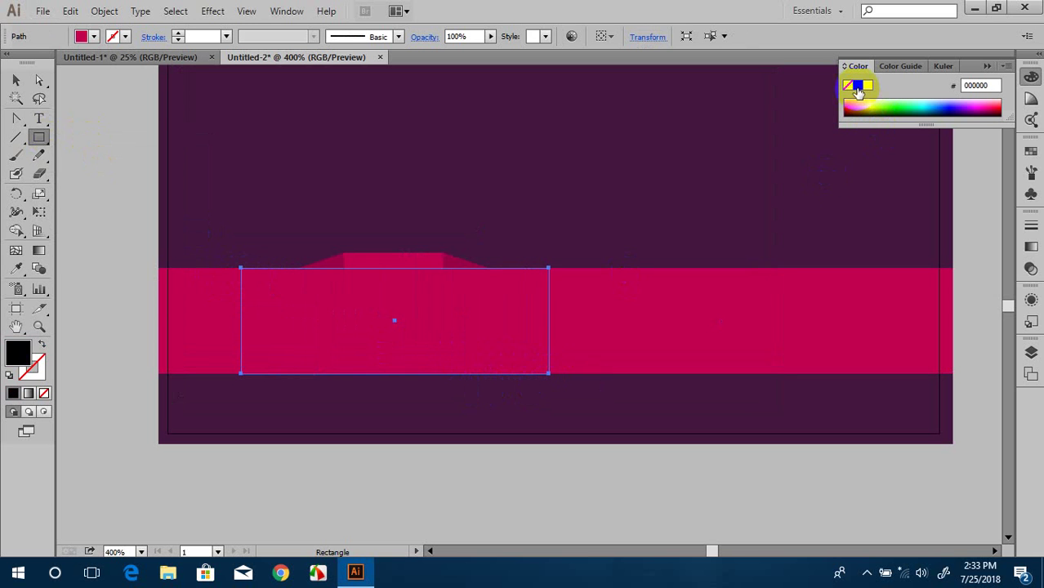
- Bring the ribbon group in front of the black rectangle, then reselect the rectangle
click(15, 79)
click(554, 249)
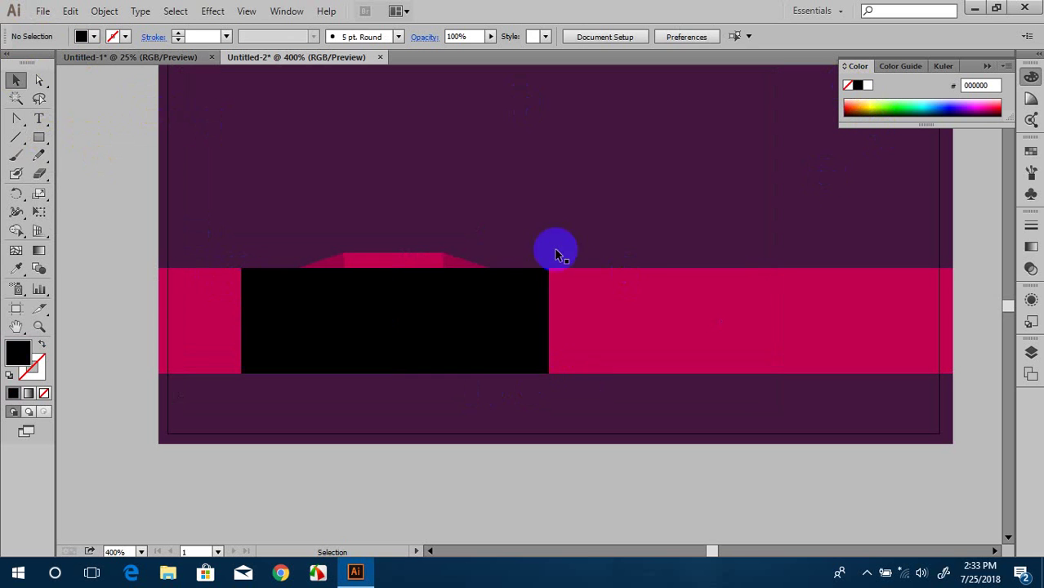
click(639, 313)
right_click(640, 312)
mouse_move(684, 435)
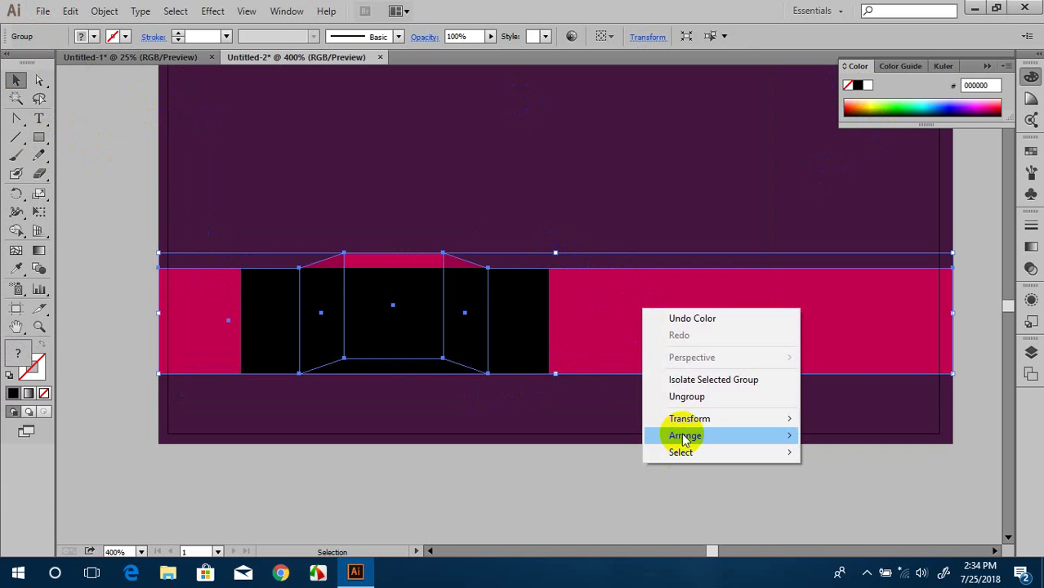
click(850, 435)
click(380, 387)
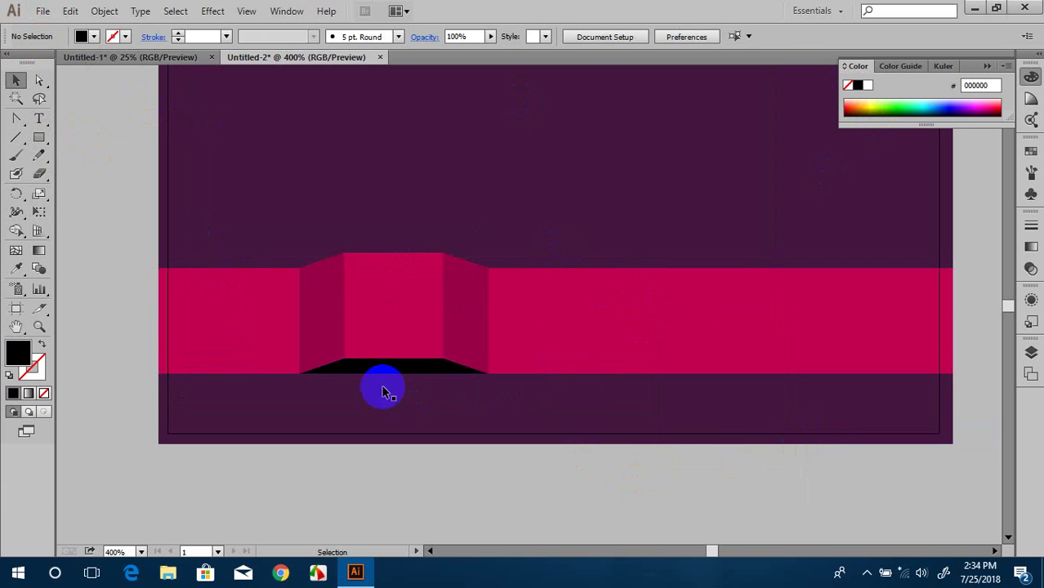
click(393, 377)
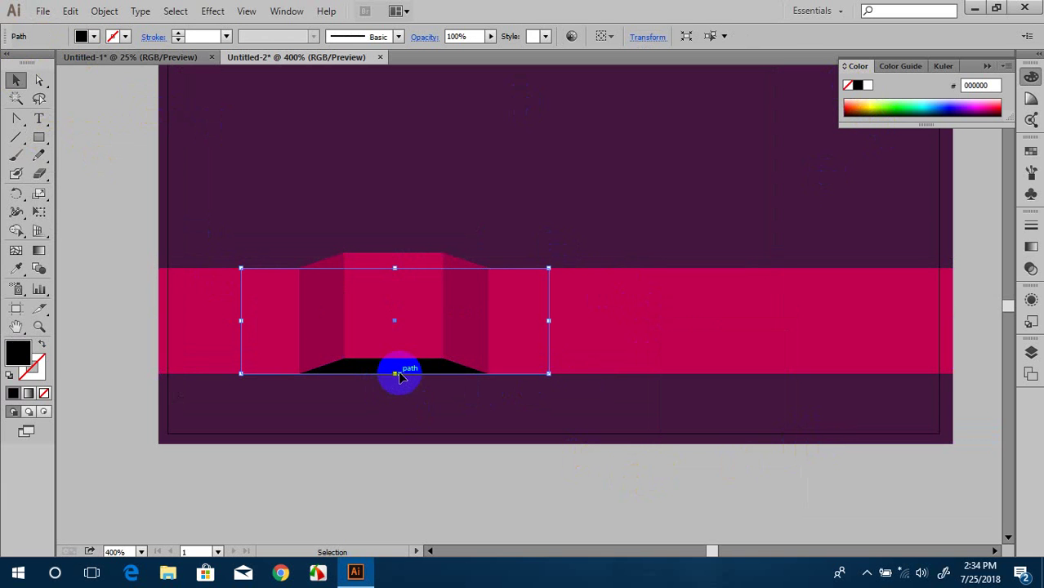
- Apply a 21.1-pixel Gaussian Blur to the black rectangle
click(212, 11)
mouse_move(228, 267)
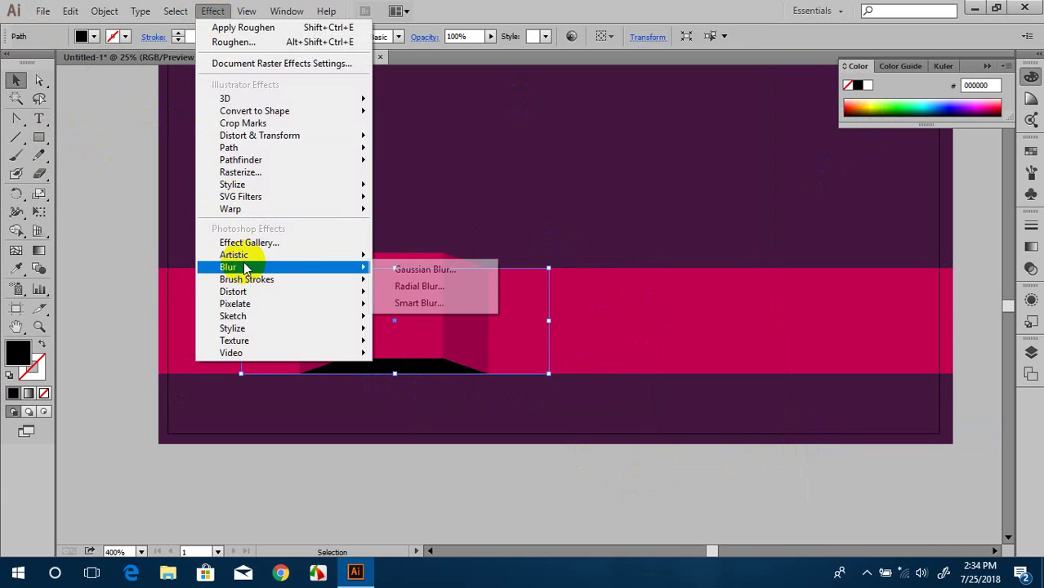
click(396, 272)
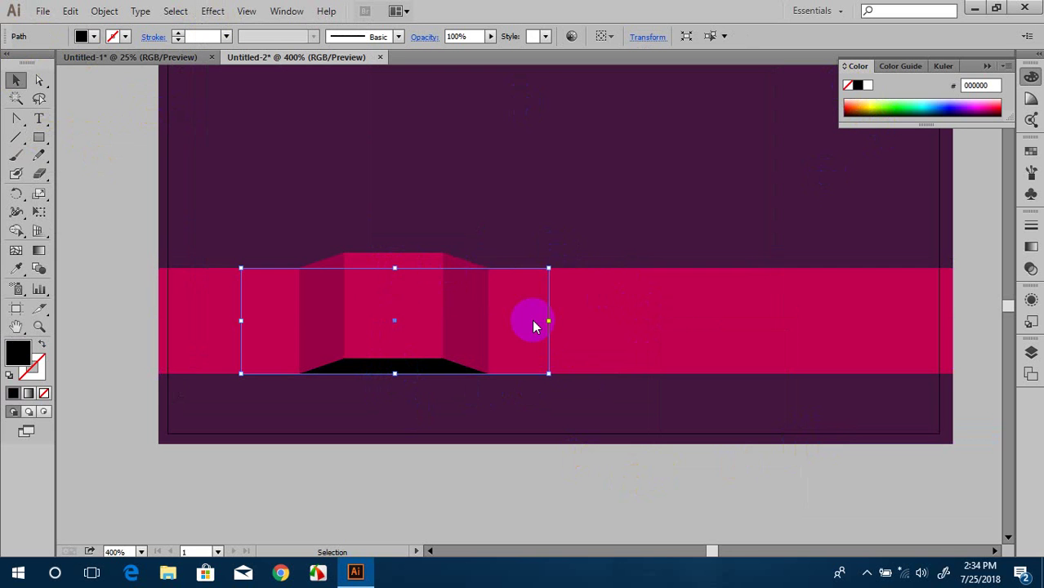
drag(523, 227, 771, 212)
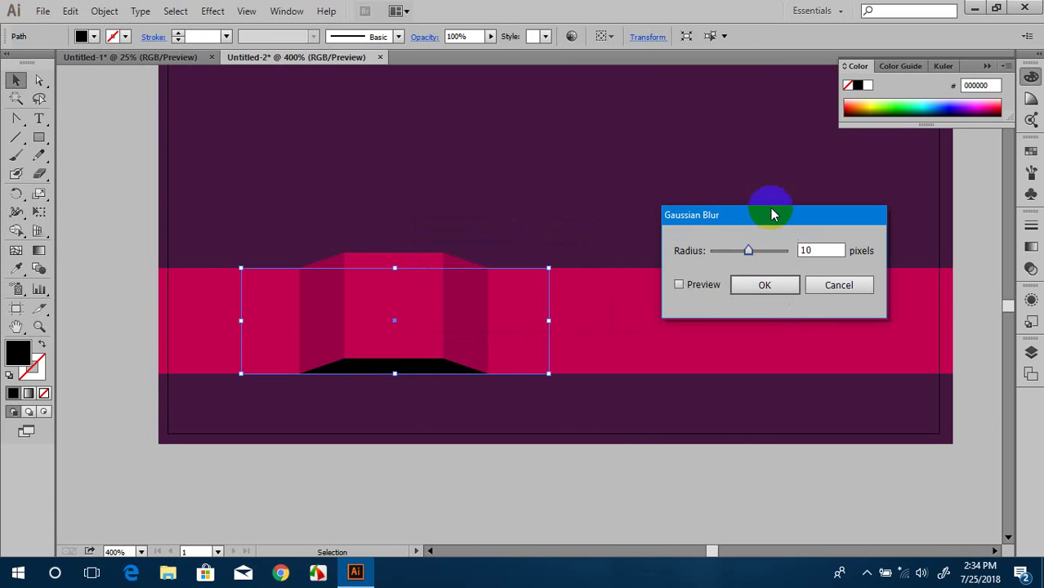
click(679, 284)
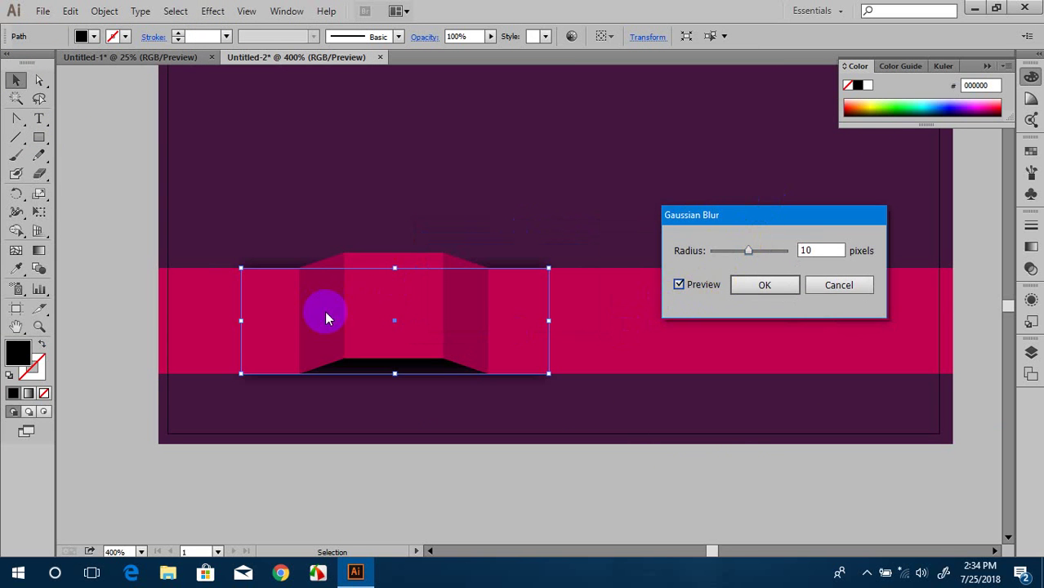
drag(742, 251, 750, 249)
click(758, 285)
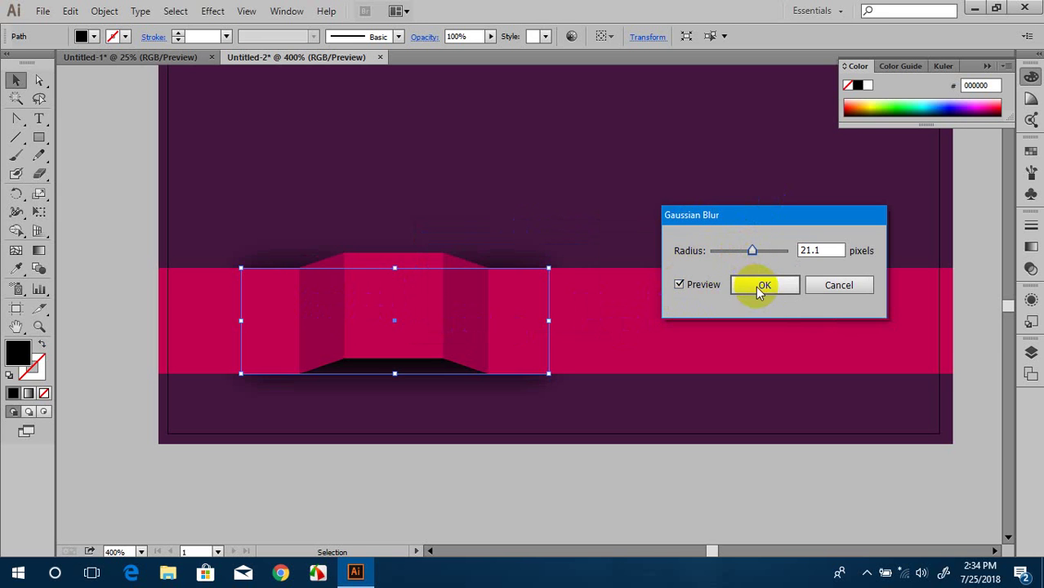
- Shorten the blurred shadow from its top and nudge it up beneath the ribbon
shift+click(580, 302)
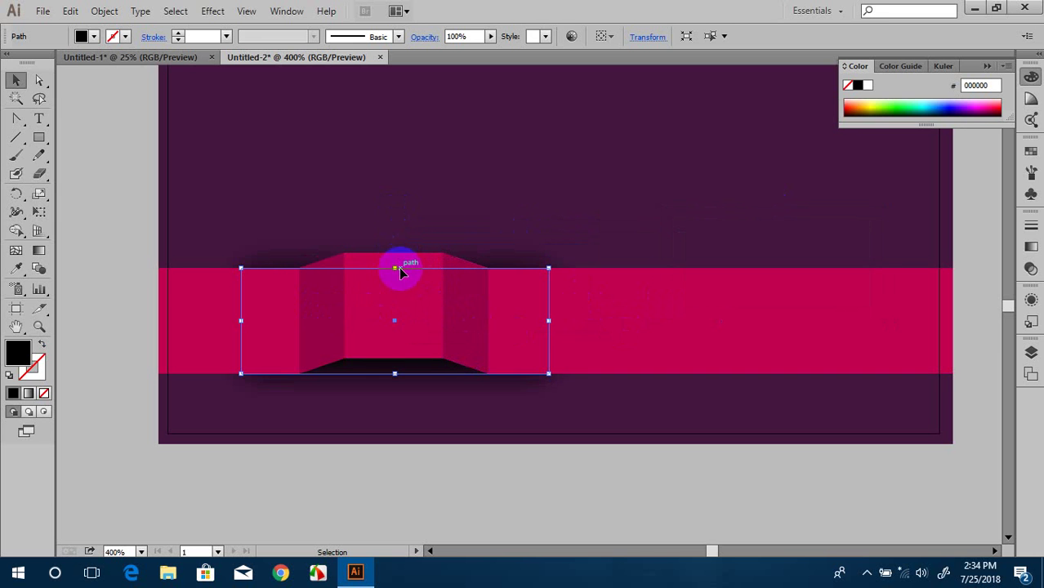
drag(395, 268, 396, 284)
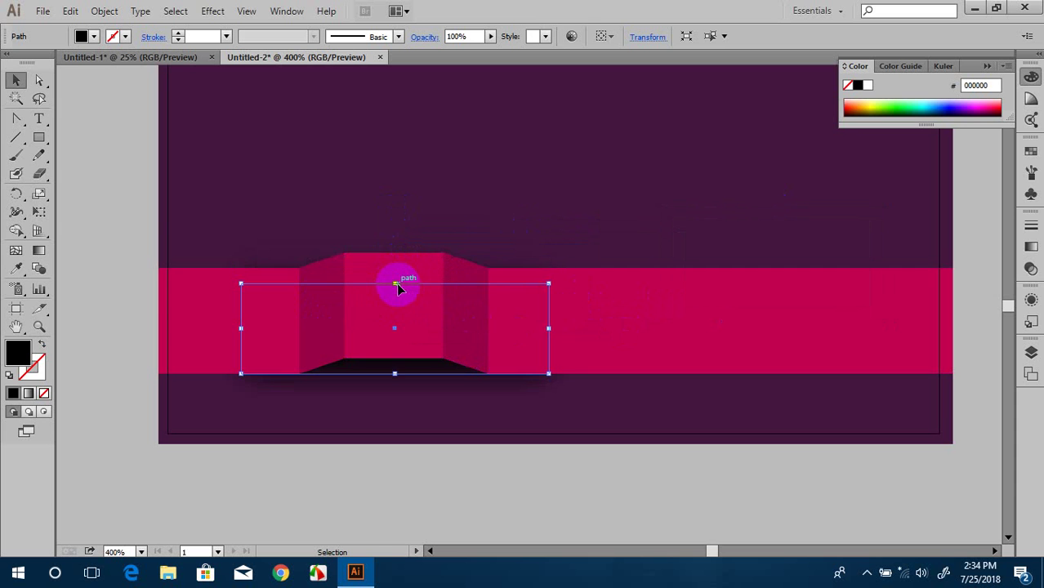
key(ctrl+z)
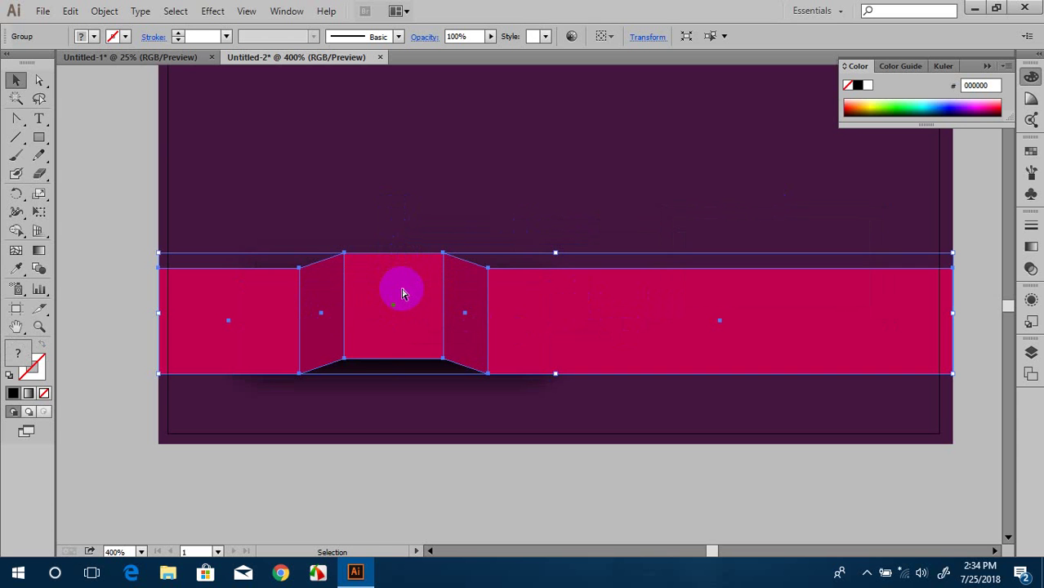
key(ctrl+z)
click(375, 414)
click(389, 371)
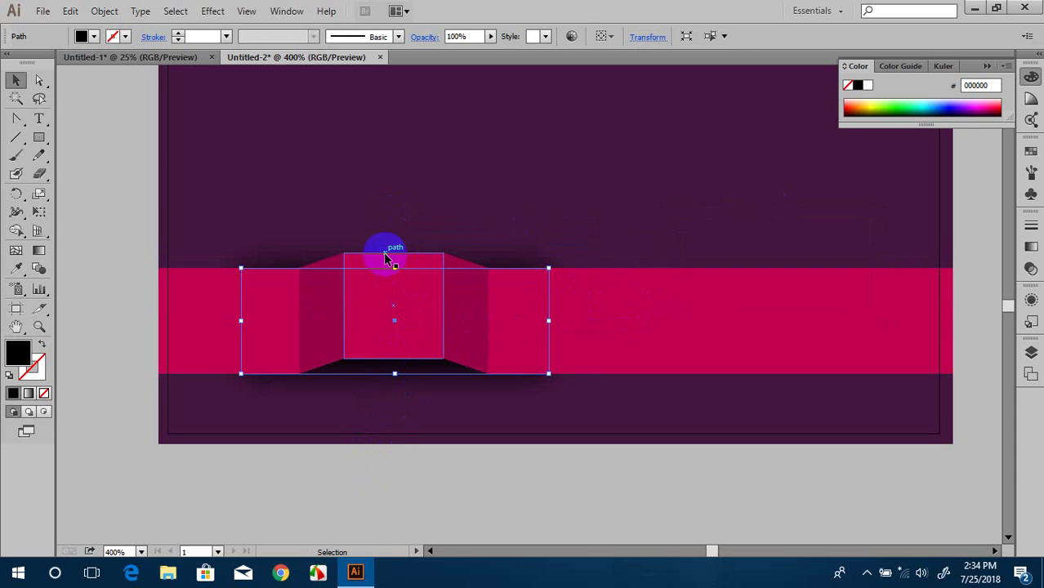
drag(396, 267, 395, 289)
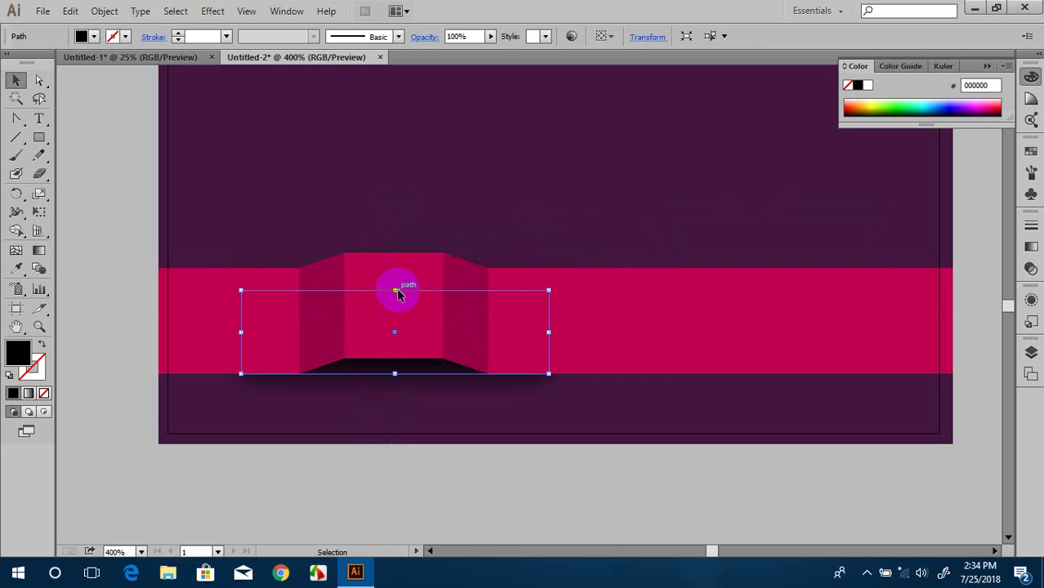
key(Up)
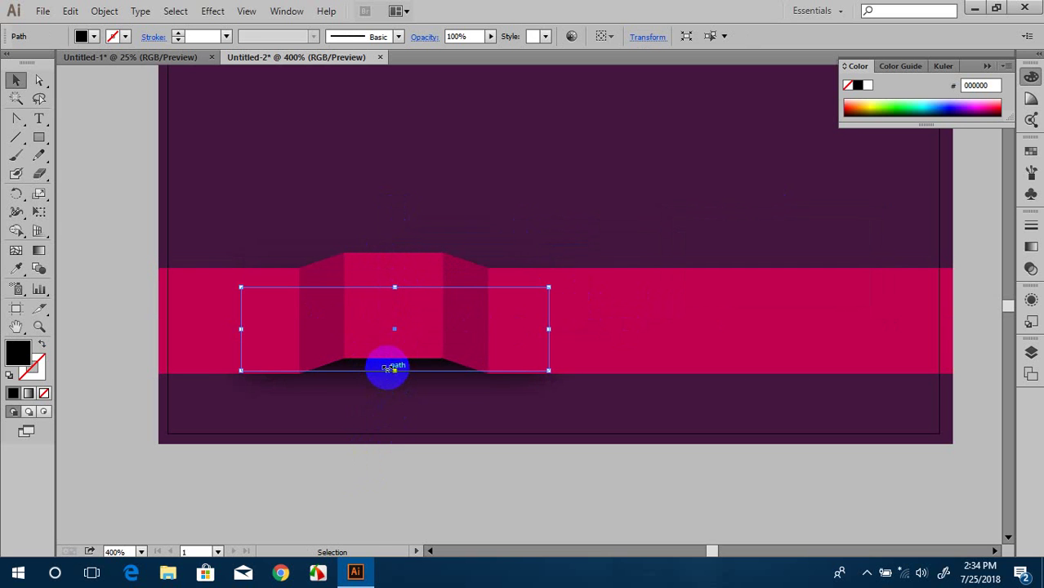
click(384, 471)
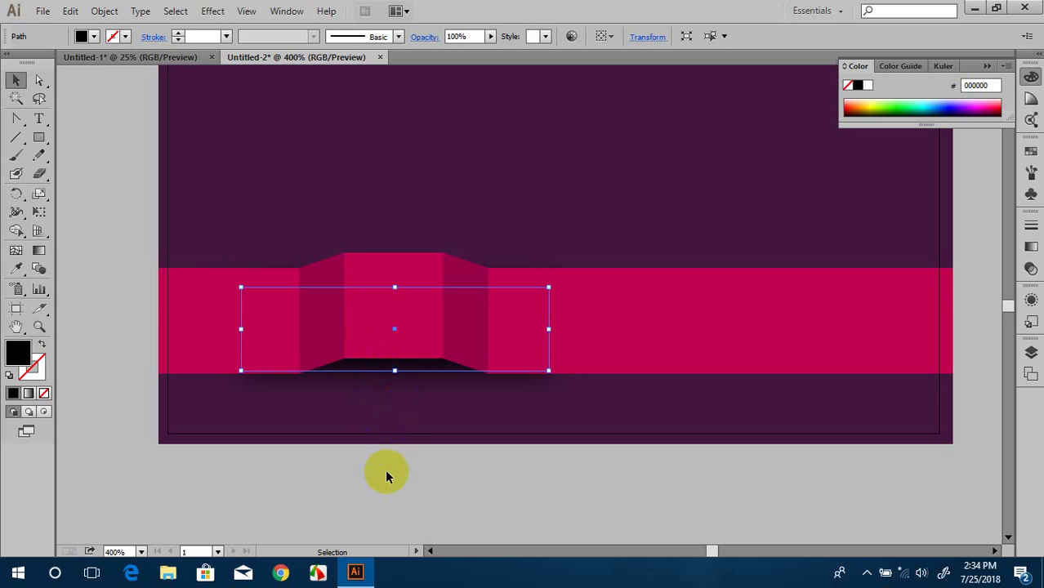
- Select the card's background rectangle, undoing an accidental move
scroll(562, 400, down, 2)
drag(458, 501, 391, 469)
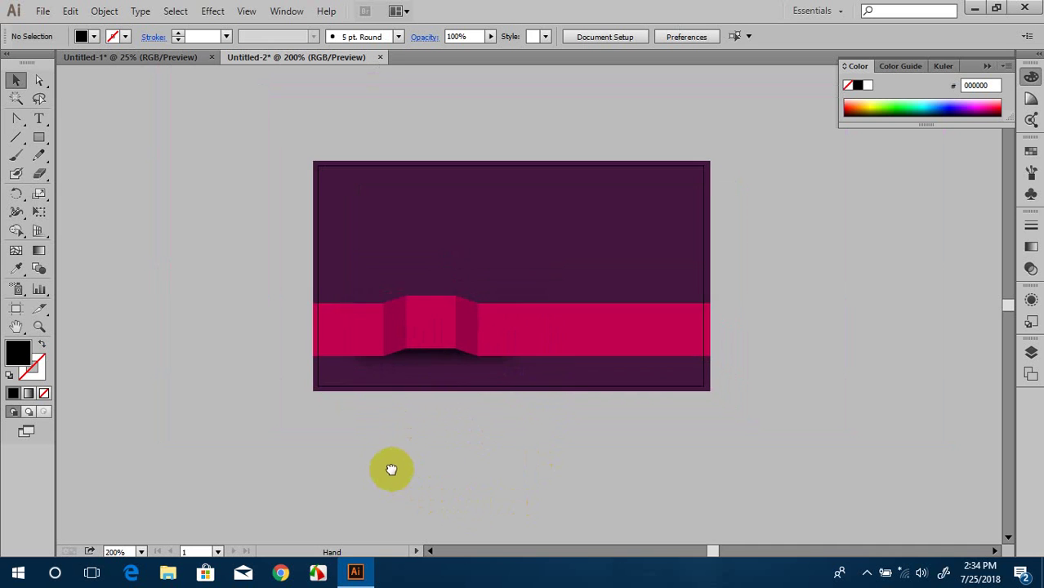
scroll(434, 410, up, 1)
scroll(435, 426, up, 1)
scroll(442, 440, down, 2)
scroll(462, 432, up, 2)
scroll(469, 437, up, 1)
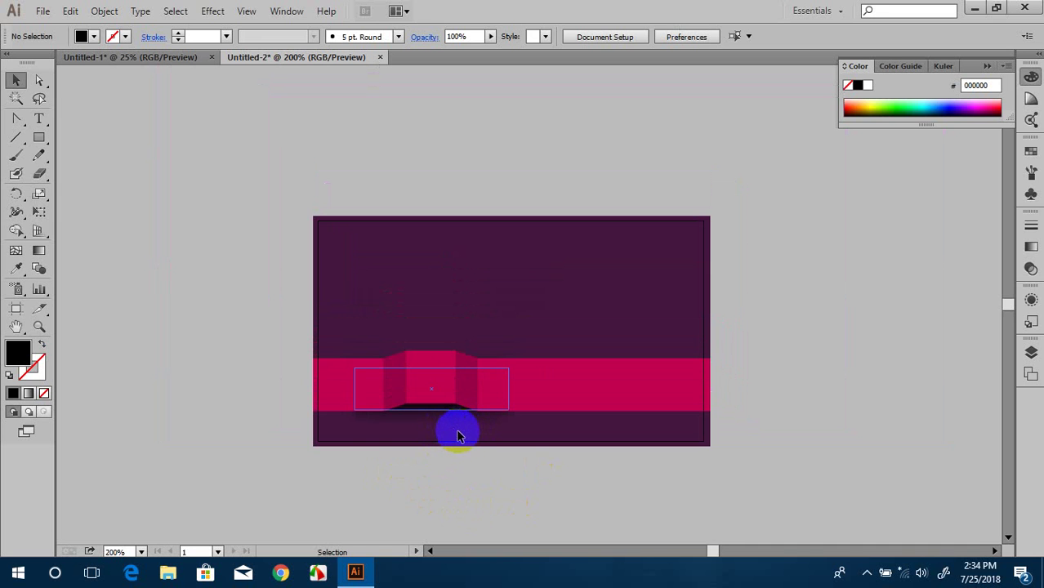
click(458, 434)
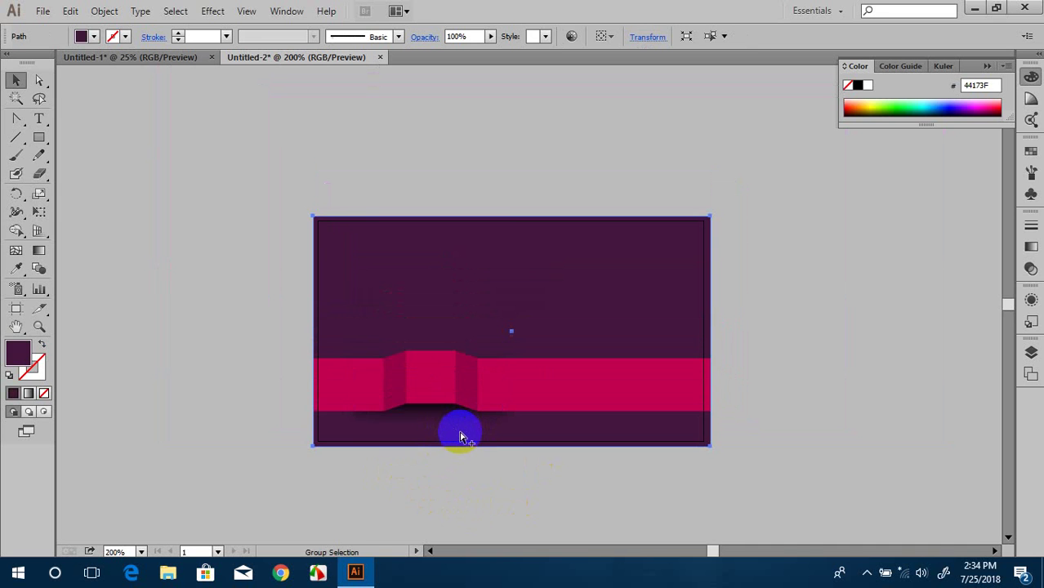
click(301, 335)
drag(382, 237, 400, 256)
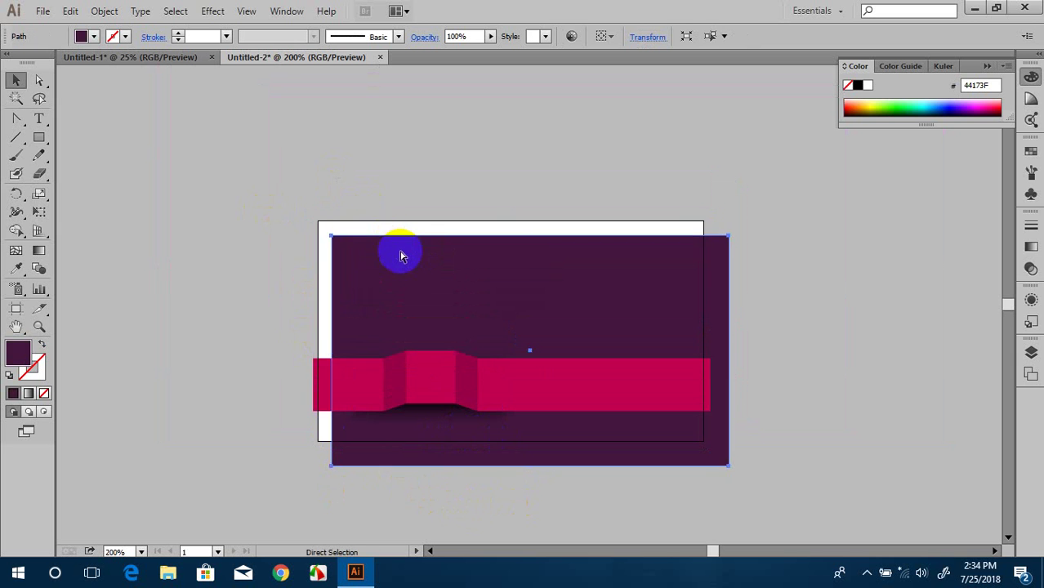
key(ctrl+z)
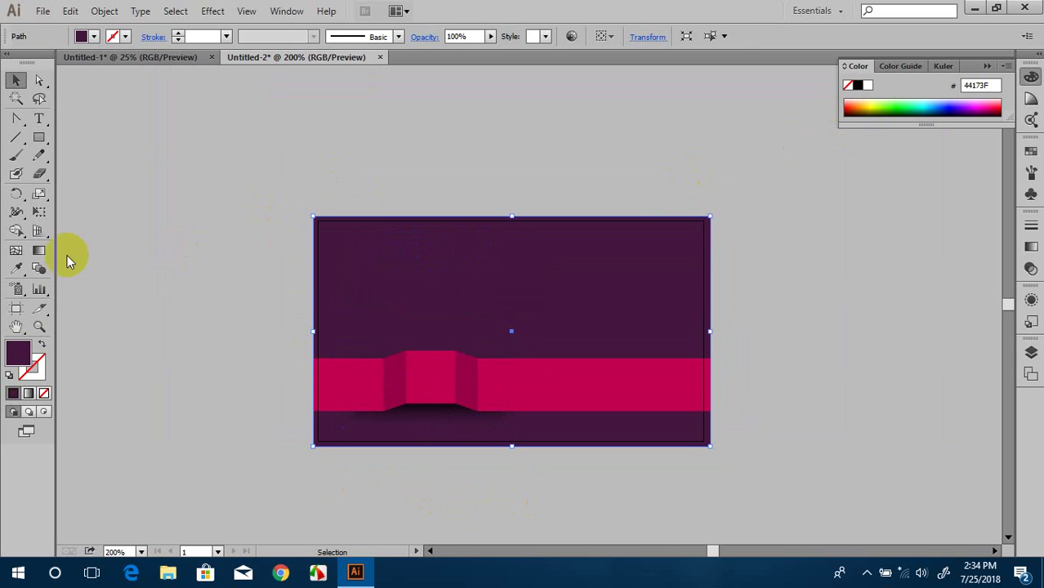
- Set the background fill to dark green 005B00 and deselect
double_click(18, 351)
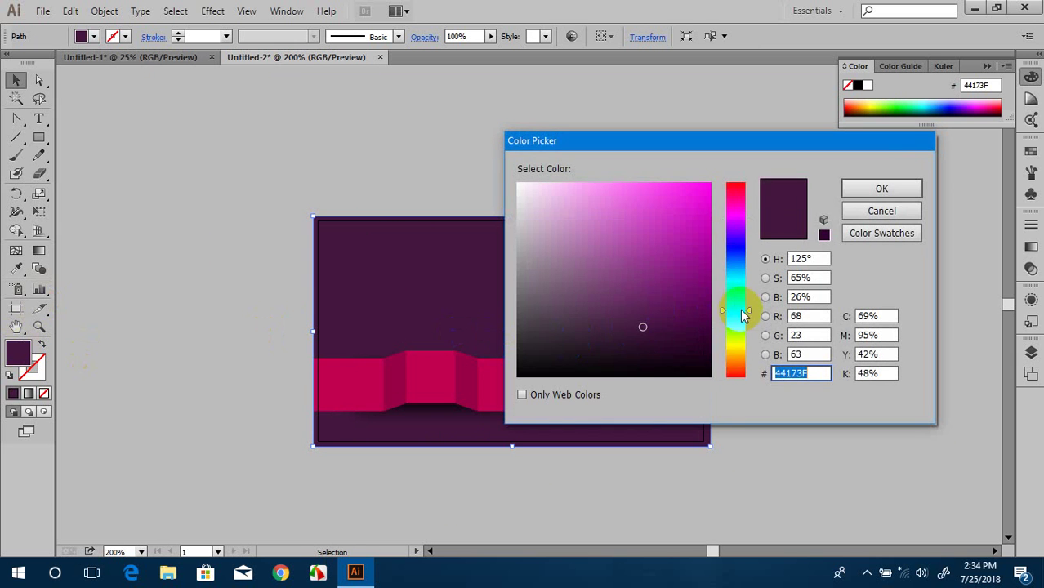
click(735, 311)
drag(691, 323, 710, 308)
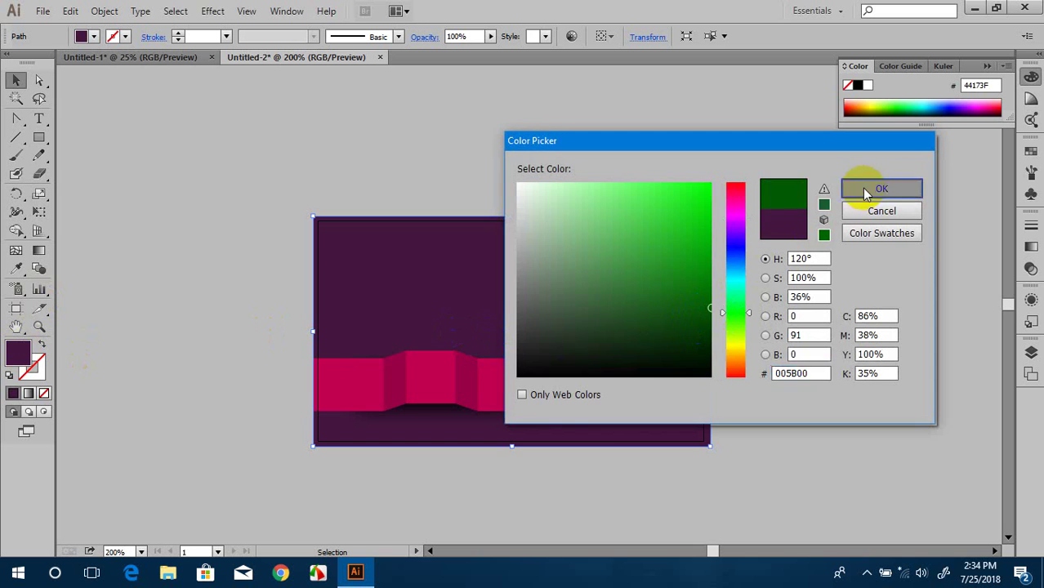
click(875, 189)
click(824, 245)
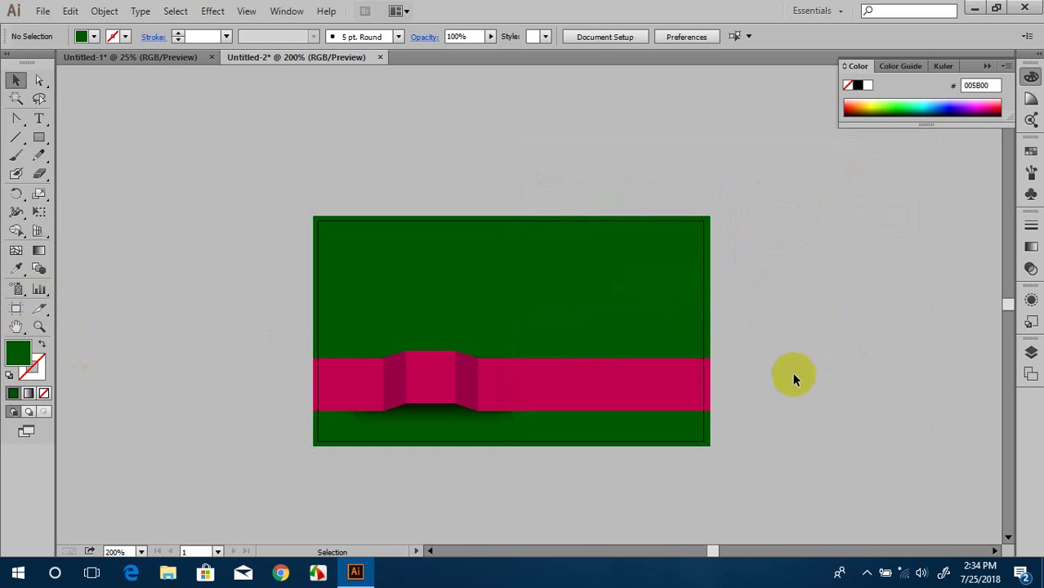
scroll(786, 416, right, 2)
scroll(786, 417, down, 1)
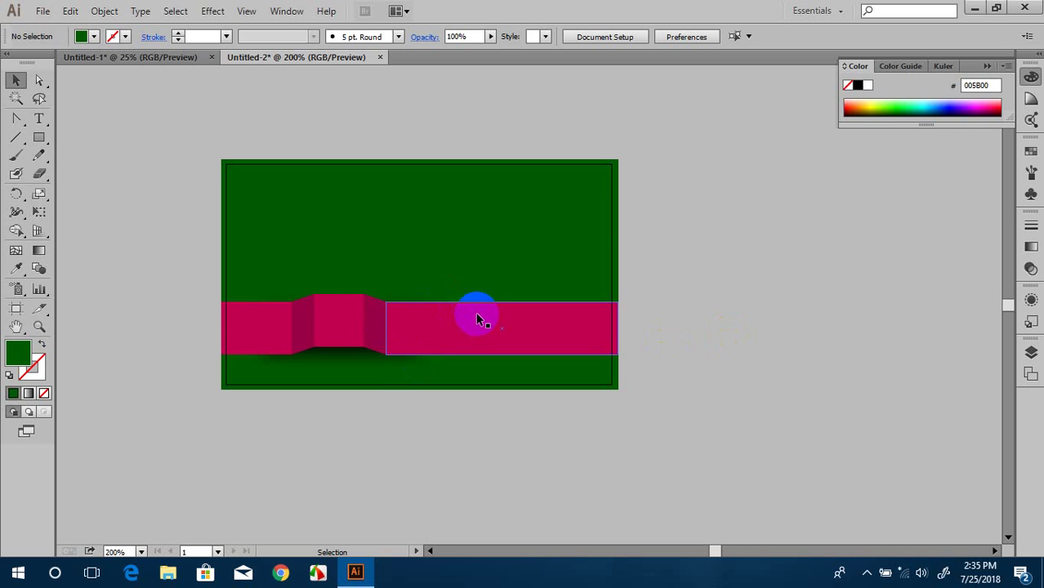
- Undo an accidental background move, then marquee-select the green background and every ribbon piece
scroll(477, 318, up, 1)
scroll(401, 328, down, 1)
scroll(445, 343, up, 1)
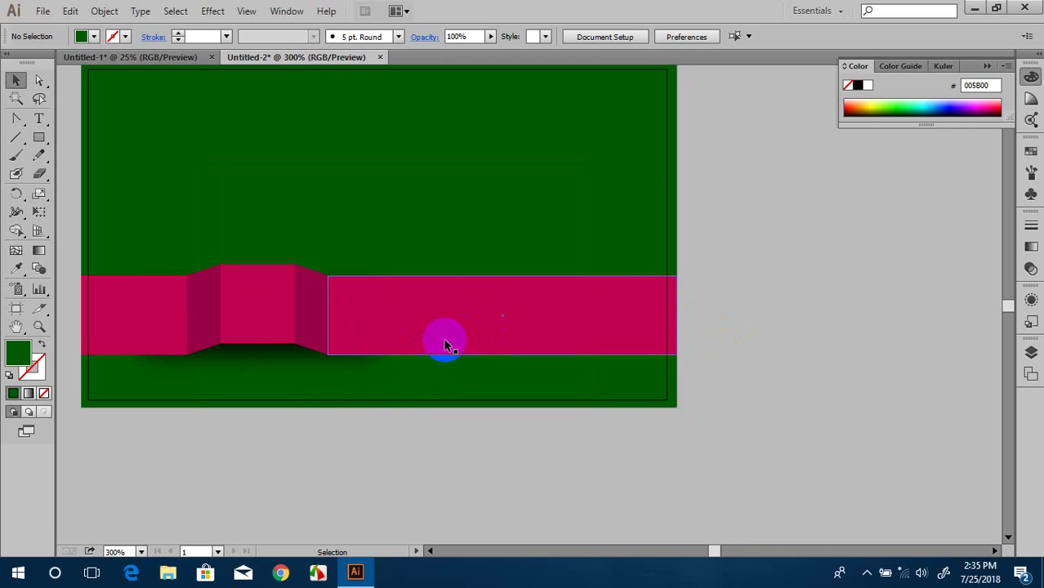
scroll(505, 329, down, 1)
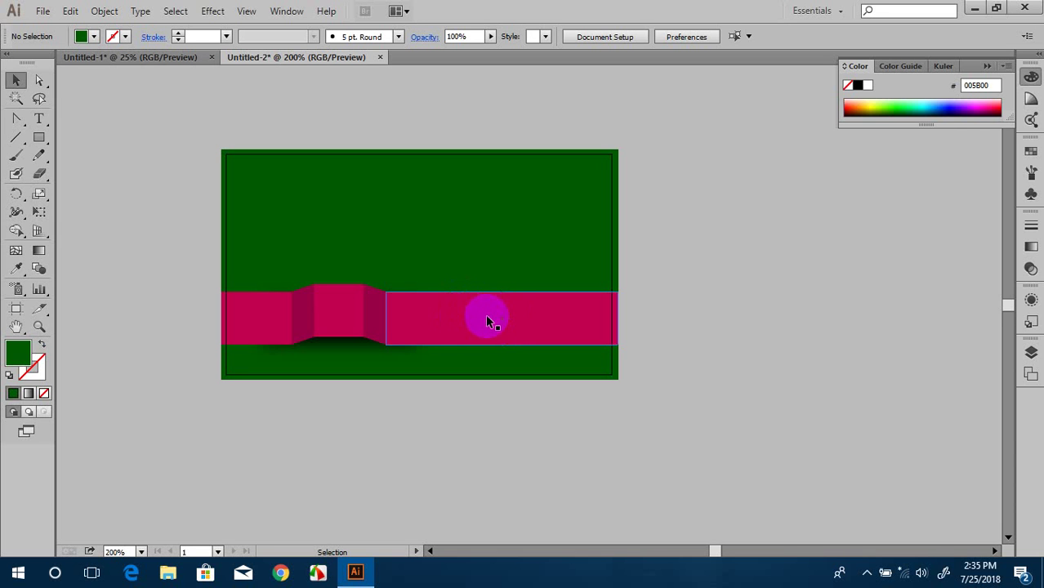
scroll(489, 322, down, 1)
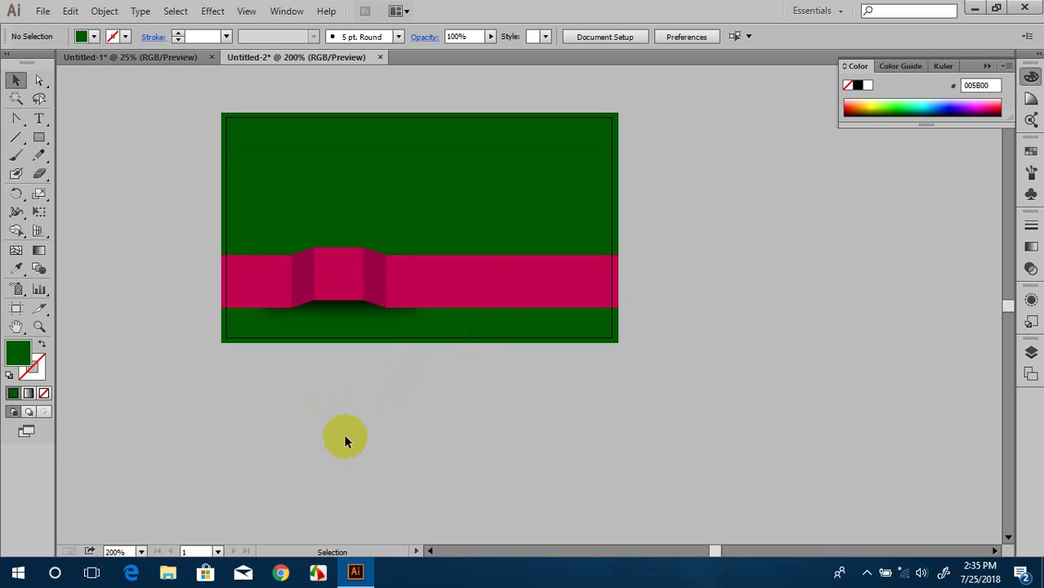
scroll(298, 413, down, 1)
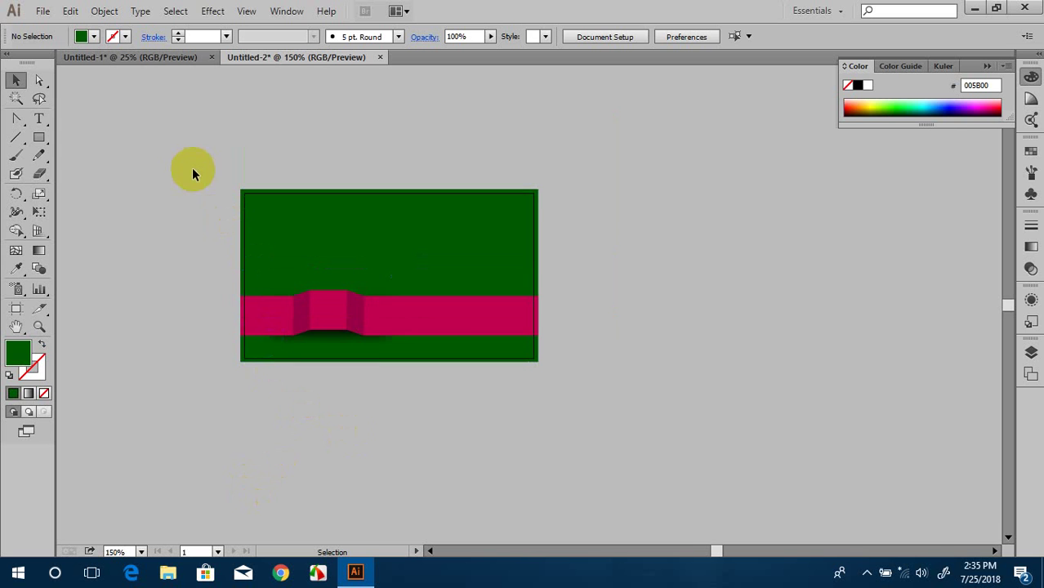
drag(249, 233, 628, 470)
key(ctrl+z)
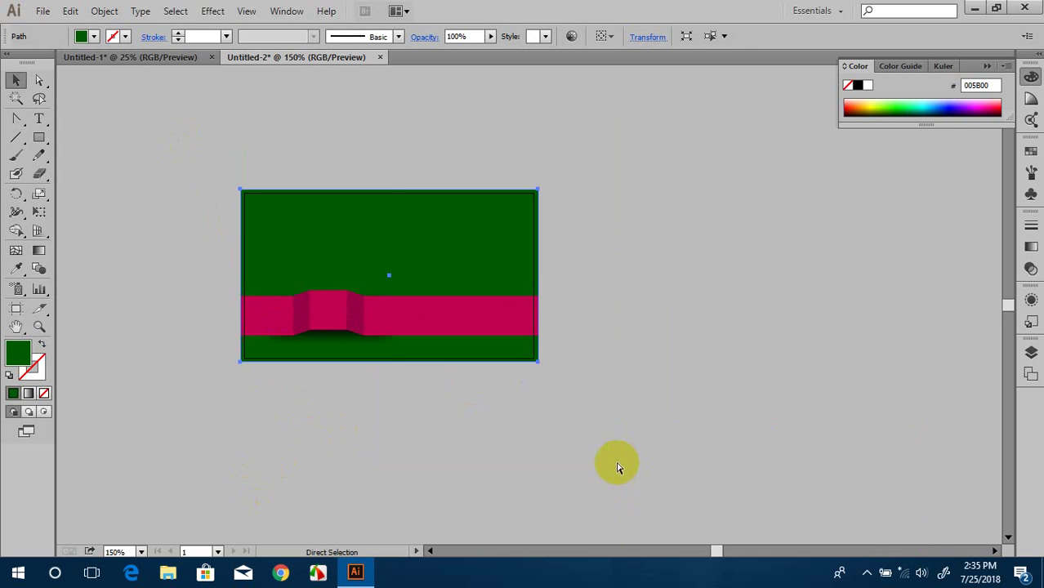
drag(205, 160, 790, 481)
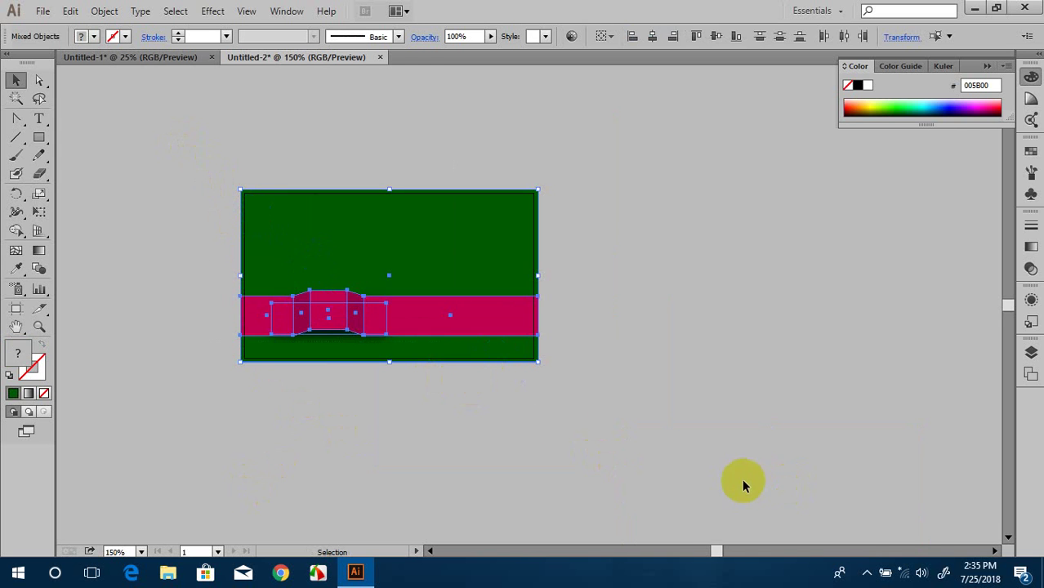
- Alt-drag Artboard 1 straight down to create Artboard 1 copy, undoing misplaced copies
click(17, 309)
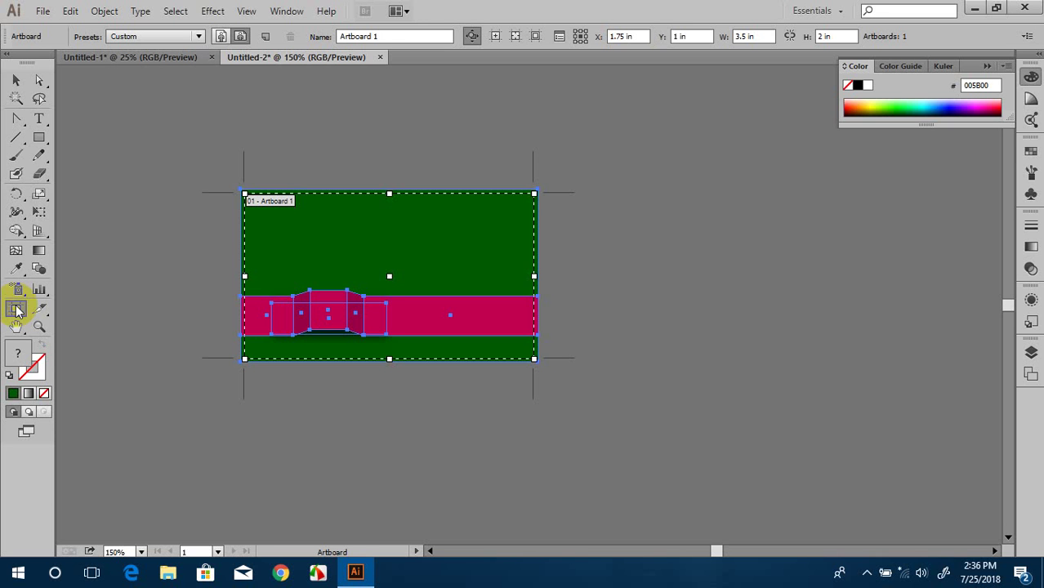
click(345, 258)
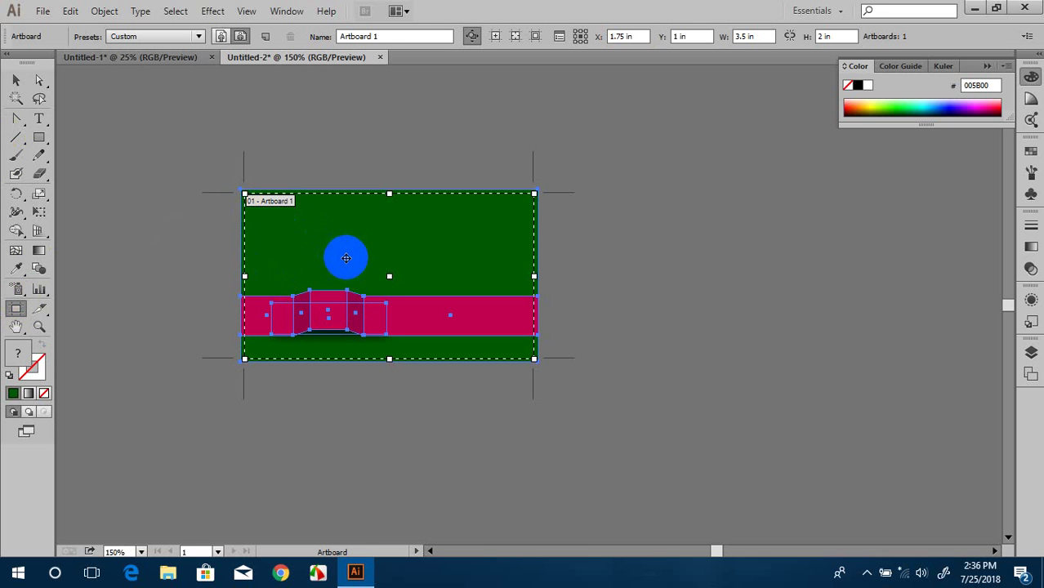
click(360, 251)
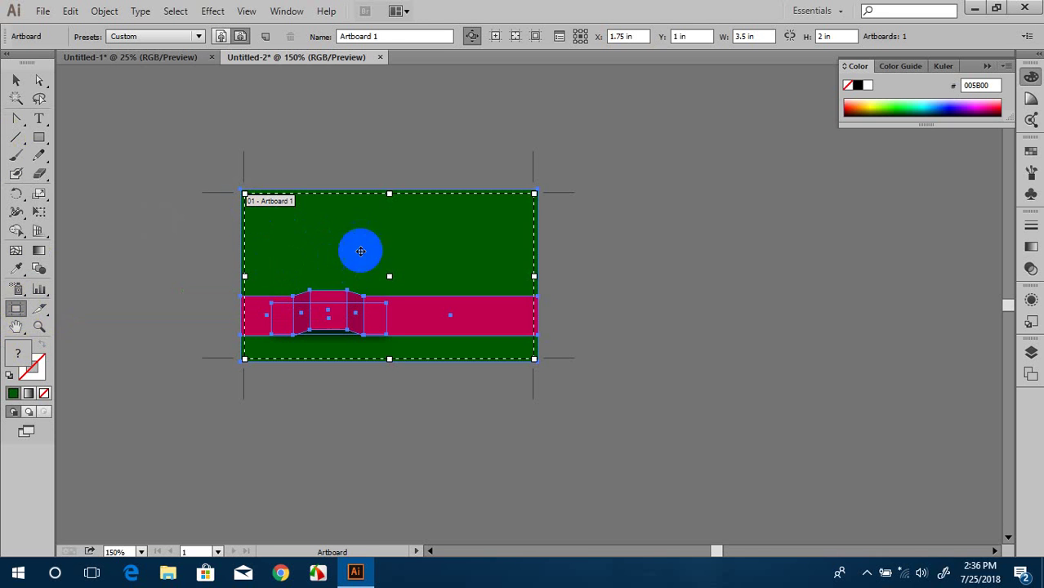
drag(360, 251, 369, 247)
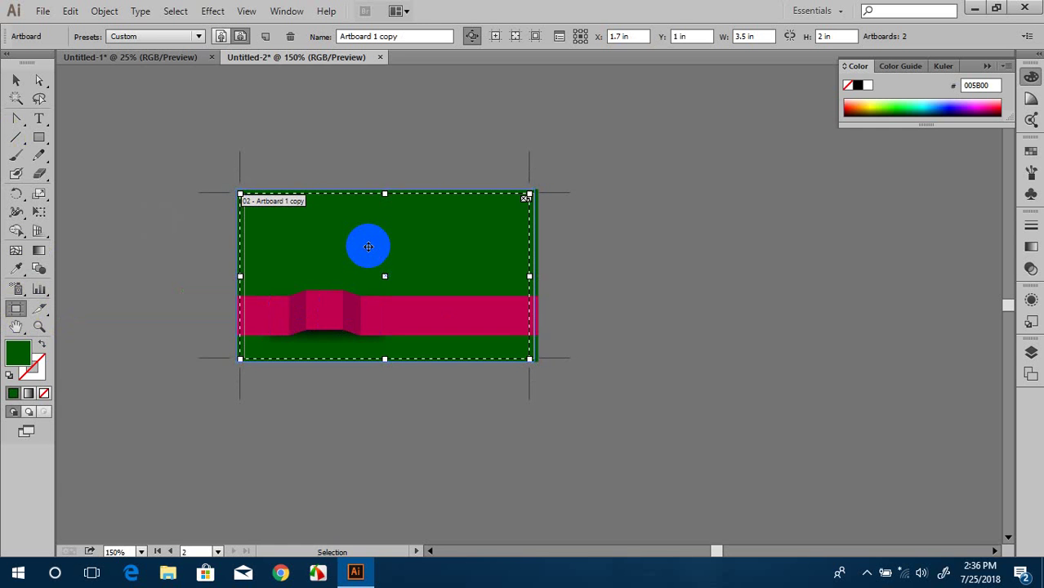
key(ctrl+z)
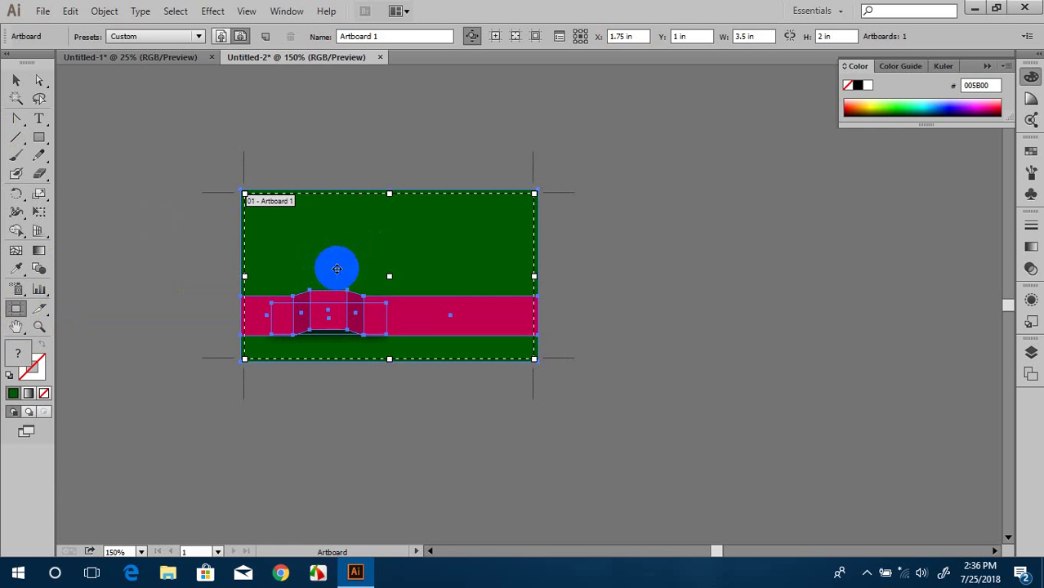
mouse_move(337, 269)
mouse_down()
mouse_move(665, 282)
mouse_move(658, 277)
mouse_up()
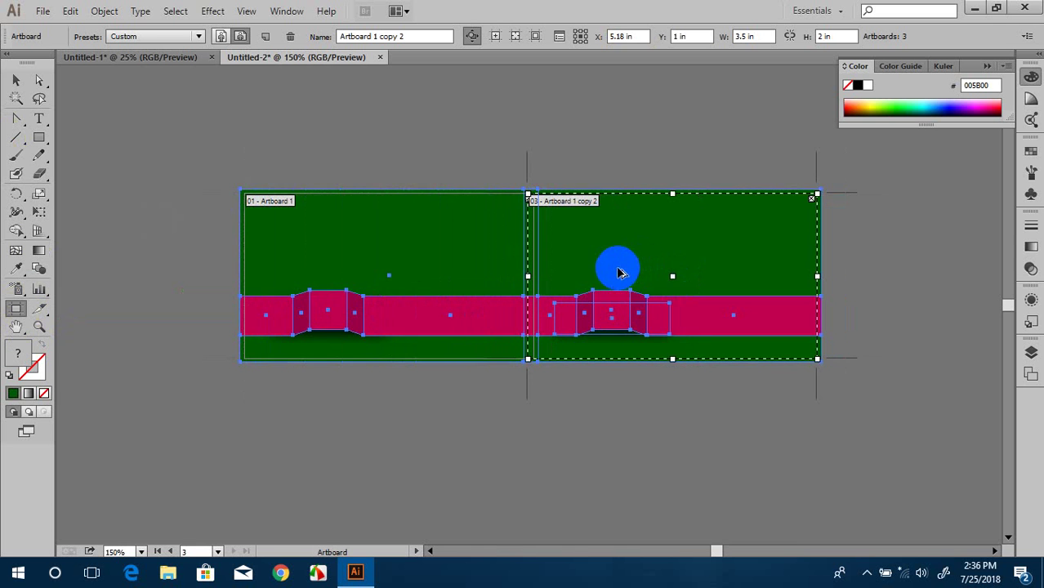
scroll(618, 272, down, 2)
key(ctrl+z)
key(ctrl+z)
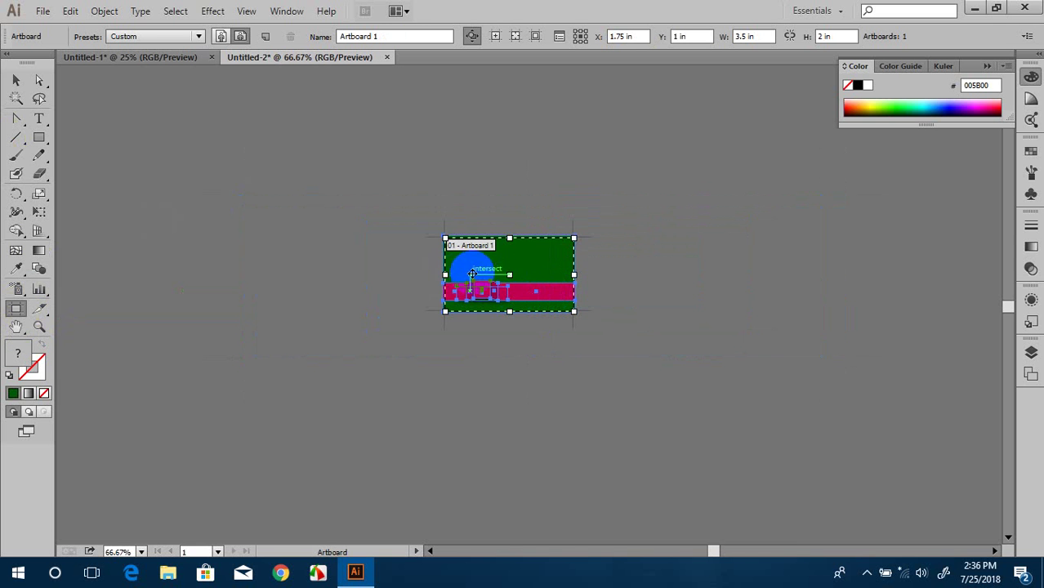
mouse_move(489, 270)
mouse_down()
mouse_move(495, 374)
mouse_move(493, 362)
mouse_up()
- Drop the card copy below the first card and return to the Selection tool
click(506, 296)
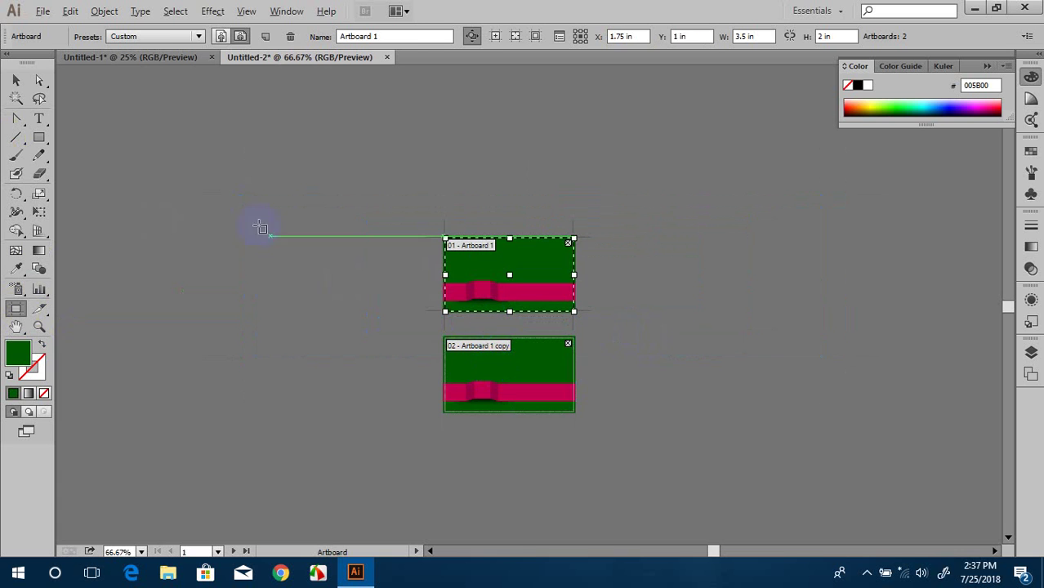
click(15, 80)
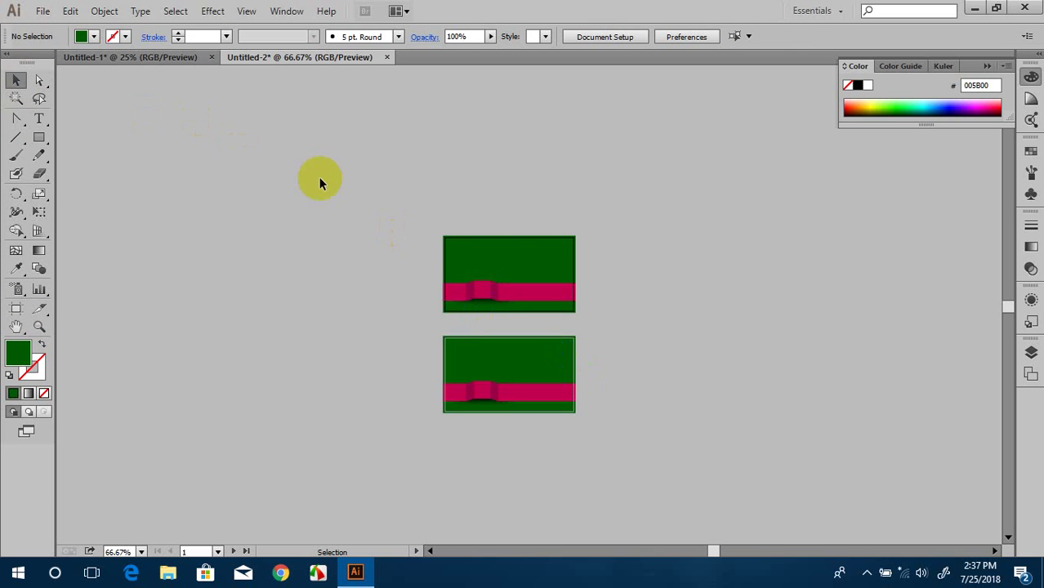
scroll(497, 259, down, 3)
scroll(504, 324, up, 3)
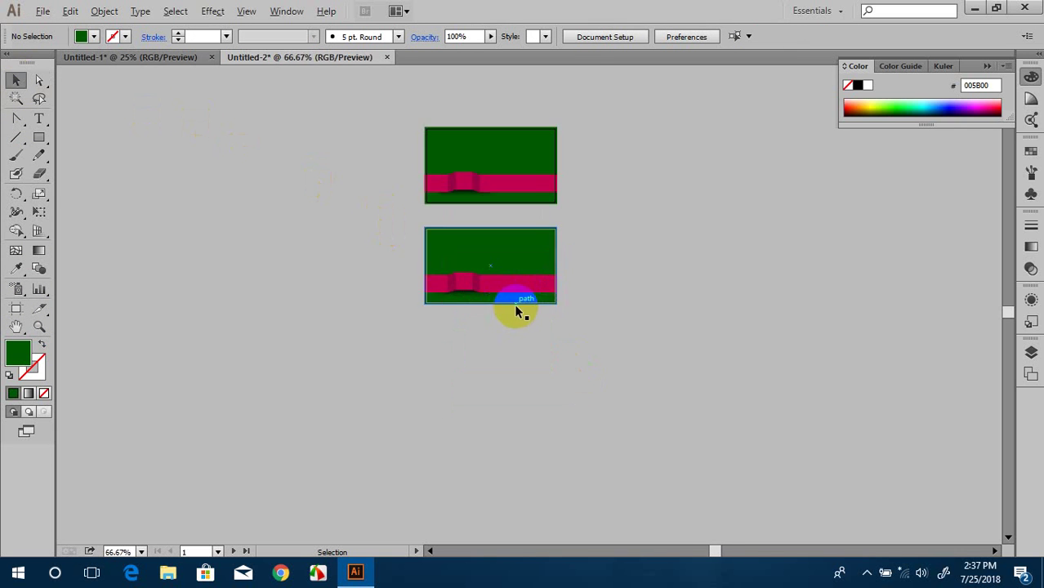
scroll(514, 309, up, 1)
scroll(523, 319, up, 2)
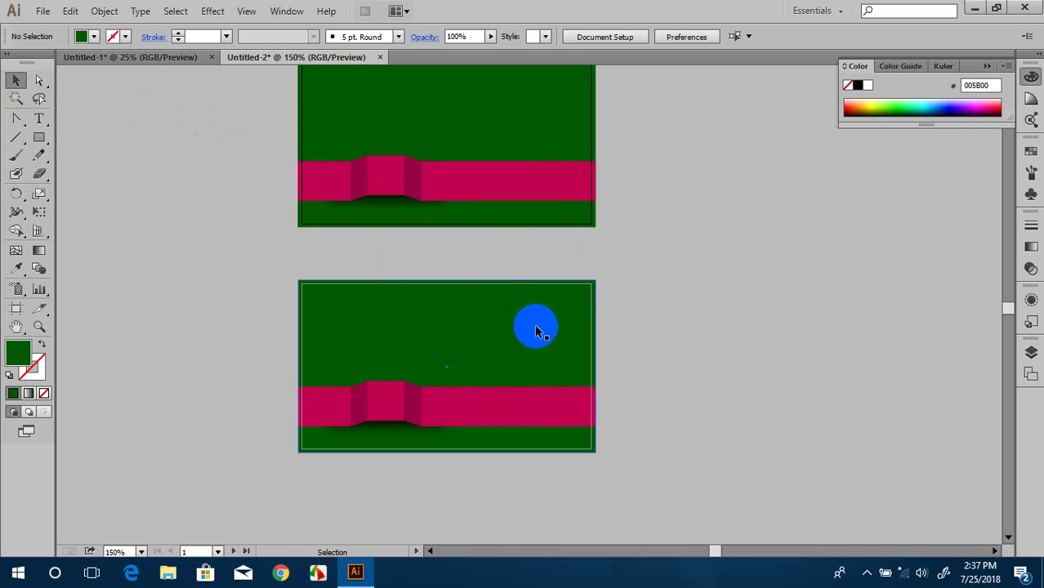
scroll(576, 302, up, 1)
scroll(581, 302, down, 1)
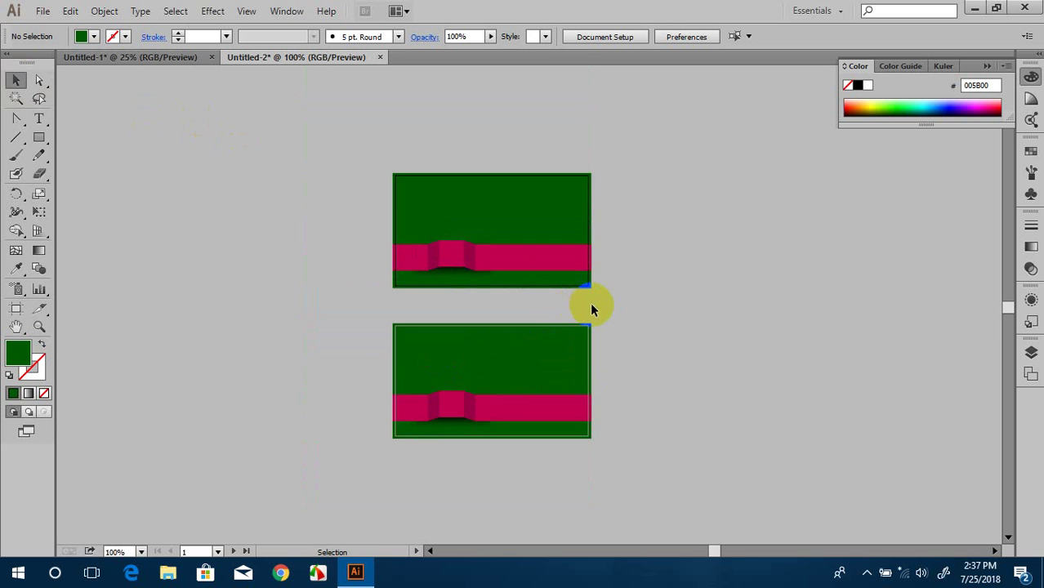
scroll(500, 288, up, 1)
scroll(489, 286, up, 1)
- Pan to the lower card and select its green background rectangle
drag(544, 270, 588, 338)
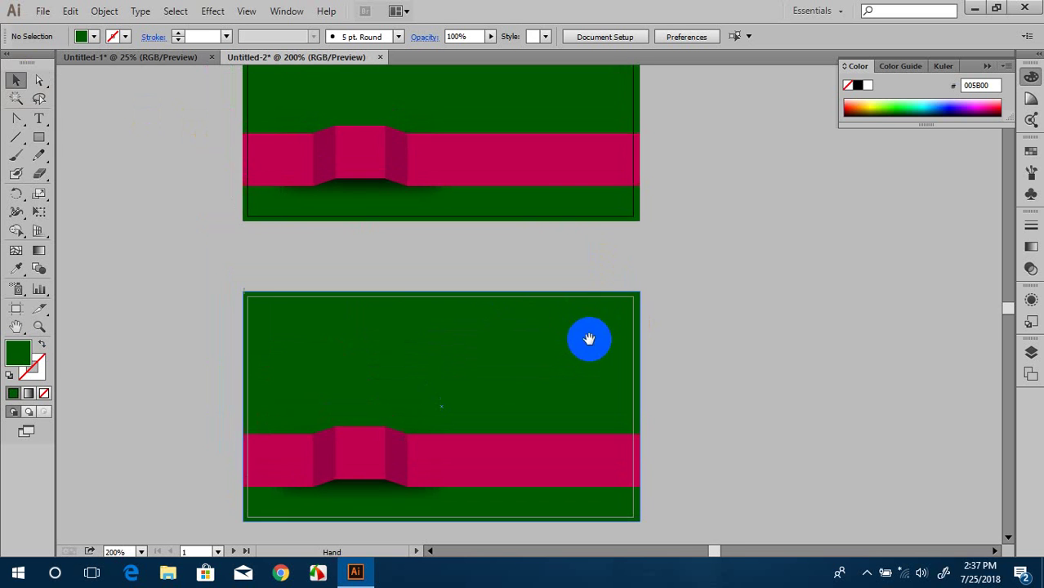
click(527, 338)
click(437, 349)
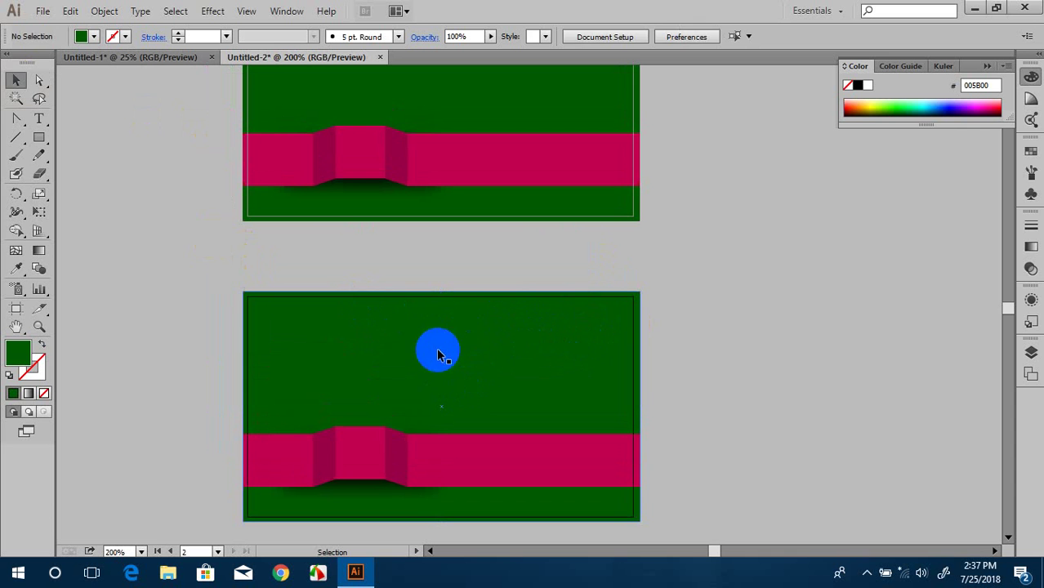
click(422, 319)
- Change the lower card's background fill to an olive colour in the Color Picker
double_click(22, 360)
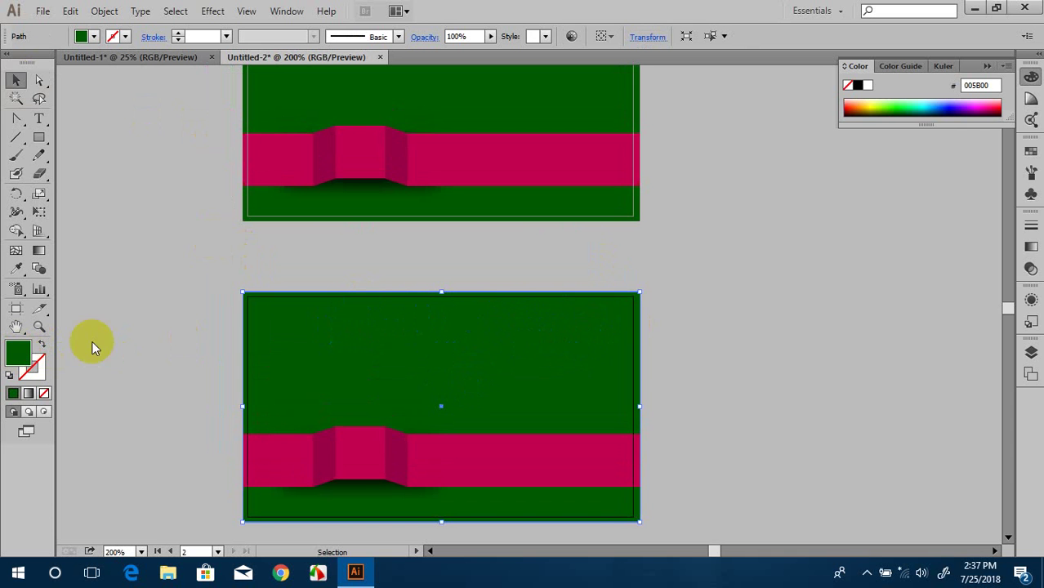
click(735, 341)
drag(737, 347, 737, 352)
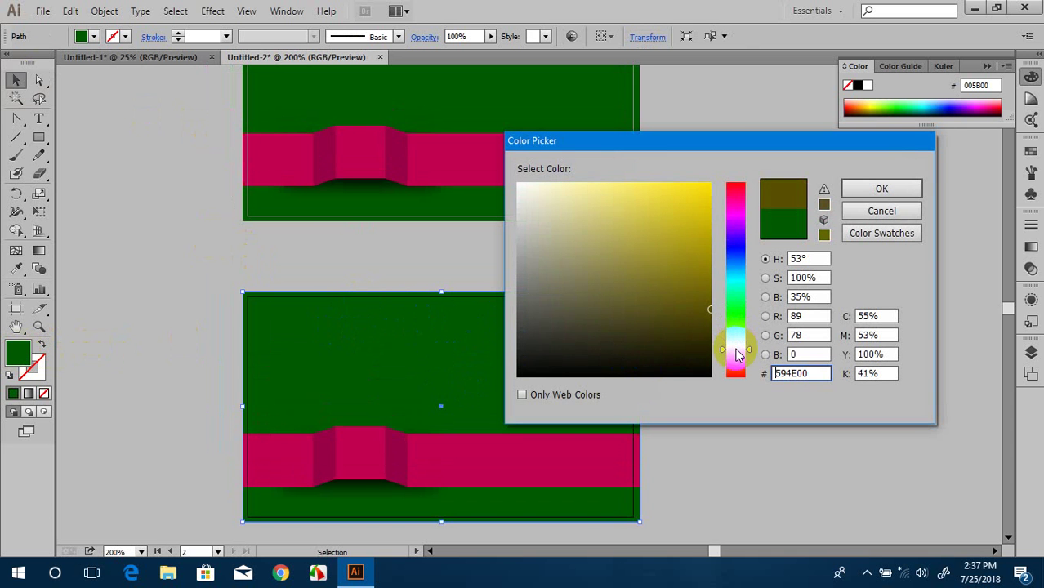
drag(695, 289, 707, 291)
click(881, 194)
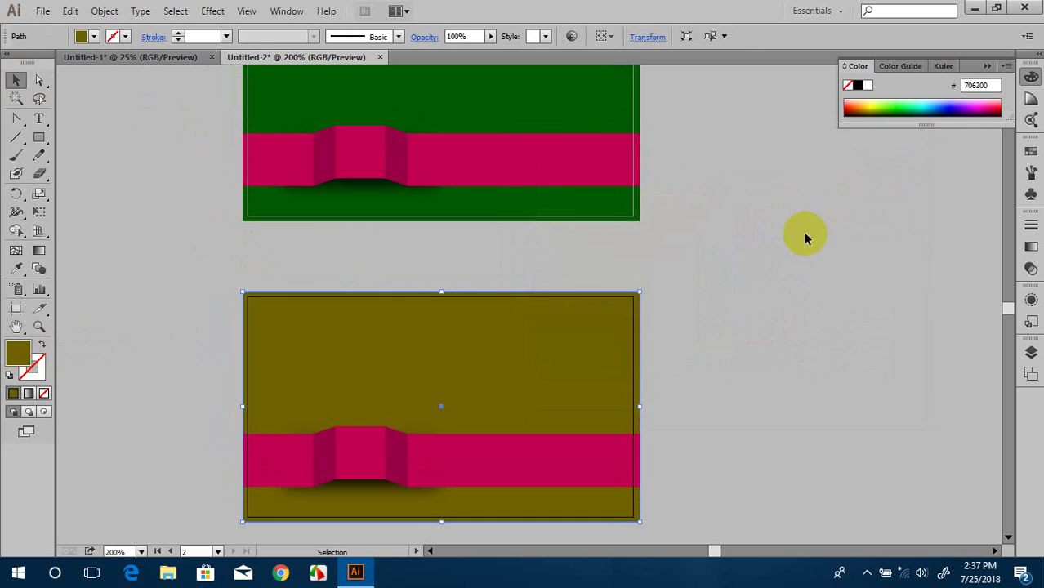
click(771, 263)
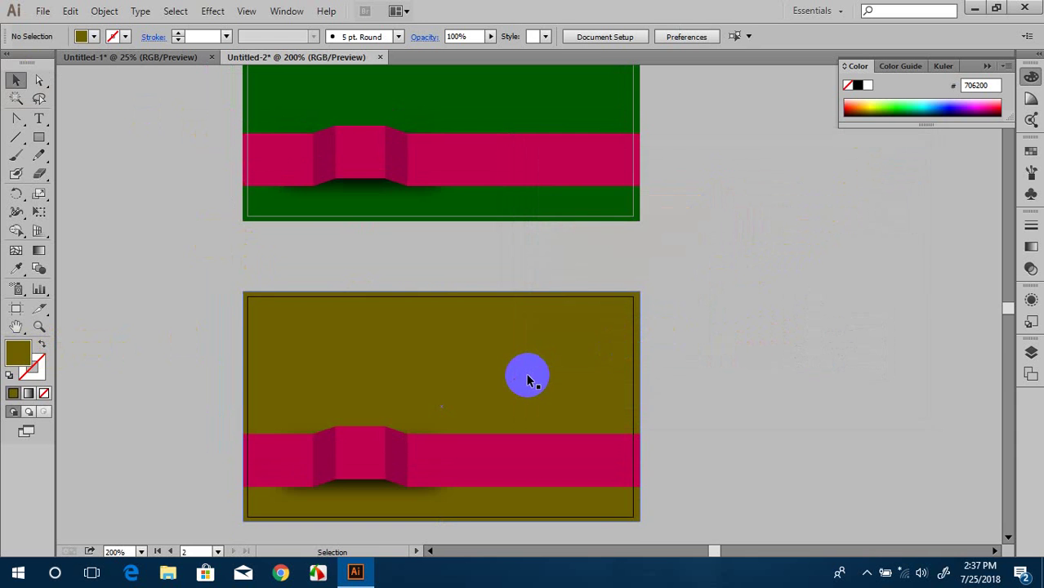
- Copy the olive fill onto the top card's green background with the Eyedropper
scroll(528, 378, up, 2)
scroll(528, 378, up, 1)
click(525, 190)
scroll(515, 221, down, 2)
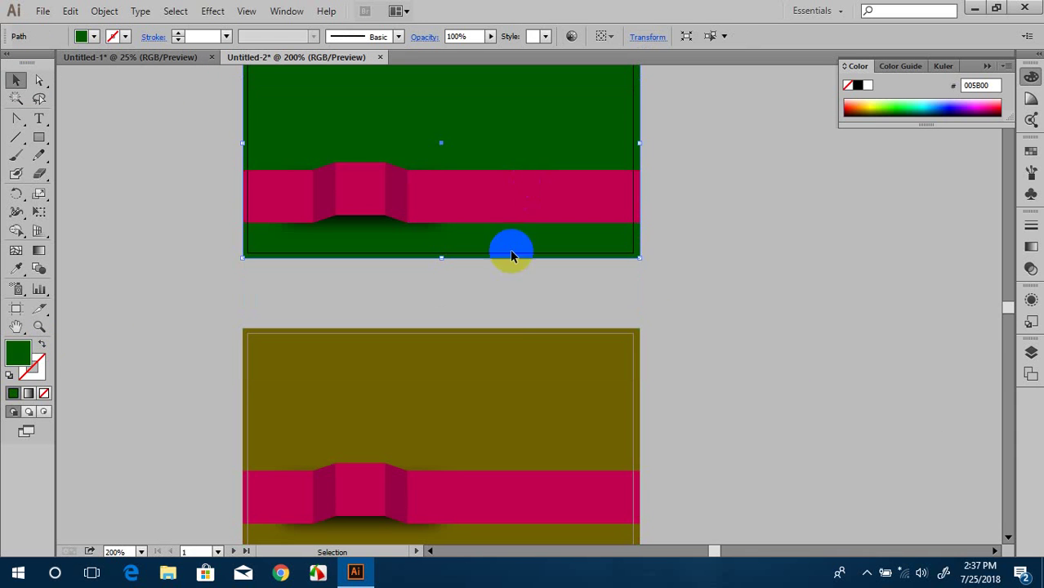
key(i)
click(505, 365)
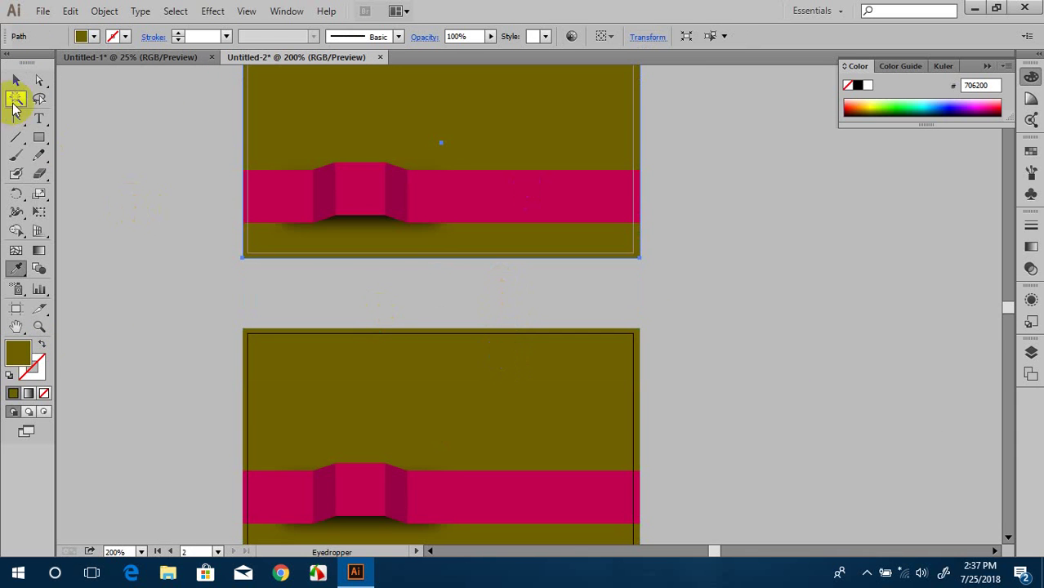
click(16, 80)
click(186, 202)
- Darken the bottom card's background fill to brown 684D00
click(378, 367)
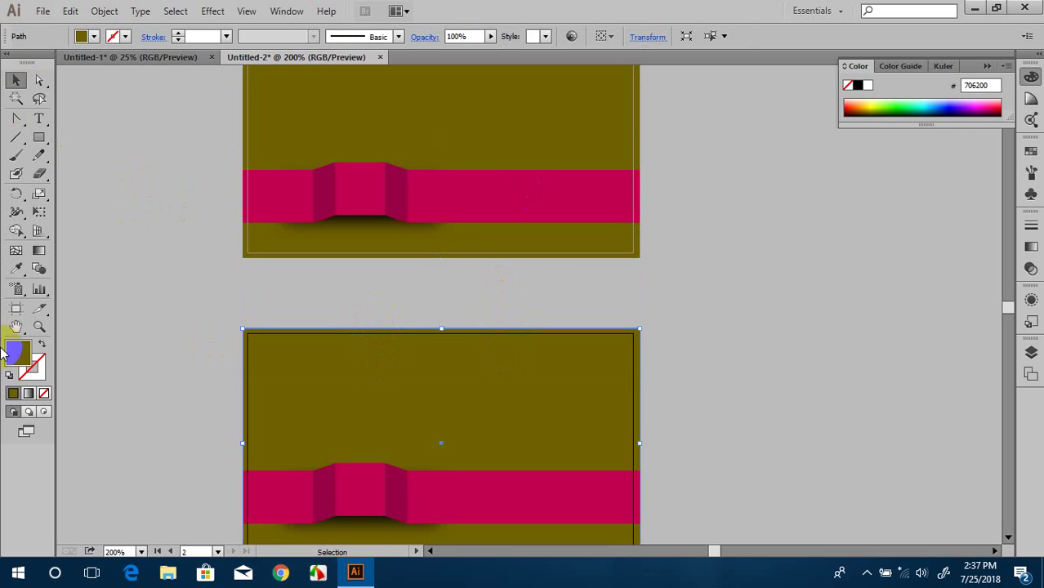
double_click(18, 353)
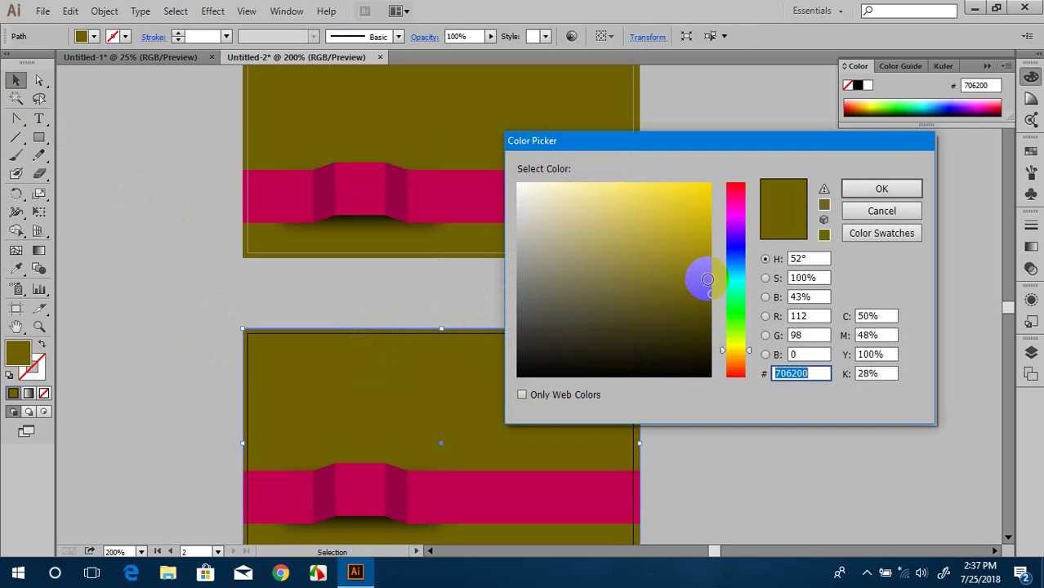
drag(699, 276, 732, 312)
scroll(732, 312, down, 2)
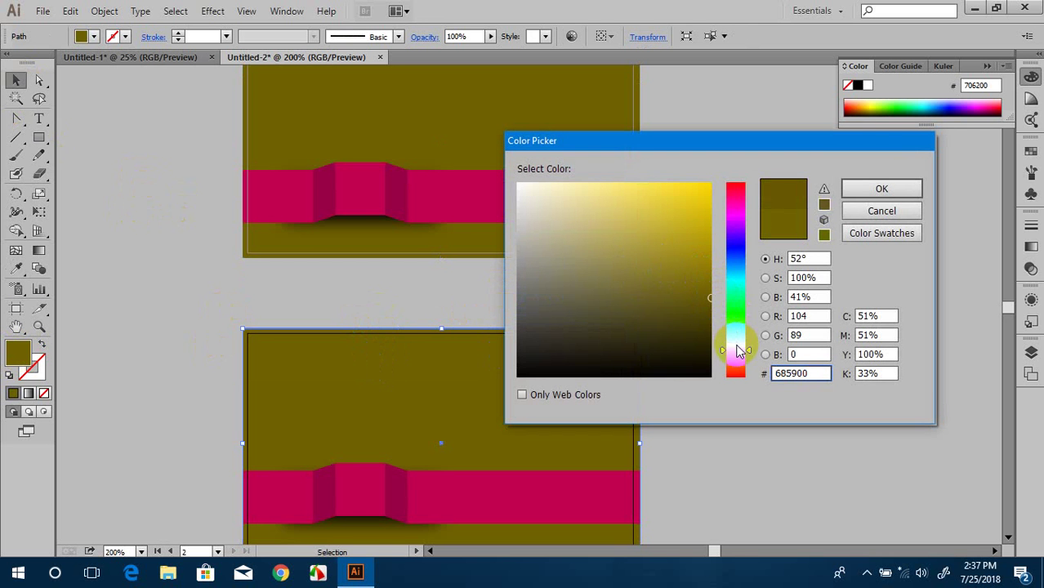
scroll(733, 311, down, 2)
scroll(733, 312, down, 2)
scroll(732, 312, down, 1)
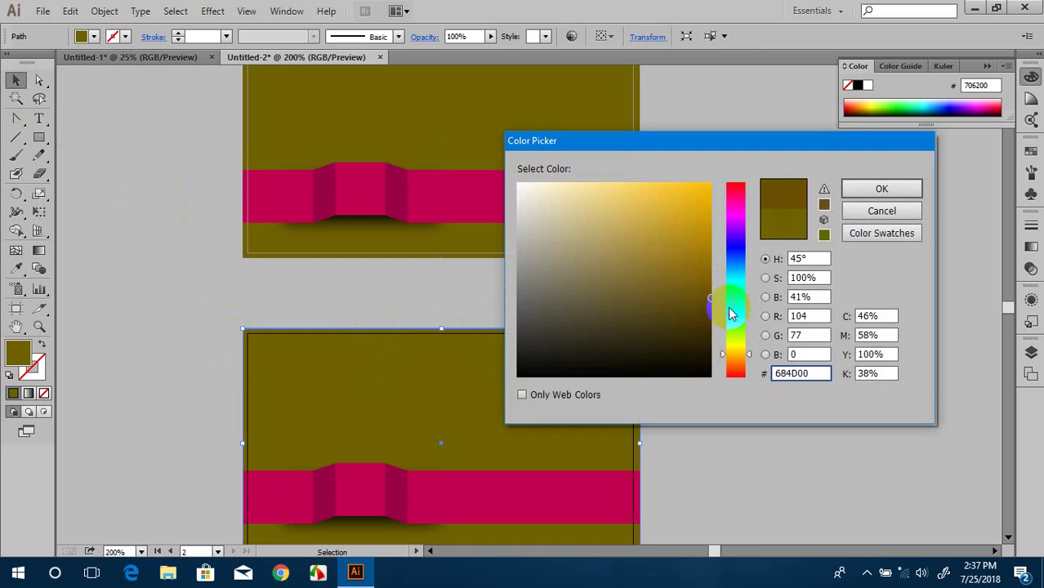
click(881, 189)
click(783, 271)
- Recentre the view on both cards and marquee-select the bottom card's background
scroll(745, 279, down, 2)
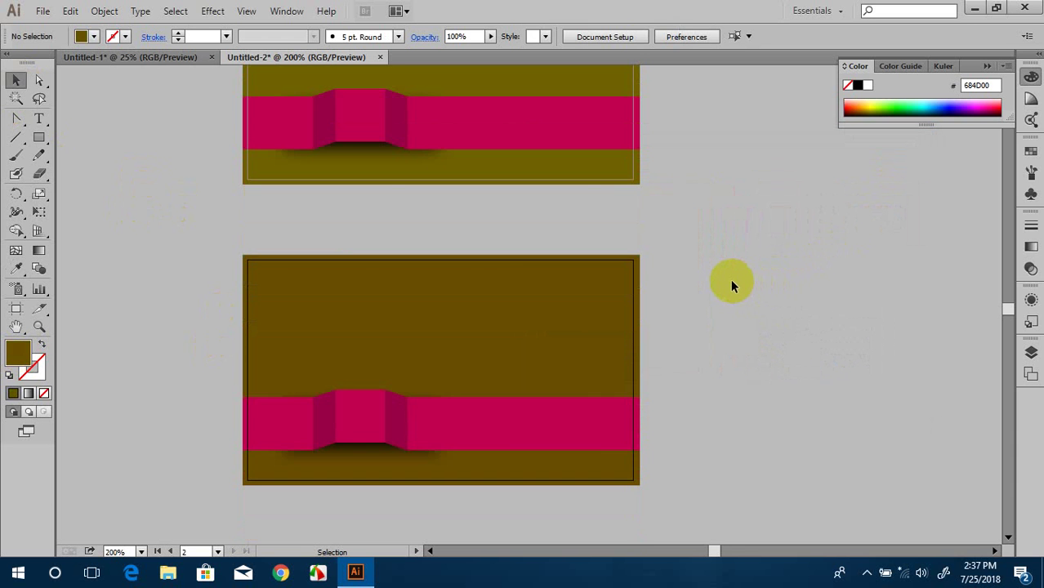
scroll(727, 276, down, 1)
scroll(718, 269, down, 2)
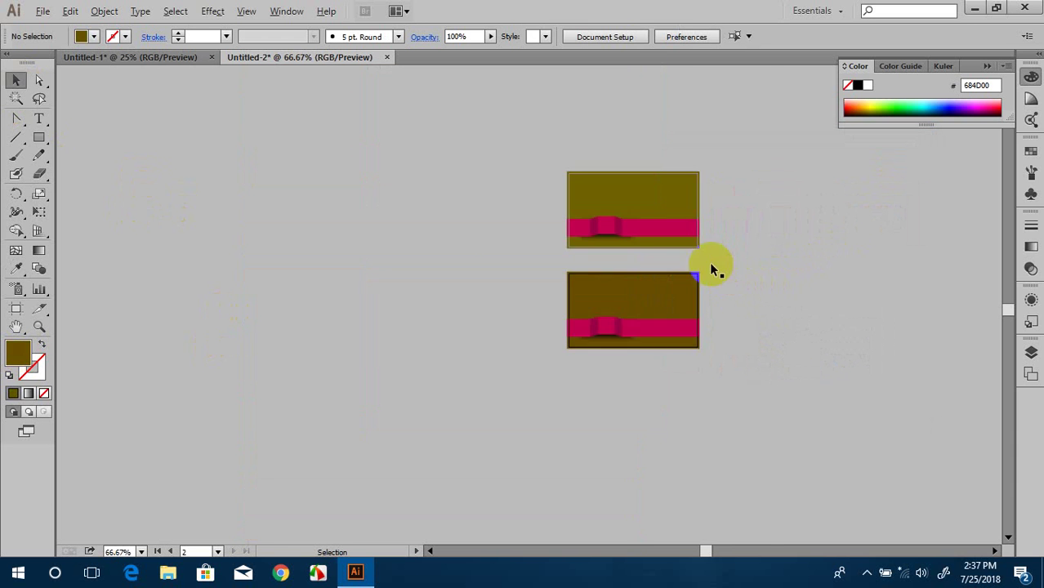
scroll(608, 237, up, 2)
scroll(504, 261, up, 1)
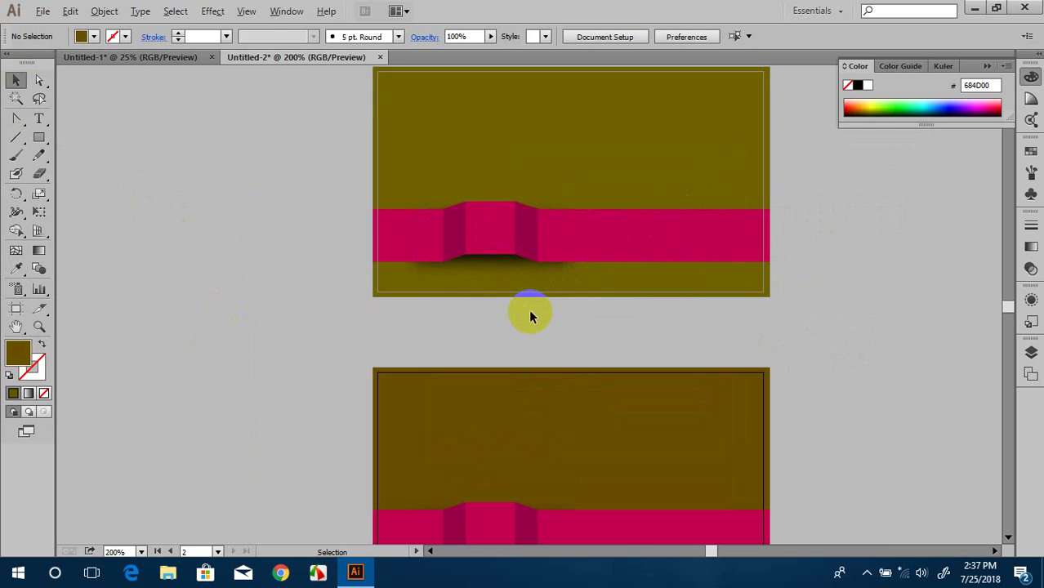
scroll(530, 316, up, 1)
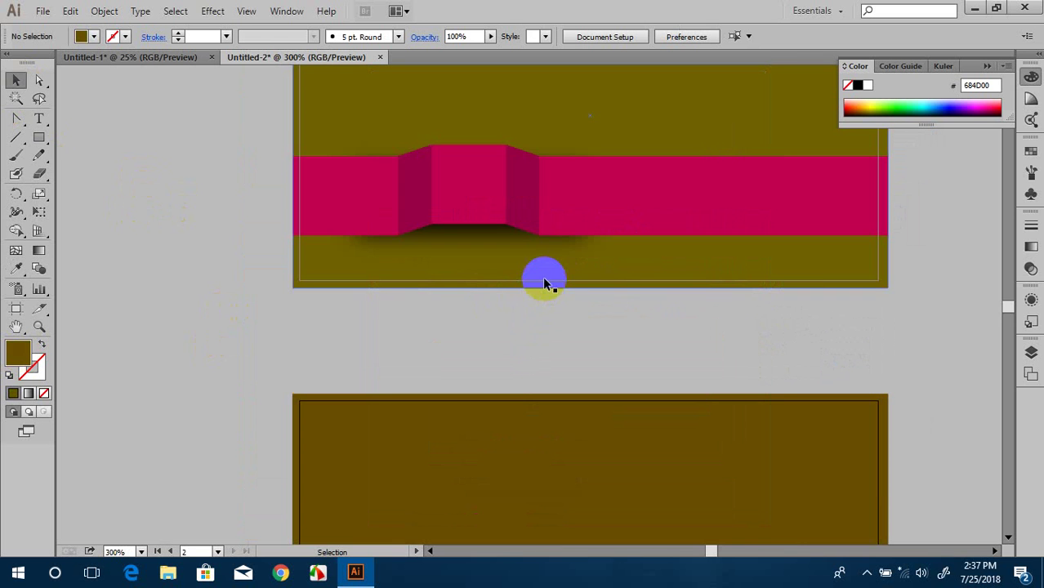
scroll(542, 276, down, 2)
drag(638, 317, 613, 298)
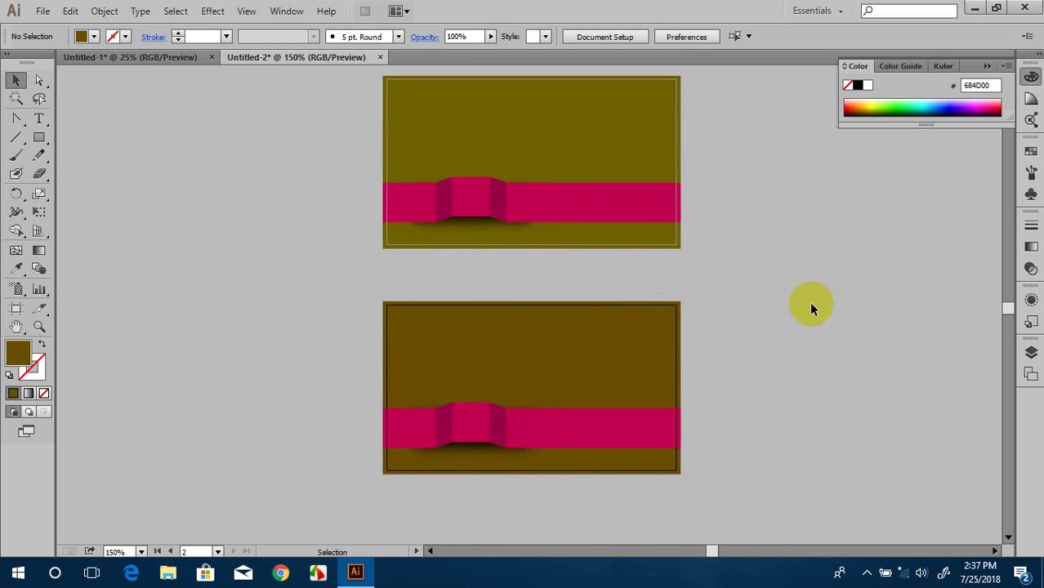
drag(331, 274, 443, 354)
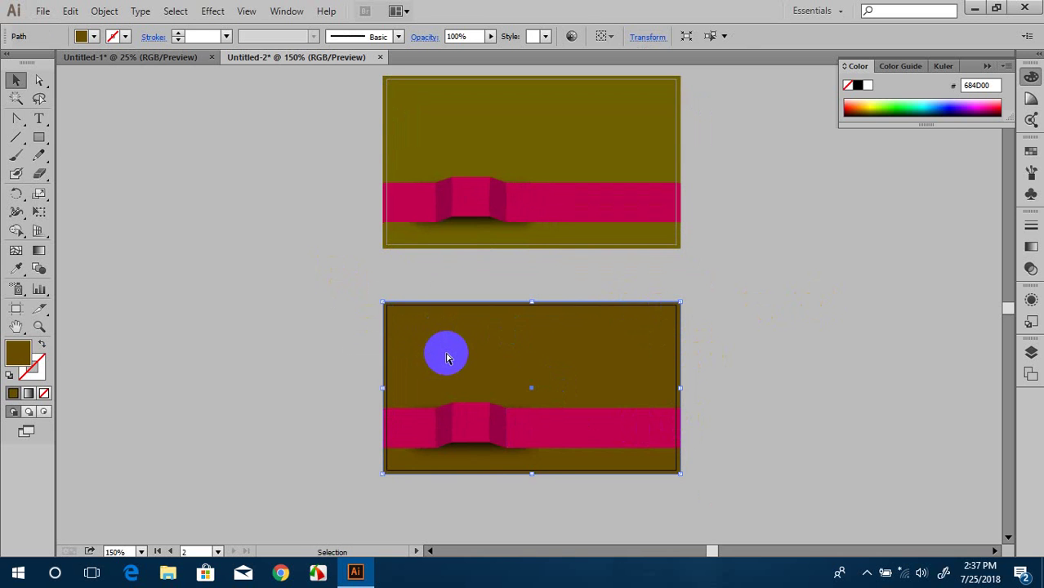
- Select the lower card's ribbon and undo an accidental thinning of it
scroll(445, 355, down, 2)
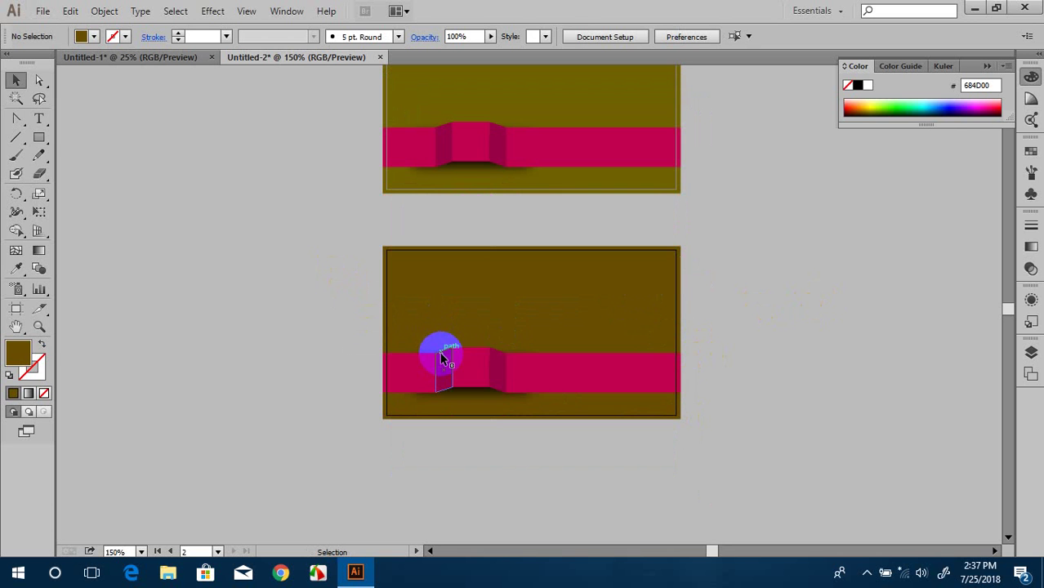
drag(338, 311, 706, 426)
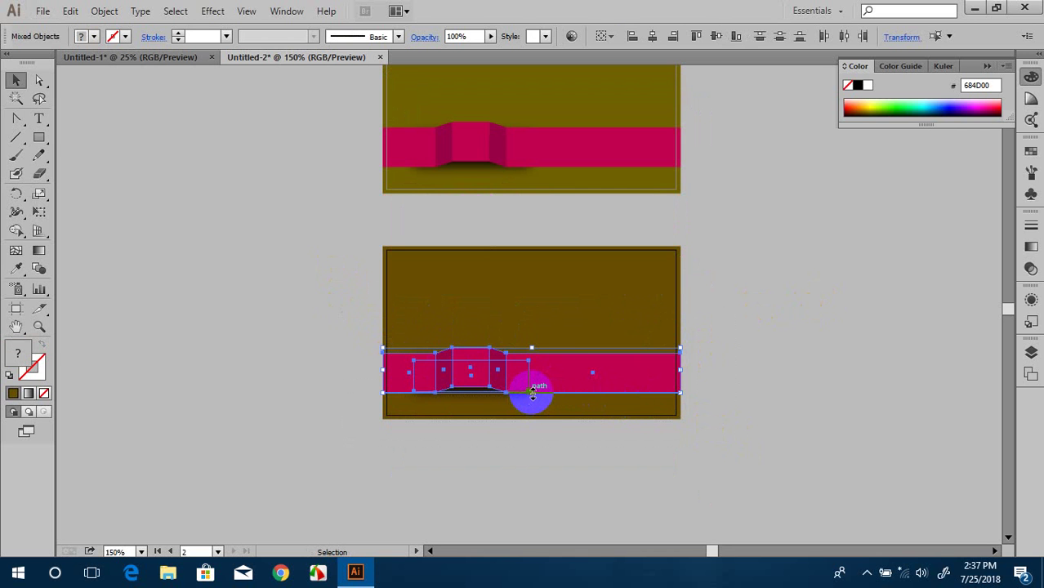
mouse_move(532, 393)
mouse_down()
mouse_move(563, 294)
mouse_move(552, 402)
mouse_up()
key(ctrl+z)
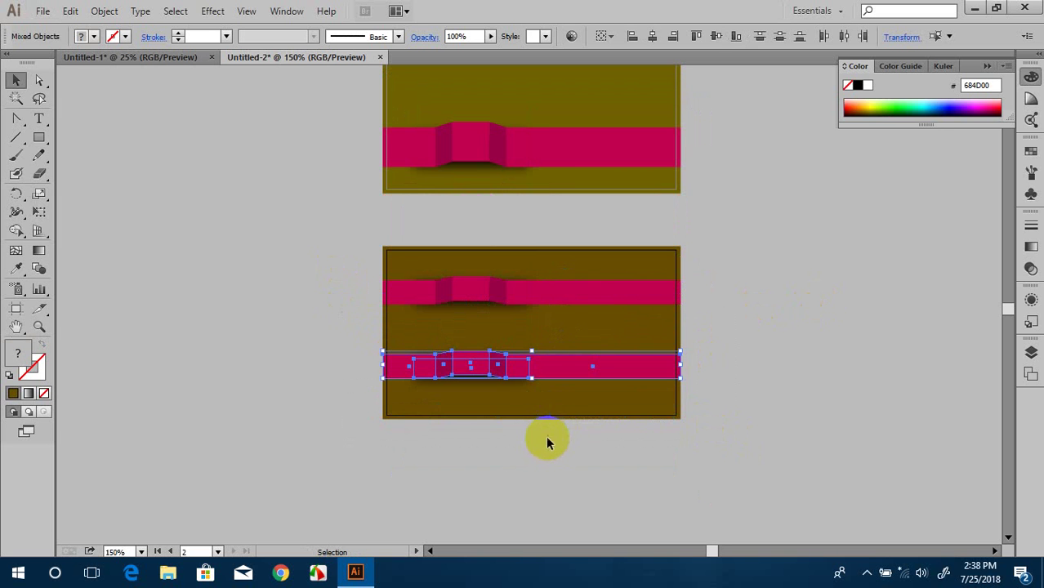
click(599, 412)
- Move the lower card's ribbon group down near the card's bottom edge
scroll(598, 412, up, 1)
scroll(726, 296, up, 1)
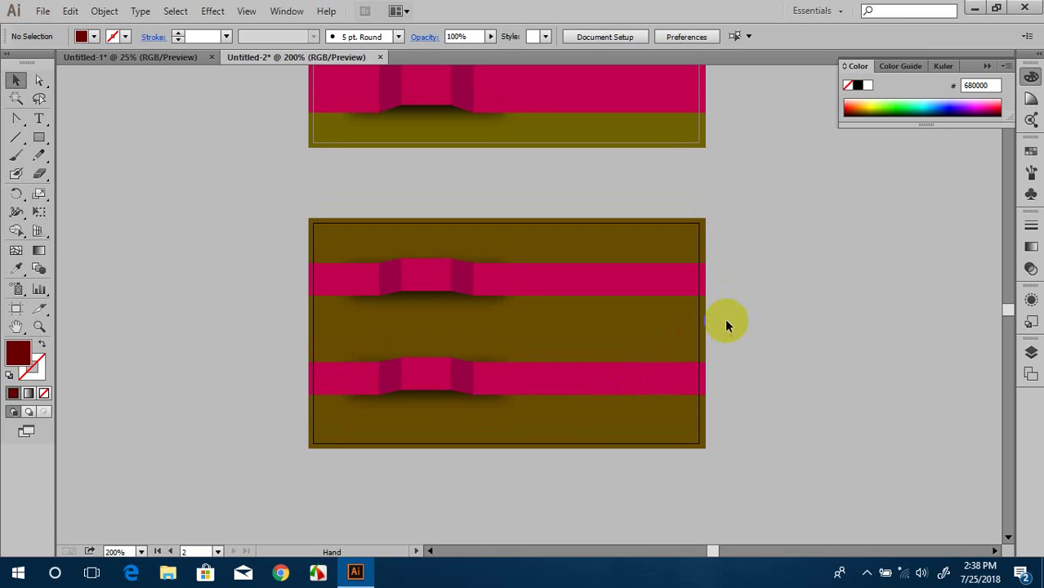
click(468, 319)
scroll(469, 320, up, 1)
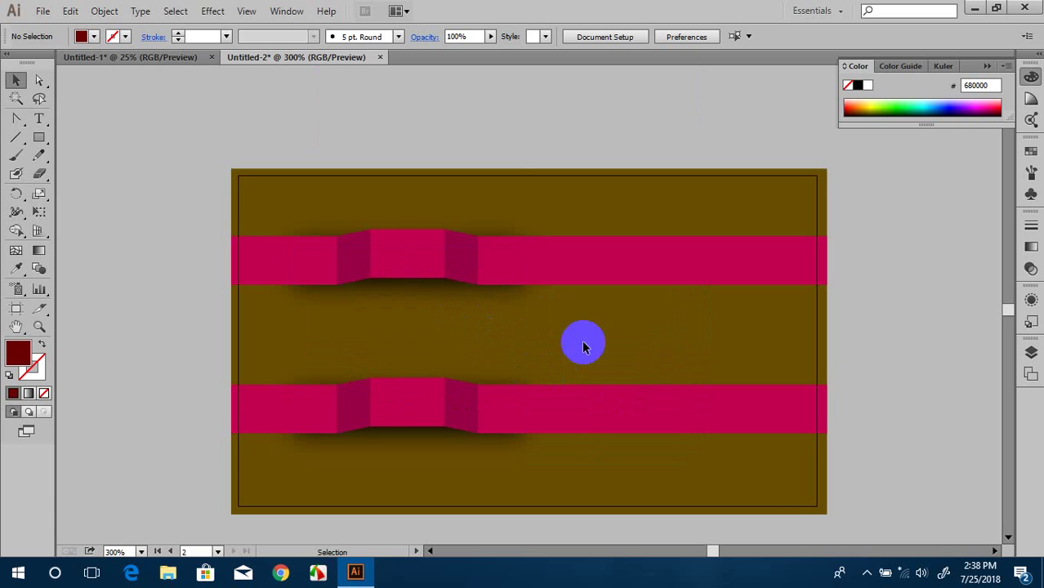
click(608, 267)
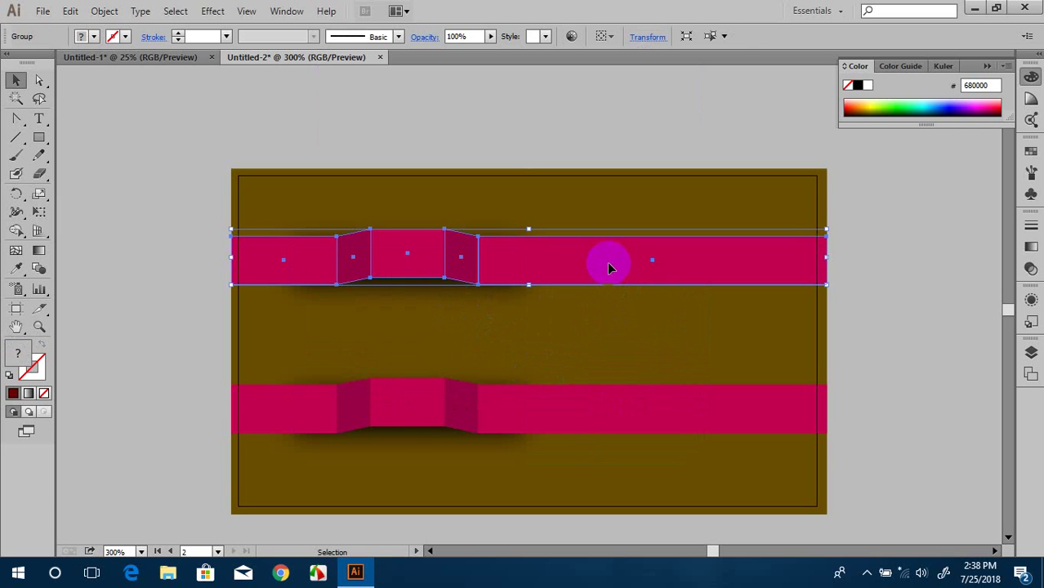
scroll(608, 267, down, 2)
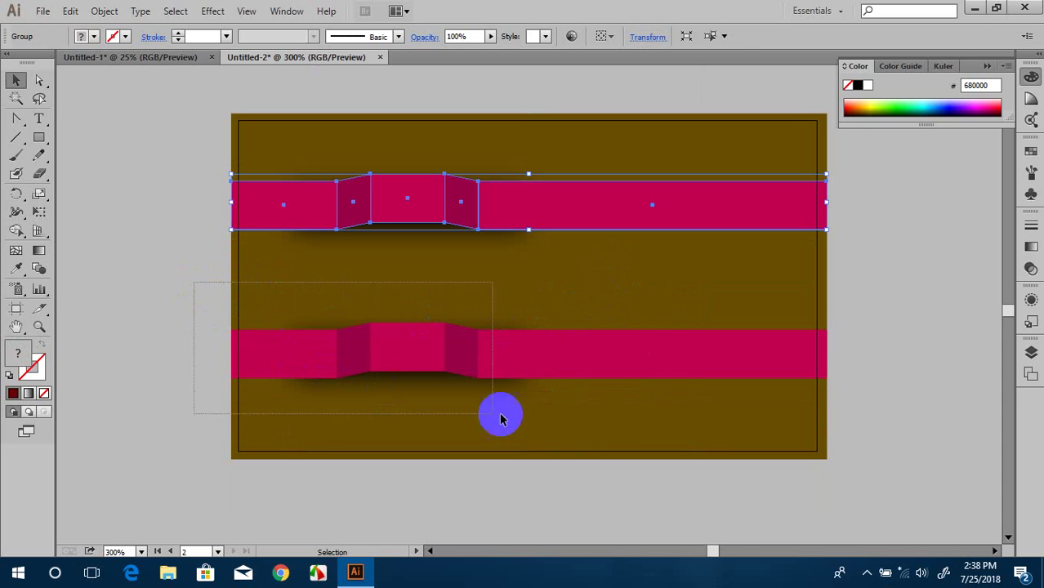
drag(217, 306, 494, 425)
drag(593, 359, 597, 404)
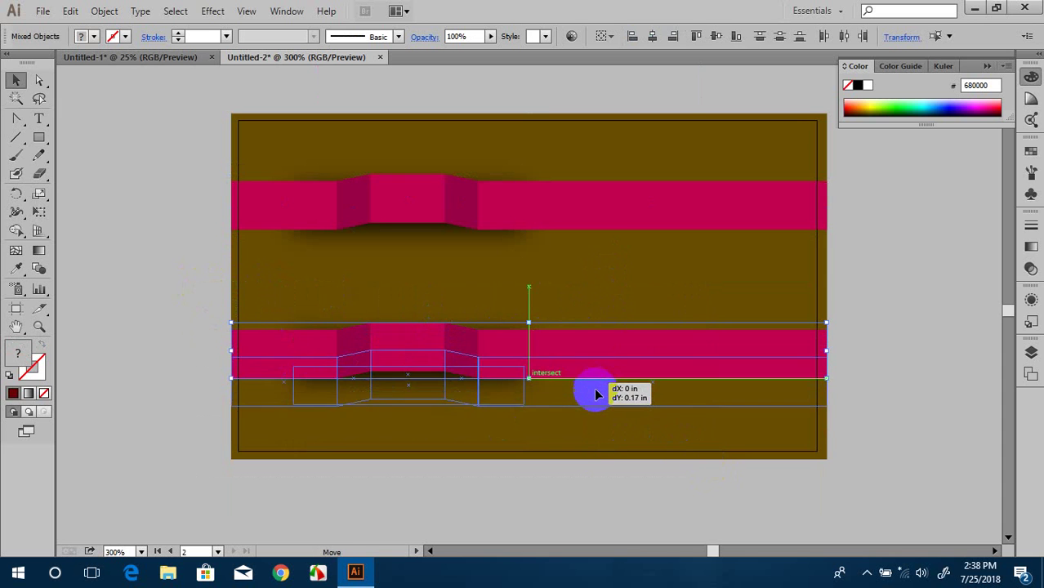
scroll(589, 343, up, 1)
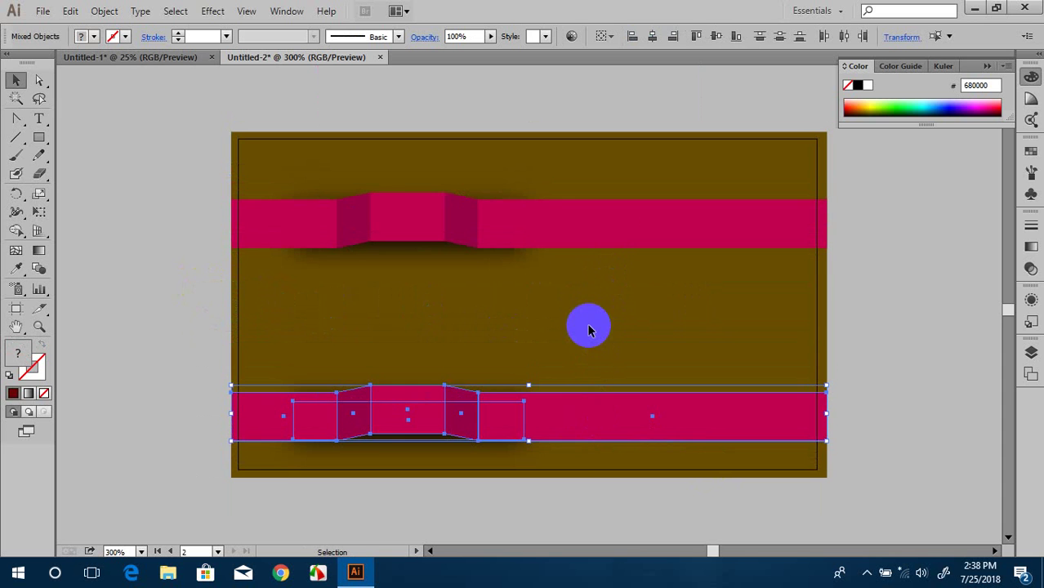
click(571, 304)
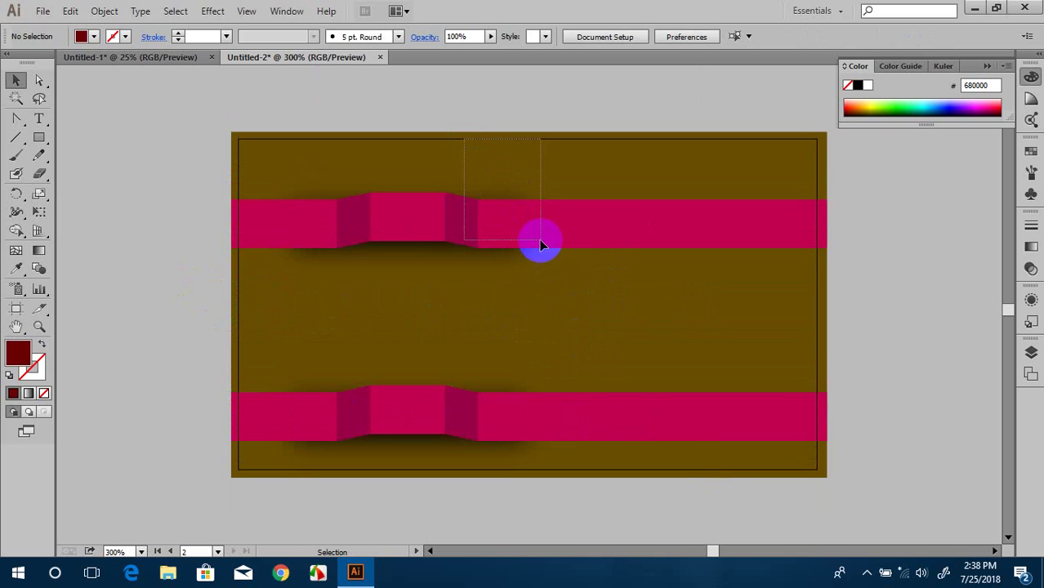
- Alt+Shift-drag a ribbon copy into the card's middle, giving three evenly spaced ribbons
drag(539, 233, 547, 320)
click(872, 272)
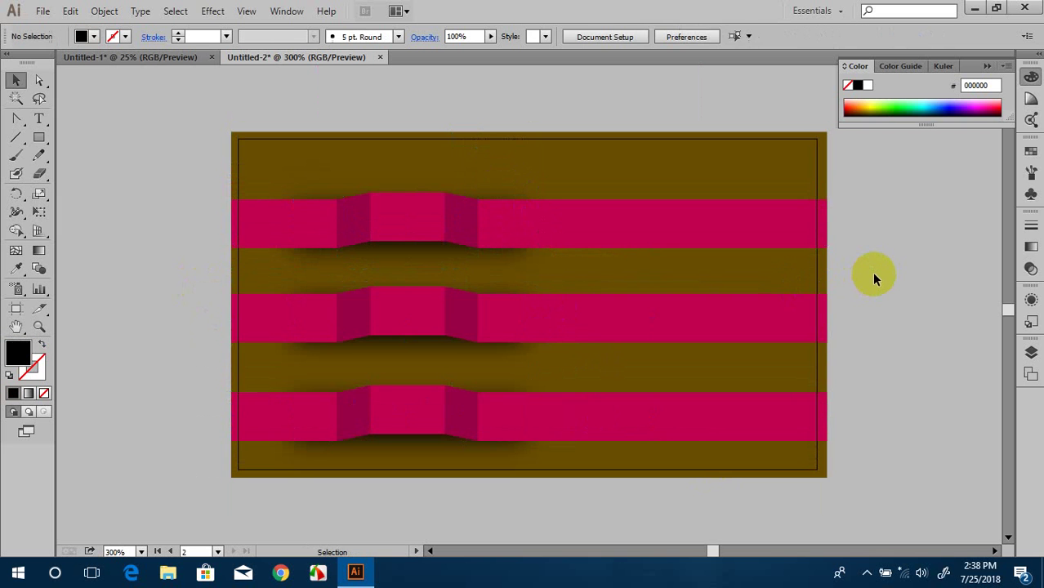
scroll(872, 271, down, 1)
scroll(890, 270, down, 1)
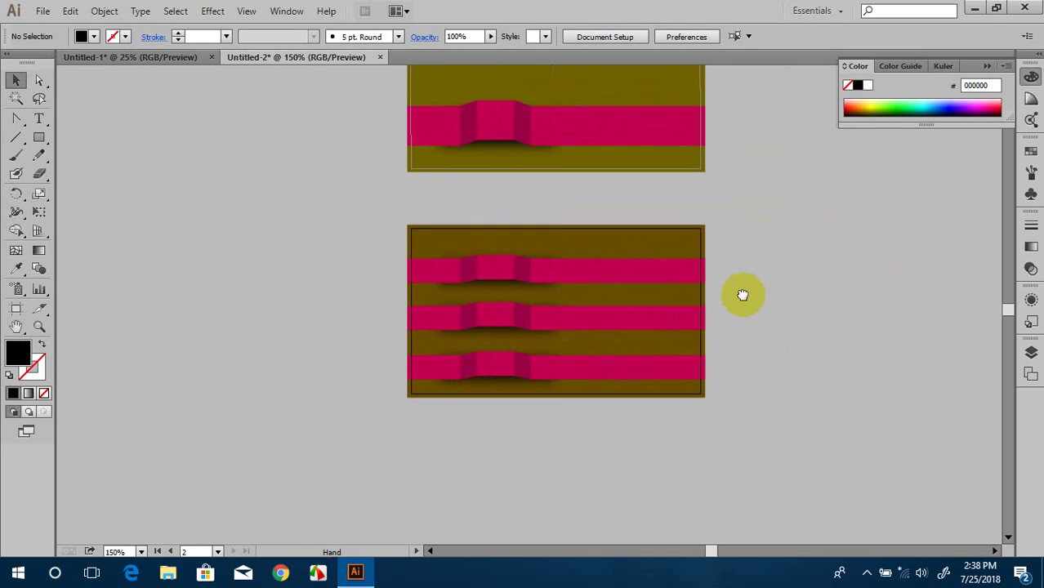
drag(888, 276, 728, 295)
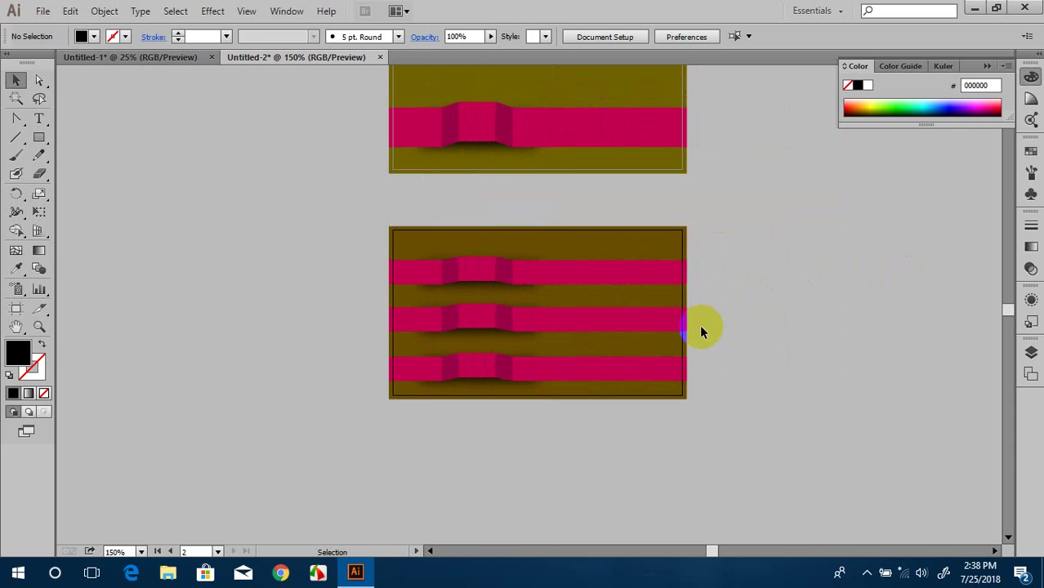
scroll(475, 282, up, 2)
scroll(475, 282, up, 2)
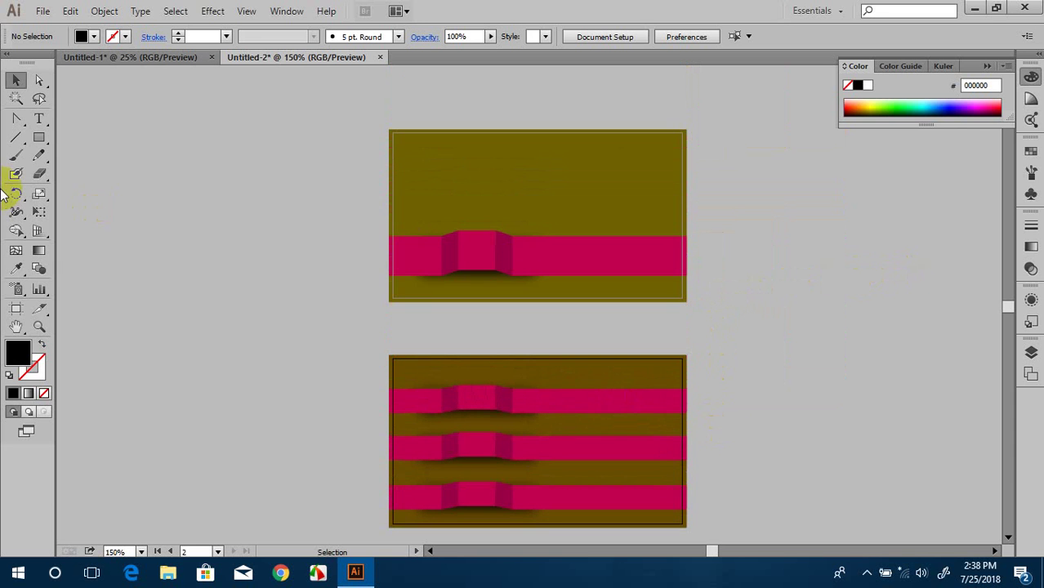
- Type the person's name with 'Graphic Designer' on a second line
click(38, 118)
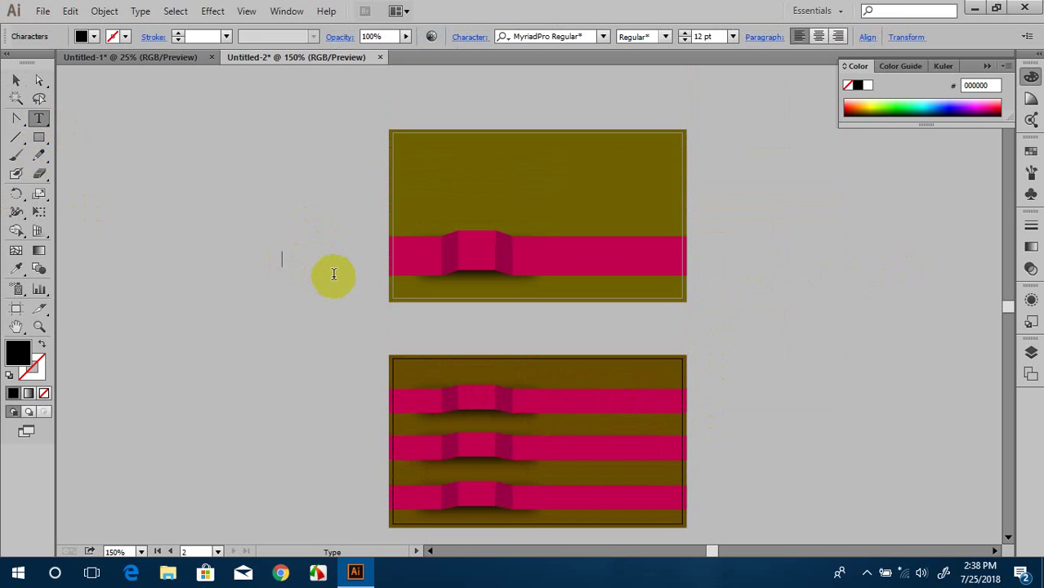
key(Return)
text(Graphic)
text( Designer)
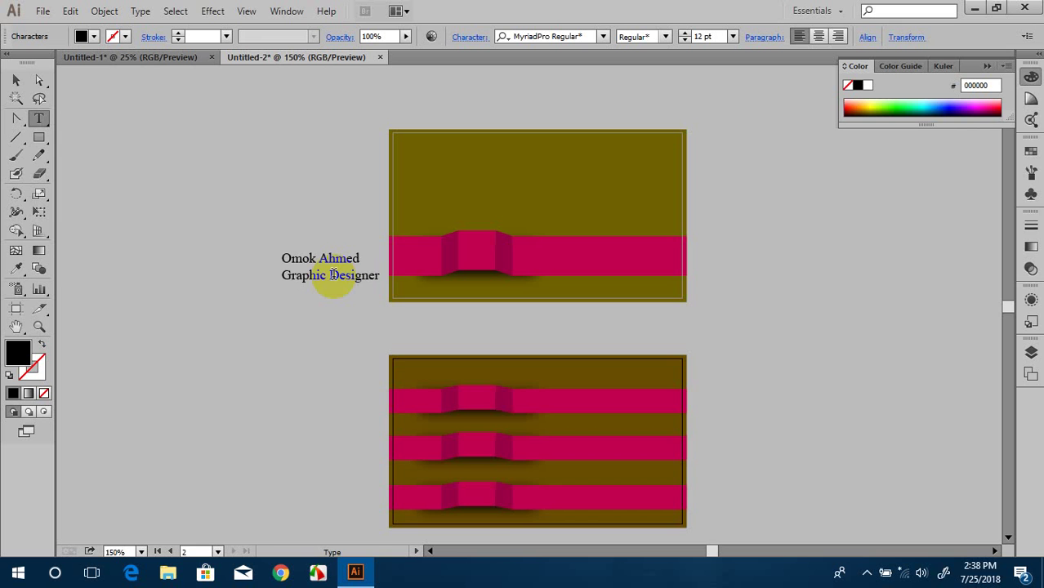
- Set the name line to 24 pt and select the whole text block
drag(360, 258, 249, 260)
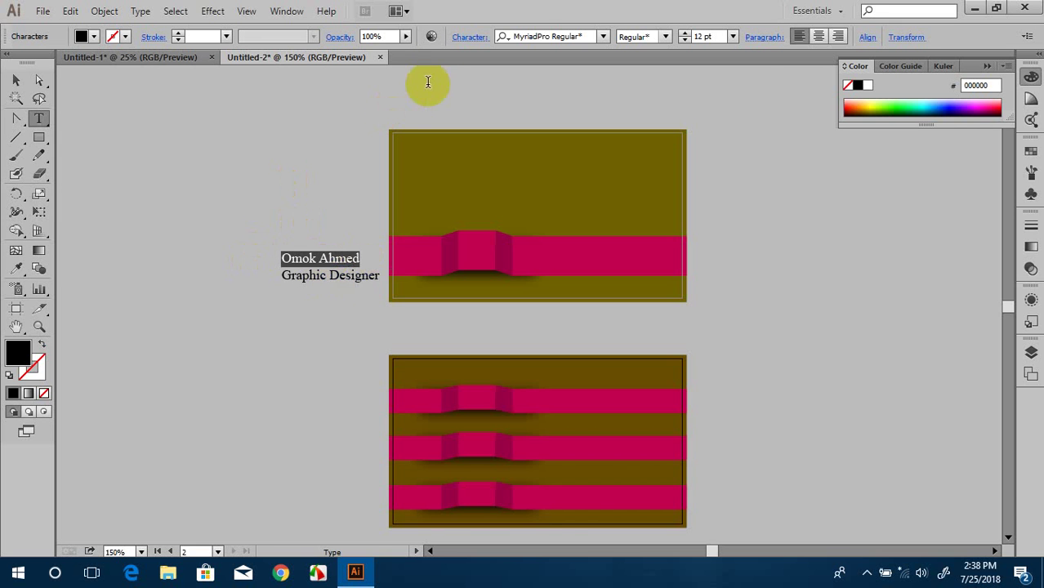
click(732, 37)
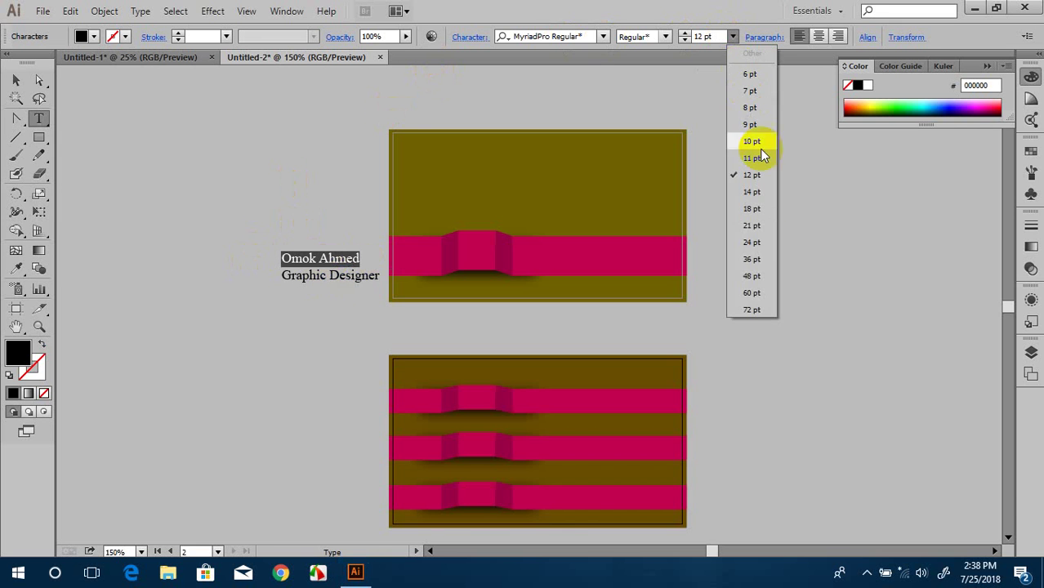
click(760, 234)
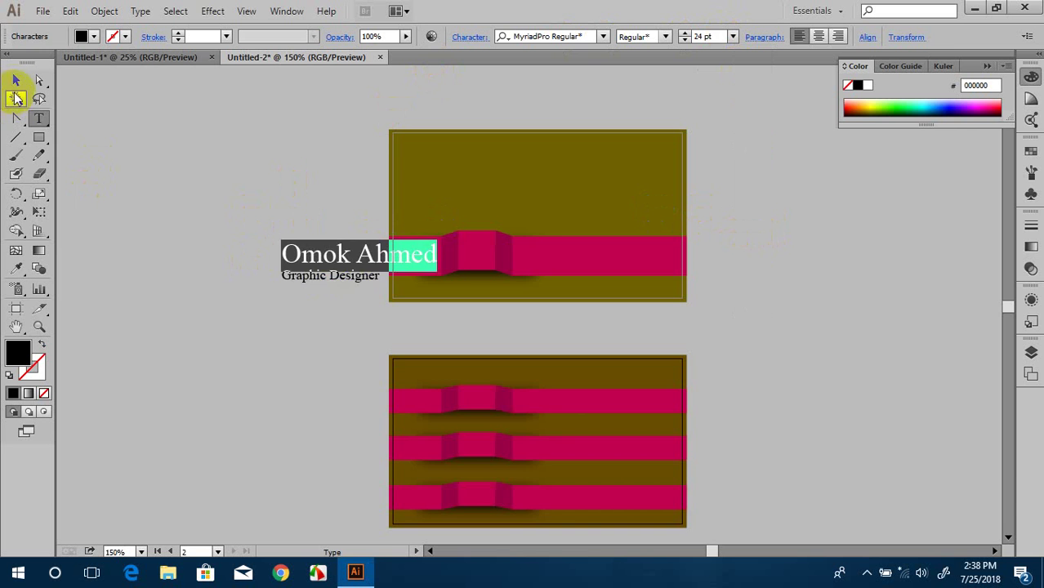
click(15, 79)
alt+scroll(367, 261, up, 1)
alt+scroll(367, 261, up, 1)
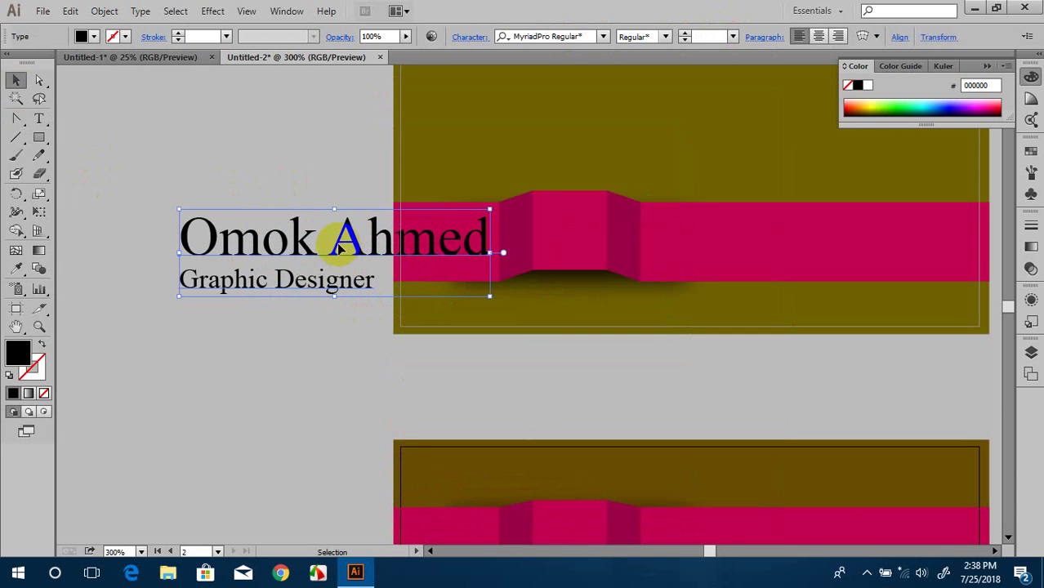
- Drag the name-and-title text block up and left, clear of the top card
drag(341, 238, 272, 223)
scroll(273, 223, up, 1)
scroll(273, 222, left, 1)
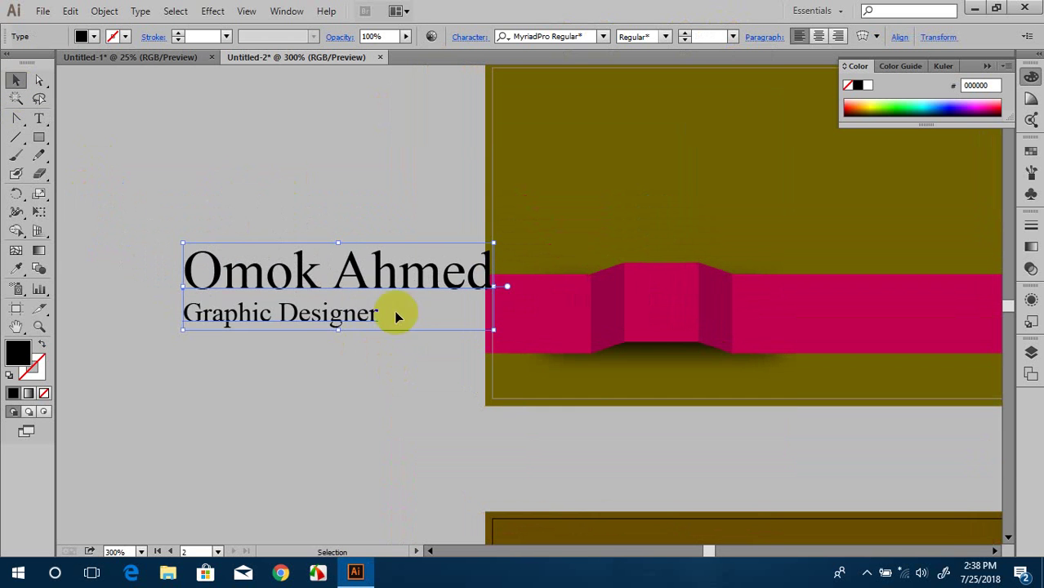
drag(396, 315, 341, 239)
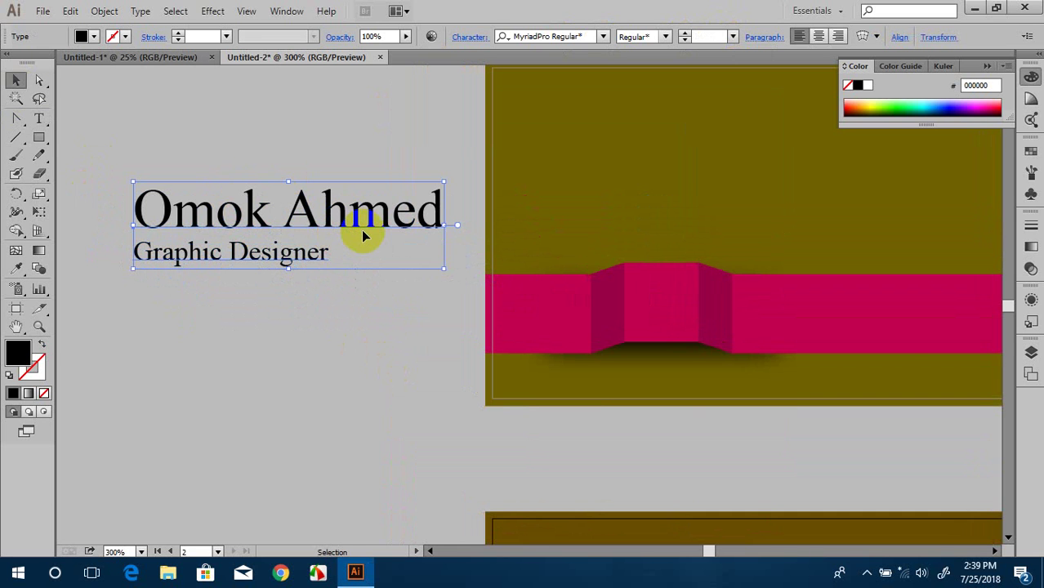
scroll(363, 235, up, 1)
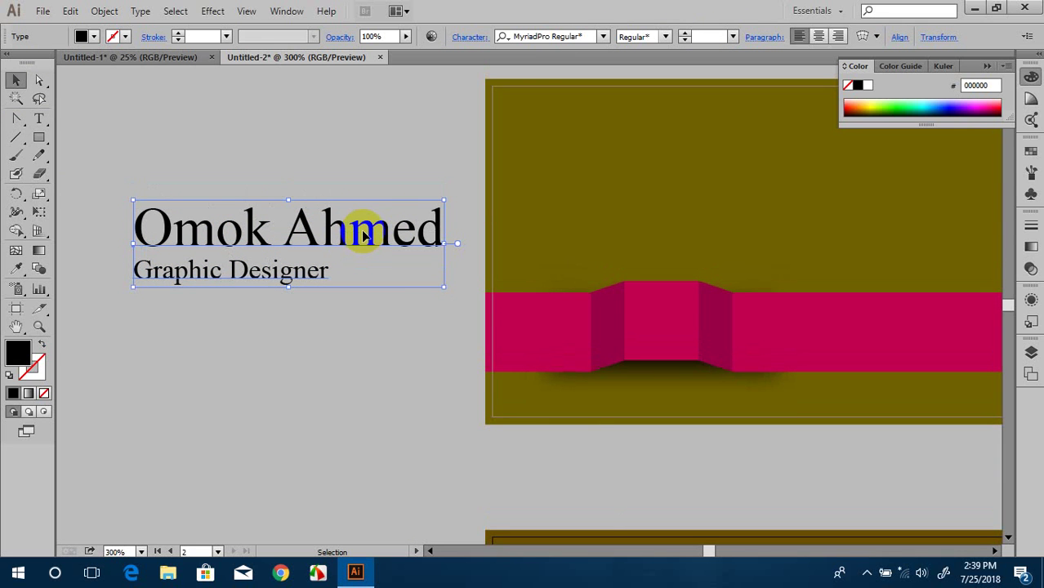
scroll(363, 235, up, 2)
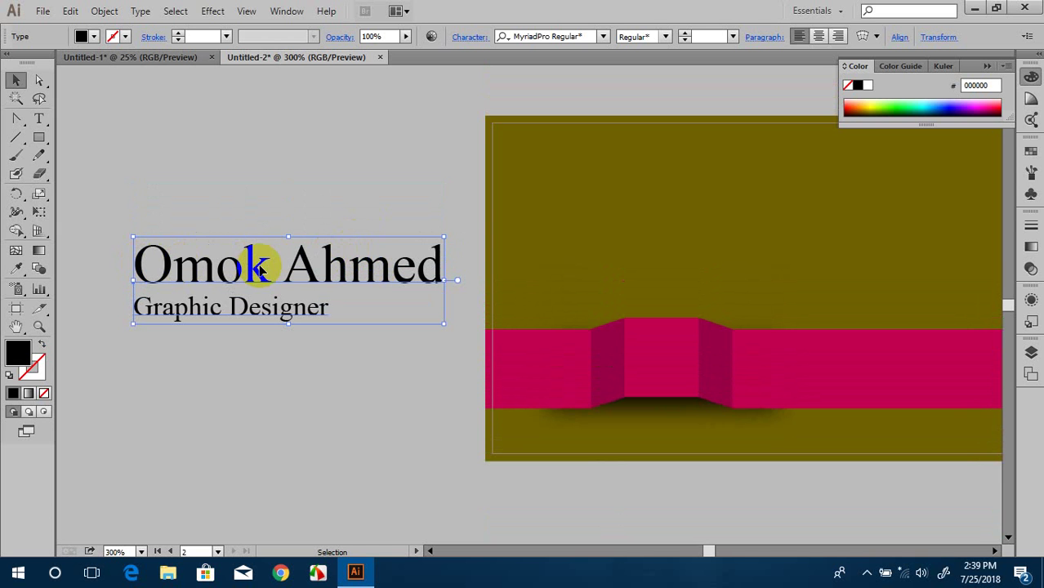
scroll(360, 273, down, 2)
scroll(374, 268, down, 1)
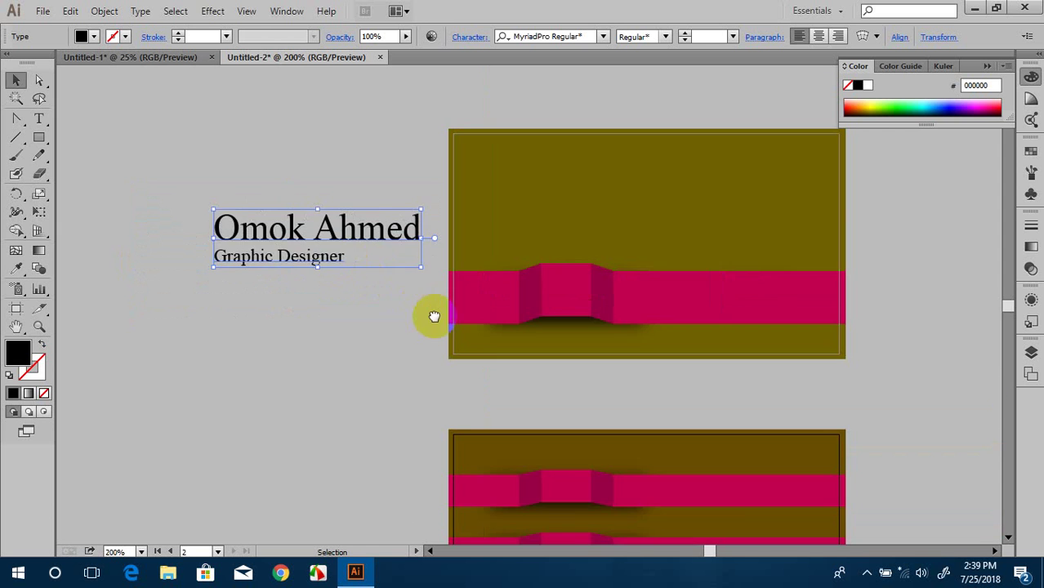
drag(433, 316, 390, 344)
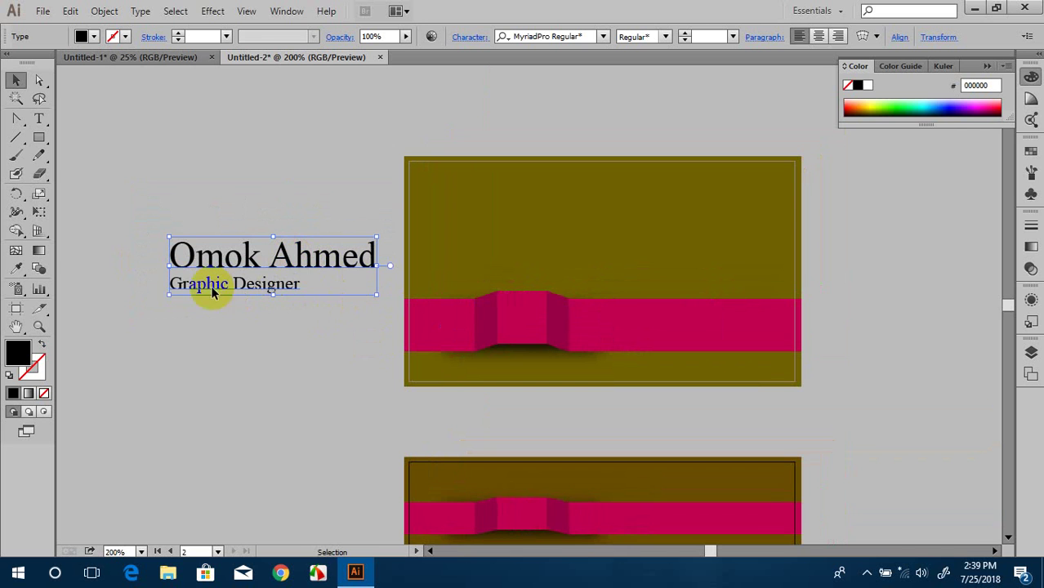
- Enter the text block and highlight the 'Graphic Designer' line
double_click(303, 263)
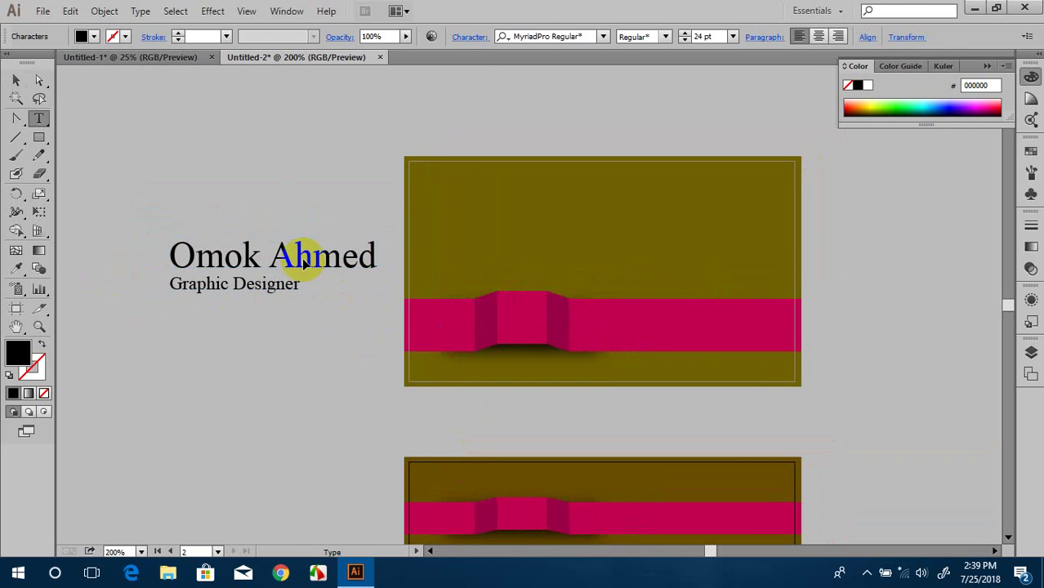
triple_click(304, 261)
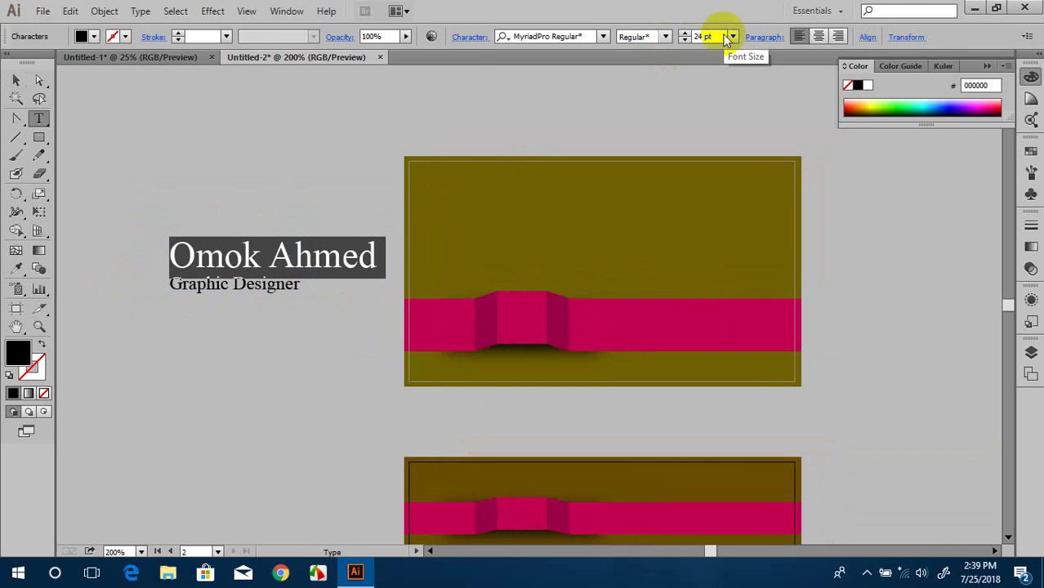
click(666, 36)
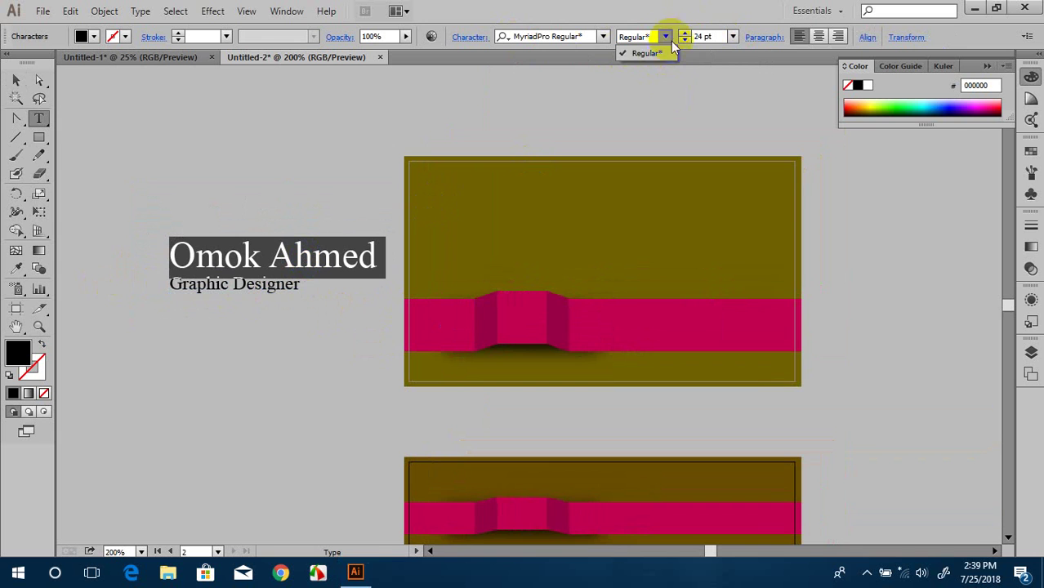
click(645, 39)
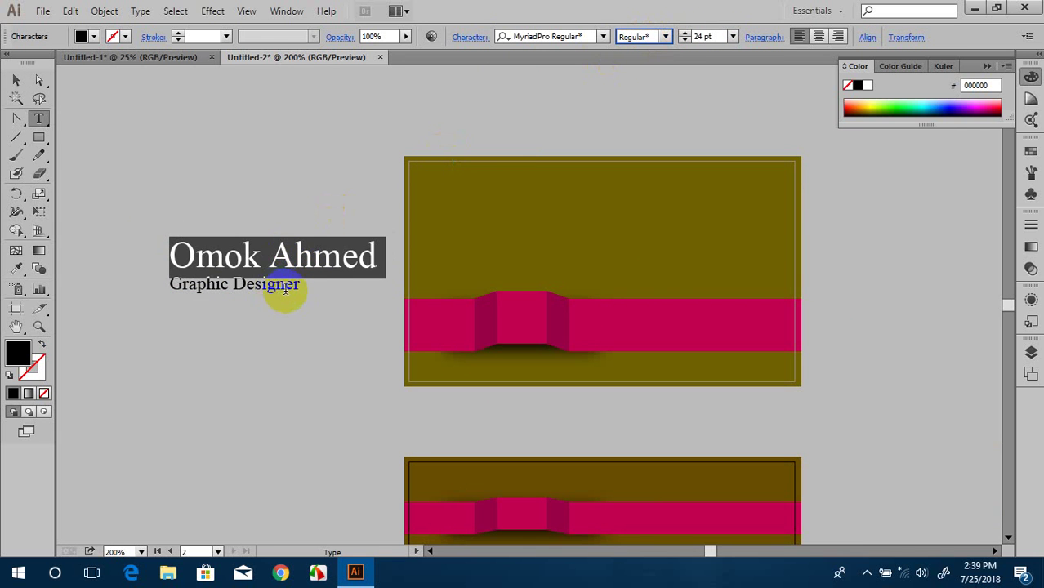
drag(299, 283, 170, 281)
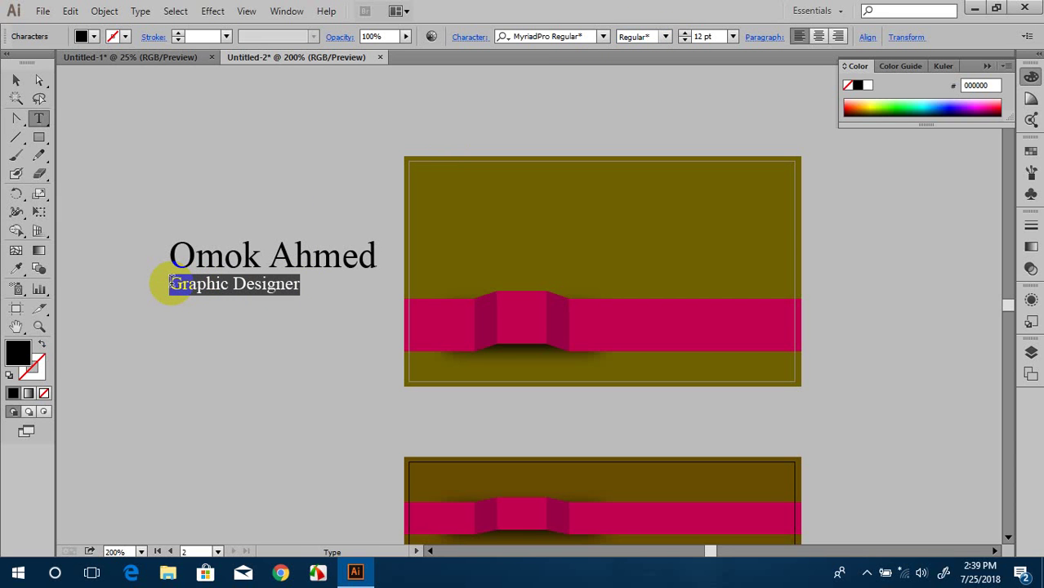
drag(170, 282, 300, 286)
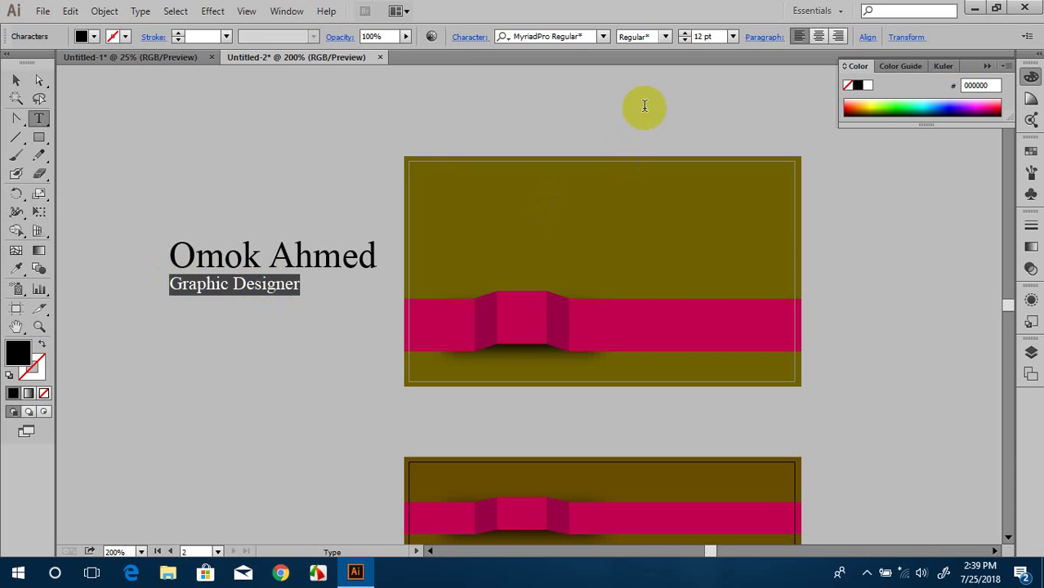
- Set the title line to 11 pt with Character-panel tracking of 170
click(733, 36)
click(743, 158)
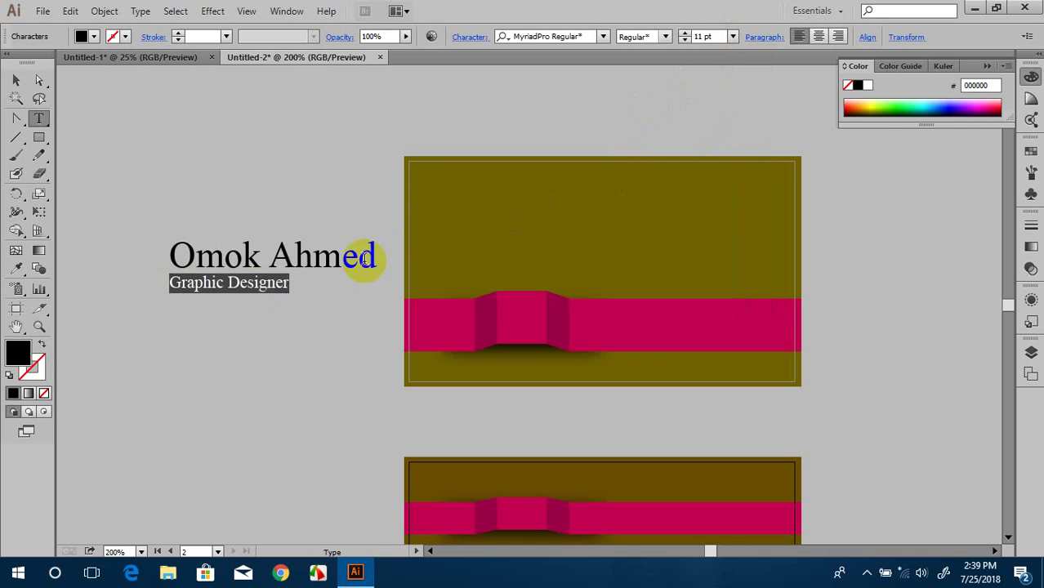
key(ctrl+t)
click(675, 215)
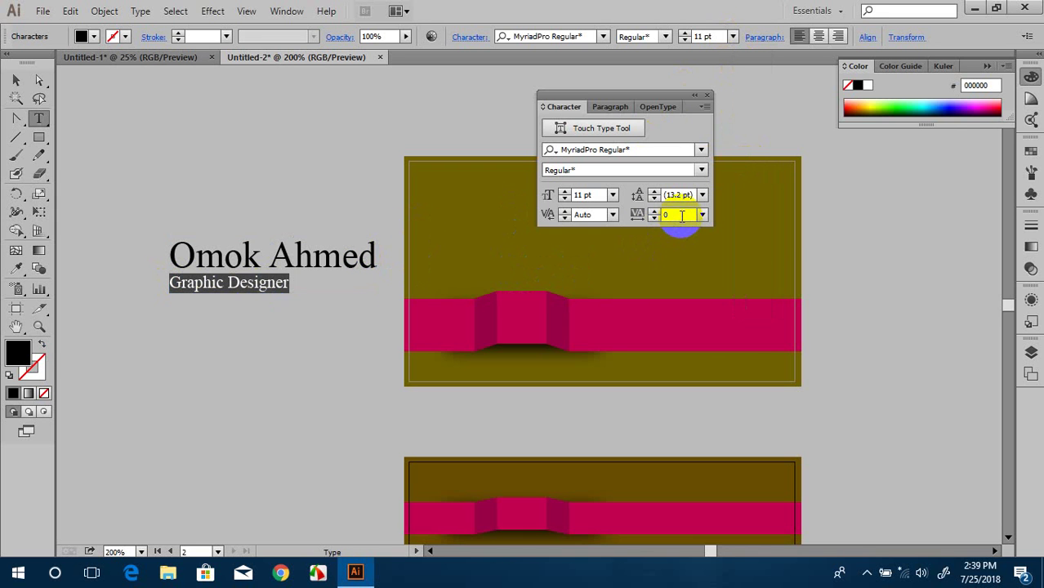
text(5)
key(Return)
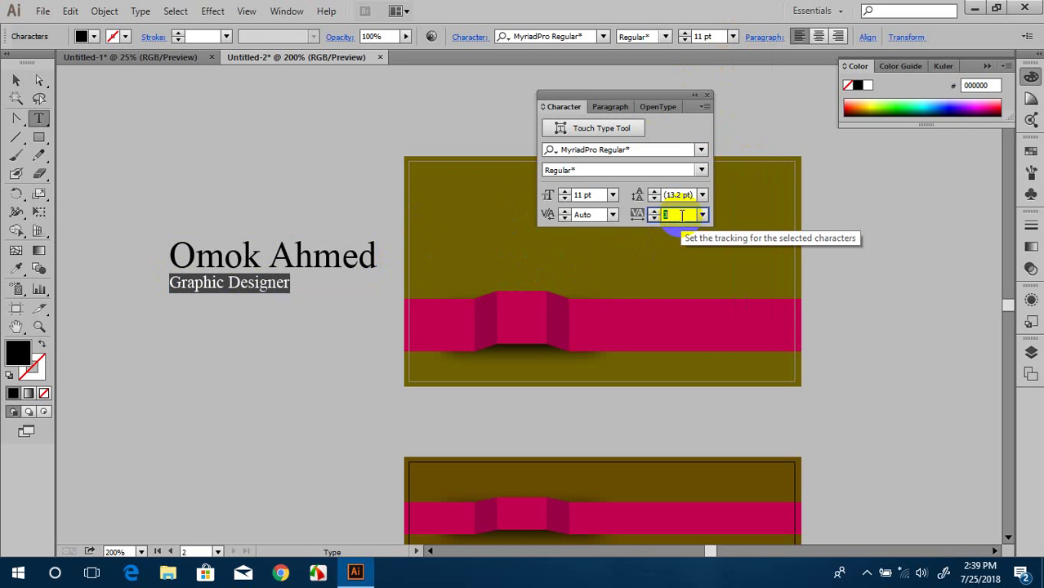
key(Up)
key(Up)
key(Up)
key(Up)
key(Up)
key(Up)
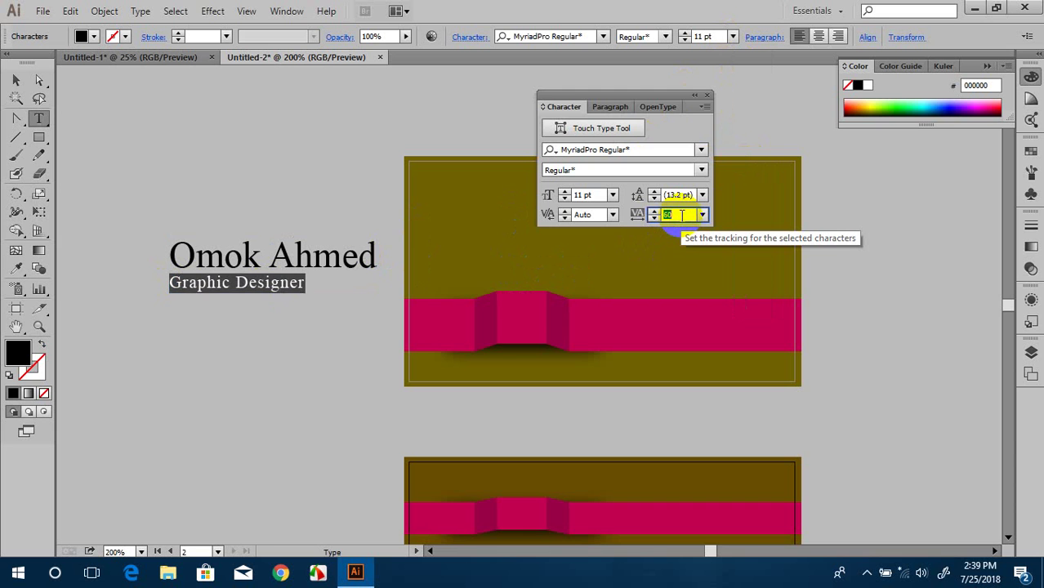
key(Up)
key(Up)
key(Up)
key(Up)
key(Up)
key(Up)
key(Up)
key(Up)
key(Up)
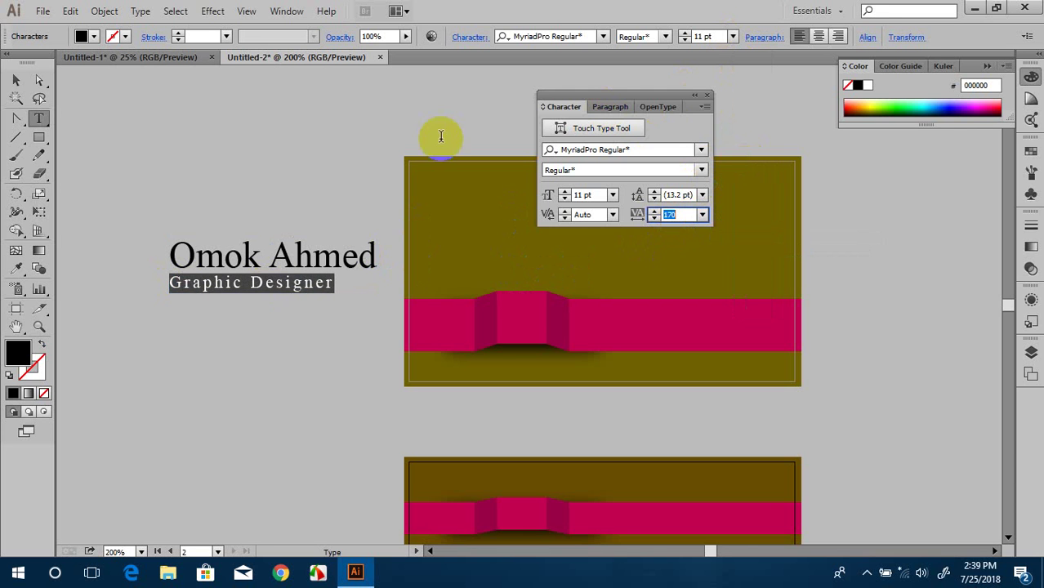
- Center-align the name and title lines and drag the block onto the magenta ribbon
click(16, 81)
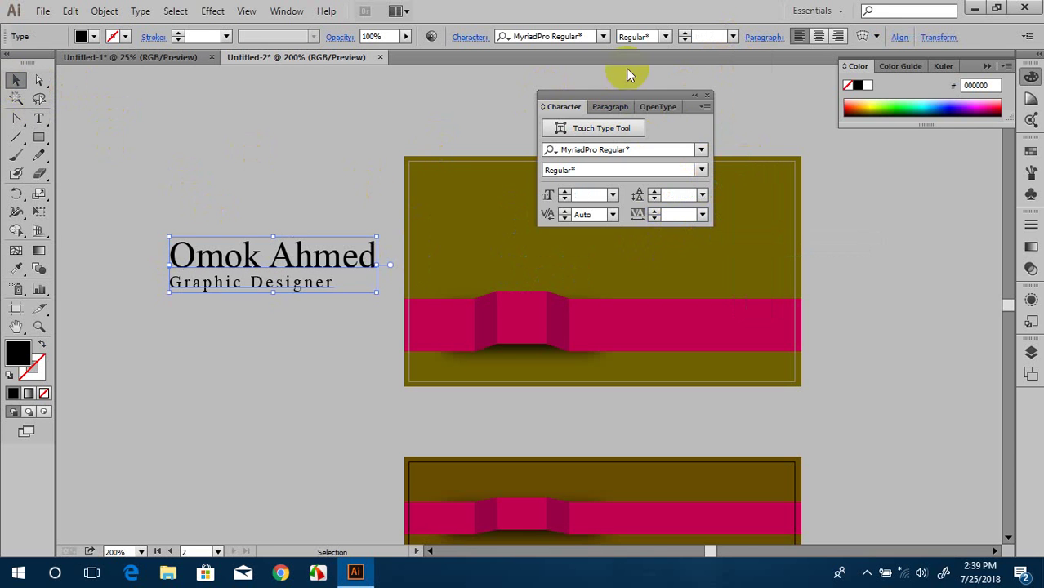
click(818, 36)
click(344, 196)
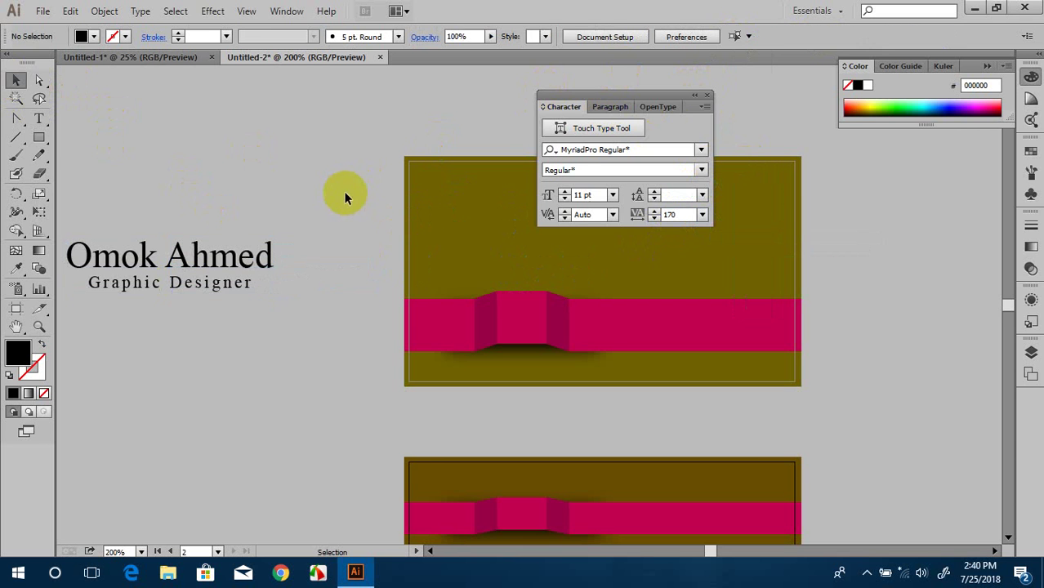
click(181, 268)
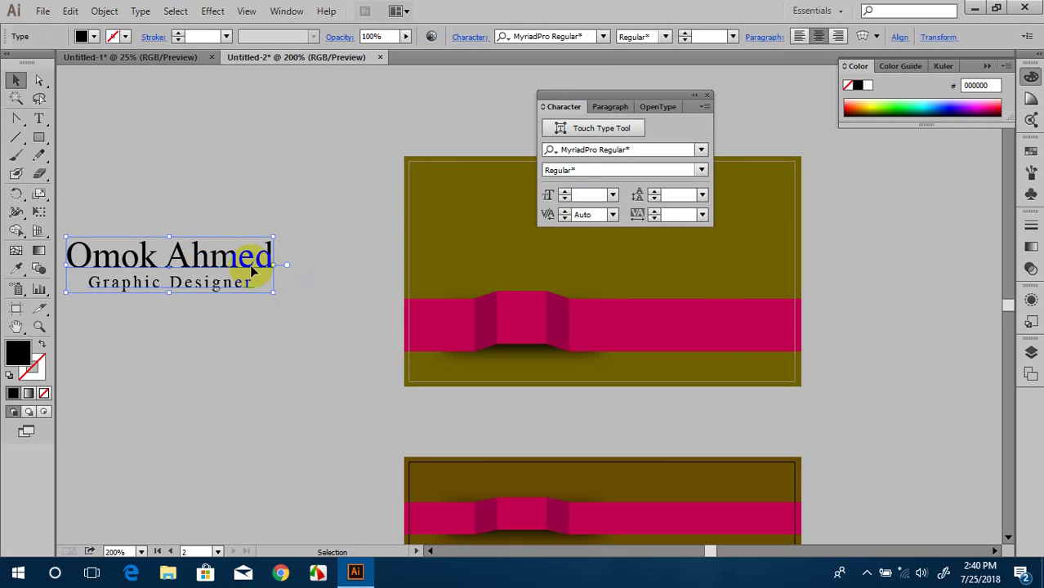
drag(253, 271, 734, 325)
- Shrink the text block and fit it on the ribbon's right end
scroll(733, 326, up, 1)
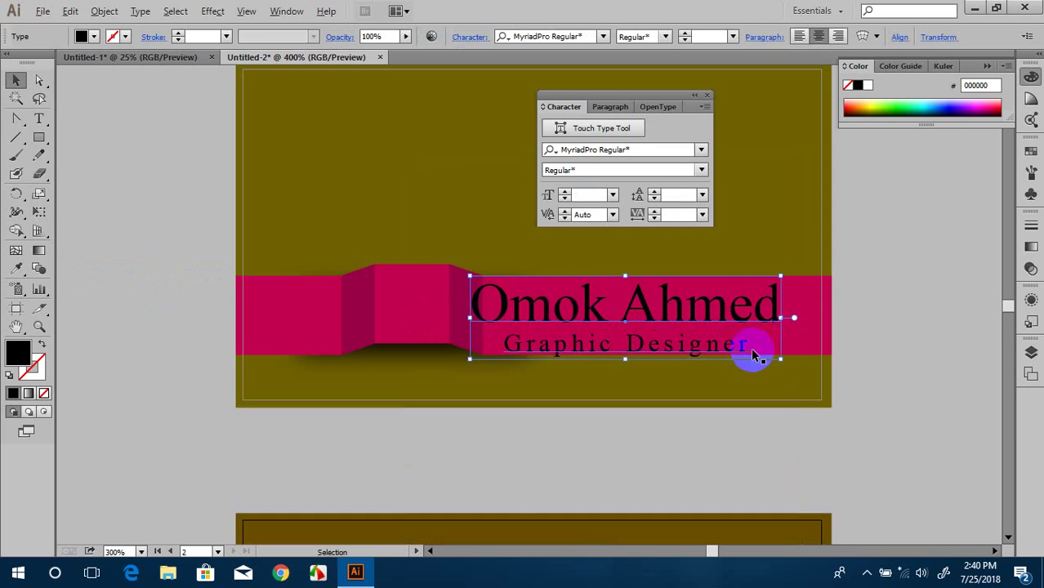
scroll(753, 355, up, 1)
drag(789, 366, 749, 356)
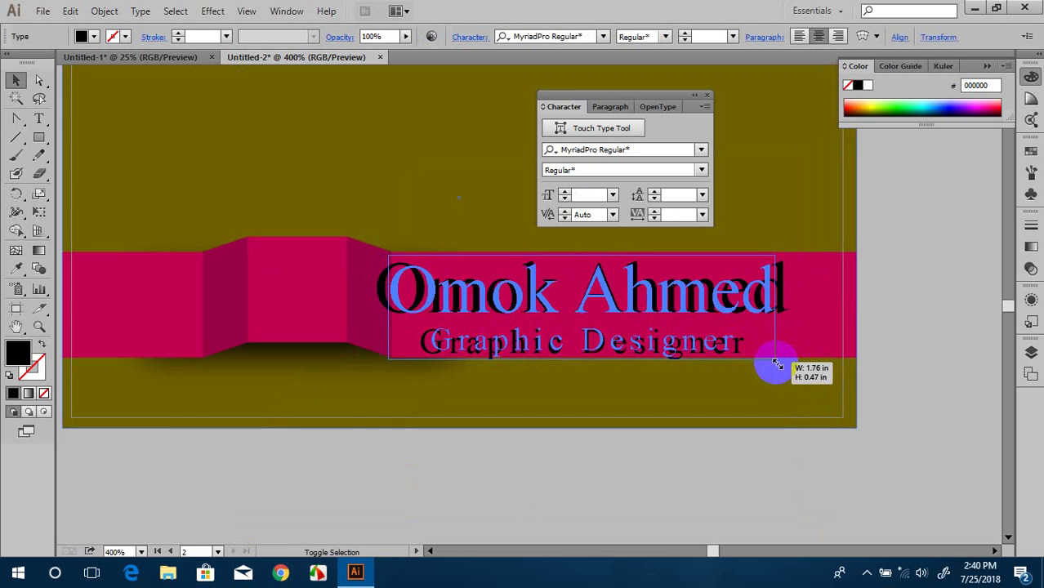
drag(648, 298, 677, 290)
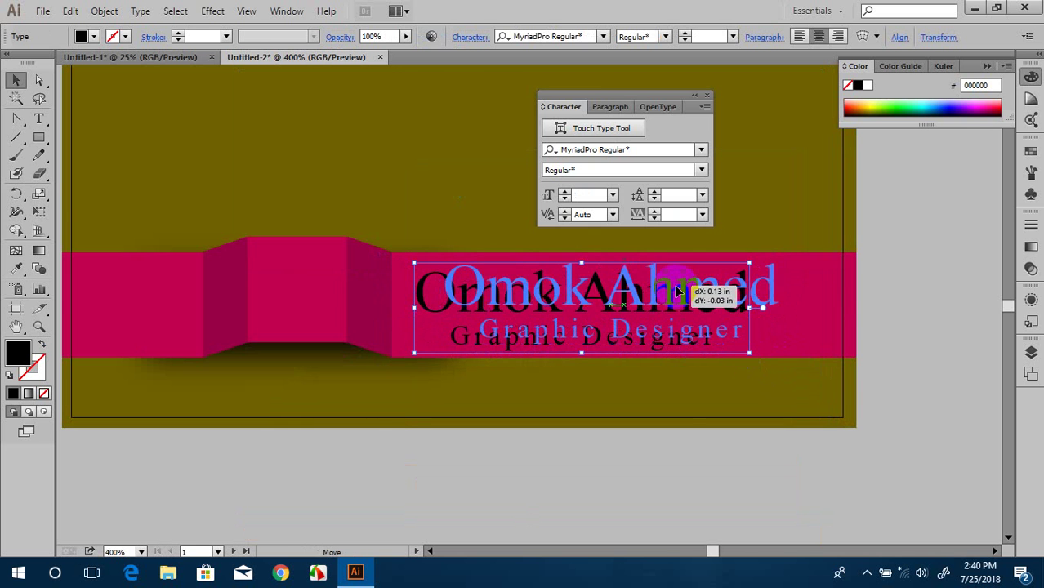
drag(777, 346, 765, 341)
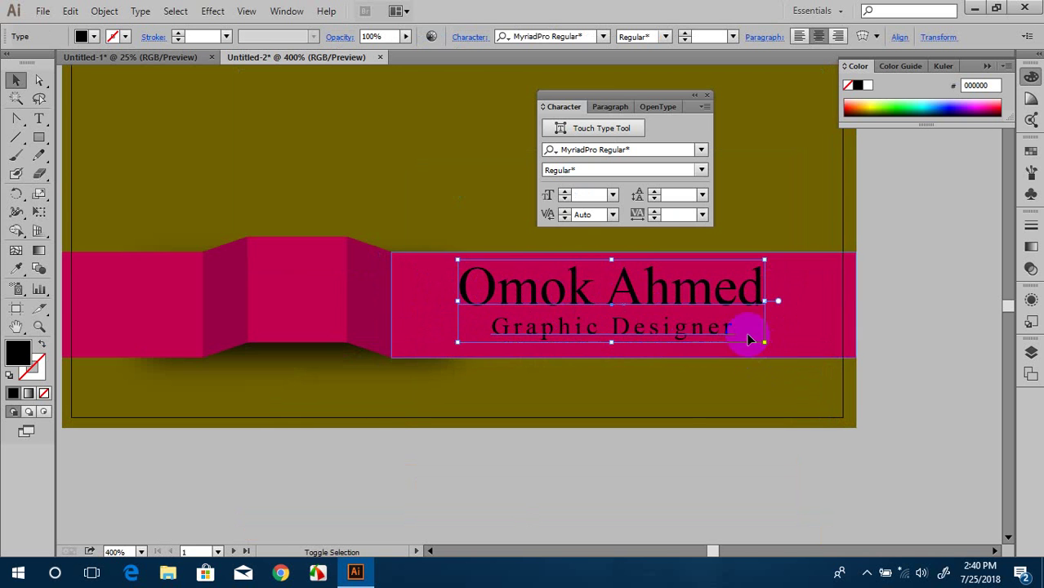
drag(677, 296, 690, 313)
- Fill the name and title text with white
scroll(690, 300, down, 1)
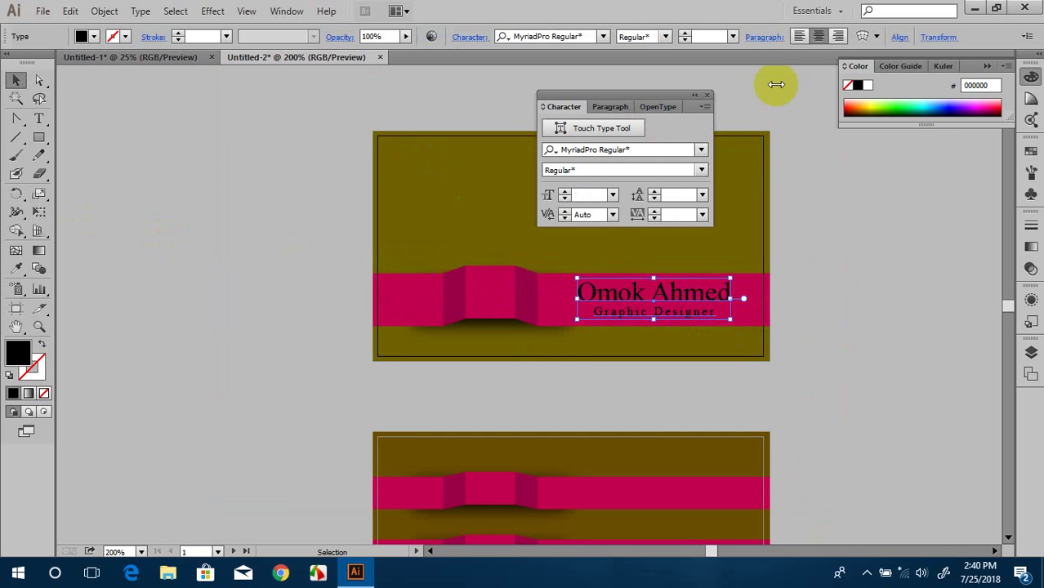
click(867, 85)
click(853, 258)
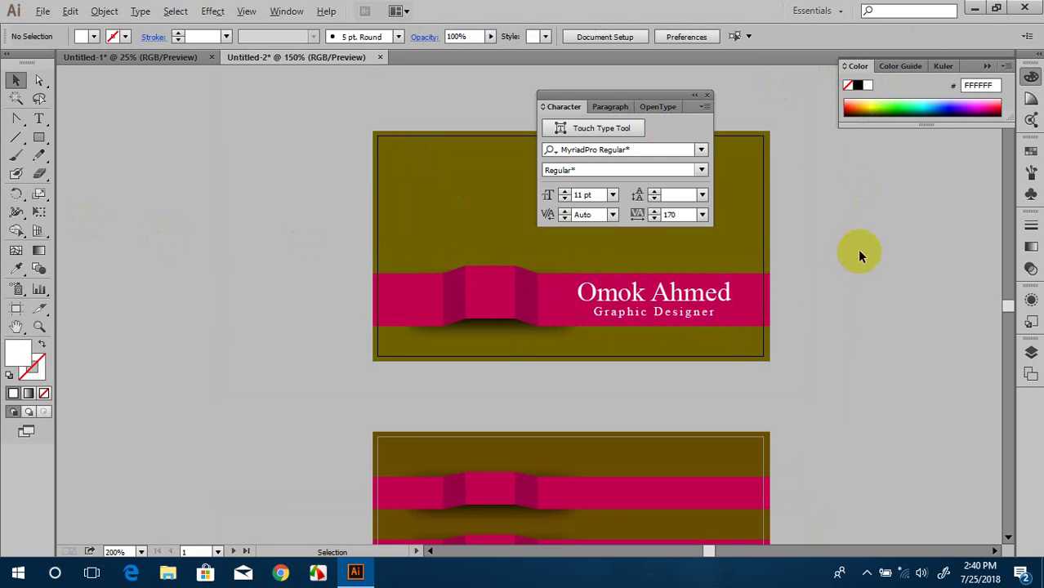
scroll(857, 253, down, 1)
drag(878, 263, 509, 269)
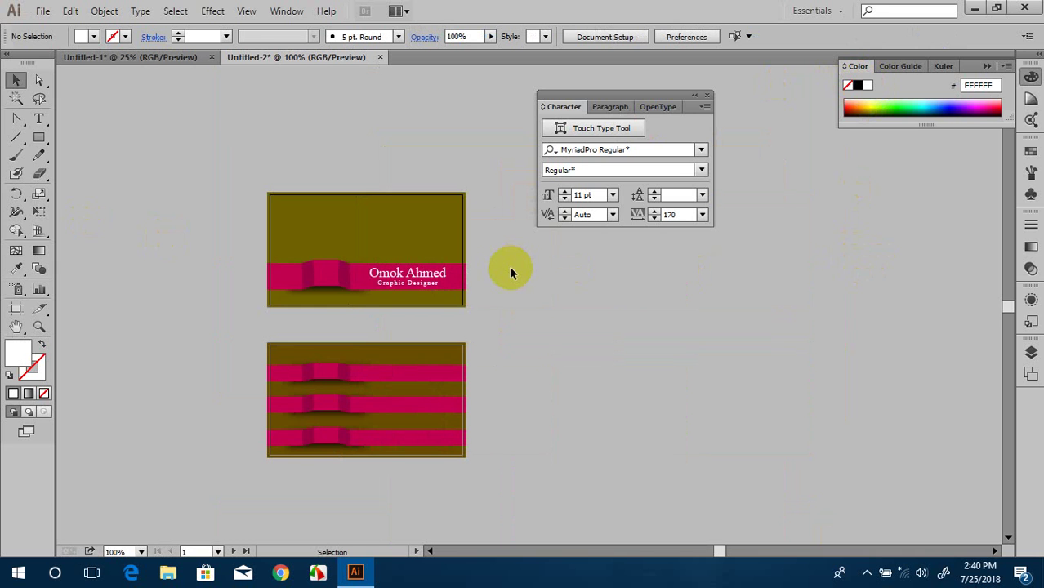
- Open the Window menu to reach the Symbol Libraries submenu
scroll(516, 273, down, 1)
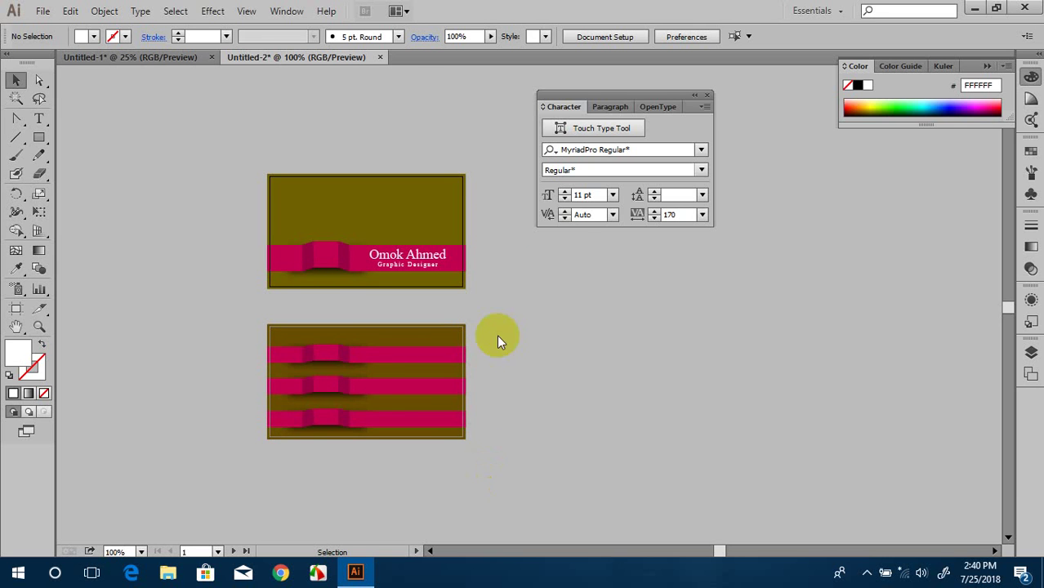
click(286, 10)
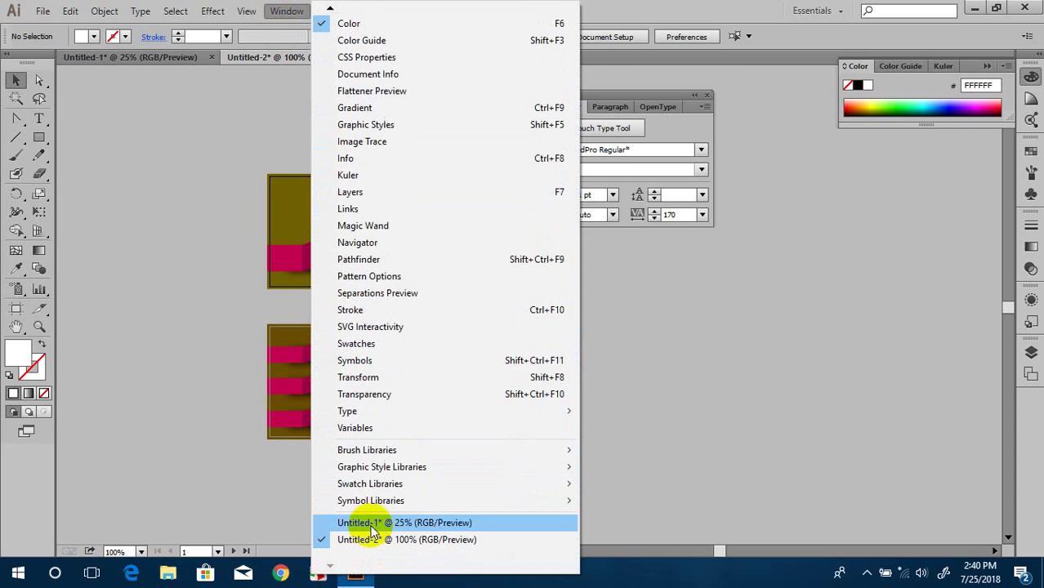
mouse_move(370, 499)
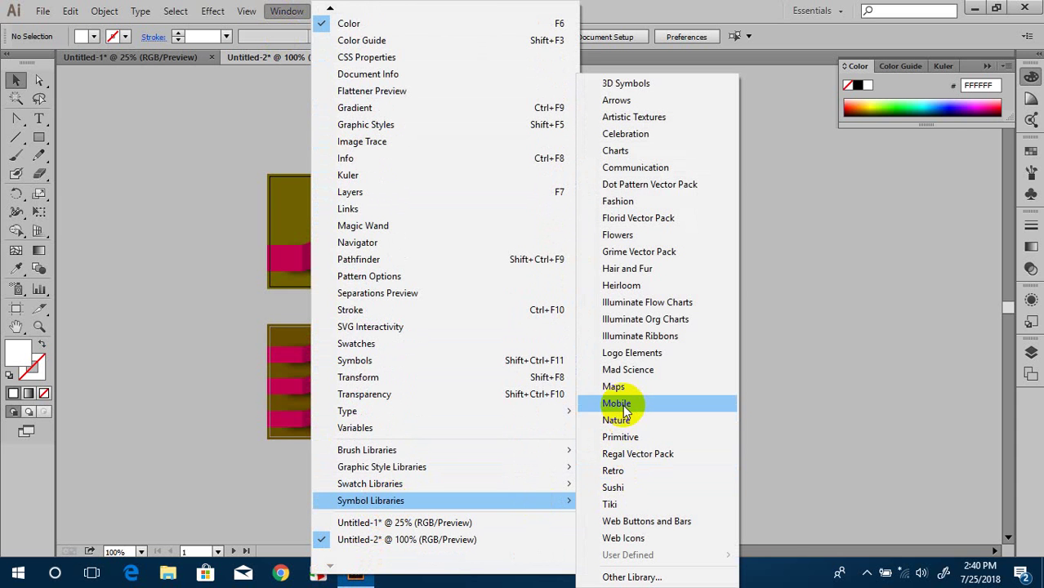
- Open the Communication symbol library, make its panel taller, and move it right of the cards
click(639, 172)
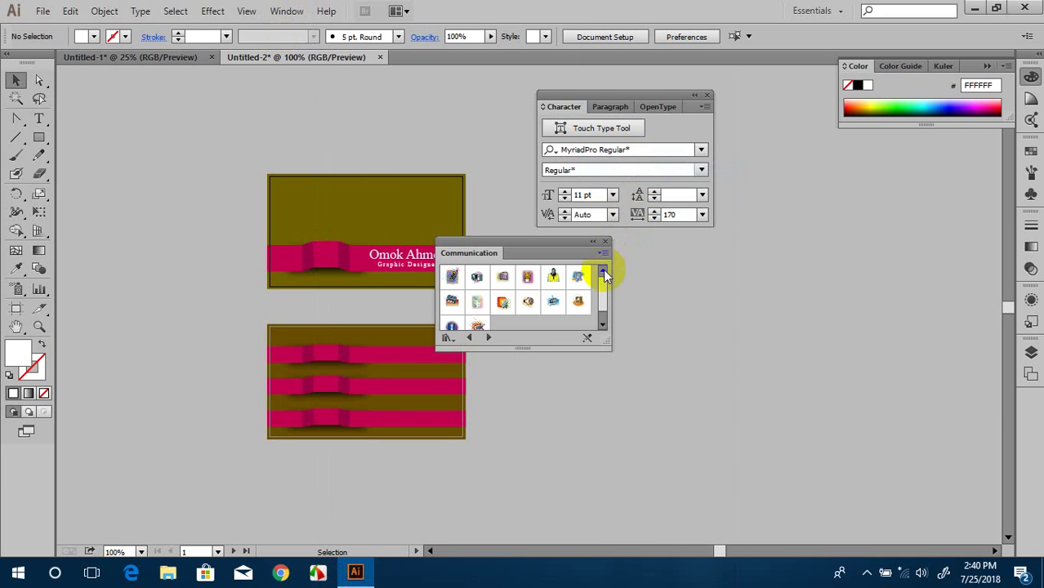
drag(524, 347, 524, 467)
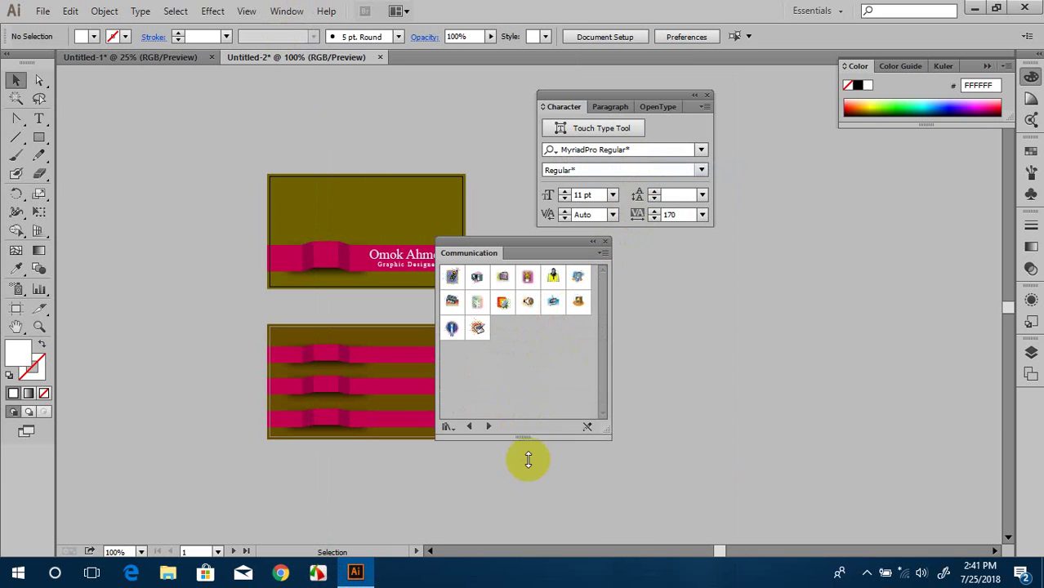
drag(549, 239, 888, 191)
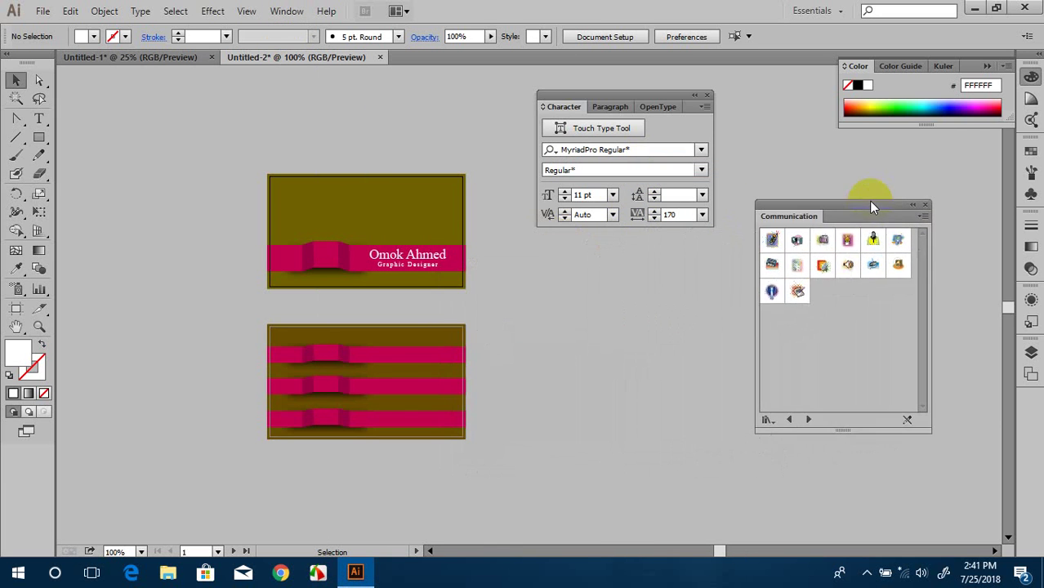
scroll(539, 389, down, 1)
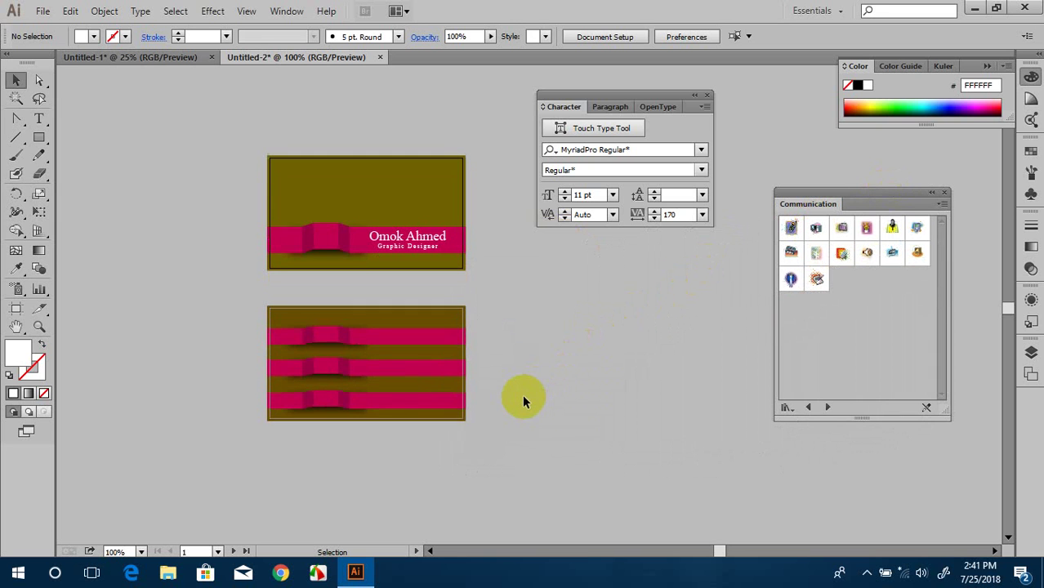
scroll(522, 393, down, 1)
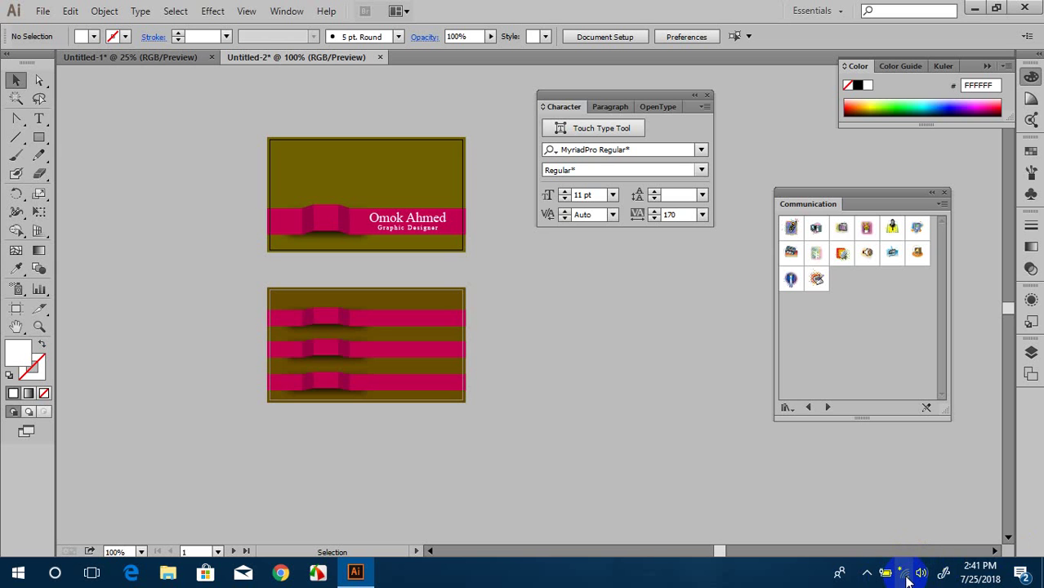
click(905, 575)
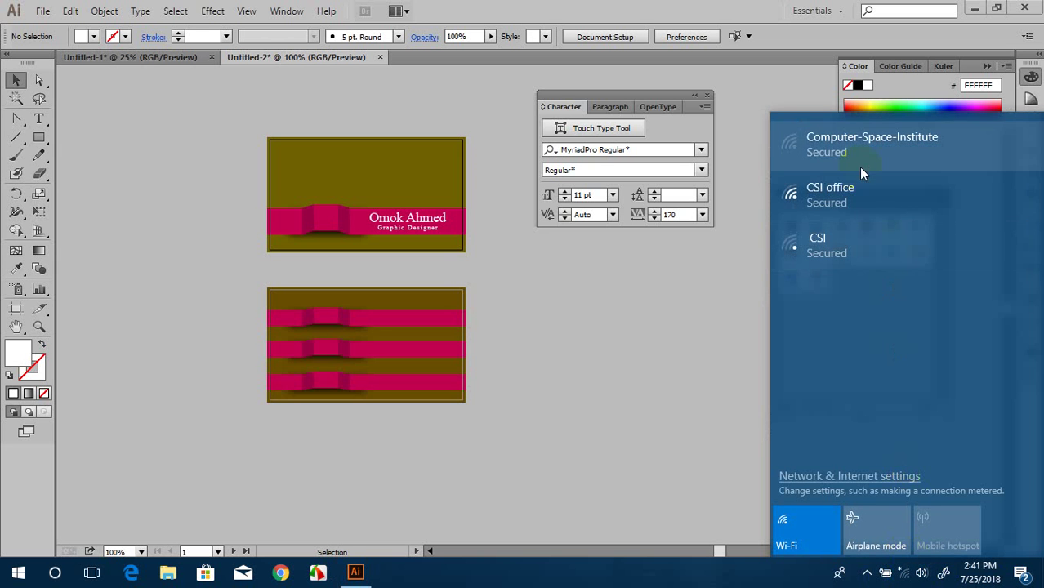
click(872, 145)
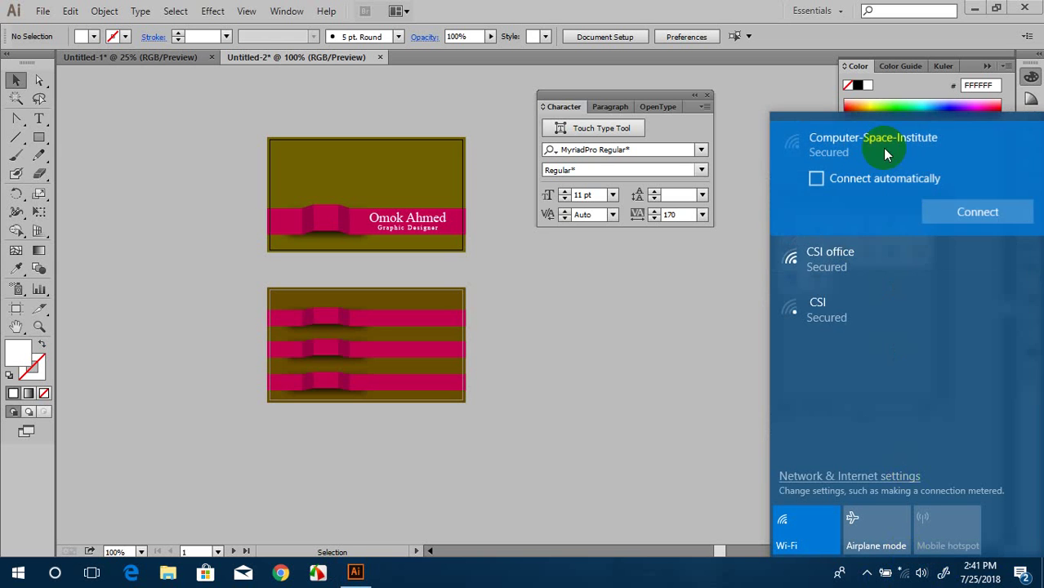
click(977, 210)
click(976, 211)
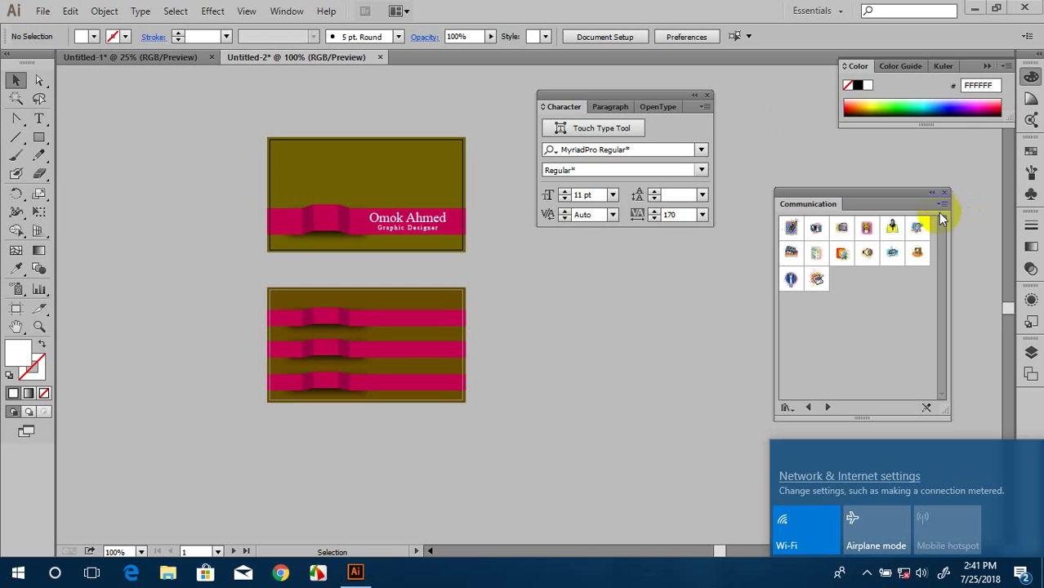
click(895, 311)
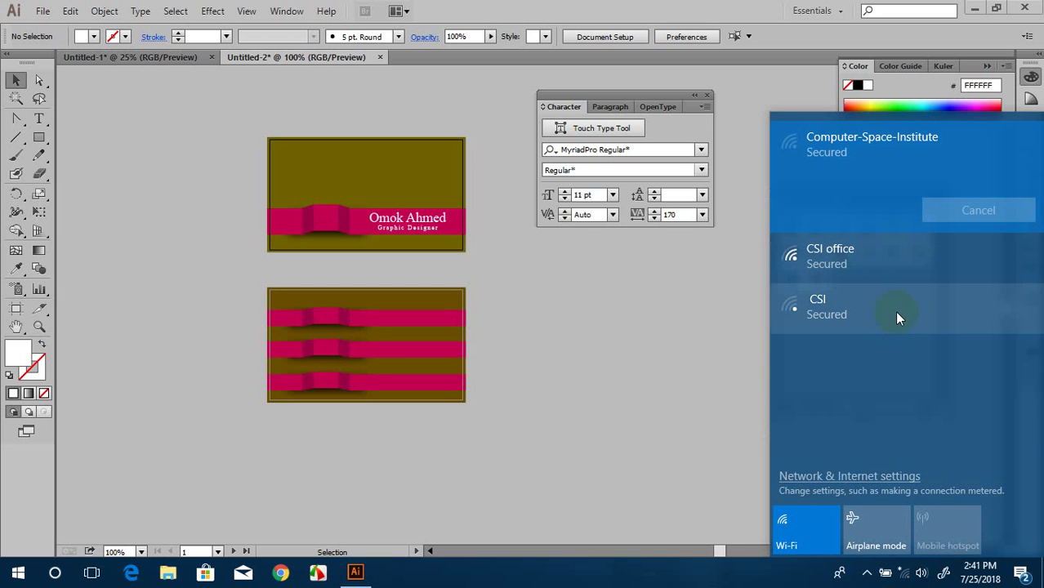
click(858, 260)
click(970, 271)
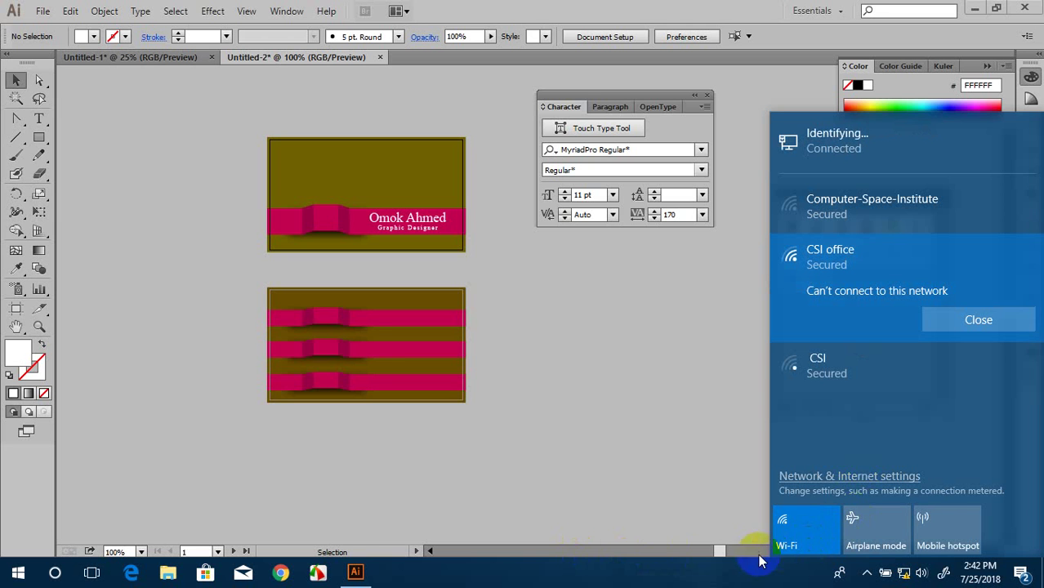
click(282, 576)
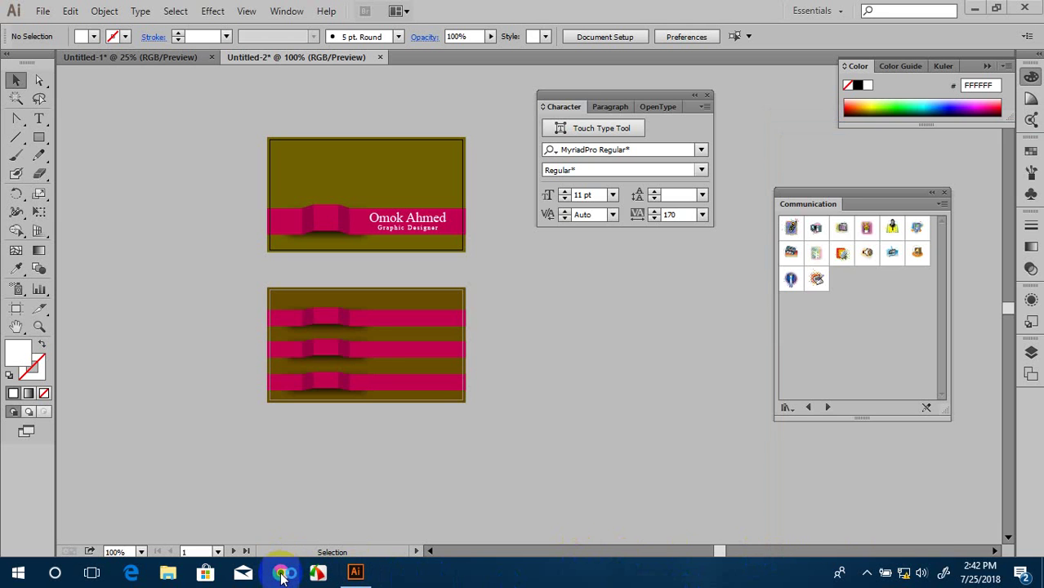
- Search the web for 'icon for visiting card' and show image results
click(282, 576)
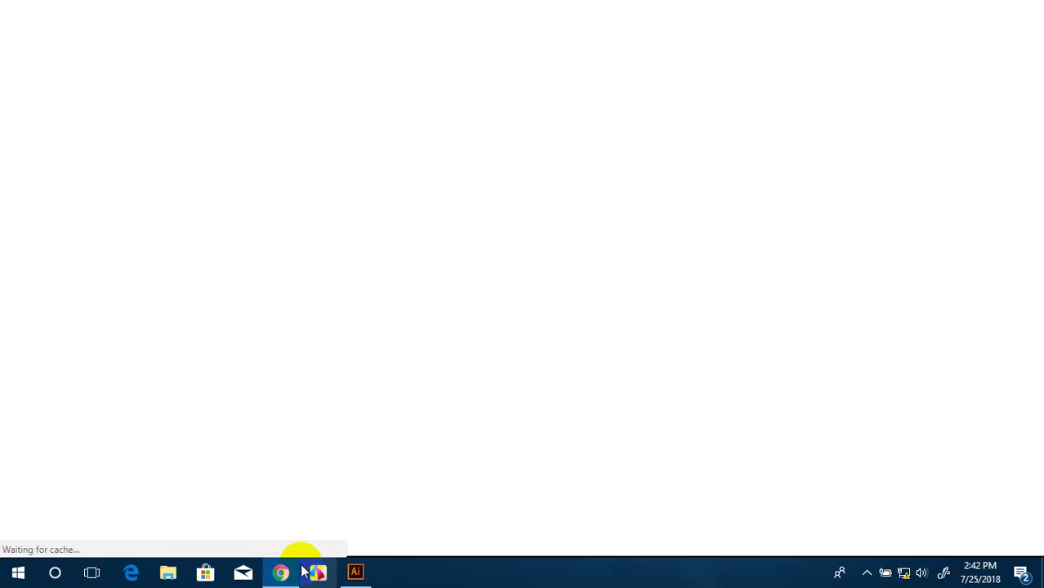
mouse_move(355, 573)
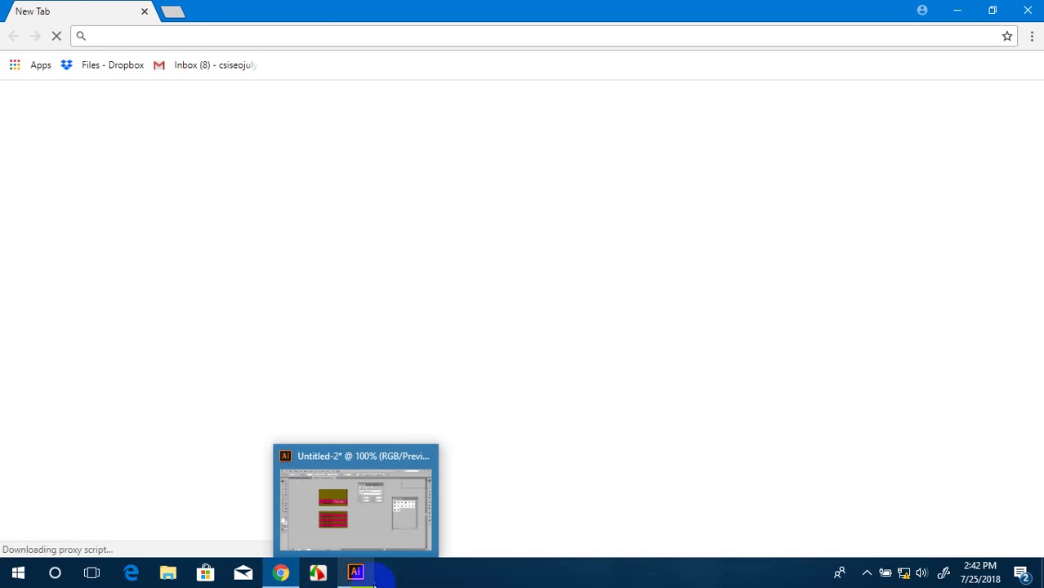
click(389, 451)
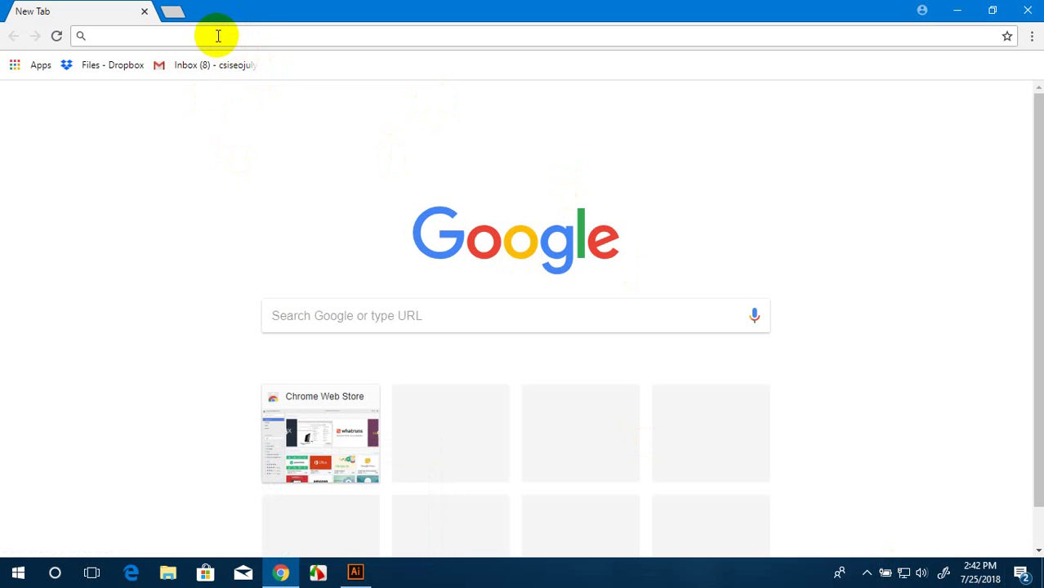
text(icon)
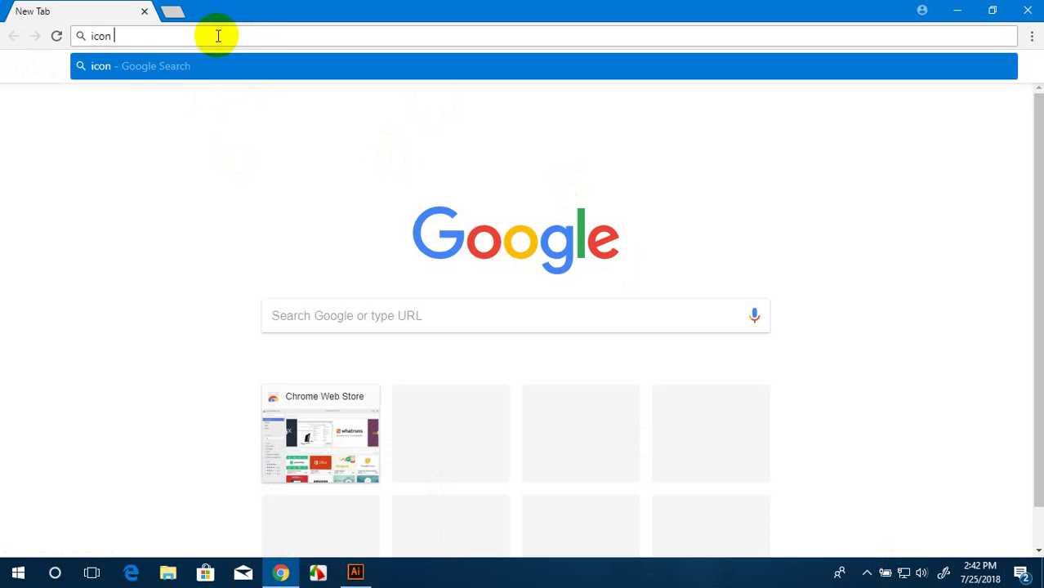
text( for )
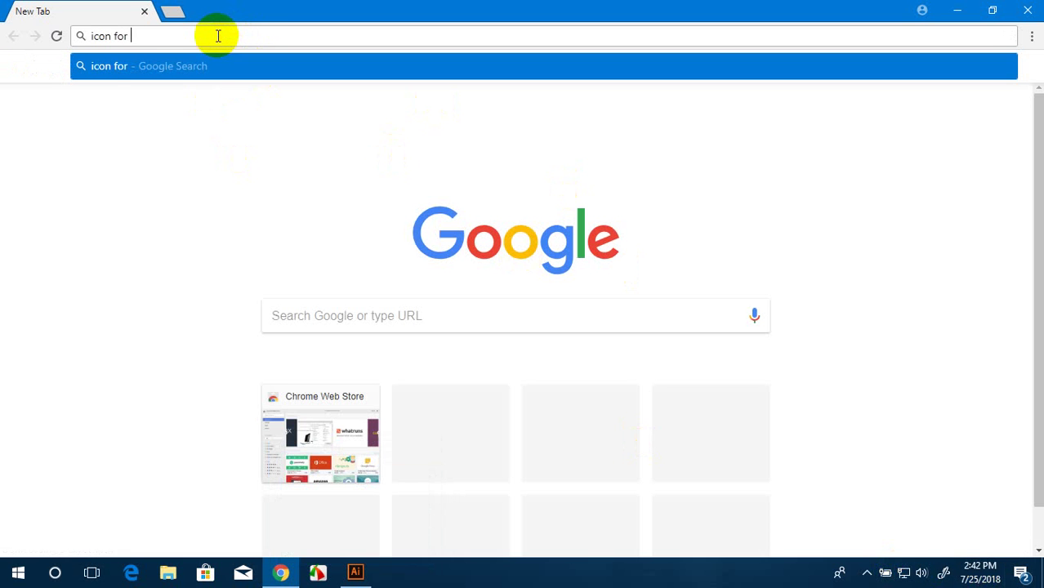
text(visit)
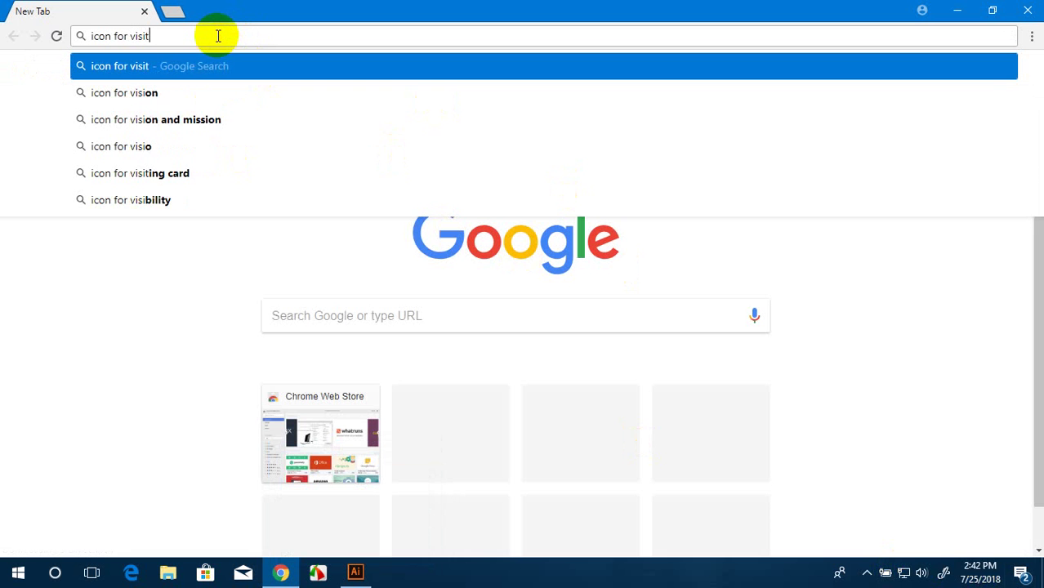
text(ing card)
key(Return)
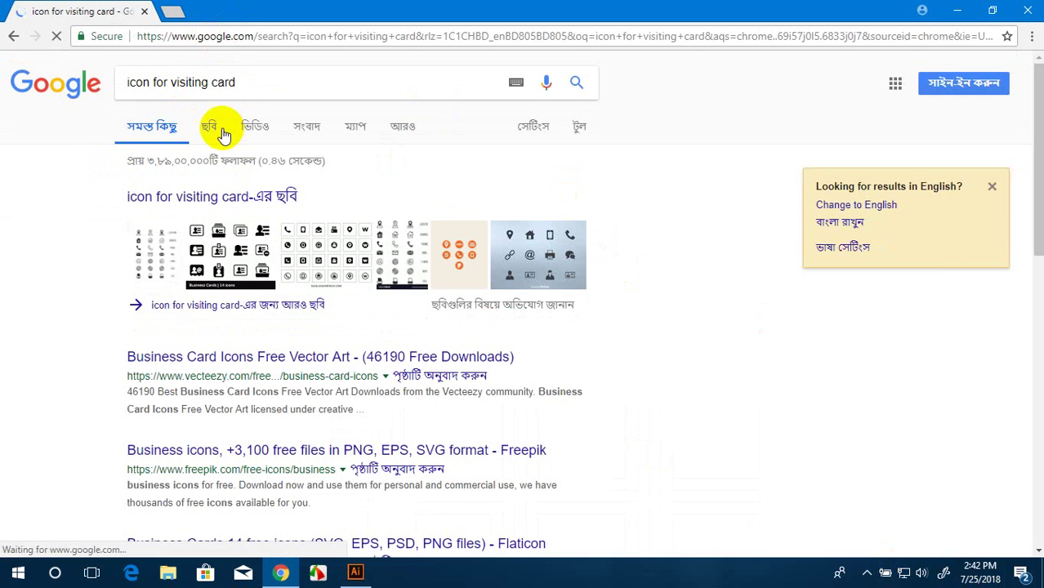
click(208, 126)
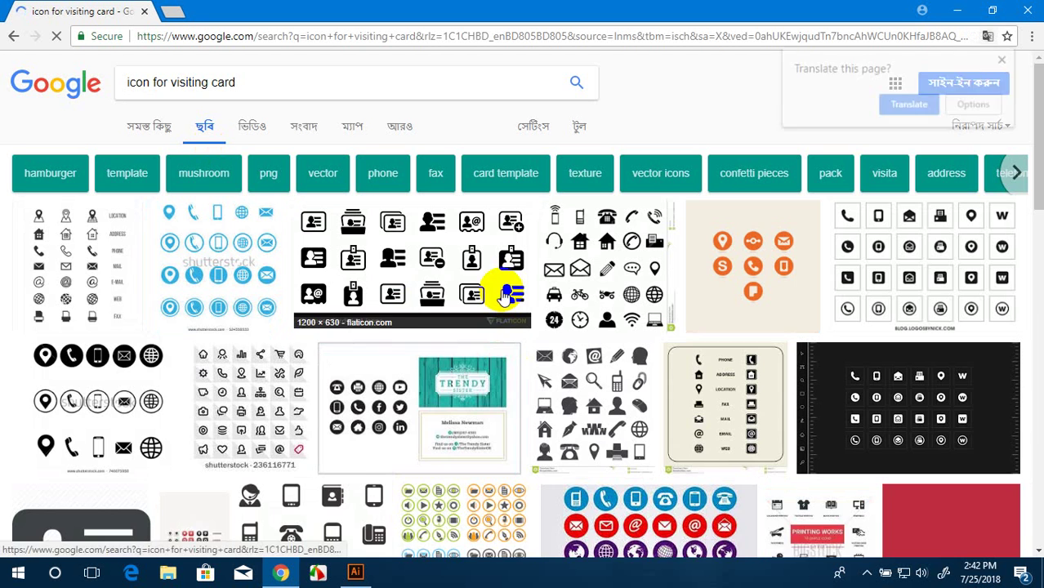
- Browse the image results and preview the logosbynick Free Contact Icons image
scroll(490, 286, down, 1)
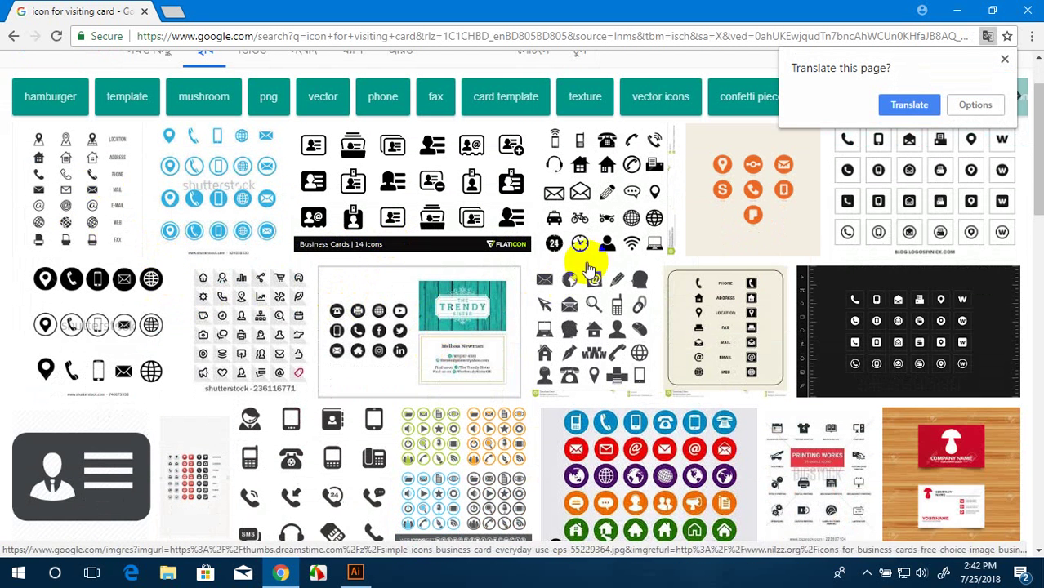
scroll(735, 204, down, 2)
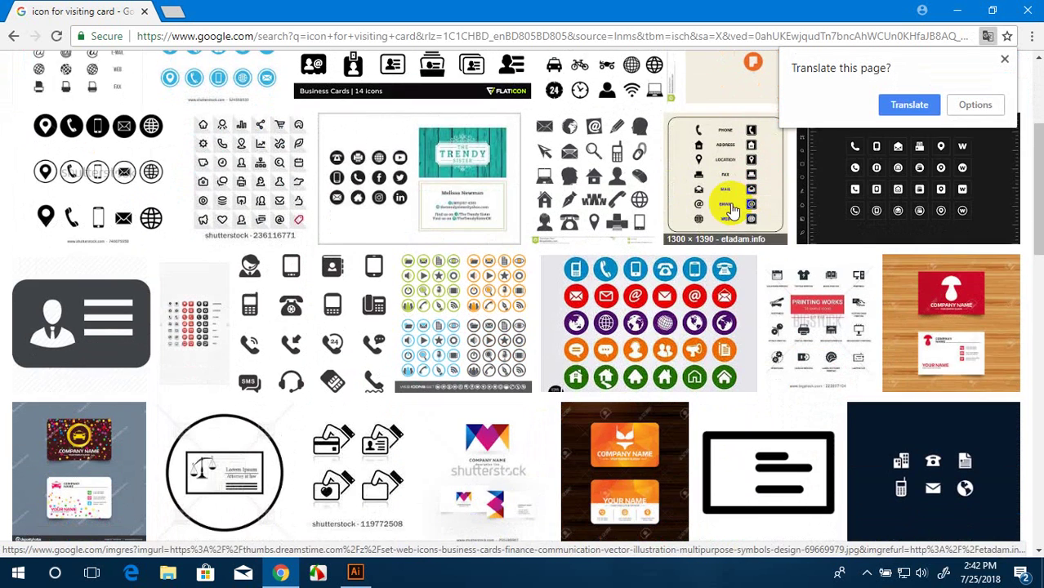
scroll(735, 285, down, 1)
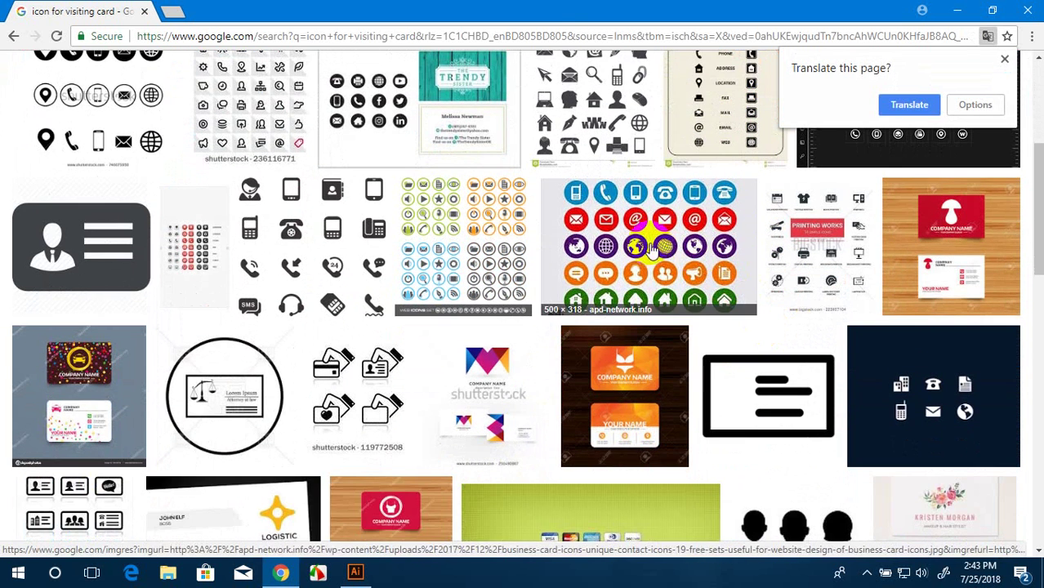
scroll(649, 249, up, 1)
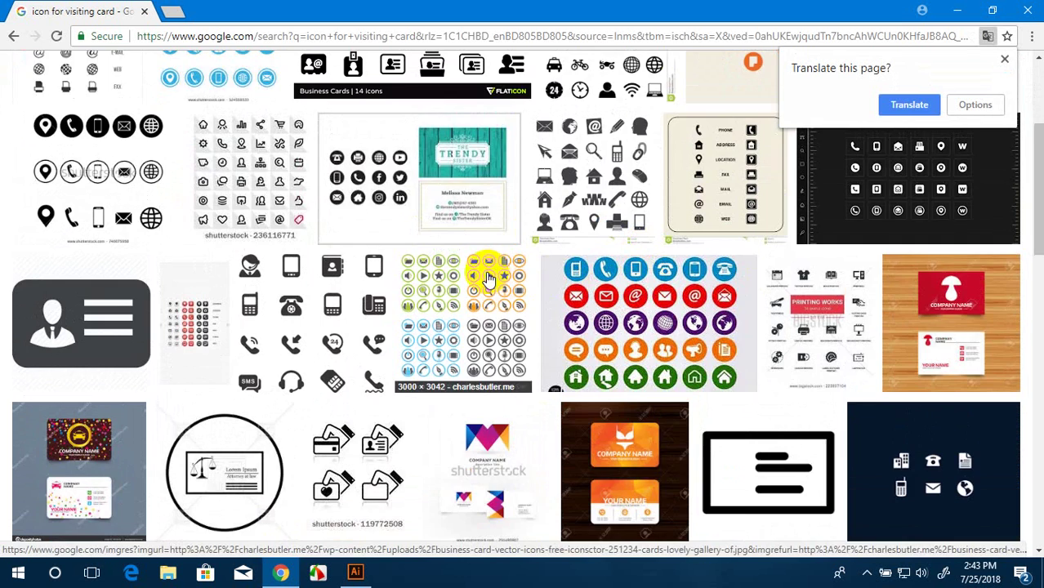
scroll(487, 279, down, 2)
scroll(486, 277, down, 4)
scroll(488, 278, up, 7)
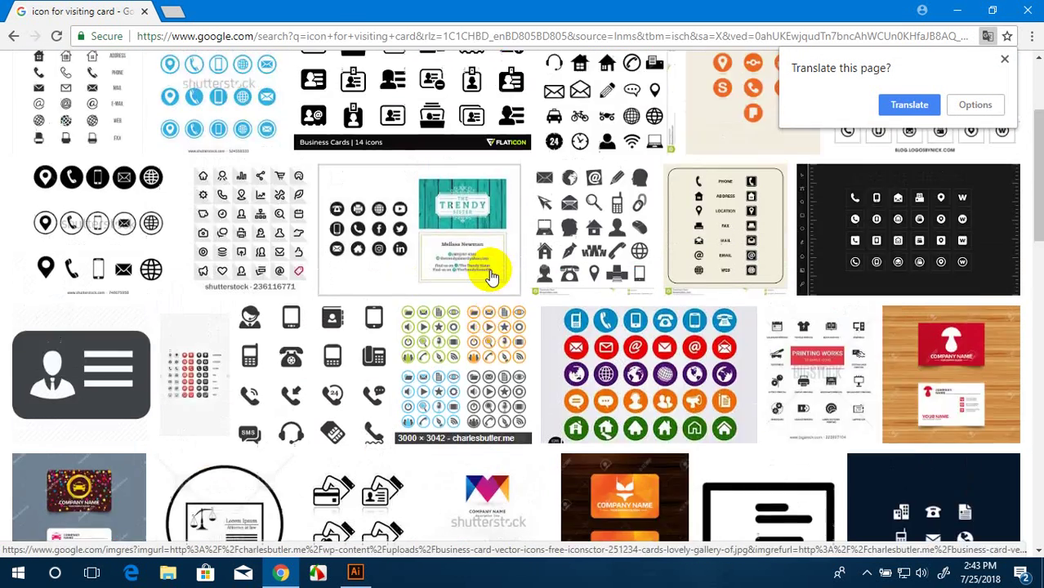
scroll(490, 278, up, 2)
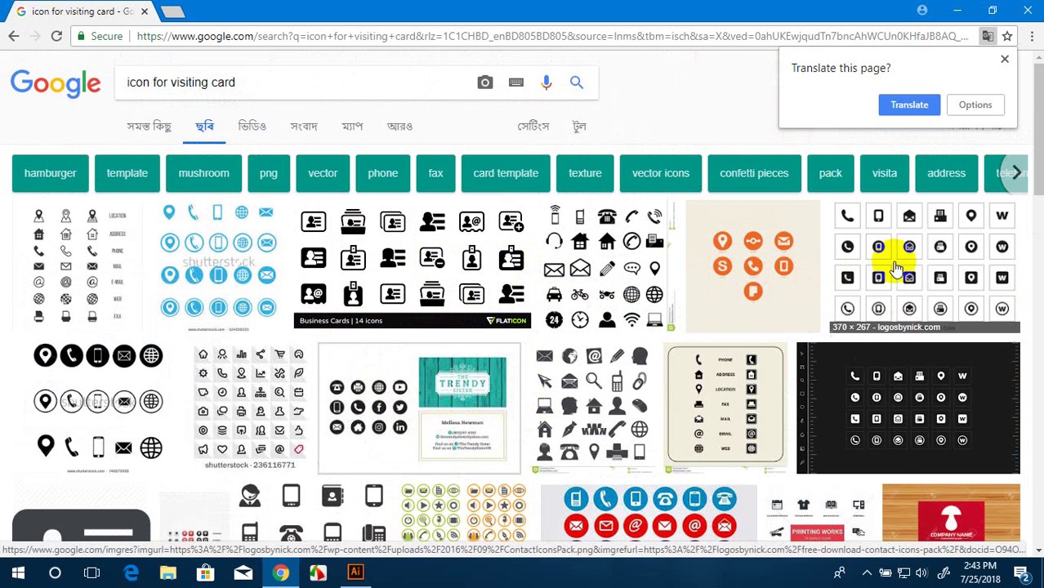
click(956, 229)
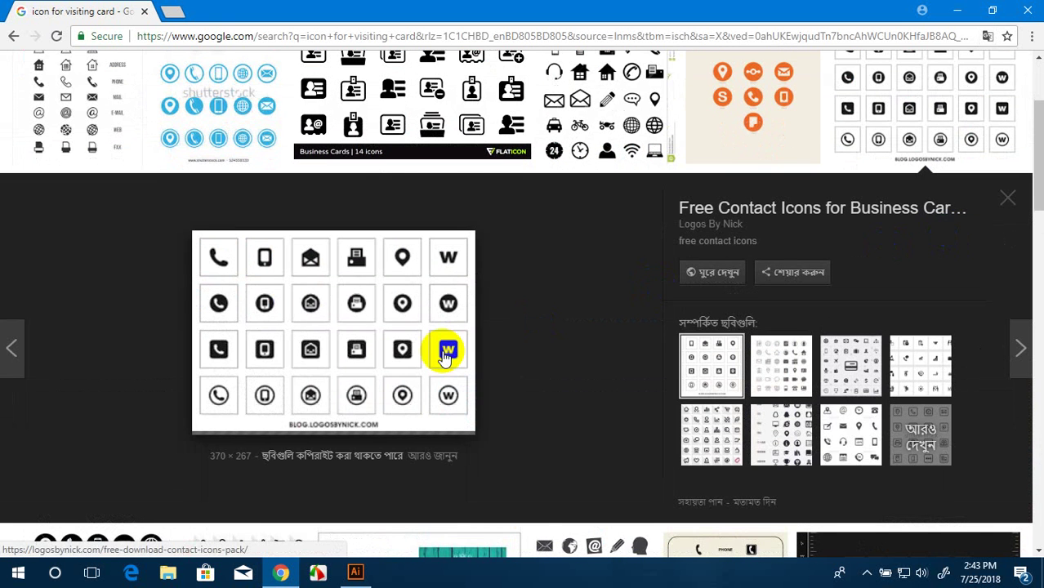
click(754, 374)
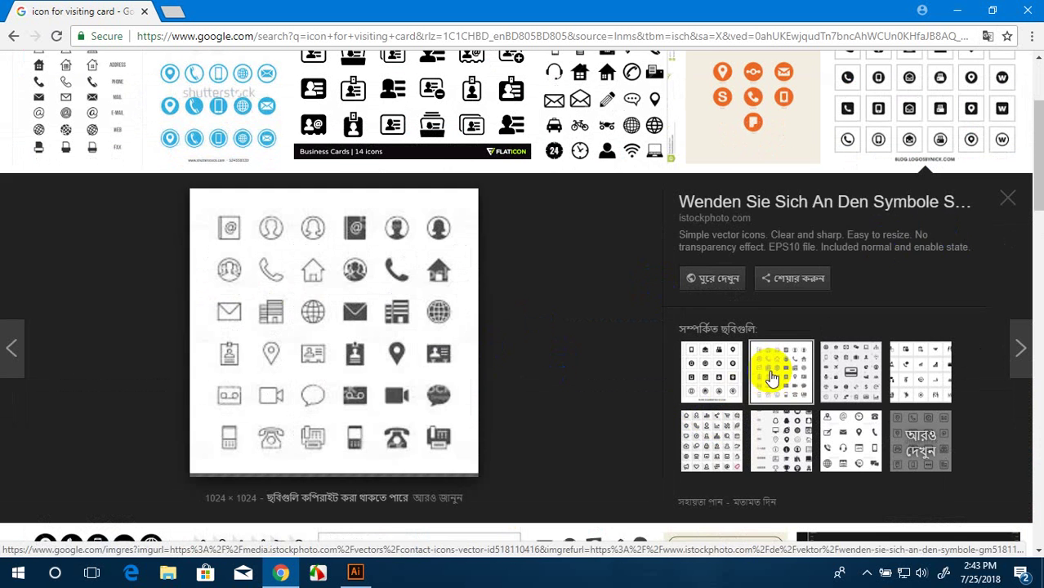
click(704, 362)
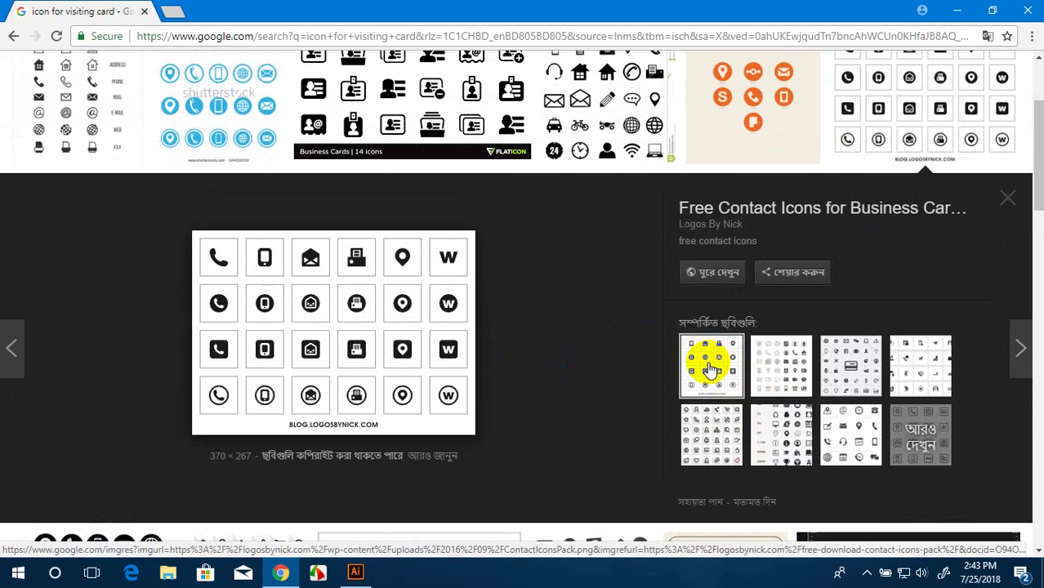
- Save the contact icons image to the Desktop as ContactIconsPack
right_click(308, 311)
click(359, 448)
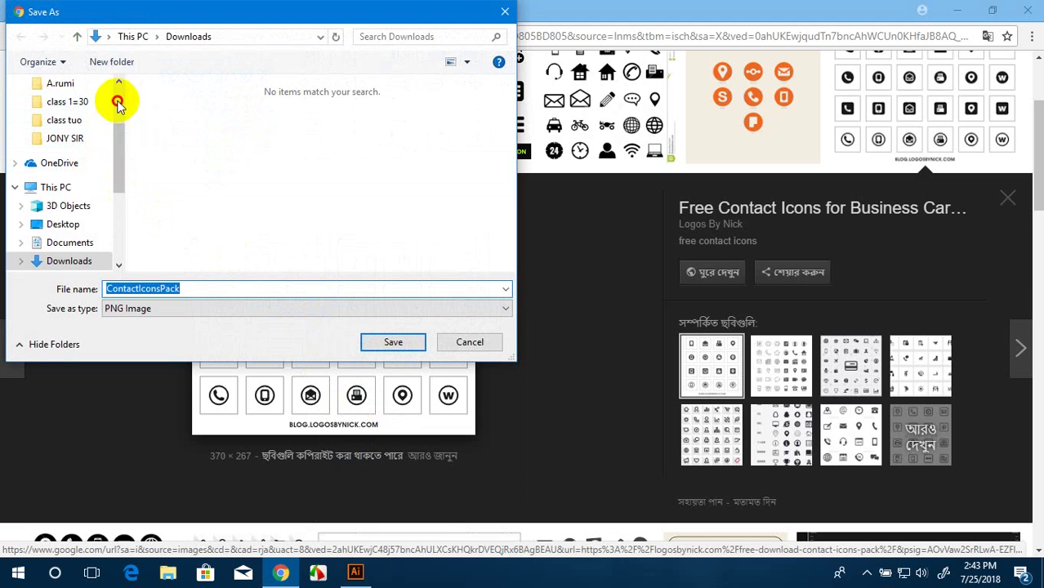
scroll(98, 106, up, 2)
click(72, 118)
click(408, 344)
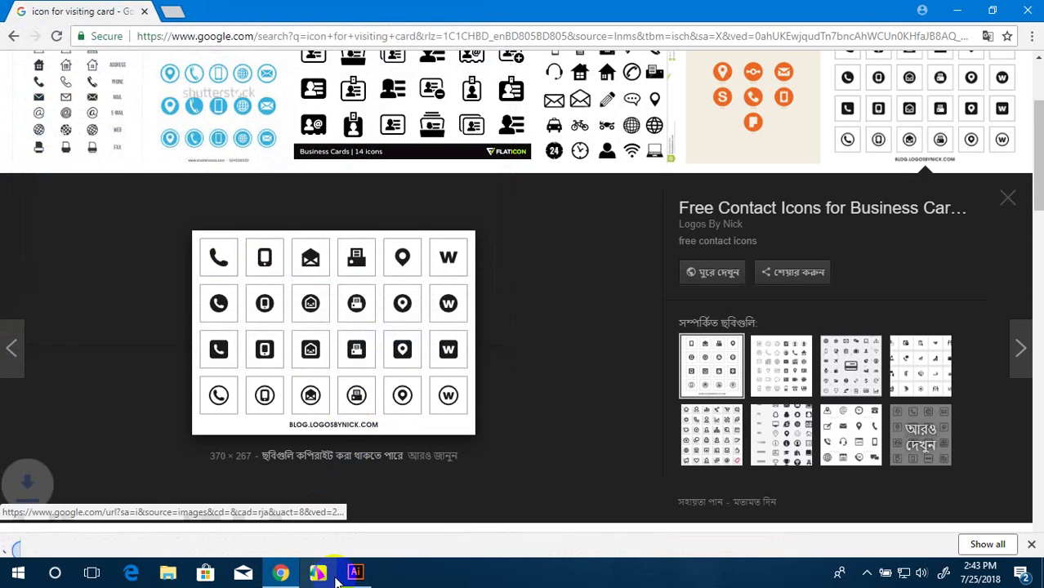
- Place ContactIconsPack into the Illustrator document to the right of the cards
click(356, 572)
click(42, 10)
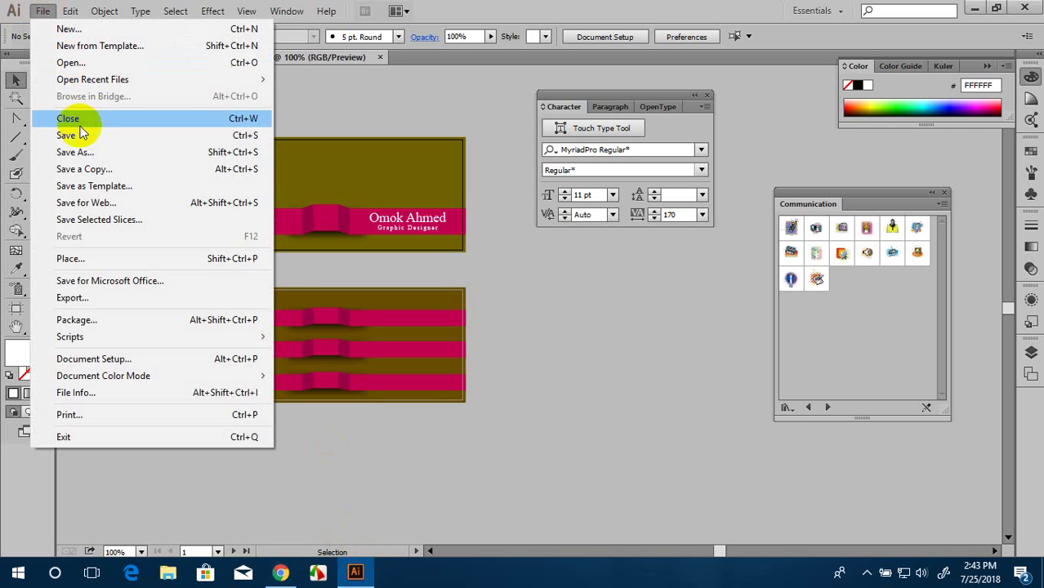
click(147, 258)
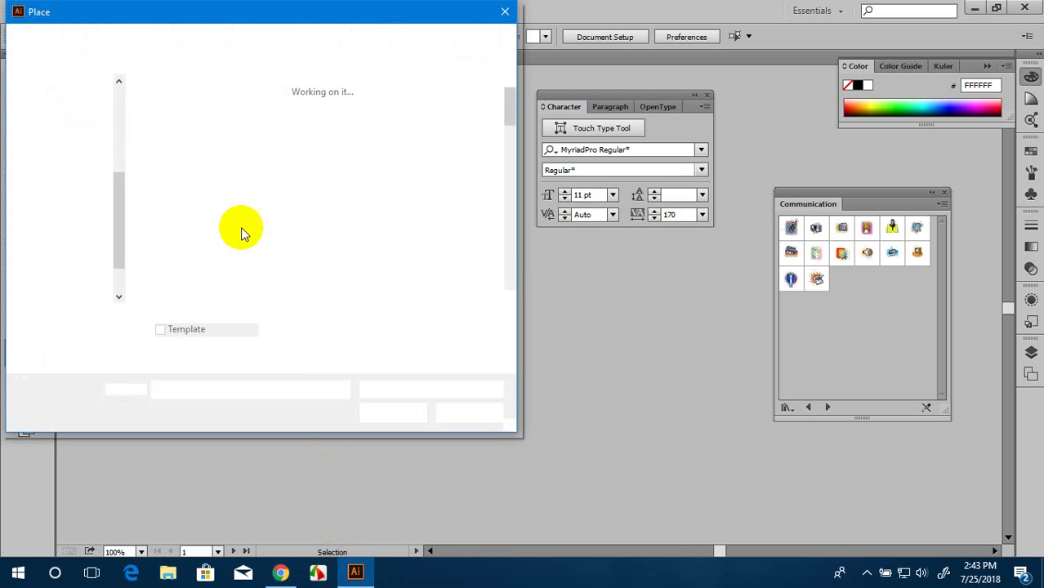
double_click(257, 227)
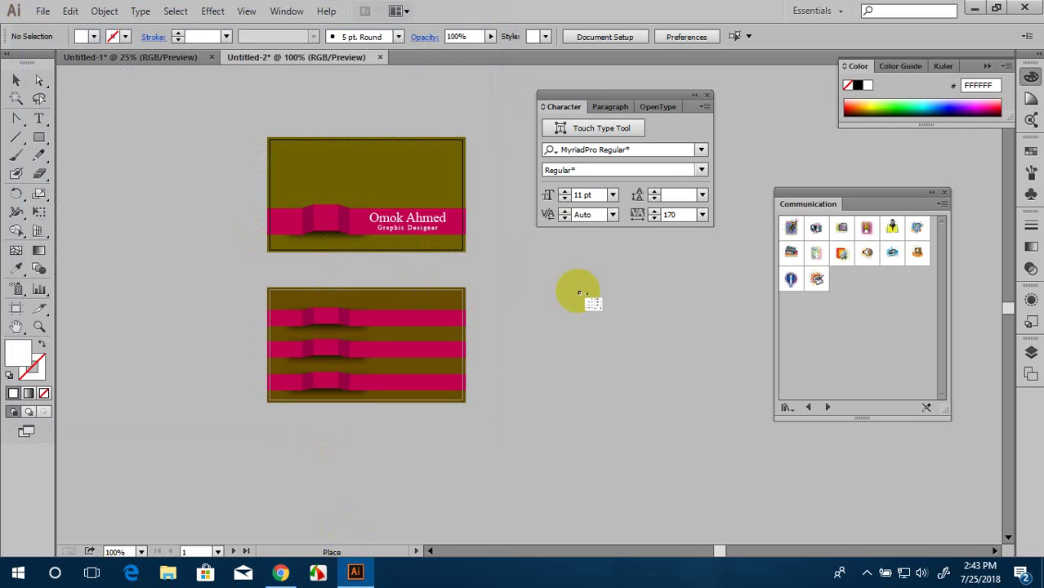
drag(619, 352, 711, 384)
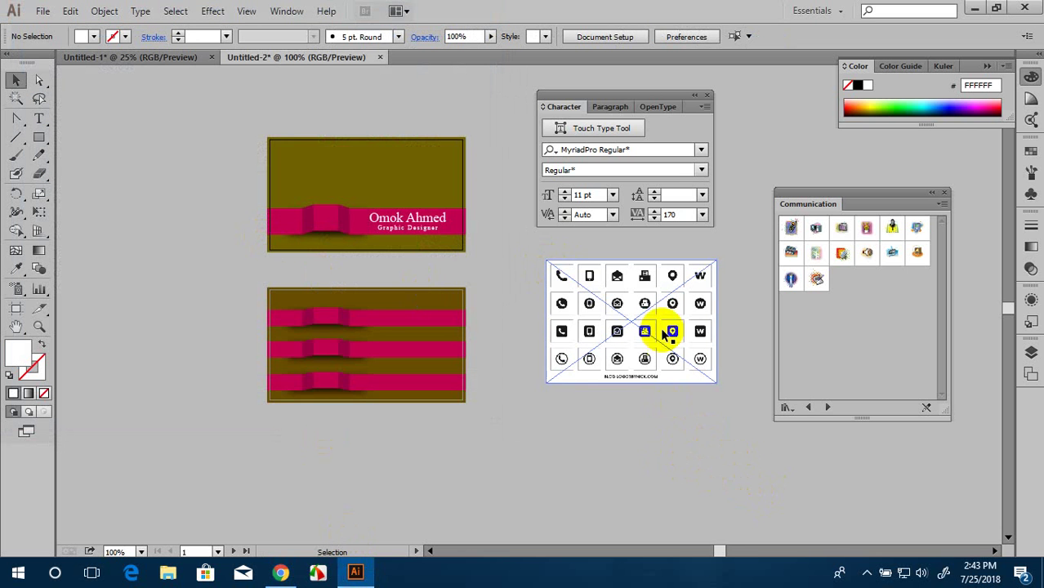
- Enlarge the placed icon image and move it down and to the right
scroll(662, 331, up, 3)
drag(641, 333, 417, 333)
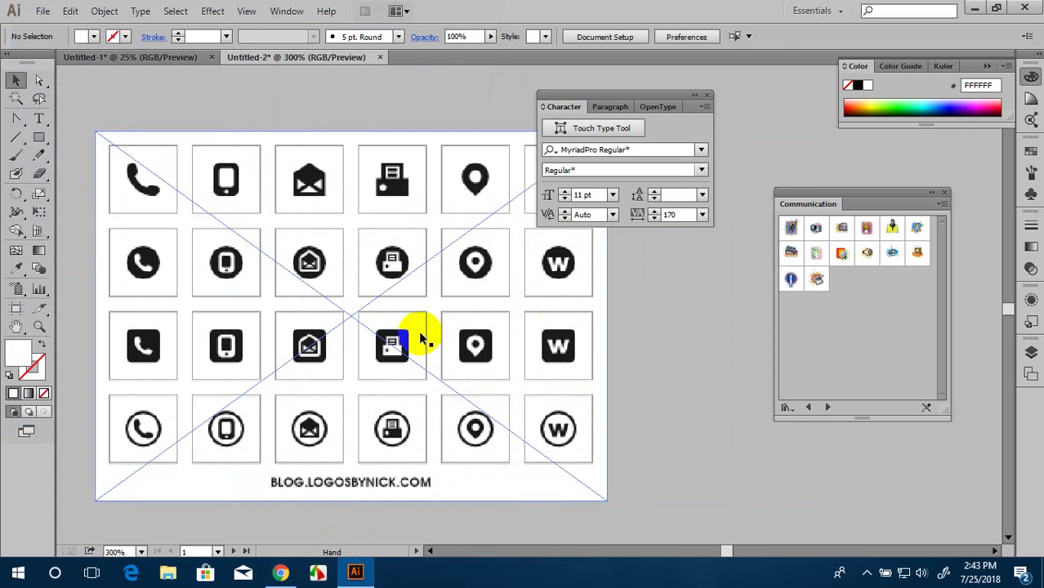
click(606, 506)
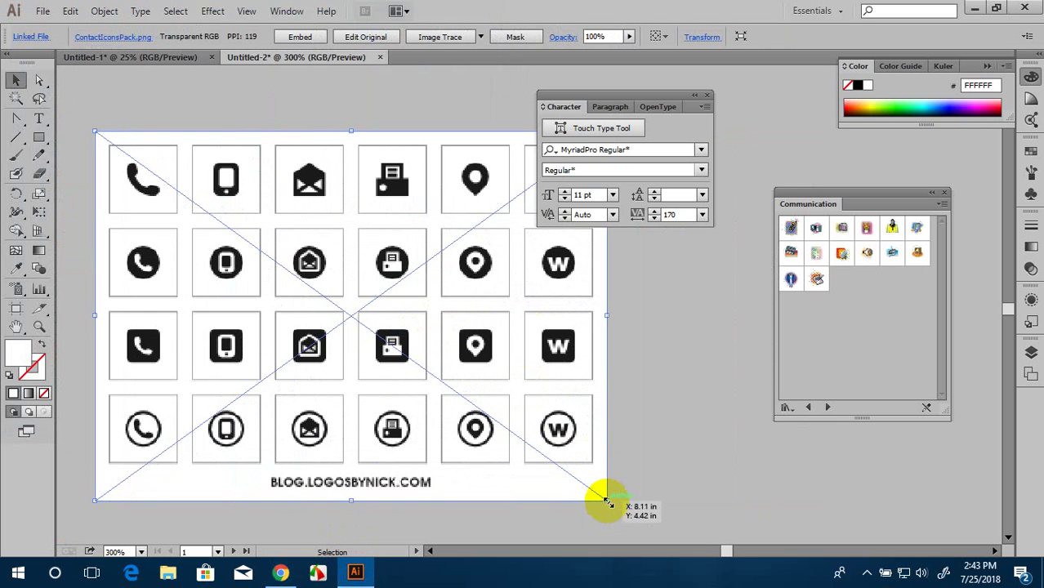
drag(605, 500, 643, 533)
scroll(457, 376, down, 2)
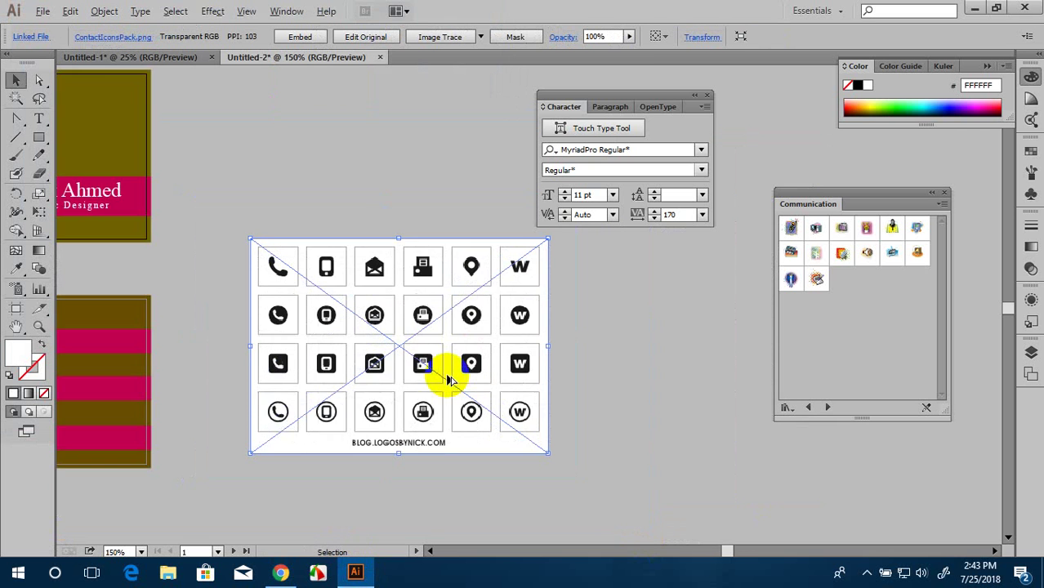
scroll(425, 353, up, 1)
drag(276, 214, 343, 284)
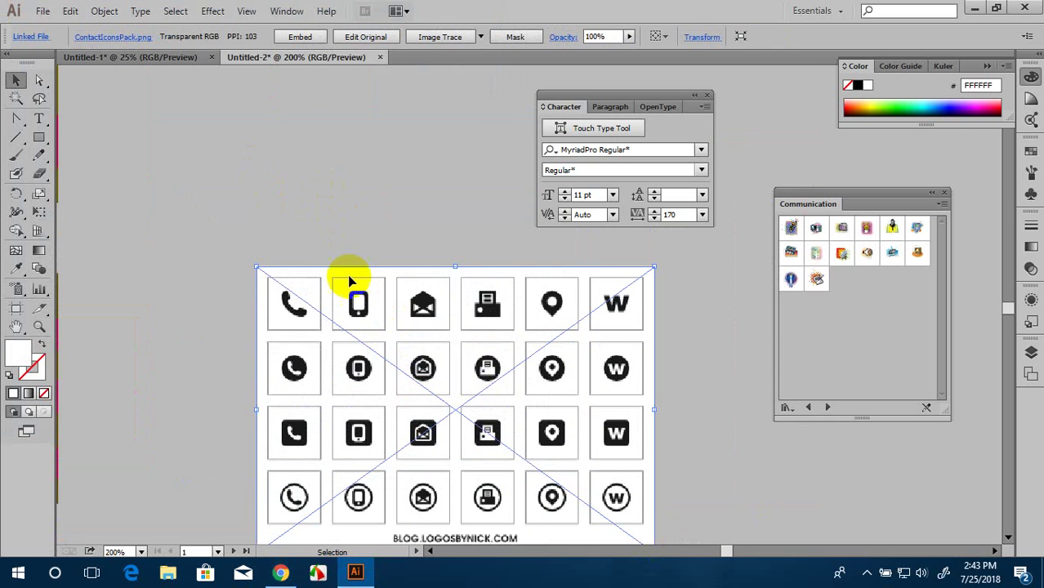
- Preview an Image Trace of the icons in Color mode, then delete the image
click(287, 12)
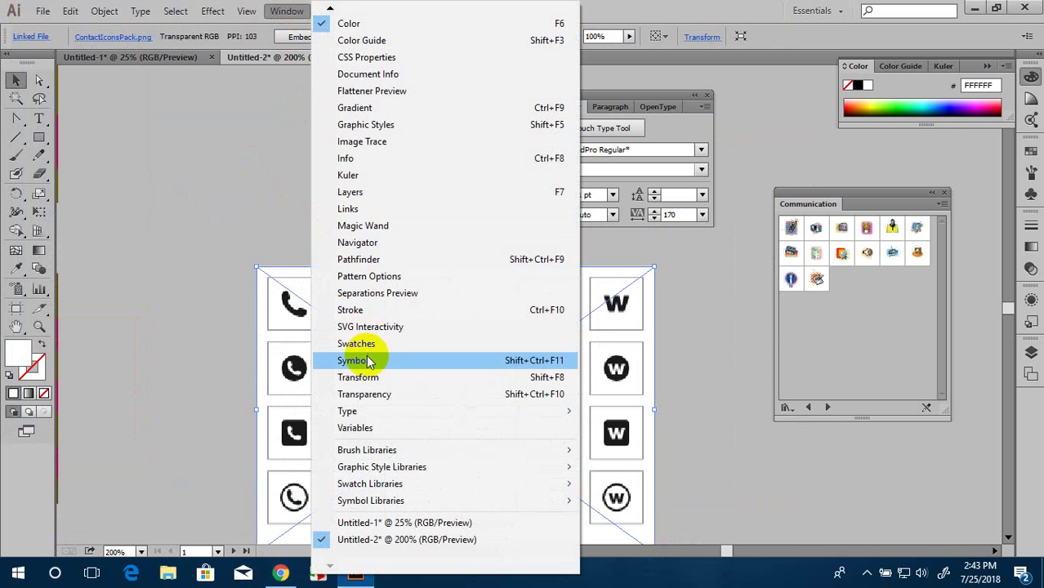
click(362, 141)
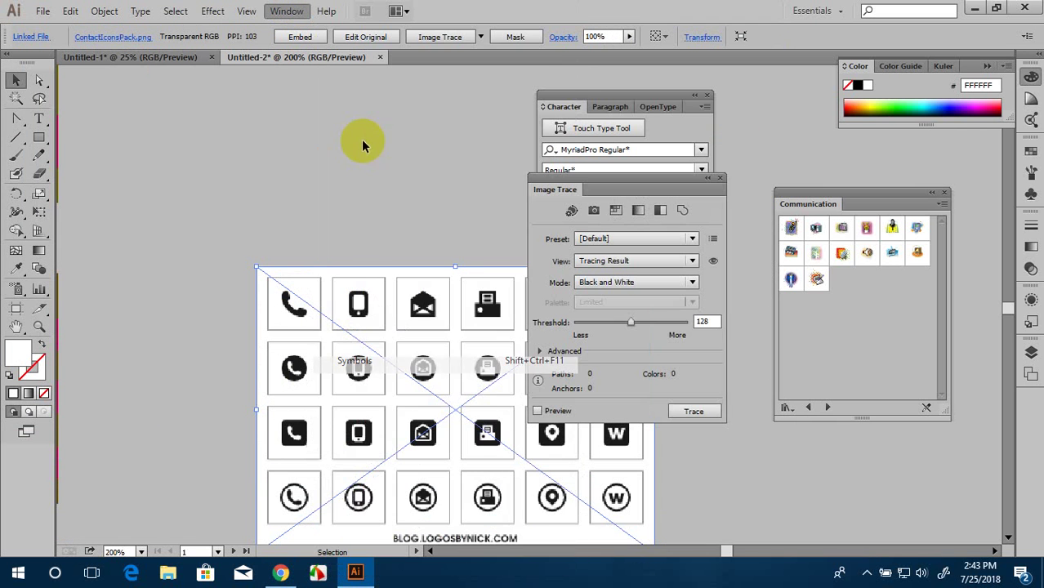
click(595, 284)
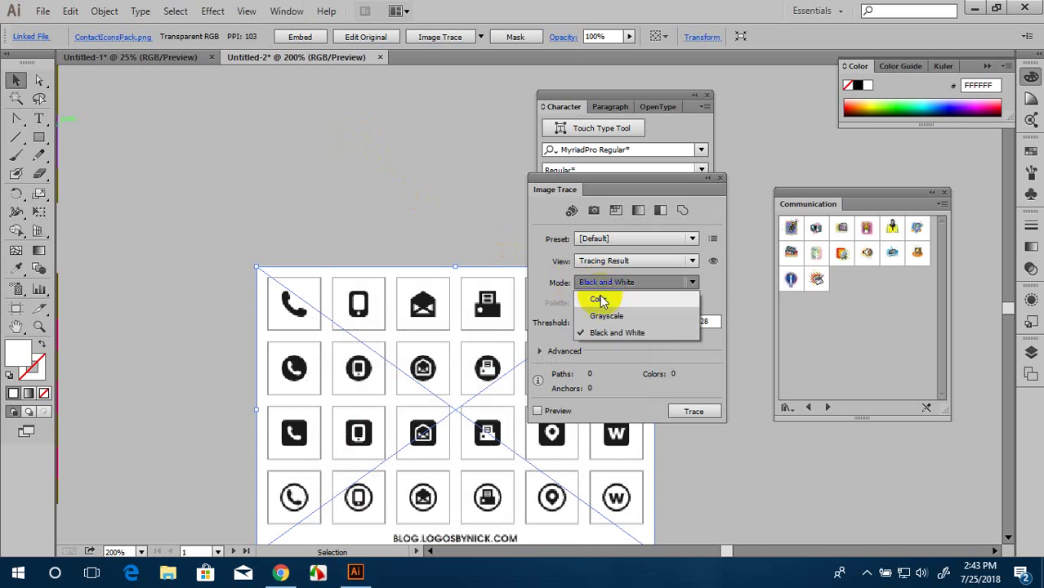
click(604, 299)
click(695, 412)
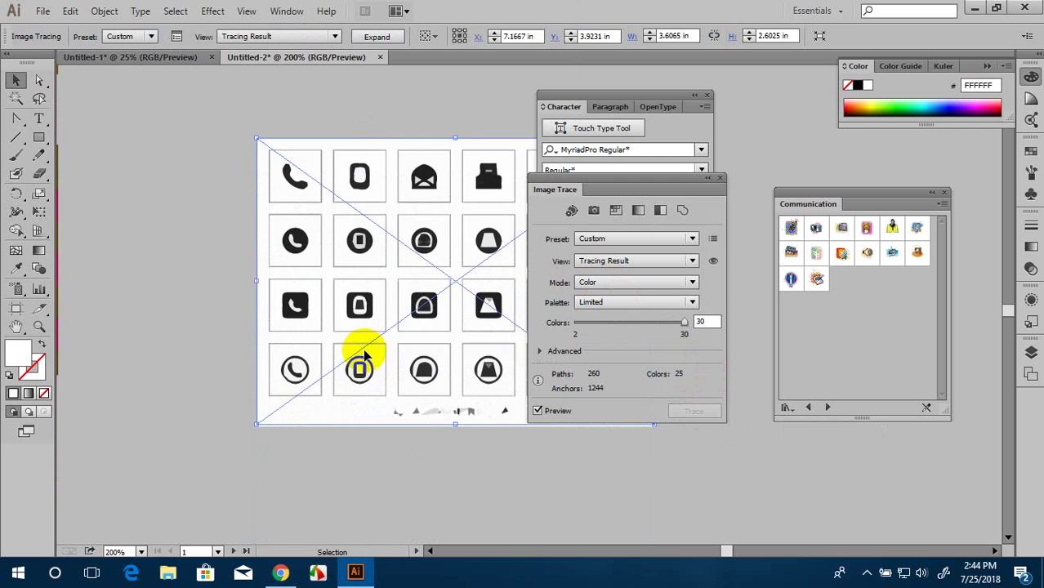
drag(361, 345, 260, 300)
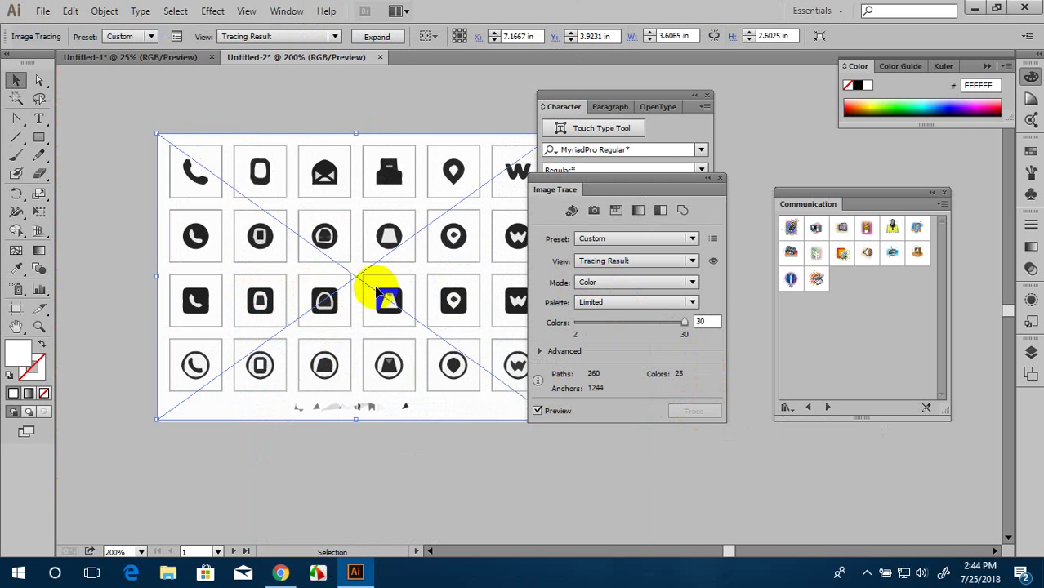
key(Delete)
- Open the LogosByNick Free Contact Icons source page in a new tab
click(280, 572)
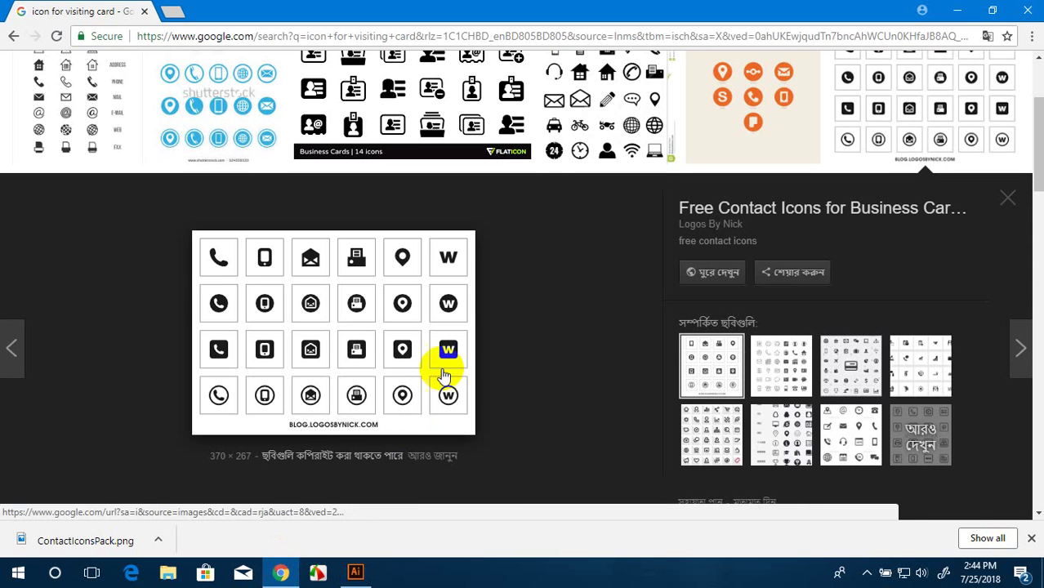
scroll(448, 357, down, 3)
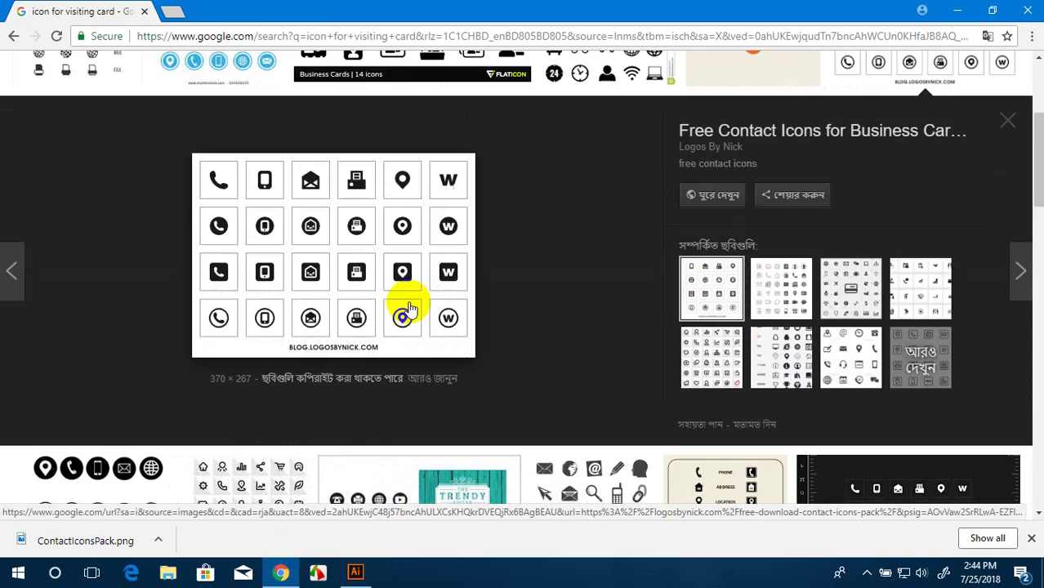
scroll(404, 308, up, 3)
click(380, 308)
click(102, 10)
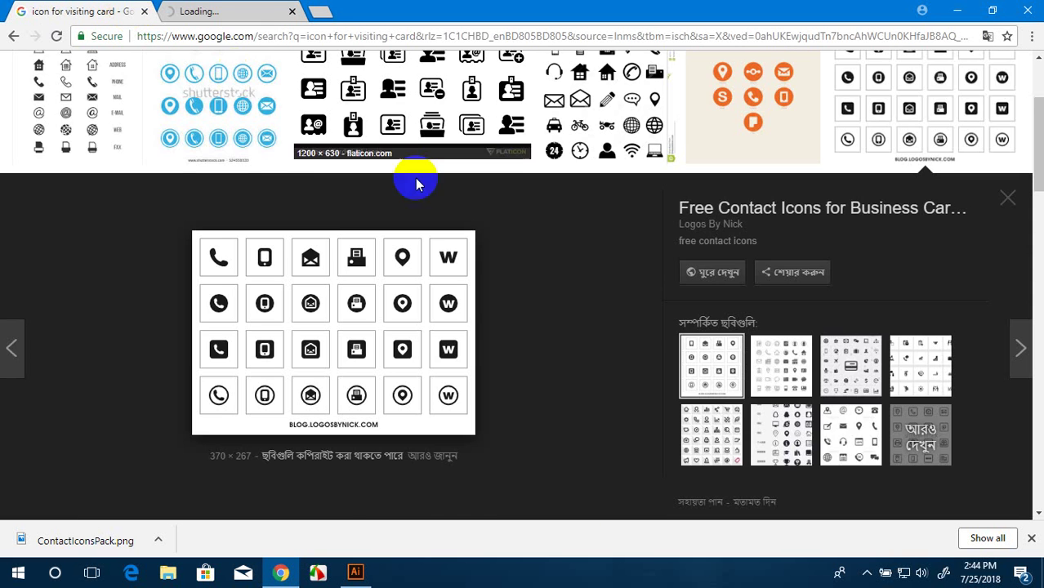
scroll(660, 260, up, 2)
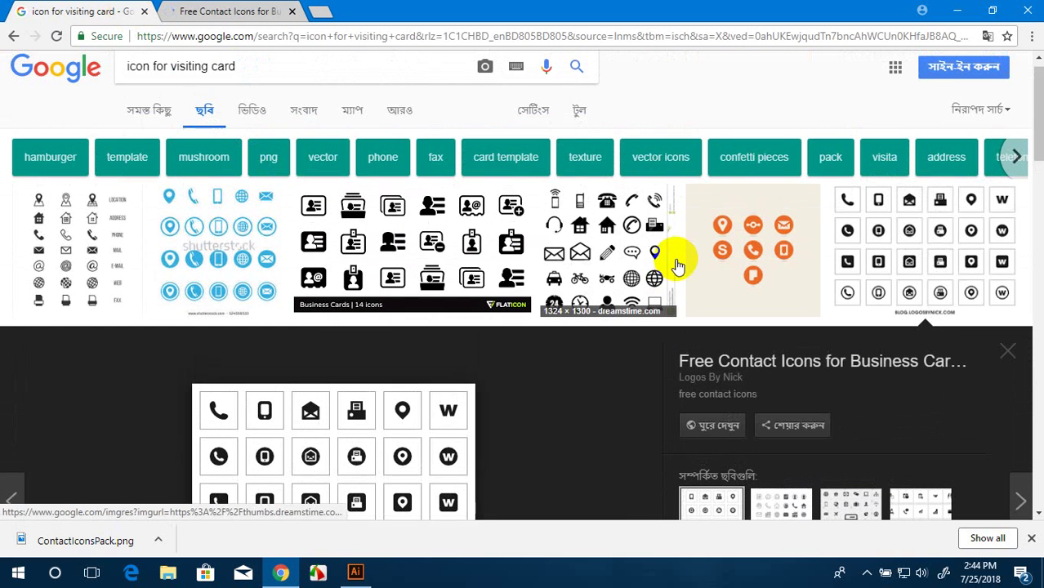
click(263, 12)
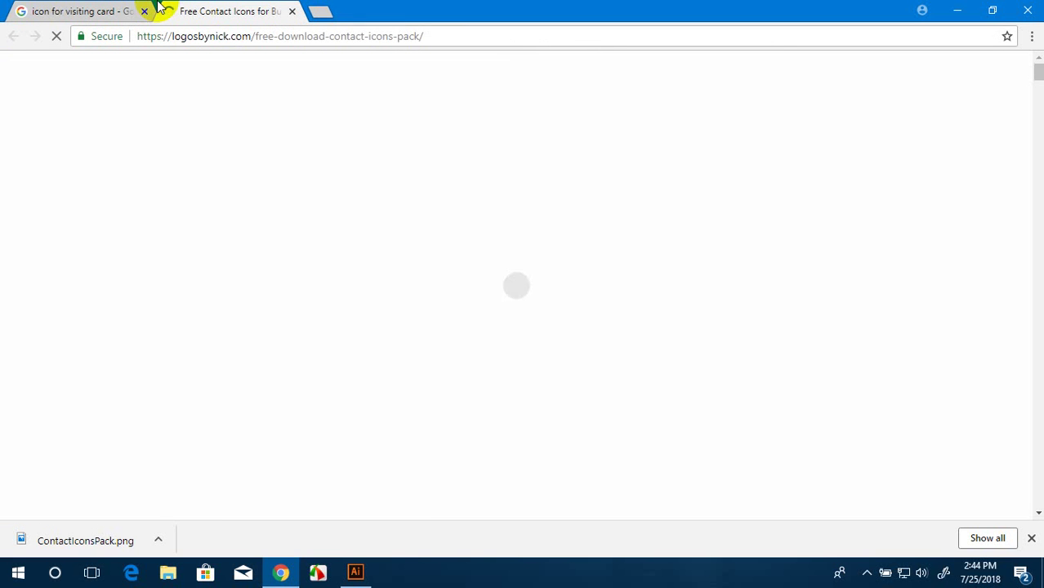
- Switch between the image results and the Free Contact Icons page, checking its address
click(126, 12)
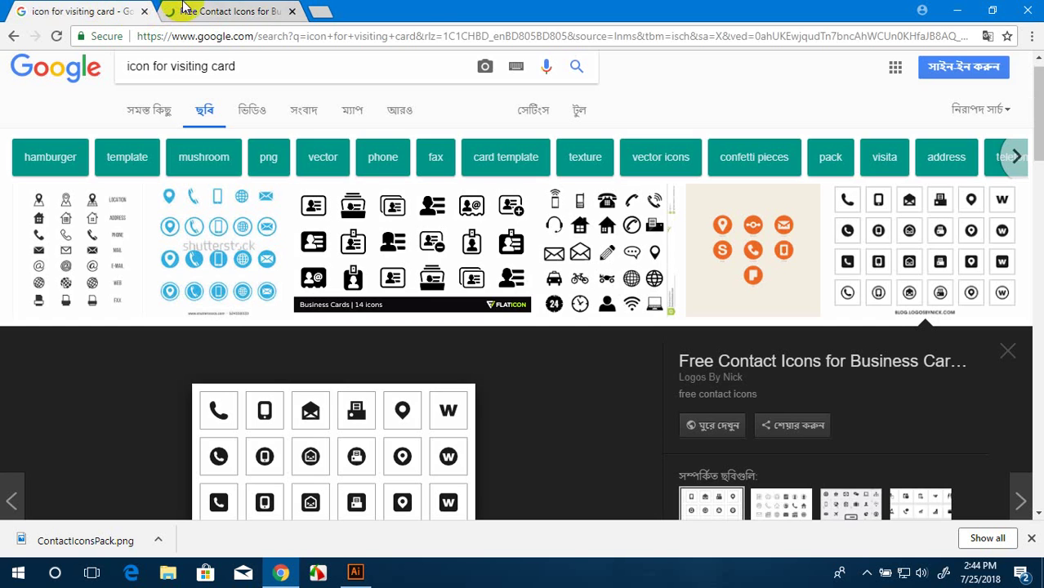
click(170, 11)
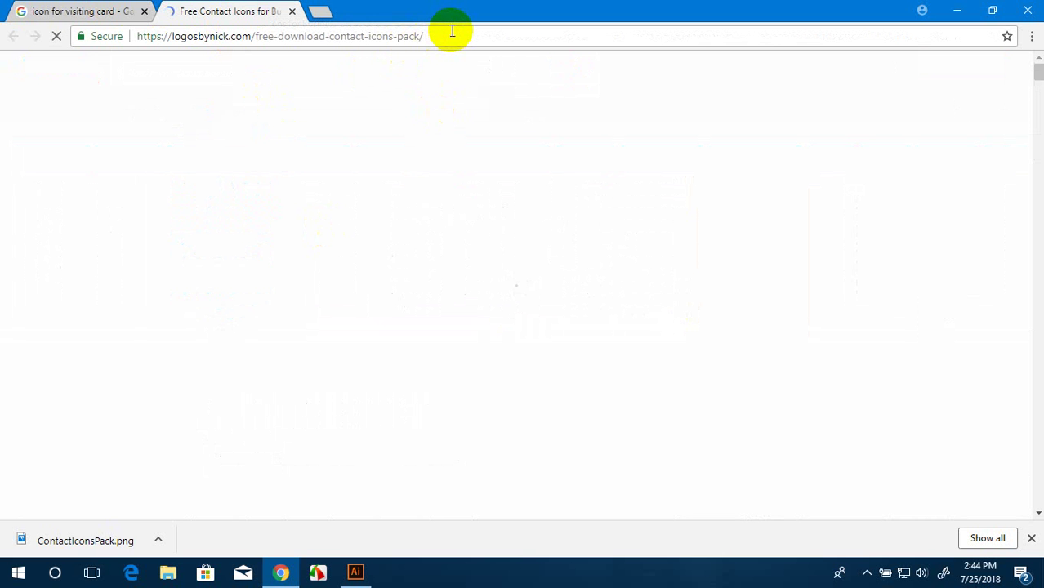
click(137, 10)
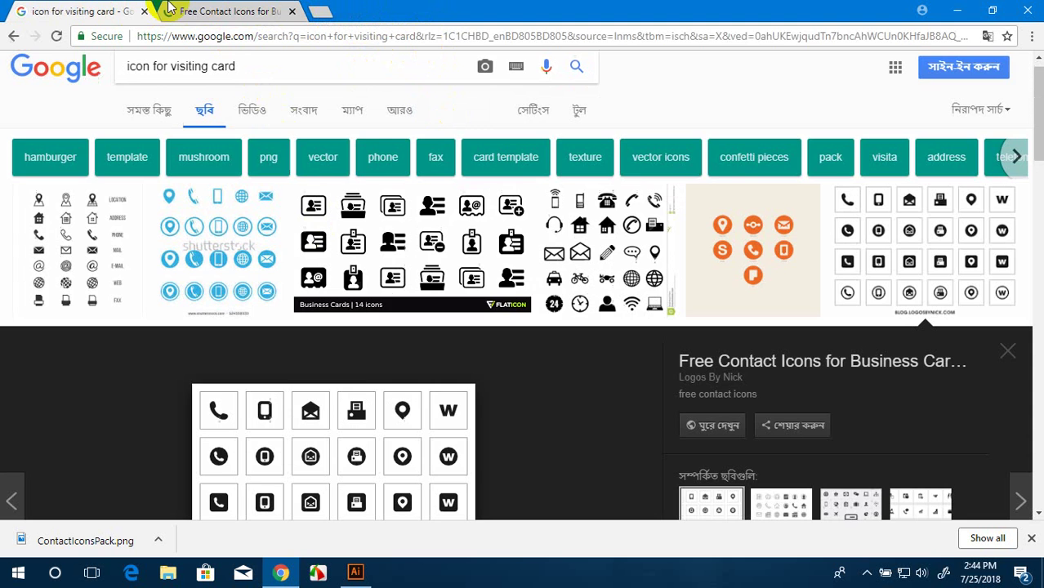
click(170, 8)
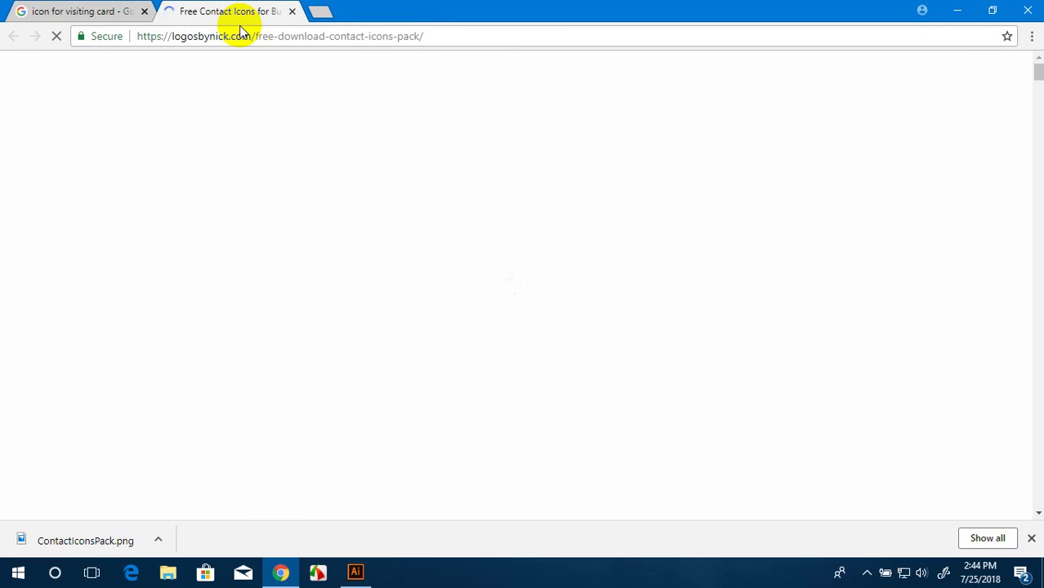
drag(434, 35, 125, 39)
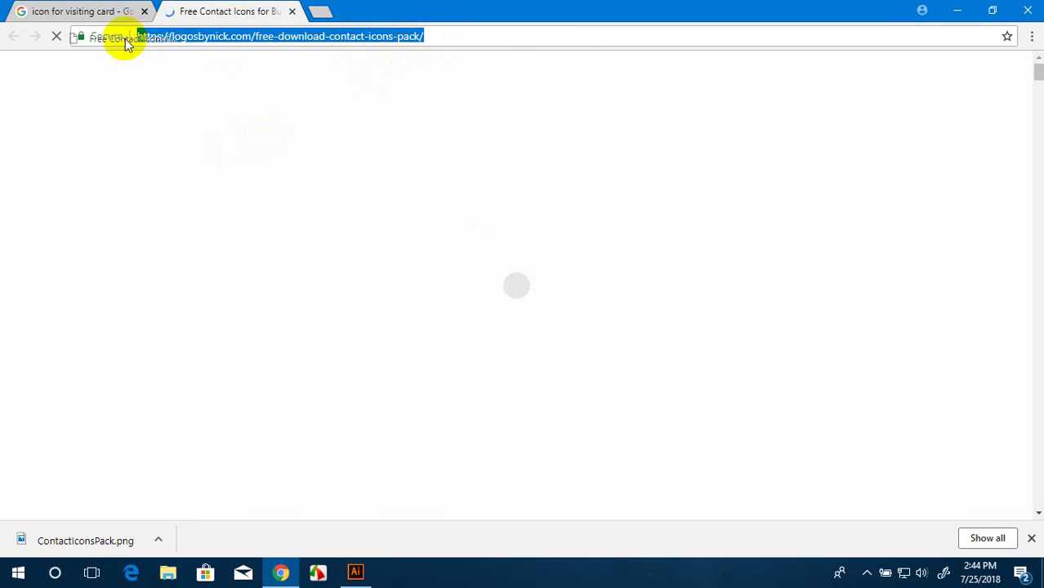
click(449, 36)
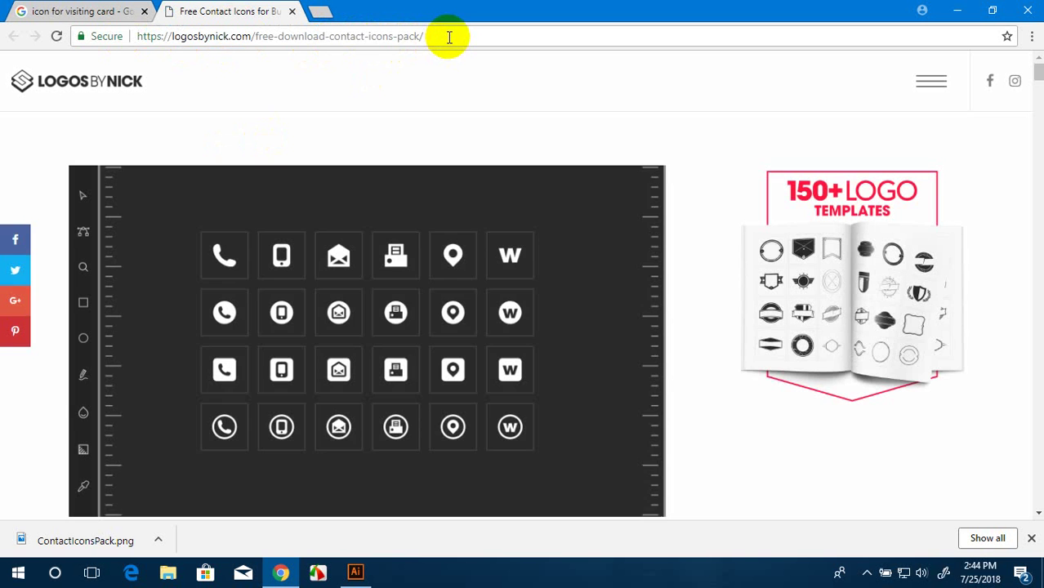
- Find the dark icon-grid image on the page and save it as contacticonshead.png
scroll(457, 278, down, 1)
scroll(460, 295, down, 2)
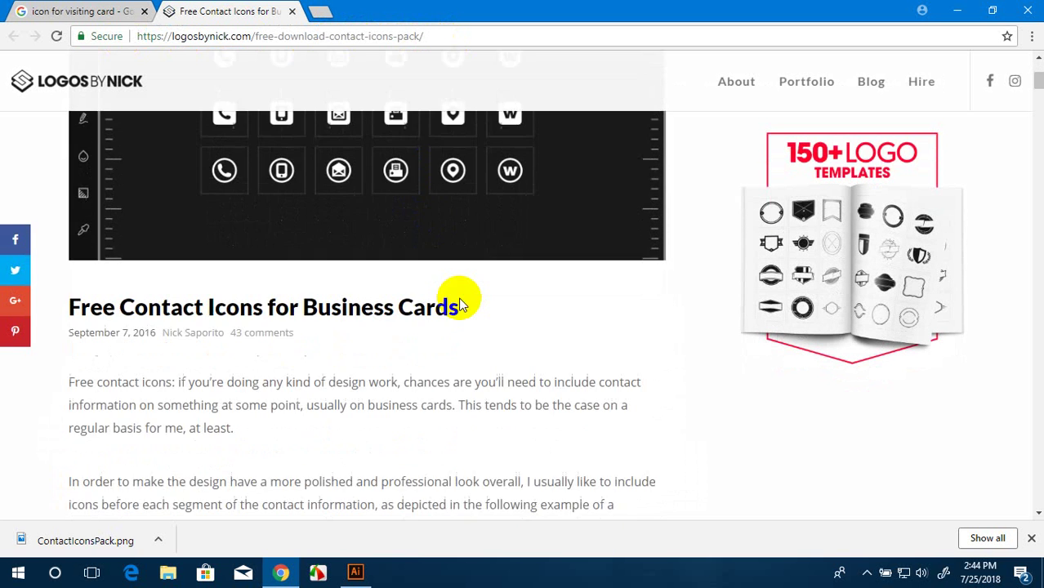
scroll(460, 295, up, 2)
scroll(465, 303, down, 3)
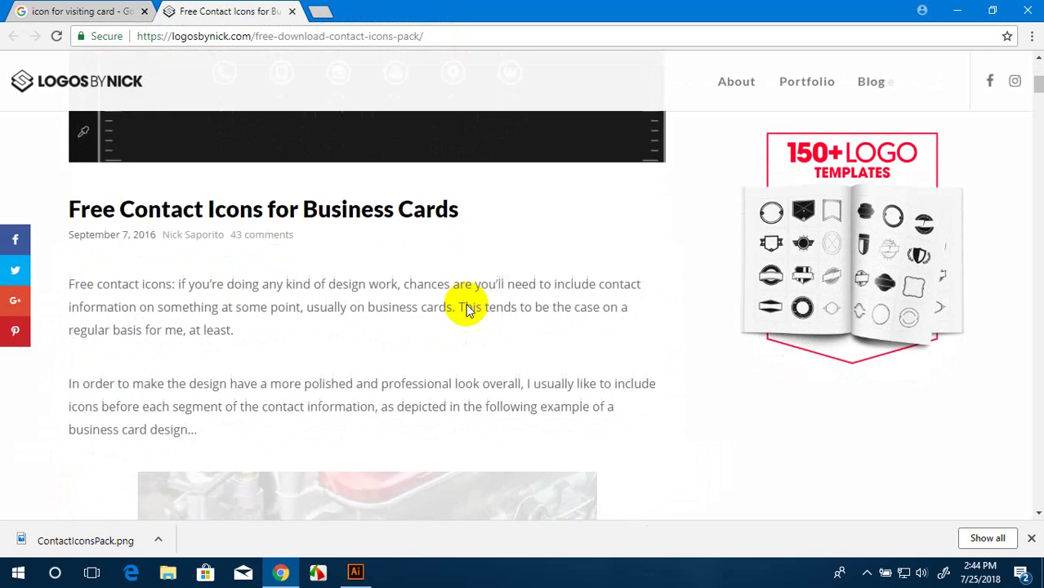
scroll(466, 303, down, 5)
scroll(465, 303, down, 2)
scroll(470, 314, down, 2)
scroll(471, 318, up, 10)
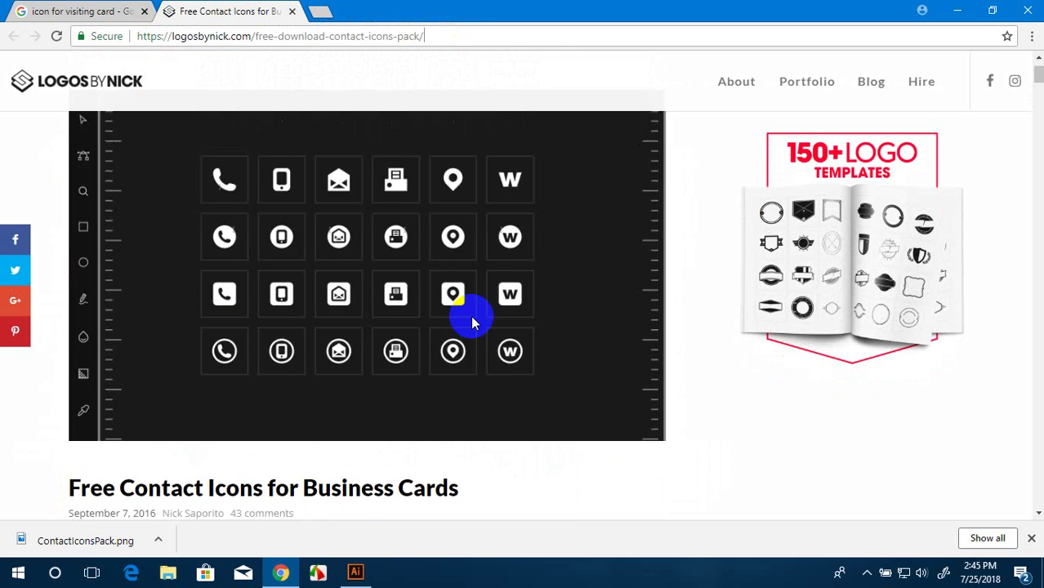
right_click(378, 304)
click(412, 336)
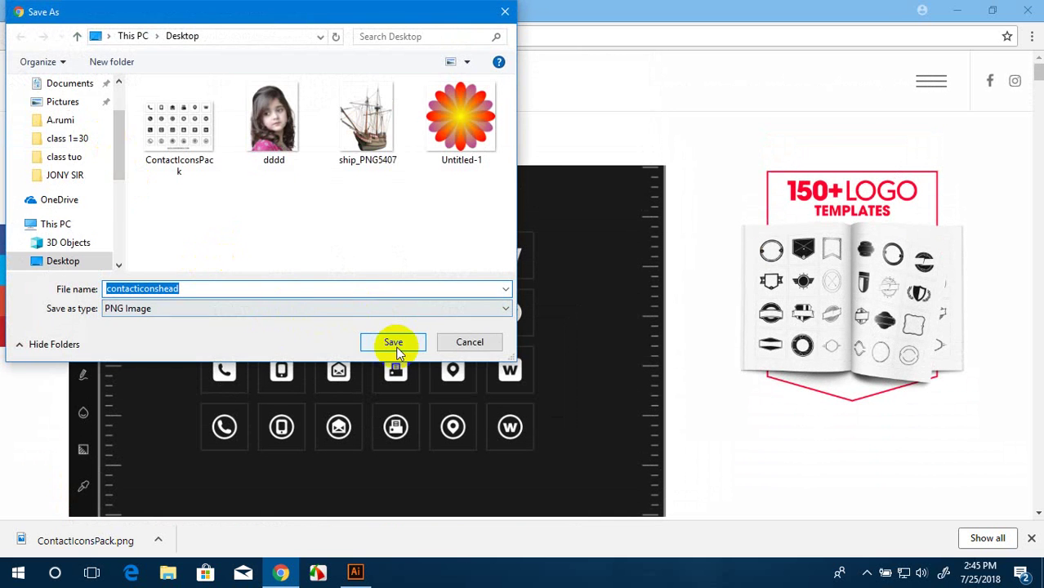
click(392, 341)
- Return to Illustrator's Untitled-2, zoom out and pan so both business cards are in view
click(357, 572)
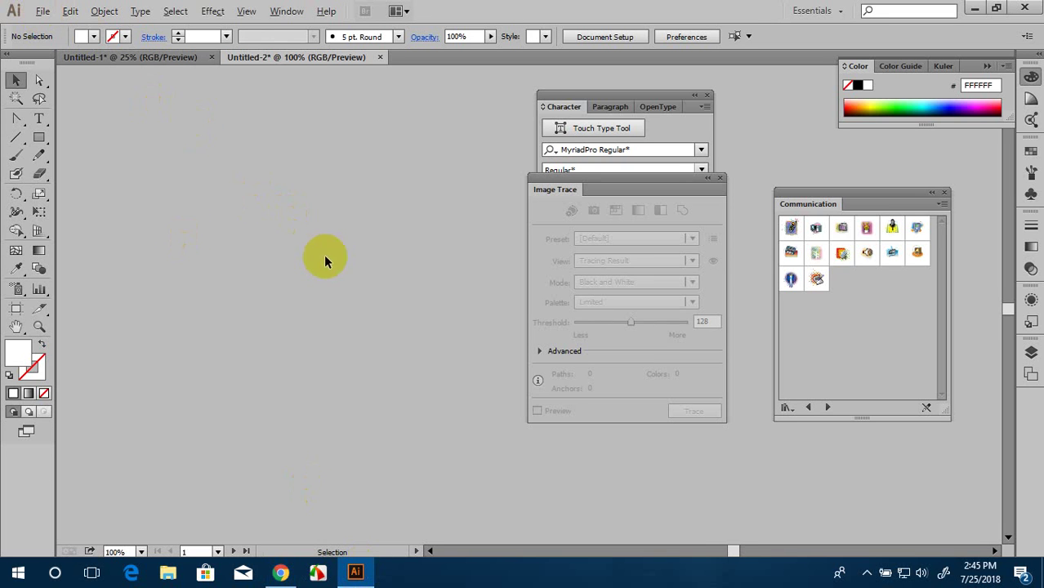
key(ctrl+minus)
key(ctrl+minus)
key(ctrl+minus)
drag(287, 270, 430, 278)
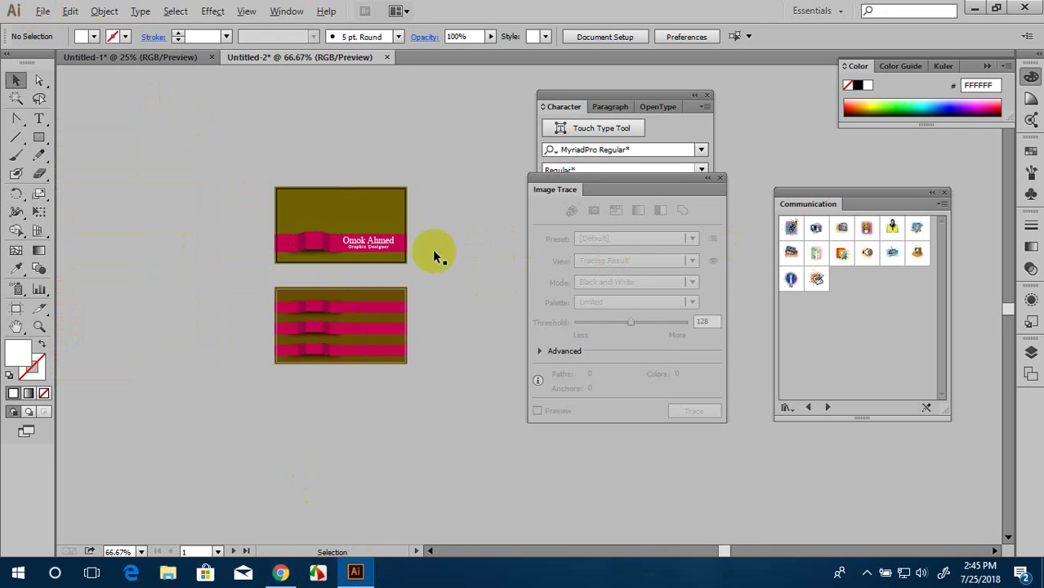
scroll(354, 266, up, 2)
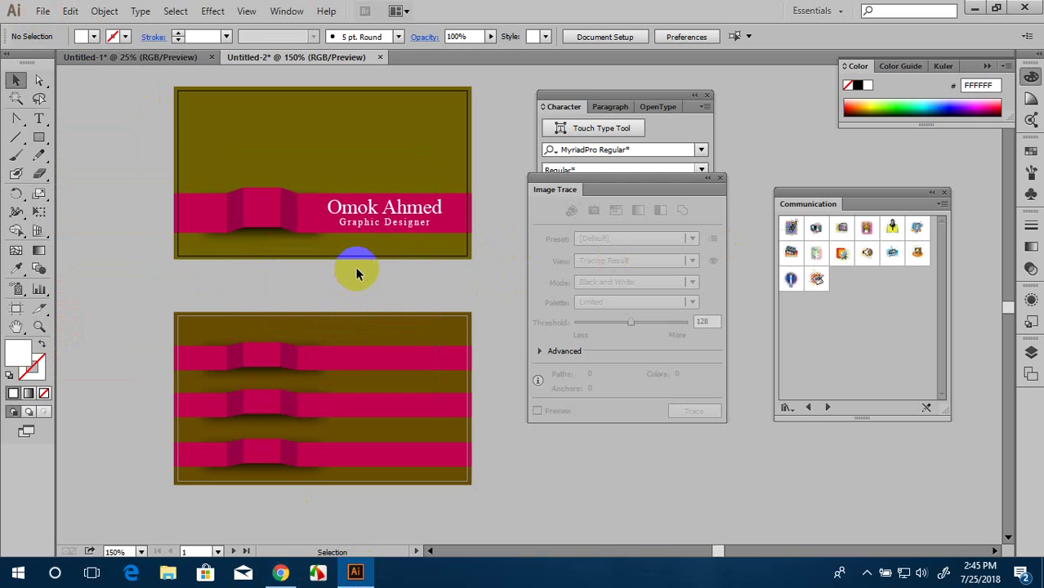
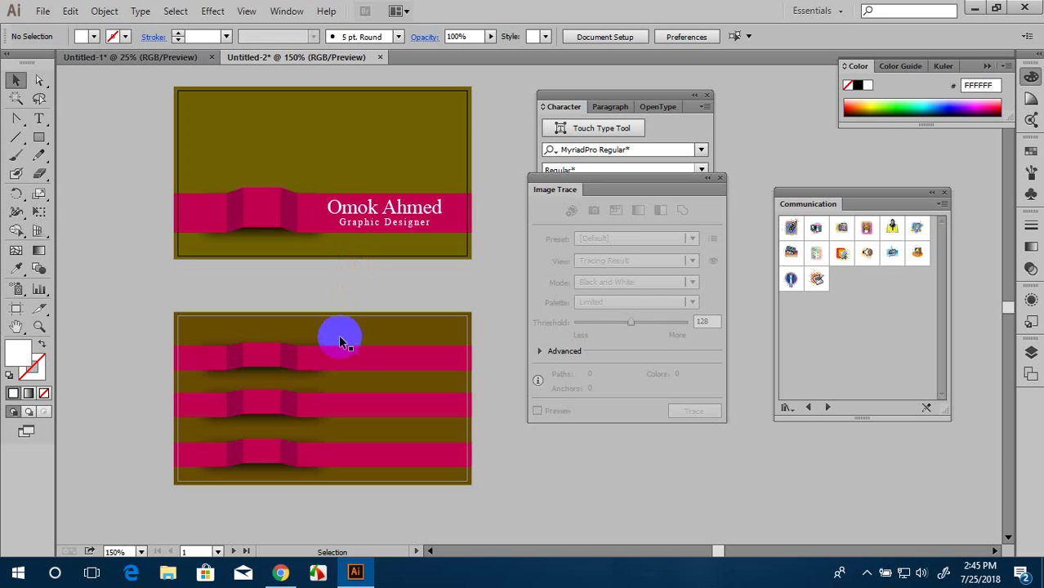
- Clear the band selection and zoom out to see both business cards
click(352, 368)
click(351, 409)
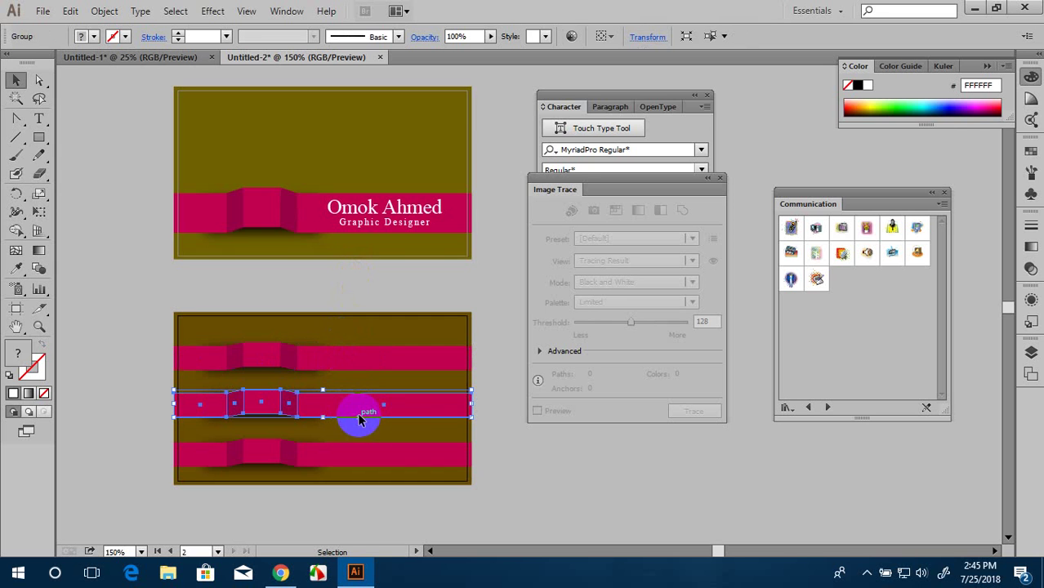
click(511, 468)
scroll(431, 454, up, 1)
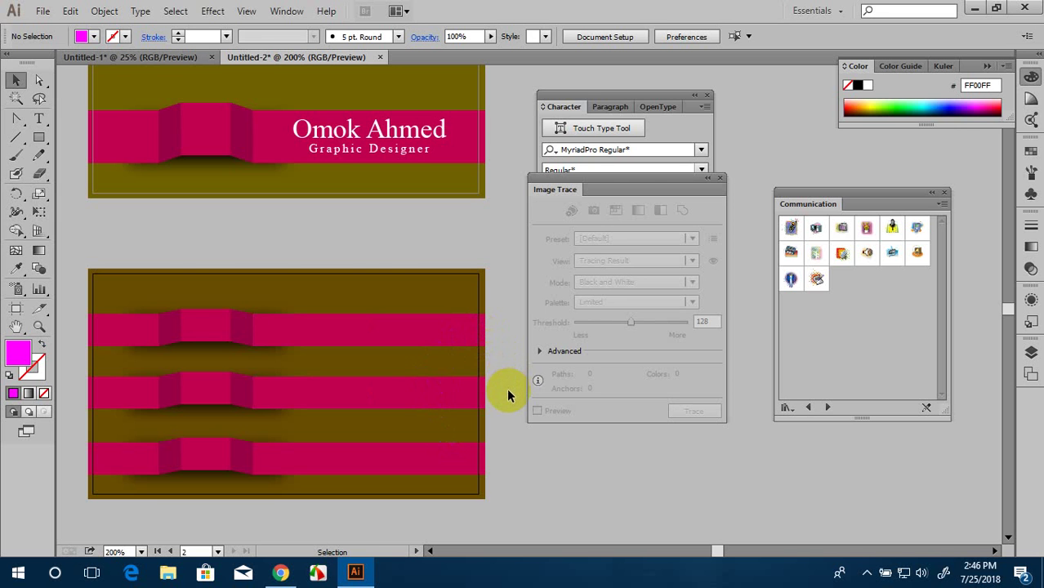
scroll(506, 385, up, 1)
scroll(507, 388, up, 2)
scroll(506, 388, down, 3)
drag(467, 249, 499, 303)
scroll(493, 310, down, 2)
scroll(458, 319, down, 1)
scroll(445, 310, down, 1)
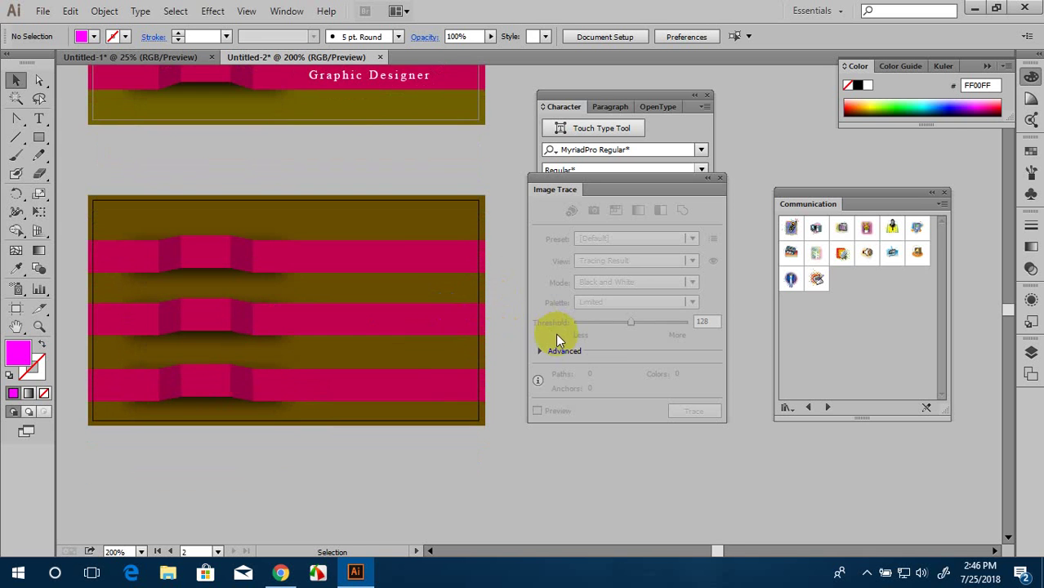
key(ctrl+minus)
key(ctrl+minus)
key(ctrl+minus)
drag(466, 350, 326, 366)
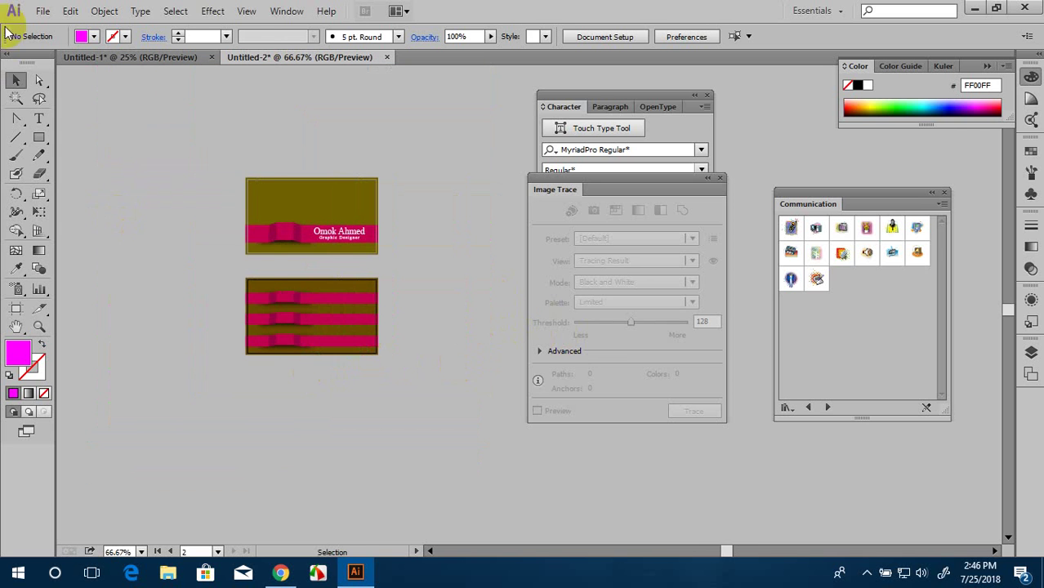
- Place the contact icons PNG and drag it out to size
click(43, 10)
click(95, 258)
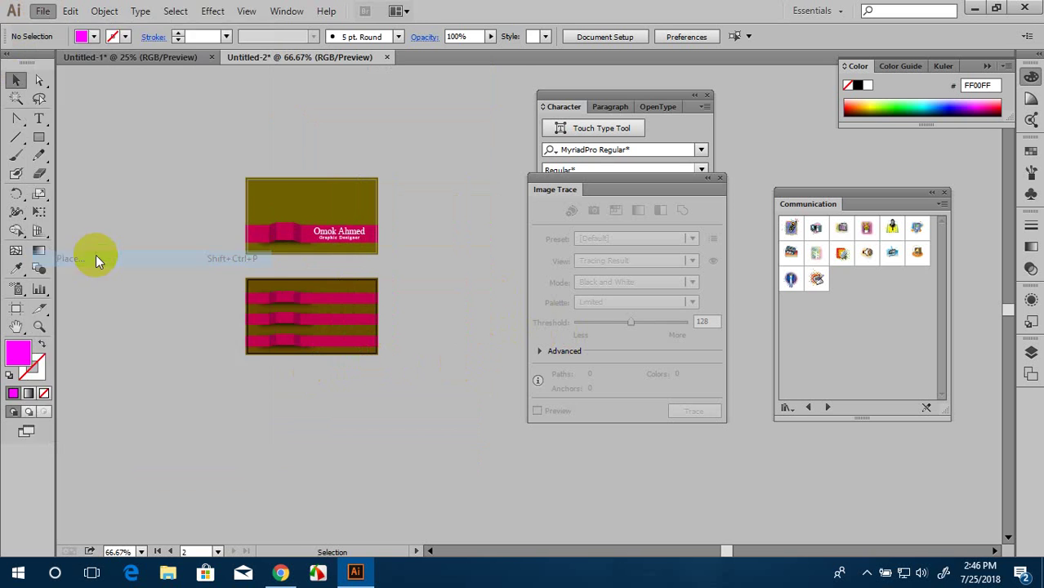
click(245, 229)
click(396, 410)
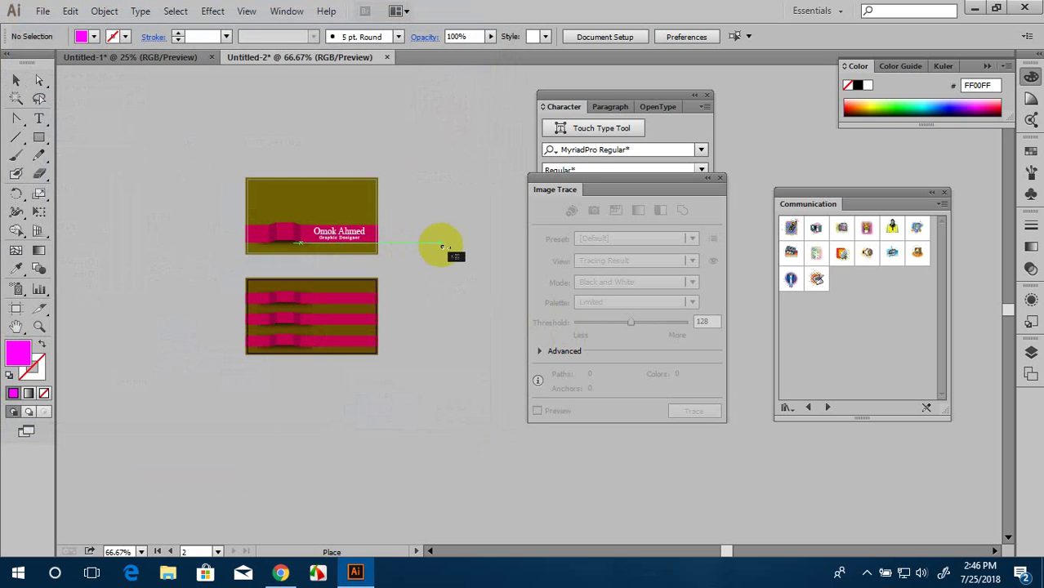
drag(407, 158, 721, 347)
- Image-trace the placed icons in Color mode with Preview on
mouse_move(508, 367)
mouse_down()
mouse_move(508, 312)
mouse_move(333, 374)
mouse_up()
ctrl+click(366, 319)
ctrl+click(364, 314)
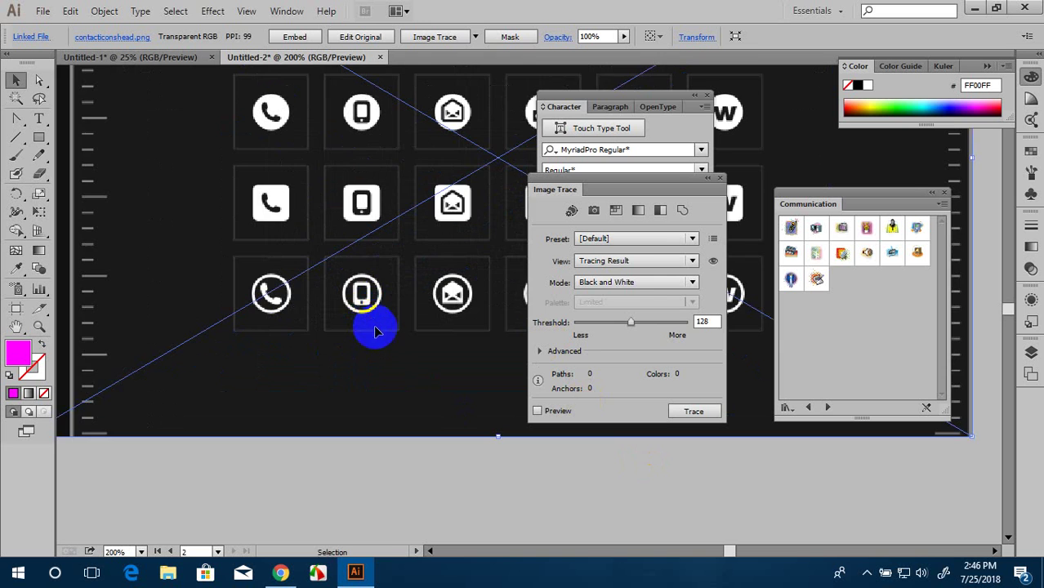
click(629, 282)
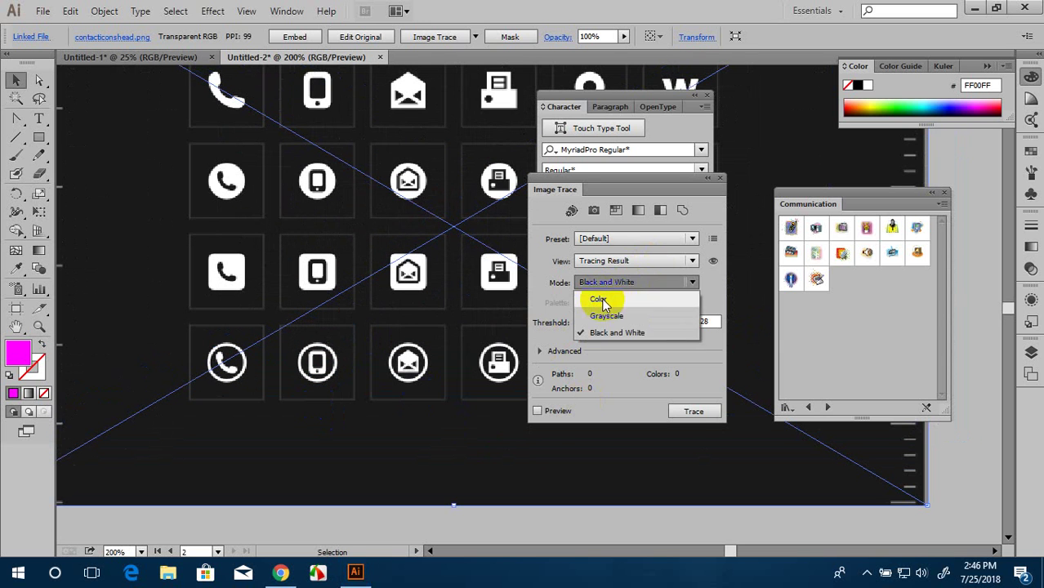
click(603, 300)
click(537, 410)
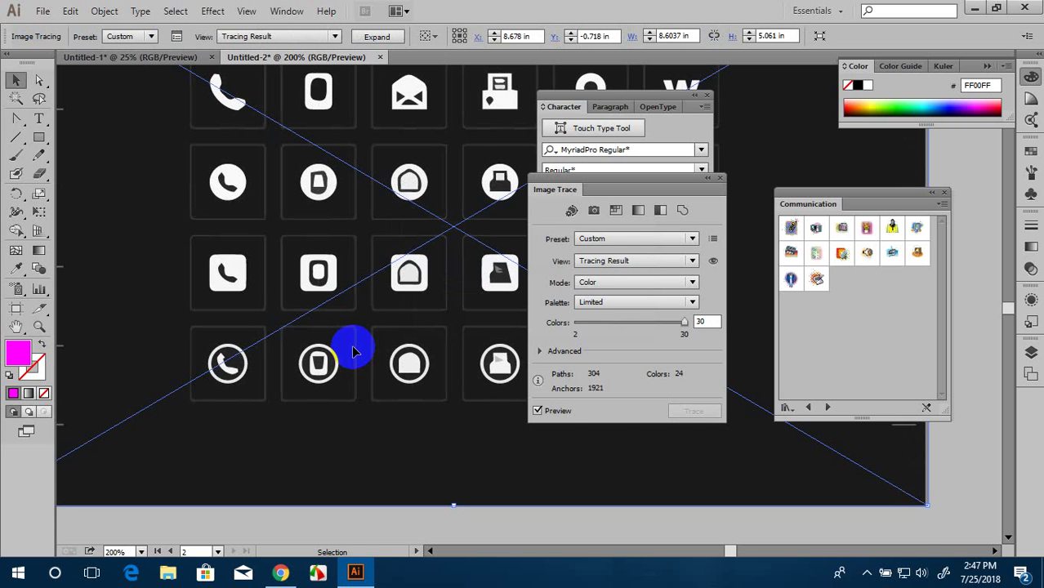
- Expand the colour trace into editable vector paths
scroll(353, 351, up, 2)
scroll(353, 361, down, 2)
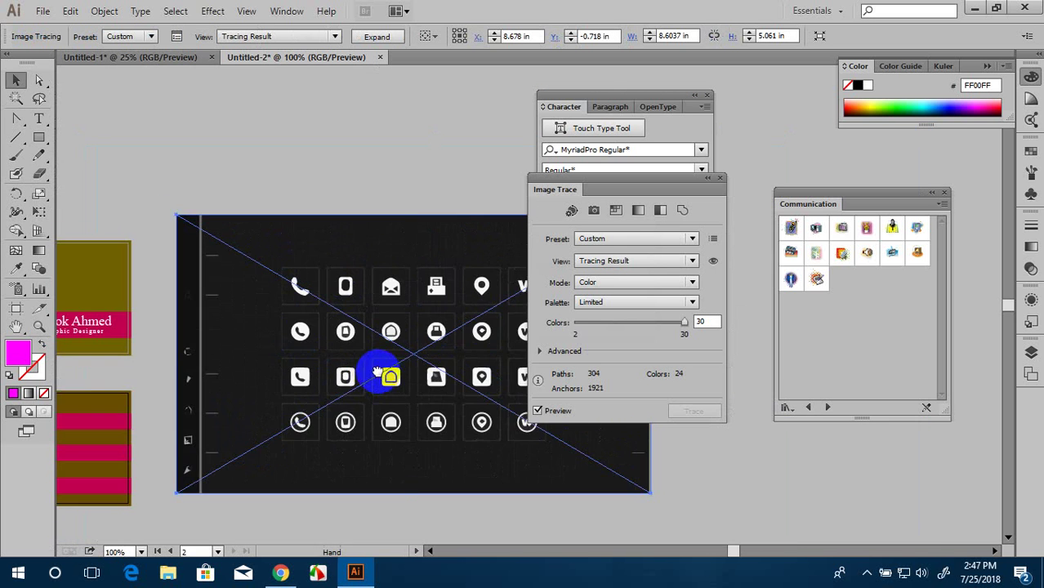
scroll(378, 372, up, 1)
scroll(392, 258, up, 1)
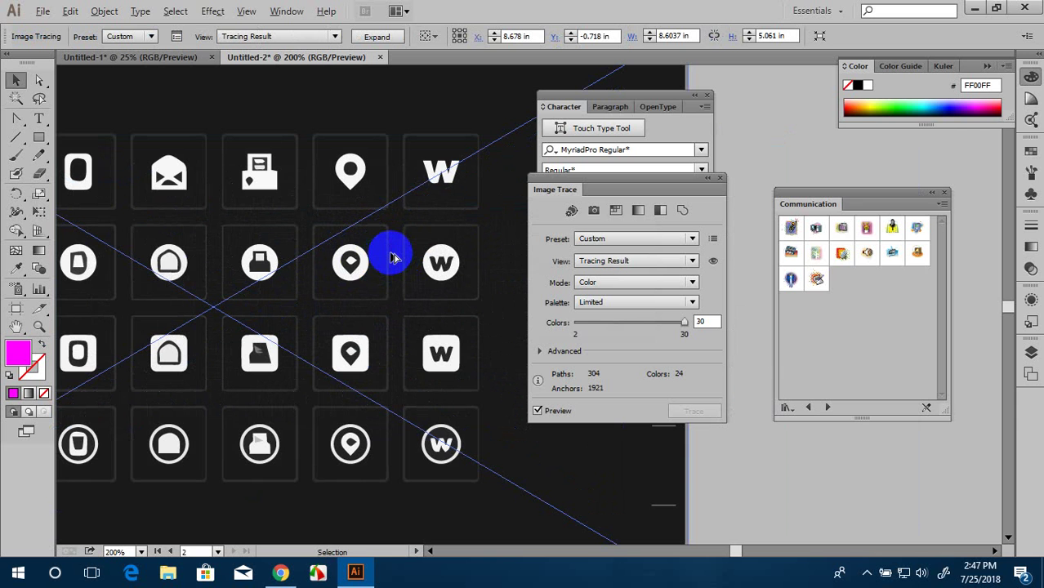
scroll(392, 258, down, 1)
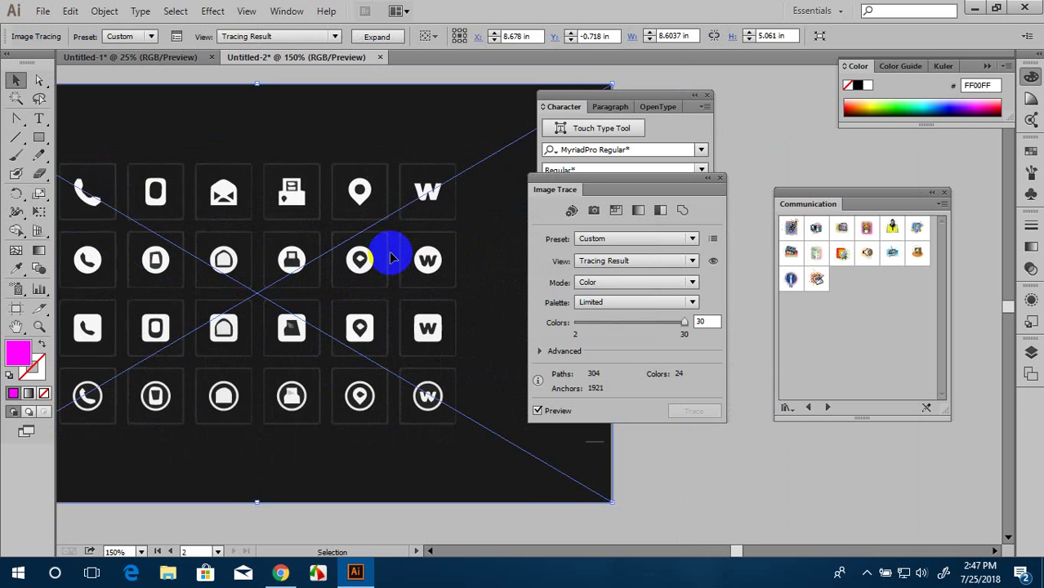
scroll(382, 258, down, 1)
scroll(372, 262, up, 2)
scroll(338, 273, down, 1)
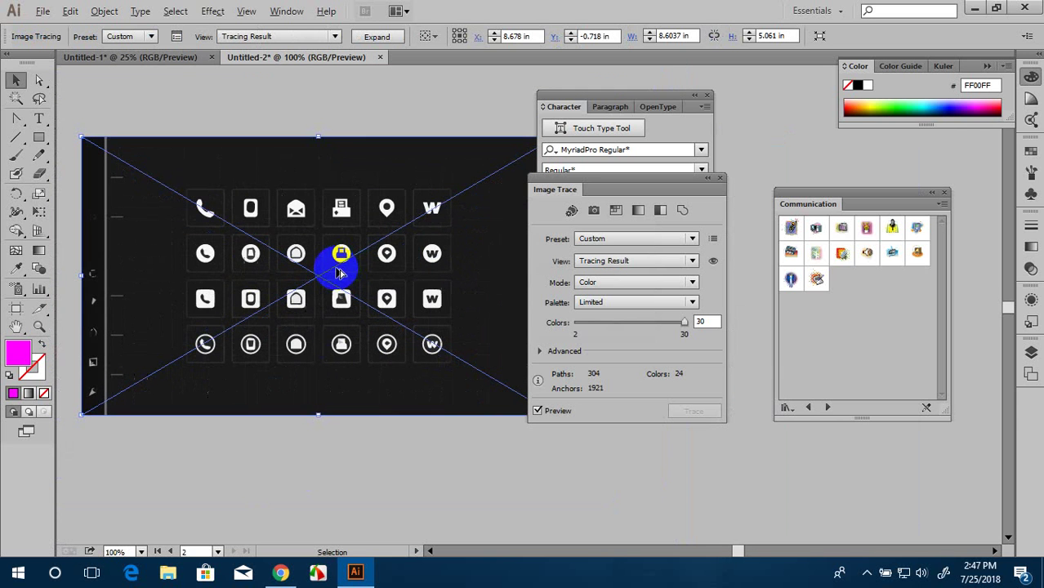
click(366, 43)
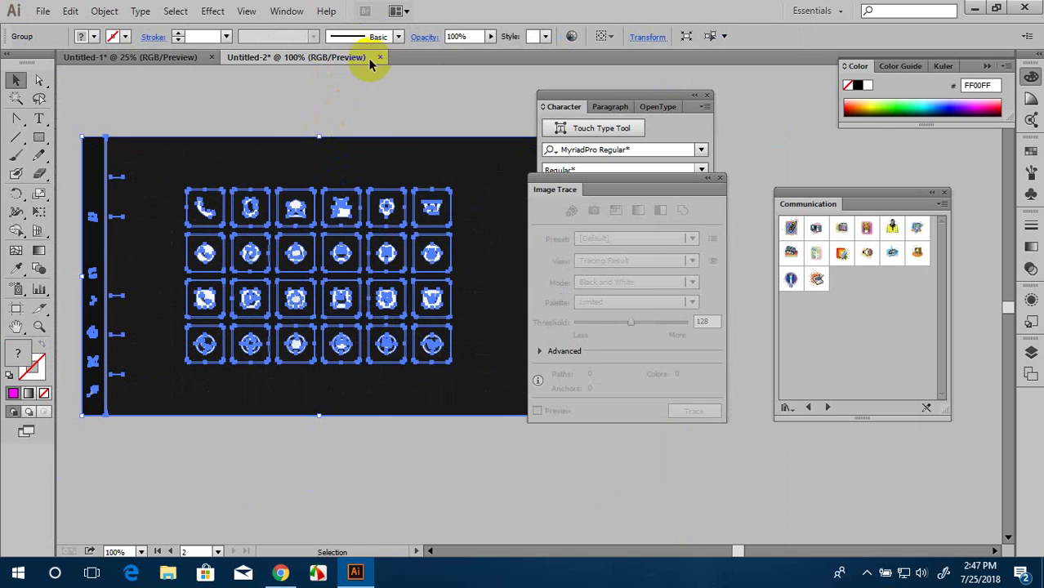
- Ungroup the traced icons and delete their black background shape
click(243, 106)
click(295, 164)
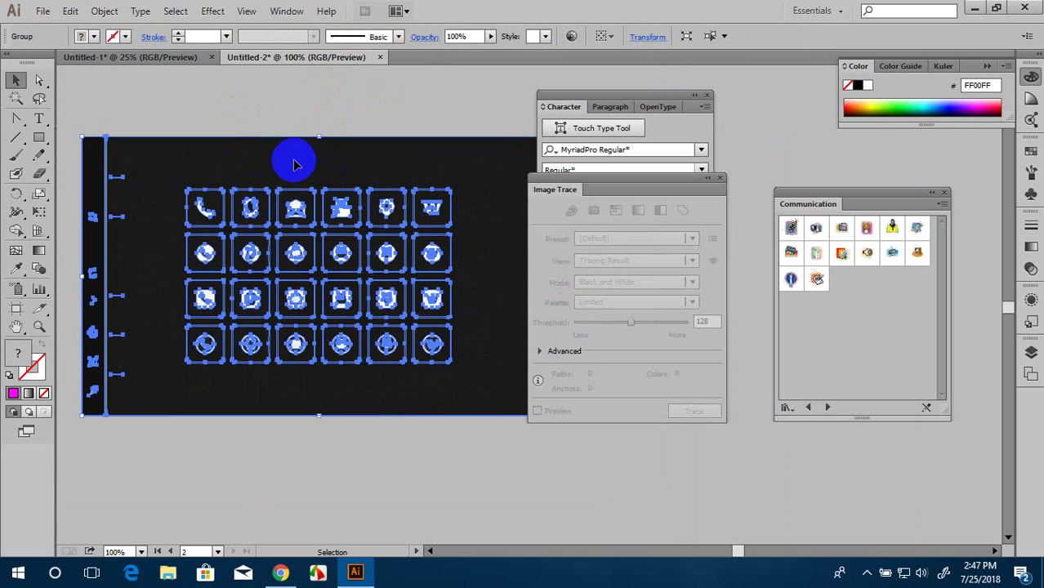
right_click(294, 166)
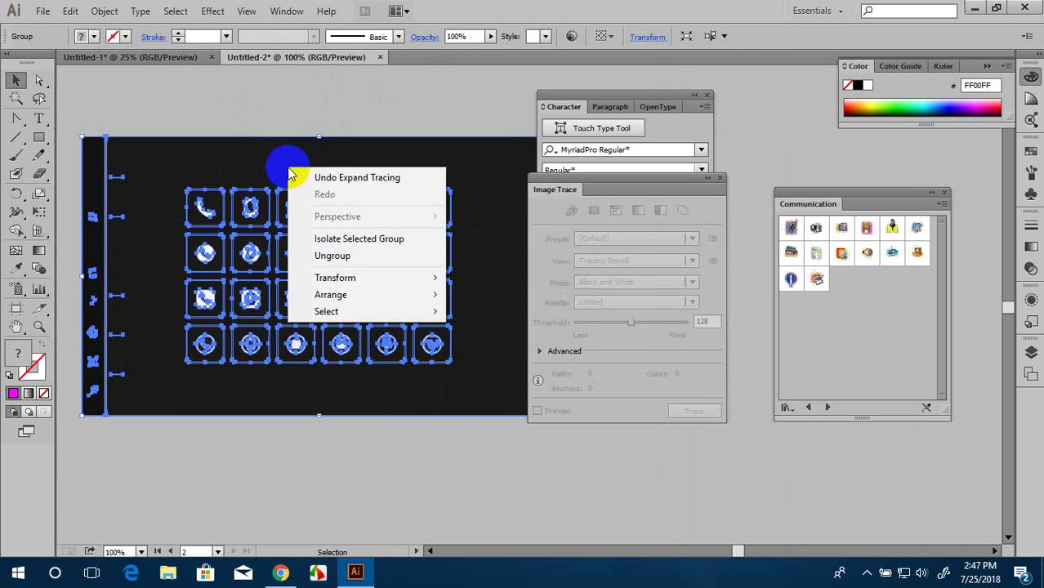
click(320, 256)
click(294, 379)
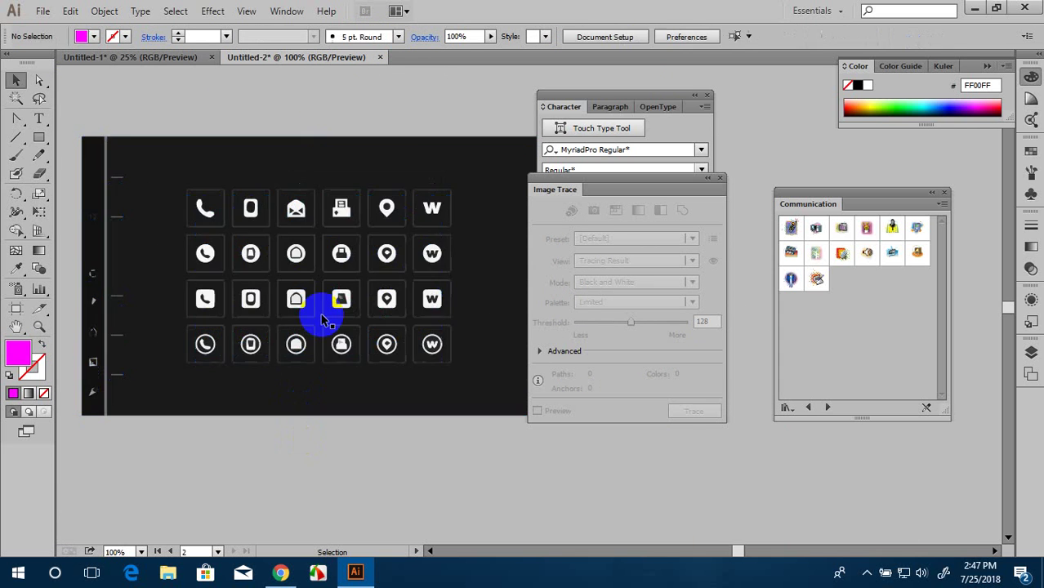
click(315, 151)
key(Delete)
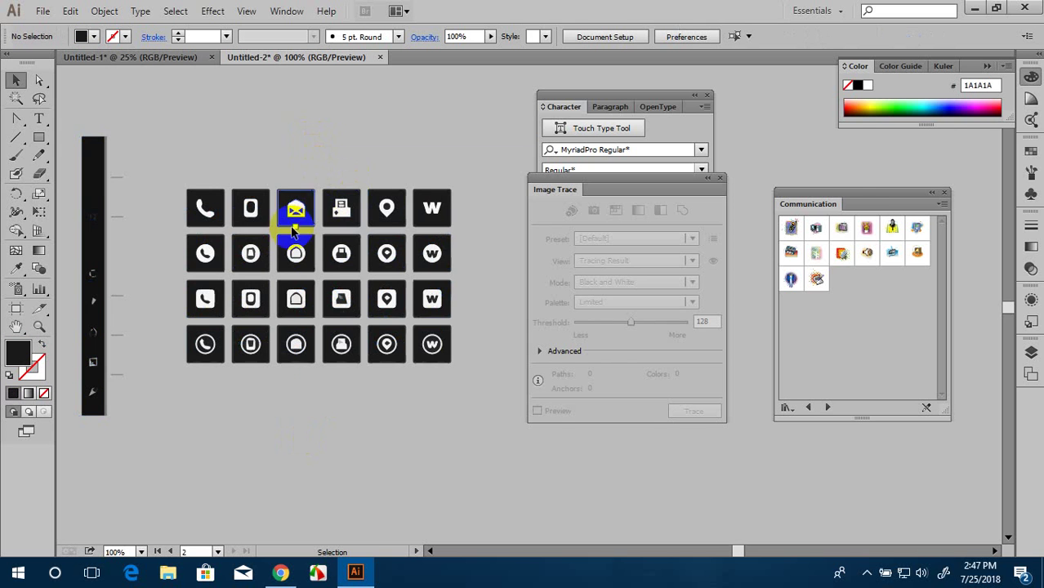
- Move the location-pin icon onto the lower card's top pink band
scroll(245, 221, up, 2)
scroll(345, 205, down, 1)
scroll(375, 314, down, 1)
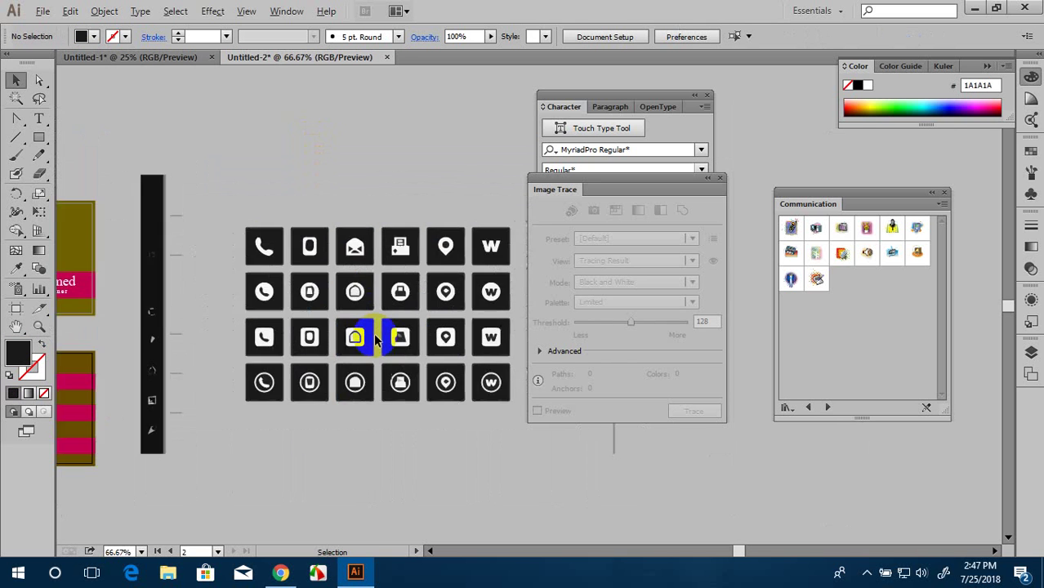
scroll(356, 333, down, 1)
scroll(326, 333, up, 2)
scroll(419, 361, up, 1)
drag(454, 372, 368, 410)
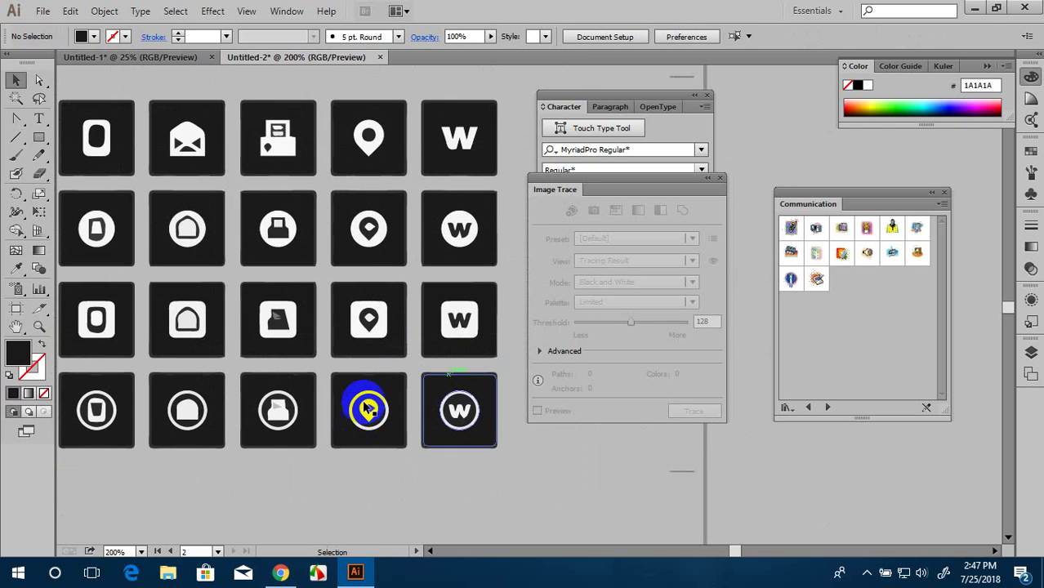
drag(324, 189, 410, 273)
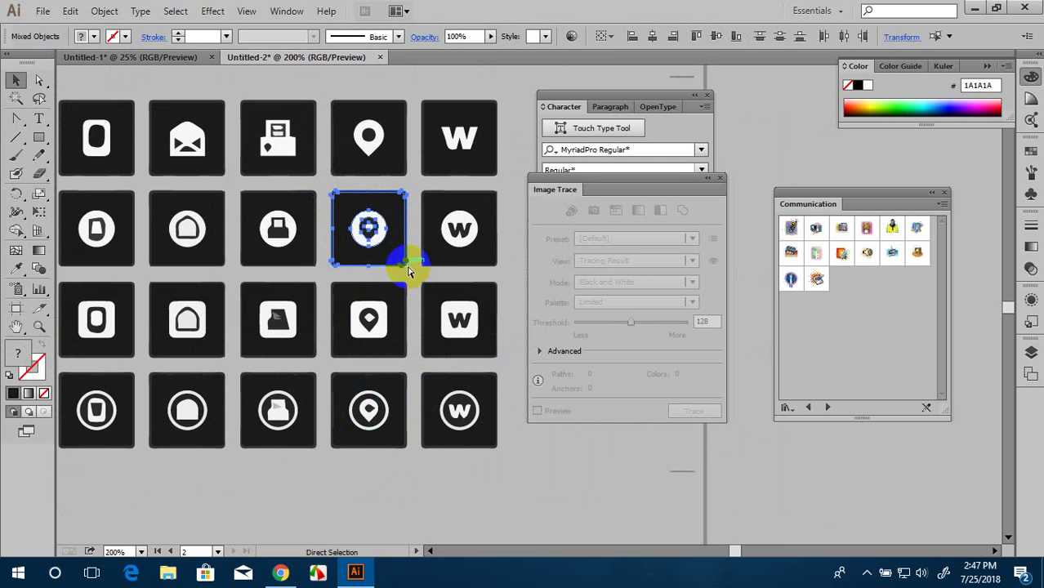
scroll(408, 271, down, 2)
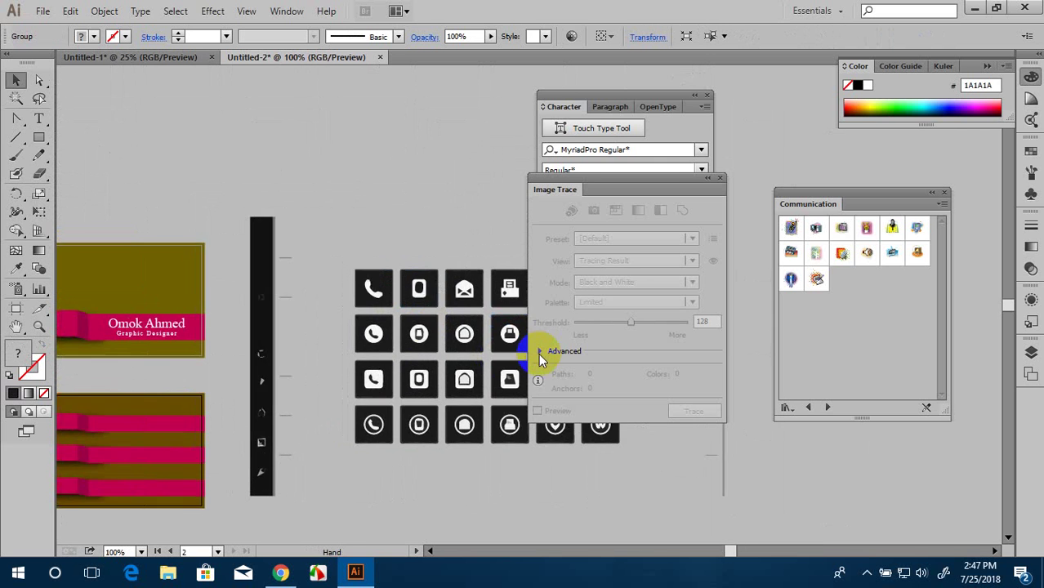
mouse_move(376, 270)
mouse_down()
mouse_move(456, 280)
mouse_move(194, 139)
mouse_move(216, 175)
mouse_move(473, 279)
mouse_move(372, 252)
mouse_move(410, 219)
mouse_move(245, 430)
mouse_up()
- Scale the pin icon down to about 0.47 in
scroll(245, 430, up, 2)
scroll(312, 374, up, 1)
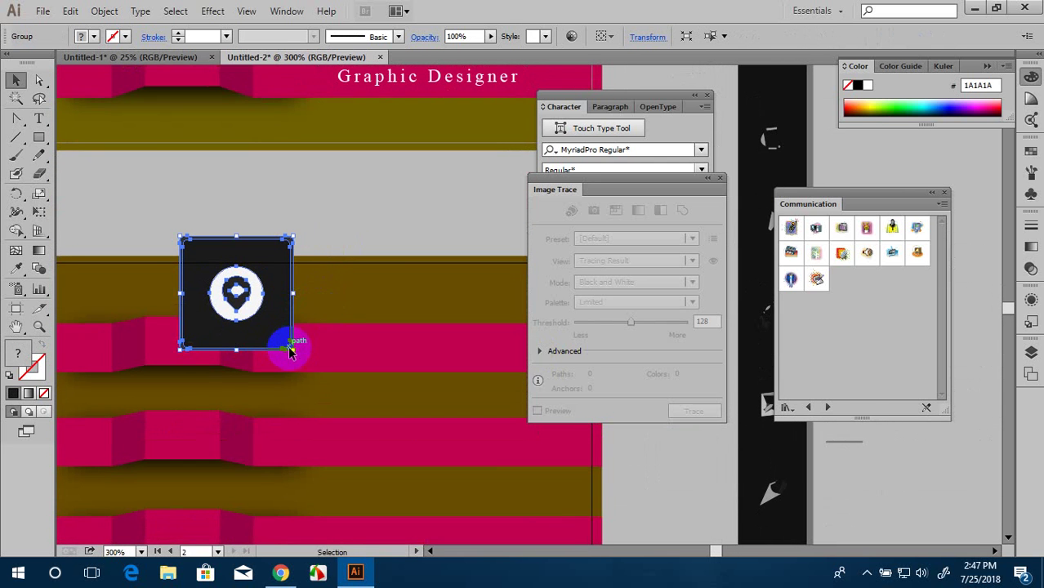
mouse_move(291, 348)
mouse_down()
mouse_move(263, 320)
mouse_move(186, 344)
mouse_move(194, 365)
mouse_move(179, 339)
mouse_move(202, 358)
mouse_up()
scroll(194, 365, up, 1)
click(278, 186)
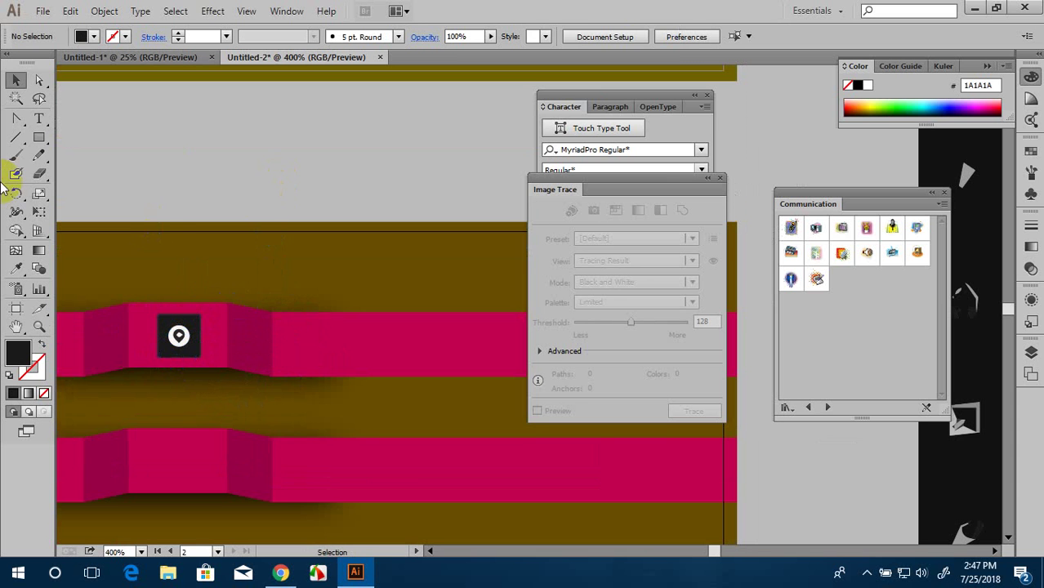
click(38, 118)
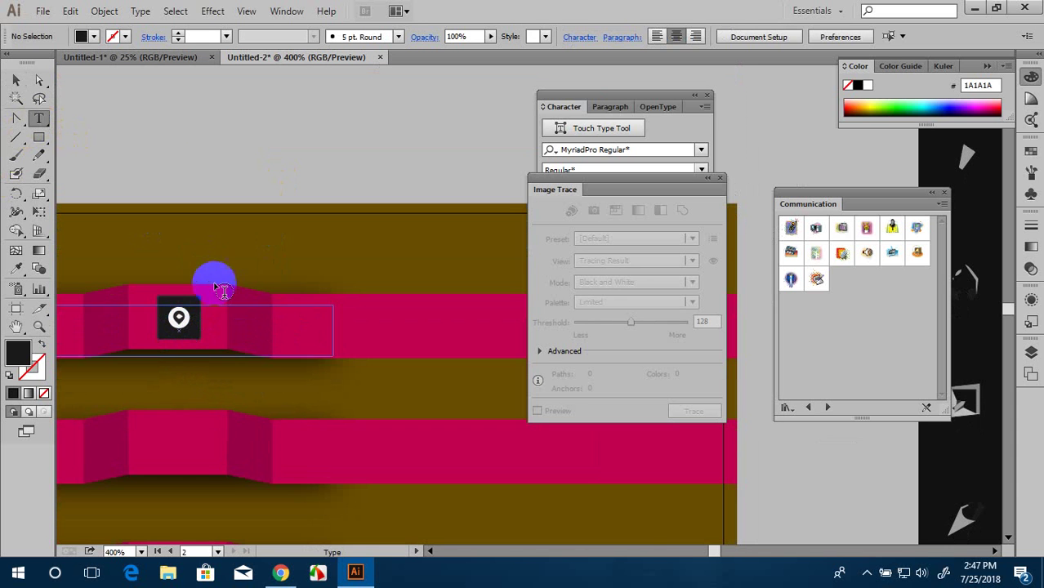
click(294, 312)
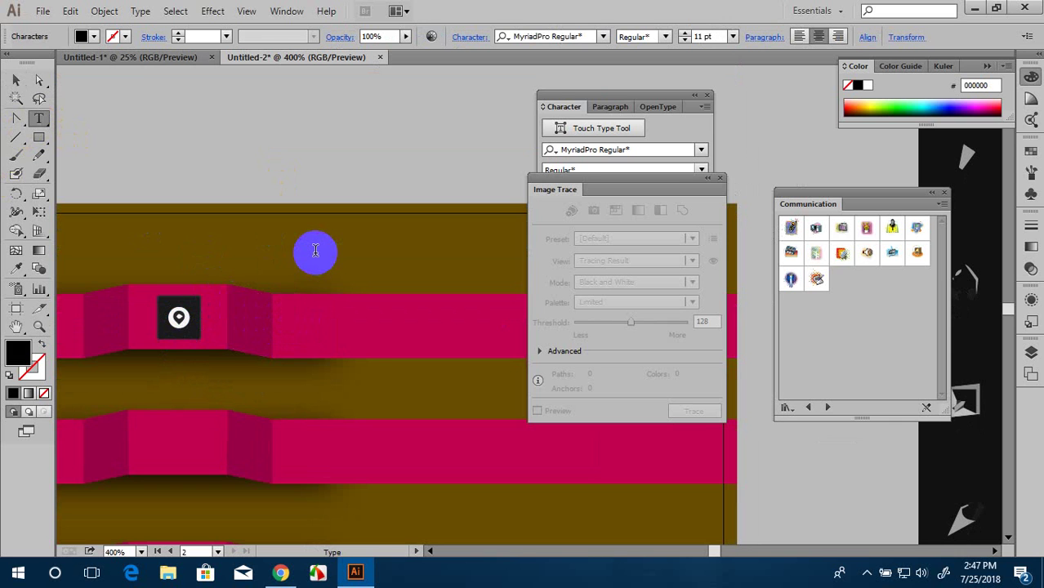
text(Cou)
key(BackSpace)
key(BackSpace)
key(BackSpace)
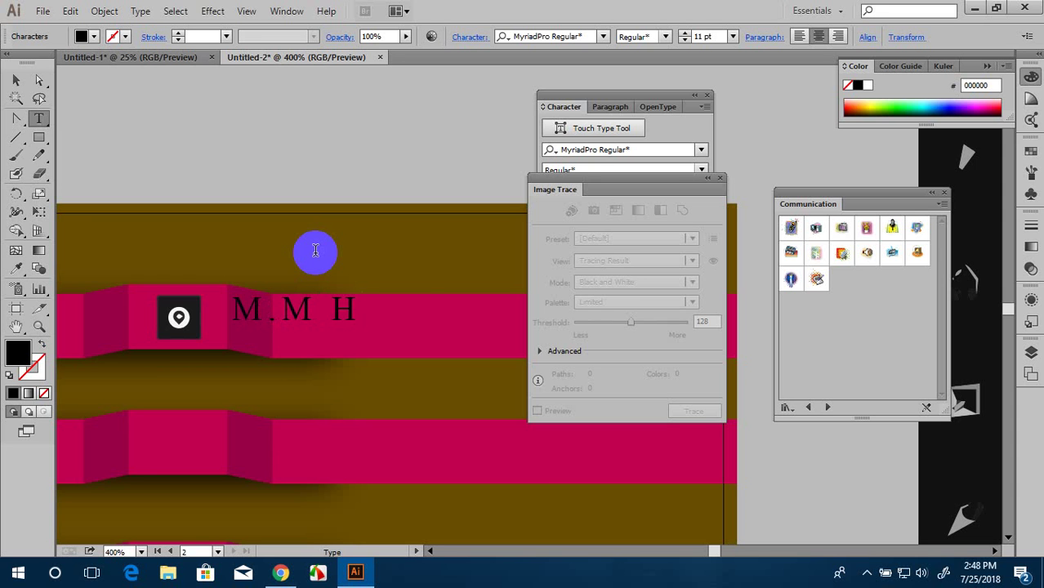
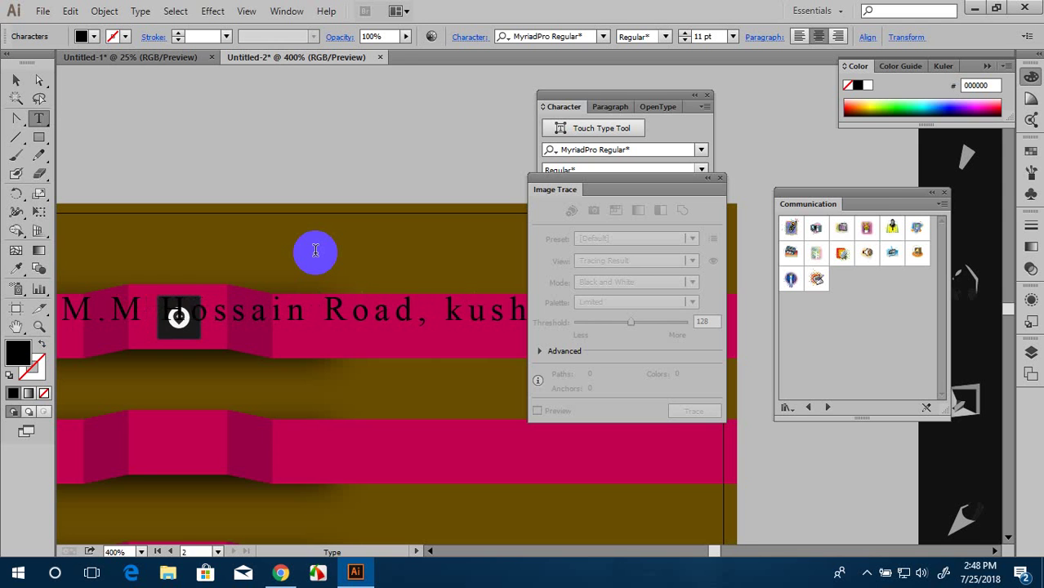
- Change the address text's tracking from 170 to 0 in the Character panel
scroll(315, 250, down, 3)
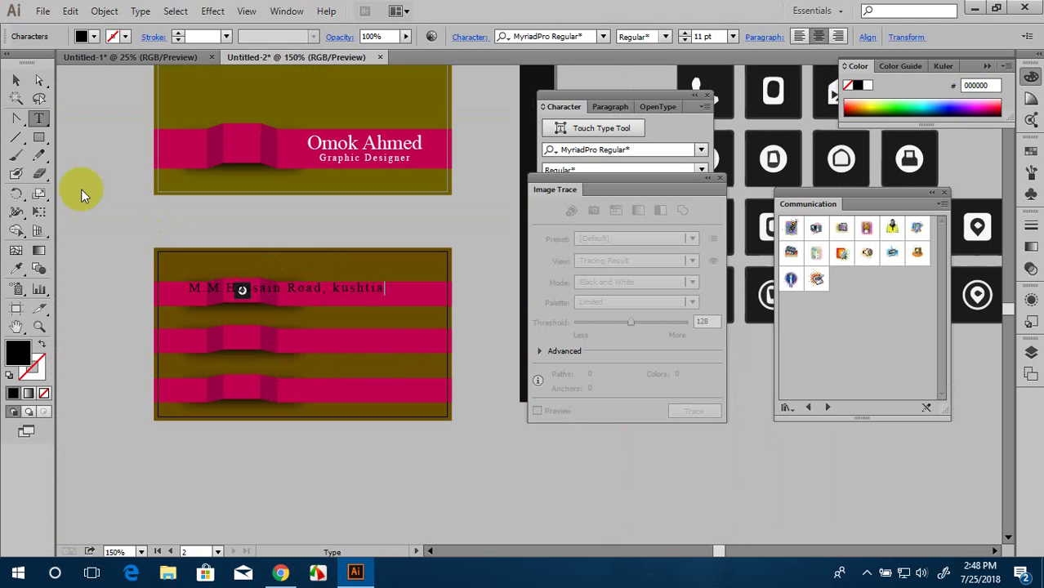
click(16, 80)
key(Escape)
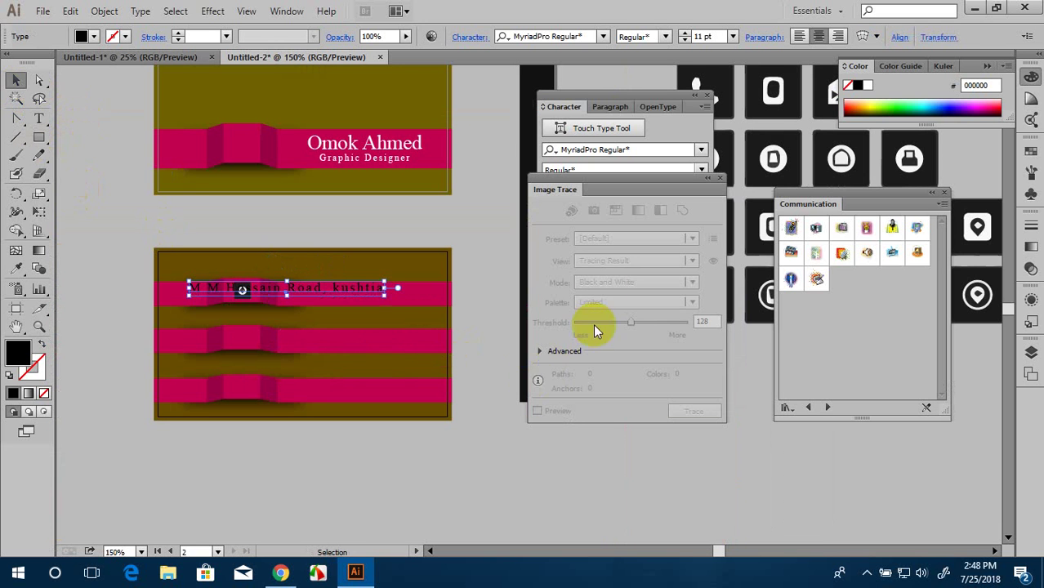
double_click(601, 107)
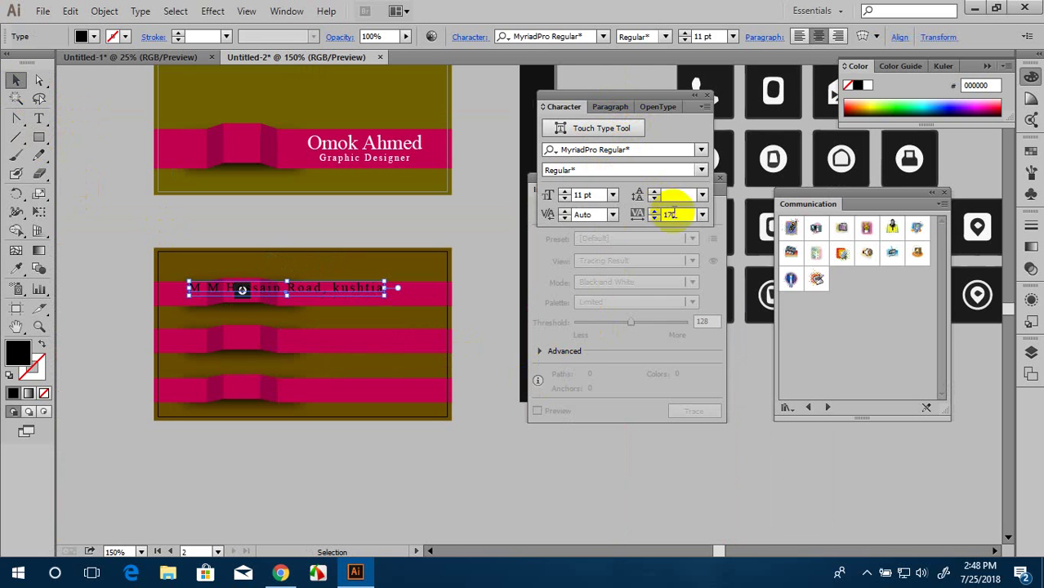
click(671, 214)
text(0)
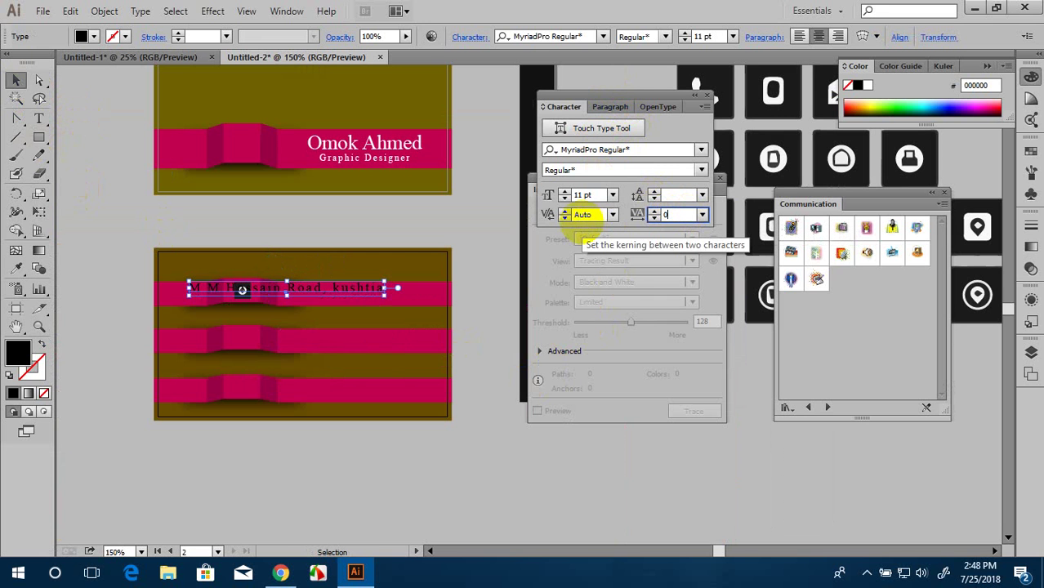
click(364, 286)
- Move and nudge the address text along the band beside the pin icon
click(422, 274)
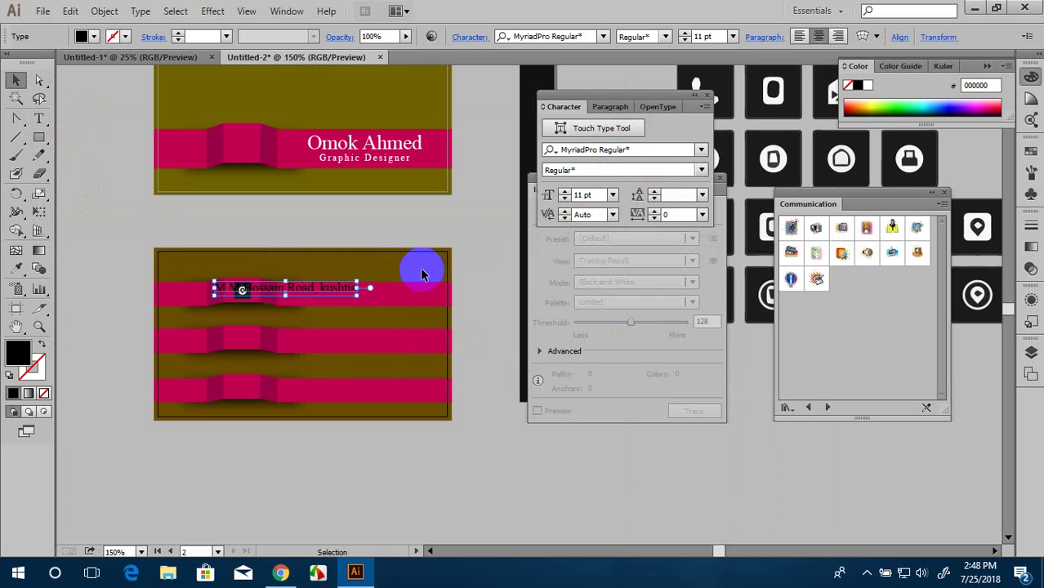
drag(326, 287, 386, 289)
scroll(364, 297, up, 1)
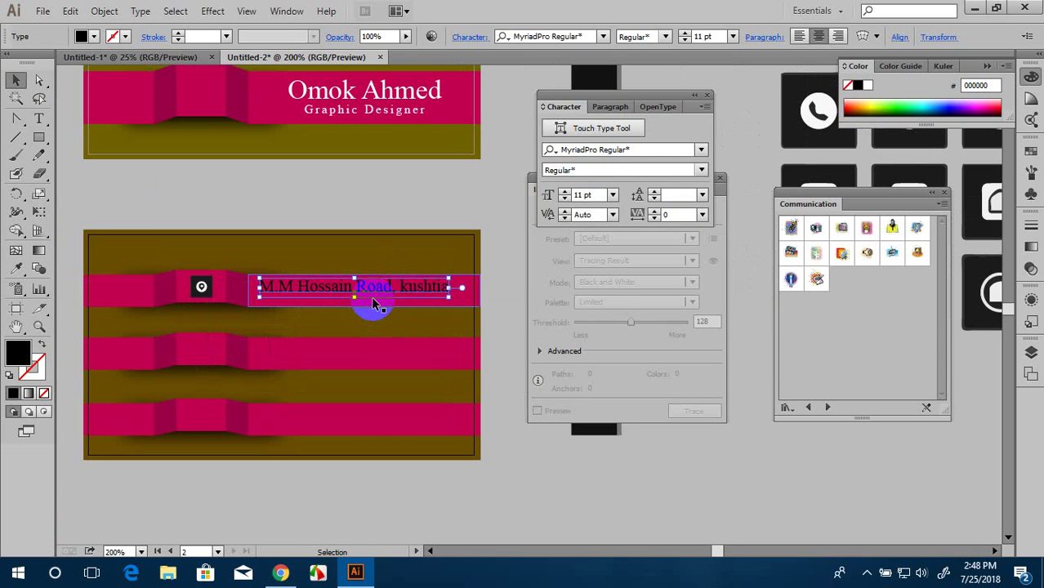
key(Down)
key(Right)
key(Down)
key(Right)
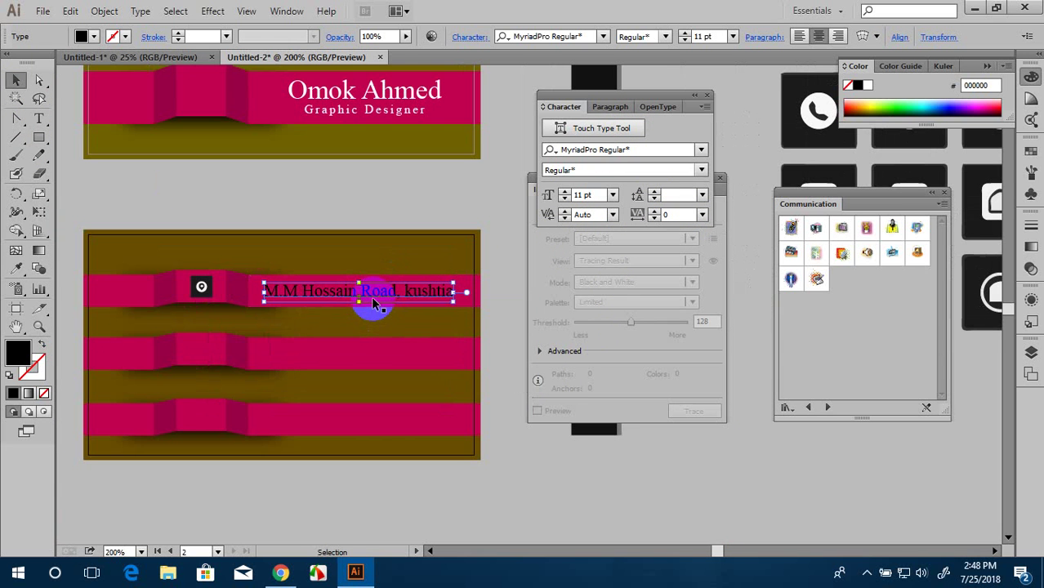
scroll(480, 437, down, 2)
- Adjust the pin icon's position on the top band
click(338, 456)
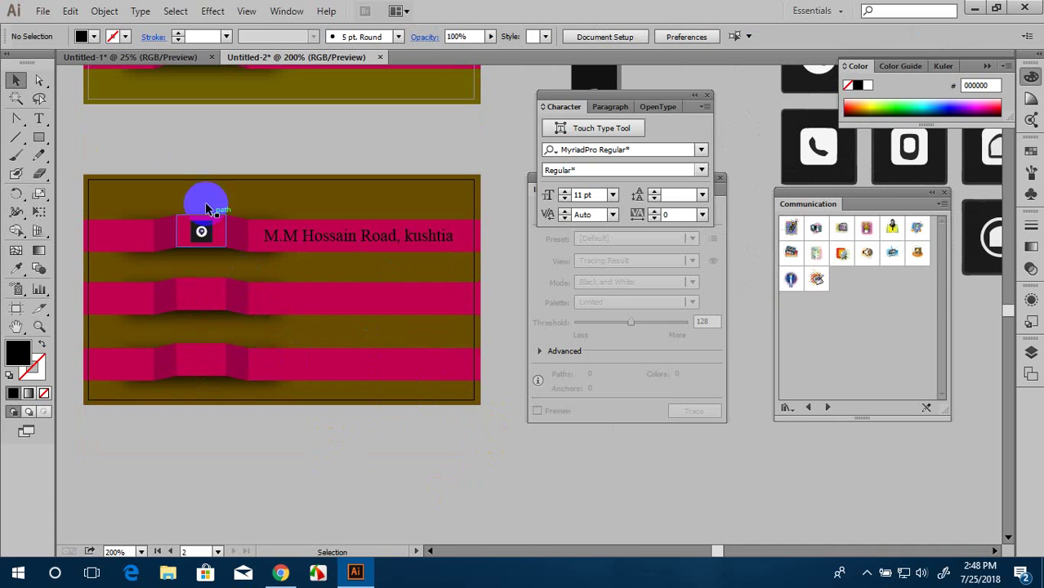
drag(205, 201, 204, 230)
drag(413, 451, 366, 432)
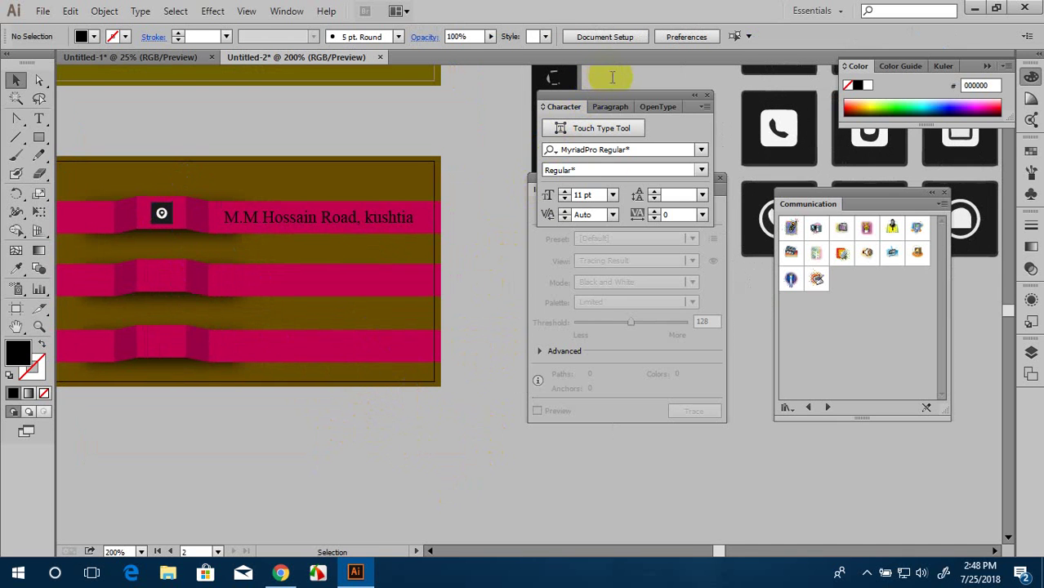
click(578, 248)
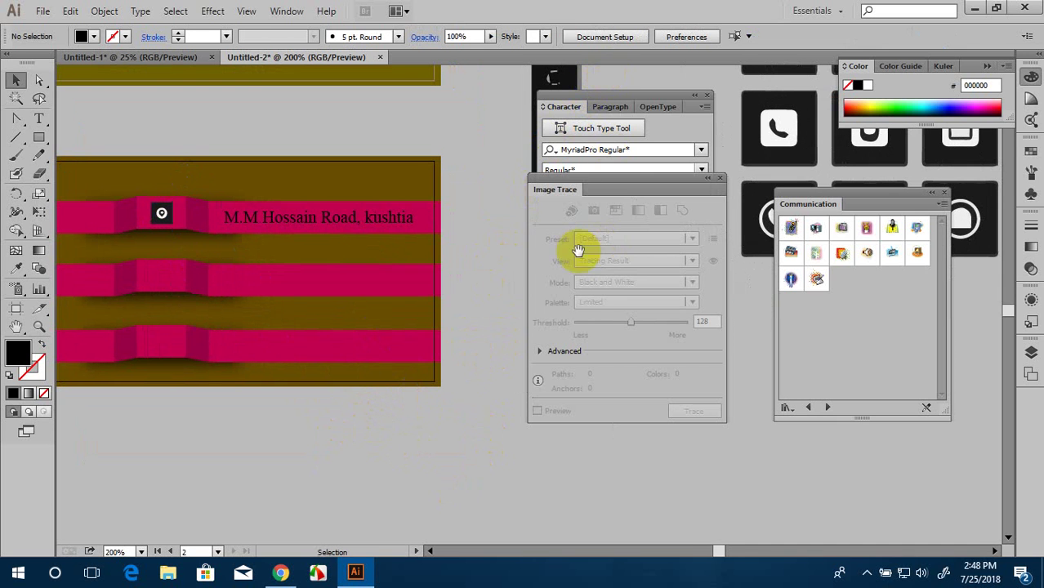
- Close Image Trace and move the round phone icon onto the back card
click(719, 178)
drag(636, 326, 517, 344)
drag(596, 389, 570, 431)
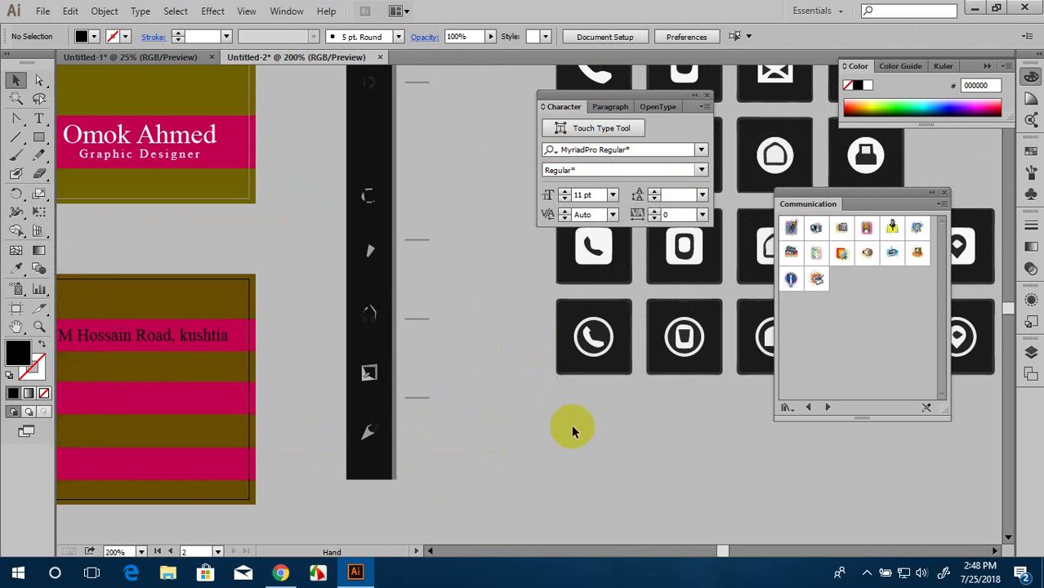
drag(531, 298, 635, 410)
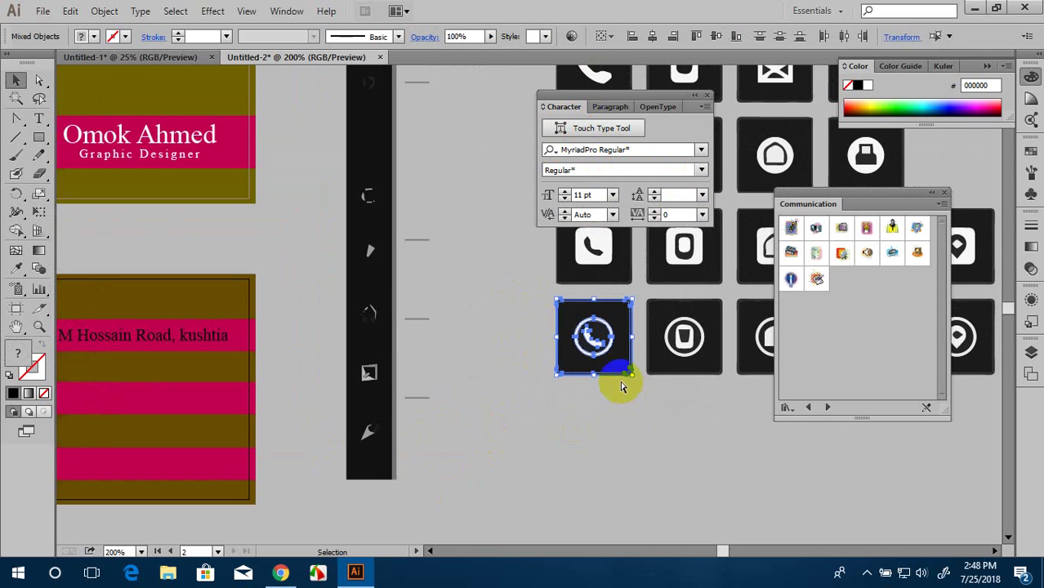
key(v)
scroll(567, 359, down, 3)
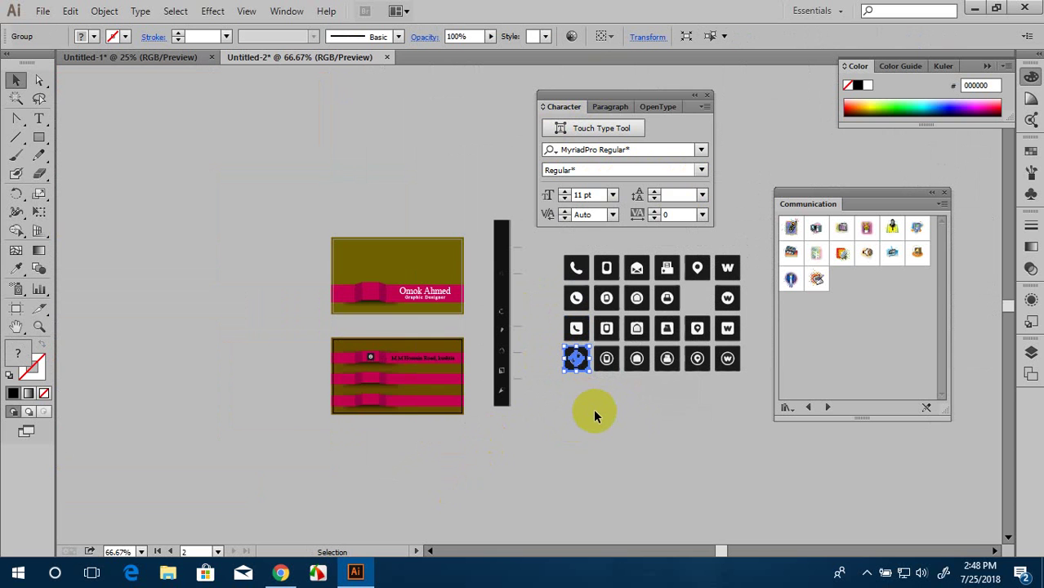
drag(574, 360, 381, 388)
- Shrink the phone icon to match the pin icon's size
scroll(381, 387, up, 4)
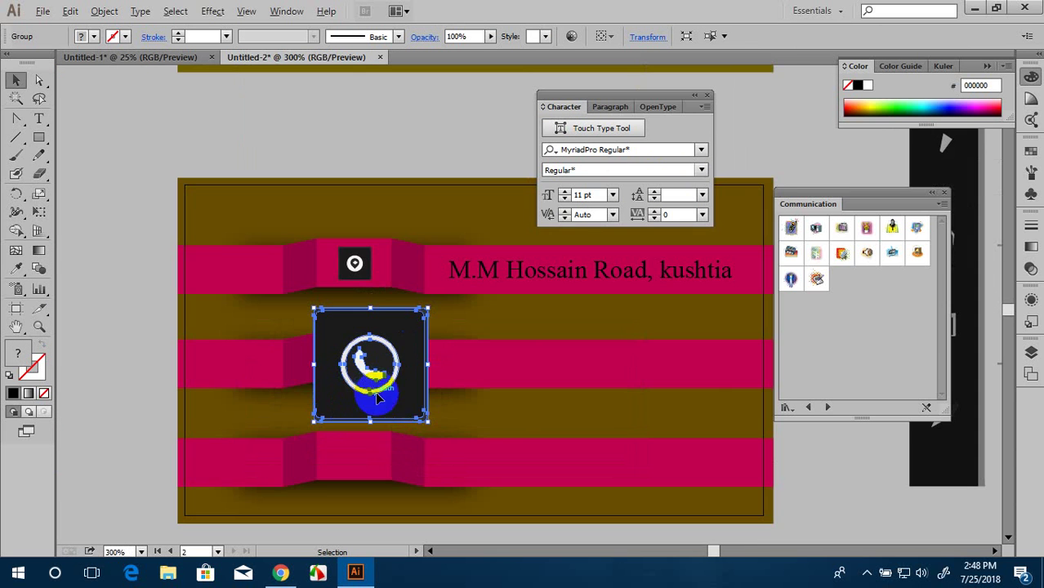
drag(426, 422, 388, 391)
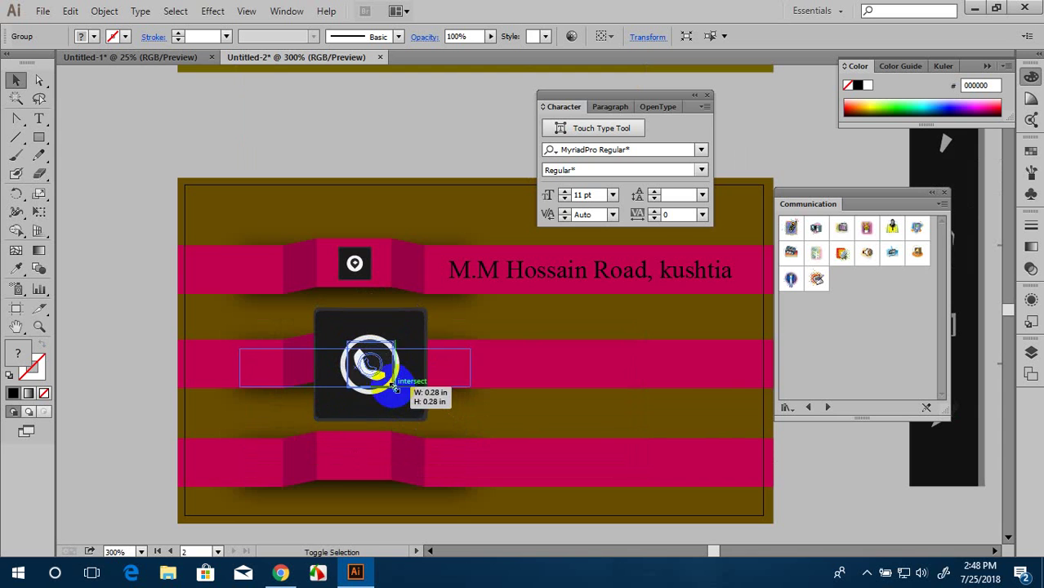
scroll(388, 390, up, 2)
scroll(390, 390, up, 1)
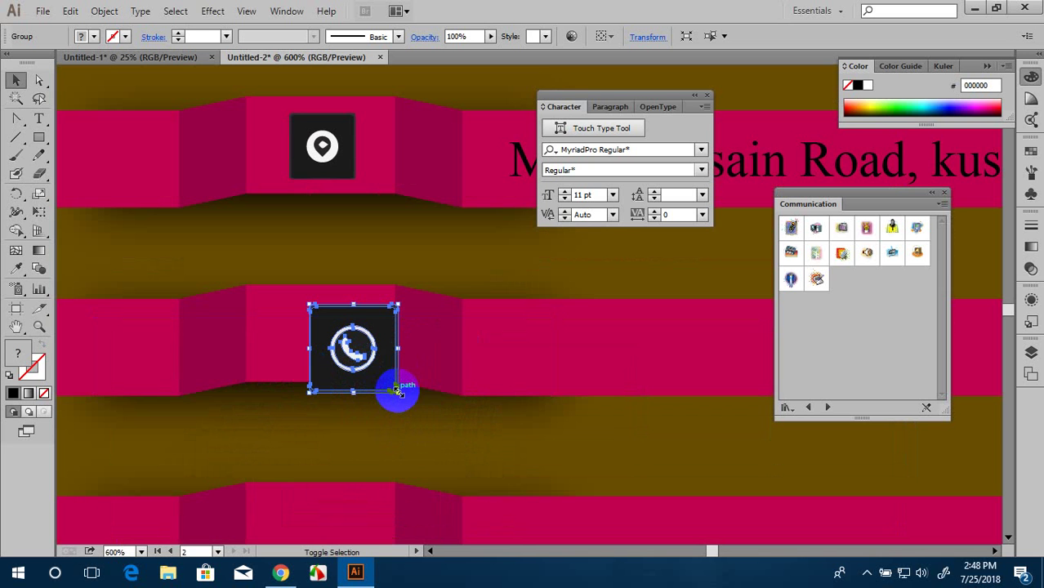
drag(397, 395, 337, 344)
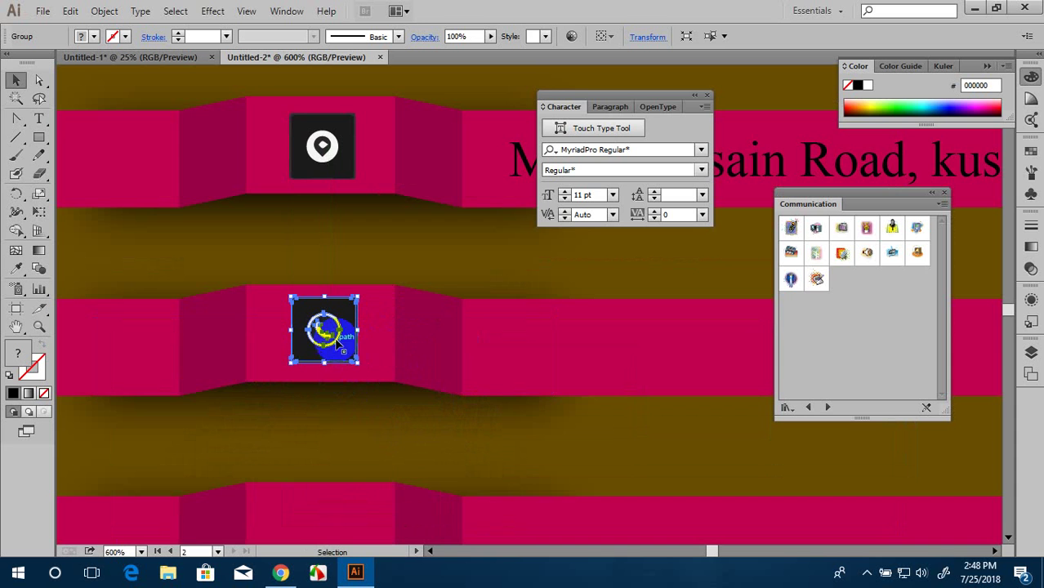
scroll(339, 339, down, 1)
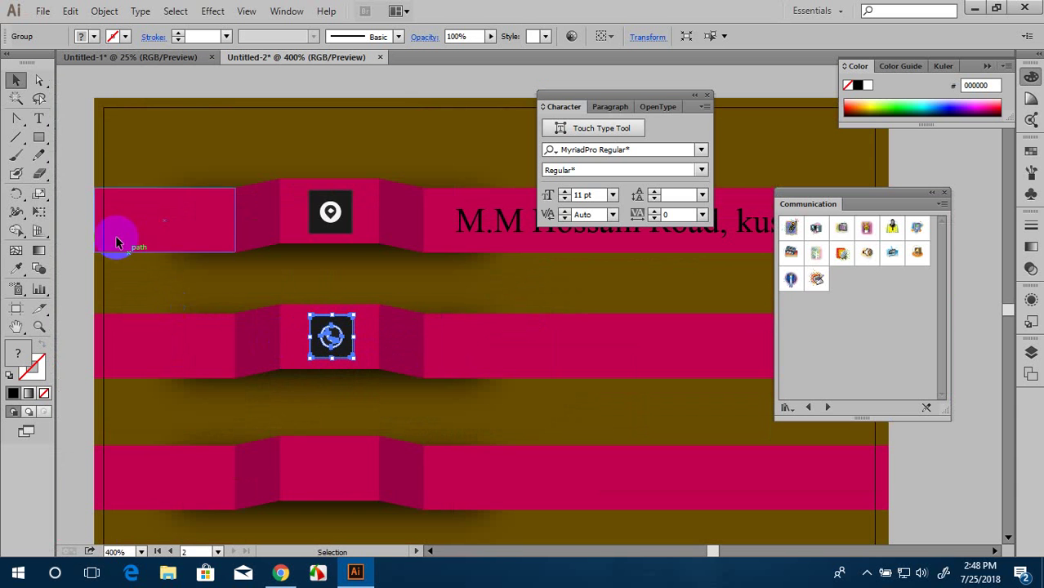
- Type the phone number on the middle band and align it under the address
click(76, 124)
click(39, 118)
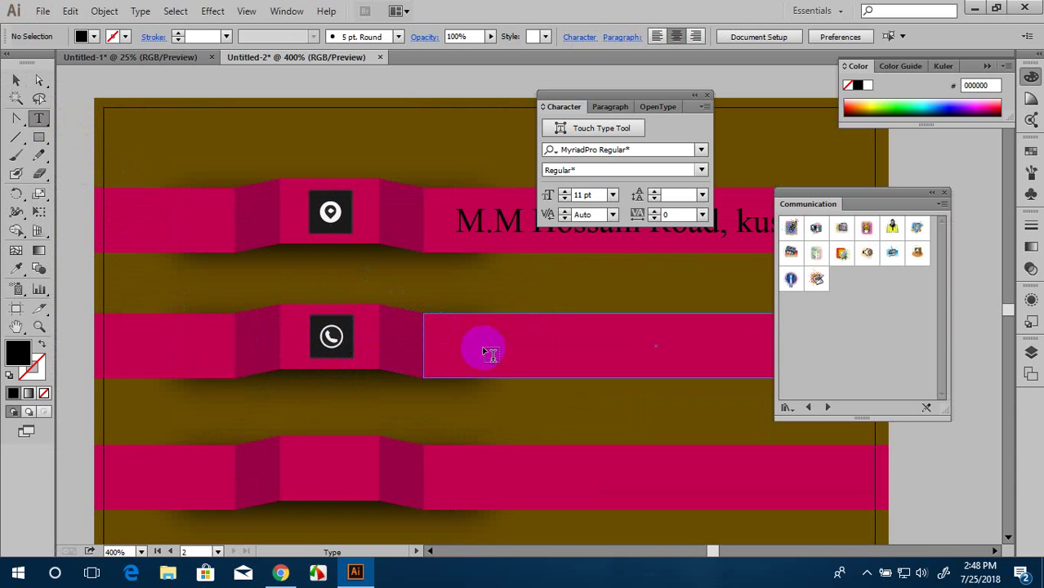
click(455, 340)
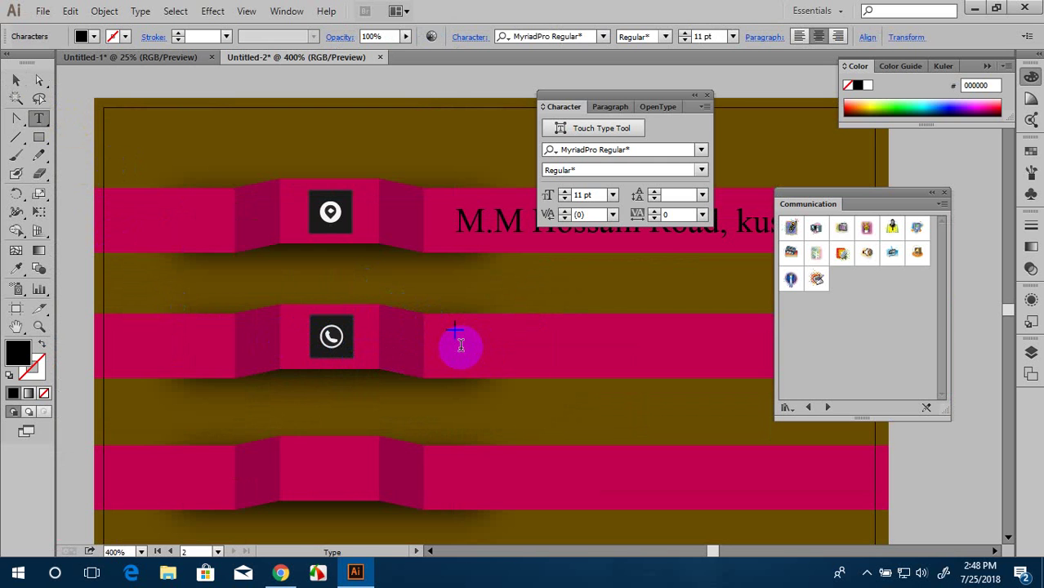
text(456)
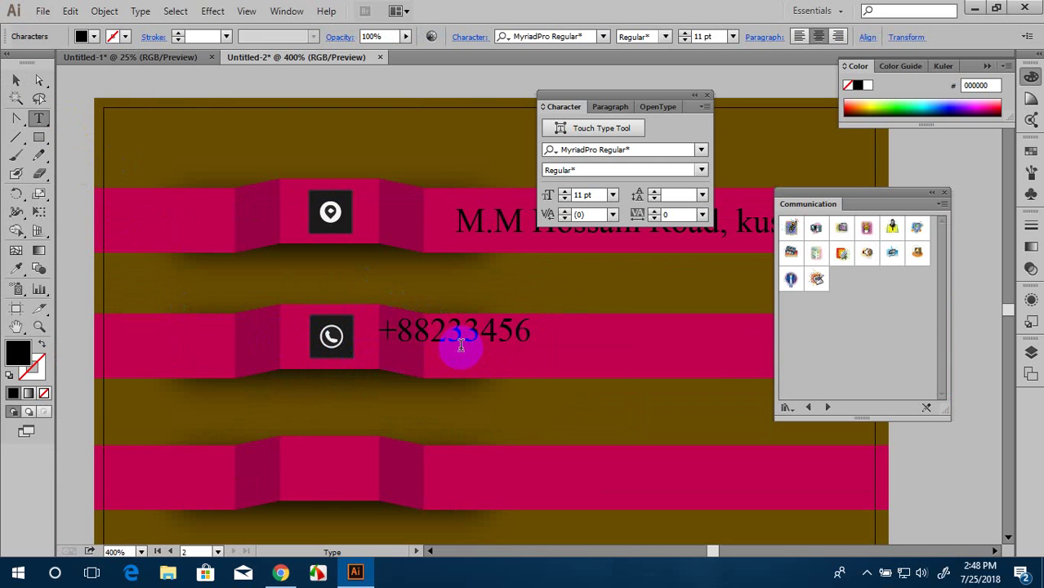
text(788)
click(16, 80)
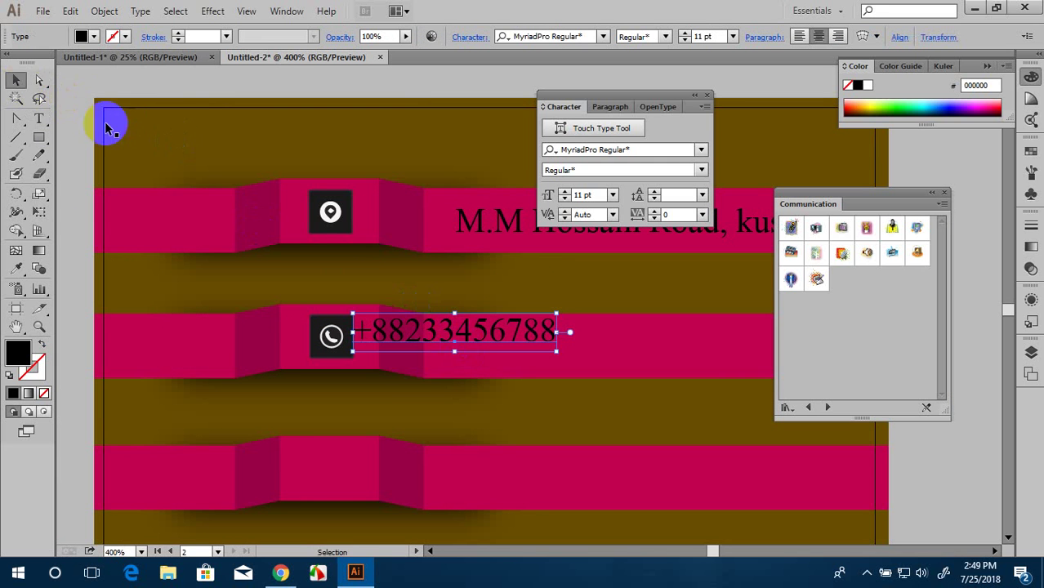
mouse_move(463, 331)
mouse_down()
mouse_move(569, 349)
mouse_move(564, 342)
mouse_up()
- Pan out to show both business cards and the icon set
key(ctrl+minus)
drag(523, 433, 495, 380)
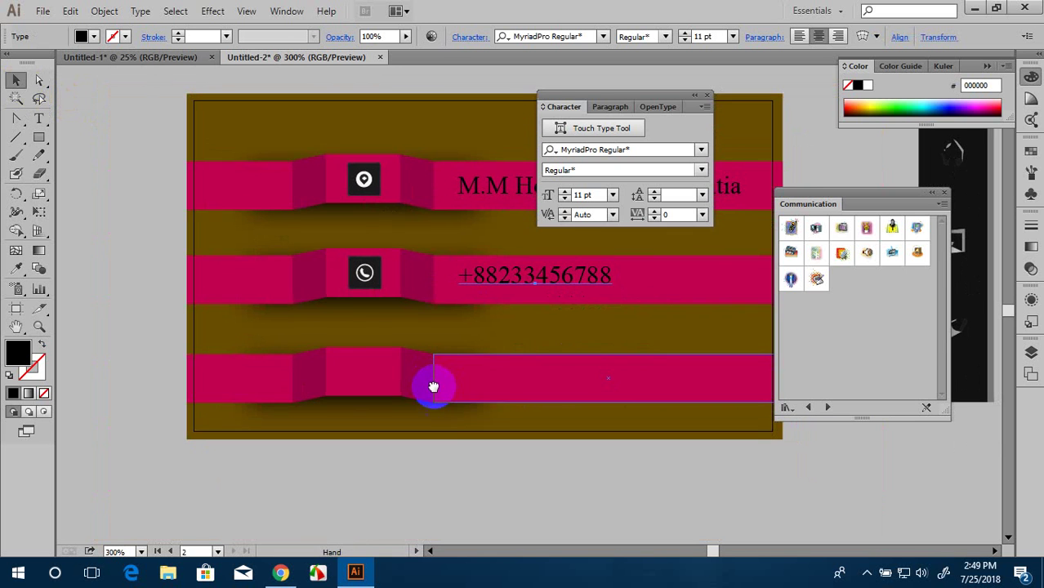
click(517, 457)
alt+scroll(677, 486, down, 2)
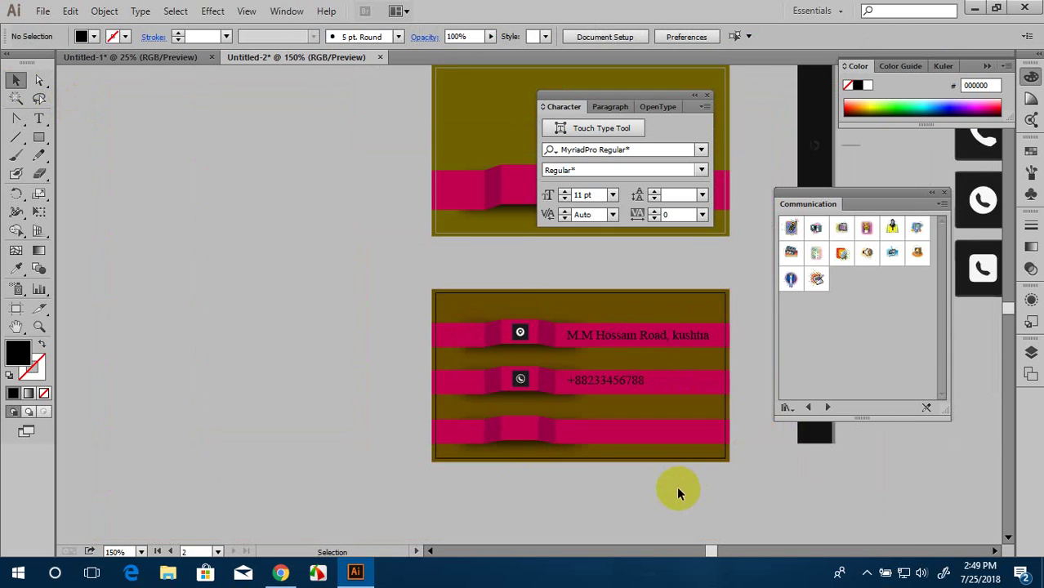
drag(677, 485, 309, 422)
scroll(600, 376, up, 3)
drag(600, 400, 426, 400)
- Select all parts of the envelope icon and group them
drag(608, 325, 539, 348)
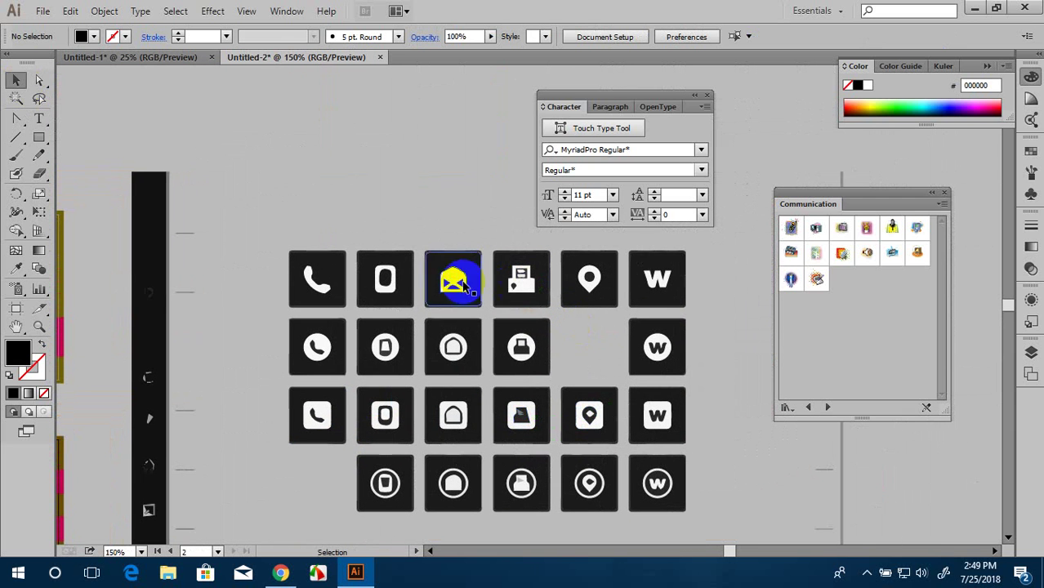
scroll(660, 282, down, 1)
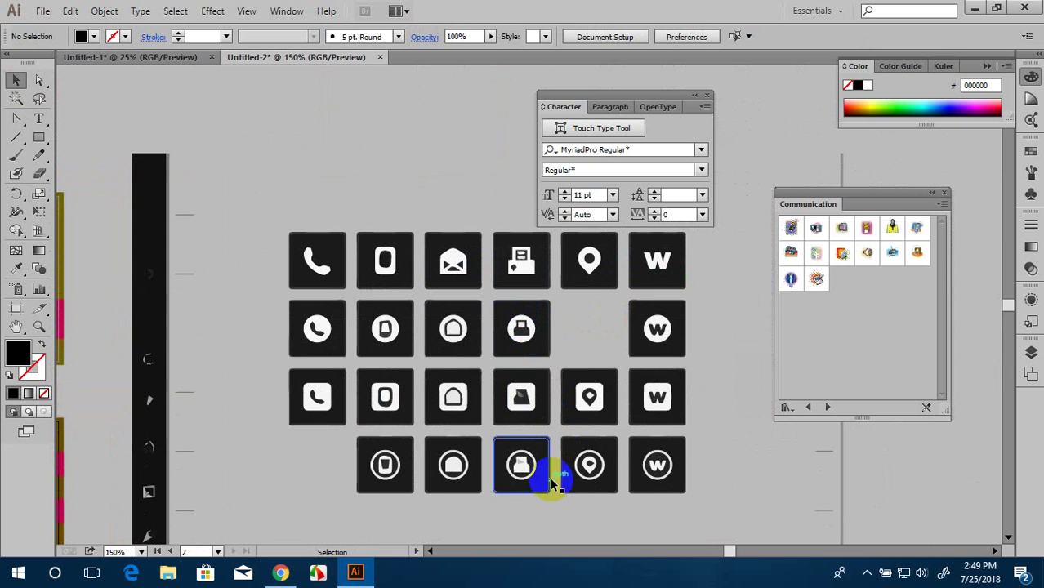
scroll(539, 482, up, 2)
drag(515, 447, 450, 296)
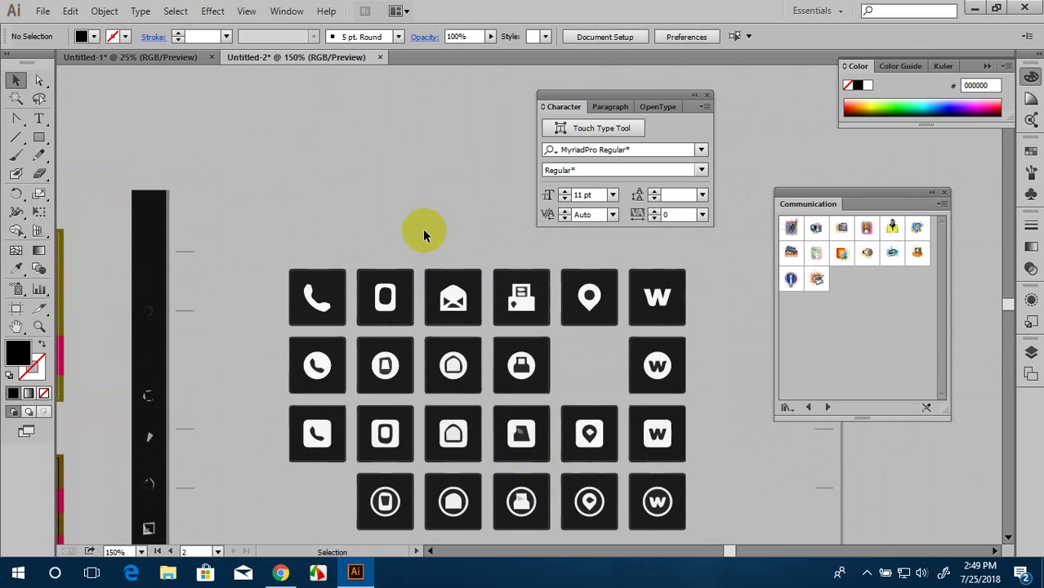
drag(422, 230, 482, 323)
right_click(451, 296)
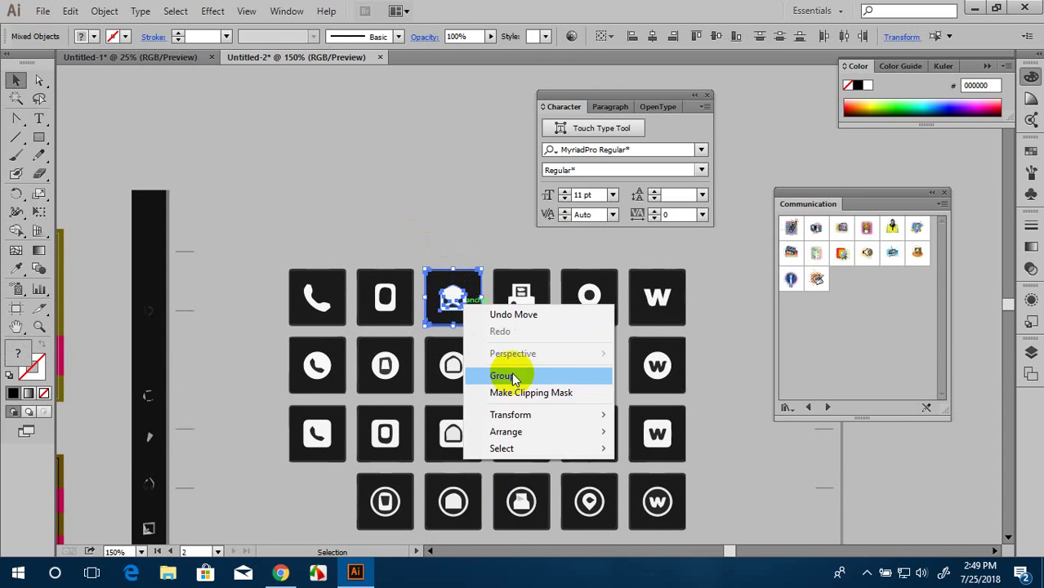
click(517, 368)
- Move the envelope icon group onto the back card's bottom pink band
scroll(507, 371, down, 4)
drag(443, 221, 278, 470)
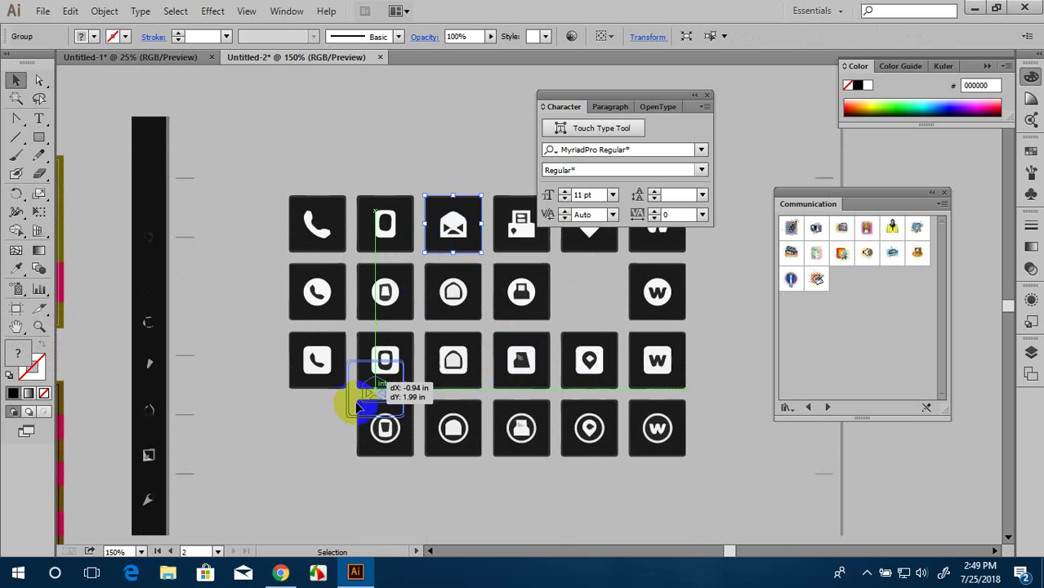
drag(362, 470, 516, 255)
drag(444, 250, 196, 366)
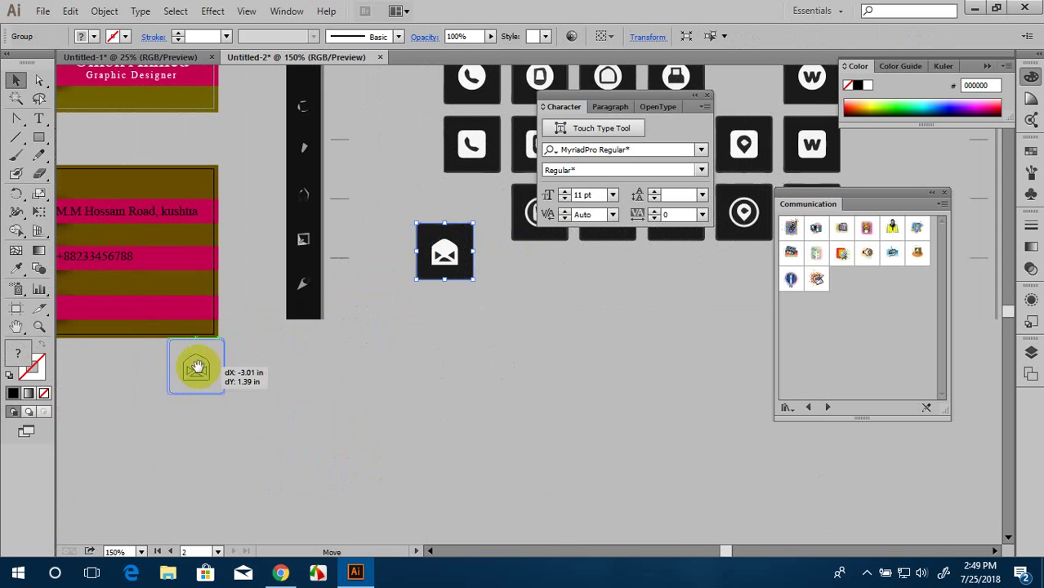
drag(392, 392, 699, 401)
drag(492, 388, 316, 316)
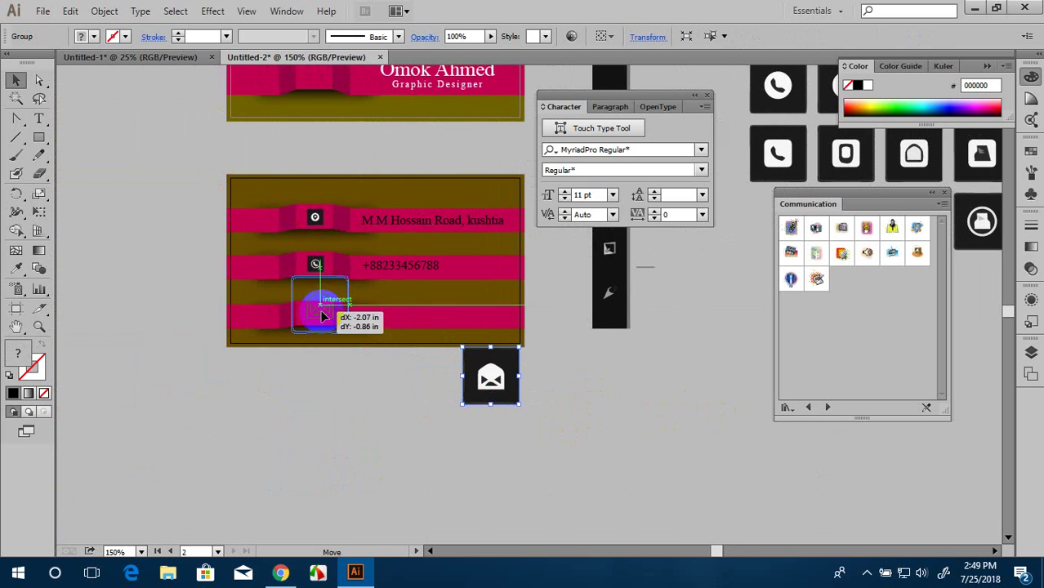
- Shrink the envelope icon and position it on the bottom band
scroll(319, 303, up, 3)
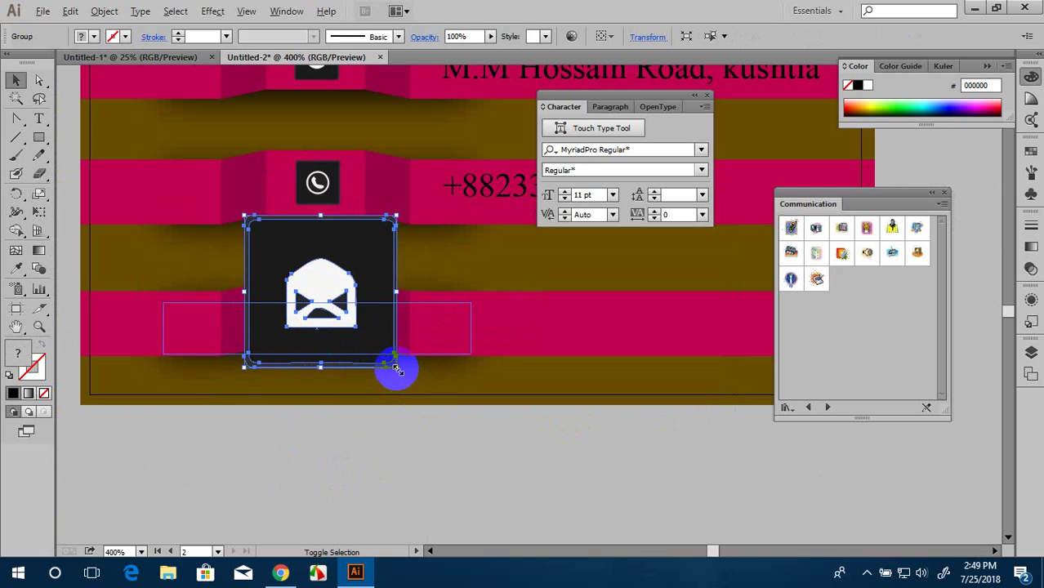
drag(396, 370, 347, 326)
drag(320, 294, 318, 317)
click(343, 431)
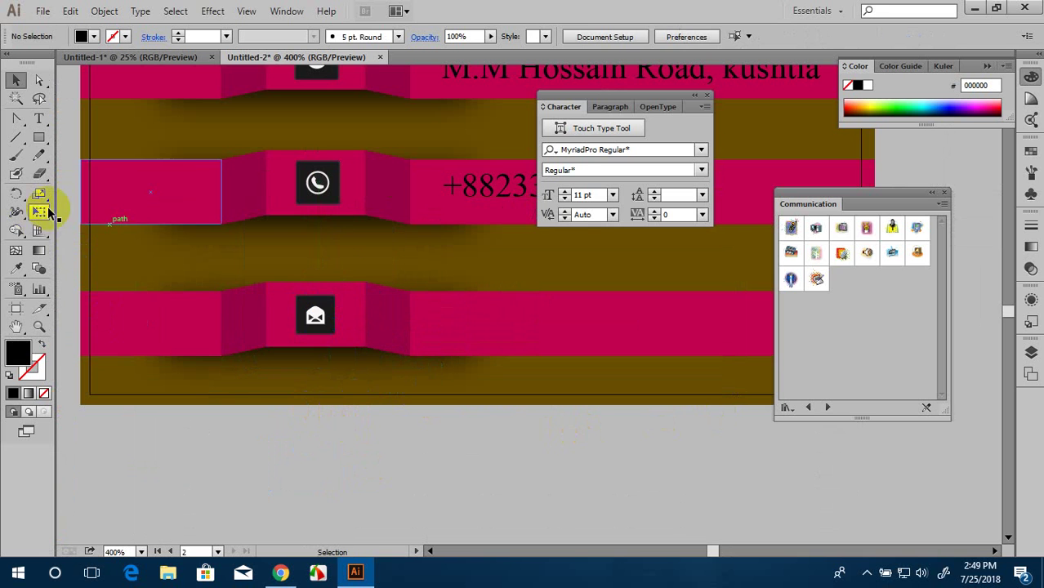
click(329, 330)
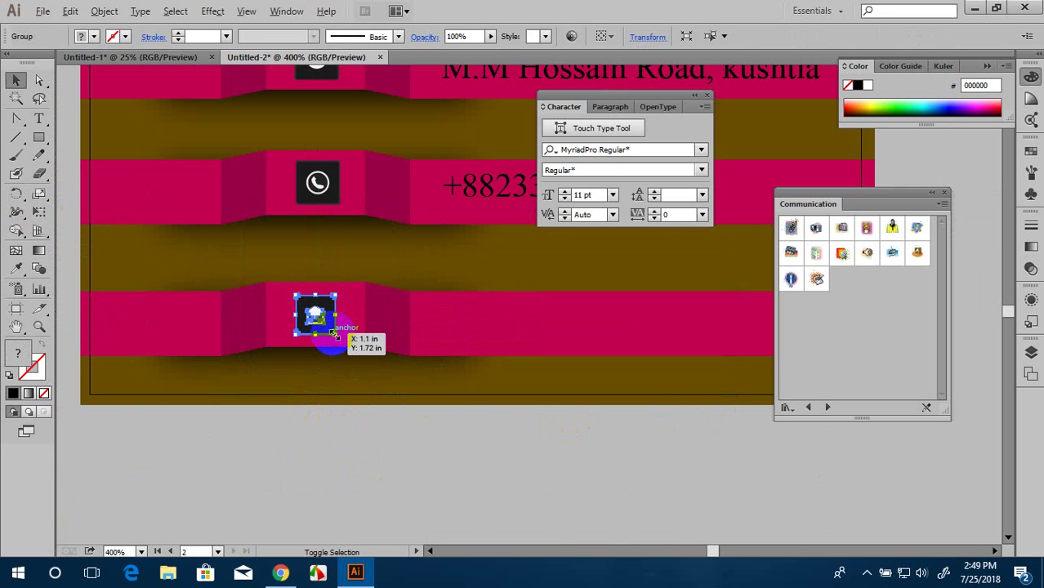
click(326, 432)
- Type the Gmail address beside the envelope icon and shift it right to line up
click(38, 118)
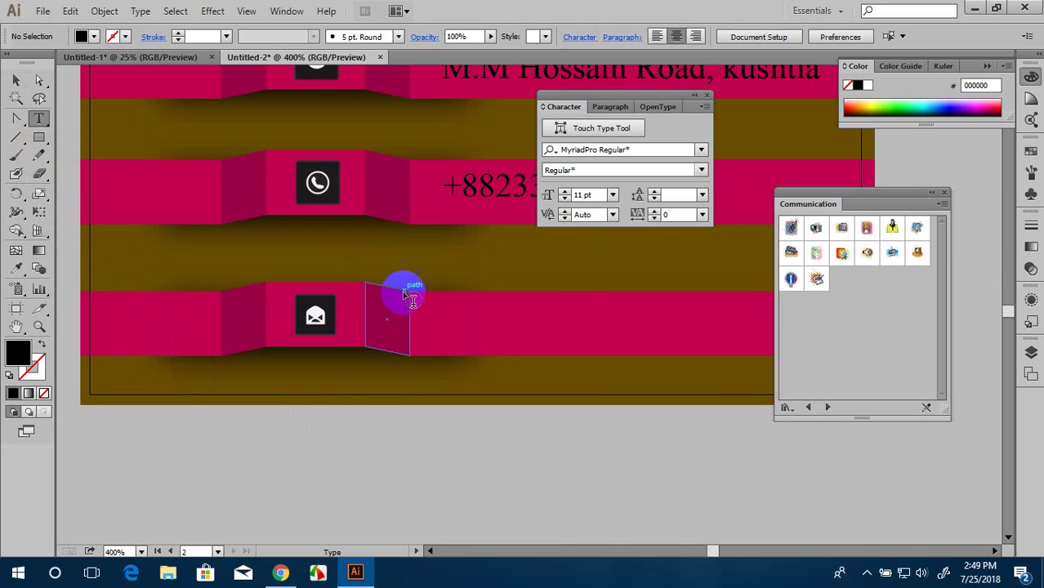
click(474, 344)
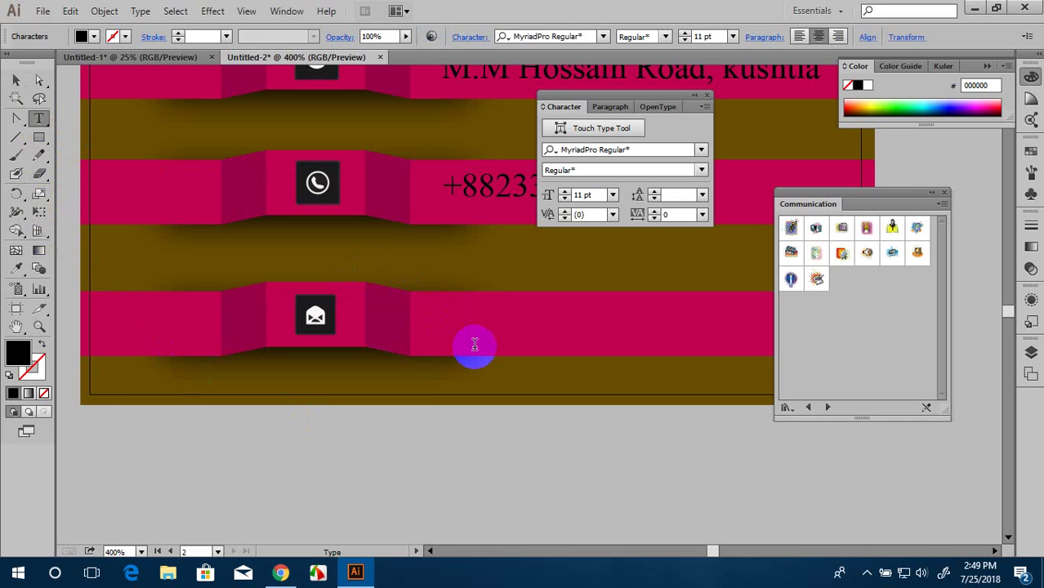
text(@)
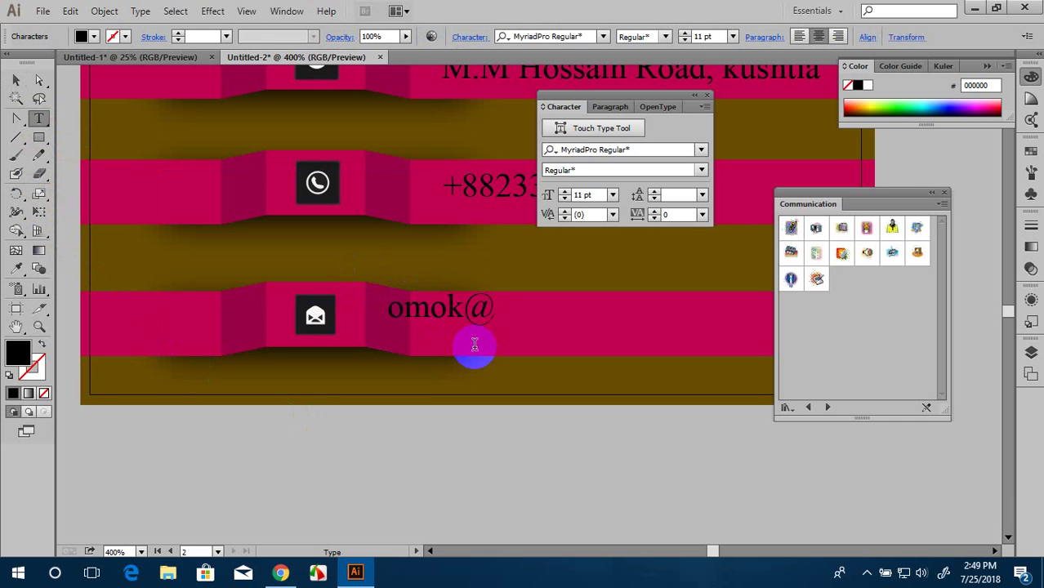
text(gmail.)
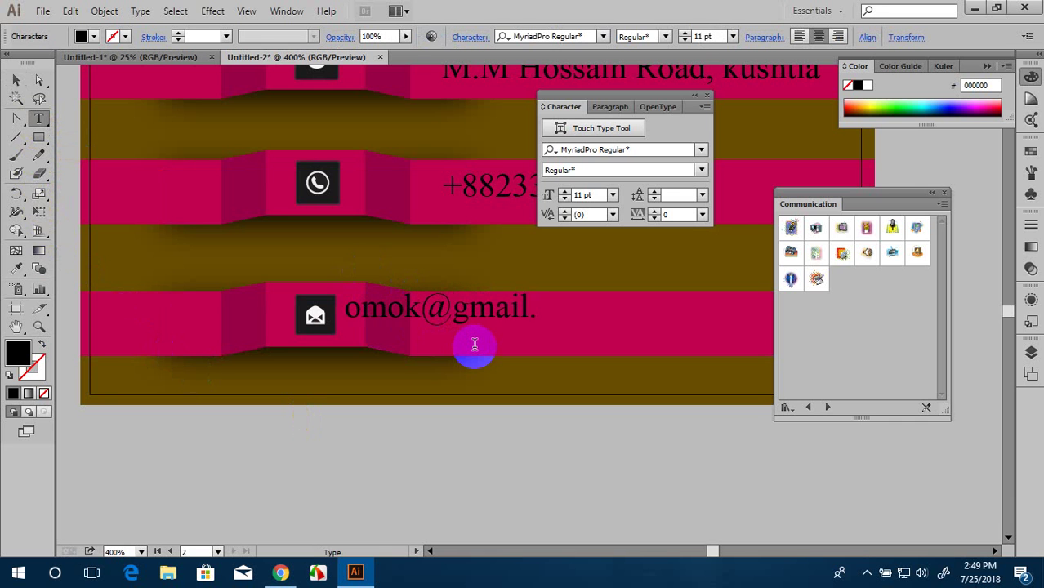
text(com)
click(16, 80)
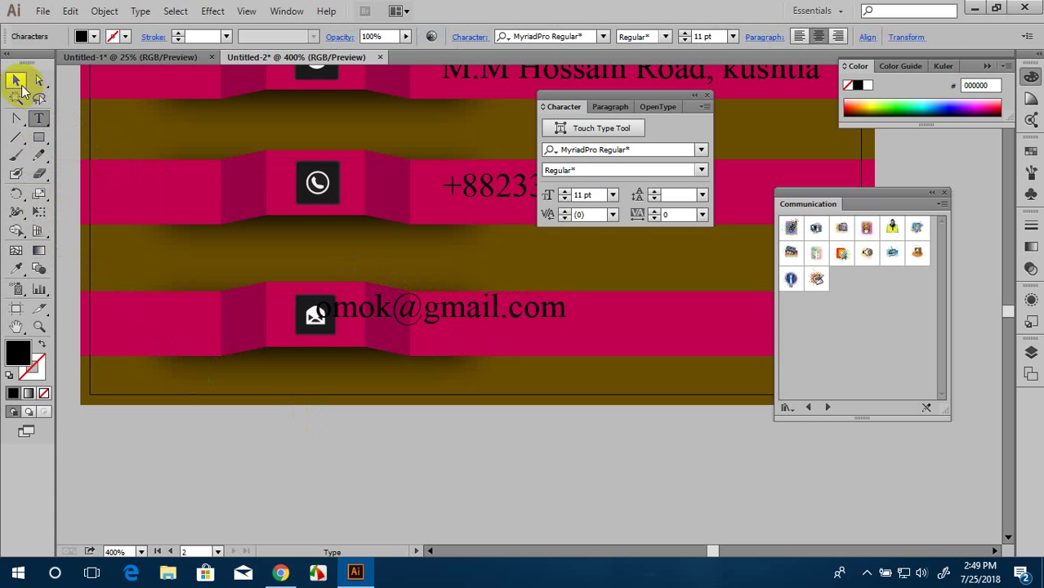
drag(471, 314, 604, 327)
click(571, 454)
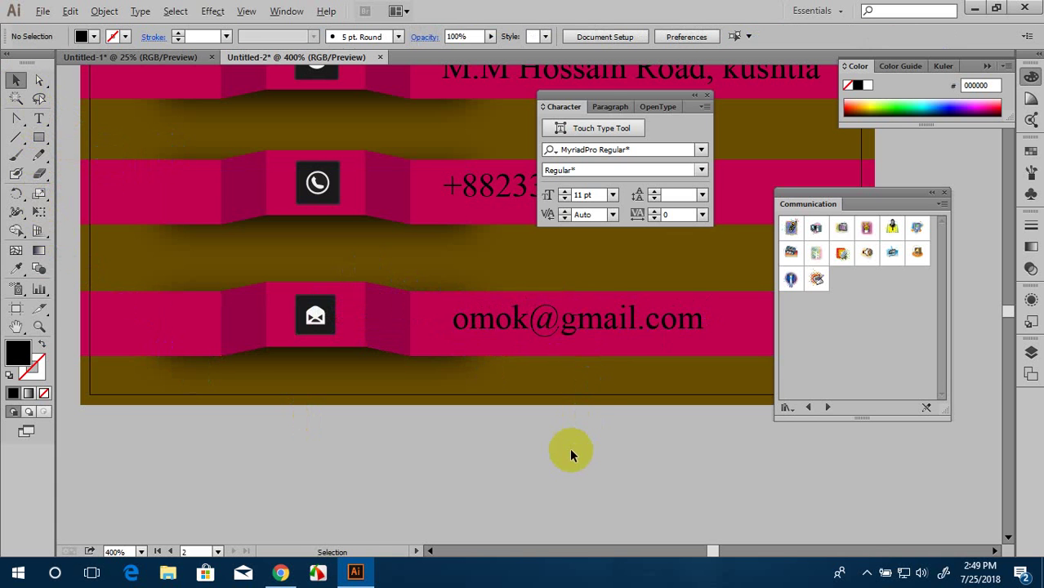
key(ctrl+minus)
key(ctrl+minus)
- Delete the leftover traced icon grid and black bar, leaving only the front and back cards in view
drag(570, 454, 459, 482)
key(ctrl+minus)
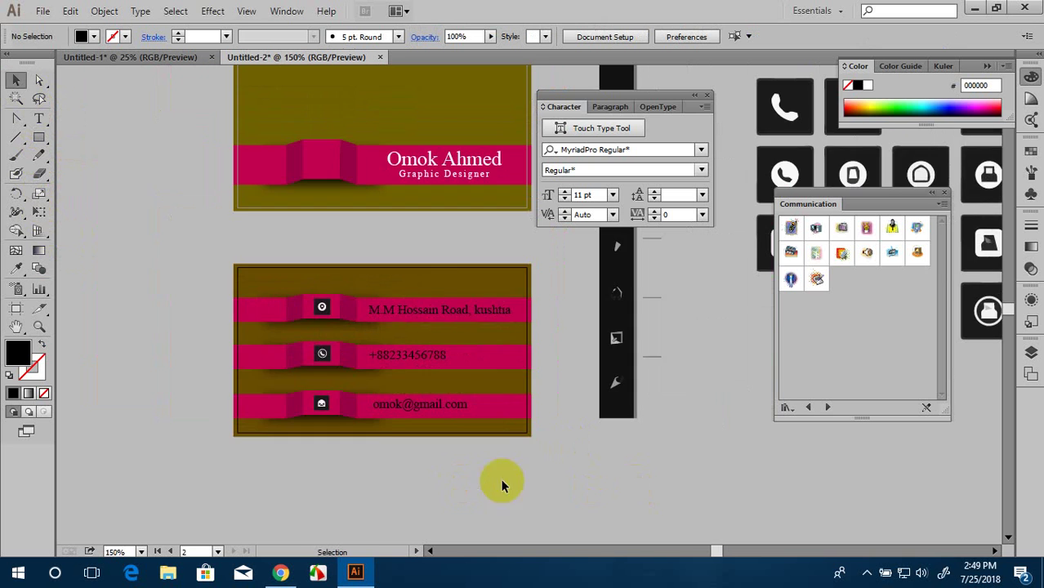
key(ctrl+minus)
drag(555, 453, 497, 471)
key(ctrl+minus)
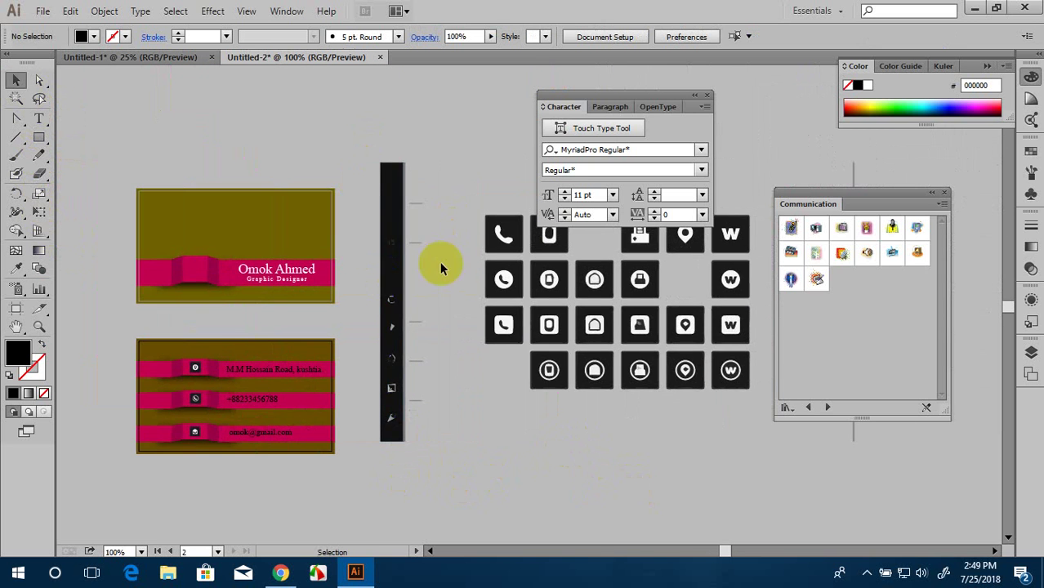
drag(298, 157, 562, 358)
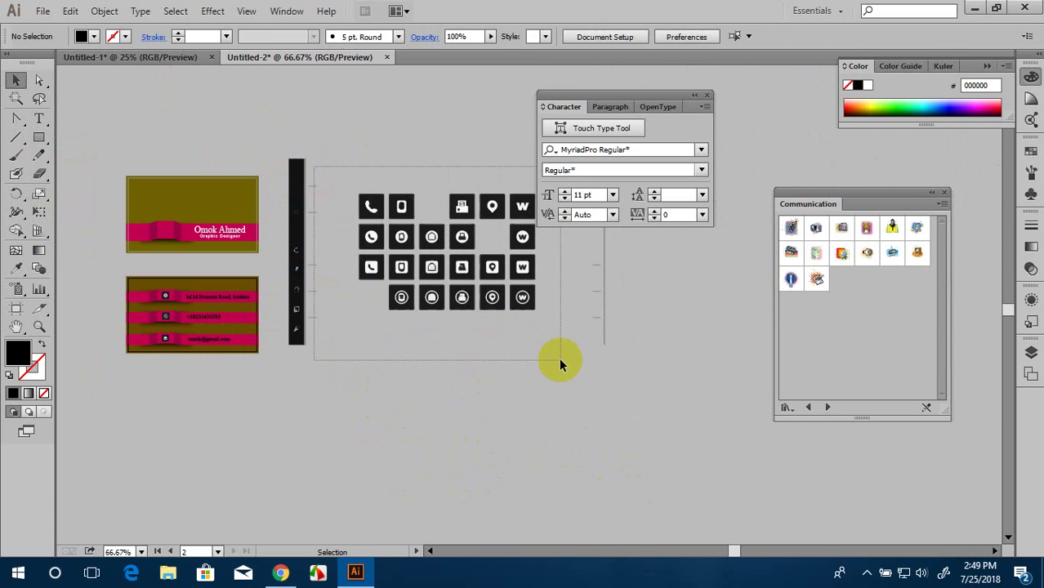
drag(280, 153, 682, 450)
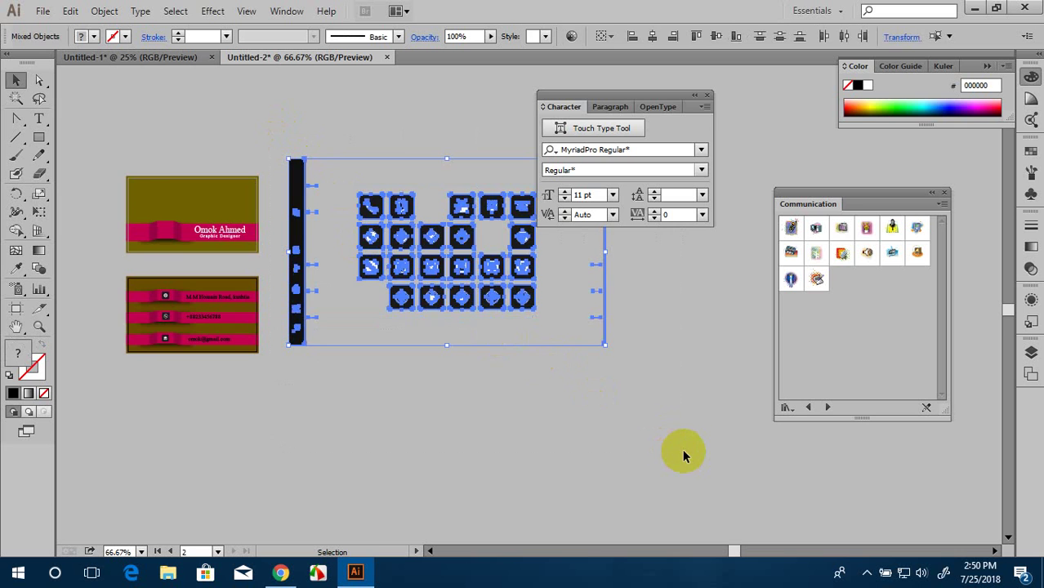
key(Delete)
drag(573, 431, 650, 396)
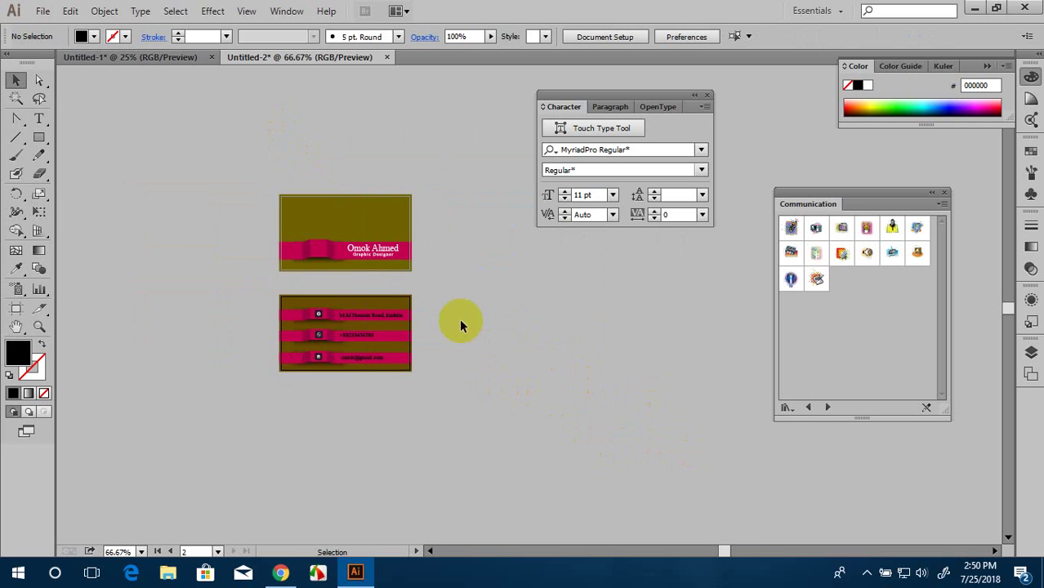
key(ctrl+plus)
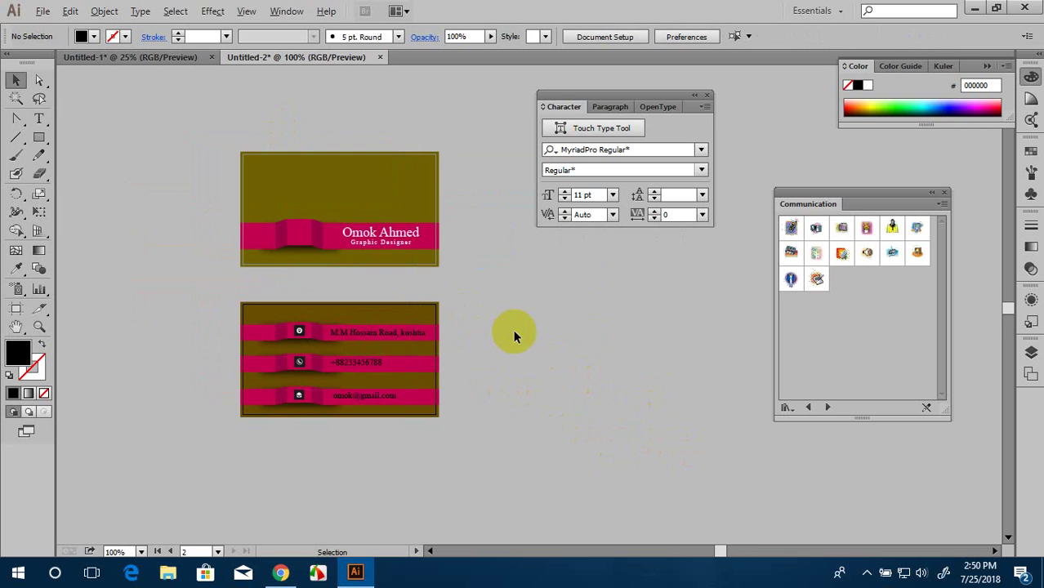
key(ctrl+plus)
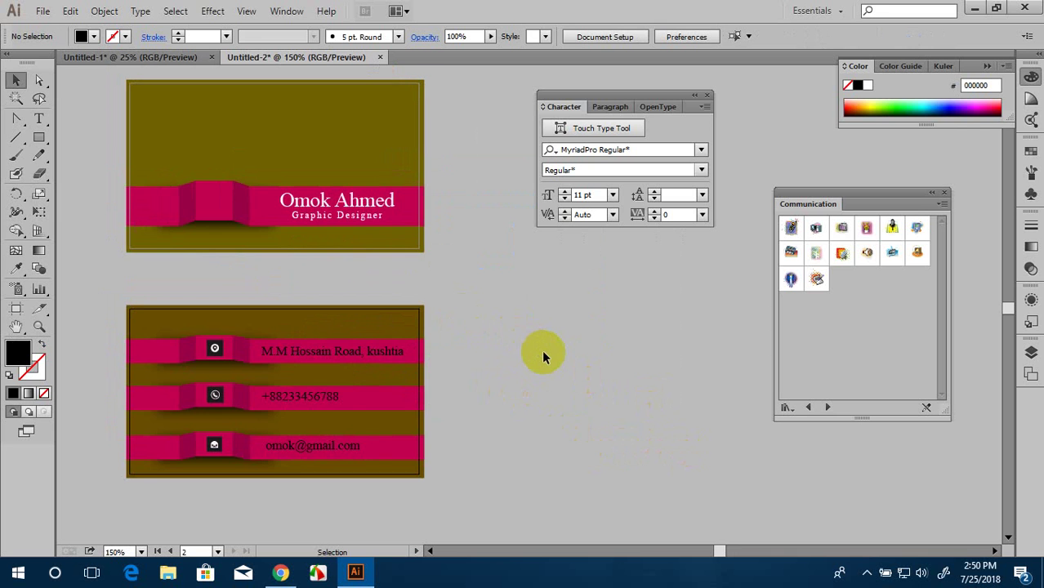
scroll(400, 263, up, 2)
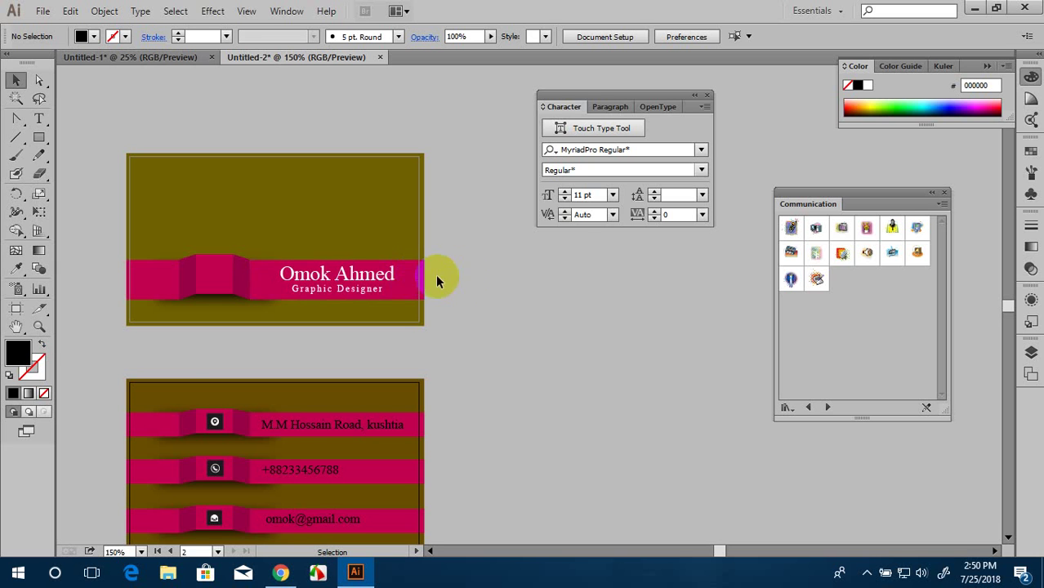
scroll(457, 274, down, 1)
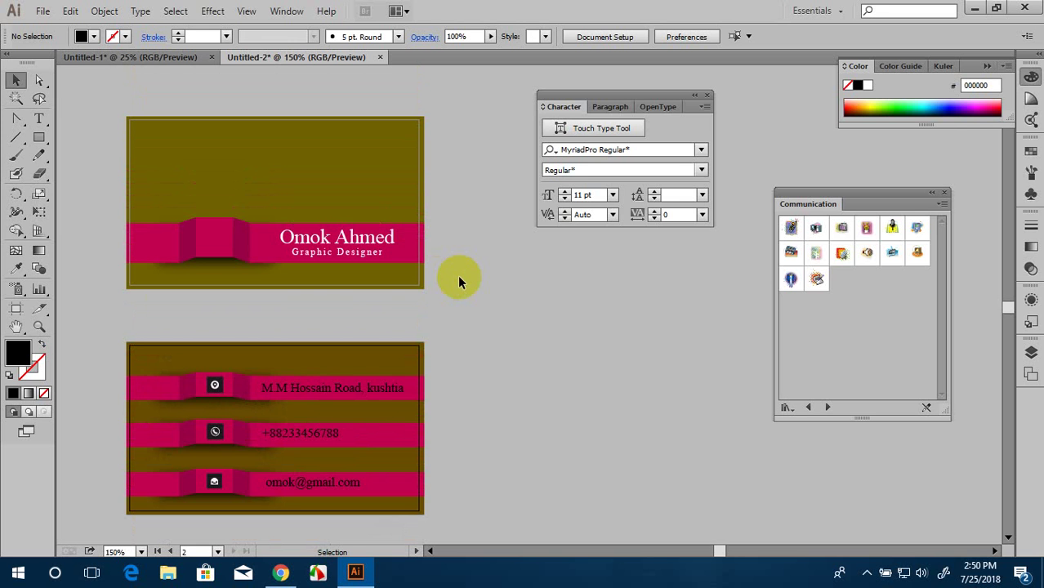
scroll(457, 279, up, 2)
drag(257, 268, 253, 292)
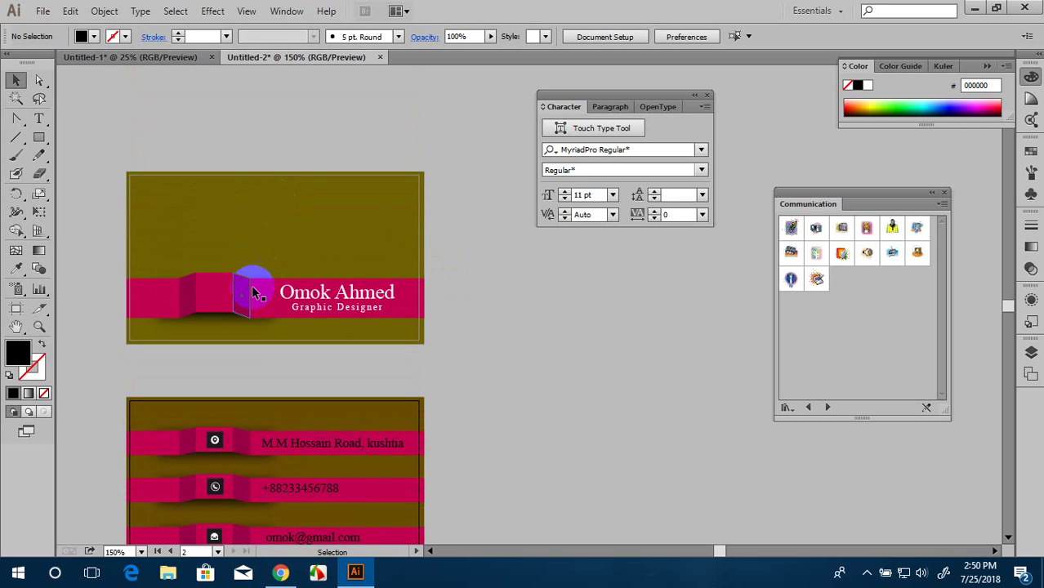
- Run a Google Images search for 'qr code' in Chrome
click(280, 571)
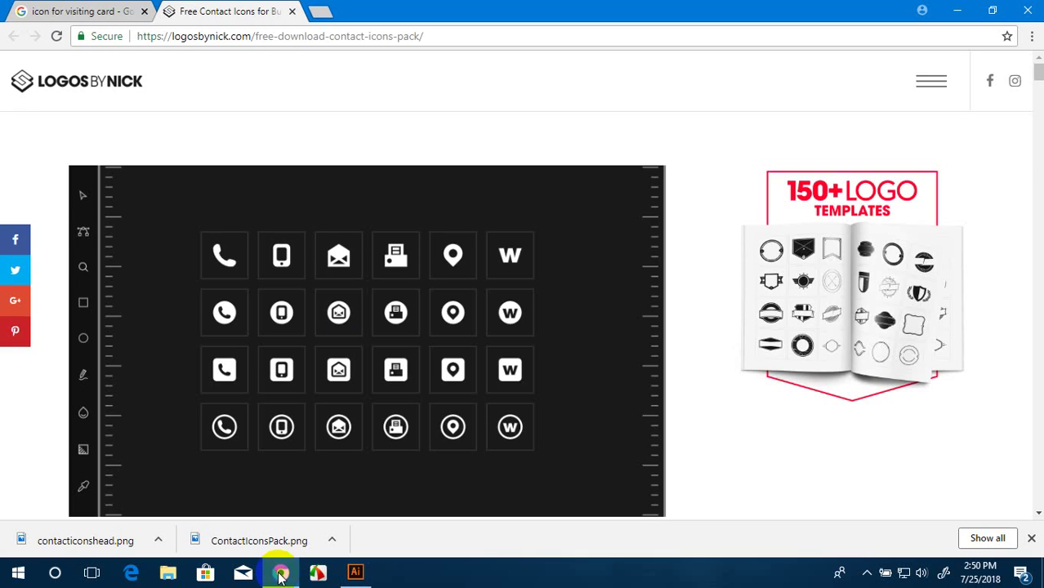
click(127, 10)
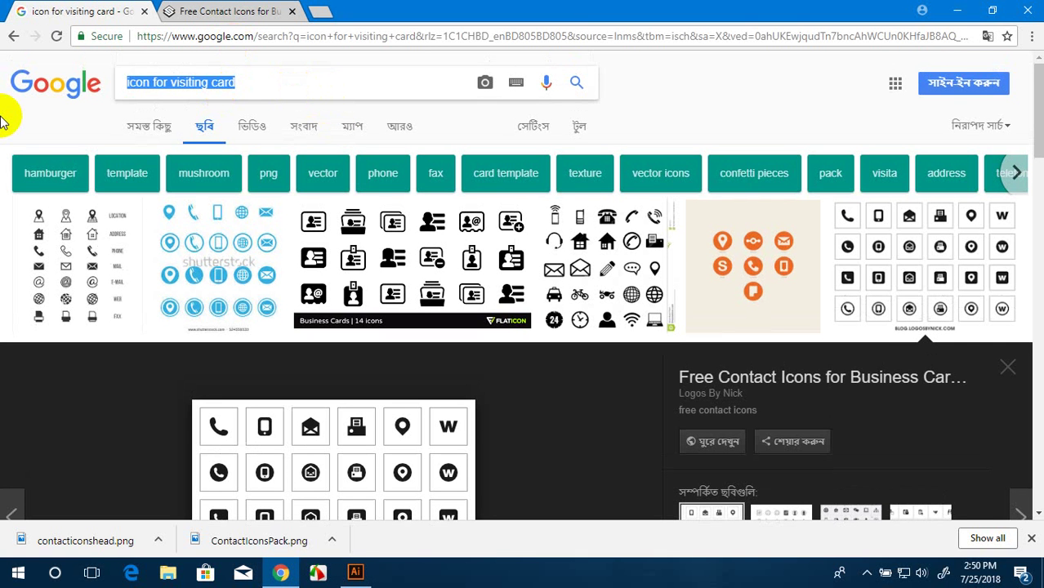
text(q)
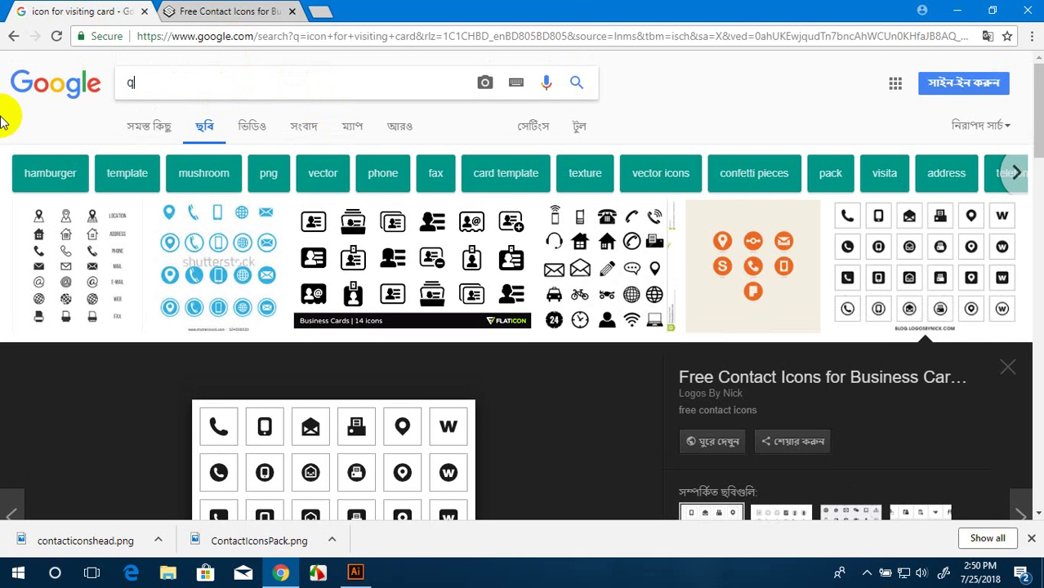
text(r co)
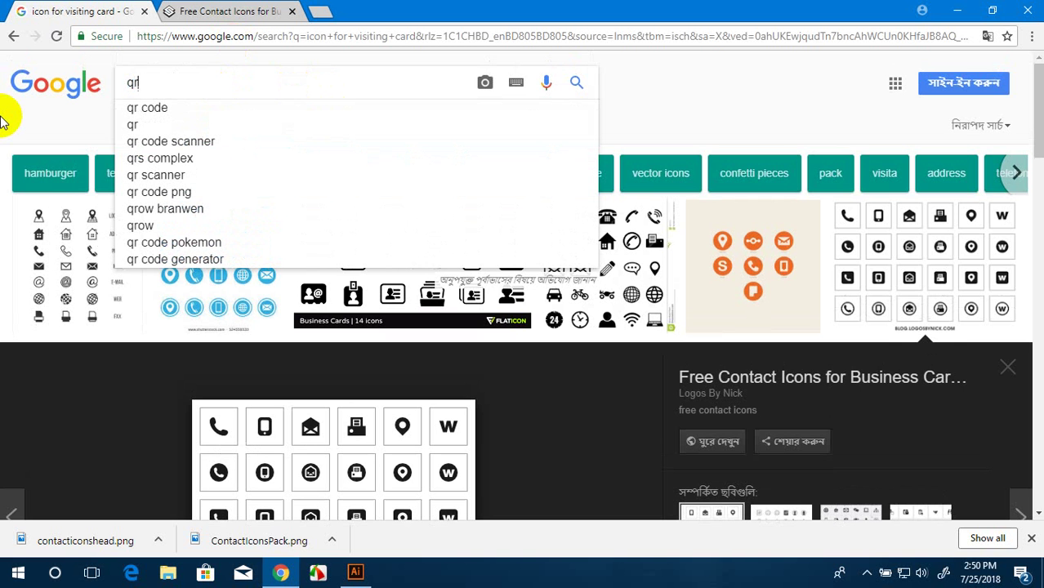
text(de)
key(Return)
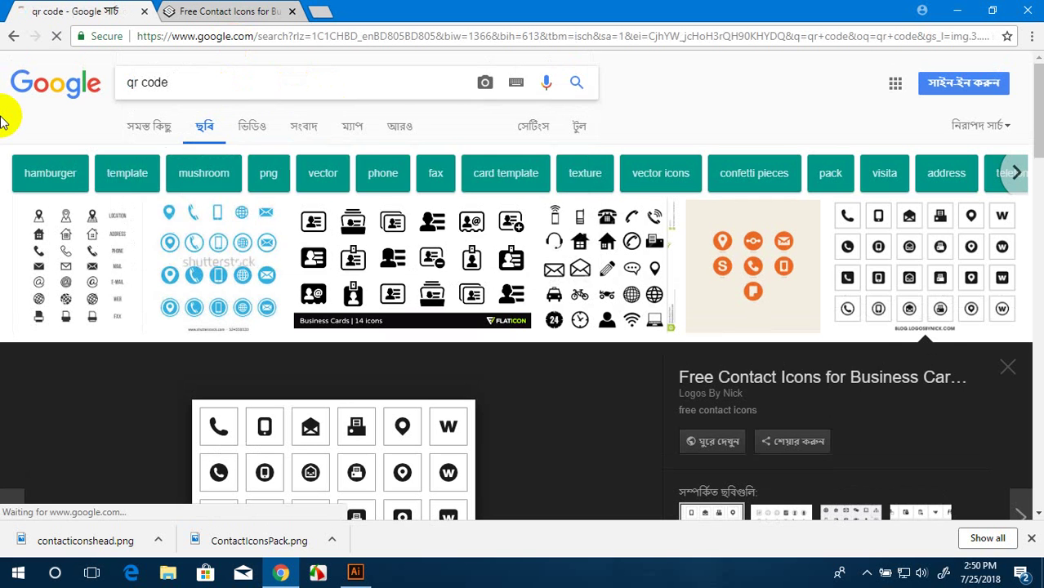
scroll(403, 316, down, 1)
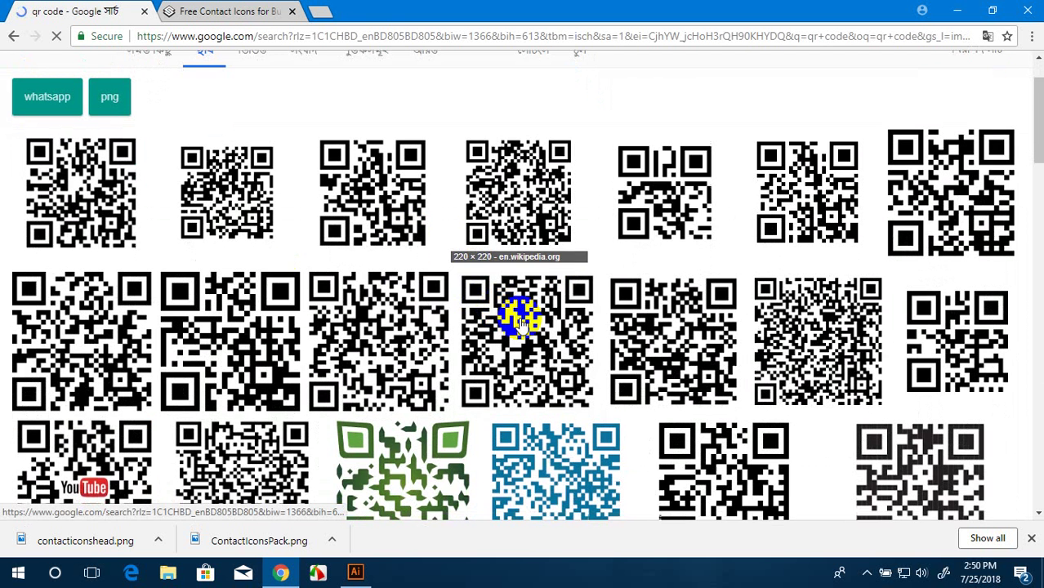
- Save a high-resolution QR code result to the Desktop as sample
click(98, 196)
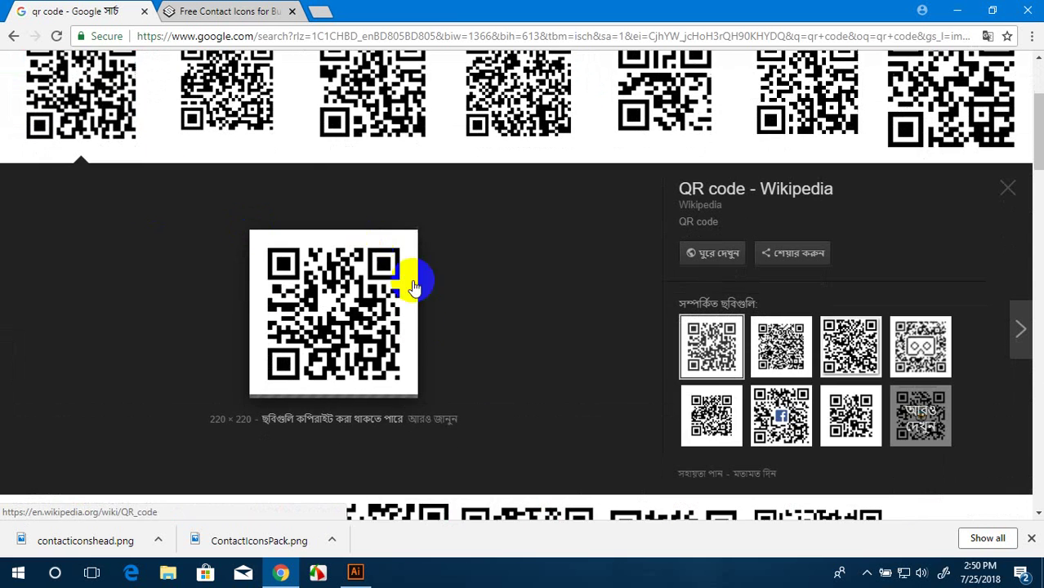
click(384, 147)
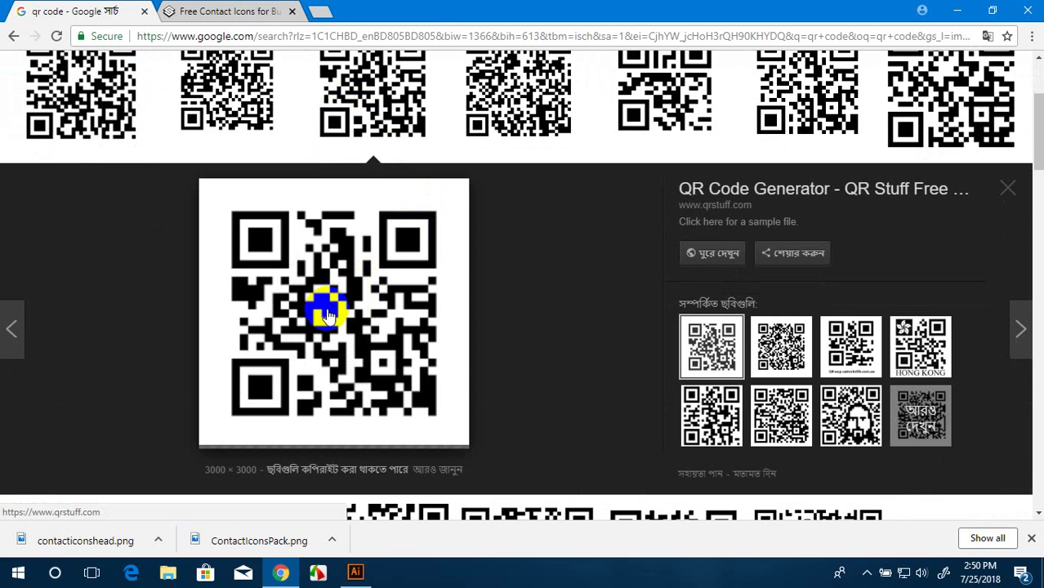
scroll(346, 315, down, 1)
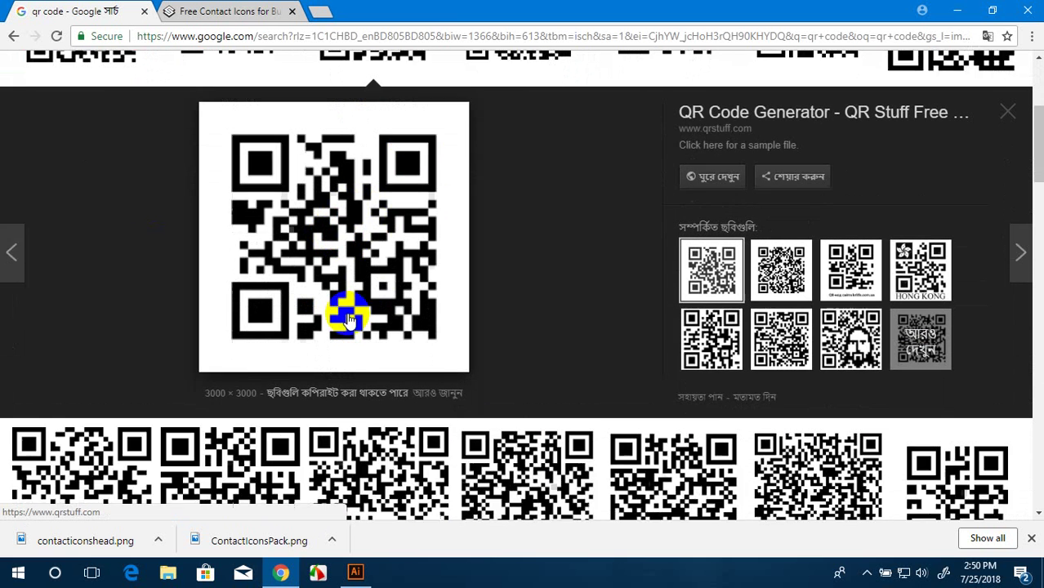
scroll(346, 314, up, 1)
right_click(347, 315)
click(400, 452)
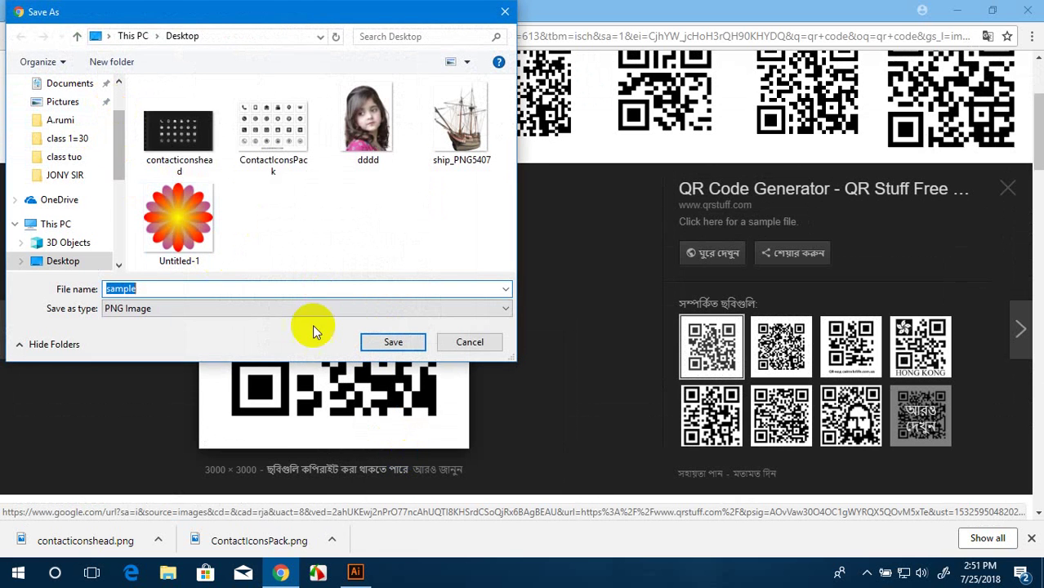
click(390, 347)
- Back in Illustrator, place the sample QR image from the Desktop
click(354, 574)
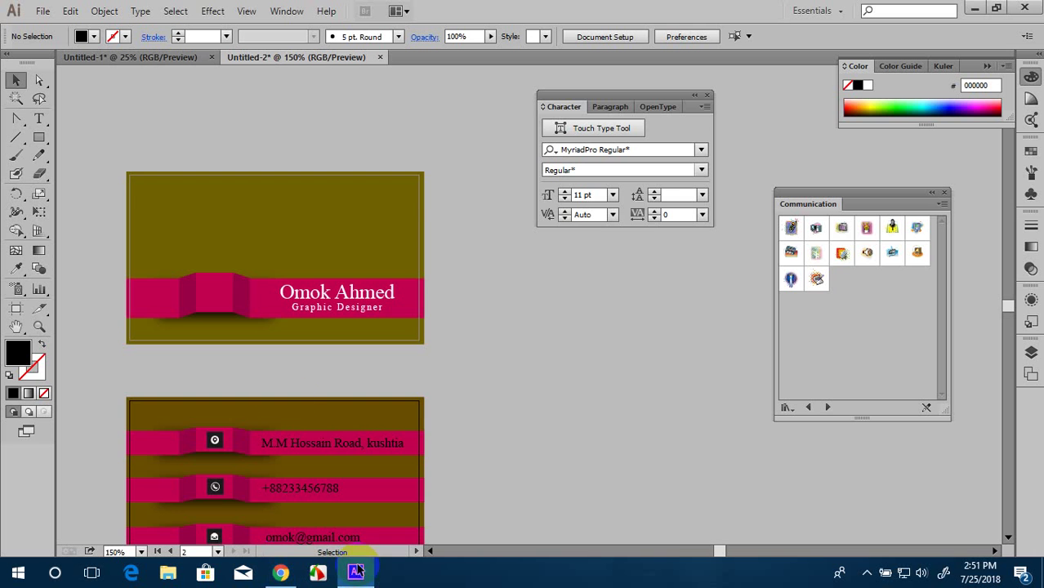
scroll(180, 194, up, 1)
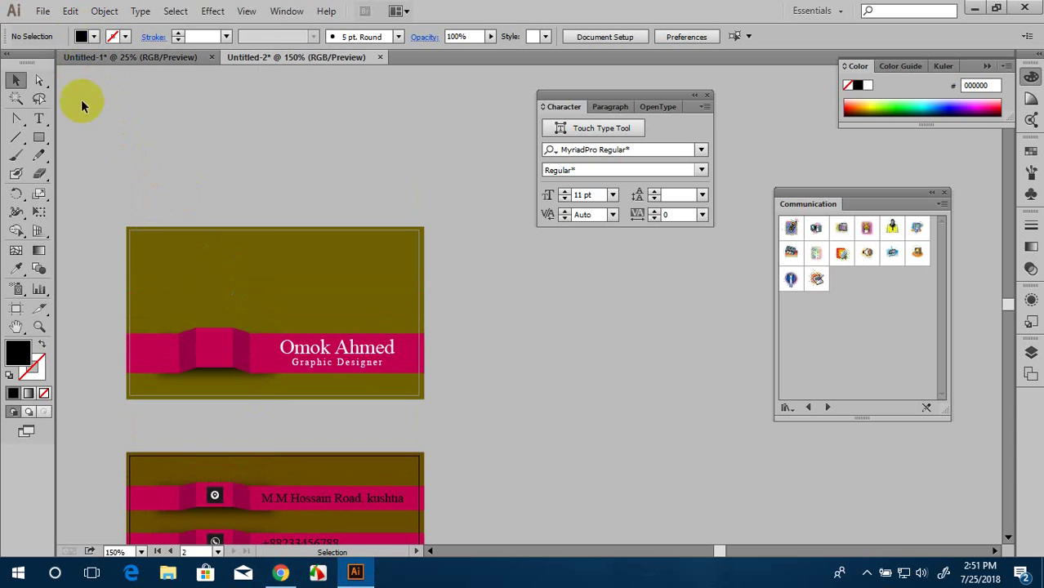
click(43, 11)
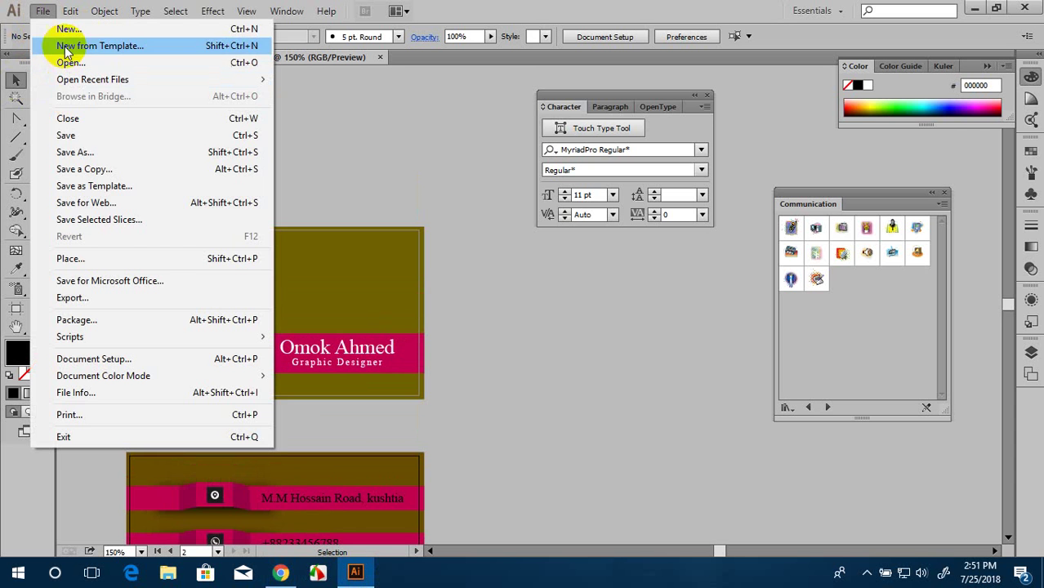
click(82, 259)
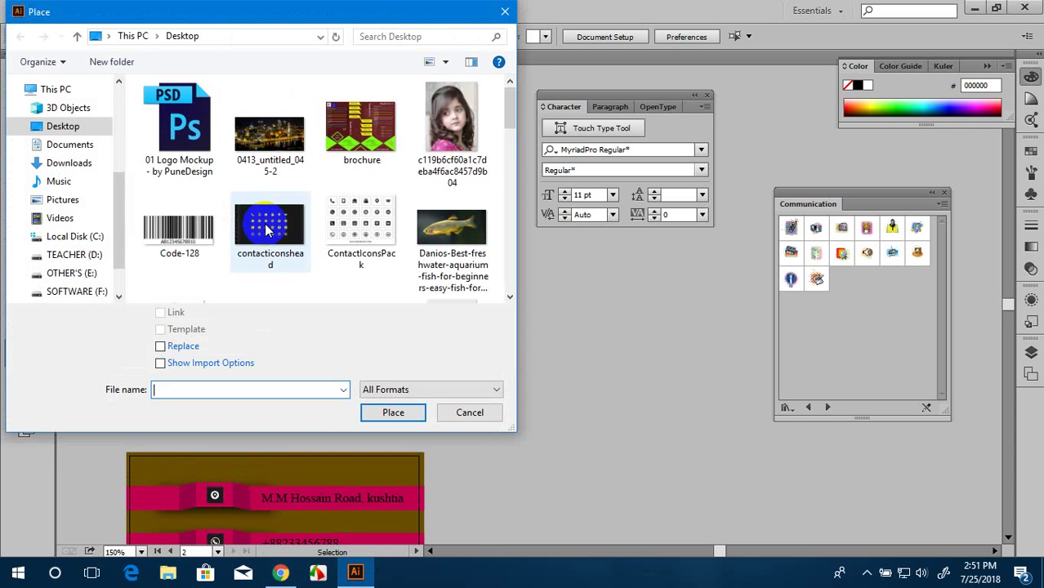
scroll(204, 213, down, 5)
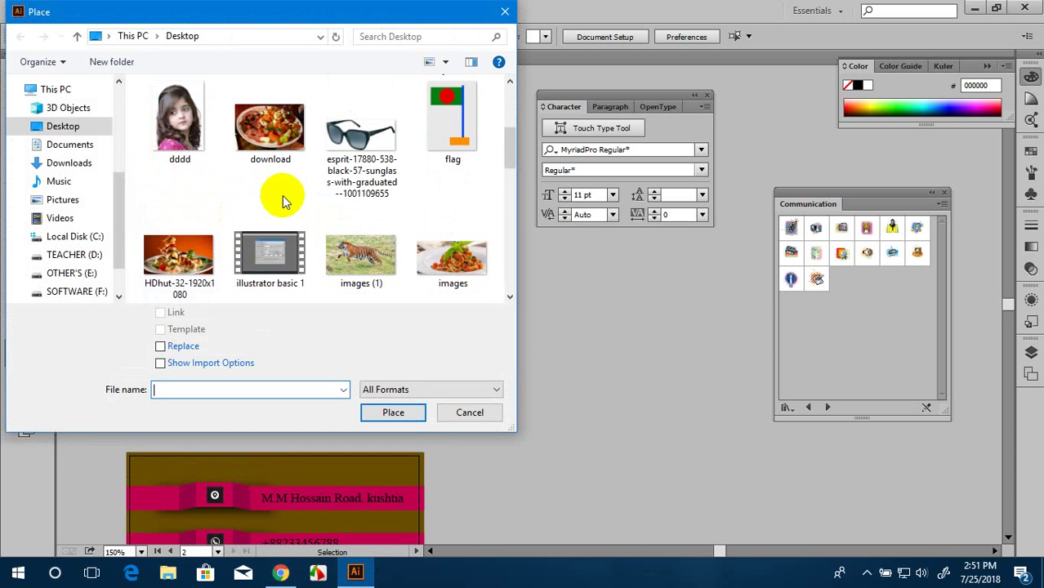
click(65, 128)
scroll(302, 208, down, 5)
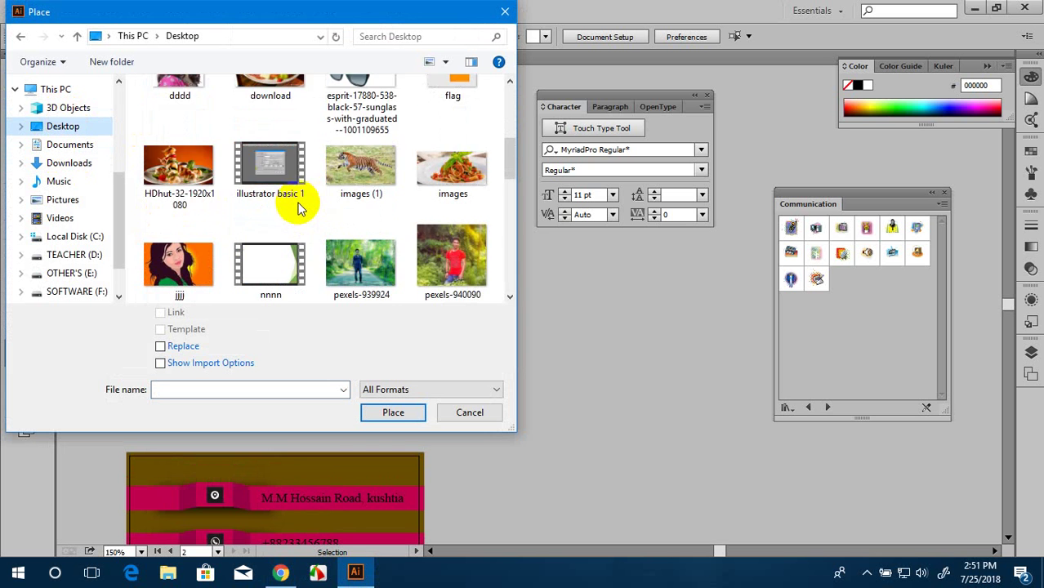
scroll(302, 208, down, 5)
scroll(285, 206, up, 8)
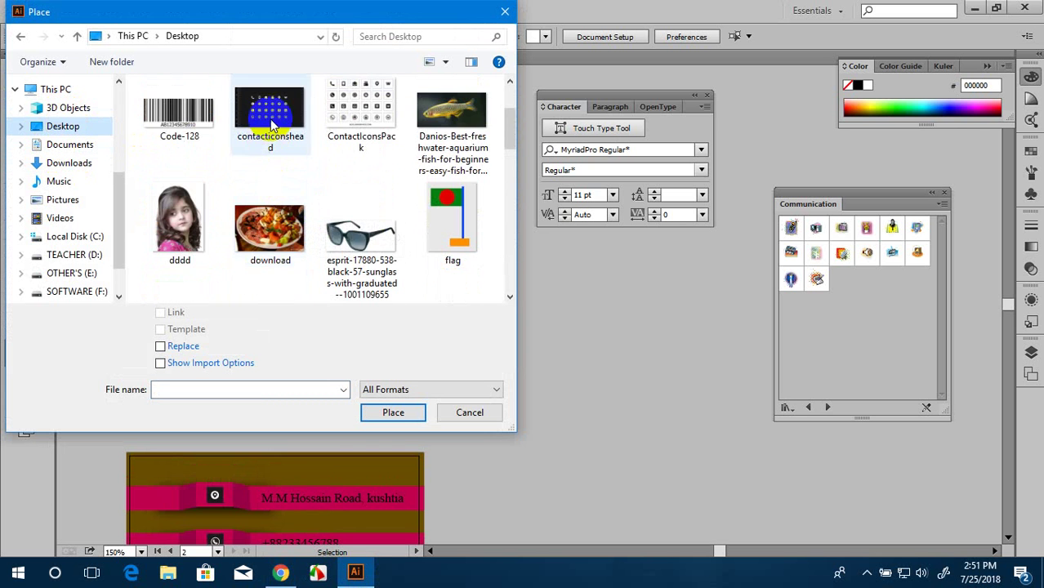
scroll(277, 147, up, 2)
scroll(327, 172, down, 3)
scroll(372, 190, down, 5)
double_click(436, 135)
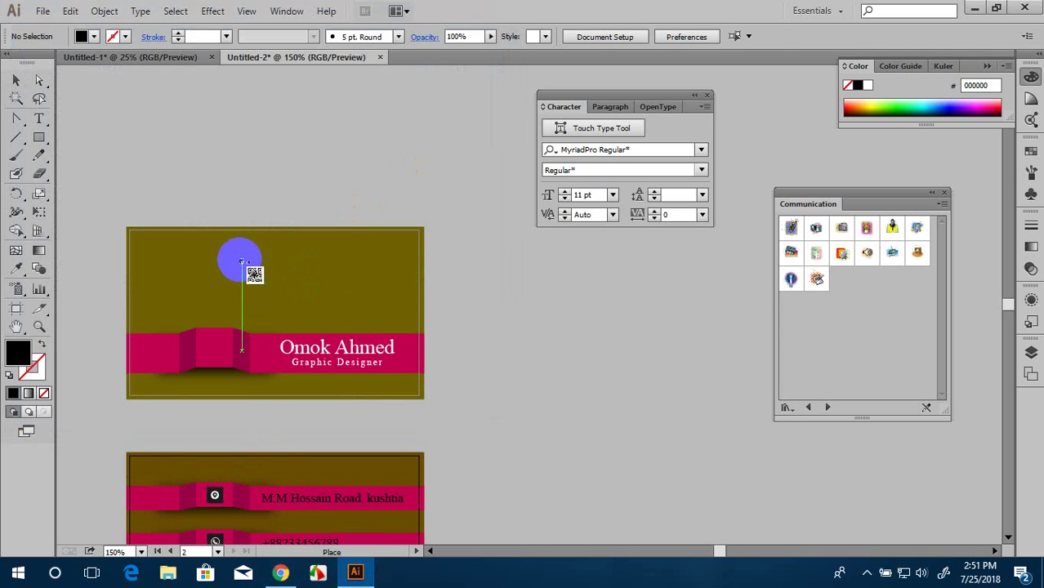
- Position the QR code on the front card, centred just above the name ribbon
drag(239, 260, 296, 313)
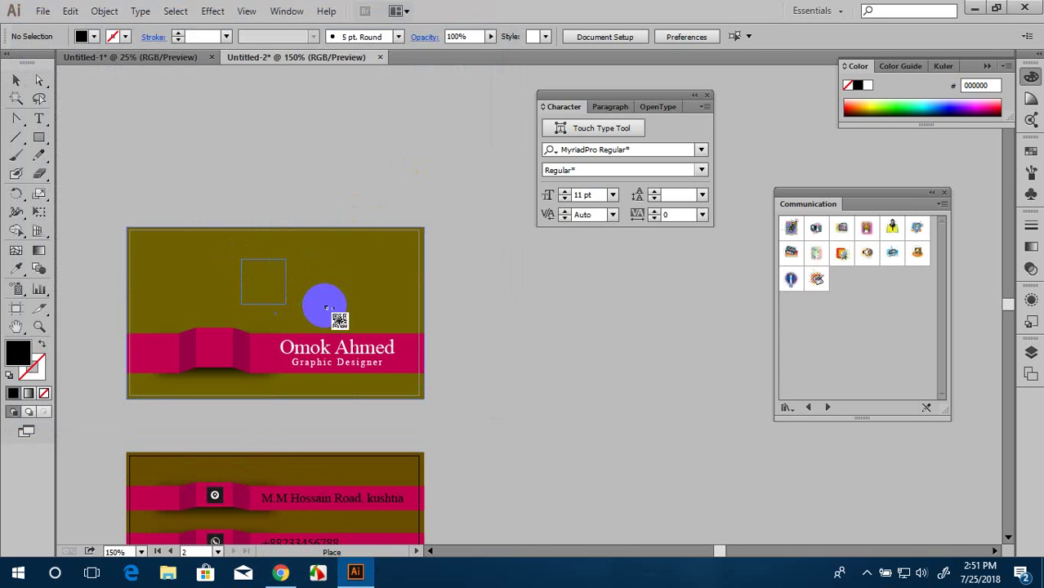
scroll(287, 314, up, 1)
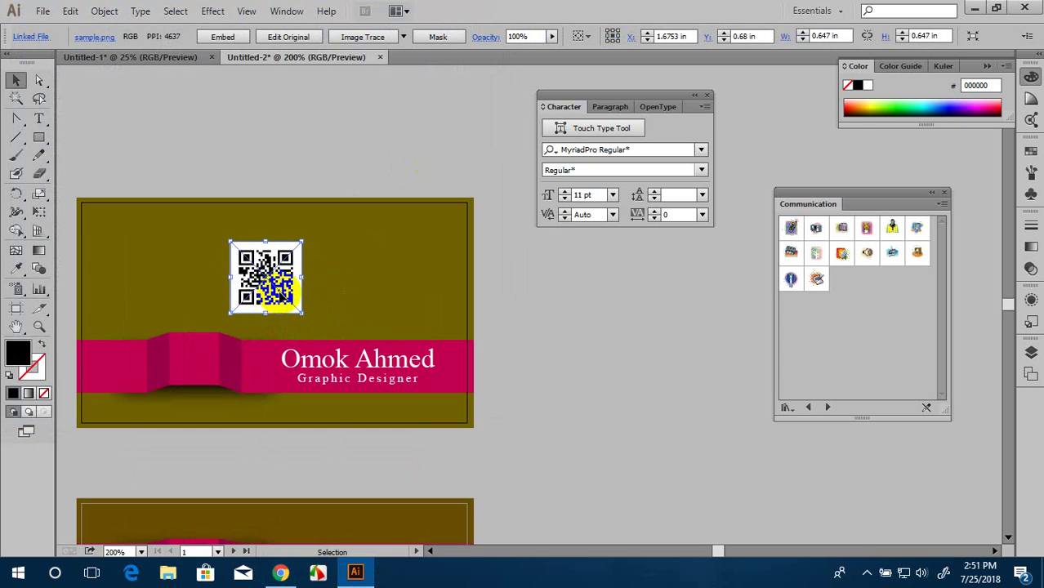
drag(268, 278, 280, 278)
scroll(281, 278, down, 1)
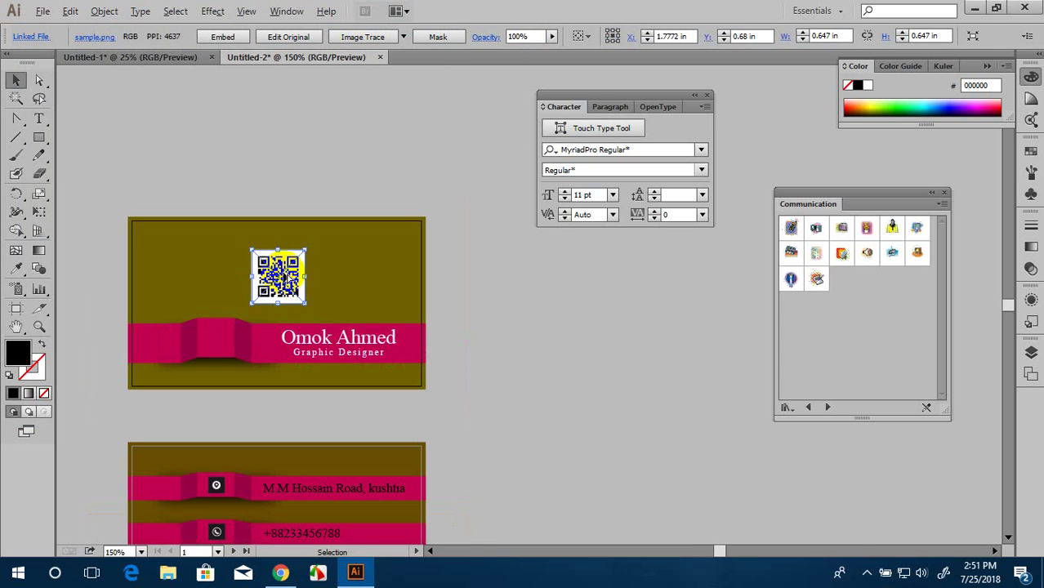
click(409, 163)
scroll(406, 163, down, 2)
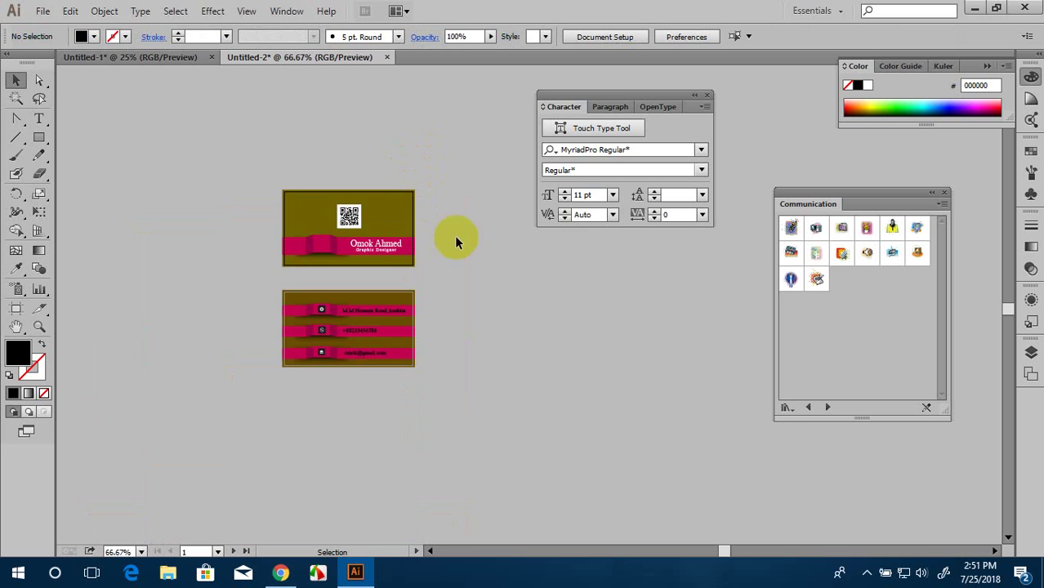
scroll(425, 278, up, 2)
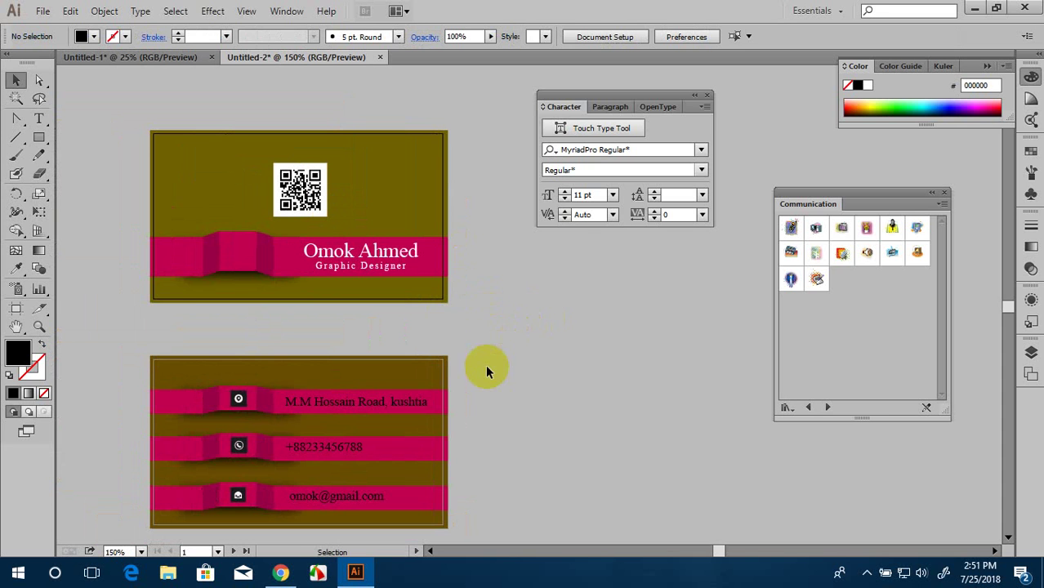
scroll(473, 359, down, 1)
alt+scroll(511, 343, down, 1)
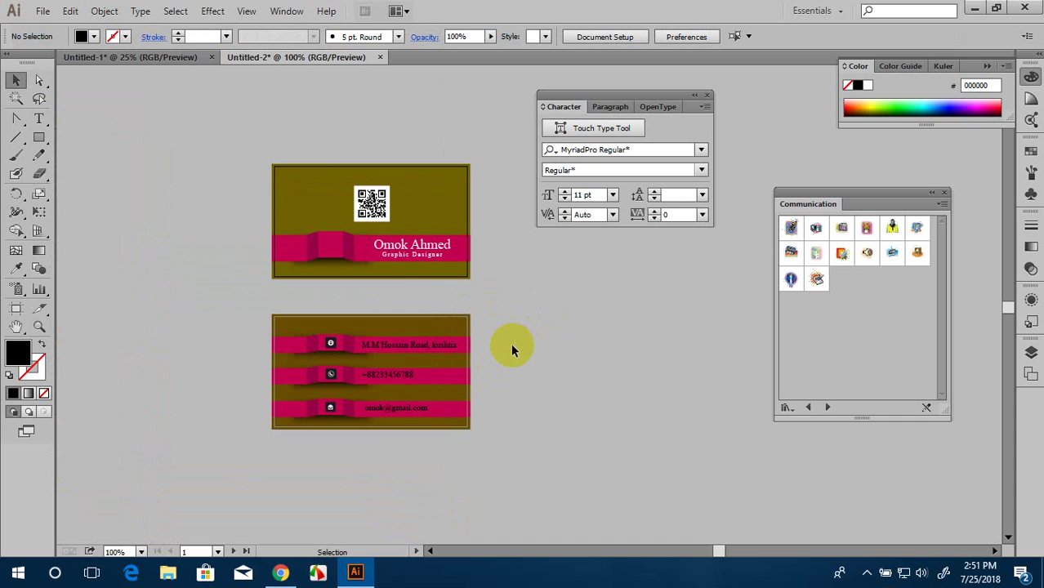
scroll(511, 343, up, 1)
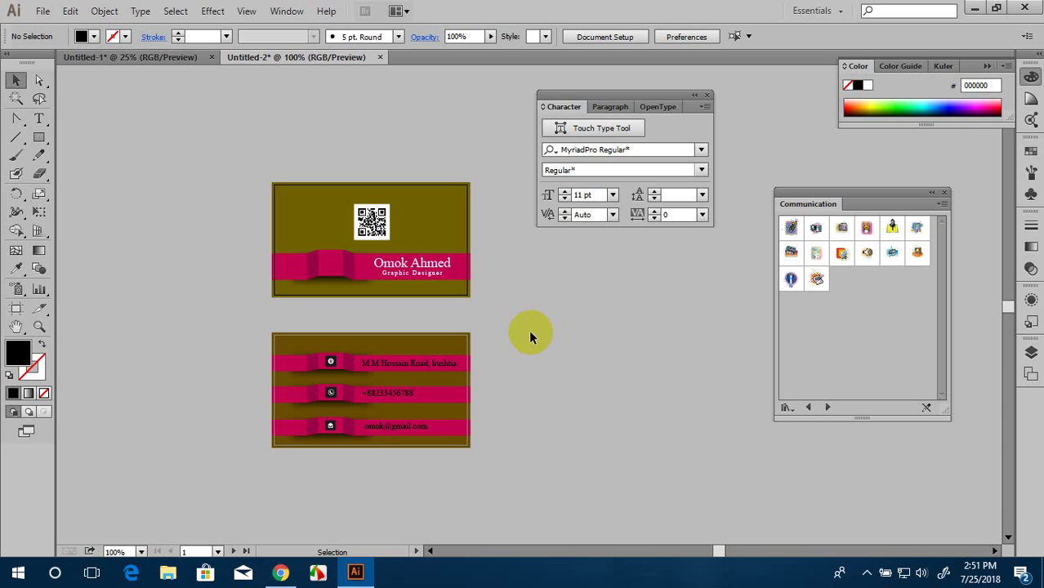
- Export artboard range 1 as a 300 ppi PNG named 'part 1'
click(43, 11)
click(76, 299)
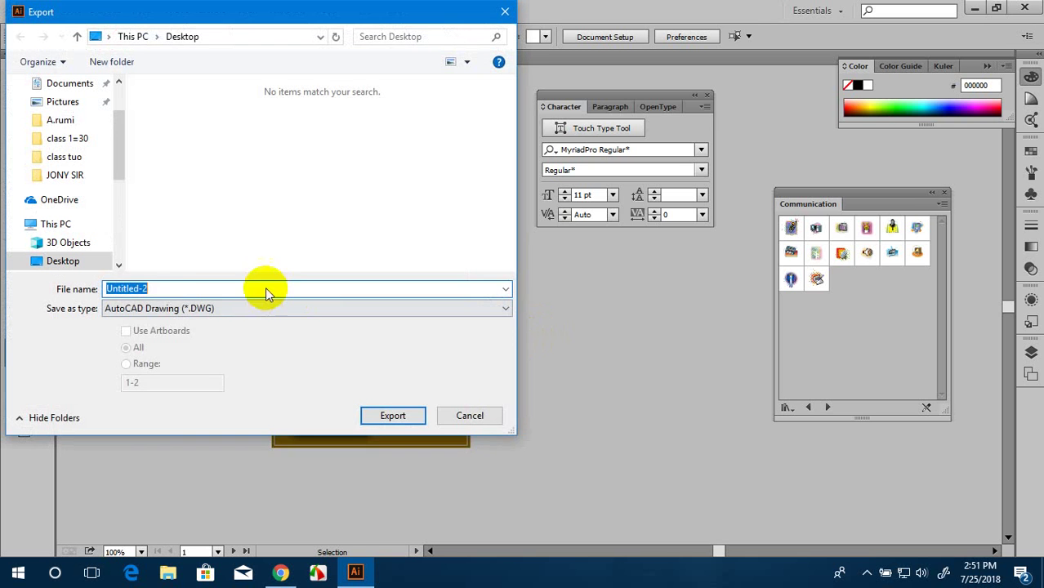
click(263, 308)
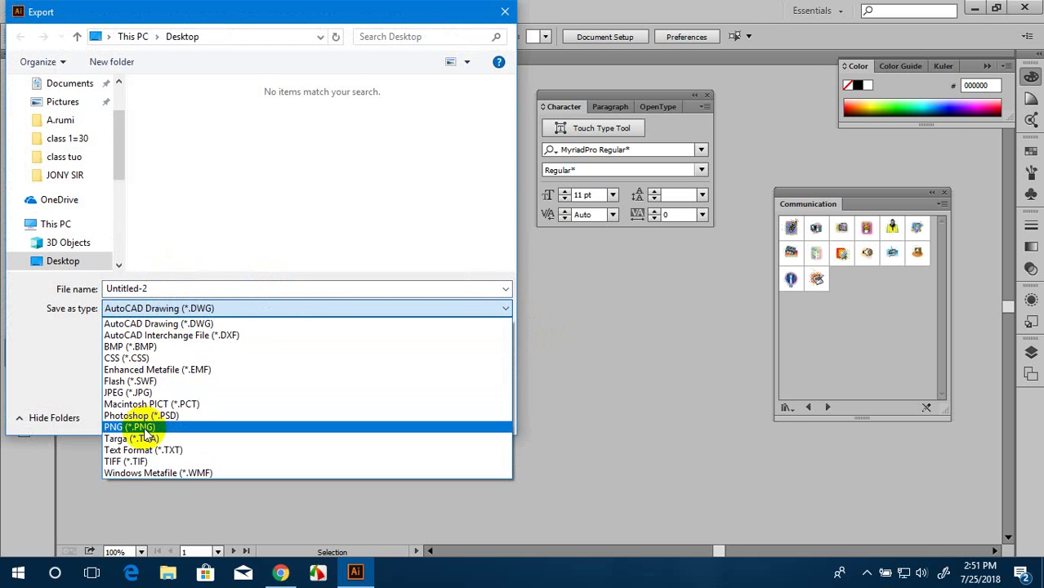
click(131, 426)
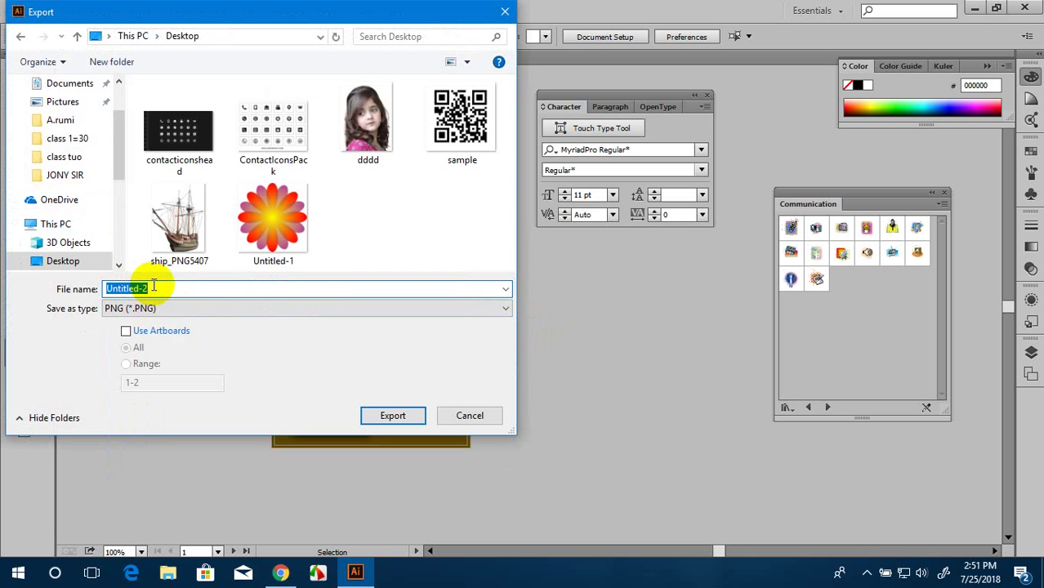
text(part )
text(1)
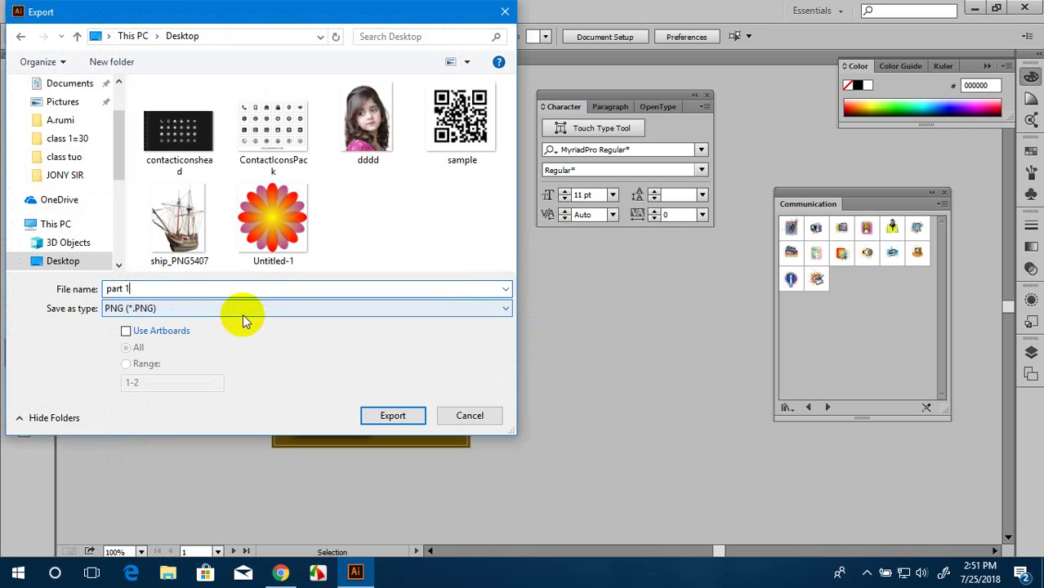
click(125, 331)
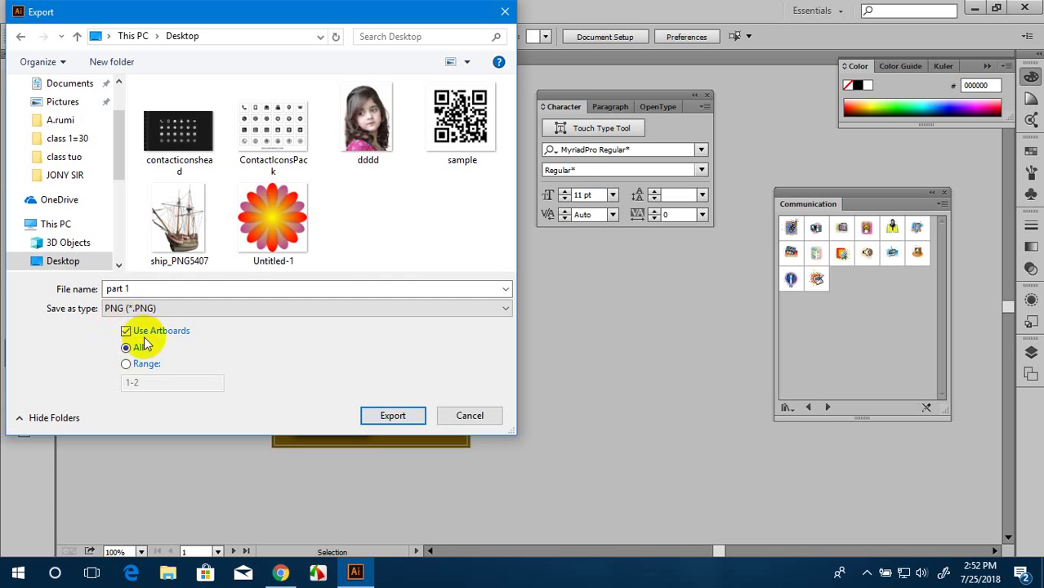
click(127, 364)
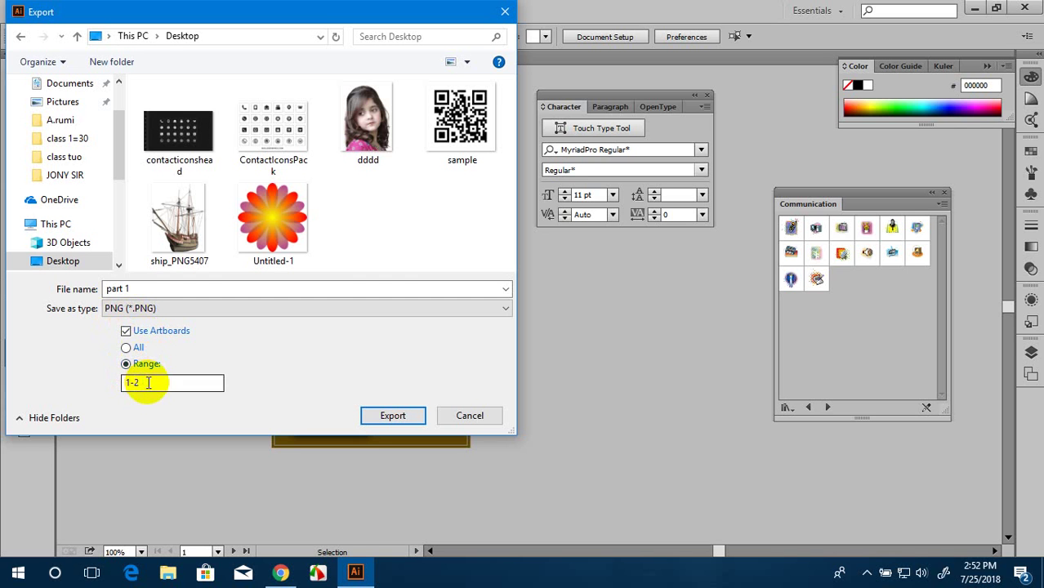
drag(140, 380, 85, 388)
text(1)
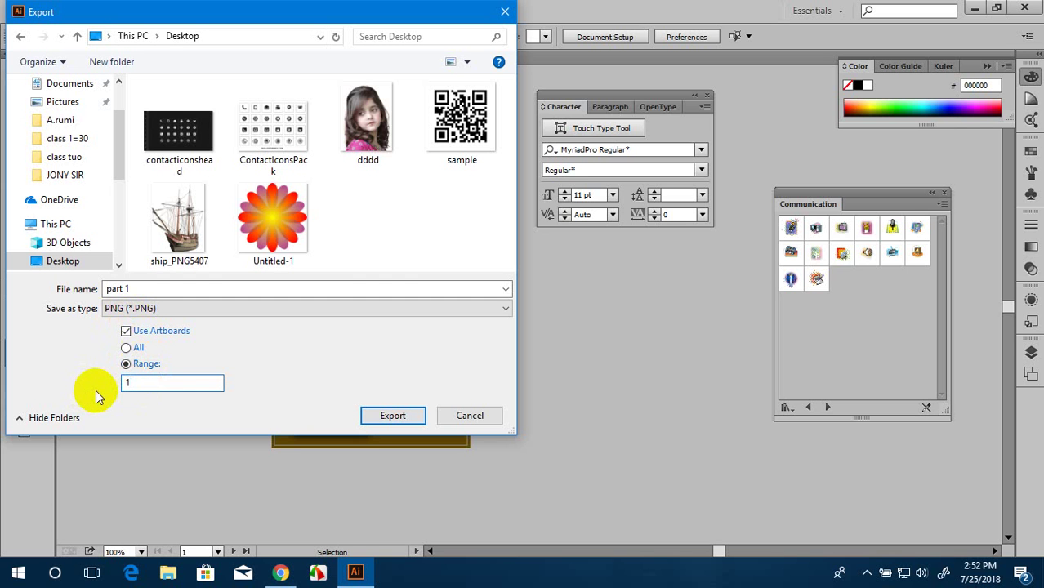
click(397, 414)
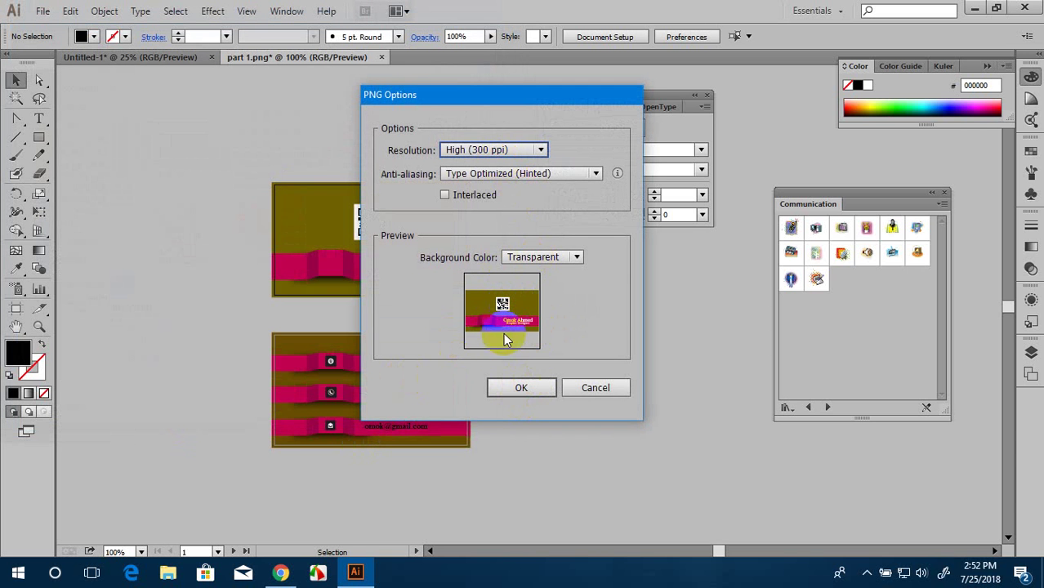
click(545, 392)
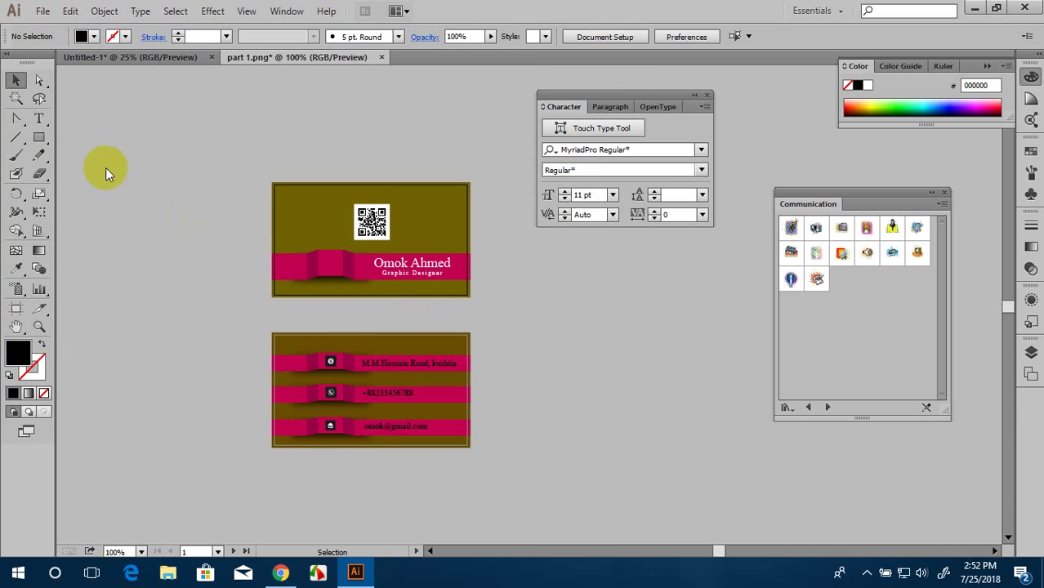
- Export artboard range 2 as a 300 ppi PNG named 'part 2'
click(43, 11)
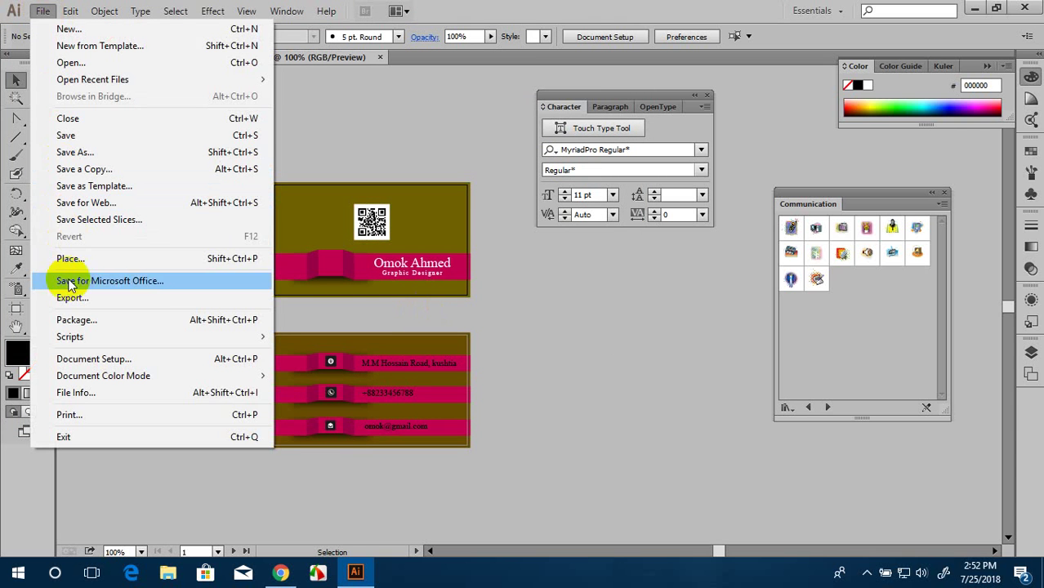
click(81, 297)
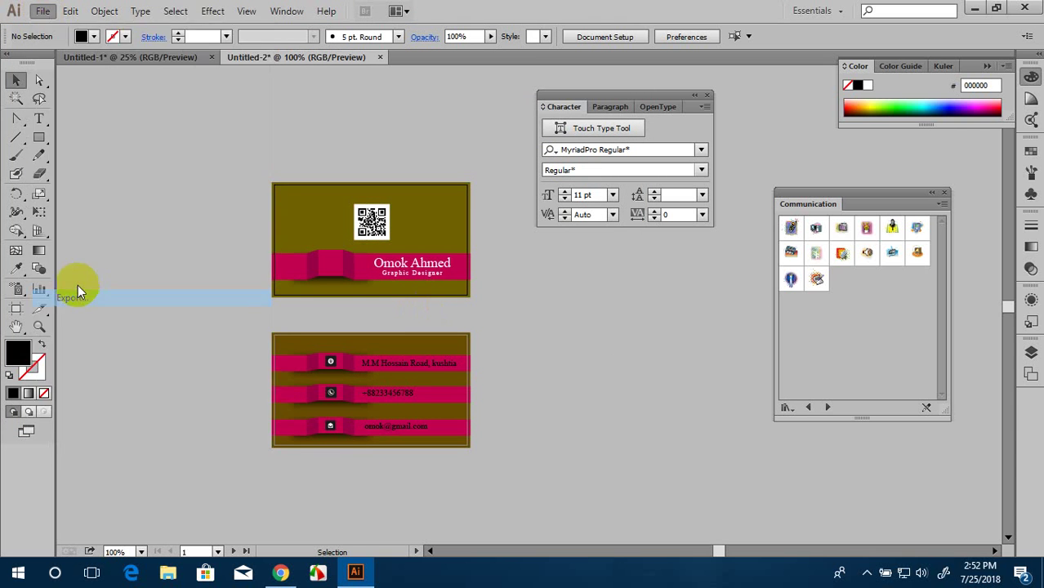
text(p)
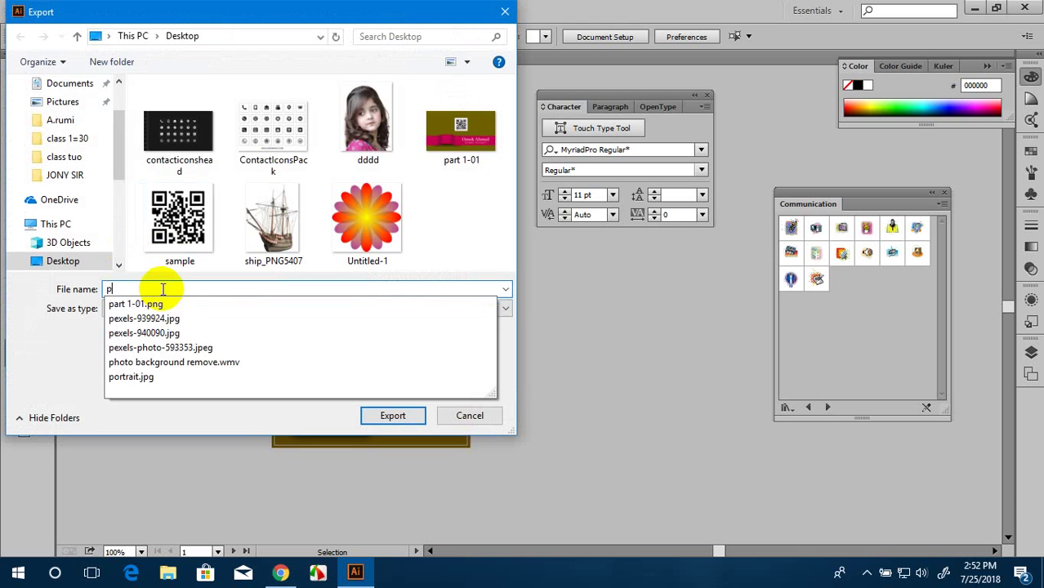
text(art 2)
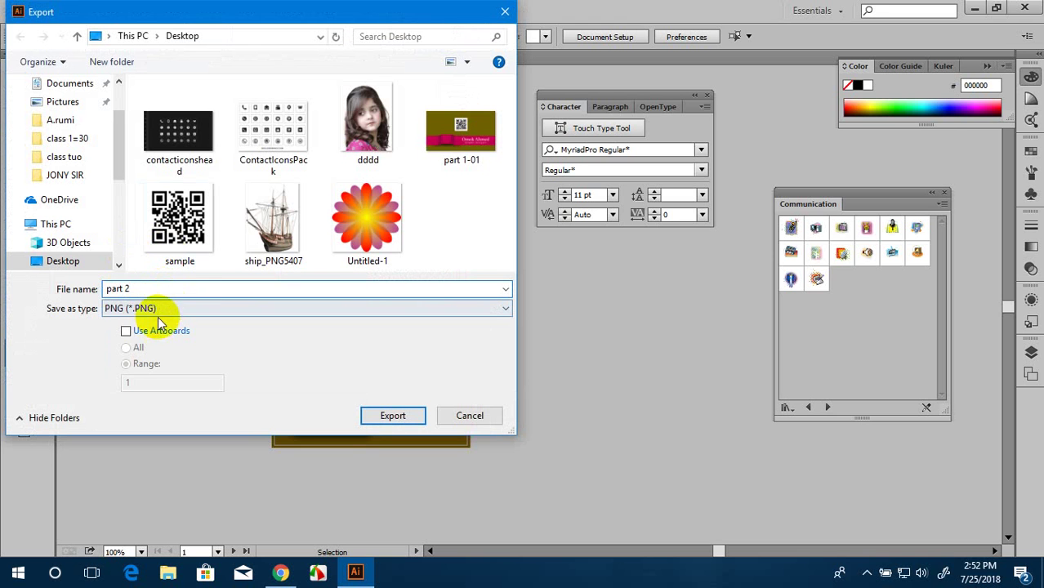
click(146, 329)
click(149, 383)
key(BackSpace)
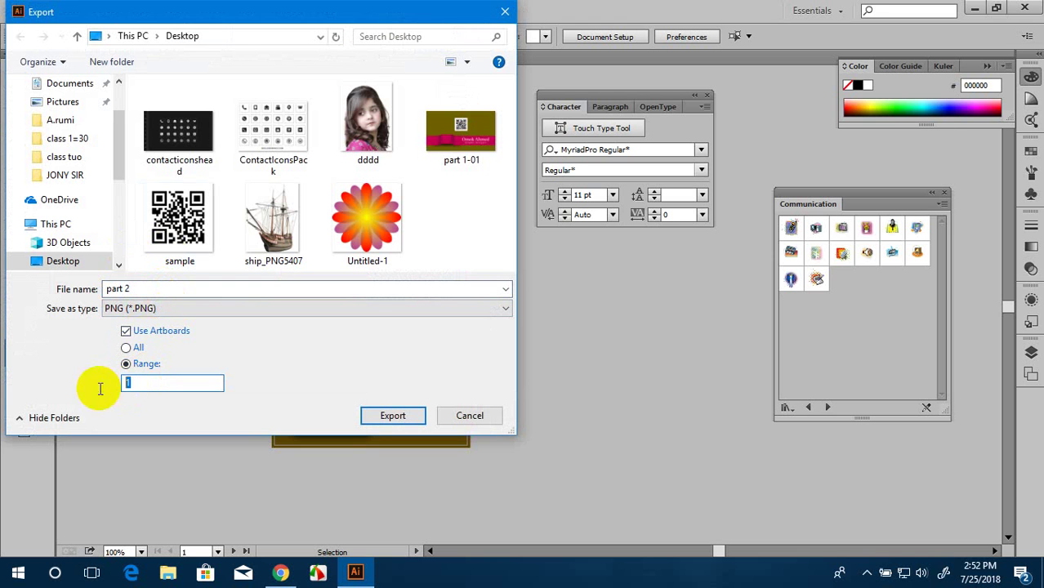
text(2)
click(385, 416)
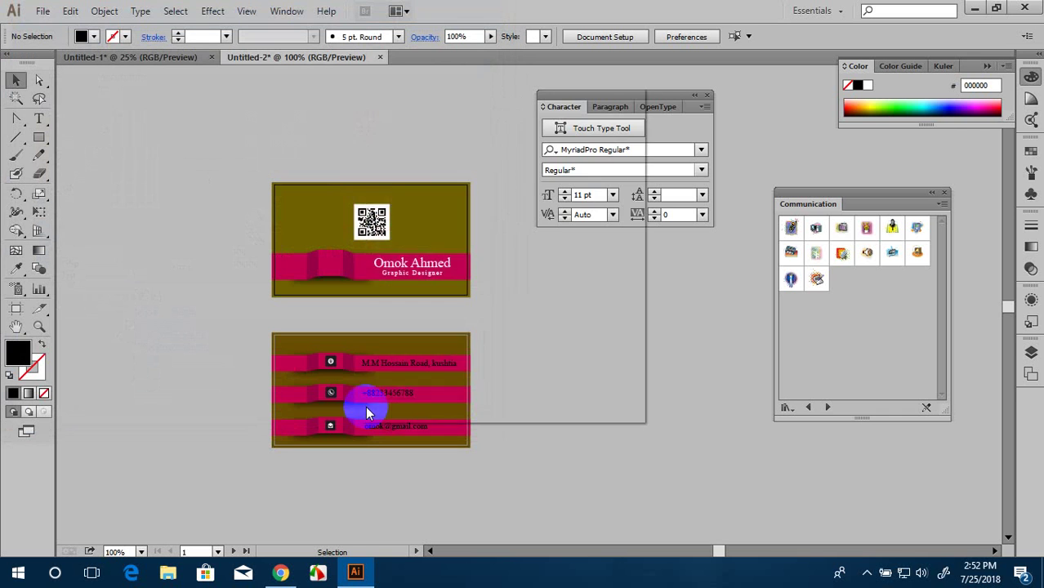
click(534, 388)
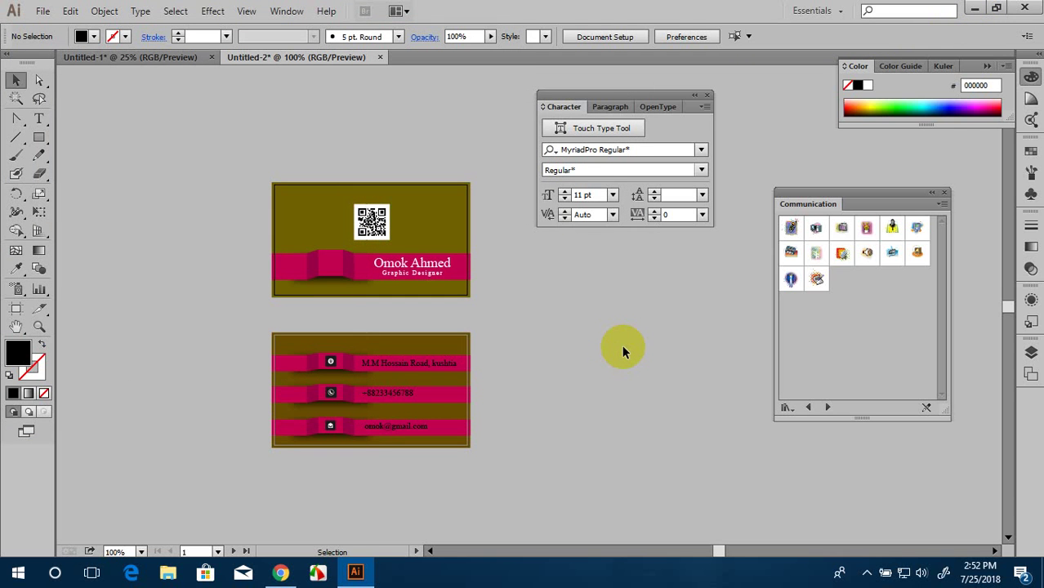
- Minimize Illustrator and Chrome, preview part 1-01 in Photos, then close it
click(974, 8)
click(959, 10)
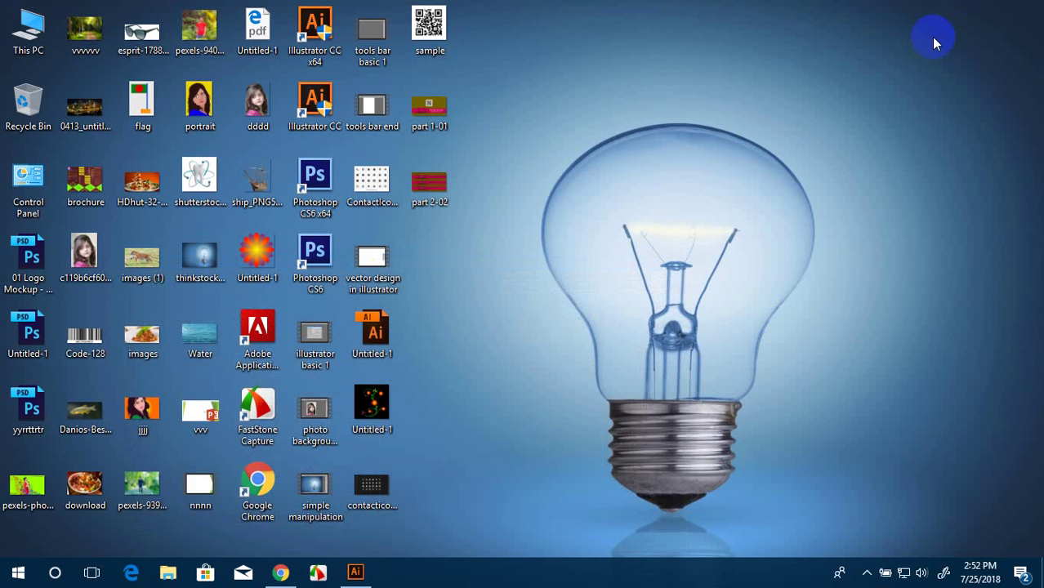
double_click(429, 106)
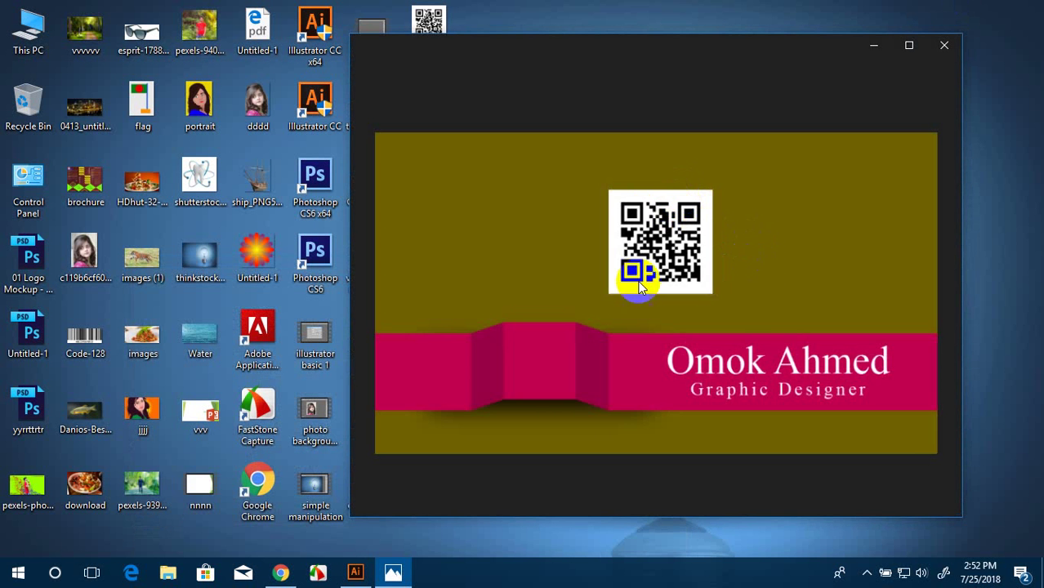
click(943, 46)
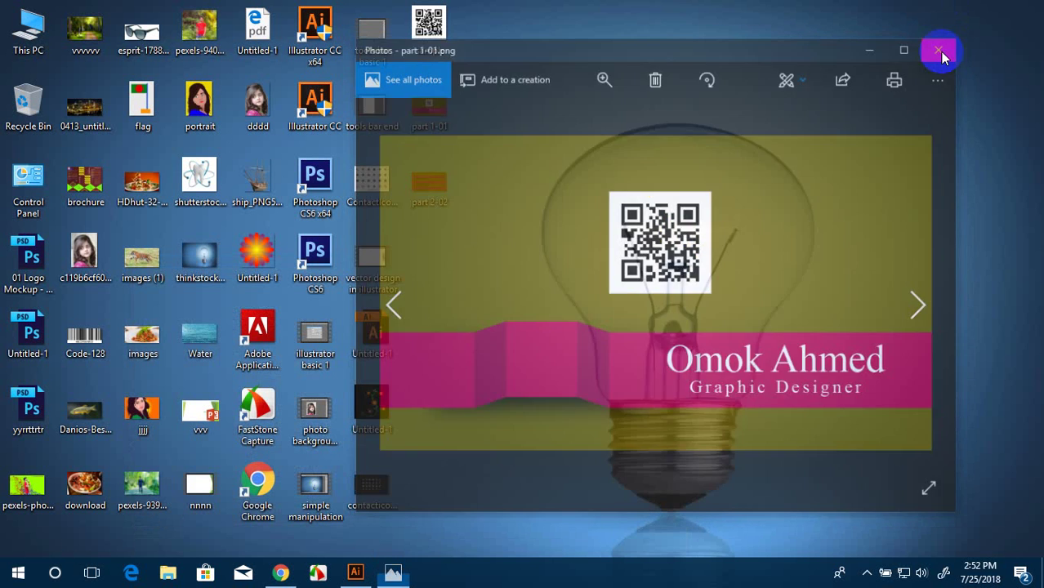